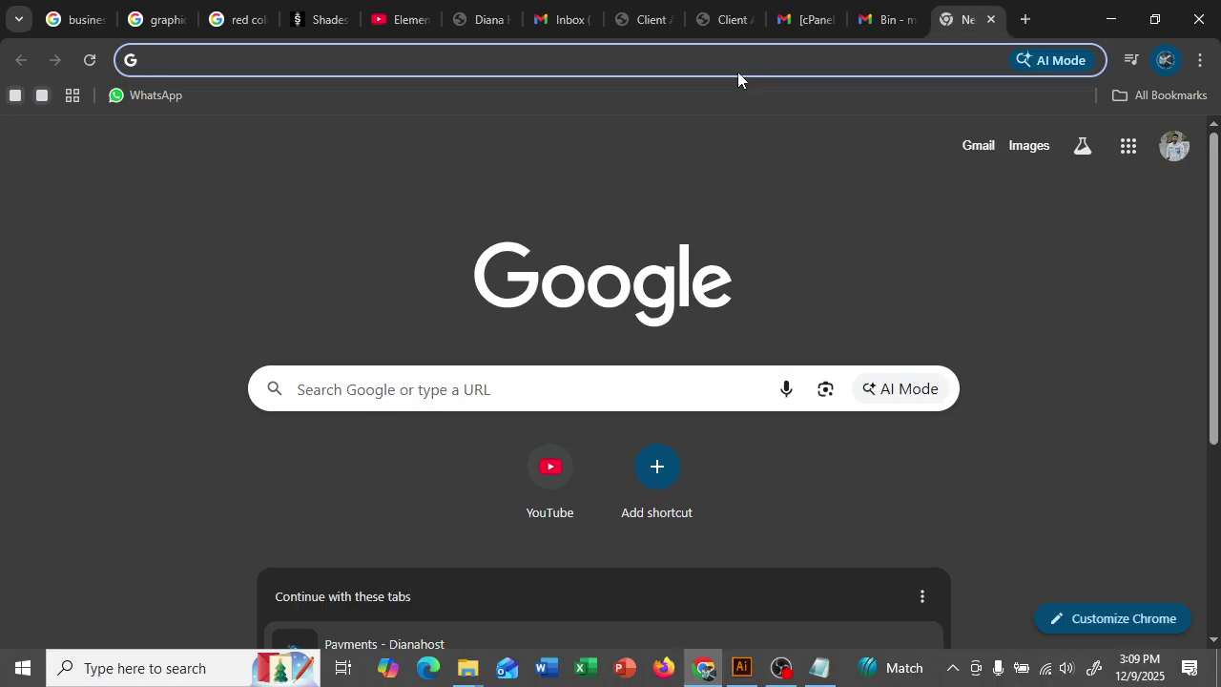
Step: Search Google for 'penthion' and pick the pantheon.io suggestion
left_click(689, 61)
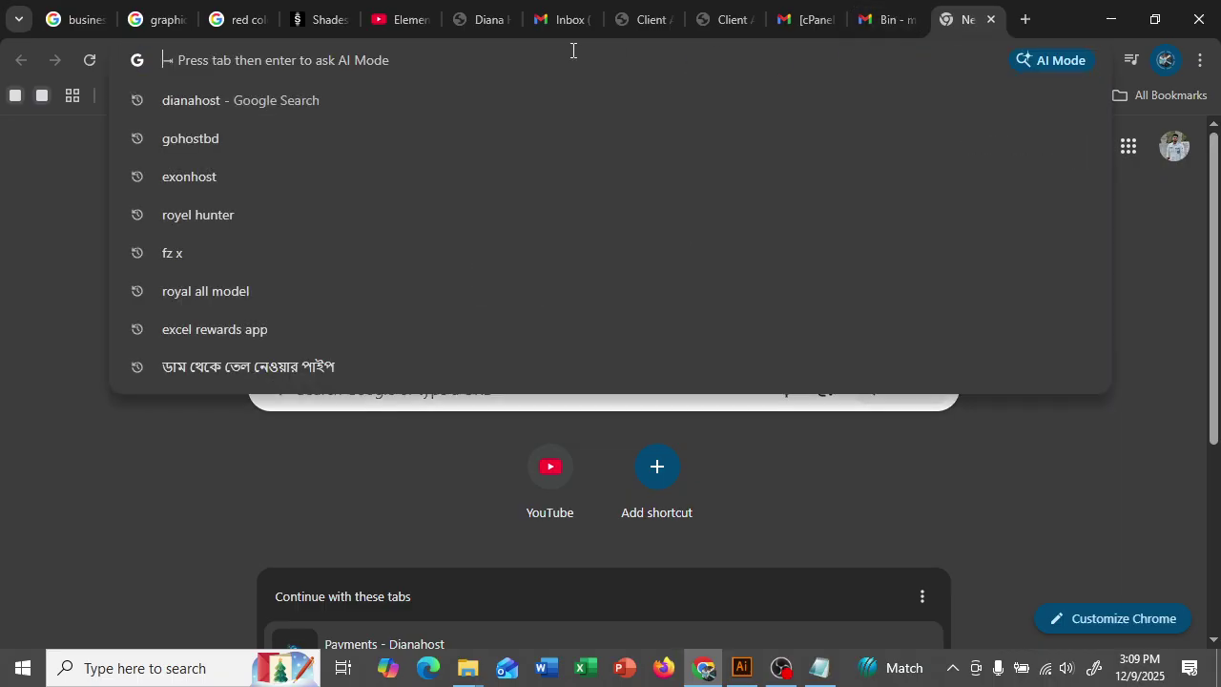
type("pen")
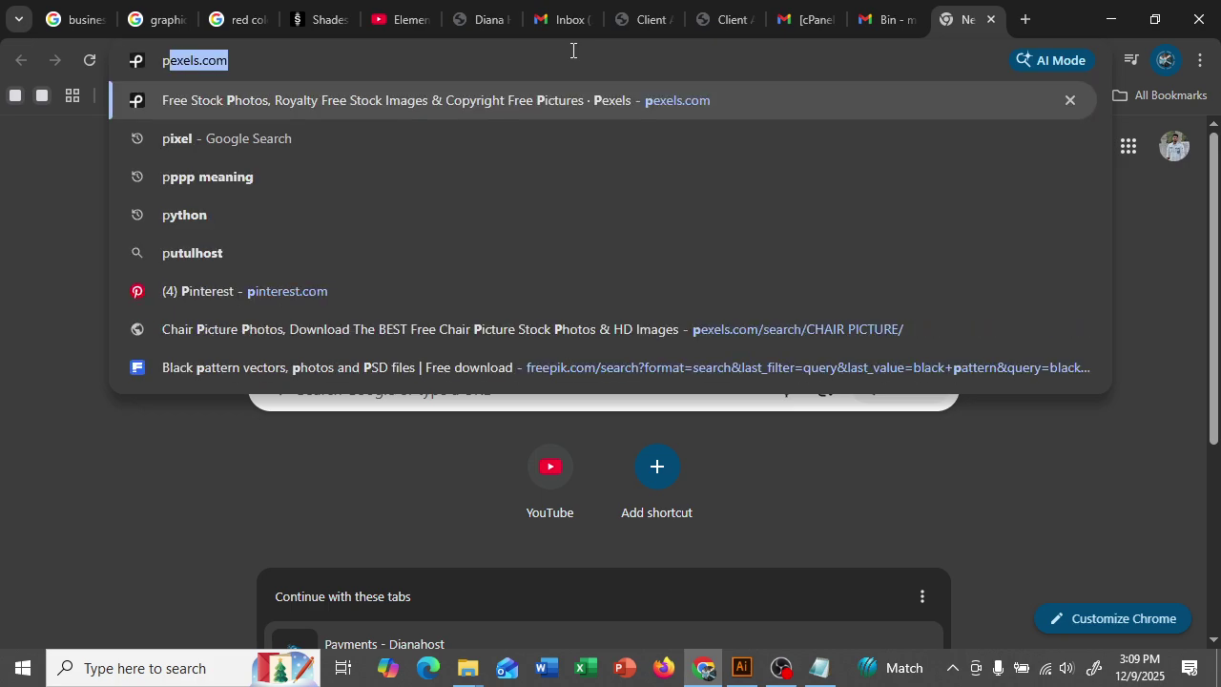
type("thion")
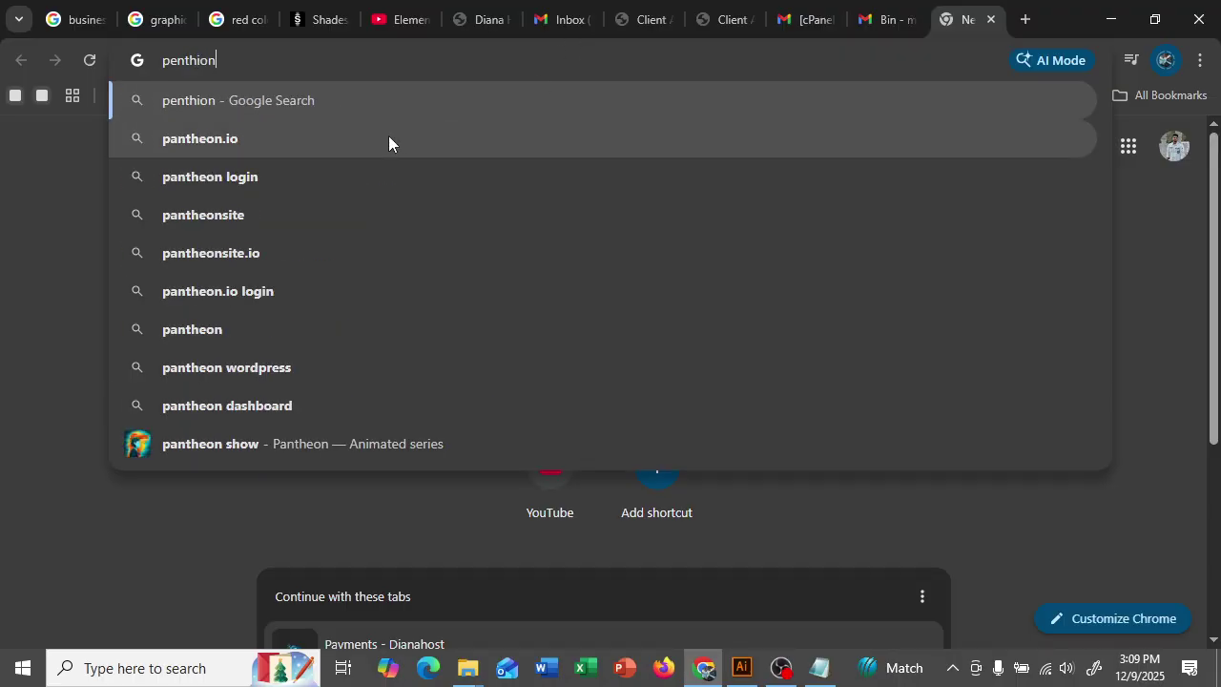
left_click(388, 139)
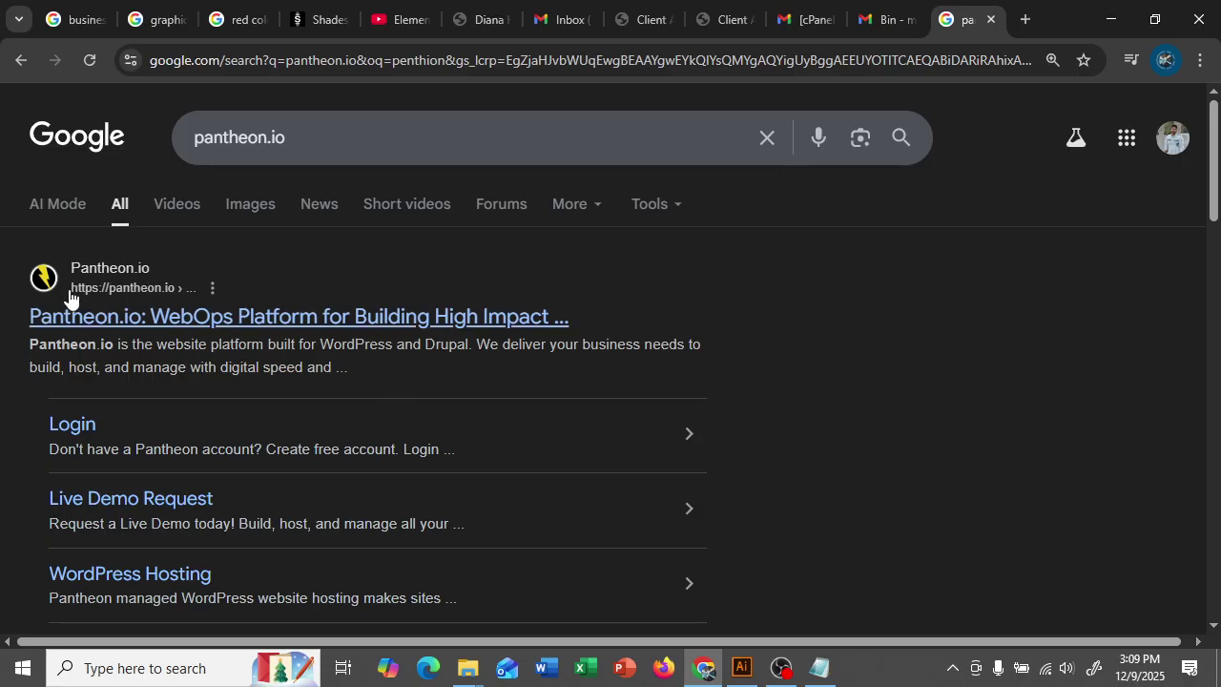
left_click(1026, 19)
left_click(989, 19)
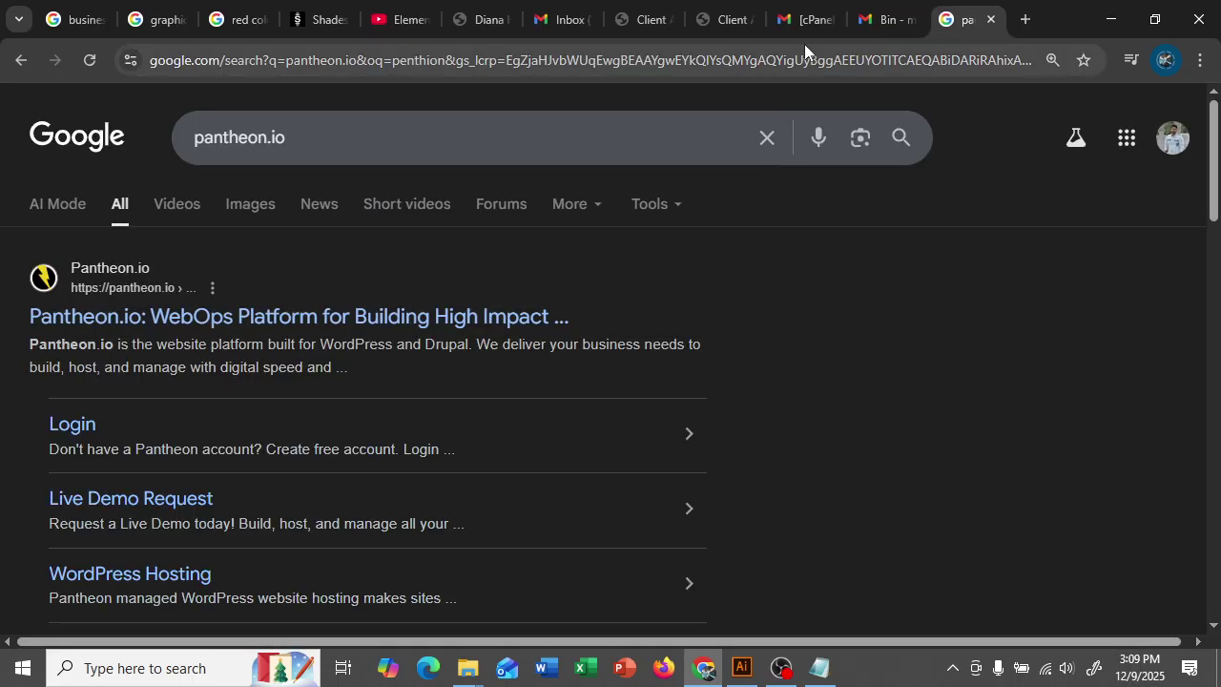
left_click(1025, 19)
left_click(532, 65)
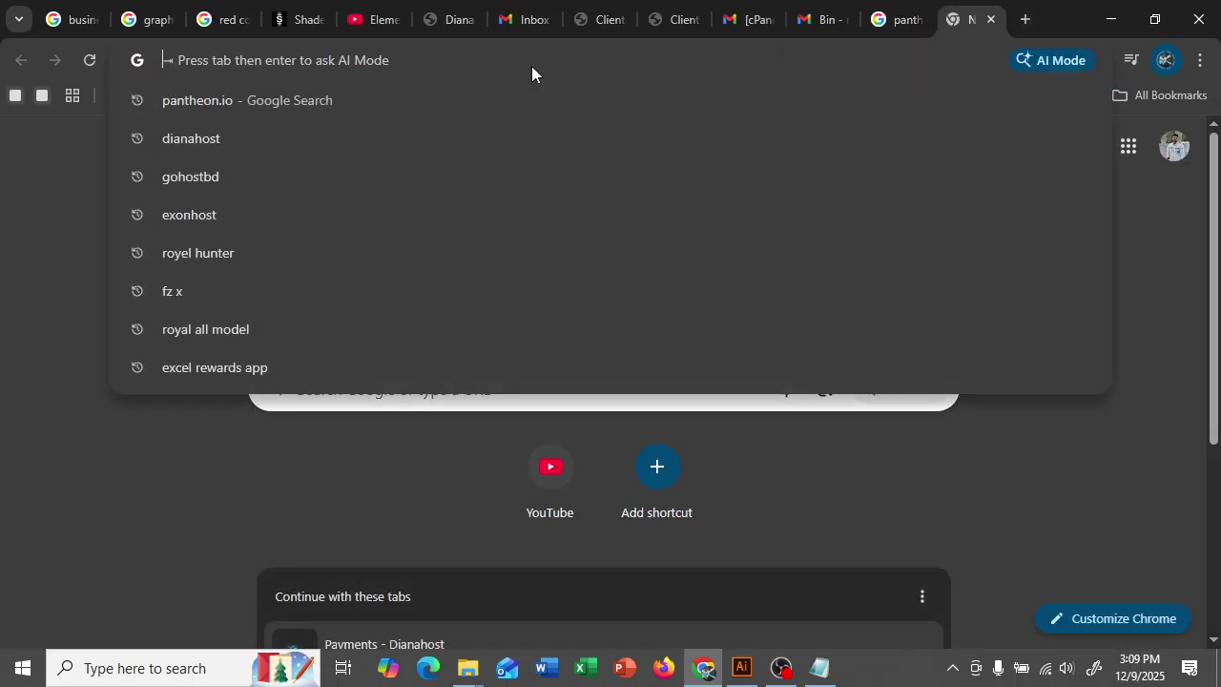
type("www.p")
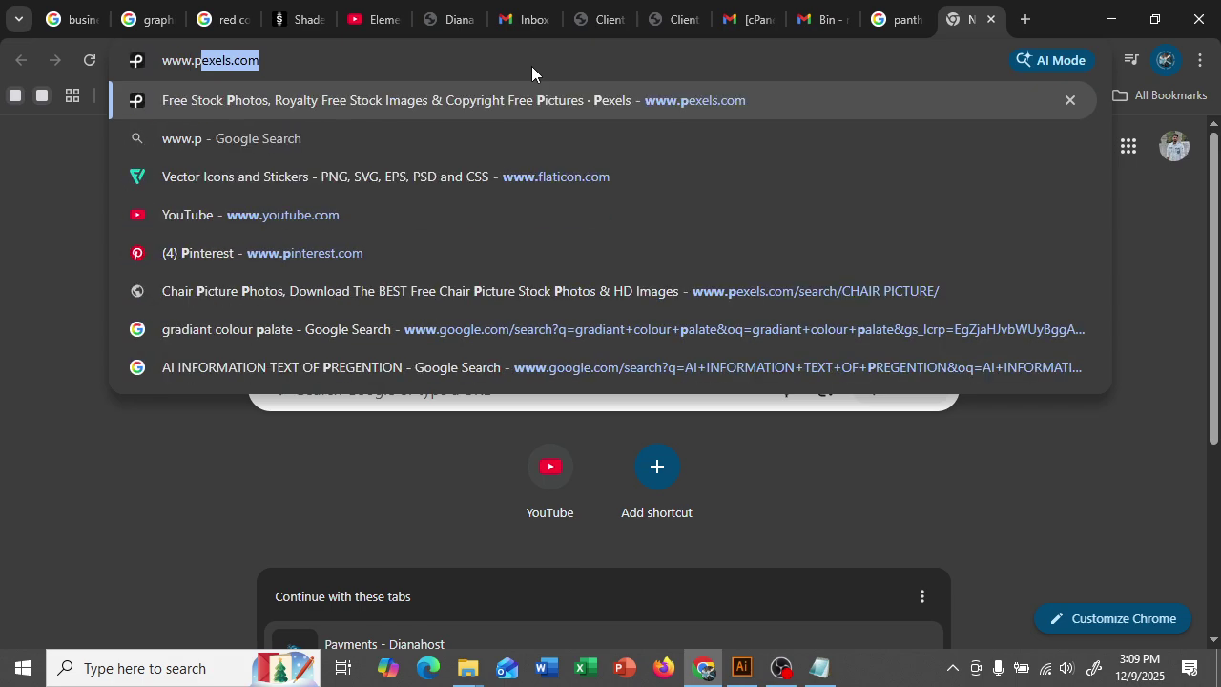
type("enth")
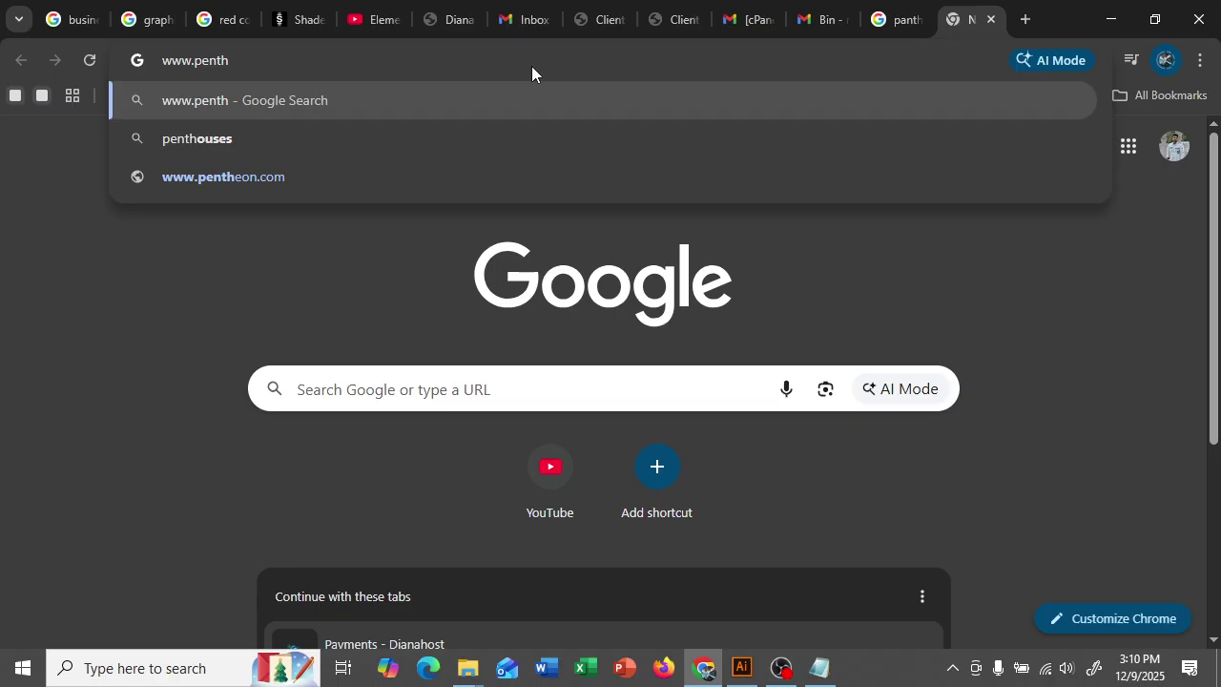
type("on")
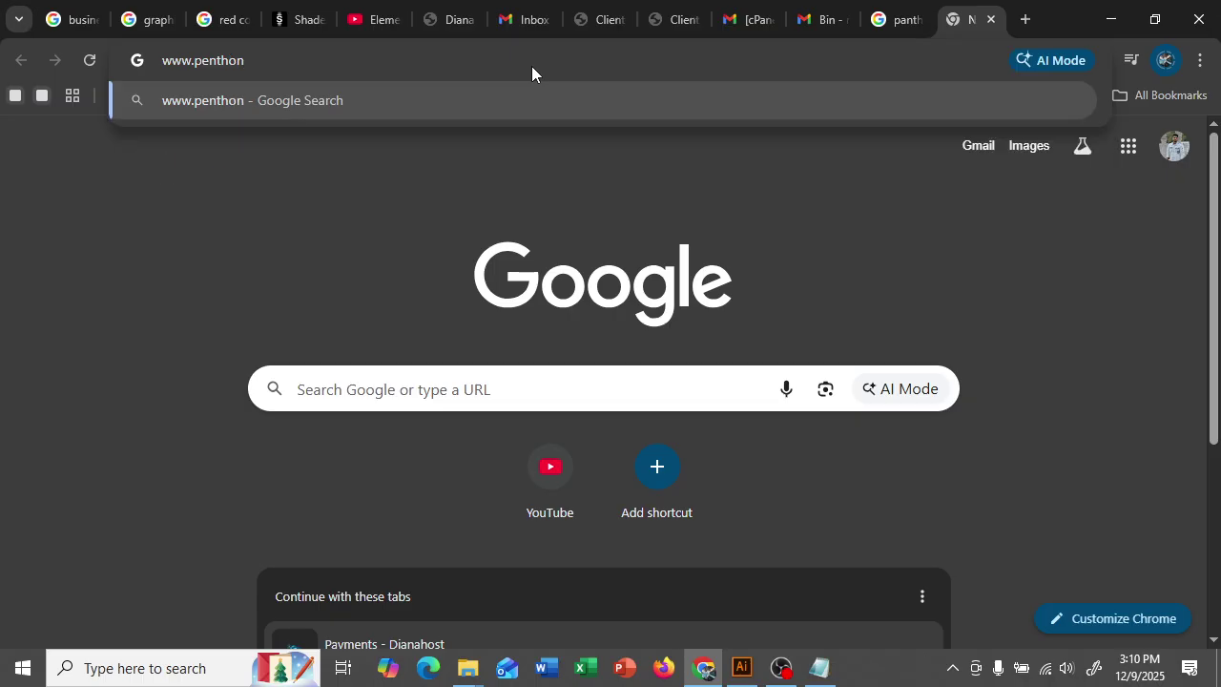
key("Return")
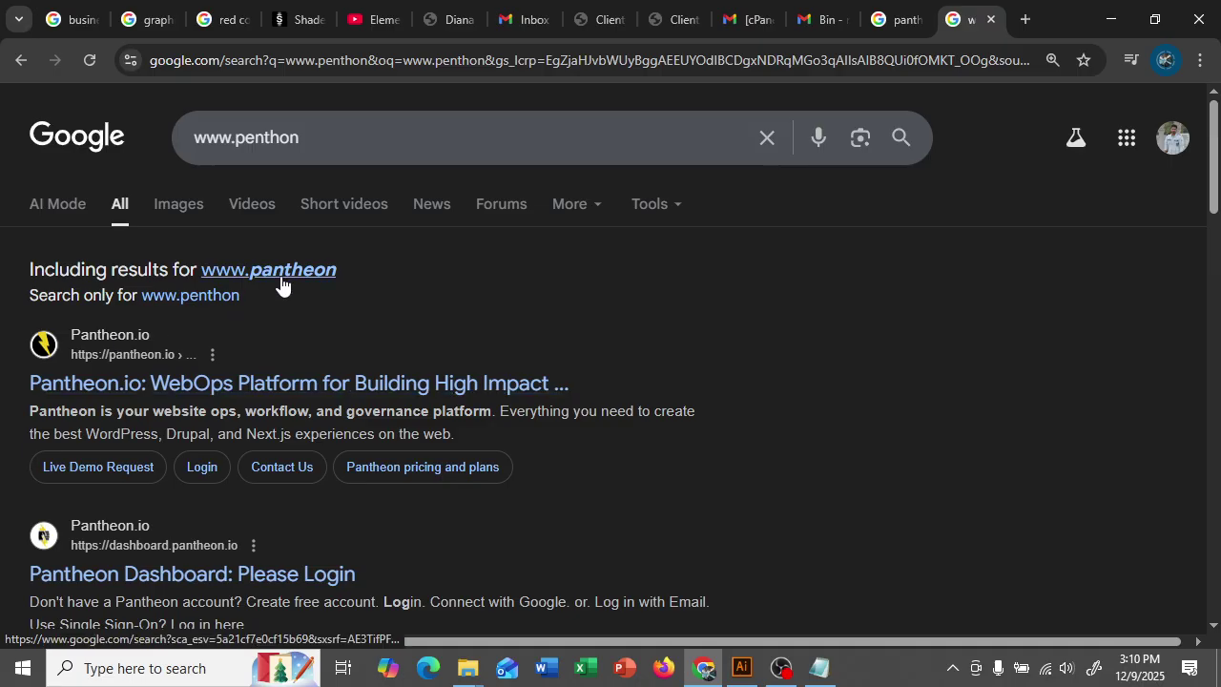
left_click(145, 335)
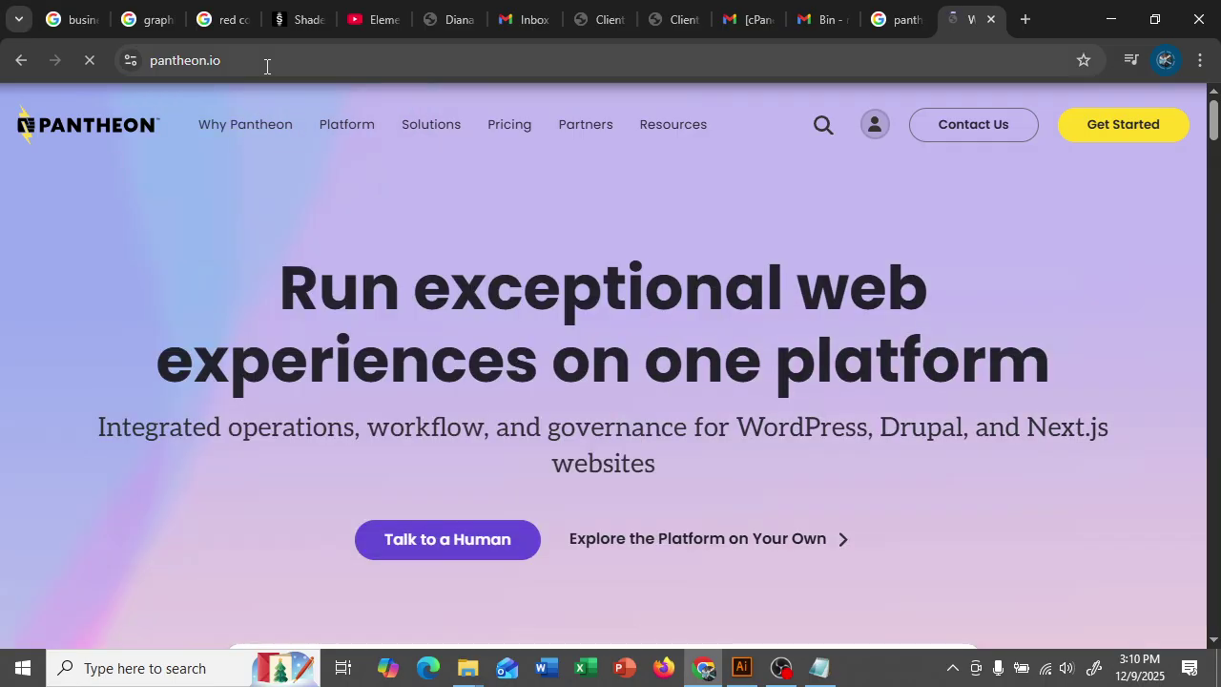
left_click(346, 61)
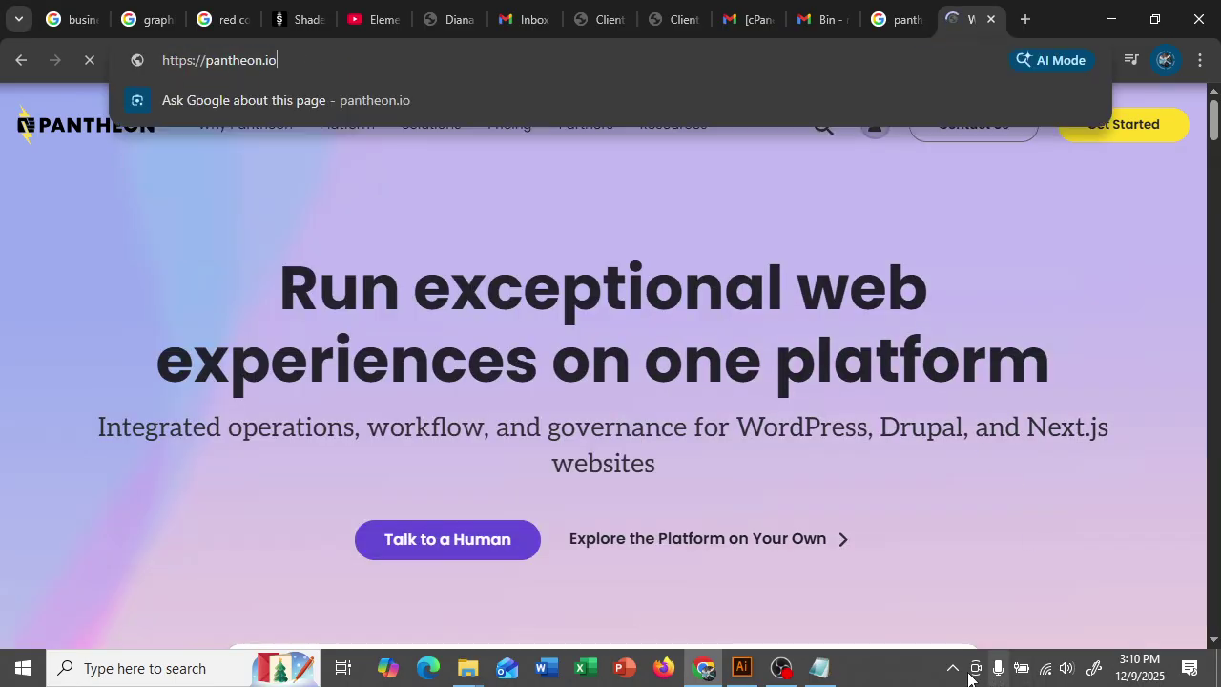
left_click(956, 674)
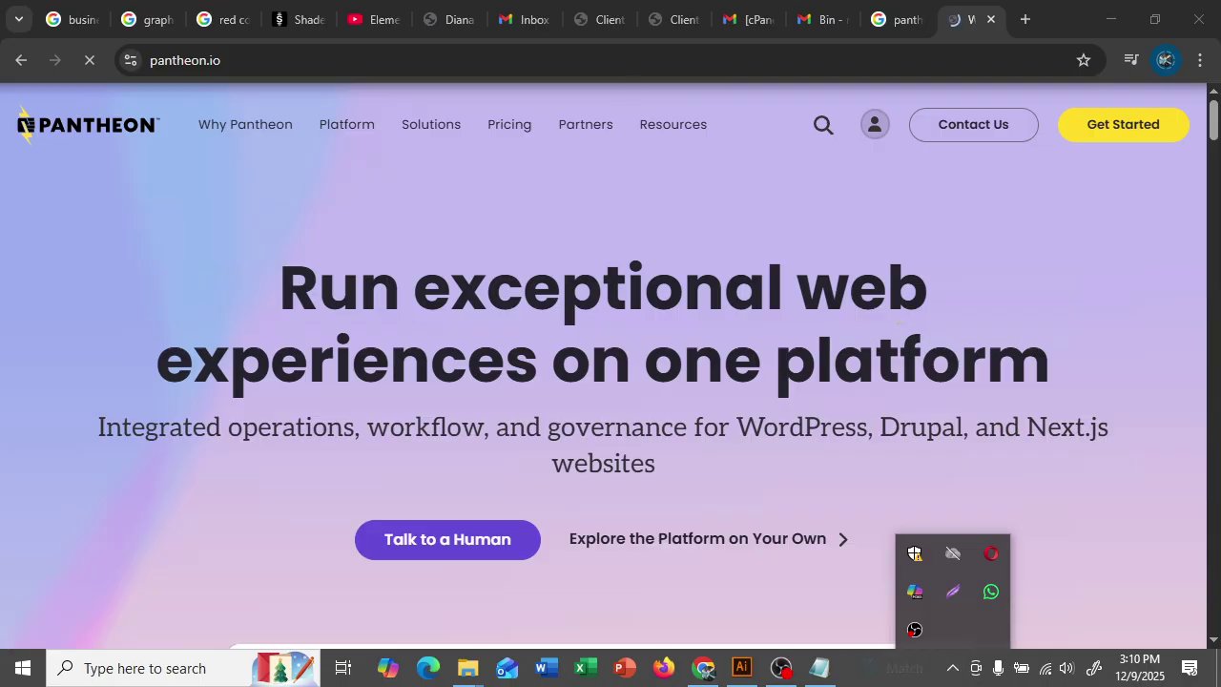
left_click(493, 67)
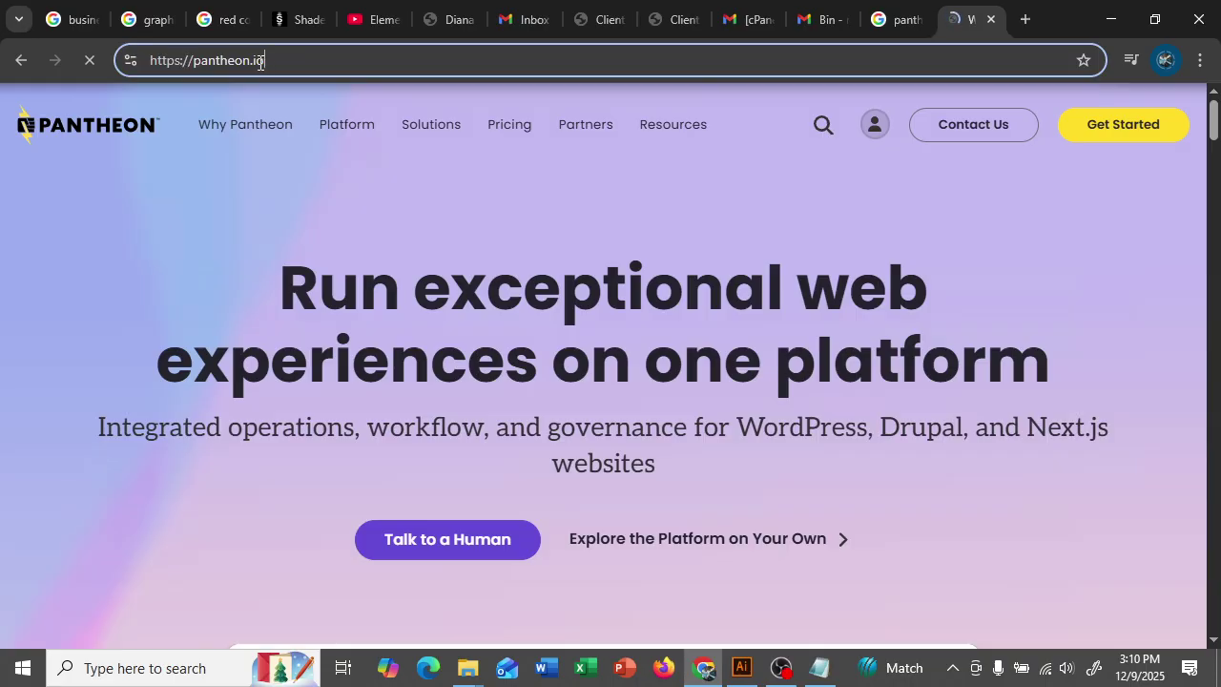
left_click_drag(257, 62, 141, 61)
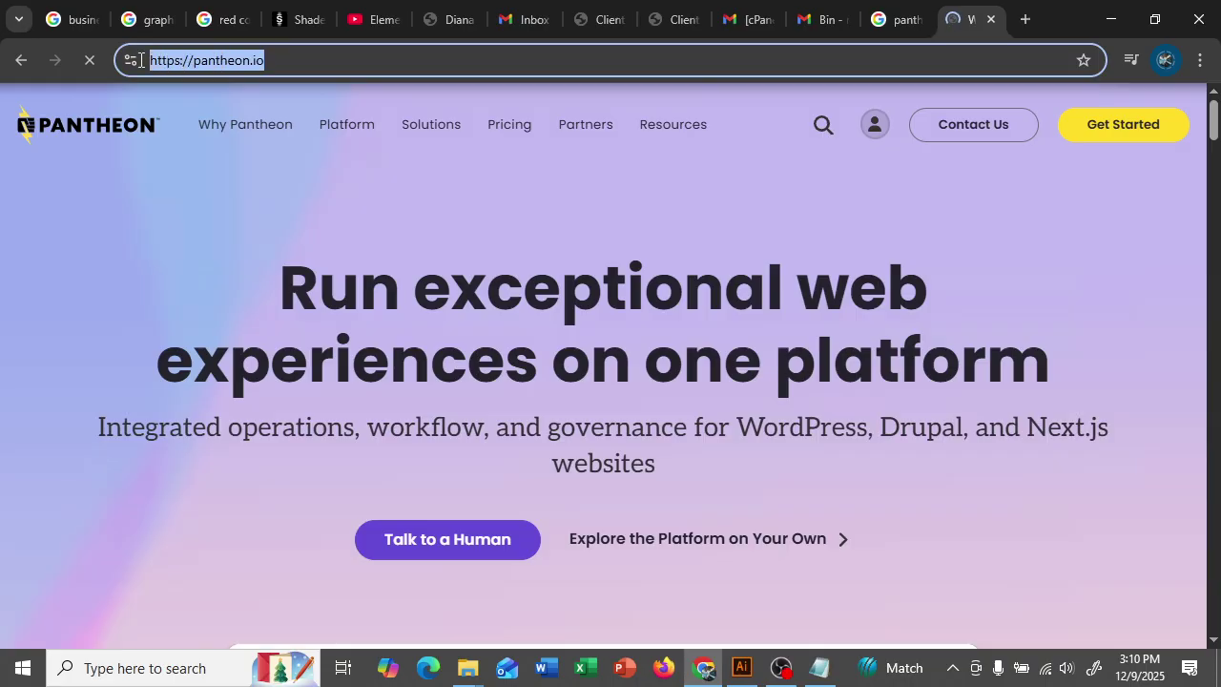
left_click(363, 61)
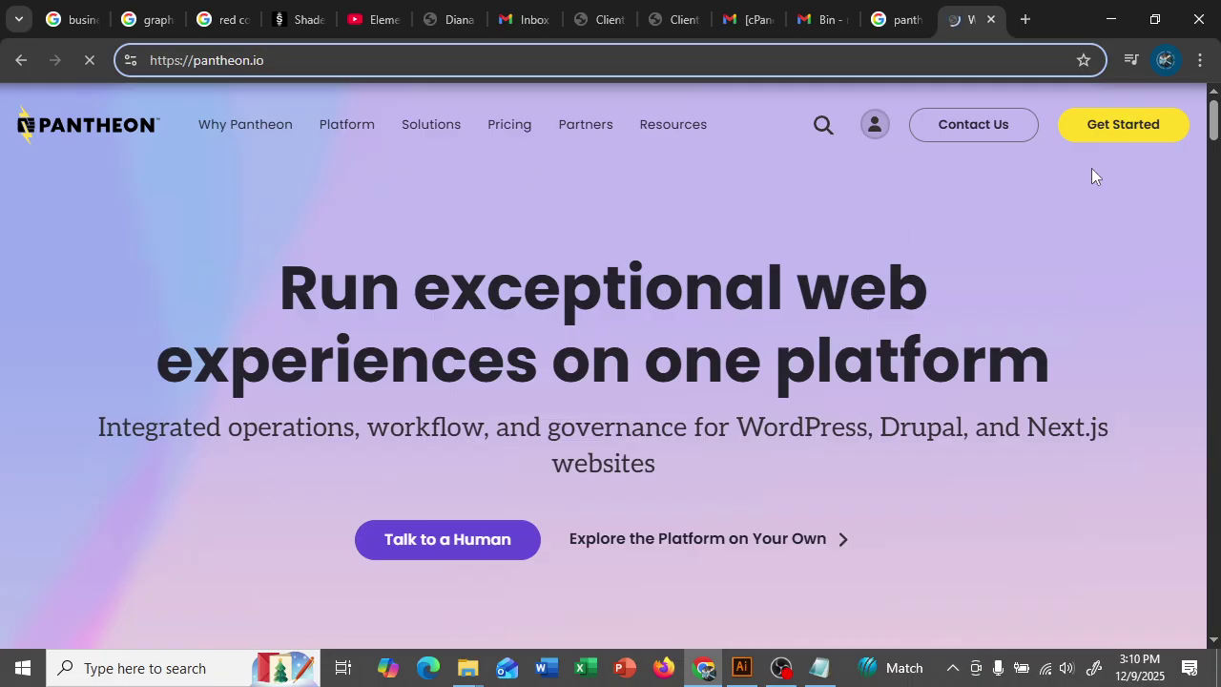
left_click(952, 667)
left_click(950, 599)
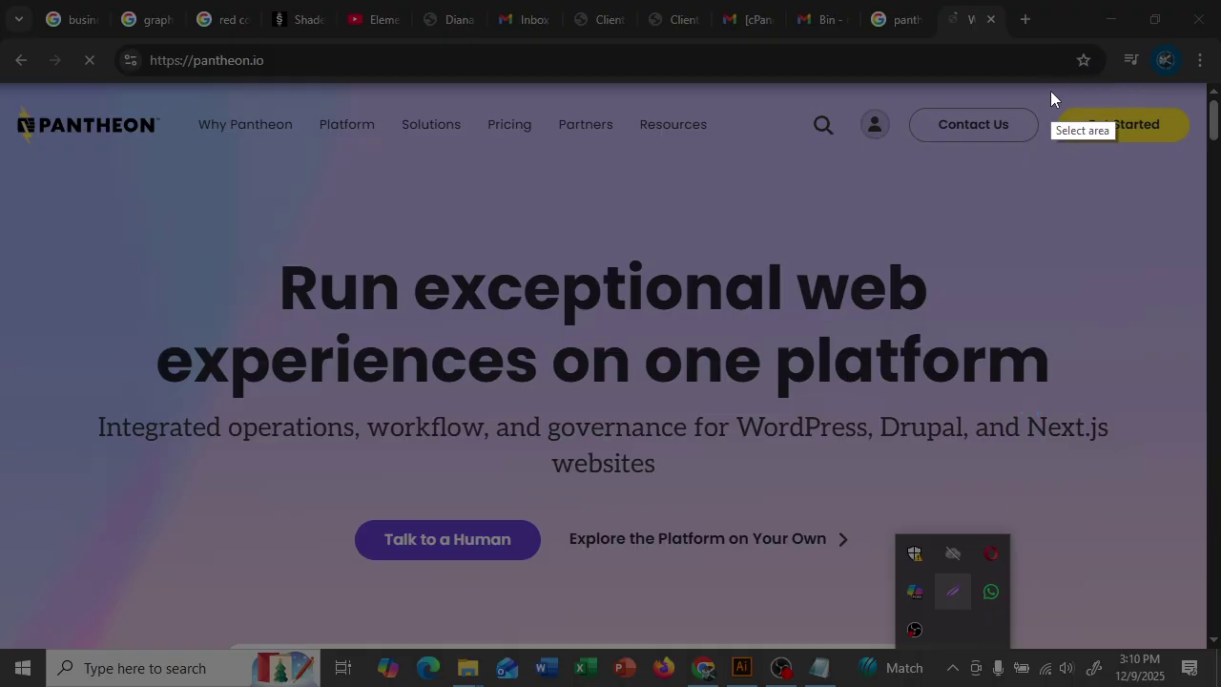
left_click_drag(1047, 90, 1211, 160)
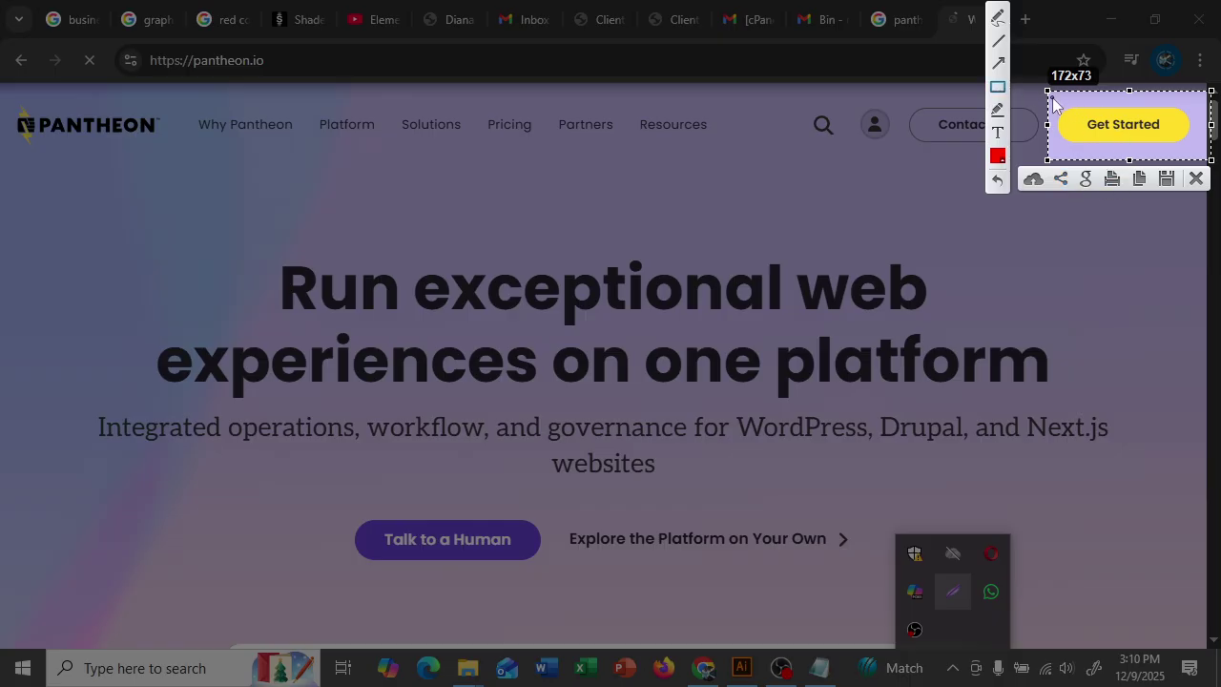
mouse_move(1053, 98)
left_mouse_down()
mouse_move(1156, 150)
mouse_move(1195, 153)
left_mouse_up()
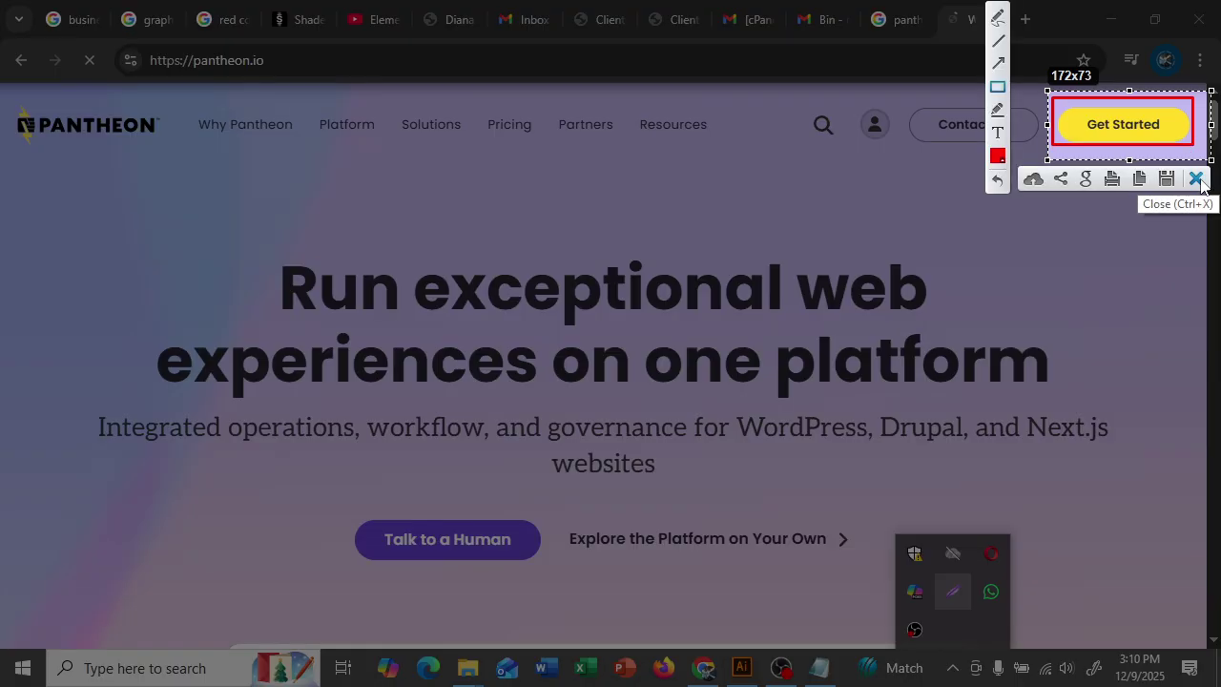
left_click(1197, 179)
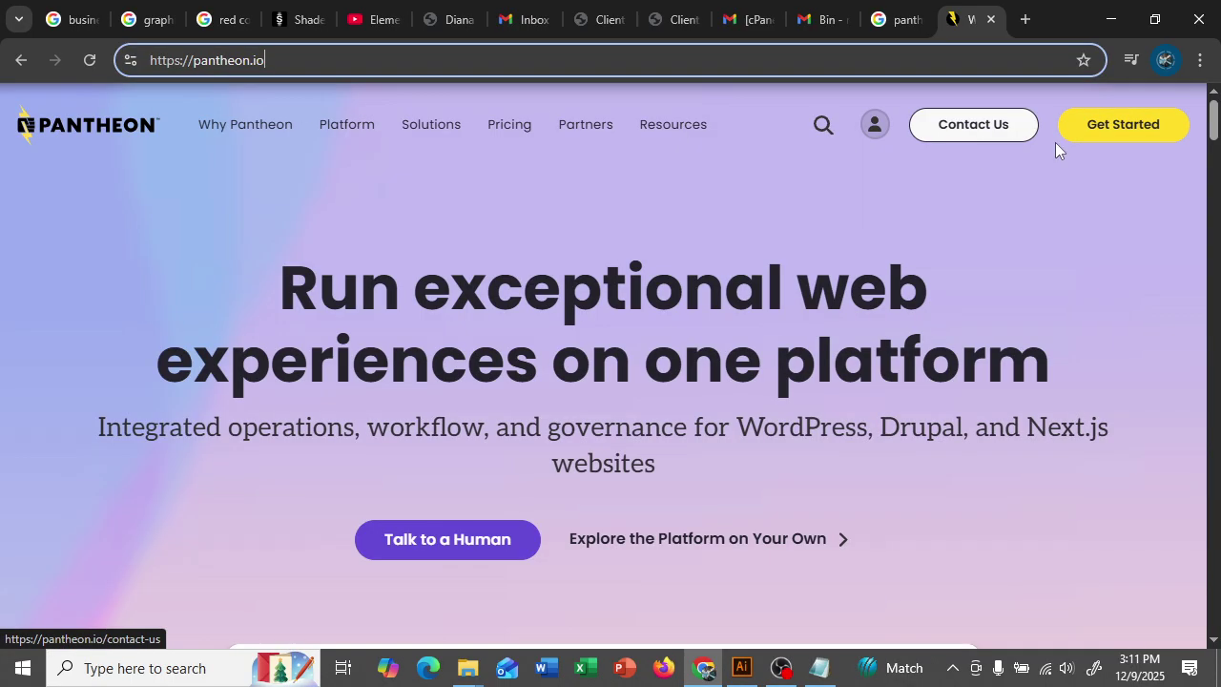
Step: Go to Pantheon's getting started page, accept the cookies and scroll through it
left_click(1143, 145)
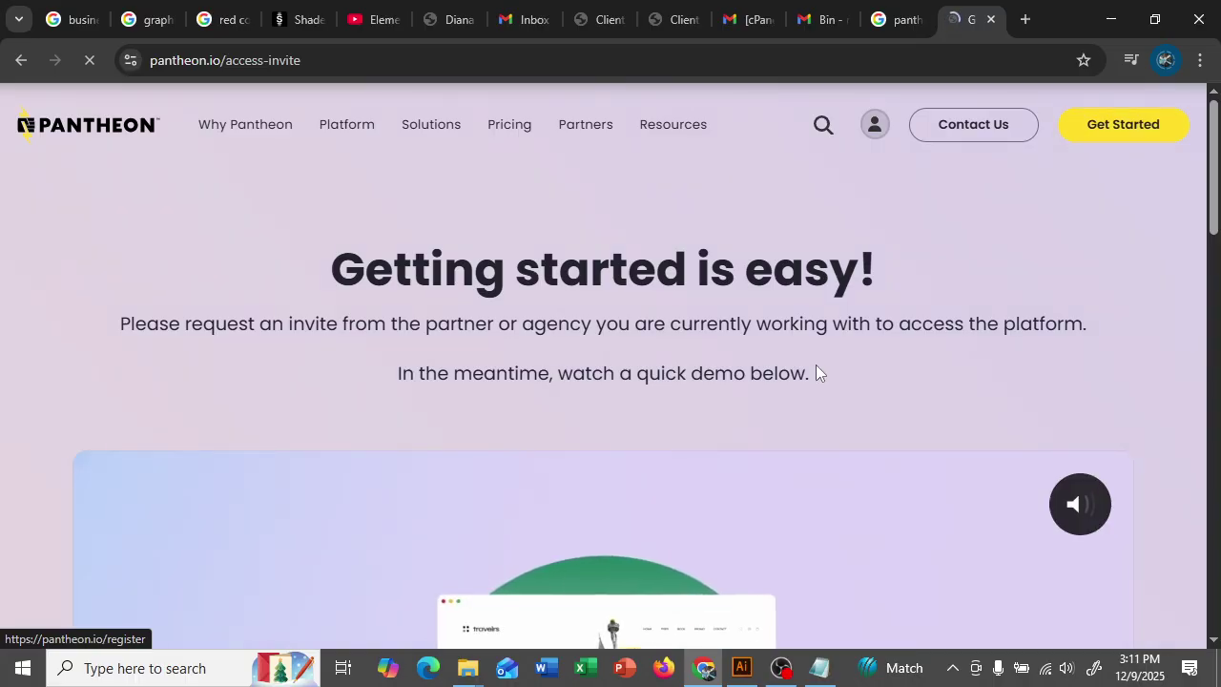
scroll(819, 361, "down", 10)
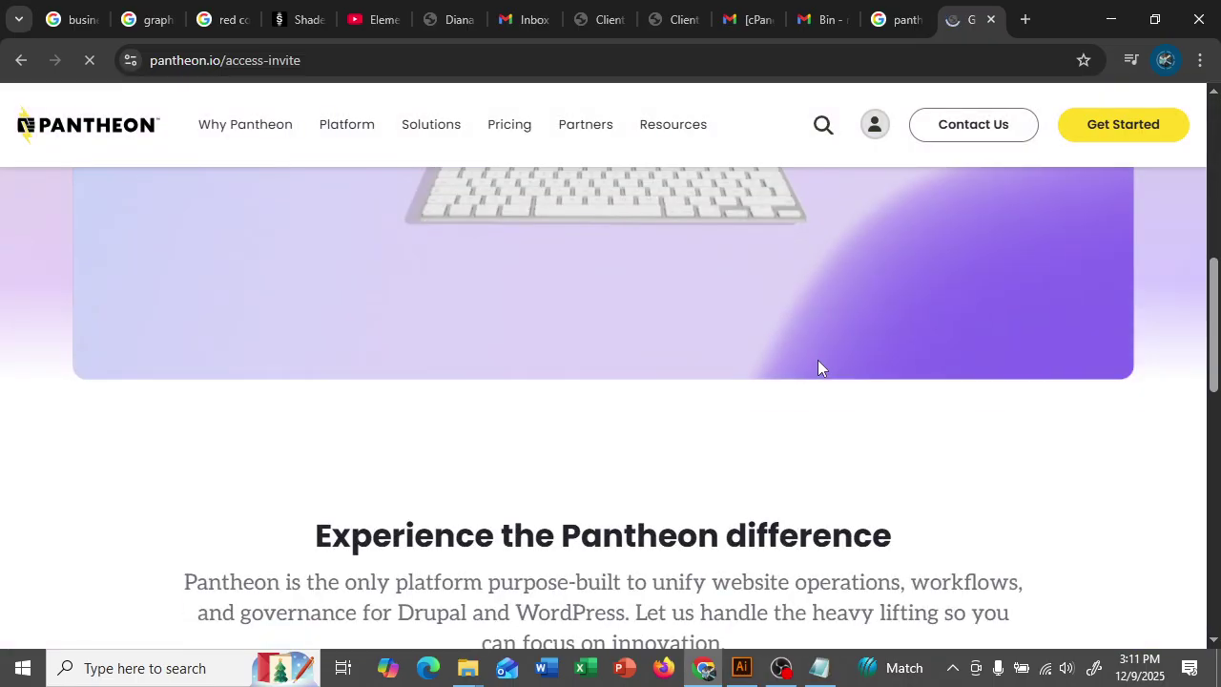
scroll(818, 367, "down", 8)
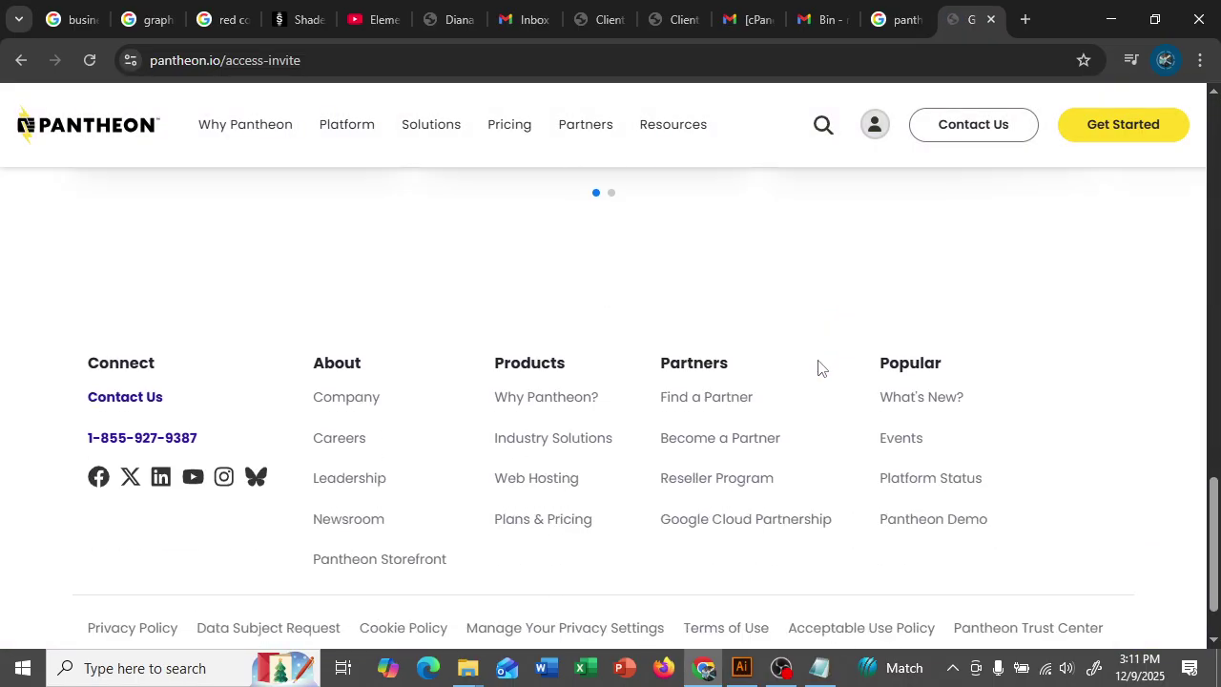
scroll(817, 369, "up", 8)
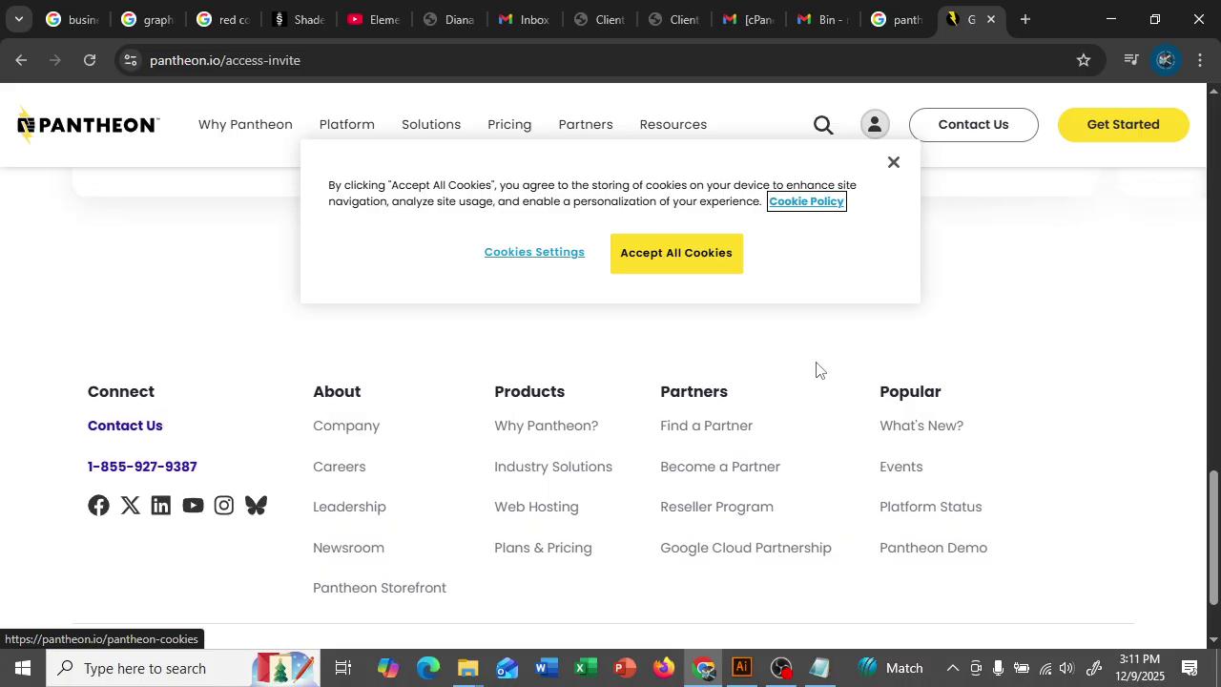
left_click(669, 268)
scroll(1039, 315, "up", 10)
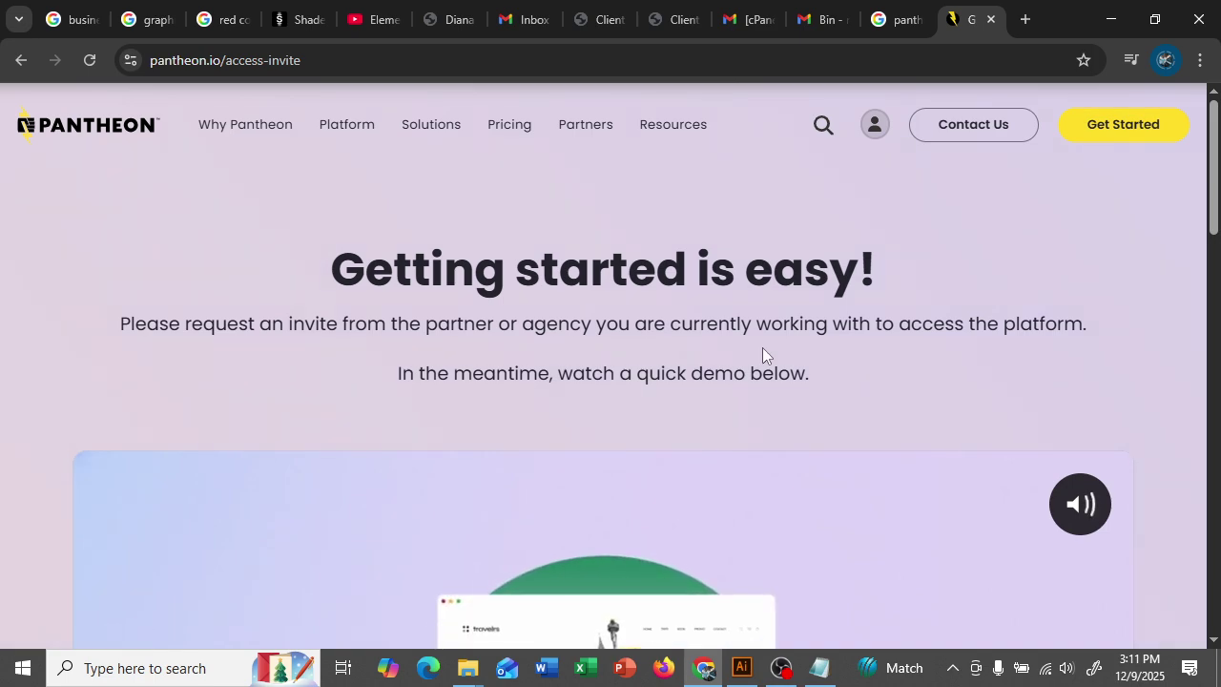
scroll(762, 351, "down", 4)
scroll(762, 355, "down", 10)
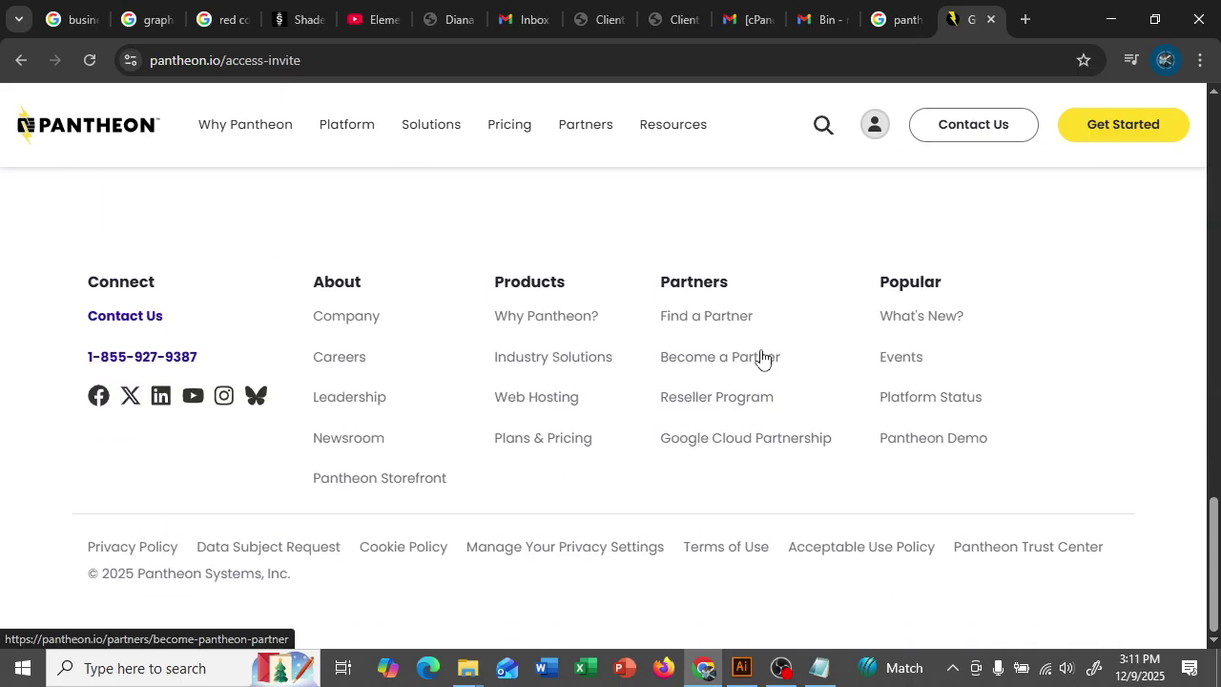
scroll(566, 368, "up", 14)
scroll(531, 351, "up", 1)
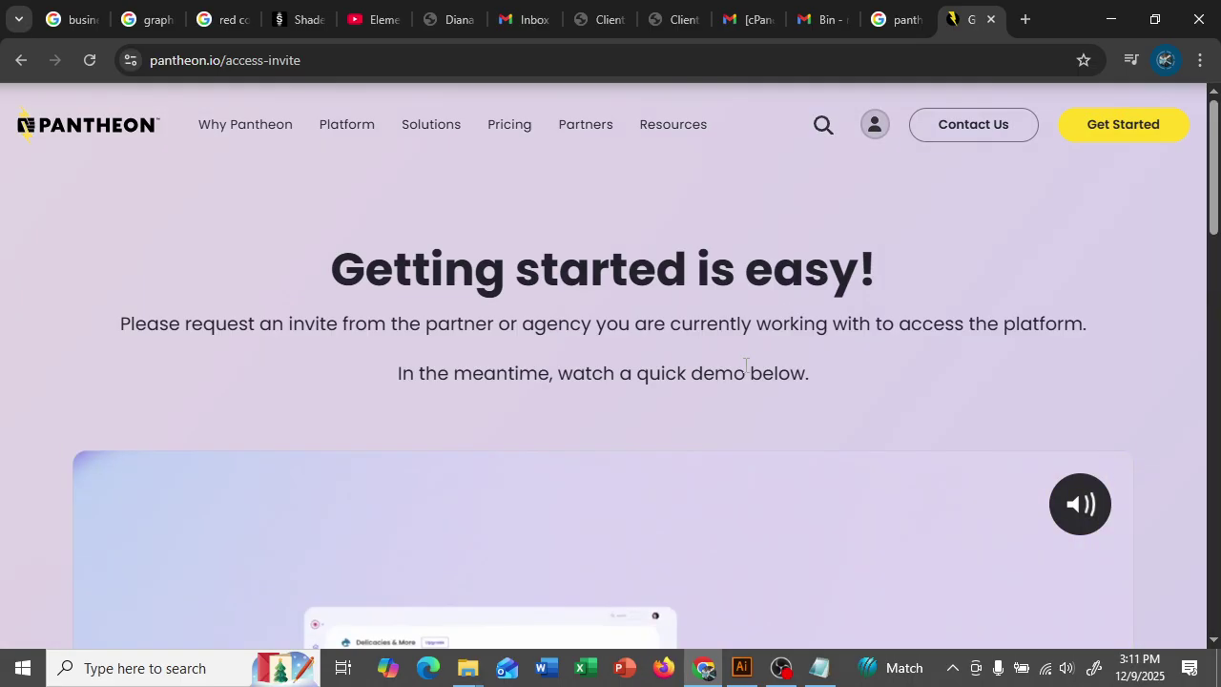
Step: Reload the access-invite page, review it again and go to the dashboard login
left_click(1092, 128)
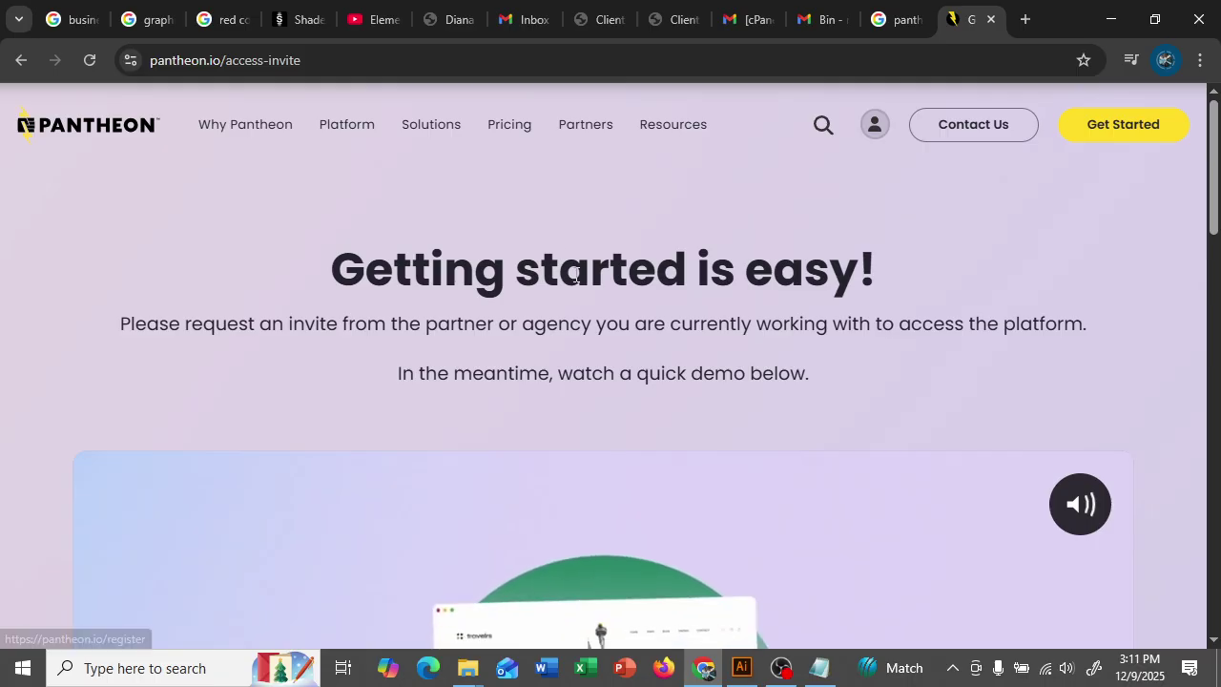
scroll(830, 300, "down", 4)
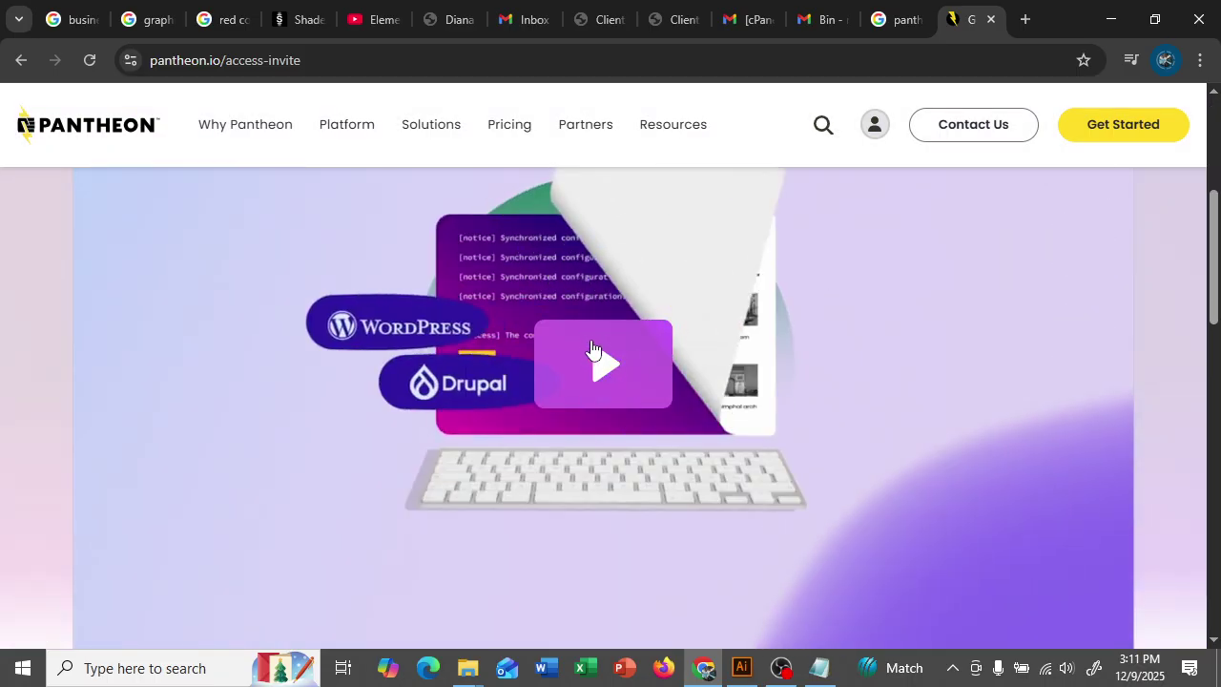
scroll(601, 340, "down", 5)
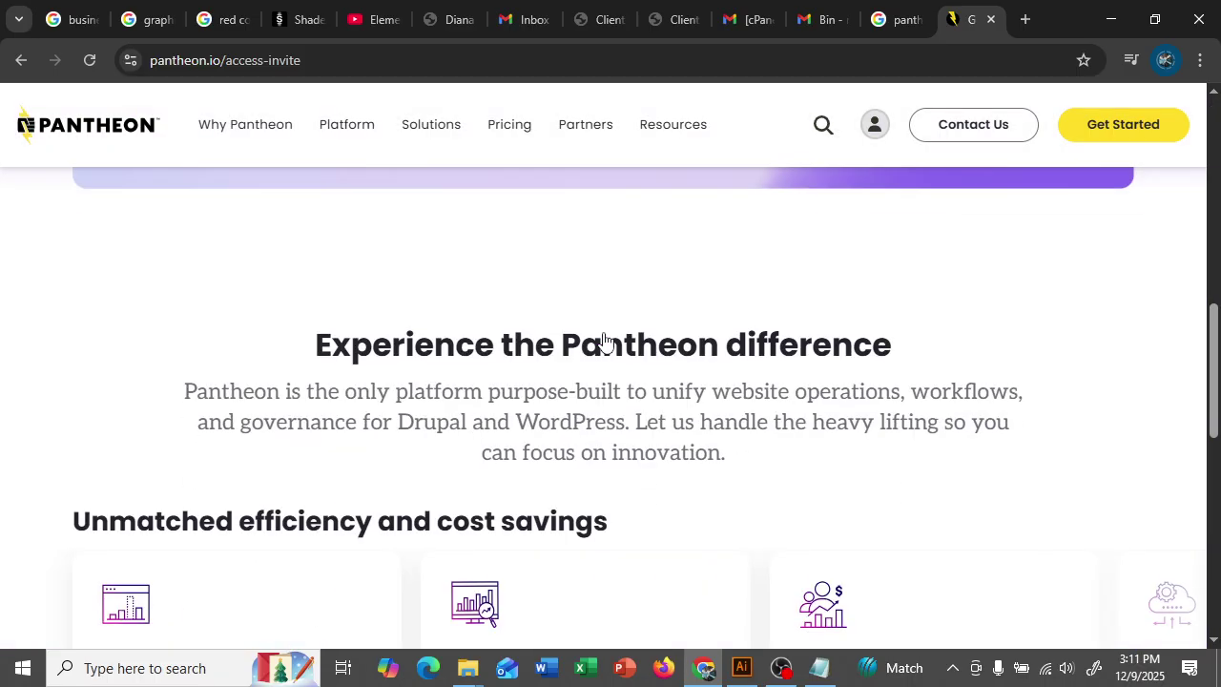
scroll(603, 338, "down", 10)
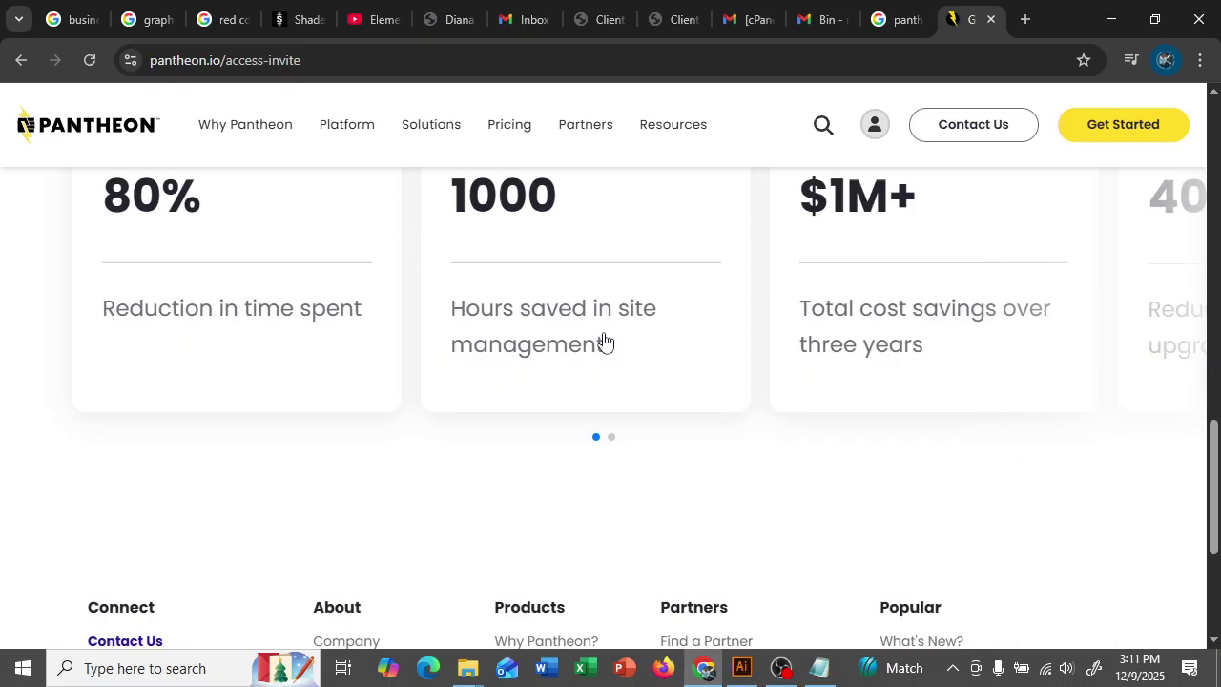
scroll(610, 334, "up", 20)
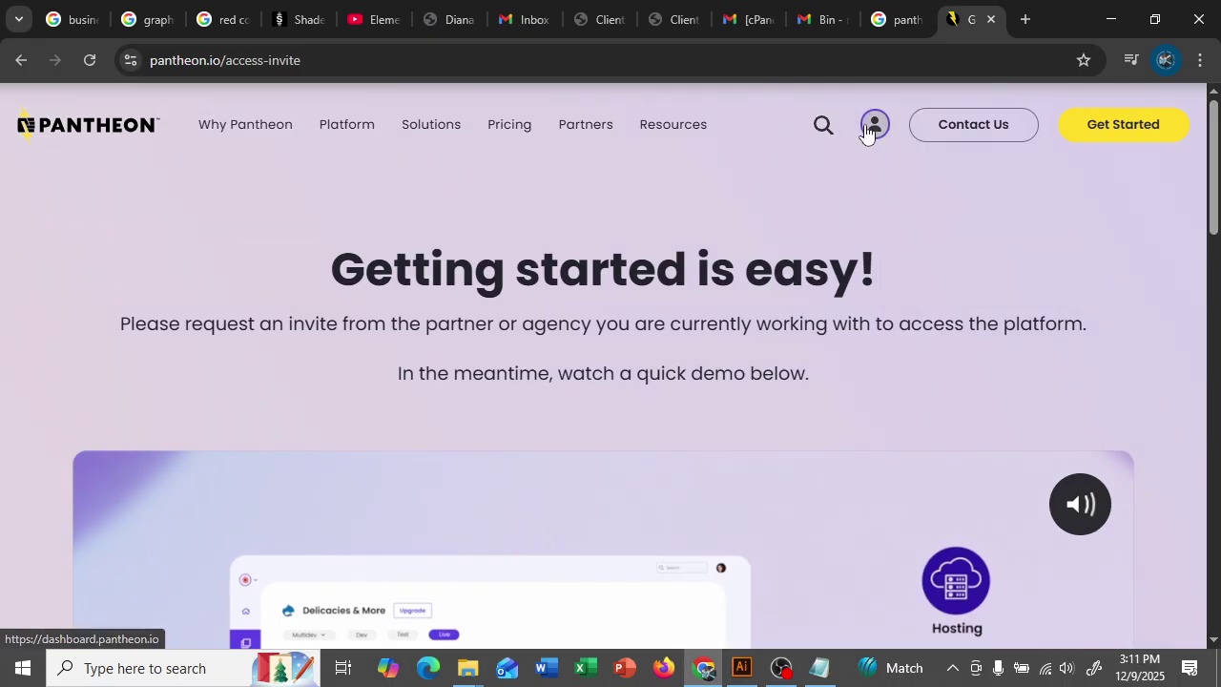
left_click(865, 131)
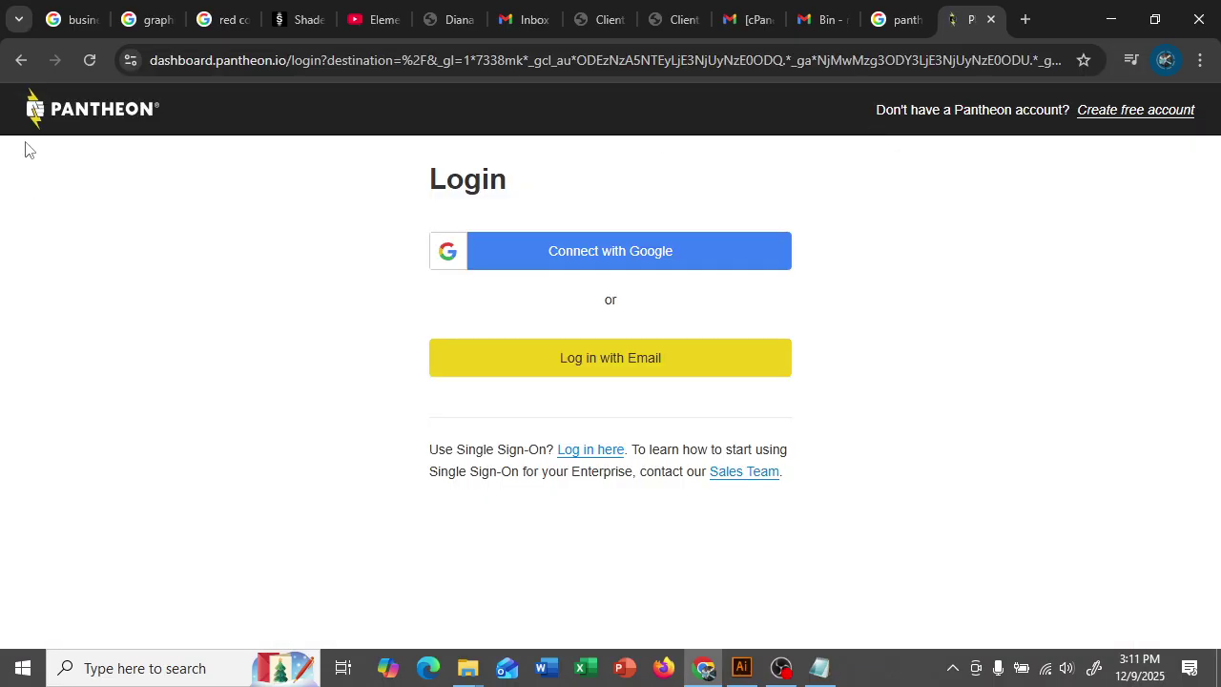
Step: Go back to Getting started, reopen the dashboard login, then return once more
left_click(21, 60)
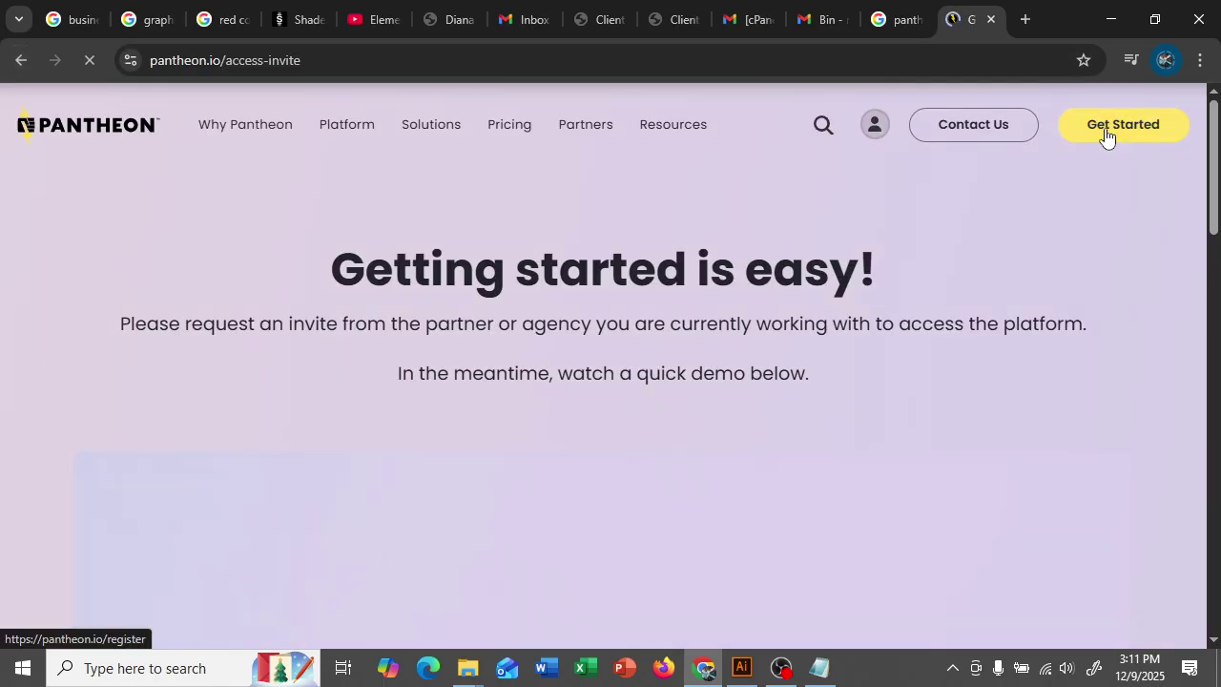
left_click(876, 133)
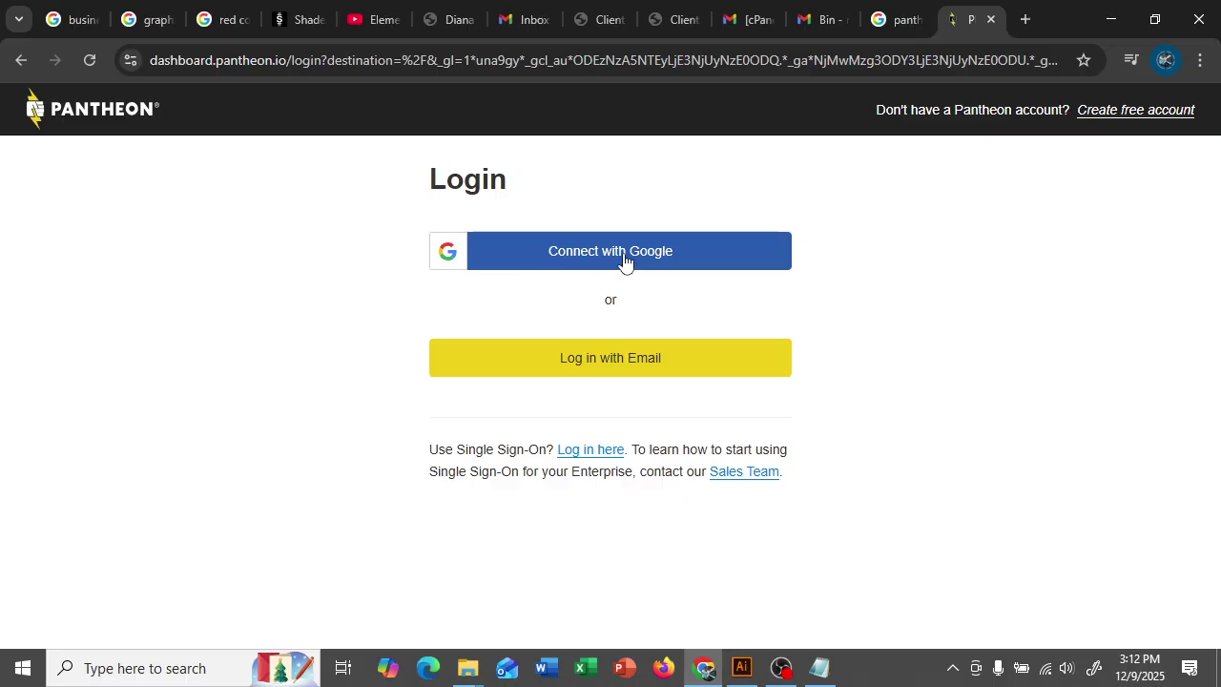
left_click(19, 61)
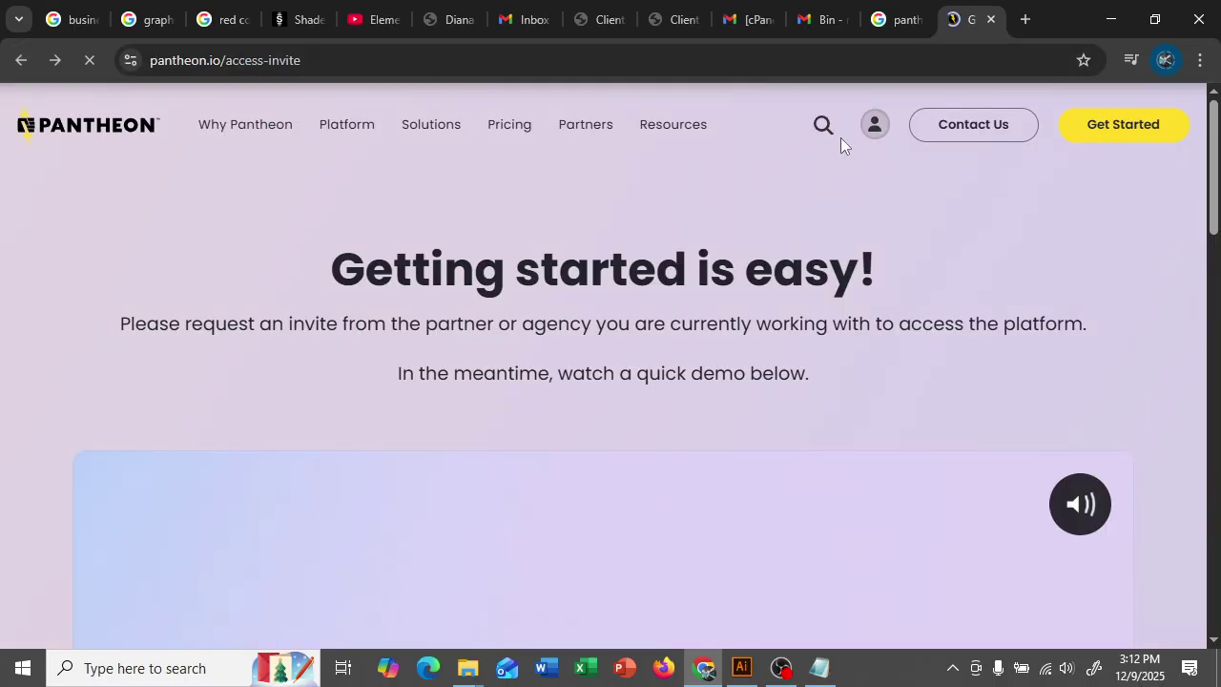
Step: Take a Lightshot capture with the account icon boxed in red, then start Google sign-in
left_click(951, 668)
left_click(952, 592)
left_click_drag(848, 95, 902, 158)
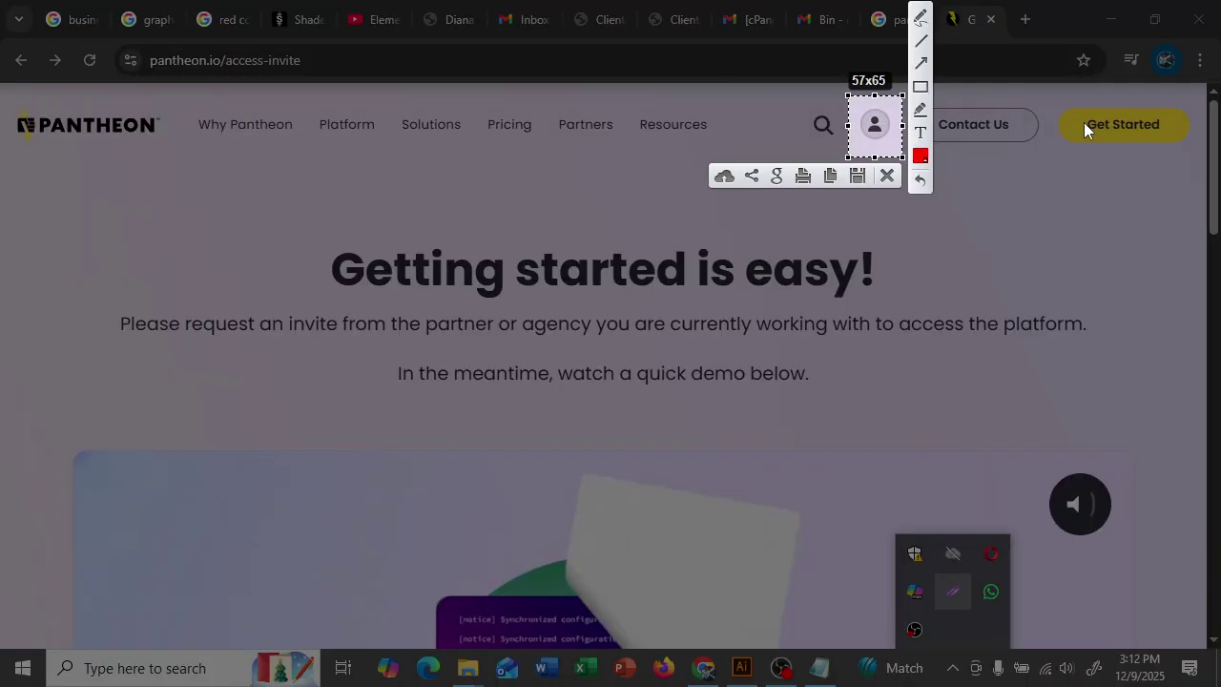
left_click(921, 87)
left_click_drag(855, 101, 897, 150)
left_click(887, 176)
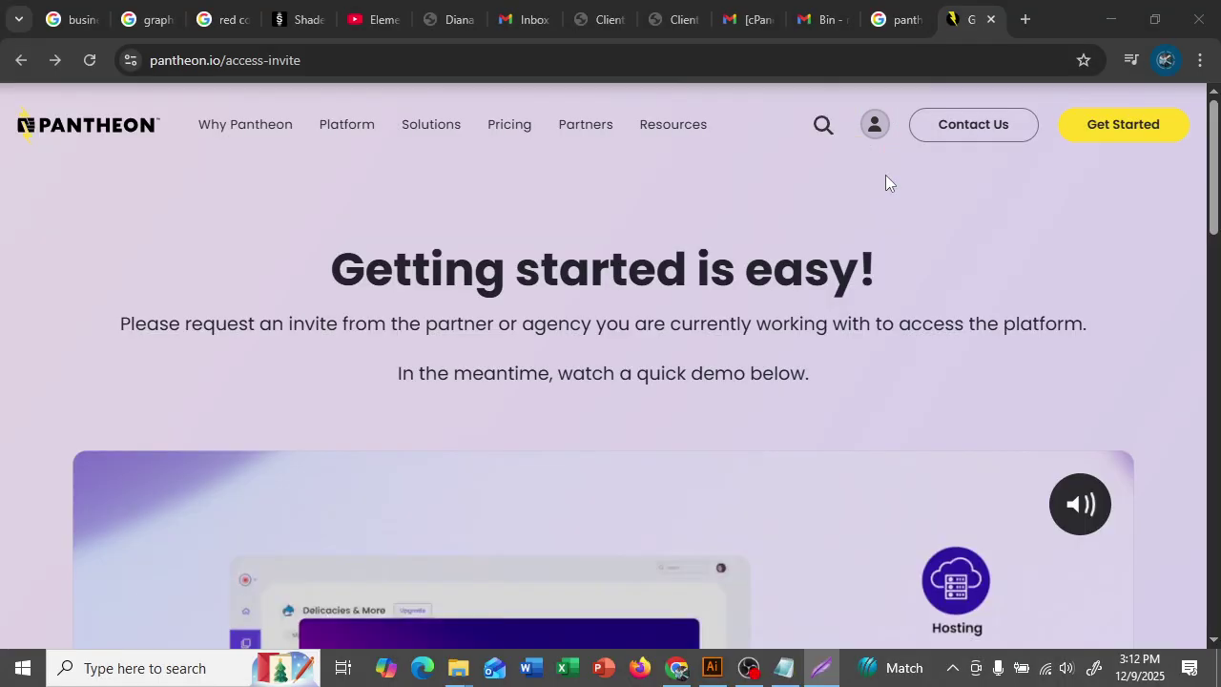
left_click(875, 131)
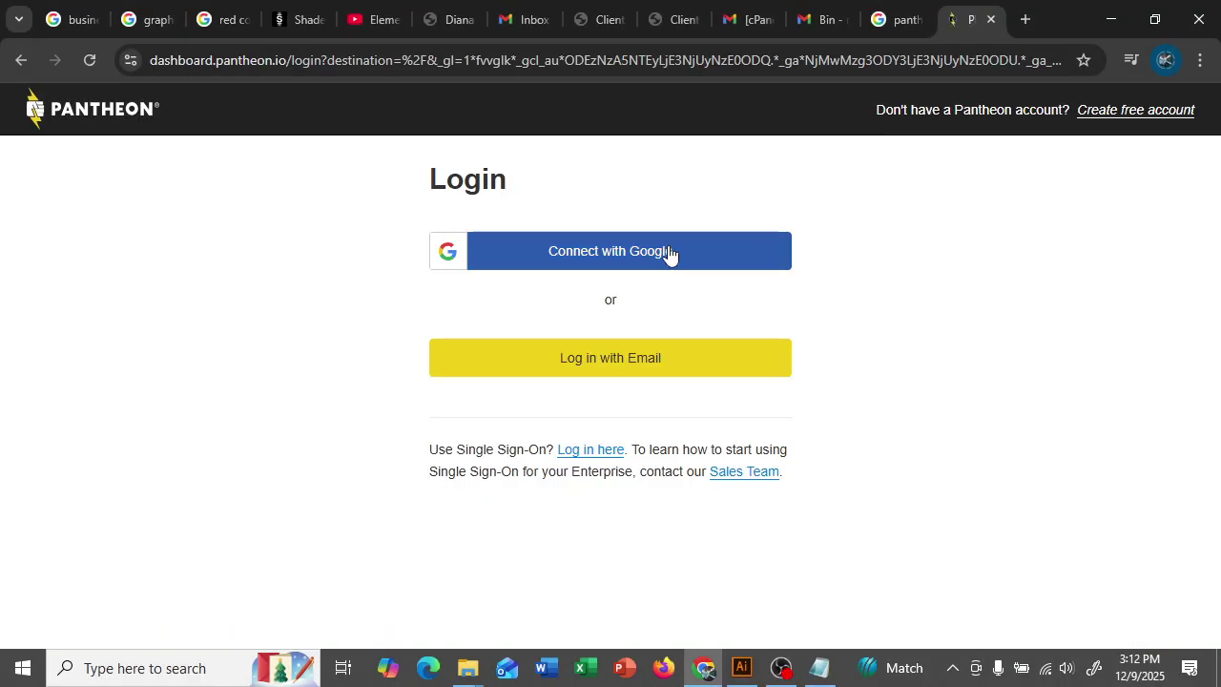
left_click(669, 255)
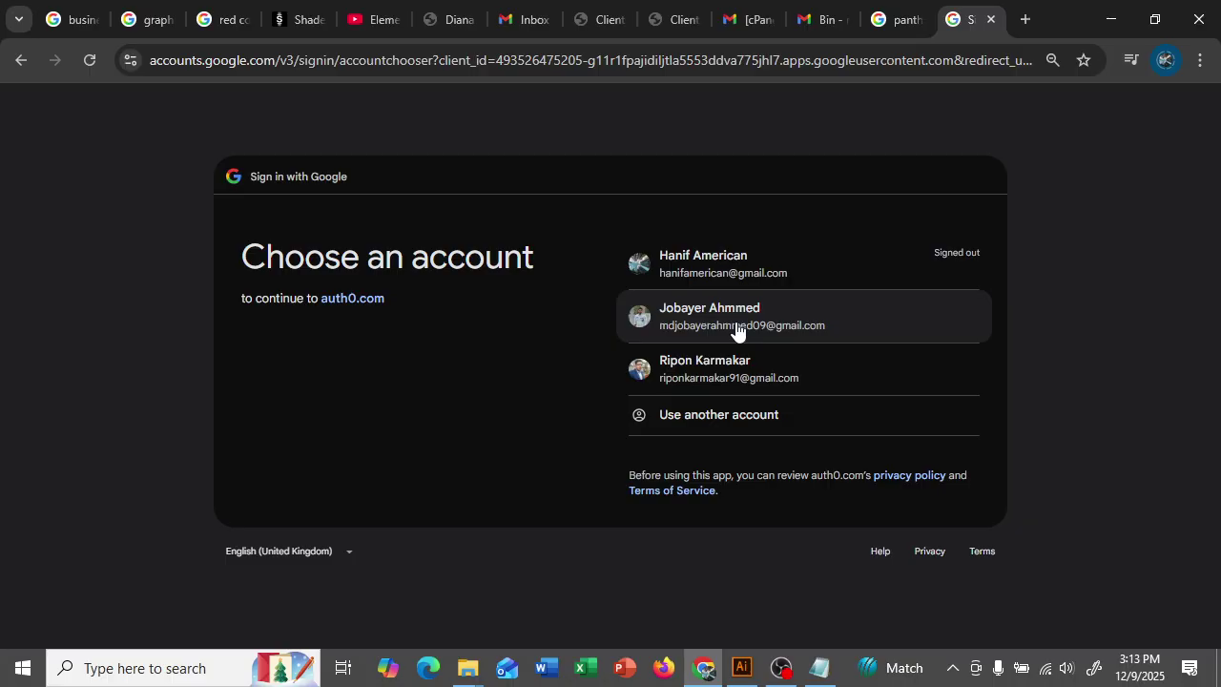
Step: Pick the Google account and continue past the auth0.com consent screen
left_click(736, 325)
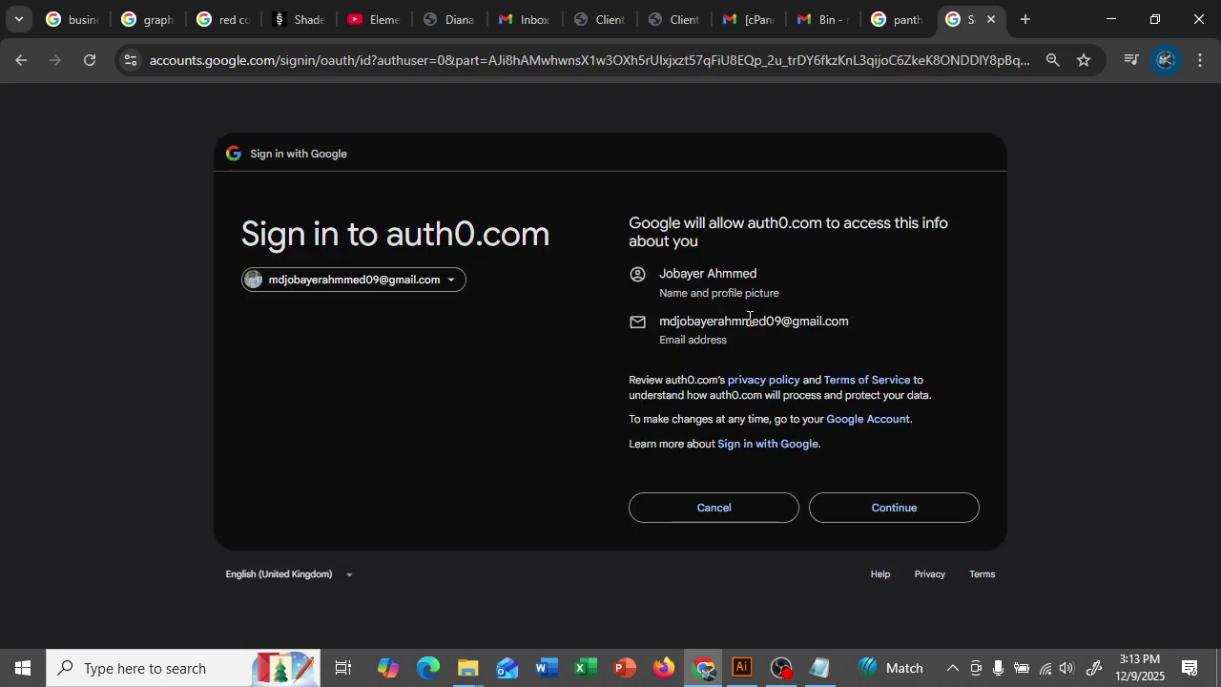
left_click(922, 502)
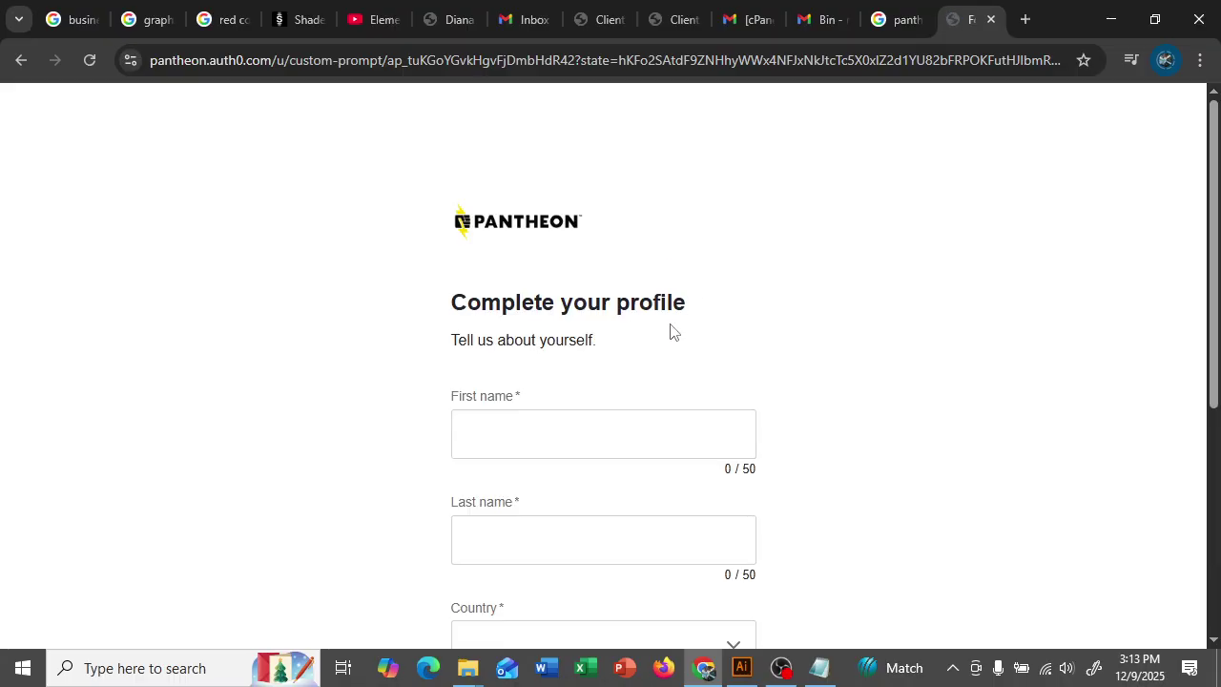
Step: Fill in the first and last name from saved autofill details
scroll(667, 334, "down", 1)
scroll(804, 360, "down", 3)
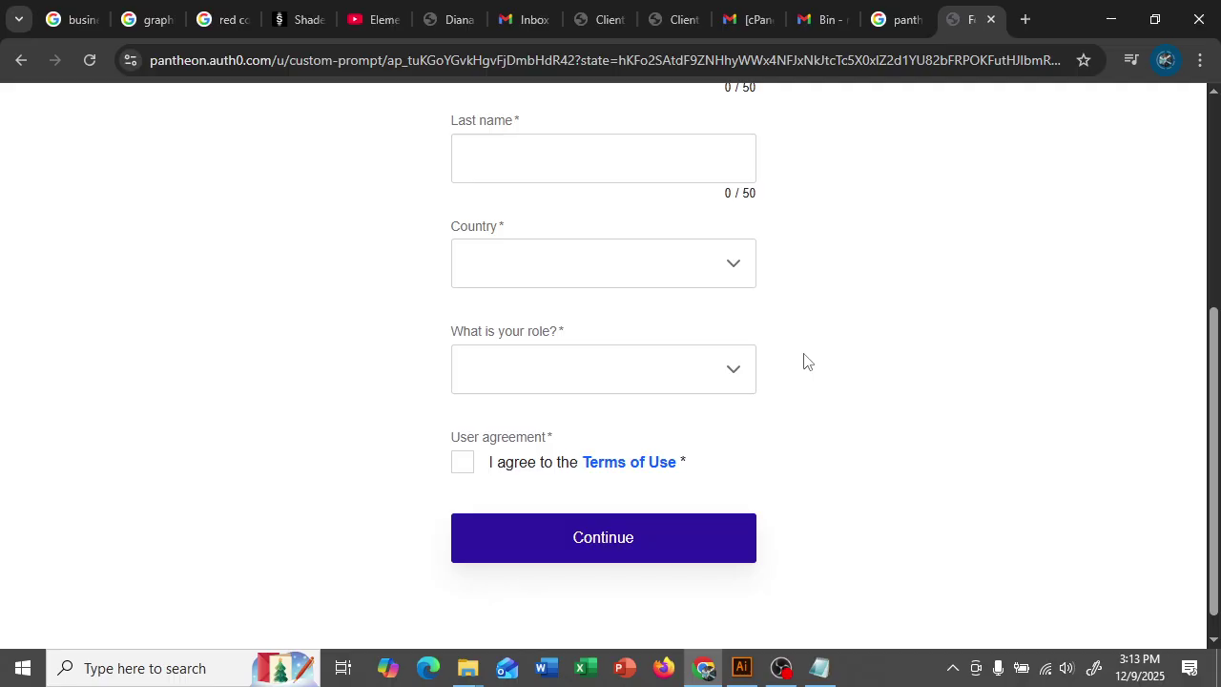
scroll(804, 361, "up", 3)
scroll(801, 360, "down", 2)
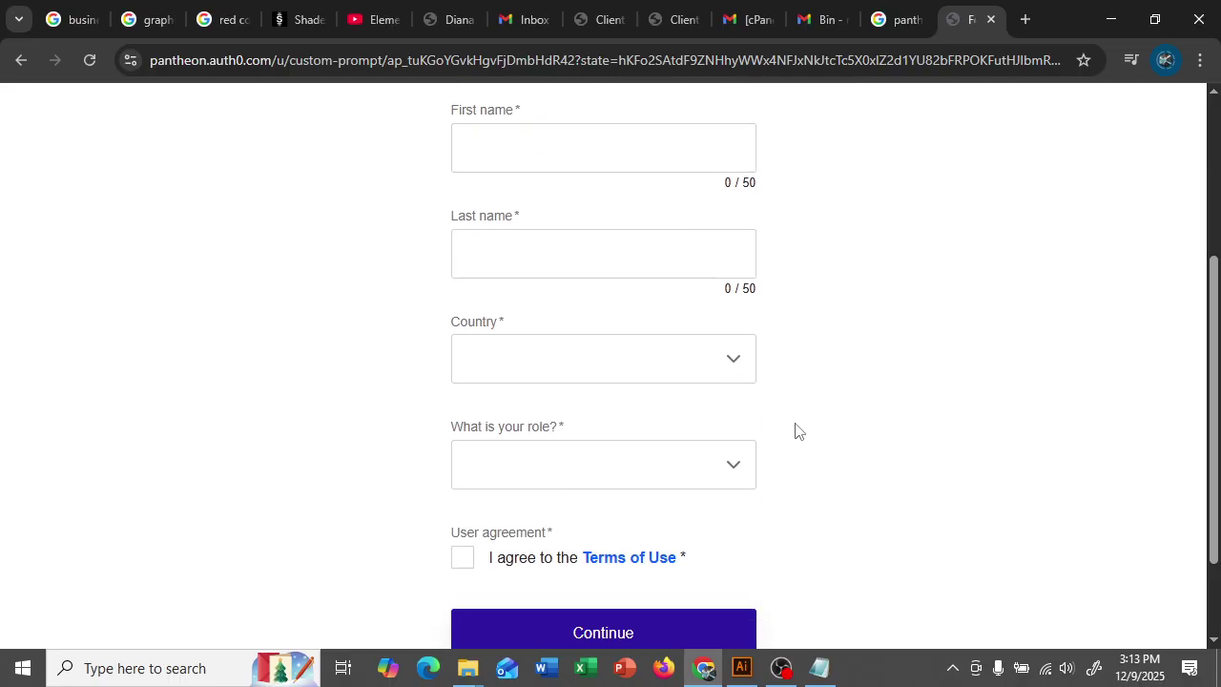
left_click(738, 467)
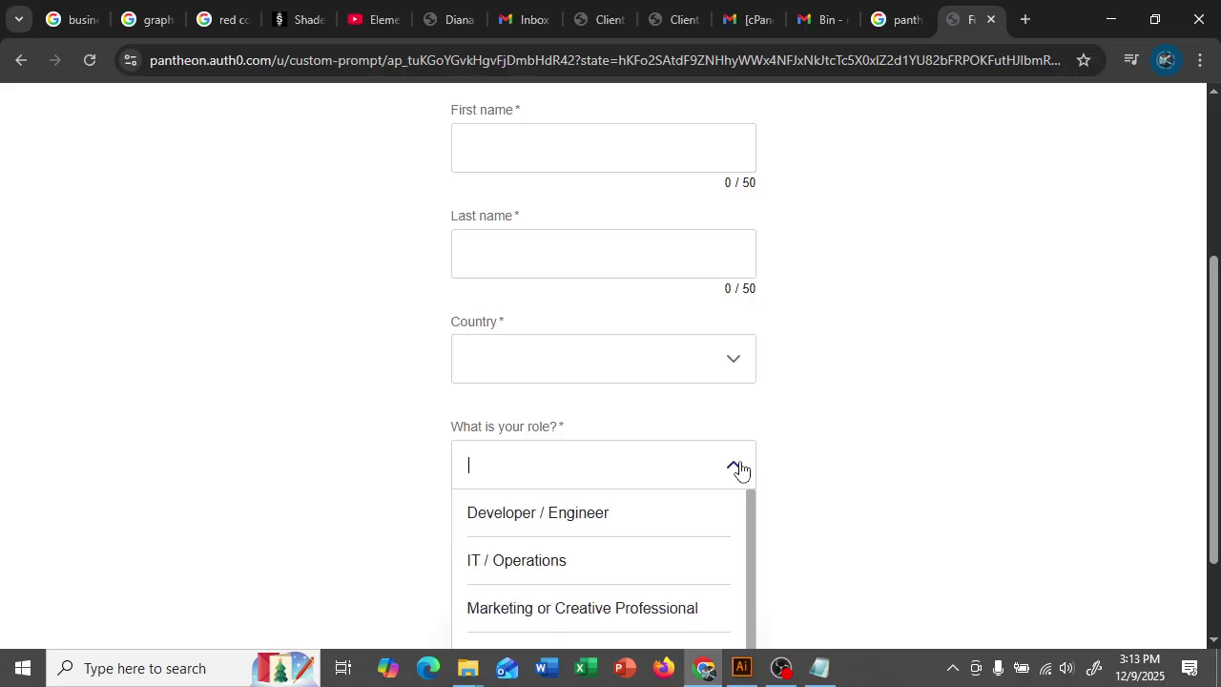
left_click(866, 430)
scroll(866, 431, "up", 3)
scroll(570, 384, "down", 1)
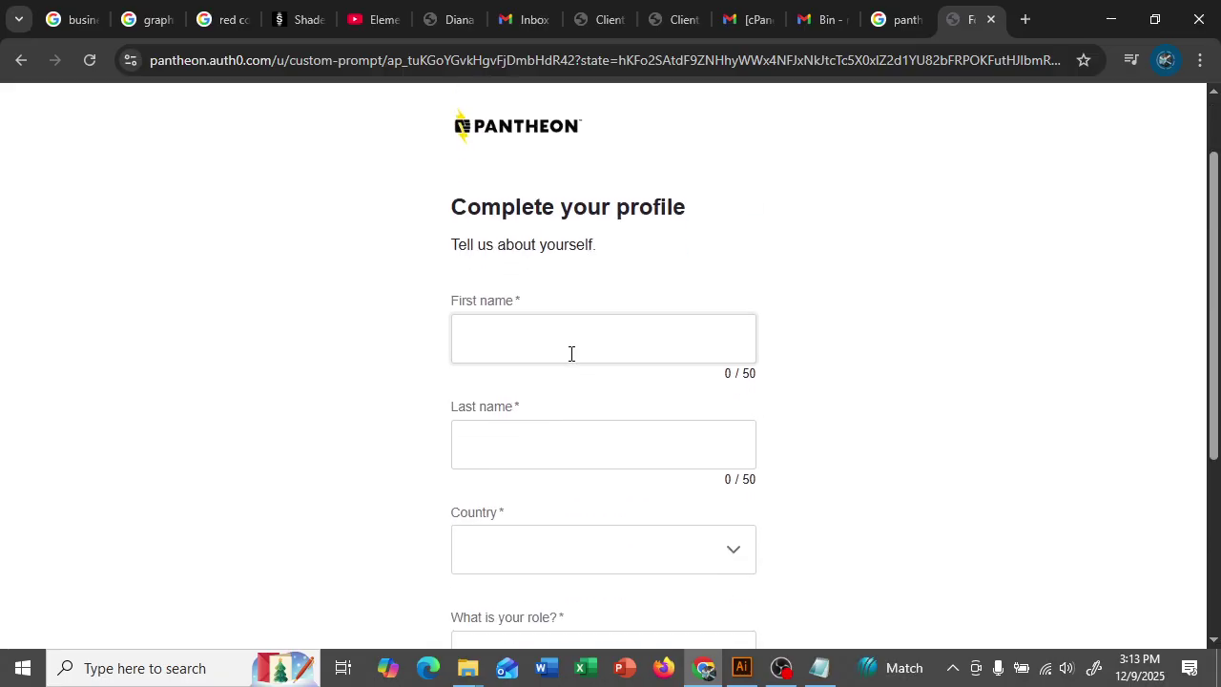
left_click(570, 345)
left_click(621, 398)
Step: Set the country to Bangladesh
scroll(566, 466, "down", 2)
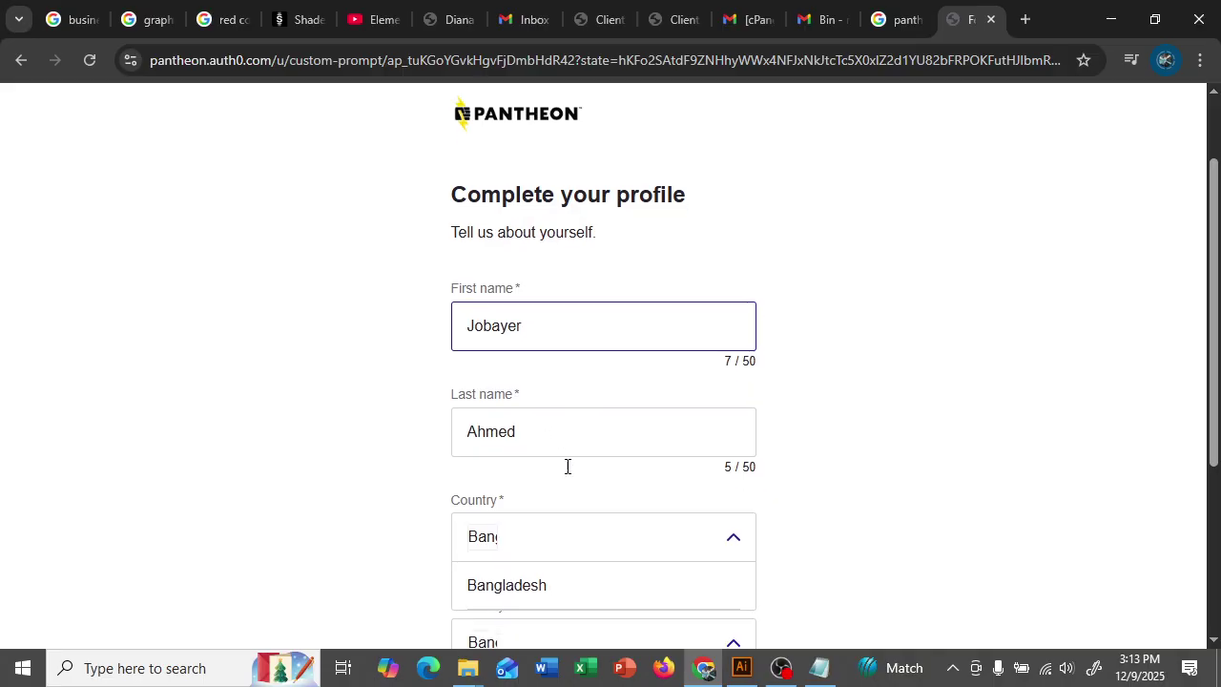
left_click(567, 360)
type("ladesh")
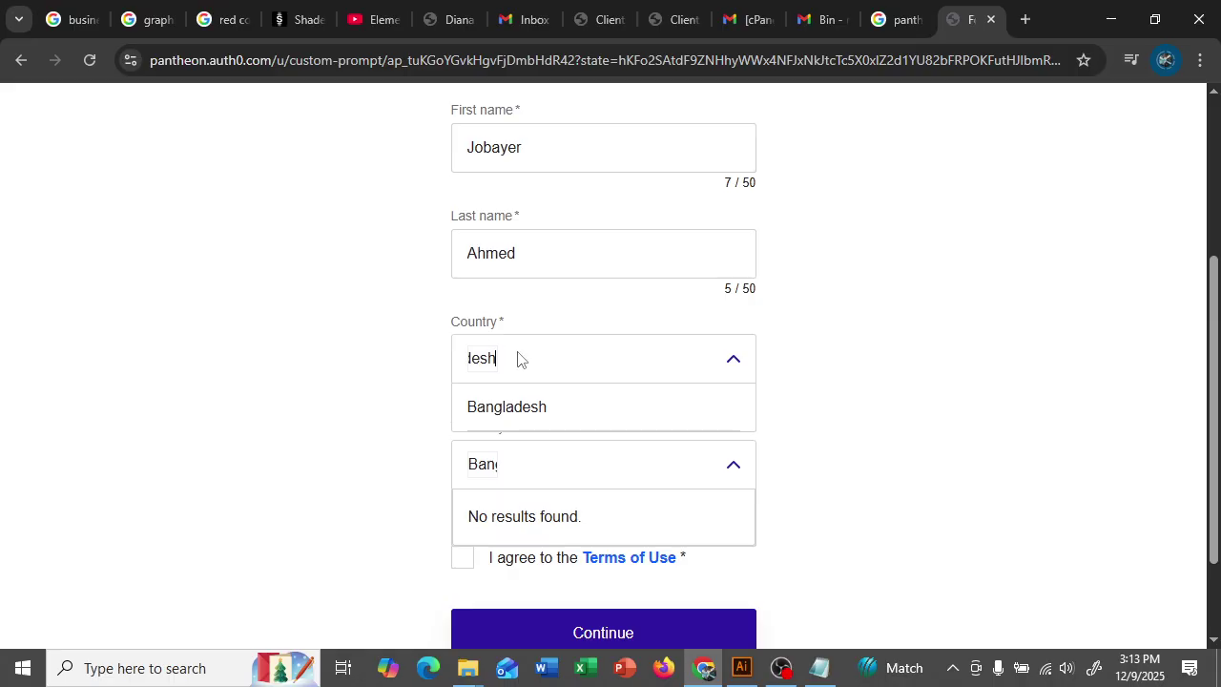
left_click(408, 360)
left_click(491, 362)
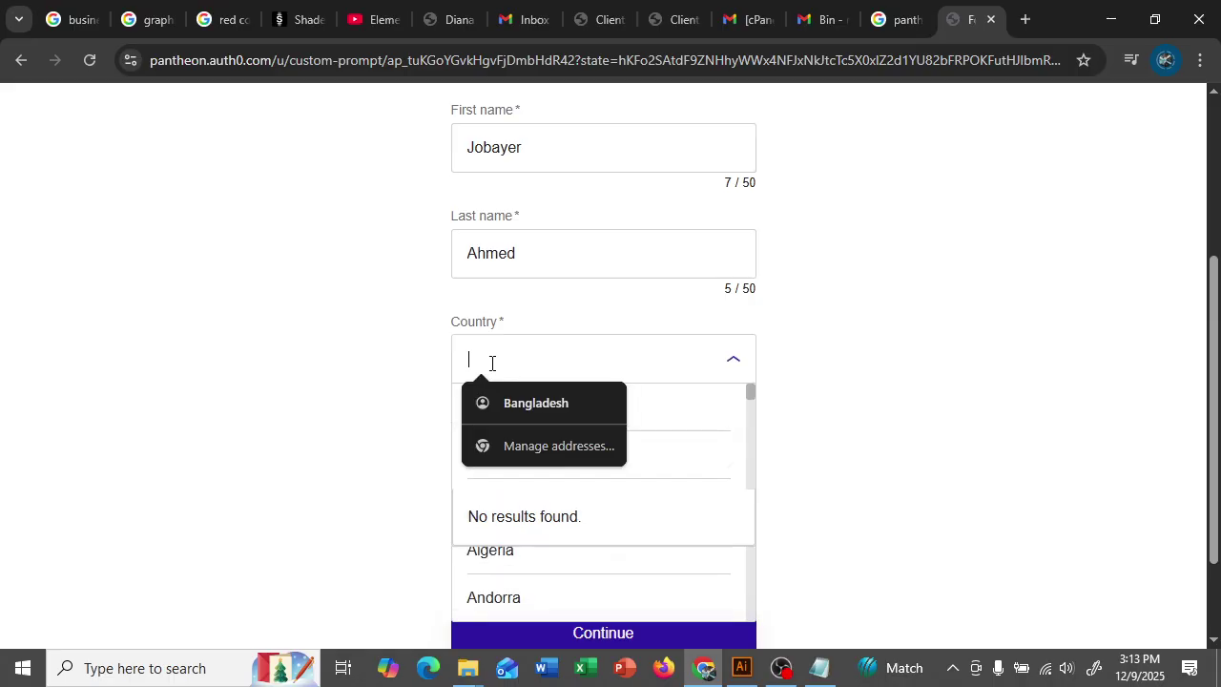
type("Bang")
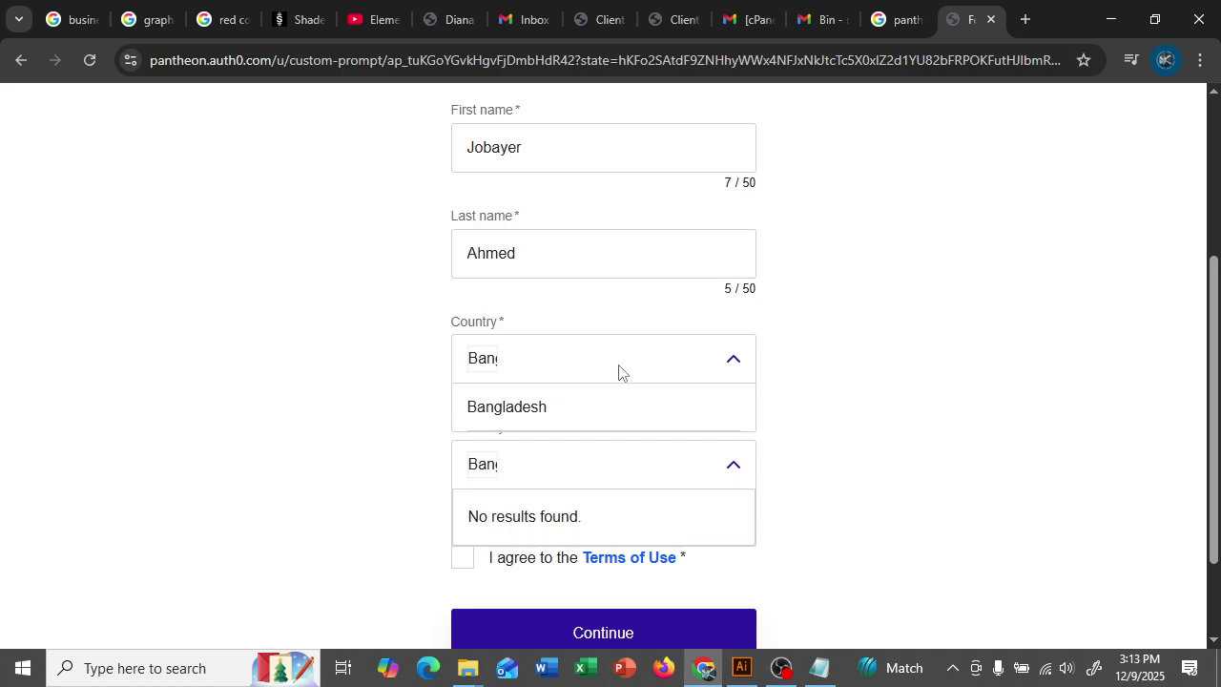
left_click(558, 412)
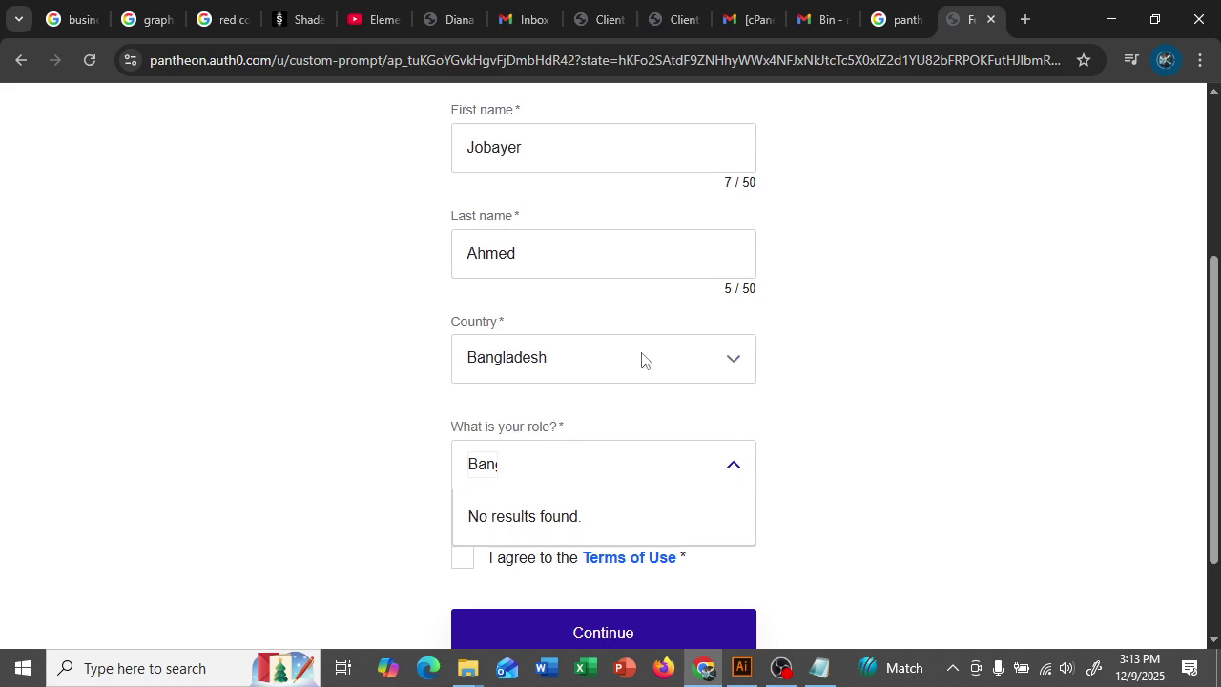
Step: Clear the role field and choose Student / Educator as the role
scroll(608, 423, "down", 2)
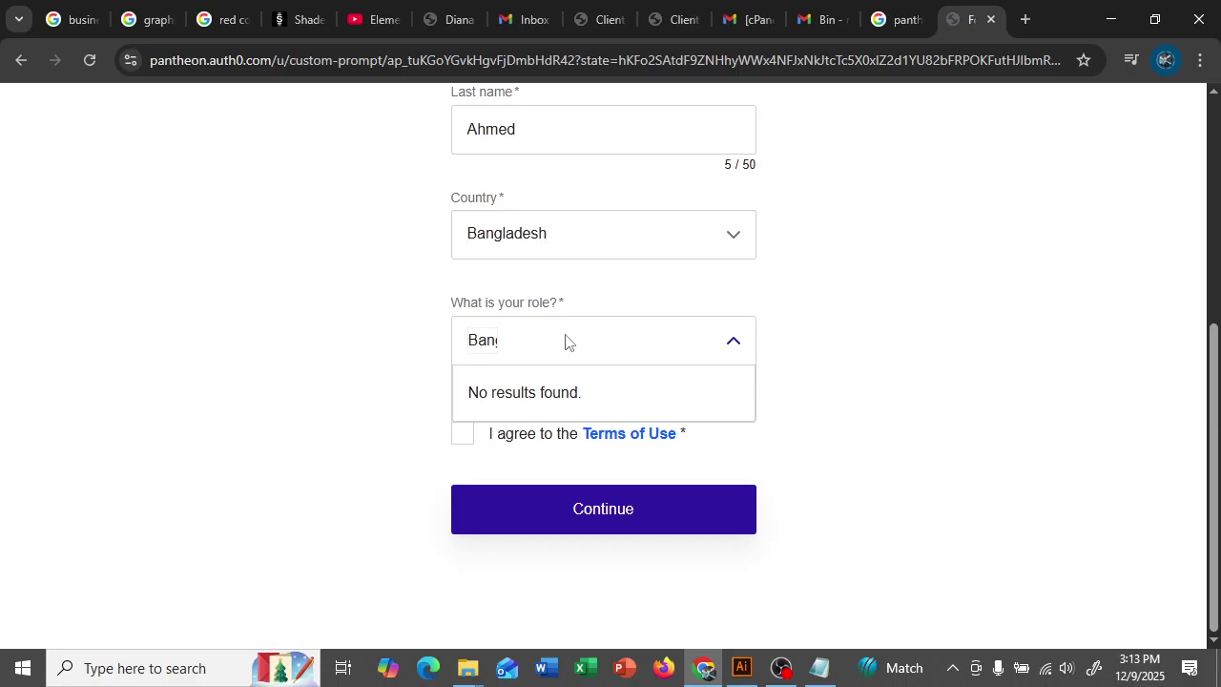
left_click(565, 334)
left_click(733, 346)
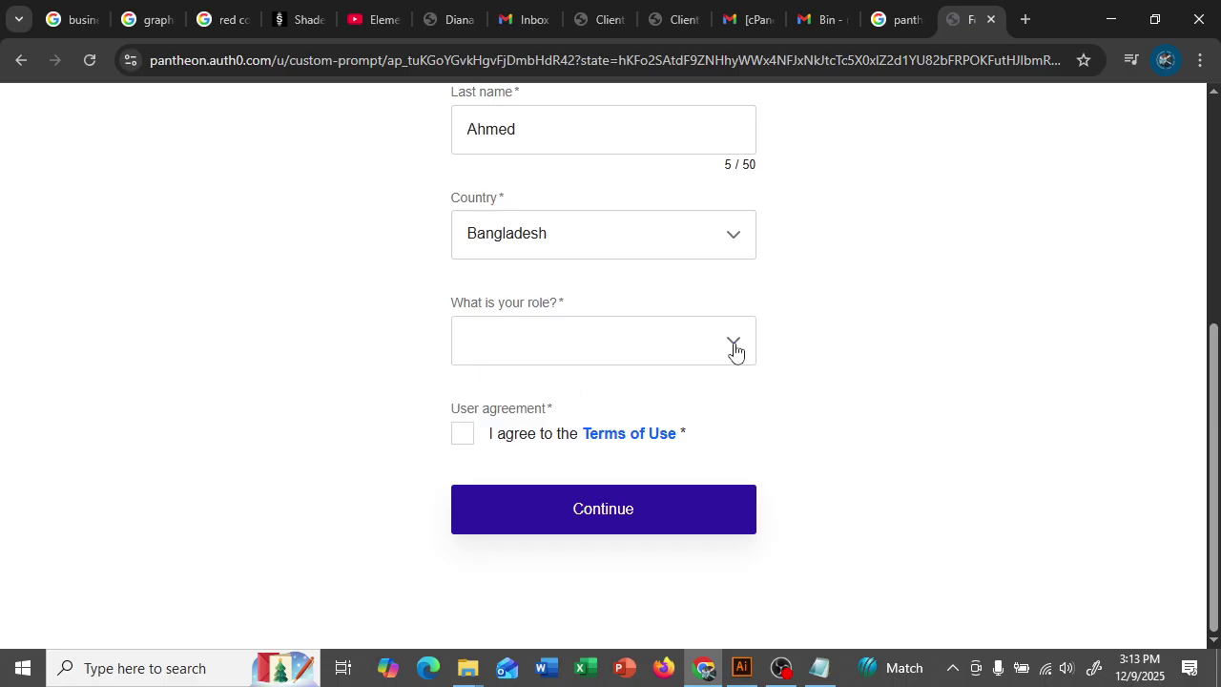
left_click(732, 346)
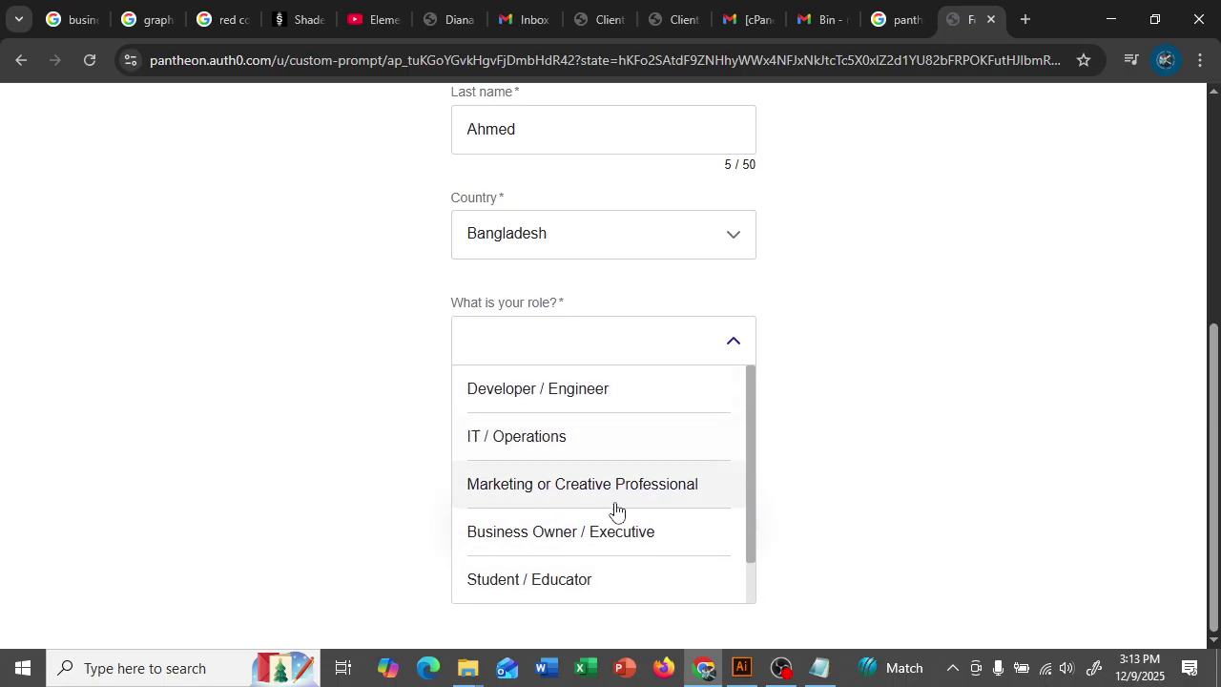
scroll(610, 588, "down", 1)
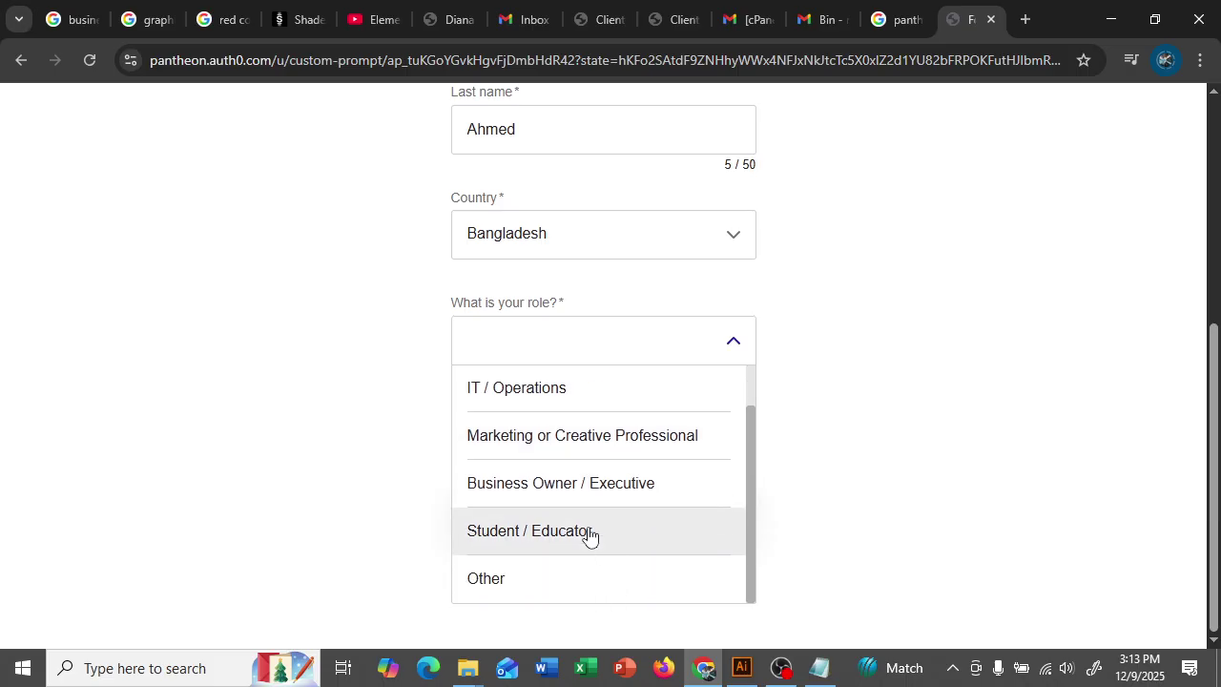
left_click(586, 532)
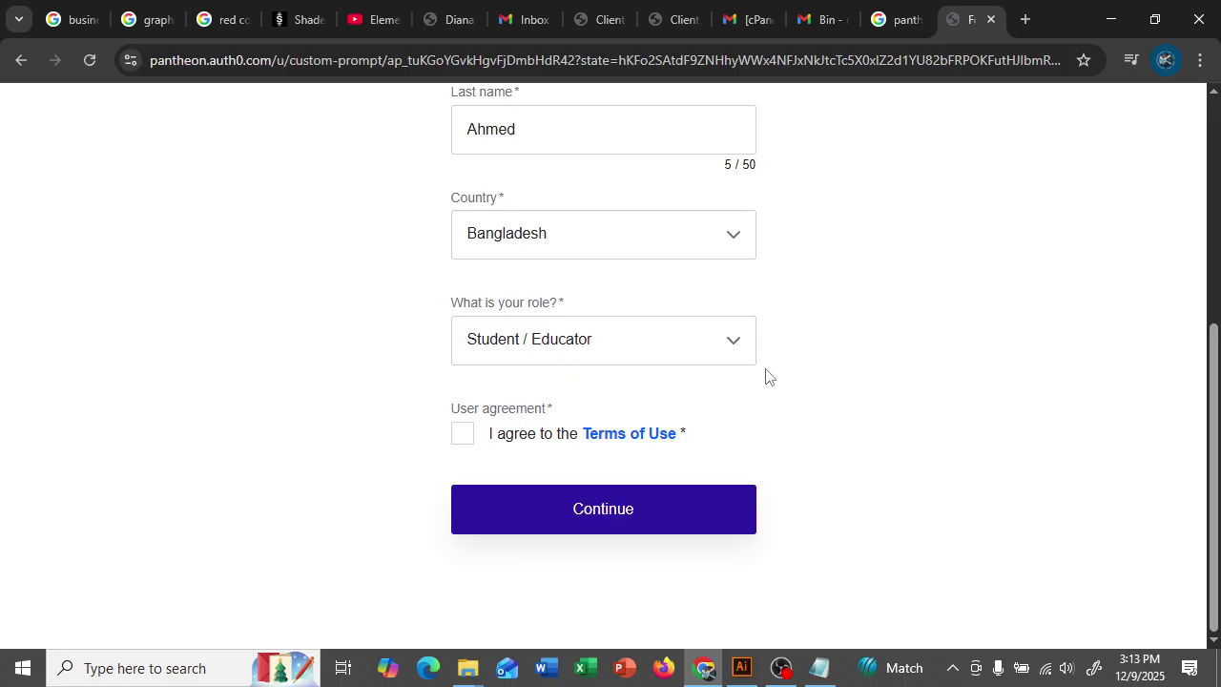
Step: Accept the Terms of Use
scroll(673, 364, "up", 2)
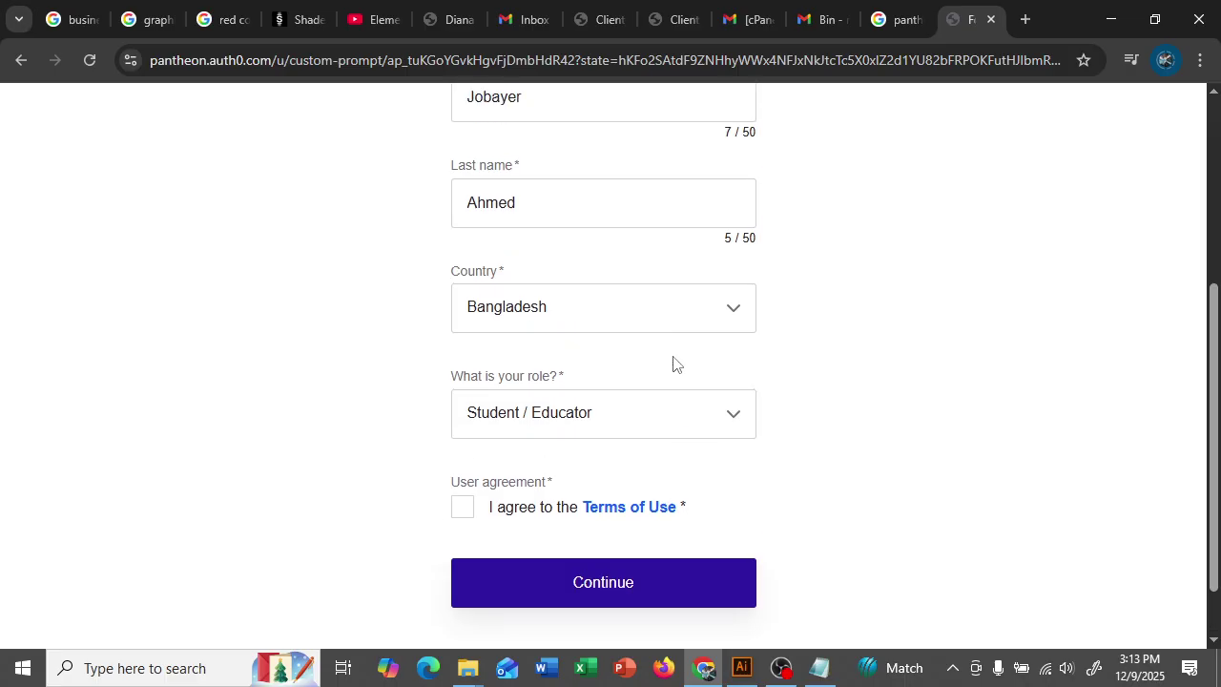
scroll(674, 367, "down", 1)
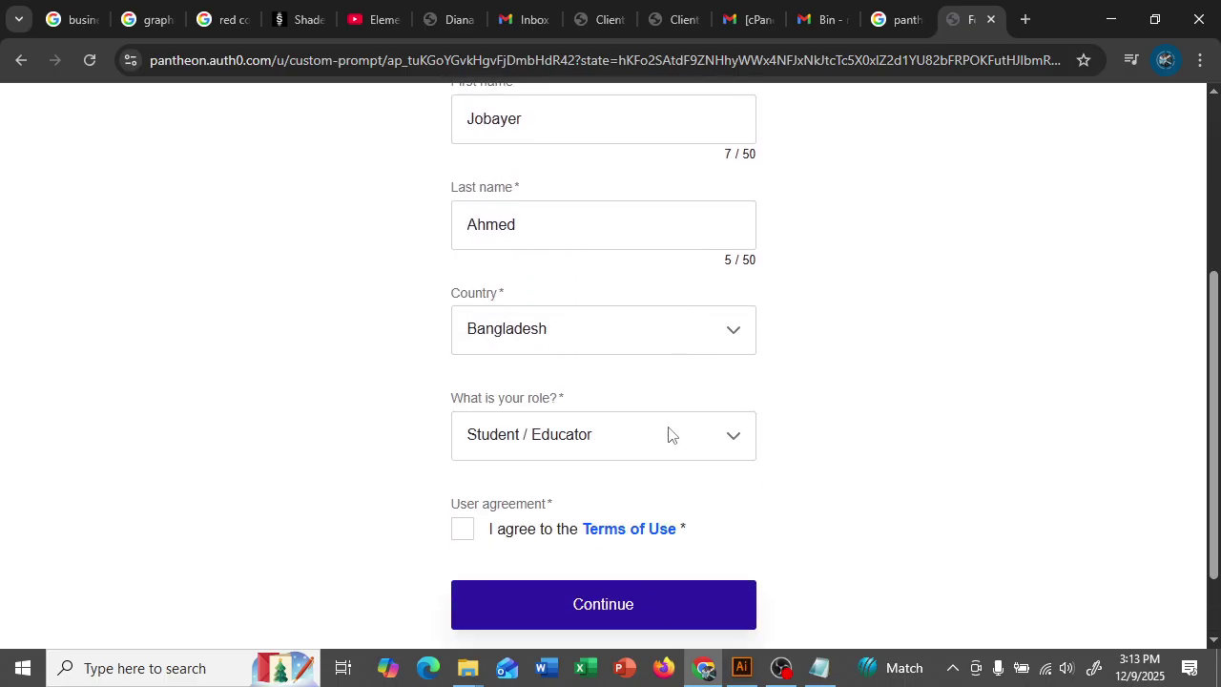
scroll(664, 424, "down", 1)
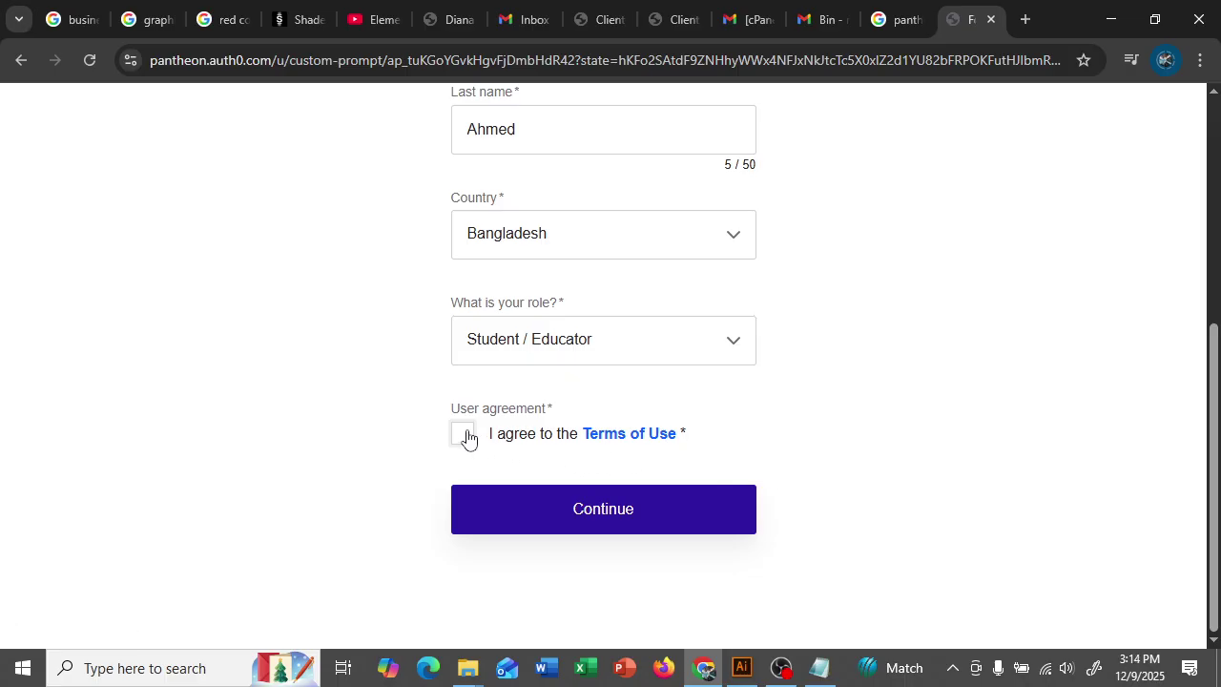
left_click(464, 435)
Step: Submit the profile, opt in to marketing communications and continue to the dashboard
left_click(599, 510)
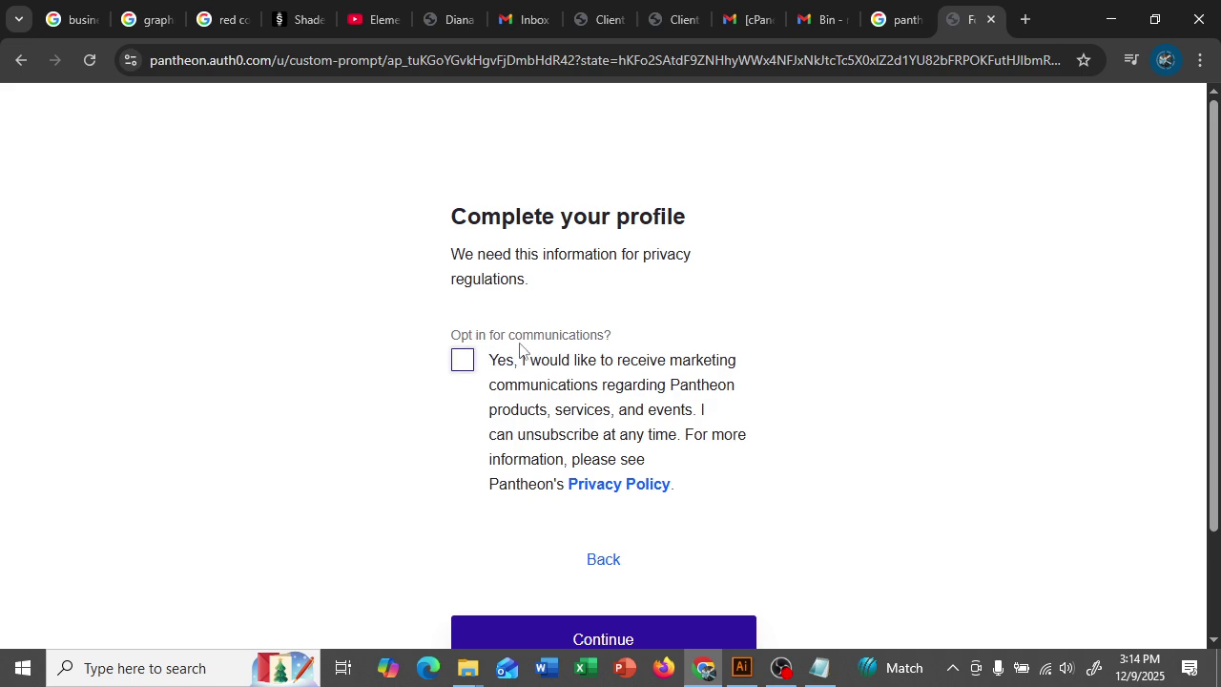
scroll(611, 386, "down", 1)
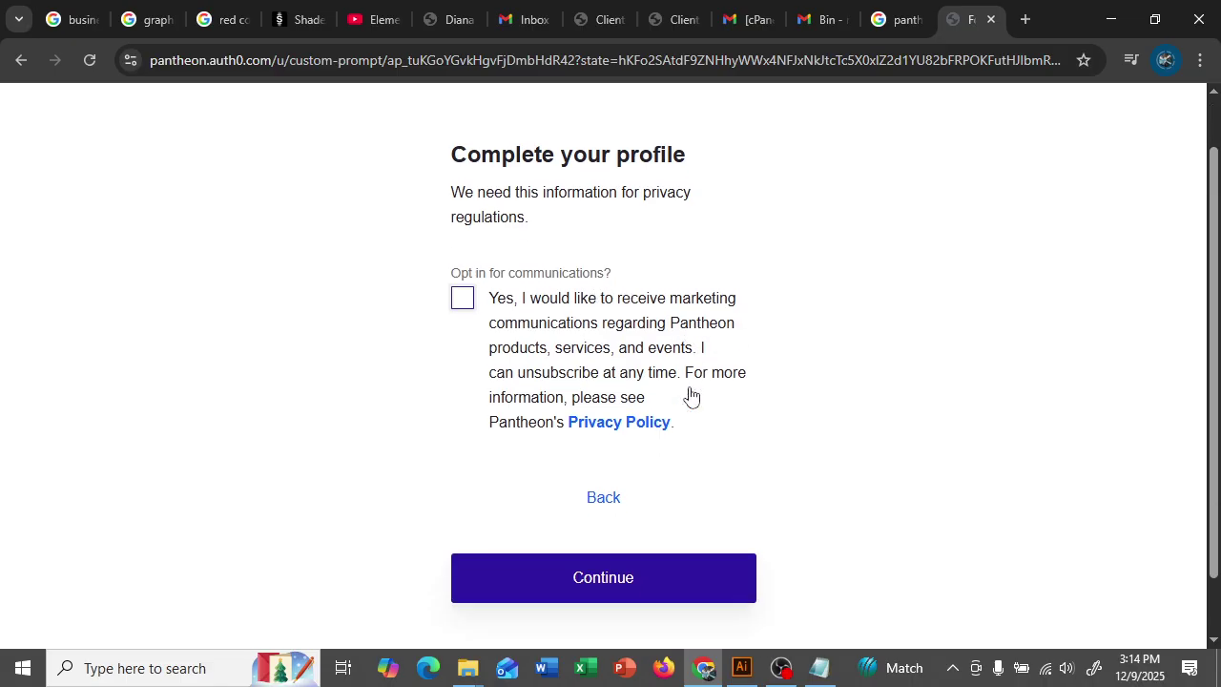
left_click(458, 271)
scroll(654, 477, "down", 1)
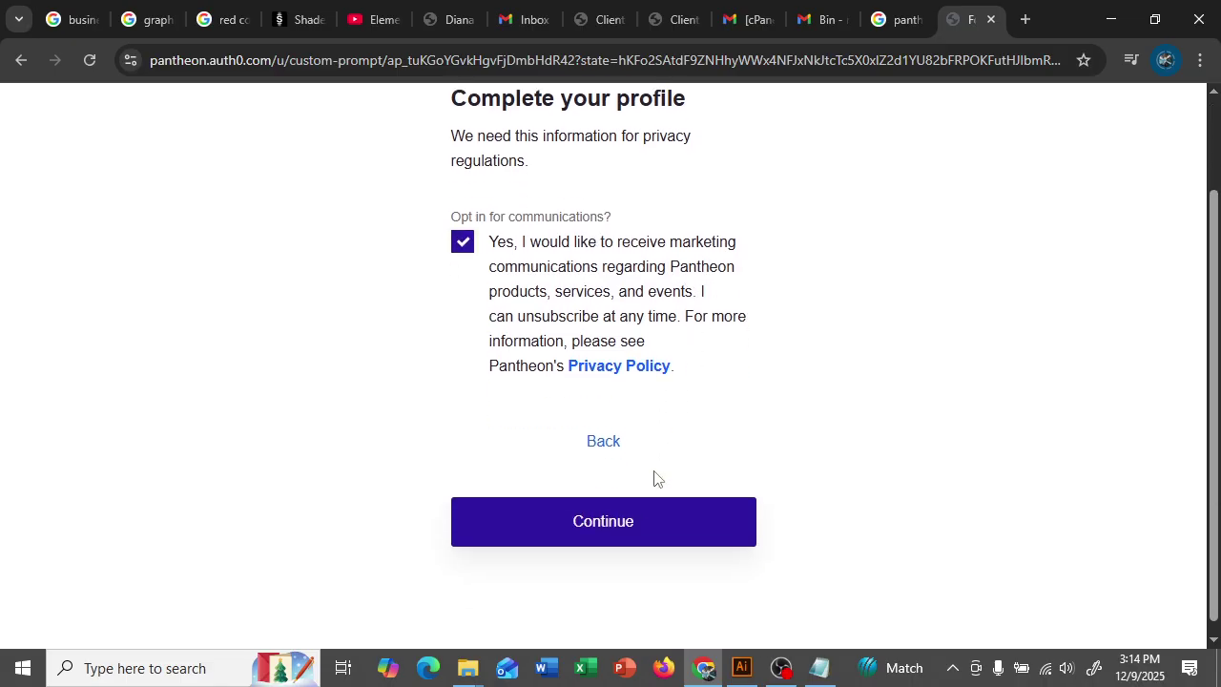
left_click(630, 510)
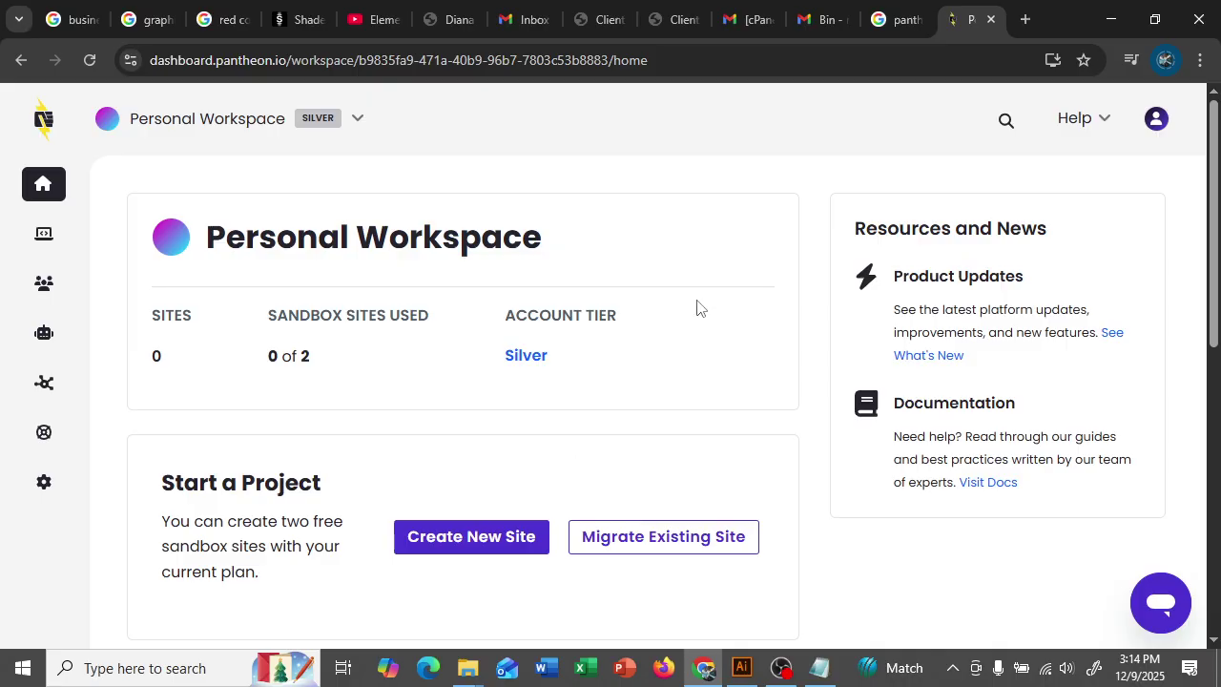
Step: Check the signed-in account in the avatar menu, then switch to the pantheon.io search tab
left_click(1156, 120)
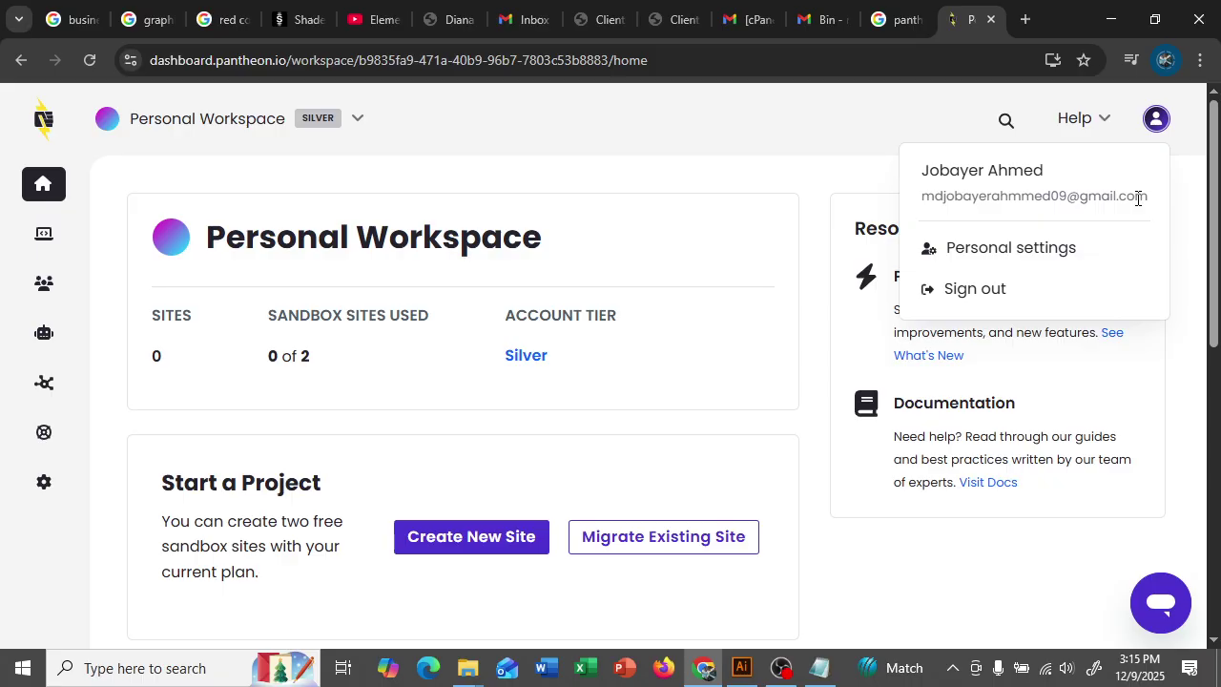
left_click(894, 19)
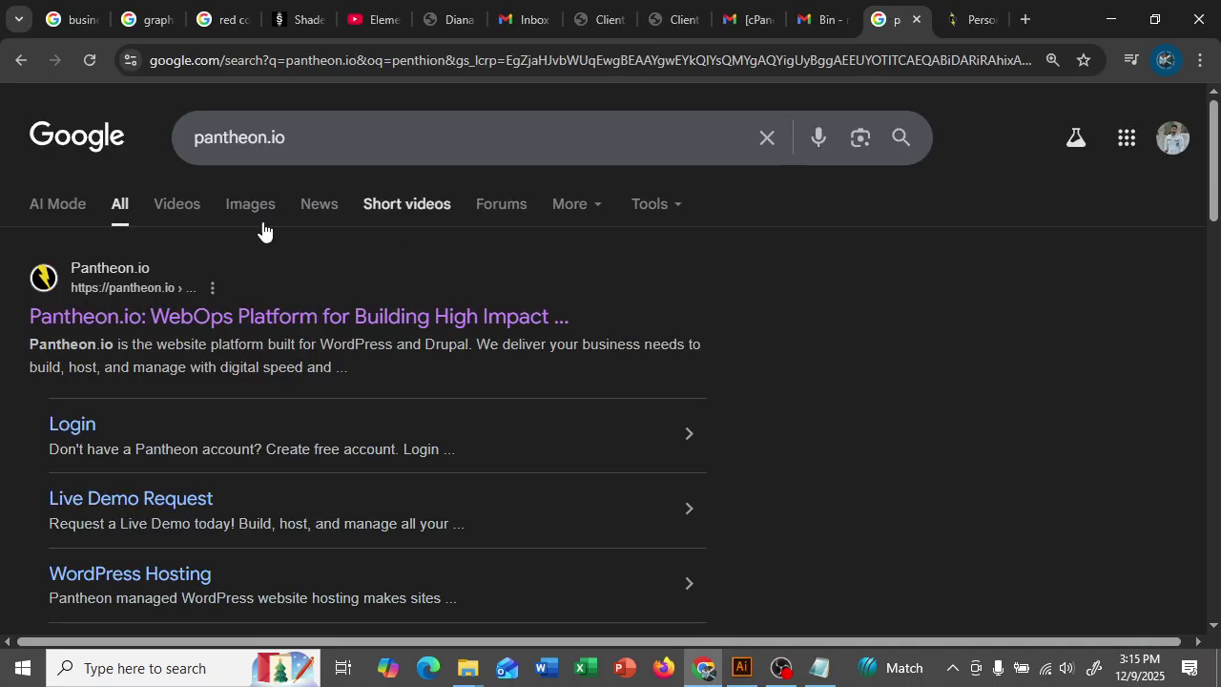
Step: Browse Gmail's Inbox, Drafts, Spam and Purchases, then return to the Pantheon dashboard
left_click(813, 19)
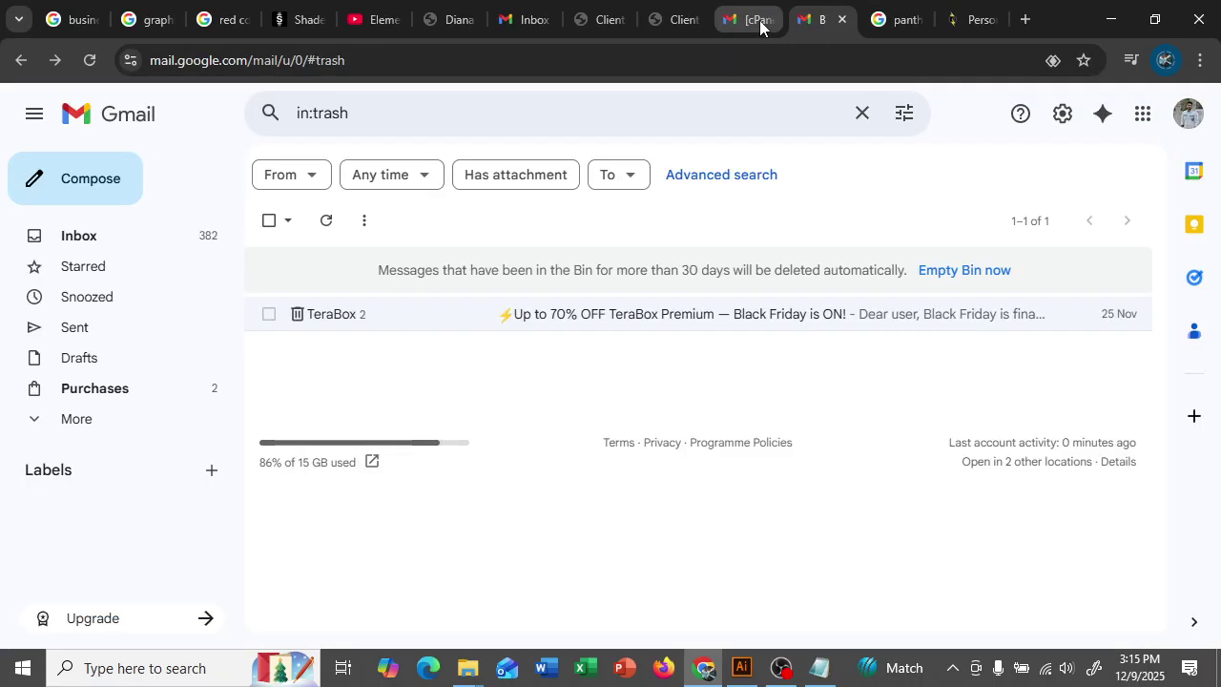
left_click(81, 235)
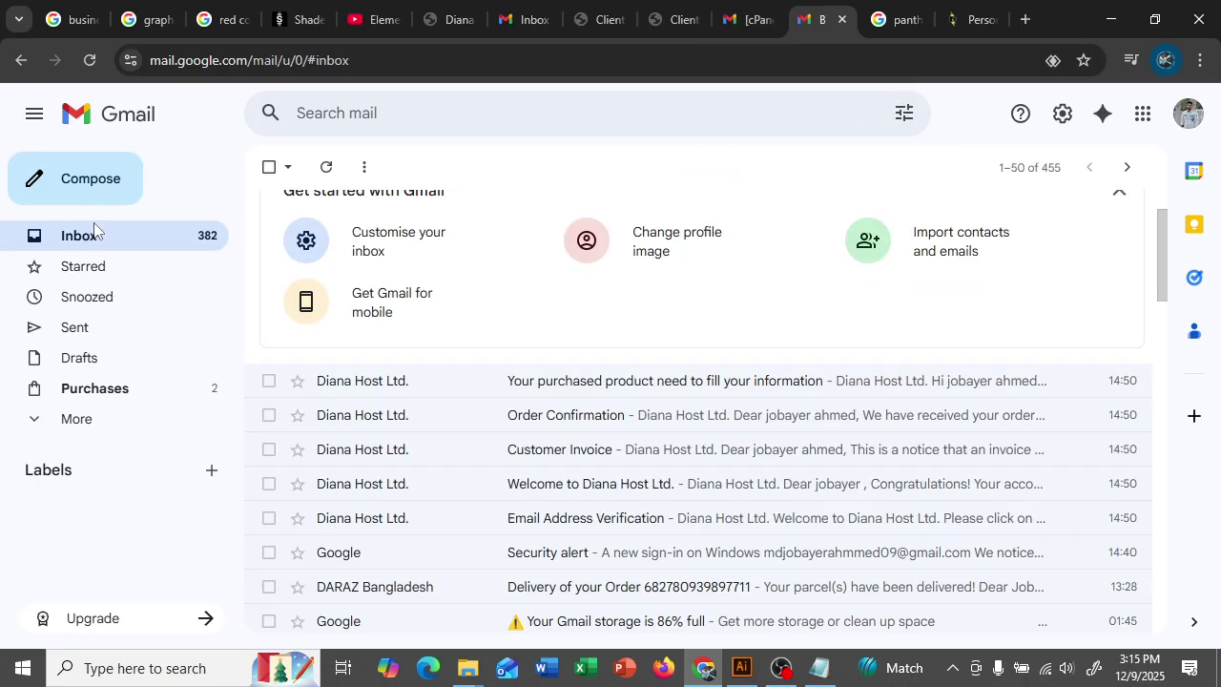
left_click(90, 60)
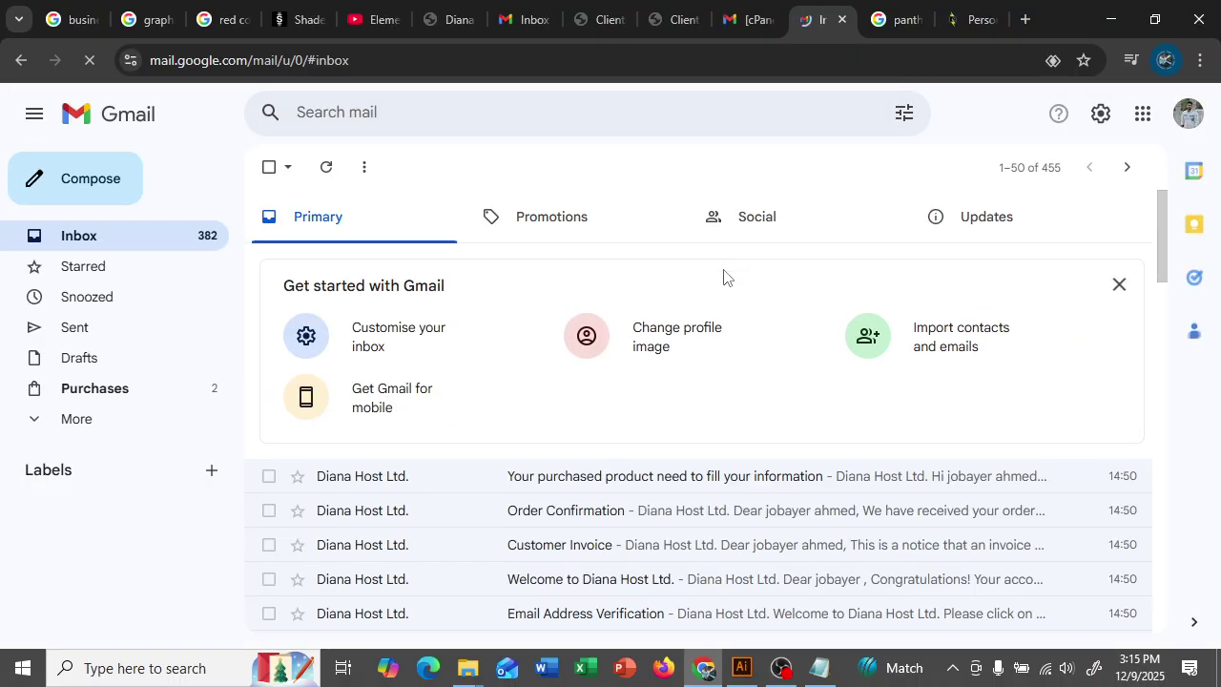
scroll(722, 276, "down", 5)
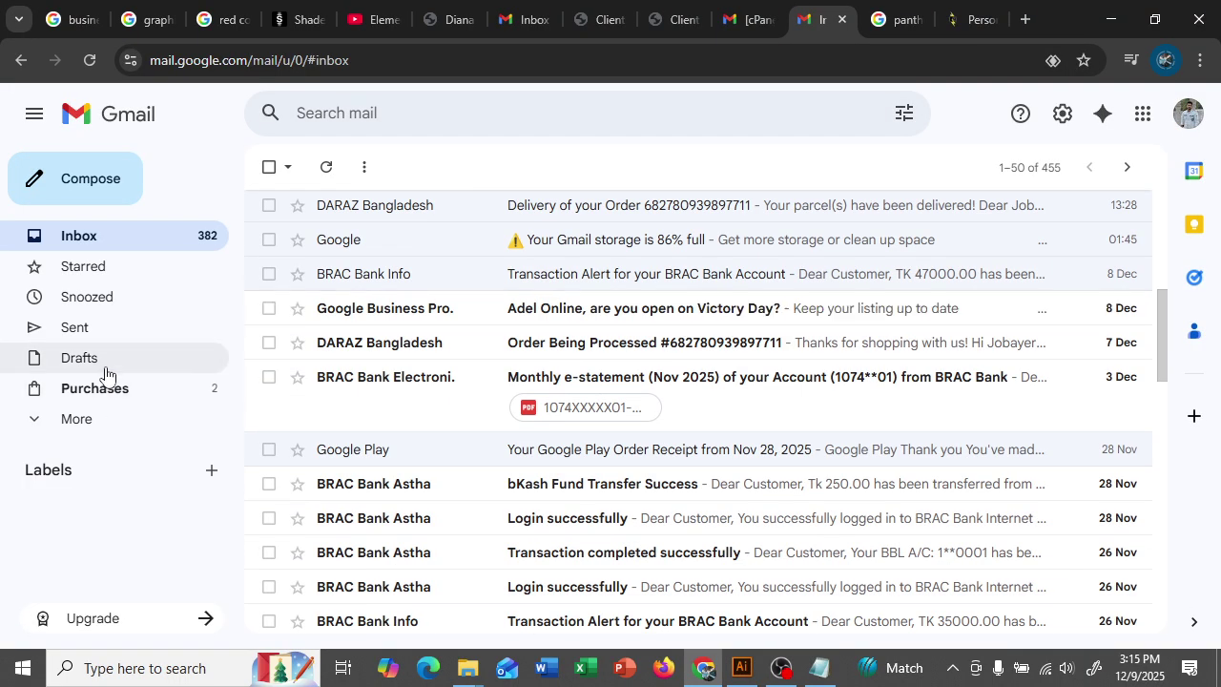
left_click(103, 370)
left_click(82, 426)
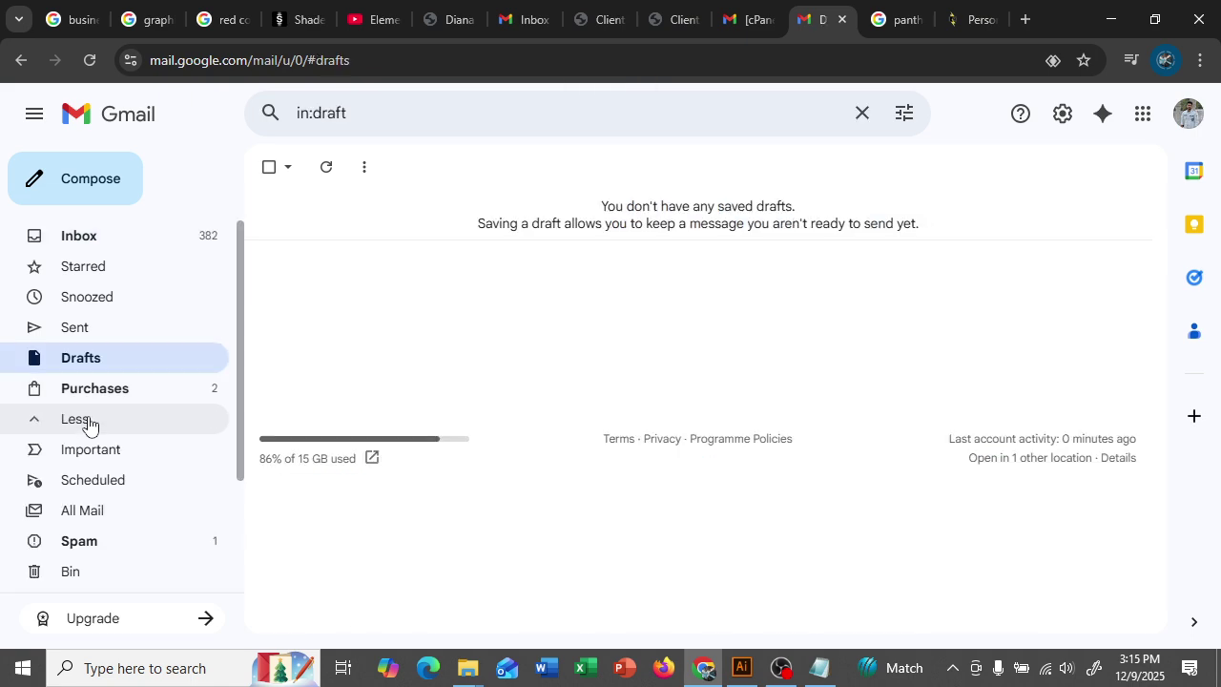
left_click(122, 550)
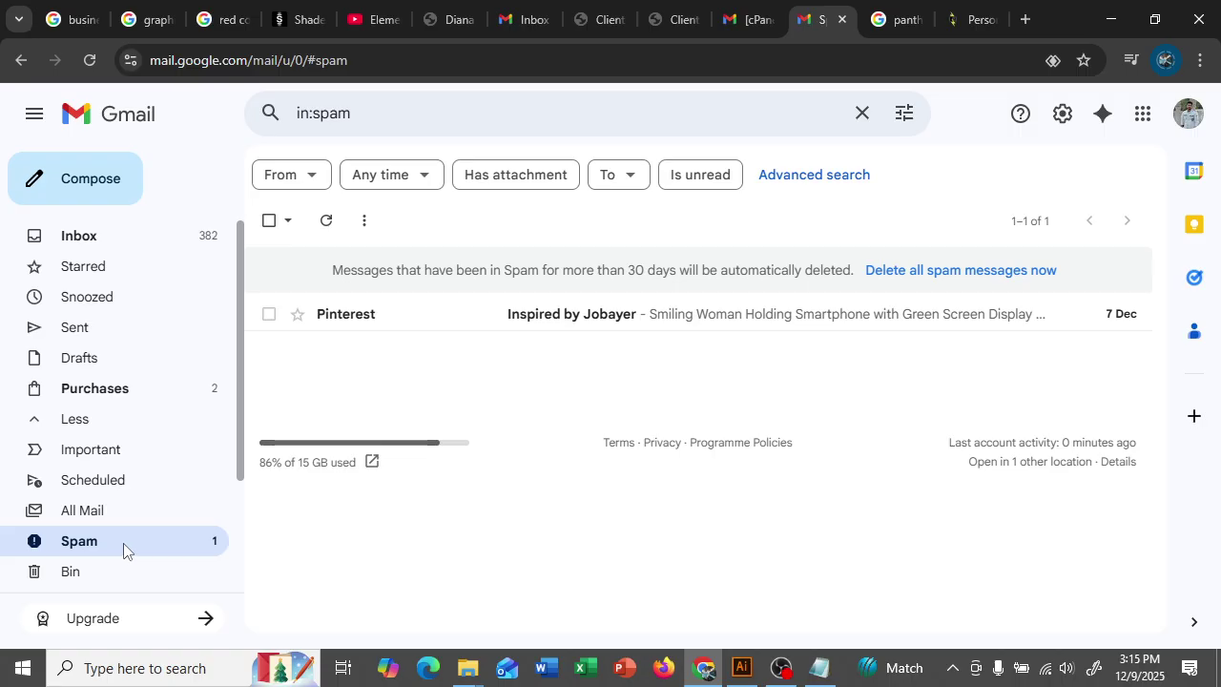
left_click(100, 387)
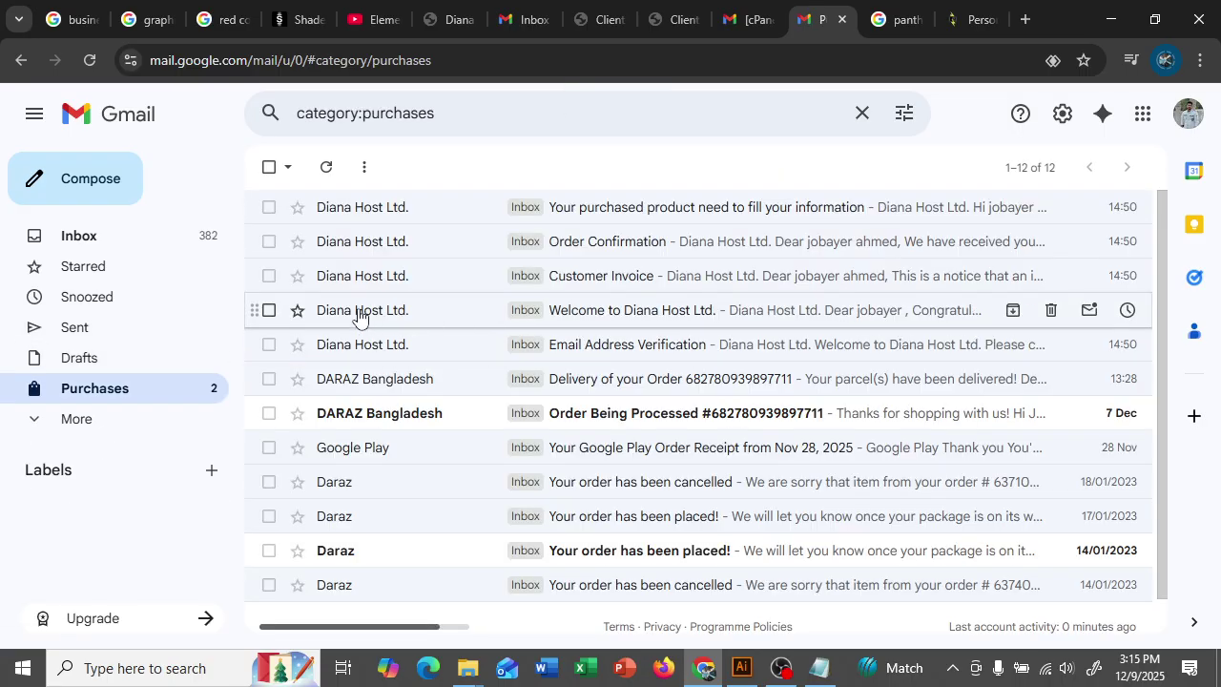
left_click(114, 236)
scroll(864, 276, "up", 5)
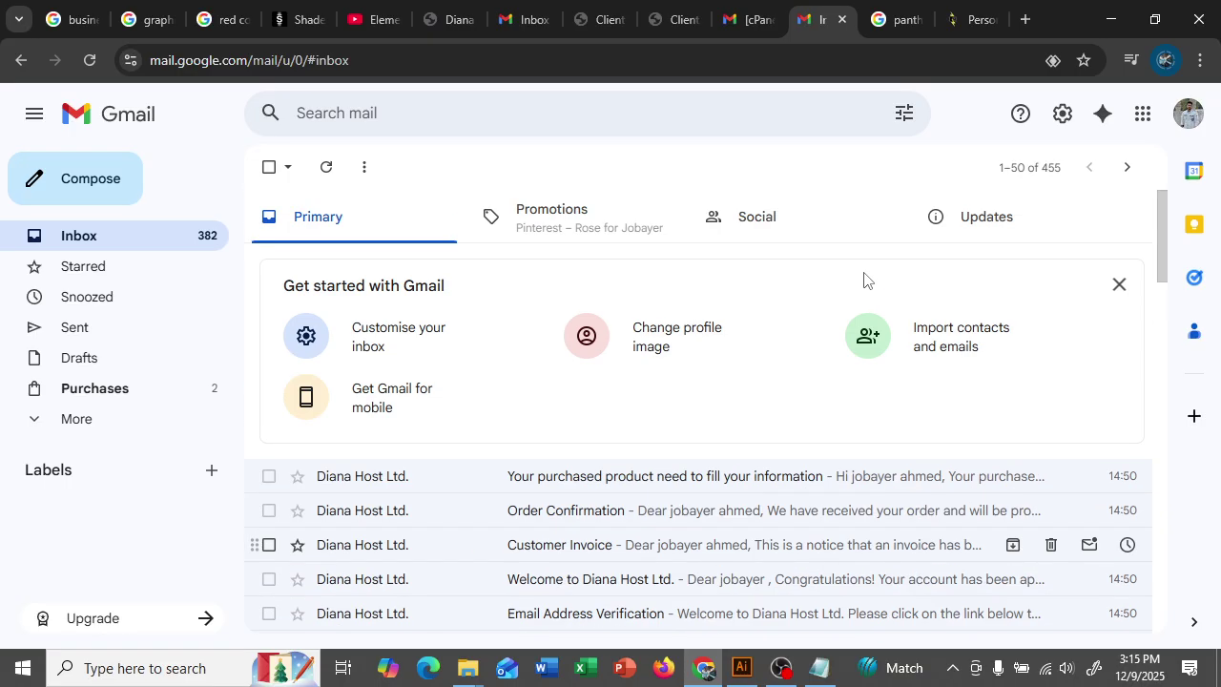
scroll(864, 276, "down", 3)
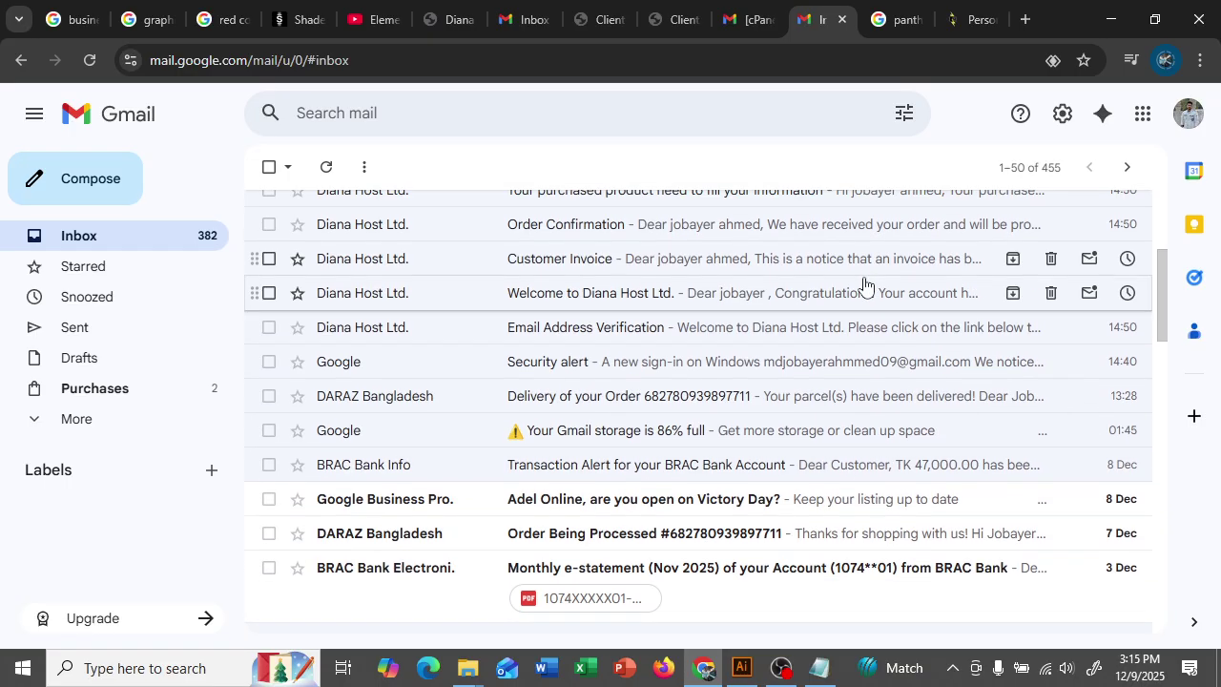
left_click(968, 20)
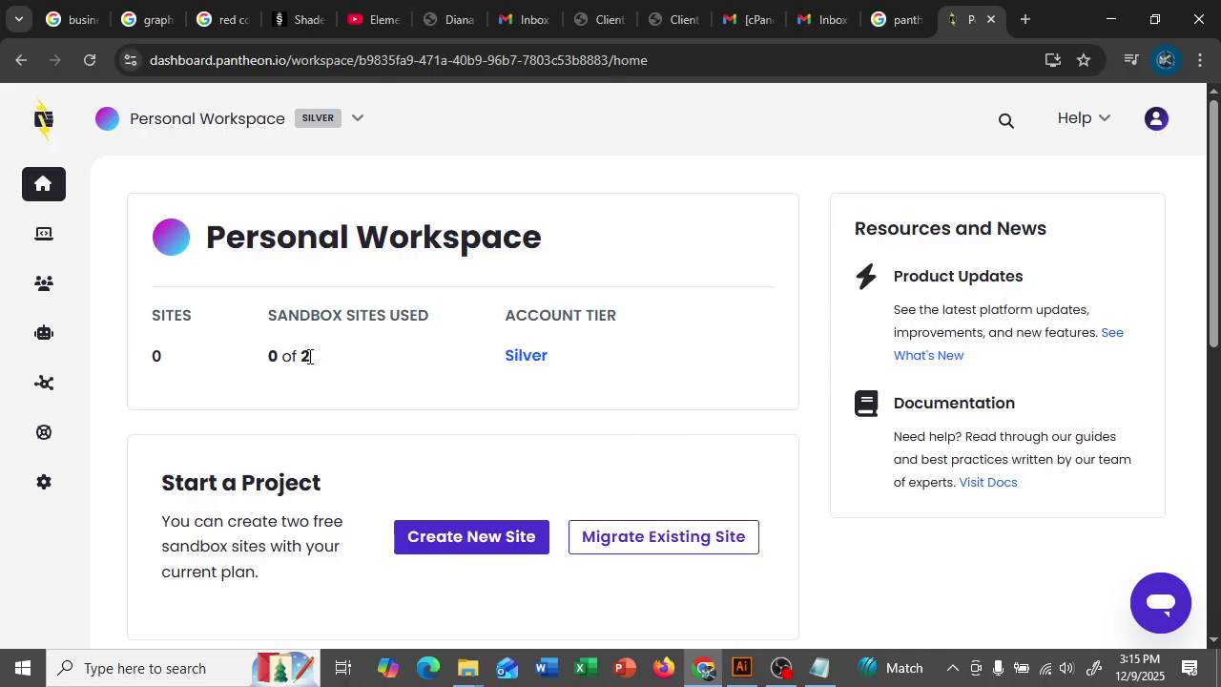
Step: Scroll to the Start a Project and Sites sections and show the hidden tray icons
scroll(309, 356, "down", 2)
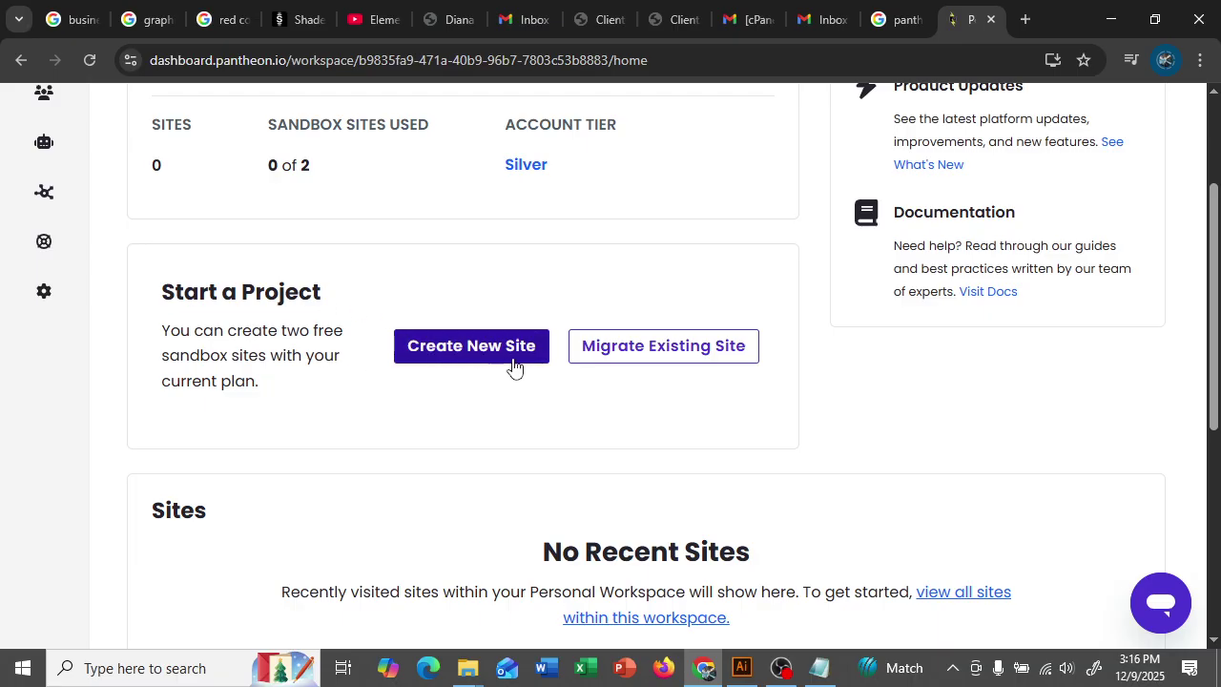
left_click(952, 667)
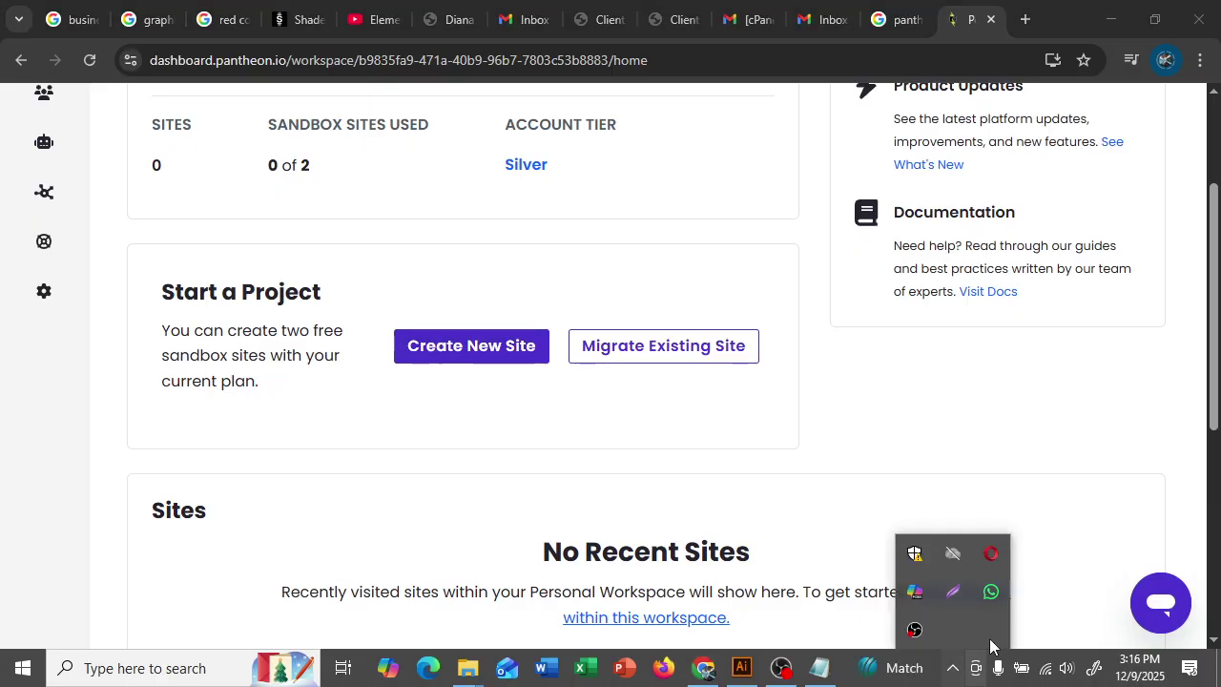
Step: Mark Create New Site and Migrate Existing Site in a Lightshot capture, then choose Create New Site
left_click(952, 591)
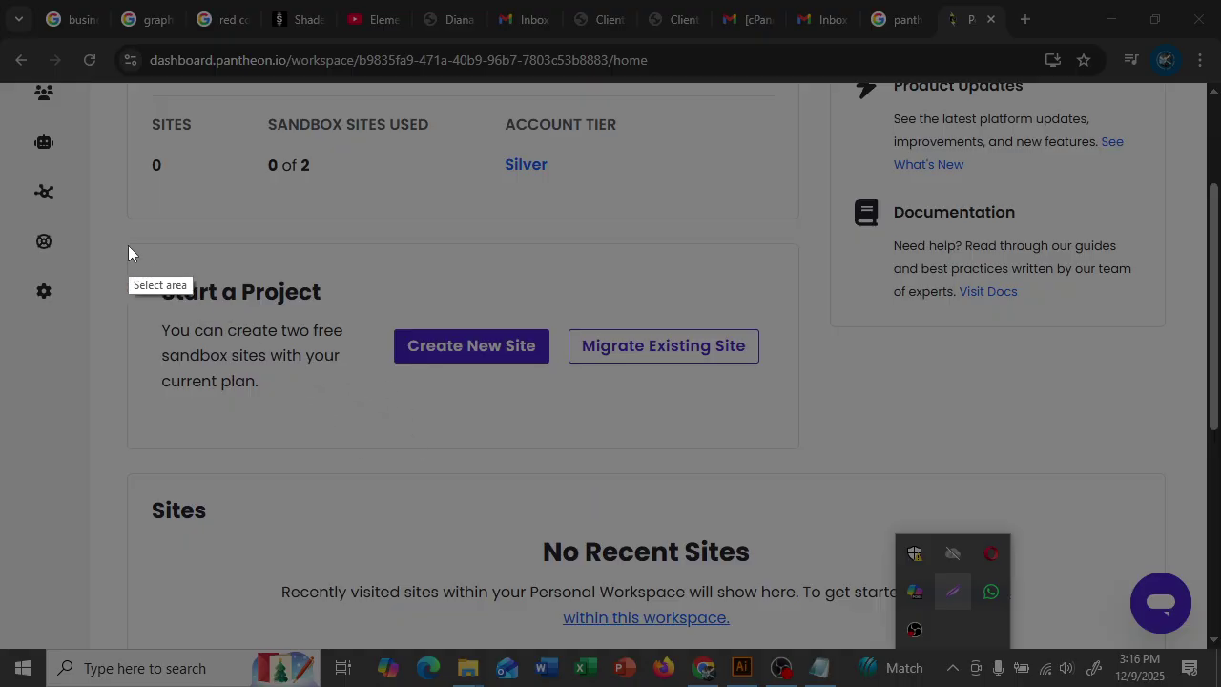
mouse_move(128, 245)
left_mouse_down()
mouse_move(341, 358)
mouse_move(660, 456)
mouse_move(770, 450)
left_mouse_up()
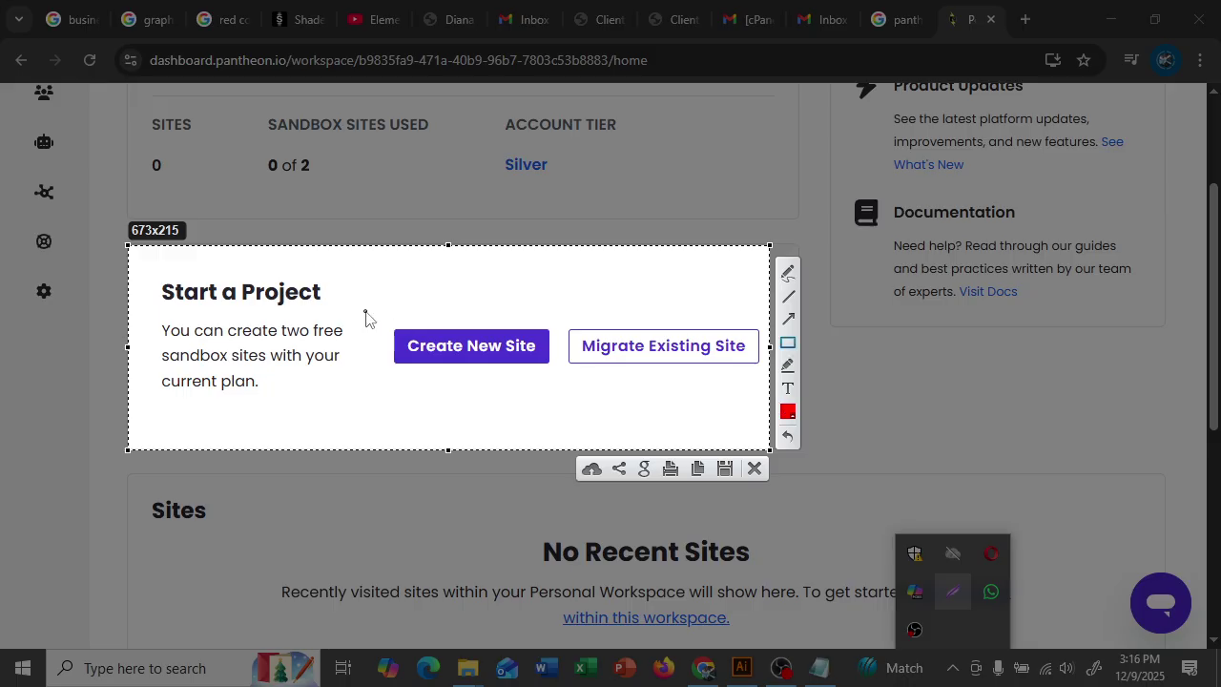
mouse_move(366, 313)
left_mouse_down()
mouse_move(518, 378)
mouse_move(559, 379)
left_mouse_up()
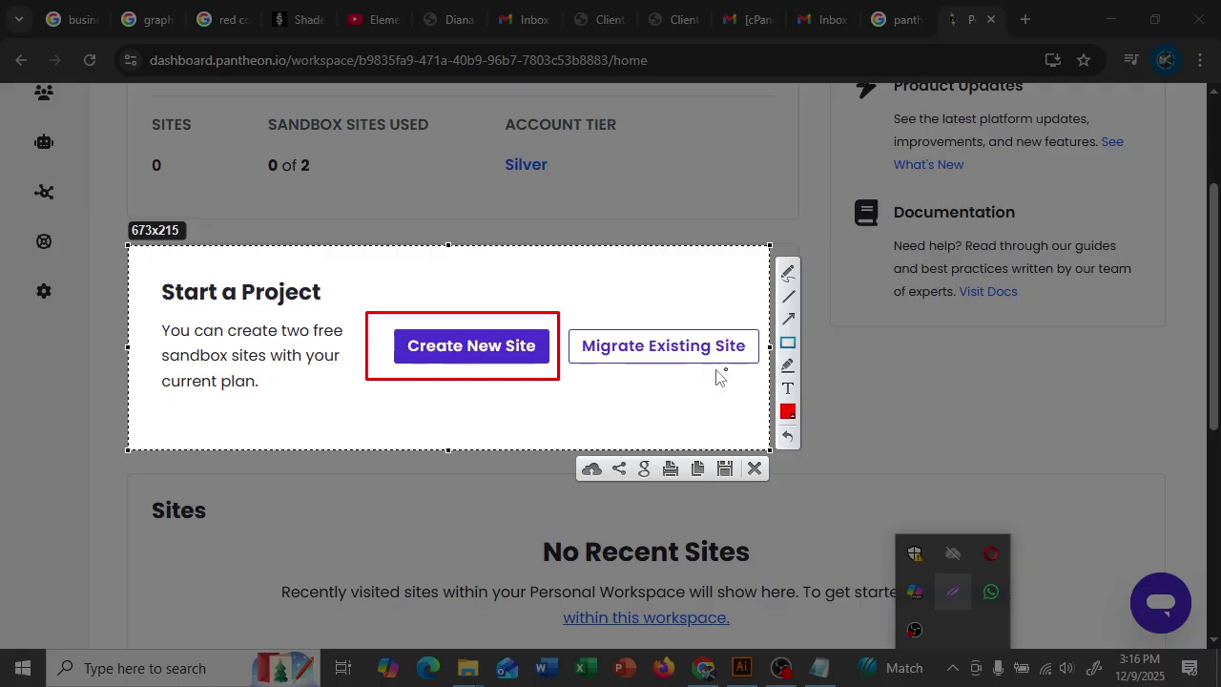
mouse_move(566, 321)
left_mouse_down()
mouse_move(596, 345)
mouse_move(762, 368)
left_mouse_up()
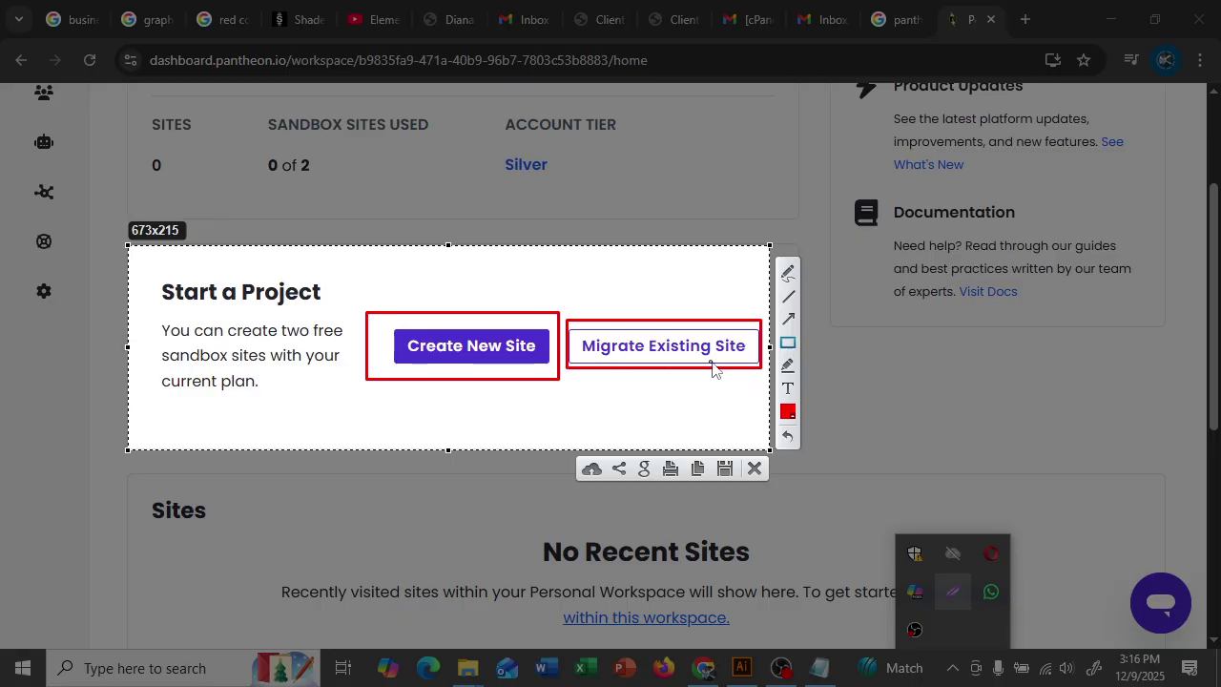
left_click(788, 320)
left_click_drag(528, 429, 482, 368)
left_click(758, 470)
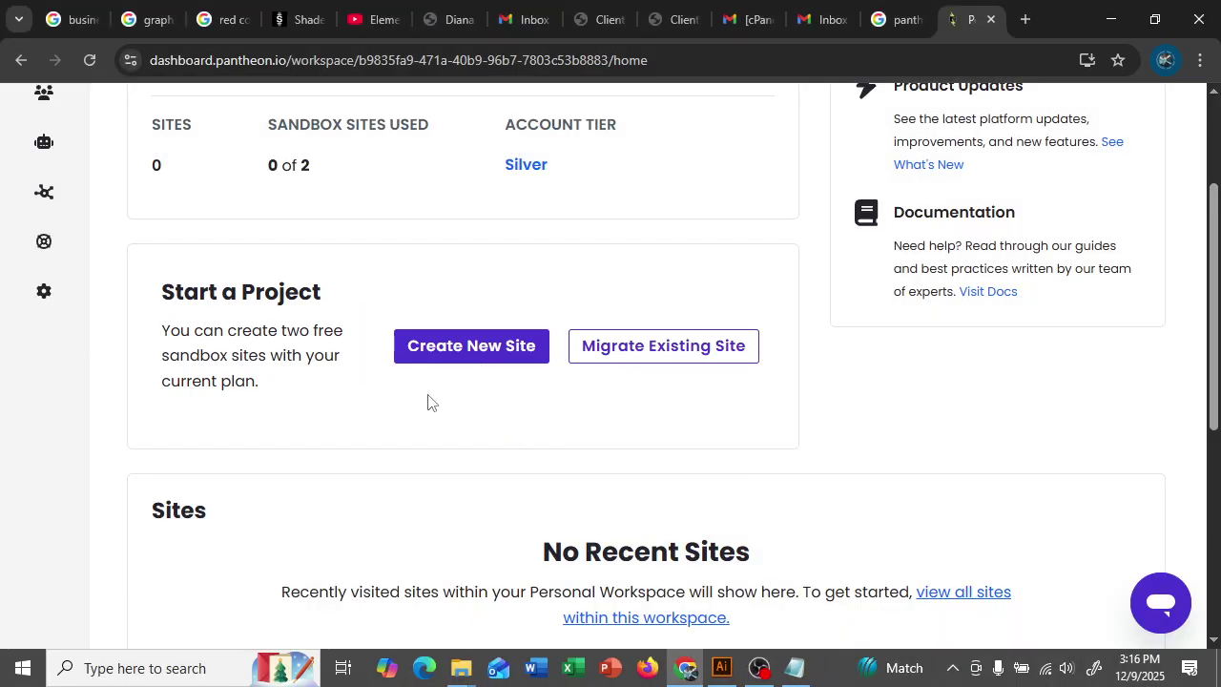
left_click(474, 366)
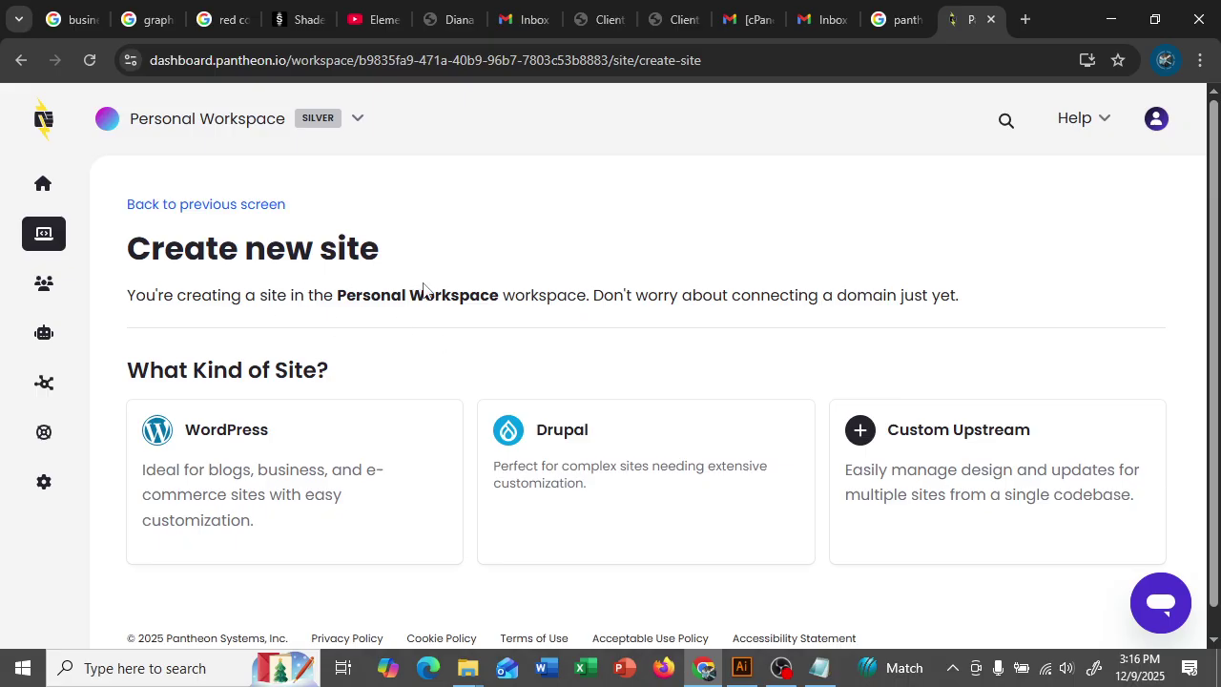
Step: Scroll down the 'What Kind of Site?' page to see the WordPress, Drupal and Custom Upstream choices
scroll(424, 288, "down", 1)
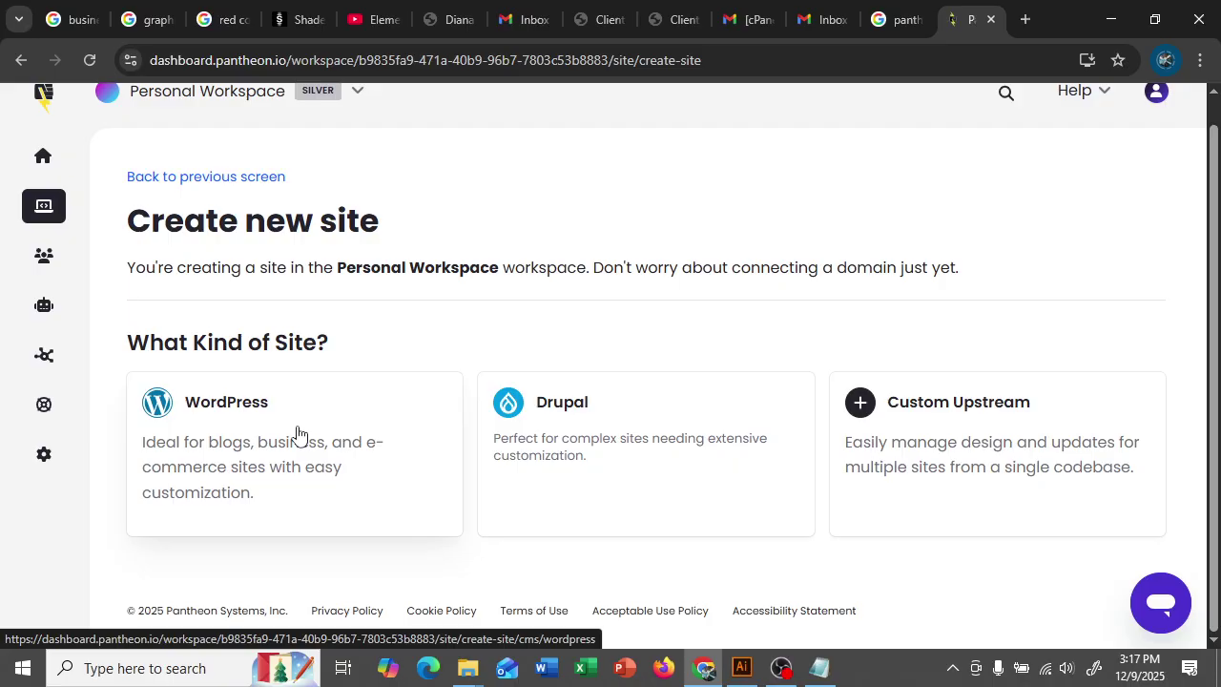
Step: Choose WordPress and name the new site adelonline
left_click(267, 456)
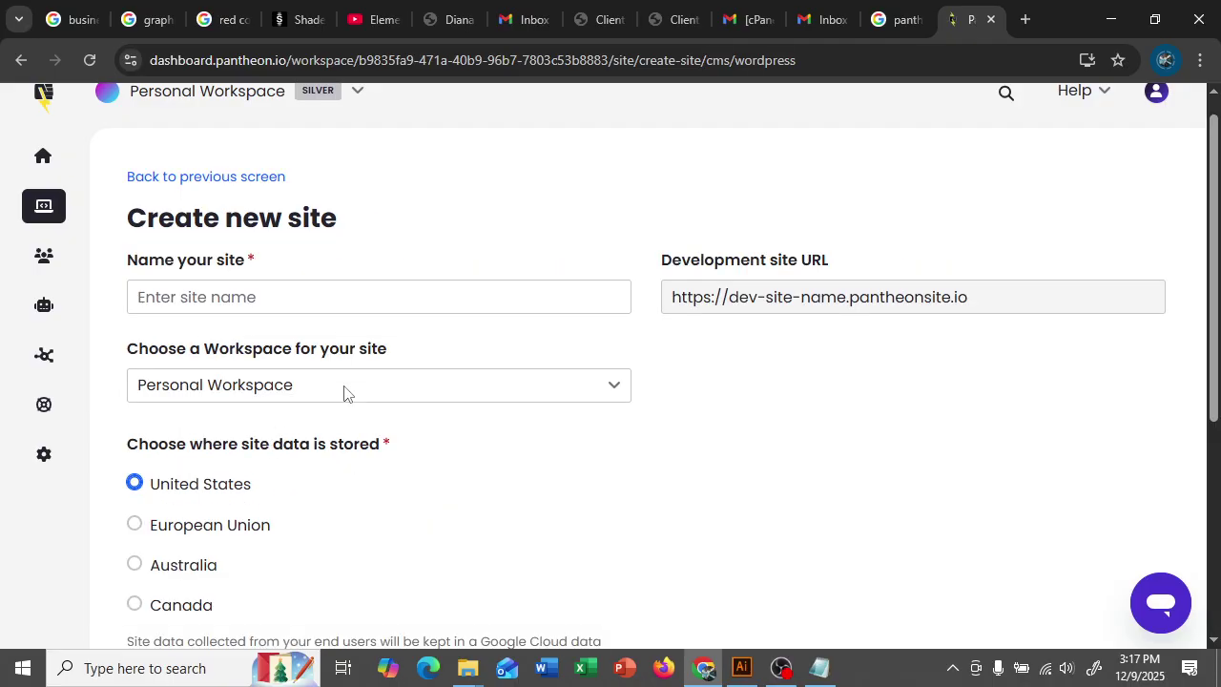
scroll(235, 358, "up", 1)
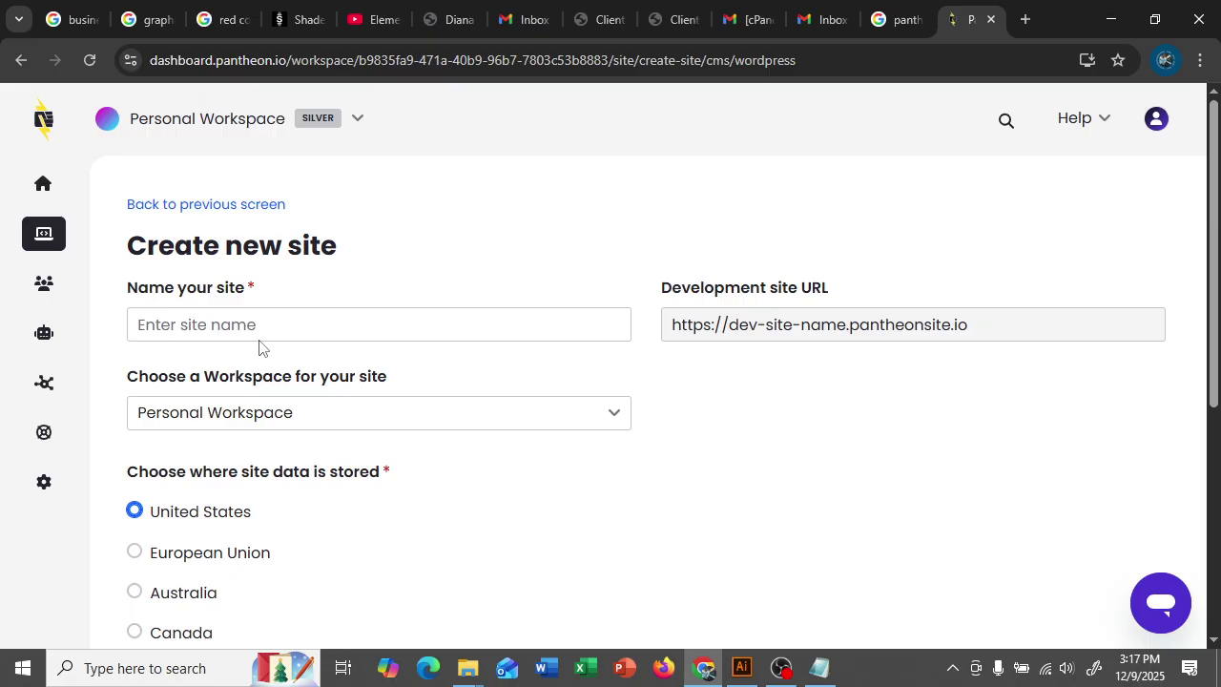
left_click(252, 326)
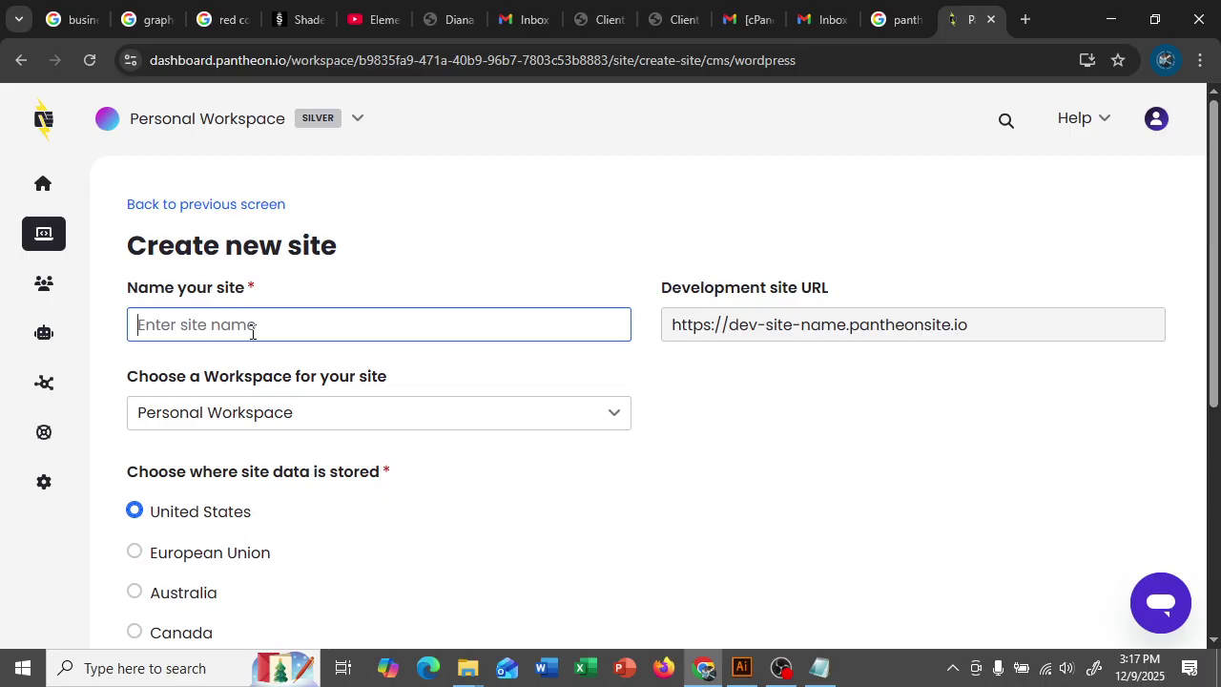
type("ad")
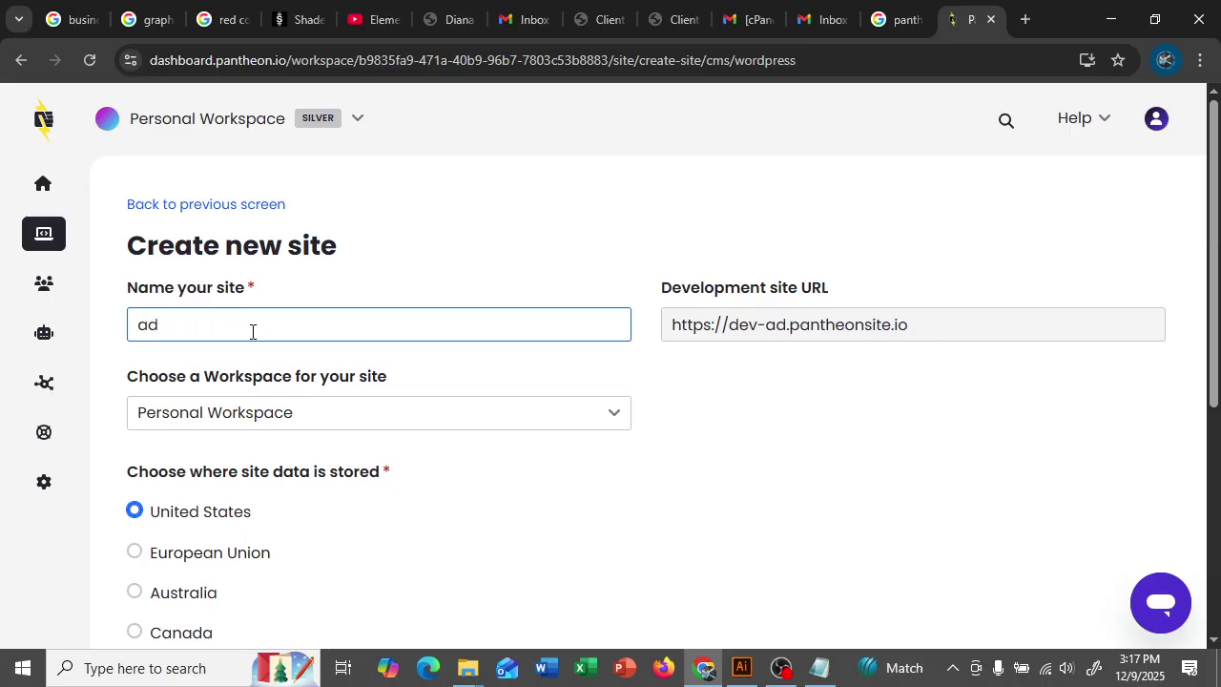
type("eki")
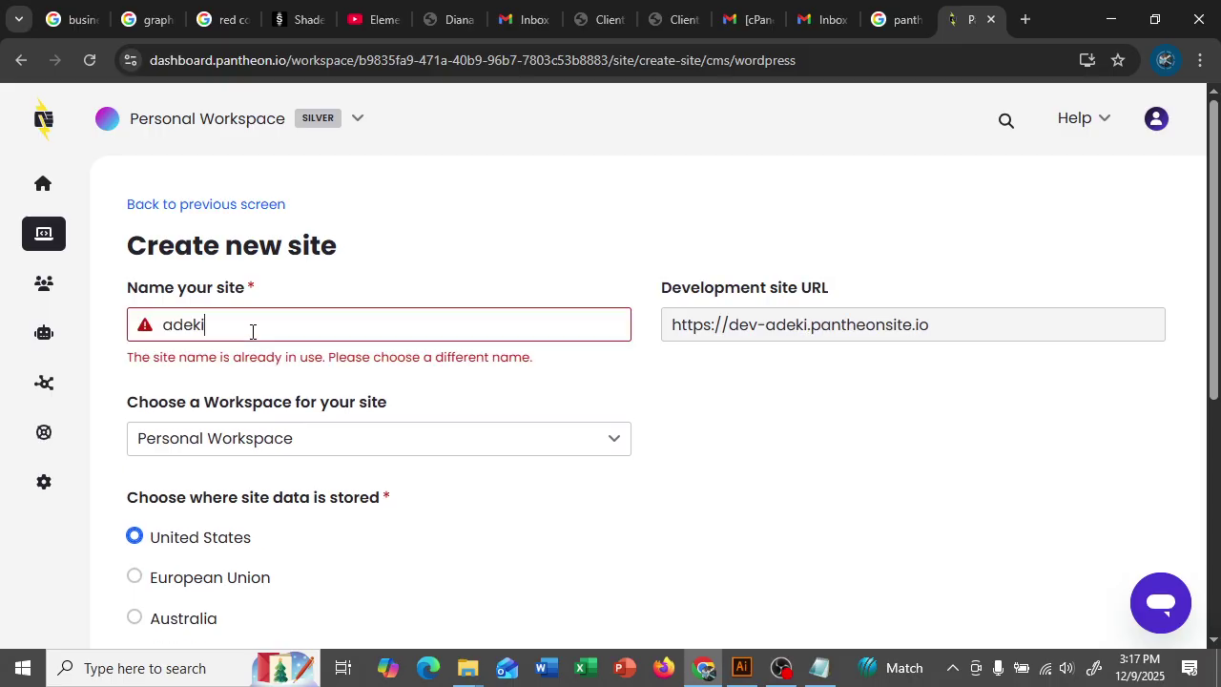
key("BackSpace")
key("BackSpace")
key("BackSpace")
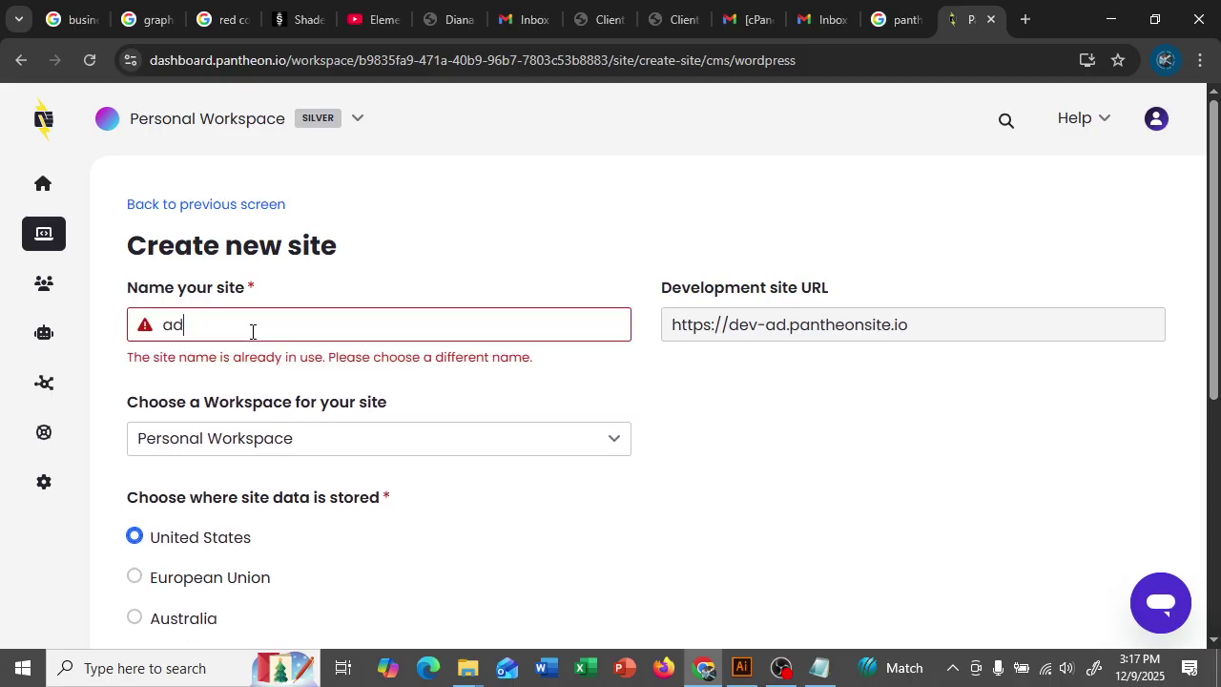
type("ek")
key("BackSpace")
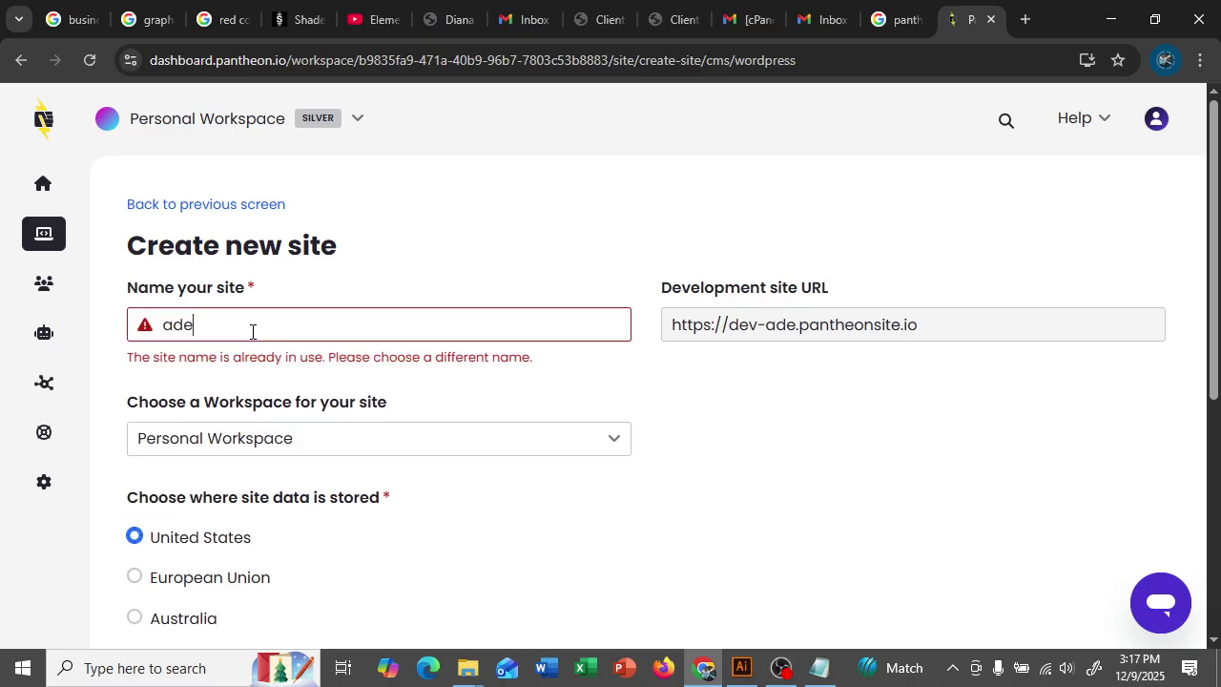
type("lonl")
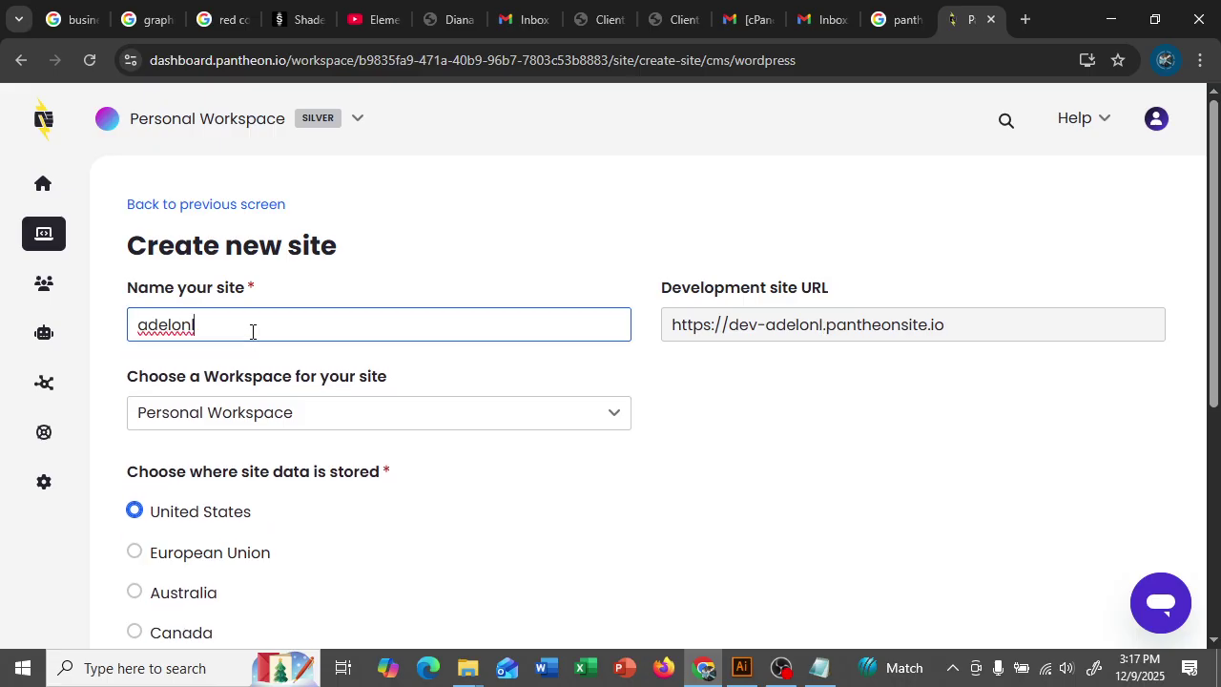
type("ine")
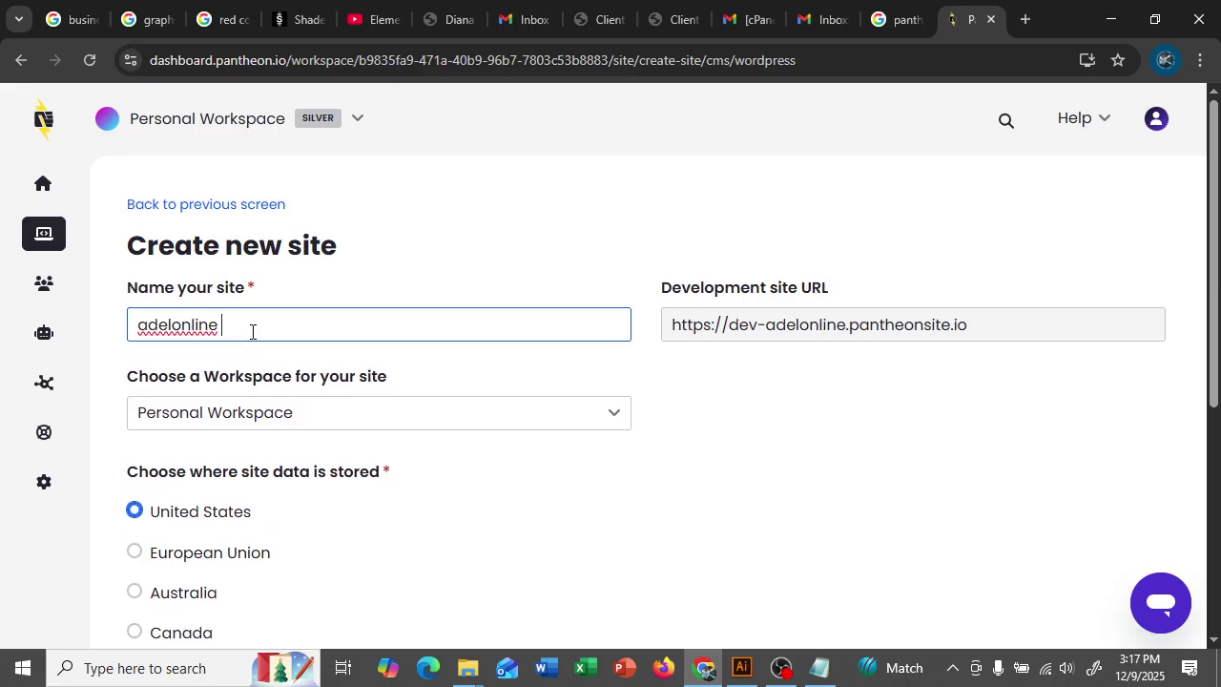
left_click(480, 383)
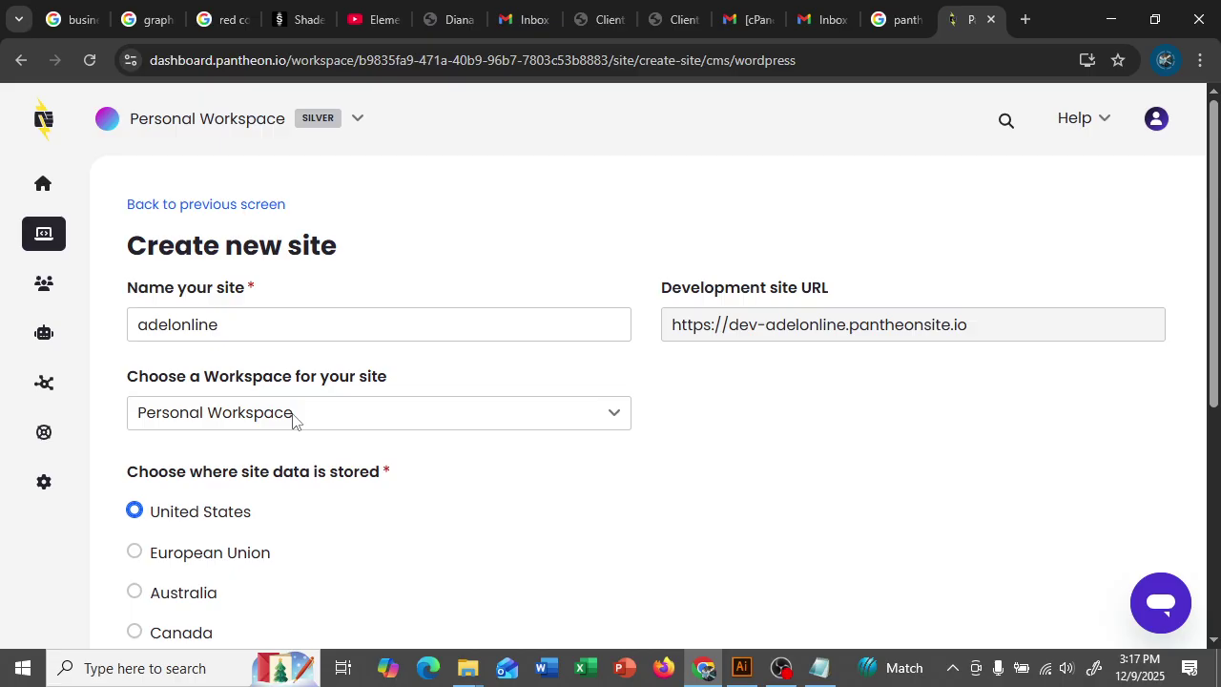
Step: Keep Personal Workspace and check the generated dev URL dev-adelonline.pantheonsite.io
left_click(330, 417)
left_click(330, 416)
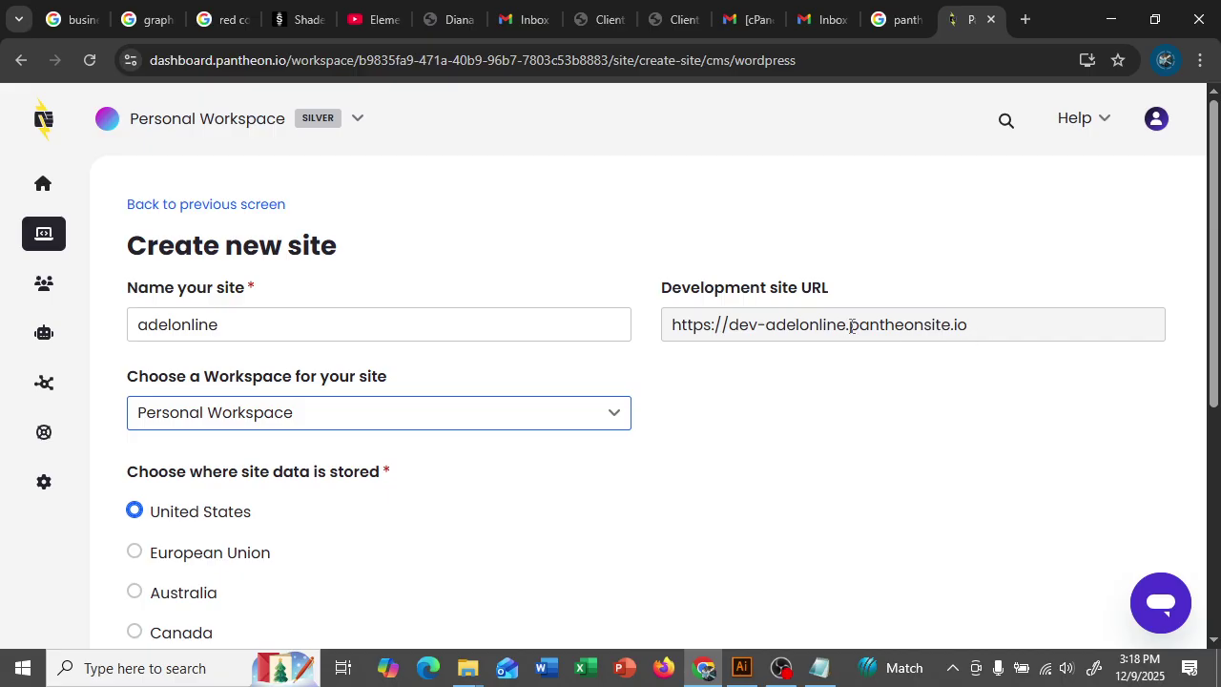
left_click_drag(849, 325, 957, 326)
double_click(961, 325)
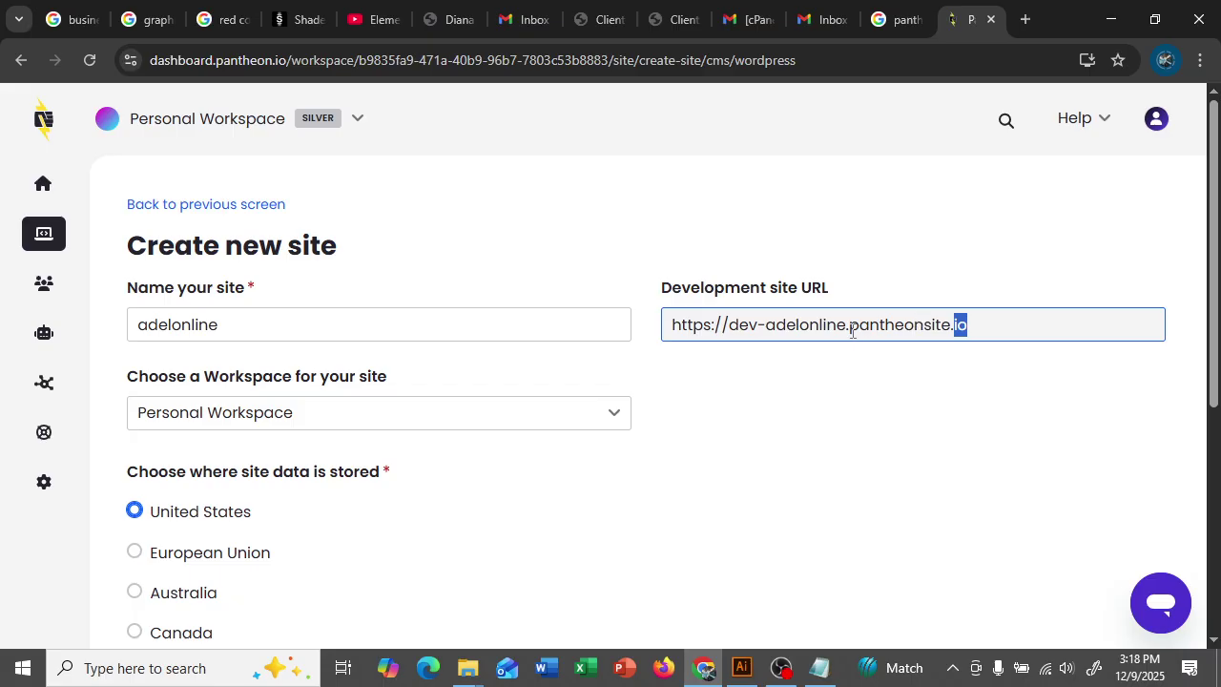
left_click_drag(851, 331, 1008, 333)
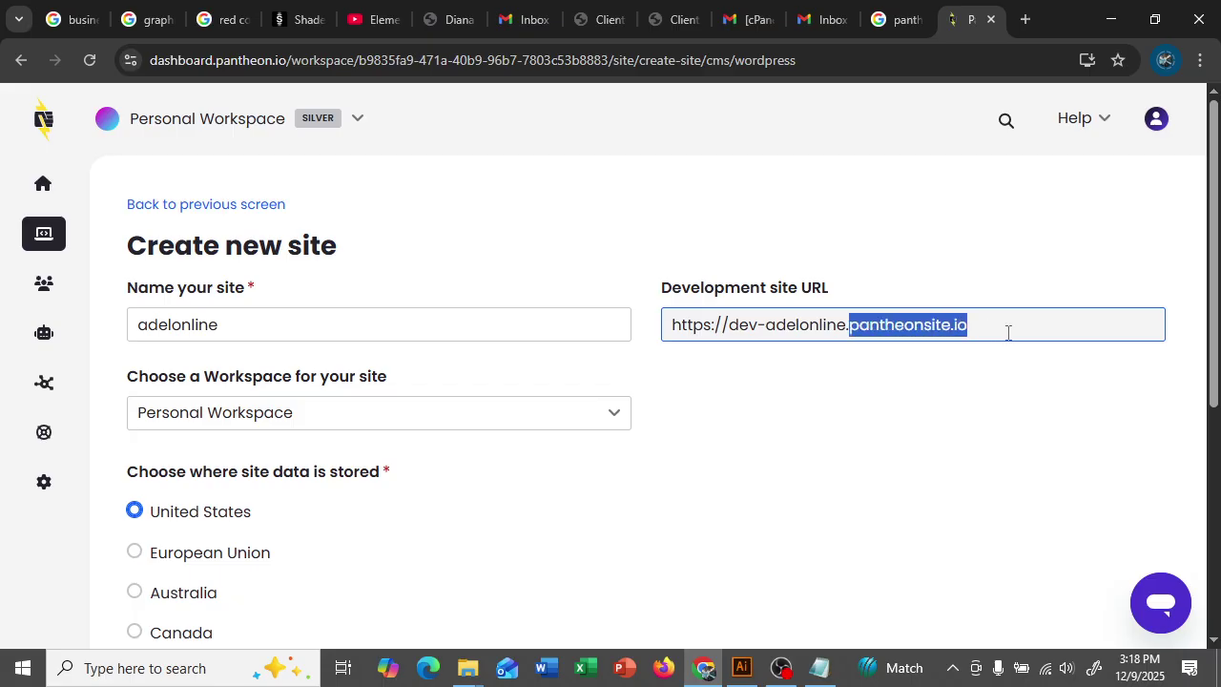
left_click(851, 325)
left_click_drag(851, 325, 678, 325)
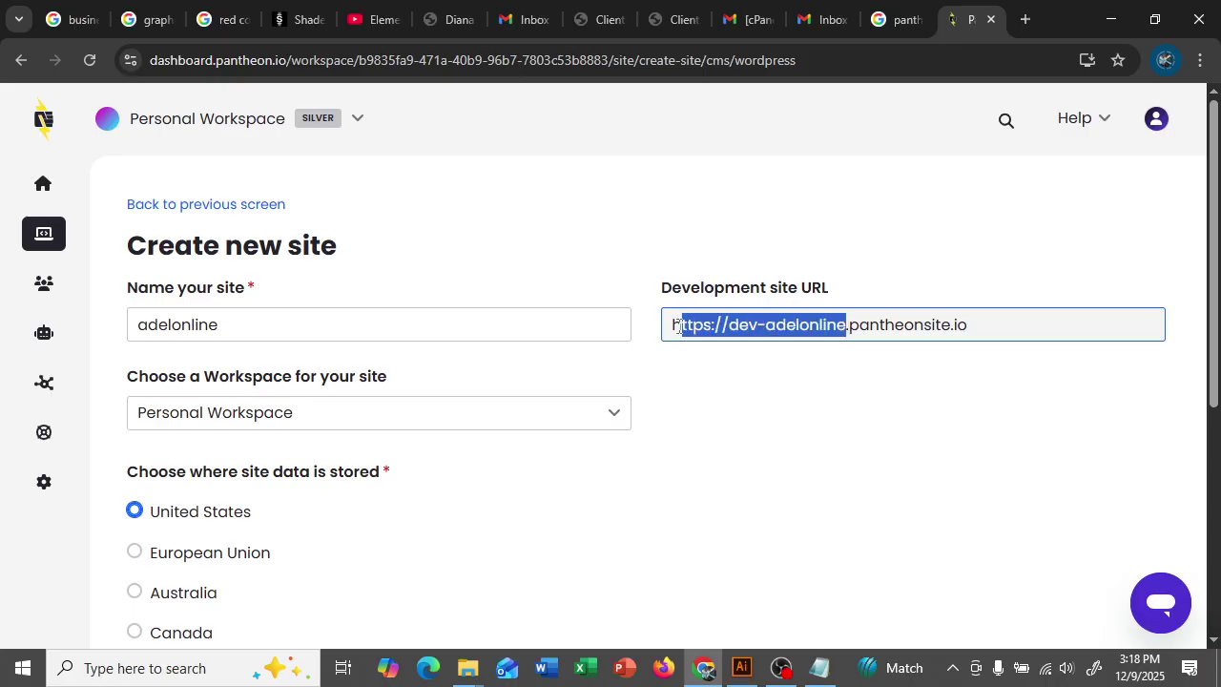
left_click(750, 323)
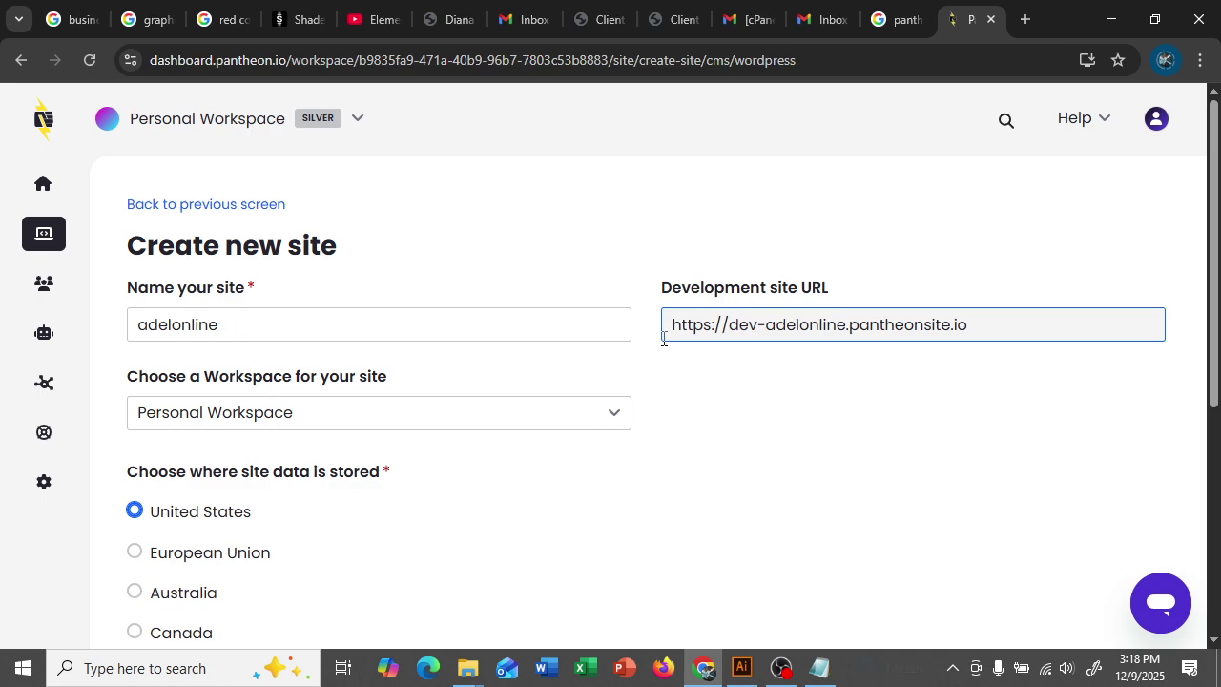
Step: Scroll through the form to review the United States data storage option, then reveal the tray icons
scroll(572, 364, "down", 1)
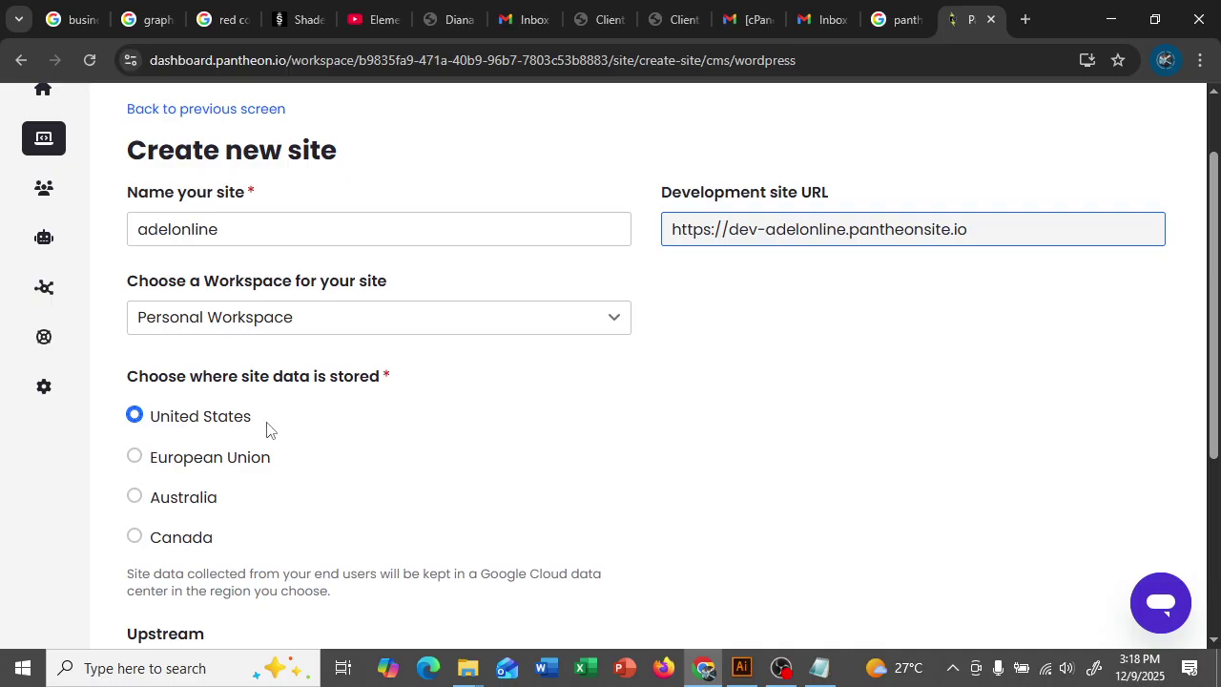
scroll(186, 431, "down", 1)
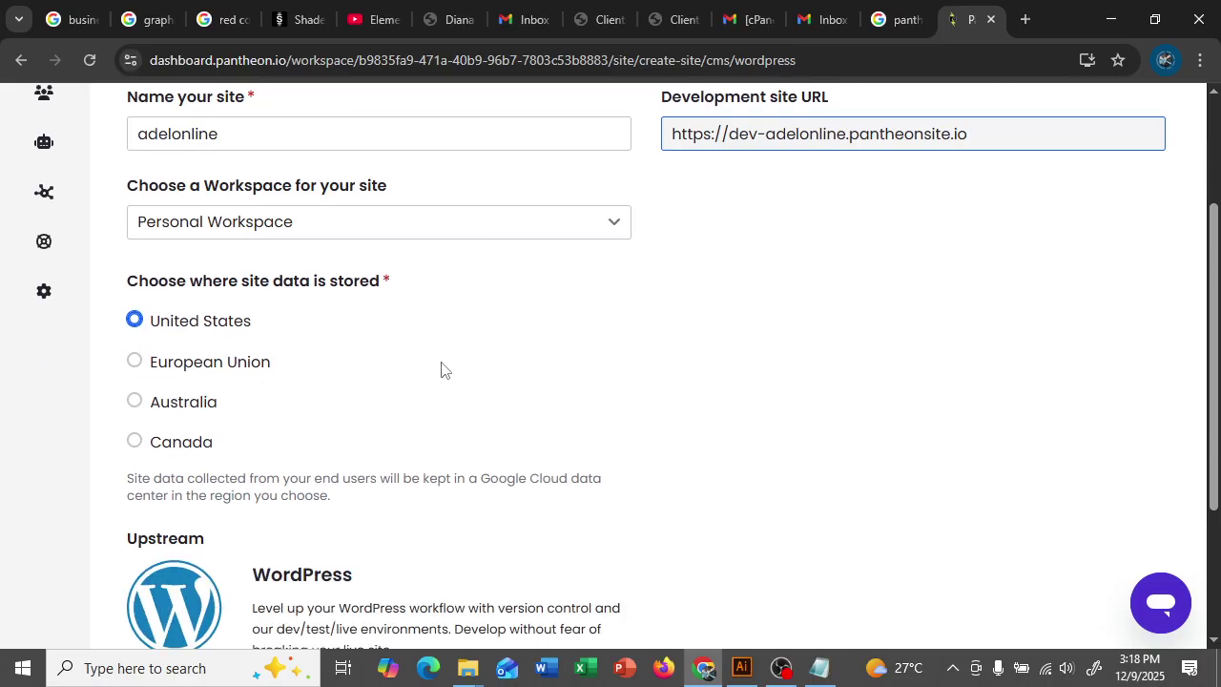
scroll(448, 372, "up", 2)
scroll(454, 367, "down", 1)
scroll(454, 365, "down", 1)
scroll(454, 365, "up", 1)
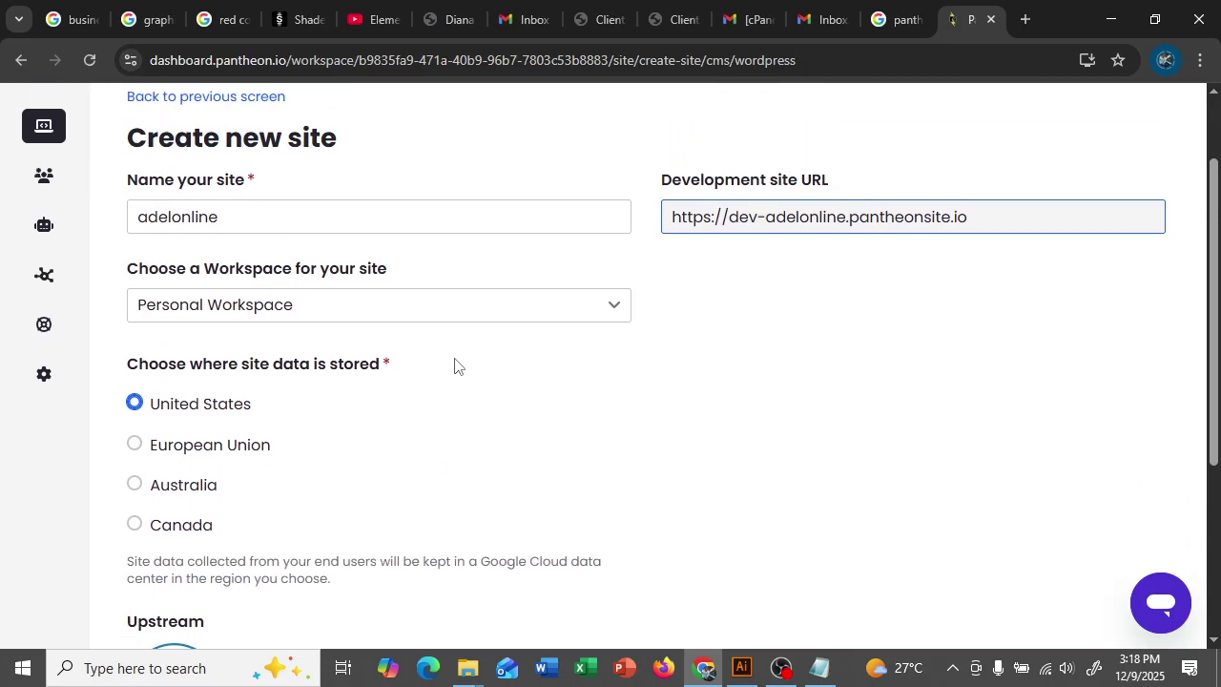
left_click(952, 667)
Step: Capture the form in Lightshot and box site name, workspace, United States and dev URL in red
left_click(952, 591)
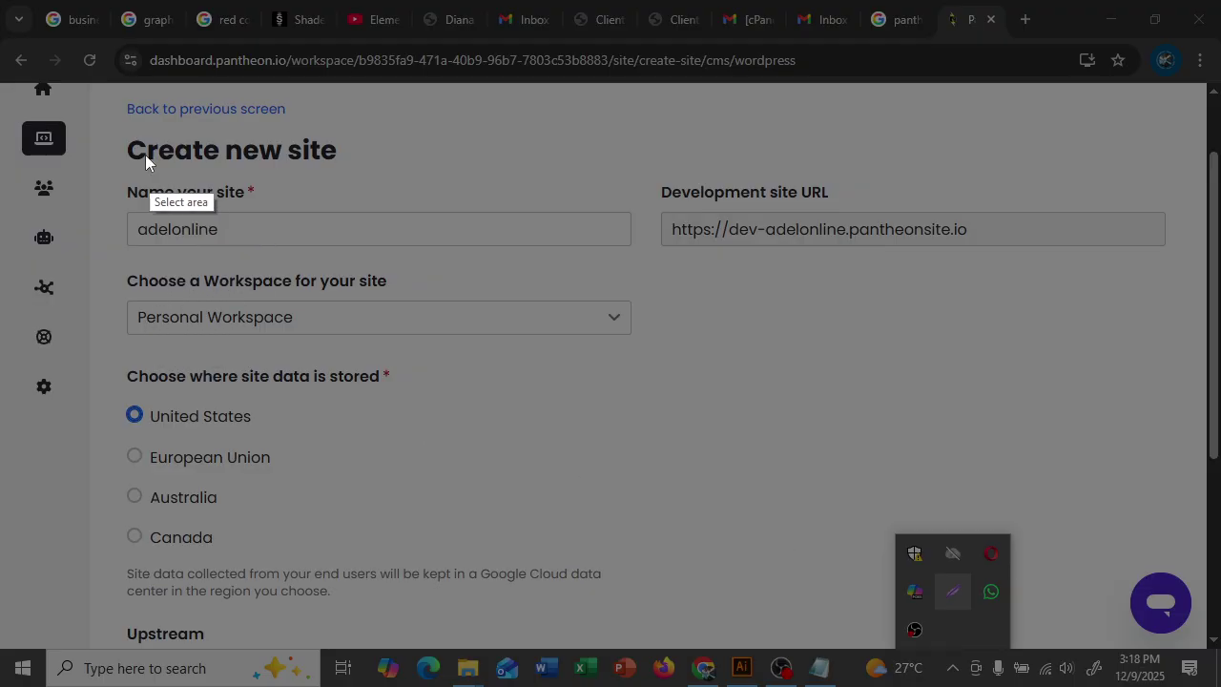
left_click_drag(103, 118, 1161, 574)
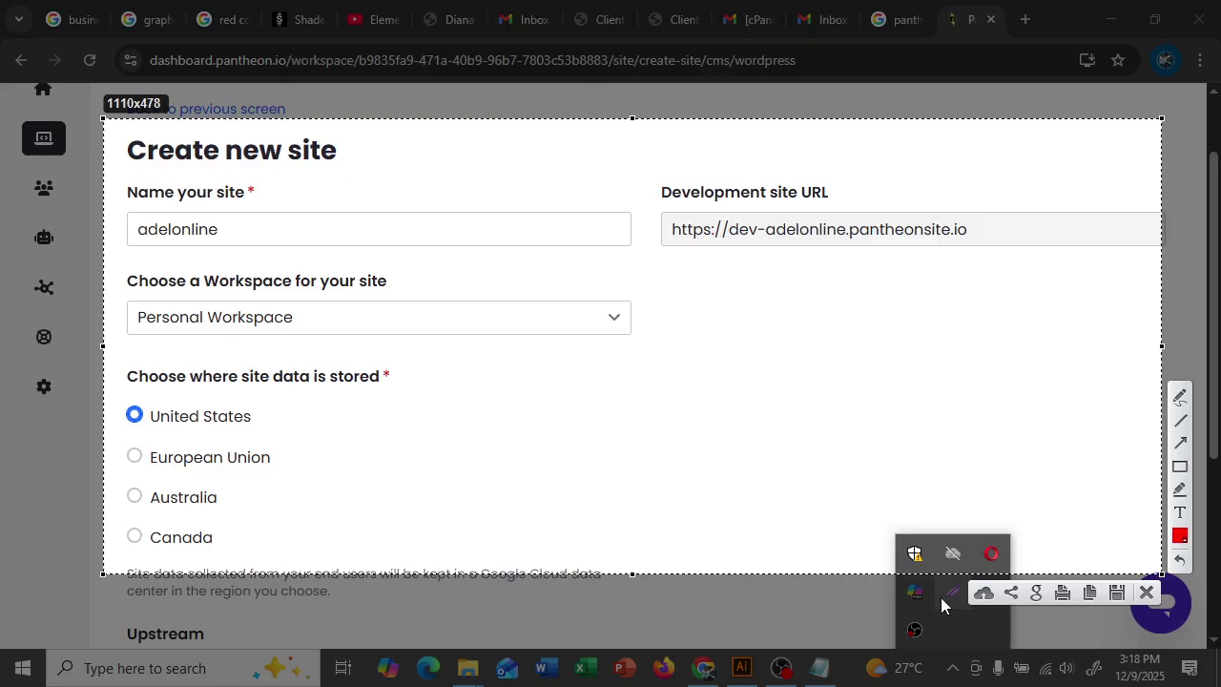
left_click(1180, 466)
left_click_drag(122, 202, 579, 260)
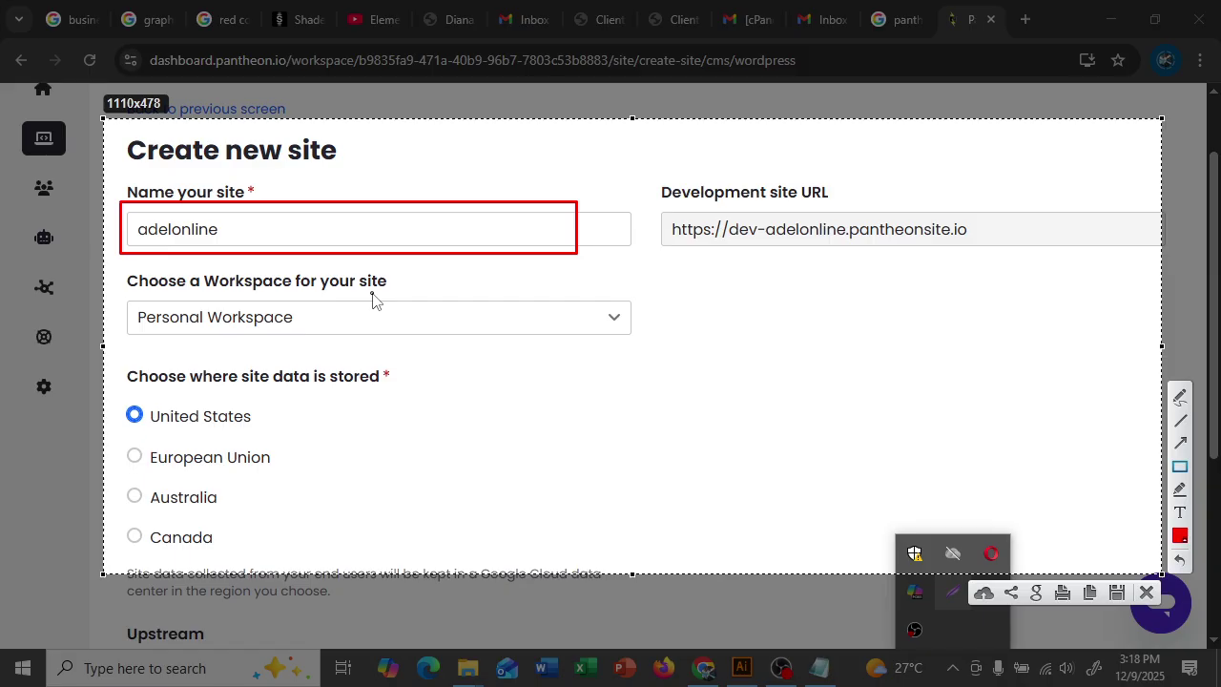
left_click_drag(130, 292, 701, 369)
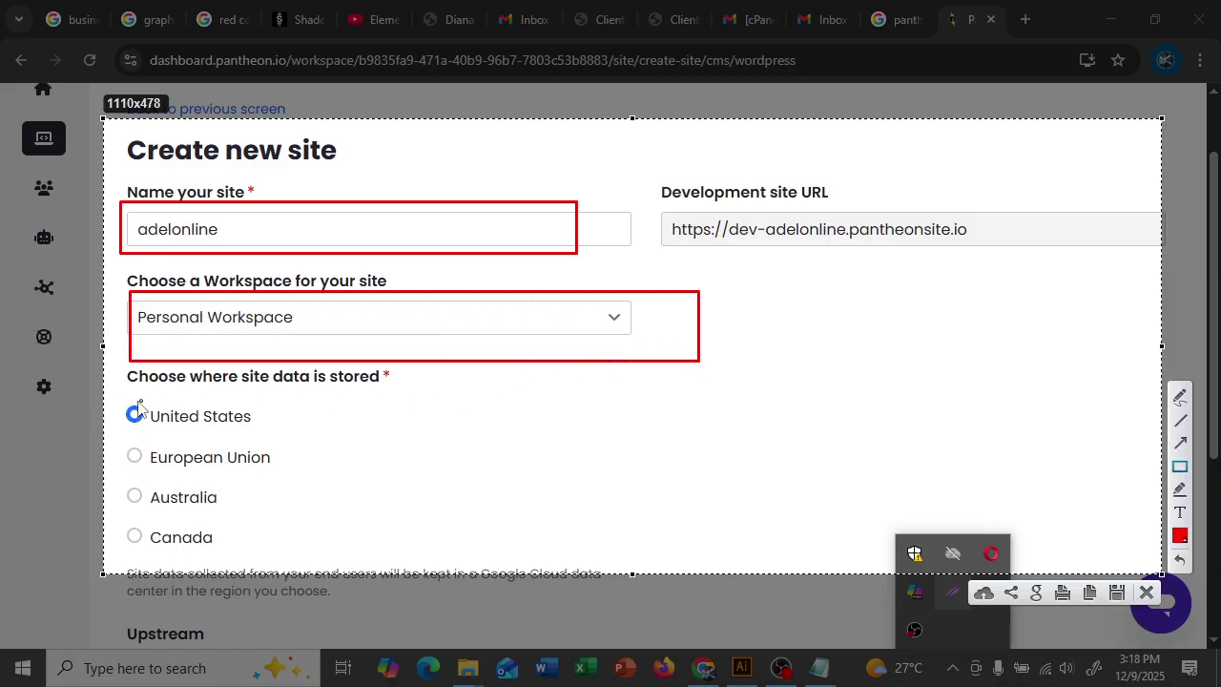
left_click_drag(113, 399, 386, 438)
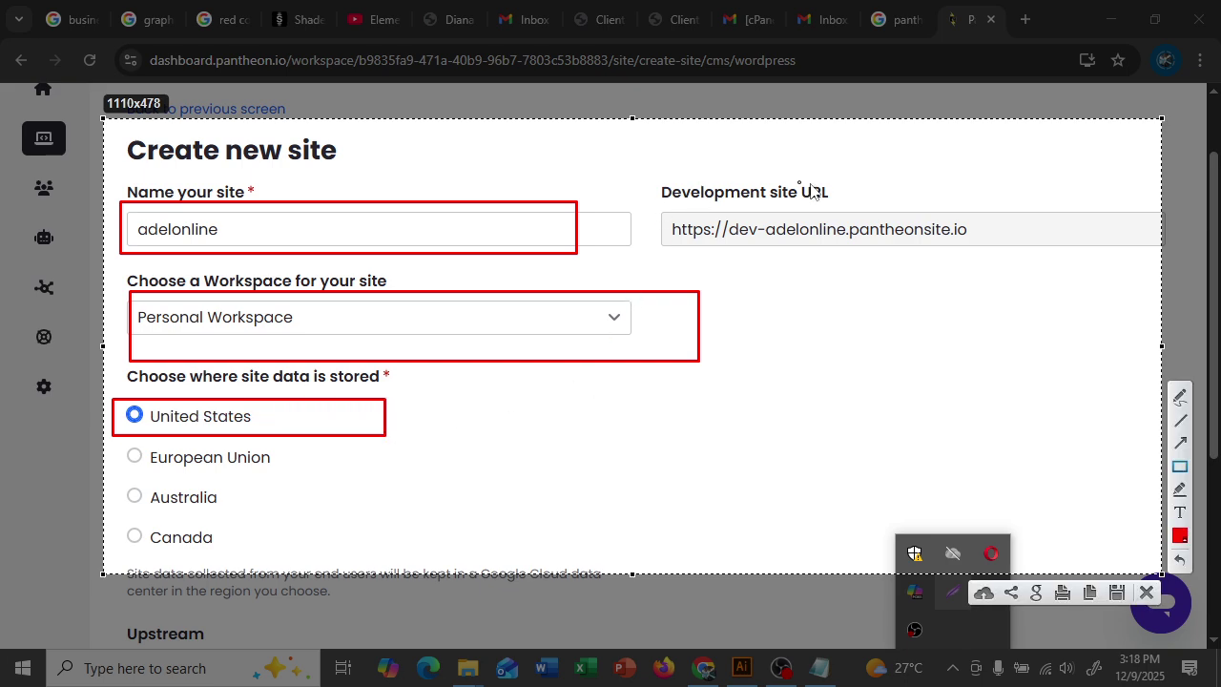
mouse_move(647, 199)
left_mouse_down()
mouse_move(703, 223)
mouse_move(1173, 272)
mouse_move(1140, 266)
left_mouse_up()
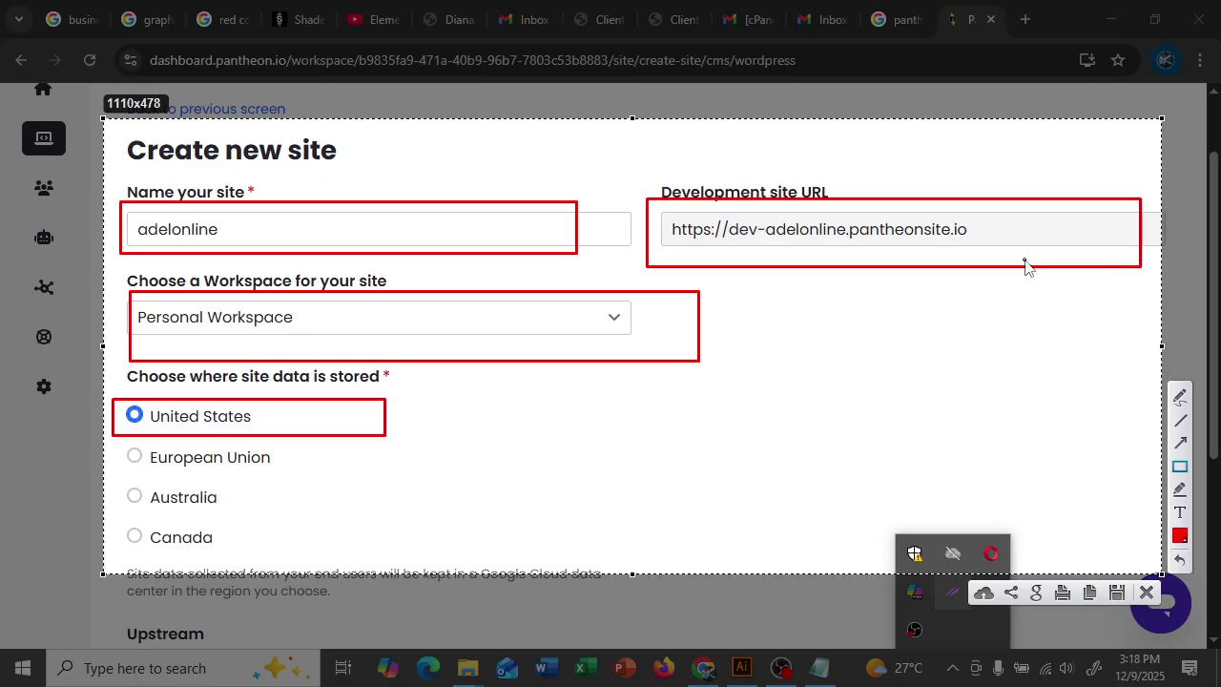
Step: Close the annotated capture and scroll down to the Create site button
left_click(1149, 593)
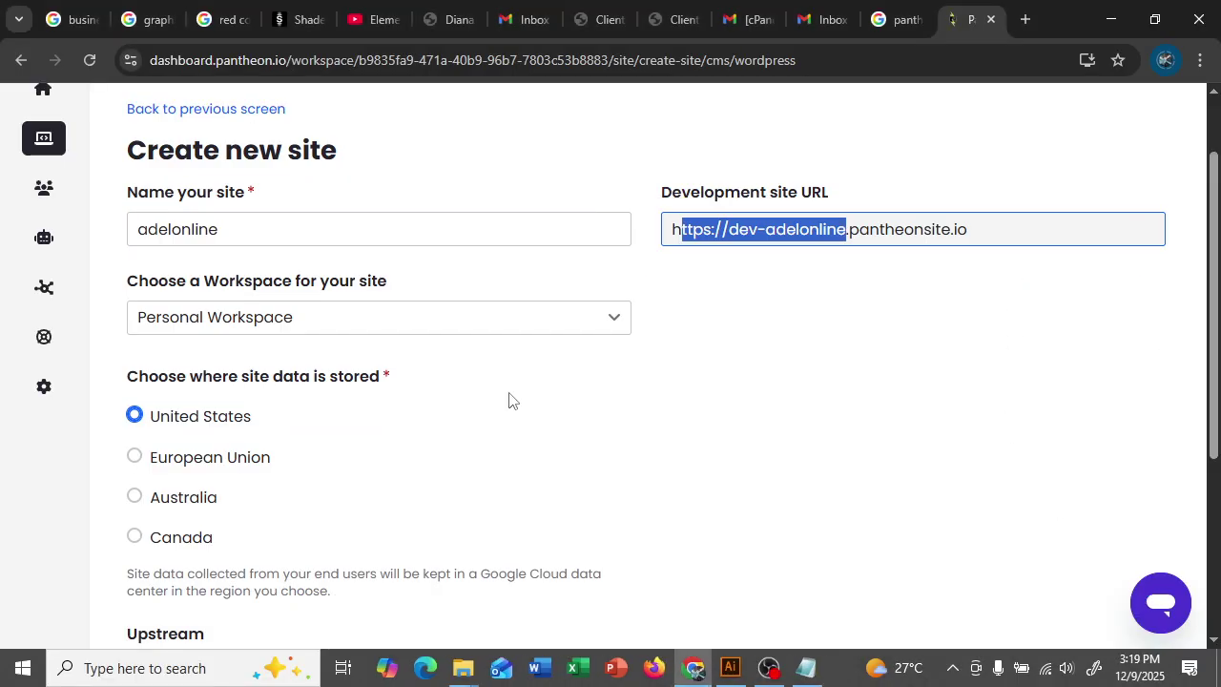
left_click(985, 240)
scroll(779, 368, "down", 3)
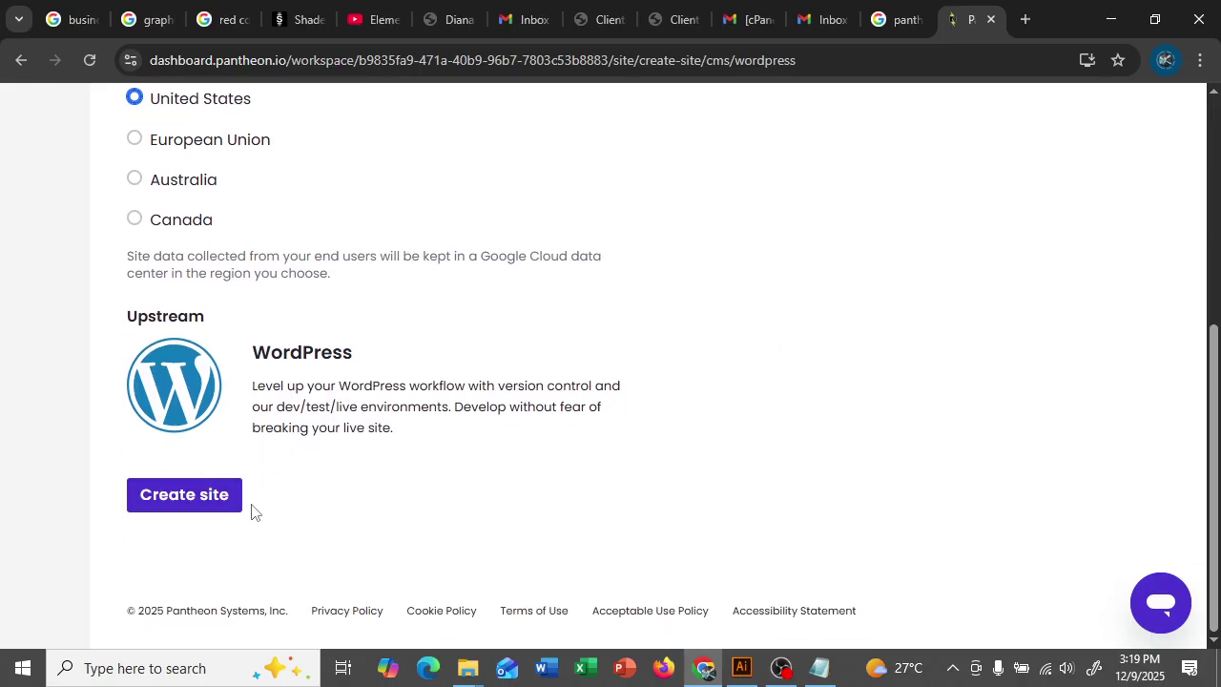
Step: Capture the Create site area in Lightshot, mark it with a red box and arrow, then close it
left_click(952, 668)
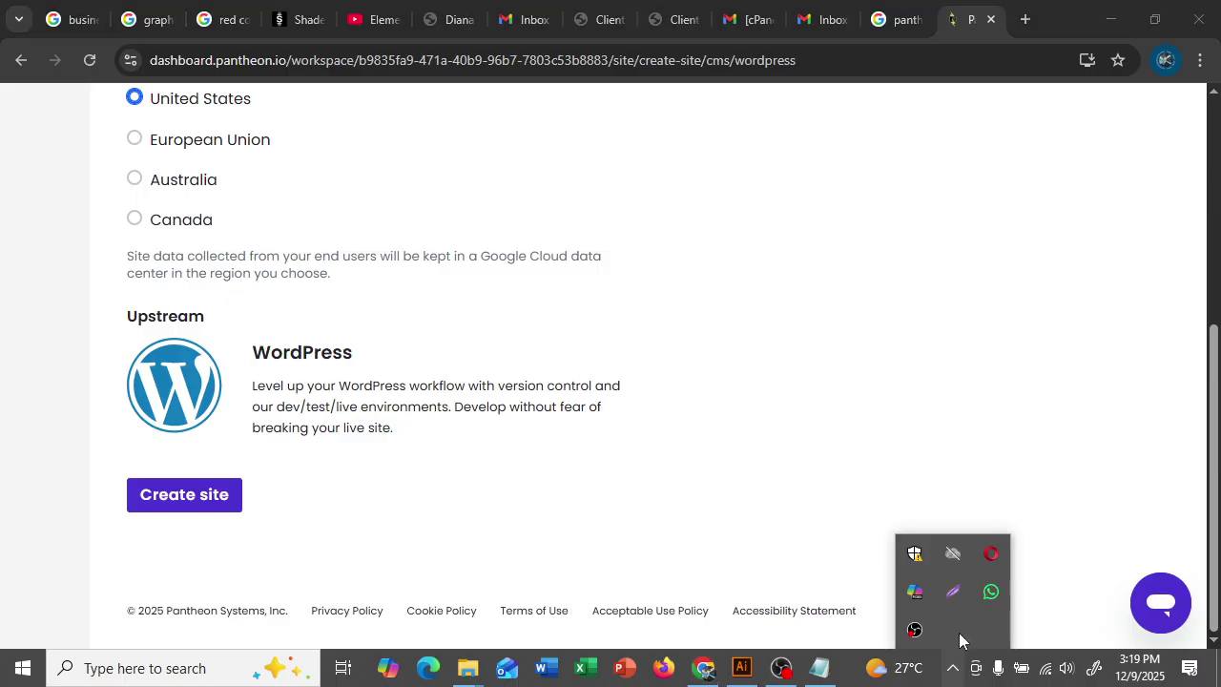
left_click(953, 591)
left_click_drag(81, 429, 399, 547)
left_click(418, 440)
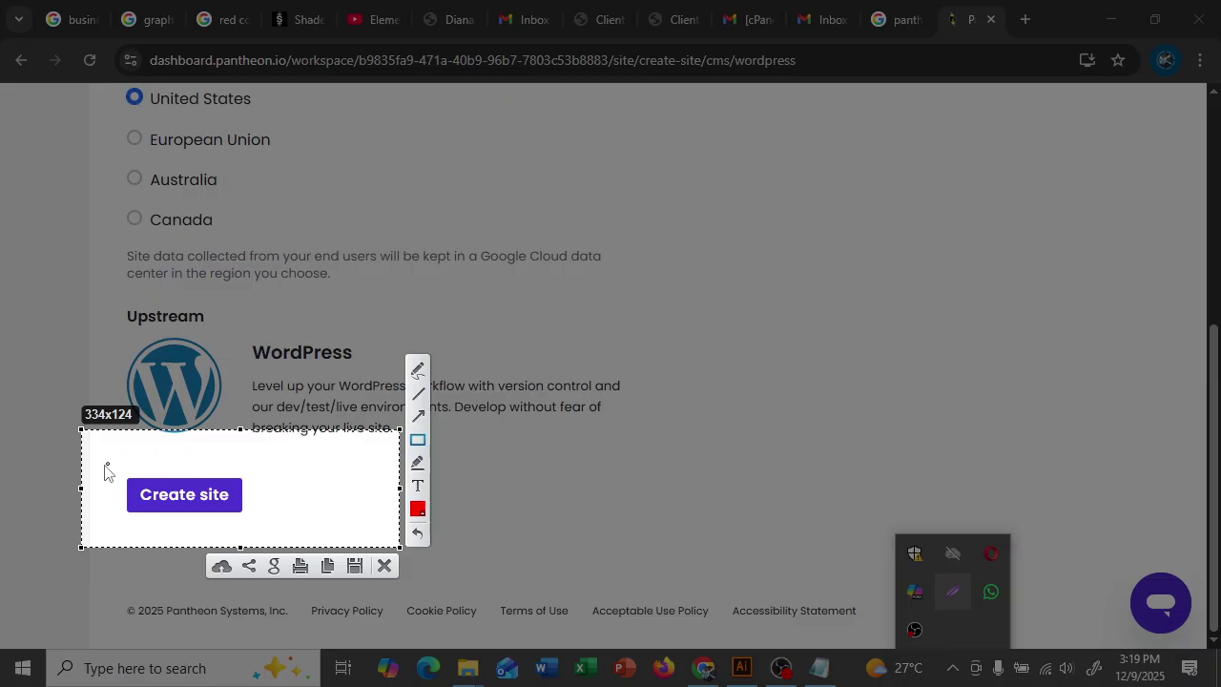
left_click_drag(88, 467, 302, 524)
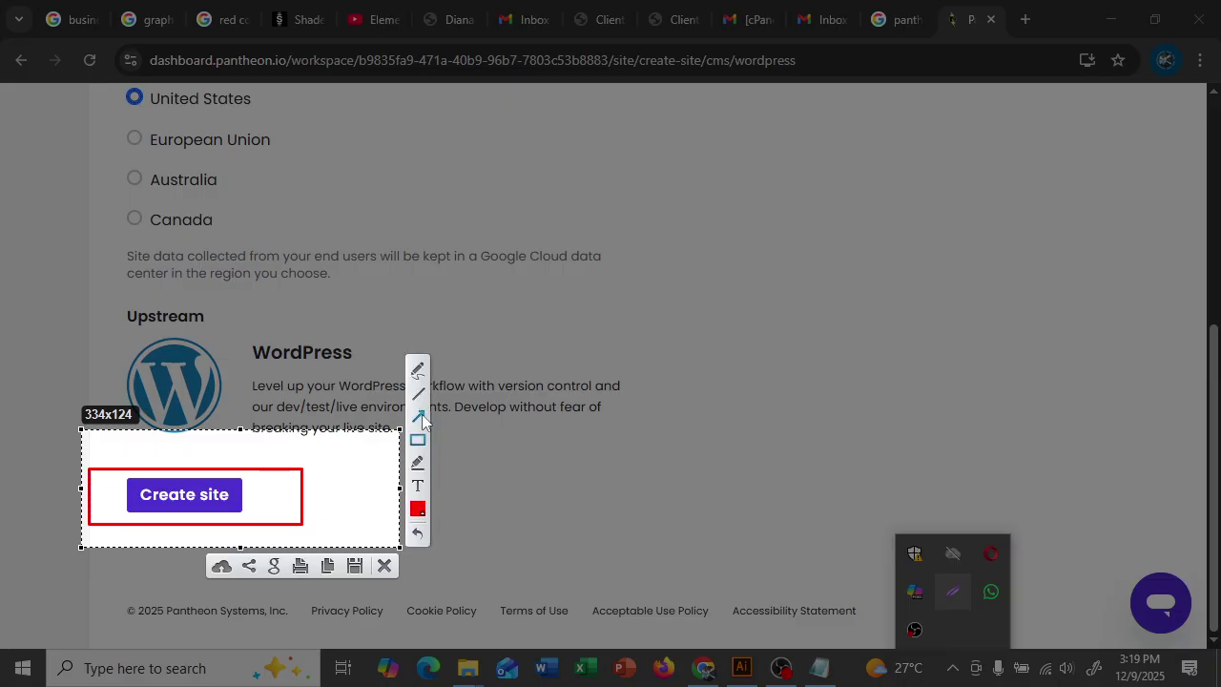
left_click(418, 416)
left_click_drag(124, 600, 193, 510)
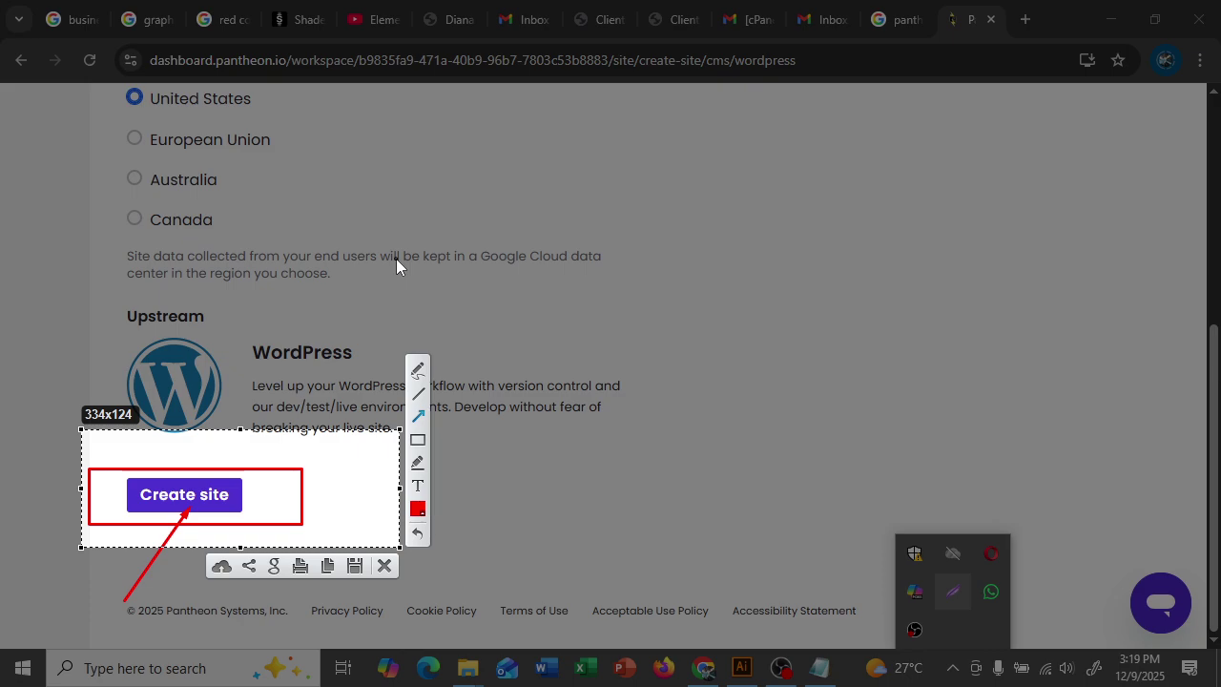
left_click(386, 565)
Step: Create the adelonline site and confirm Personal Workspace as its workspace
left_click(211, 506)
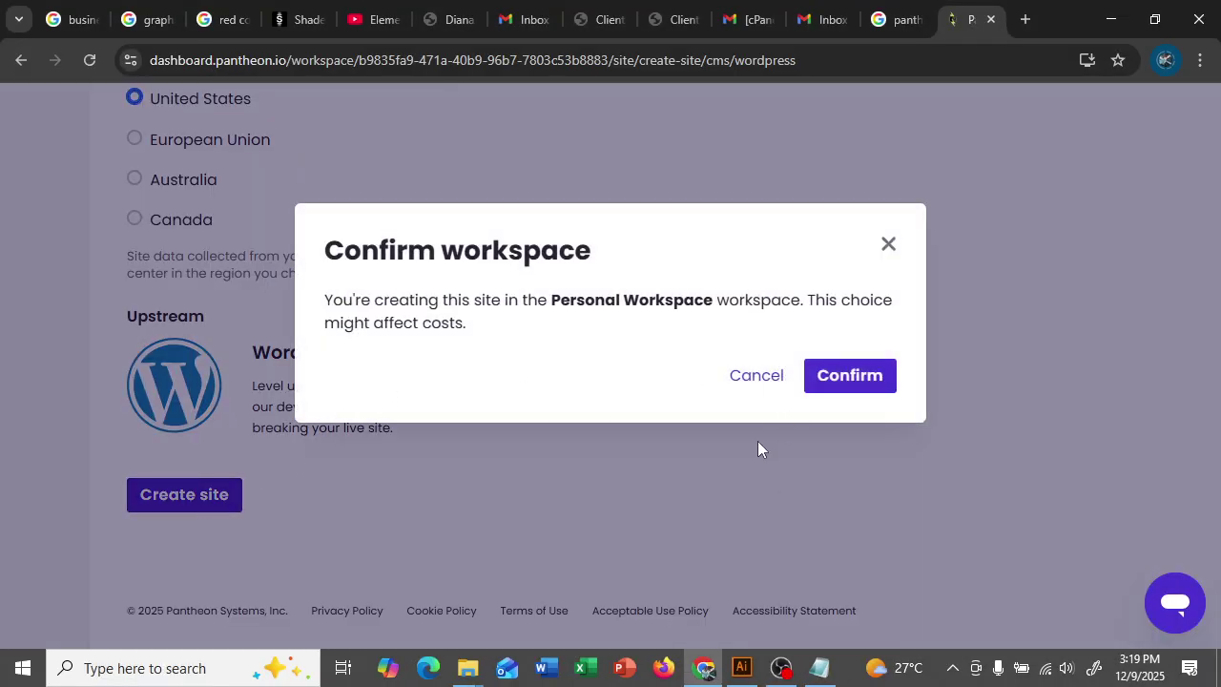
left_click(826, 391)
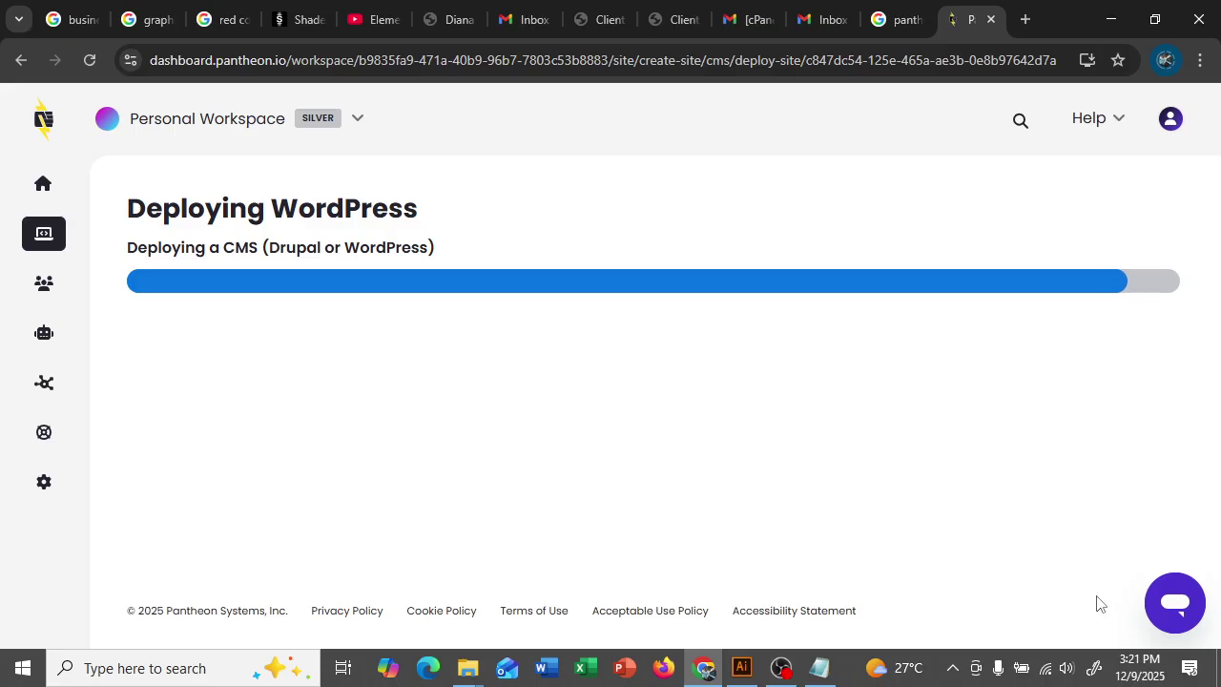
Step: Mute the system sound and wait in Chrome until 'WordPress deployment complete' appears
left_click(1073, 673)
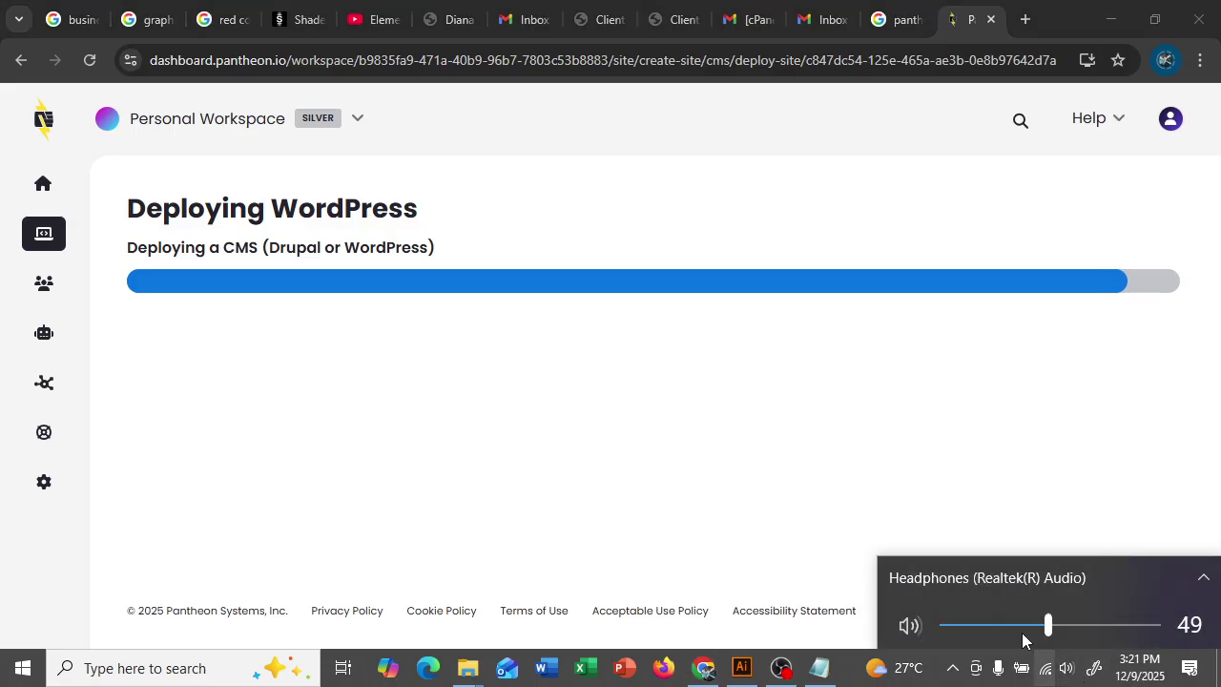
left_click(913, 628)
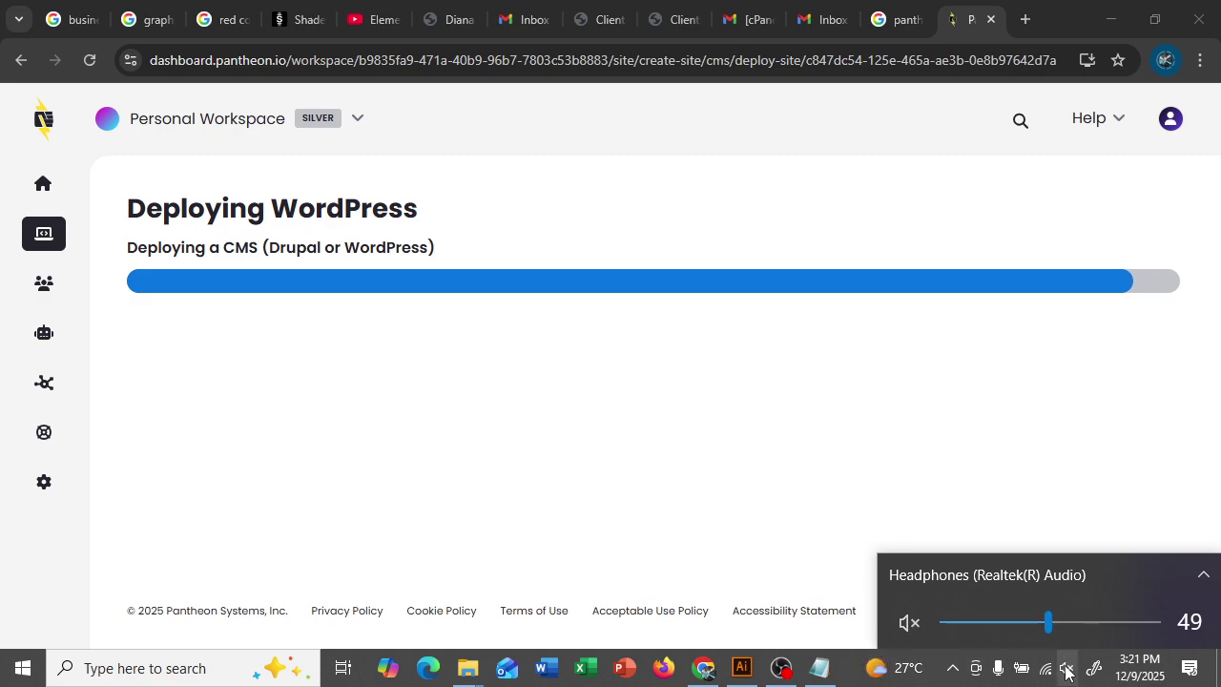
left_click(887, 187)
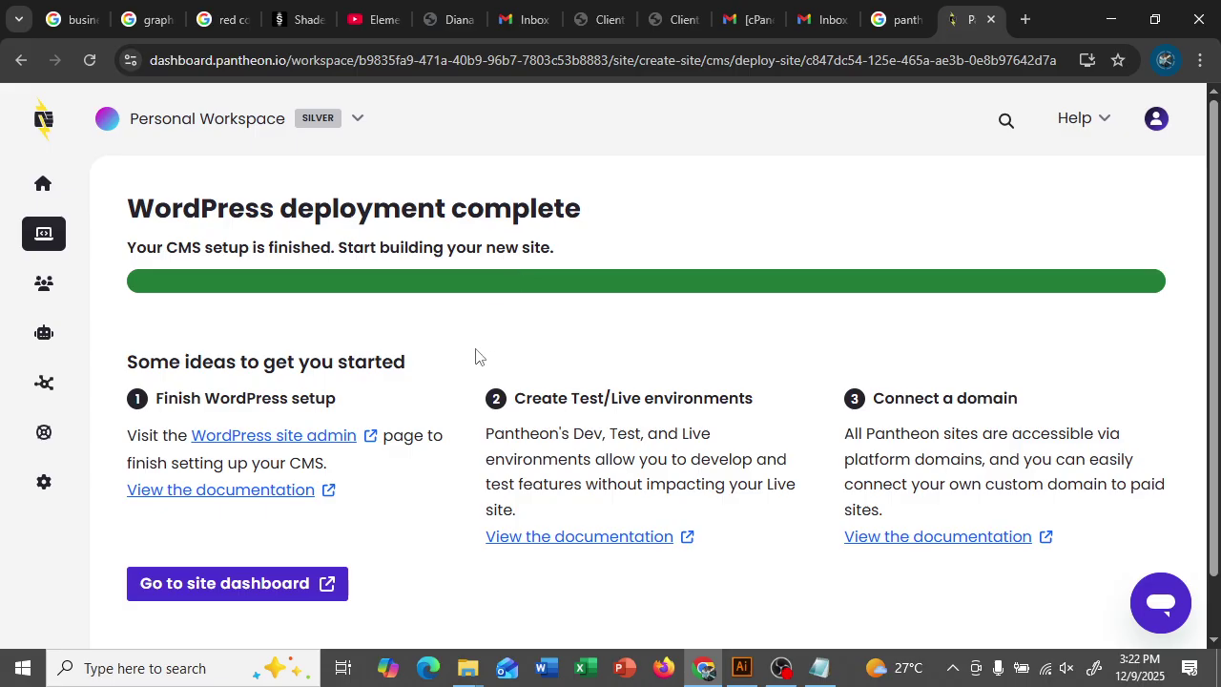
scroll(477, 349, "down", 1)
Step: Scroll the deployment-complete page to find the WordPress site admin and site dashboard links
scroll(533, 297, "up", 1)
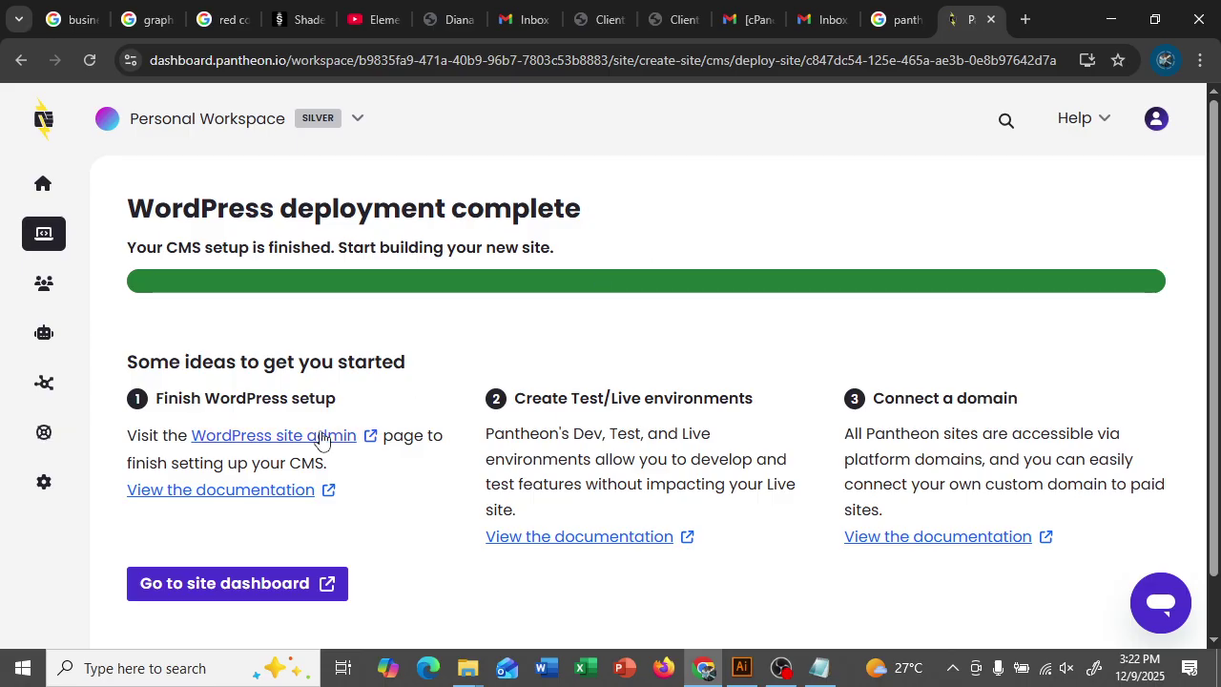
scroll(324, 436, "down", 1)
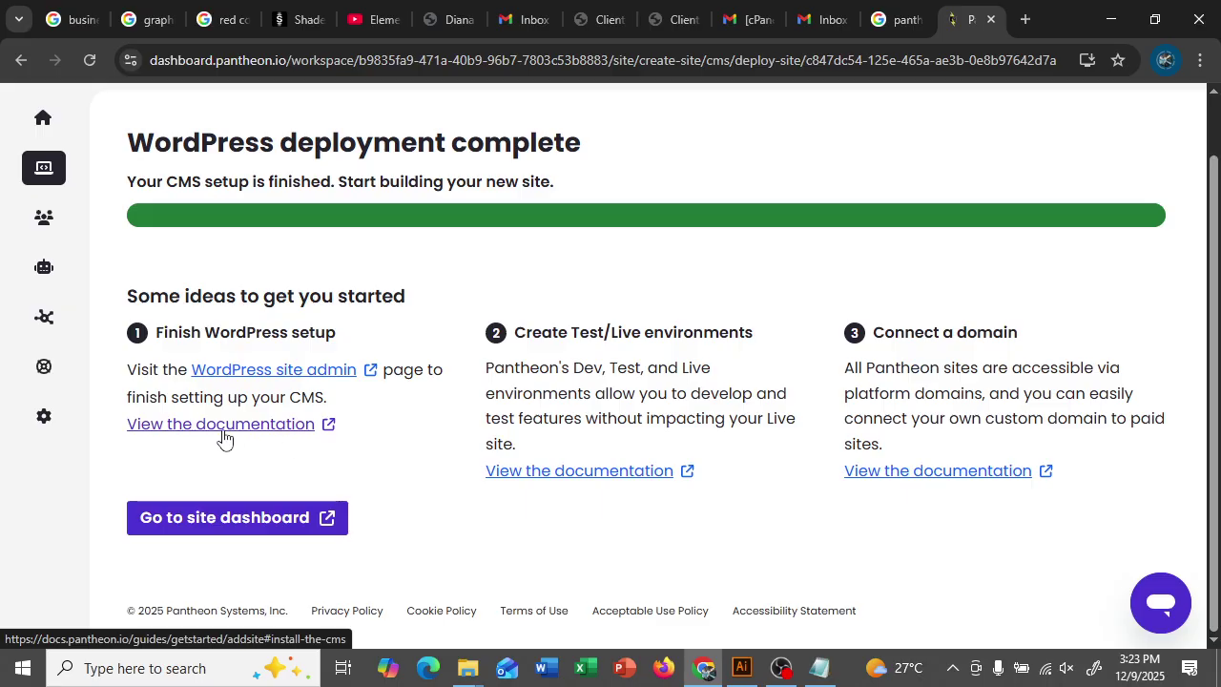
right_click(323, 374)
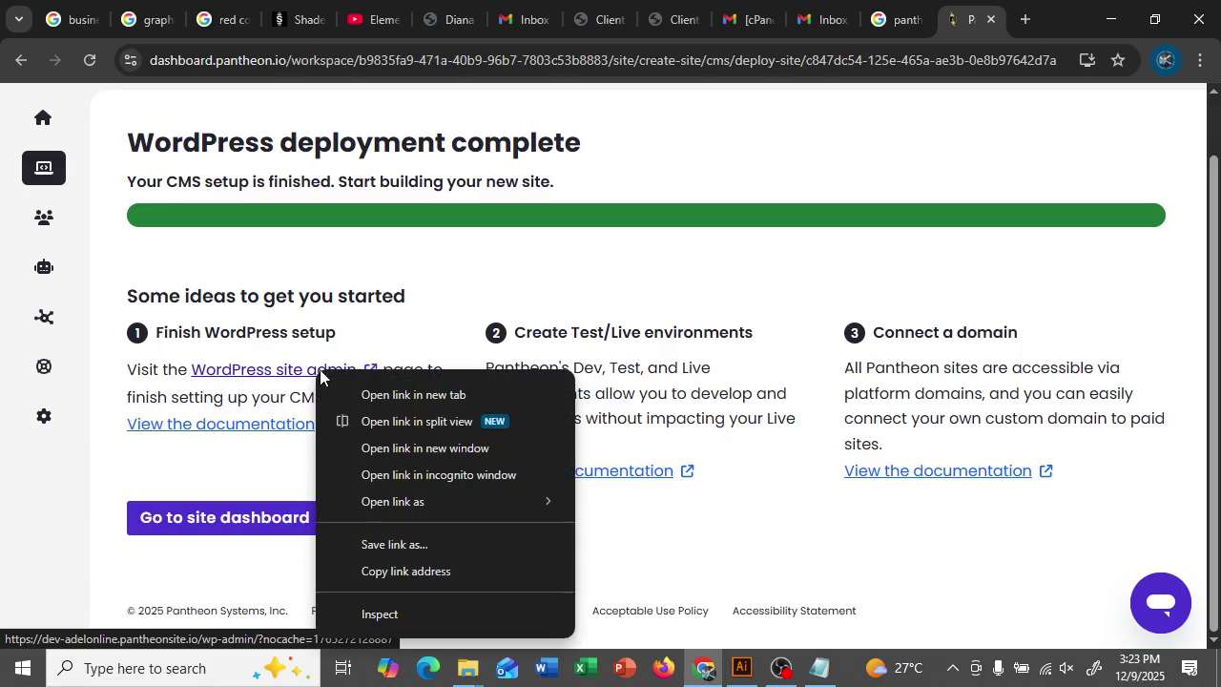
left_click(405, 317)
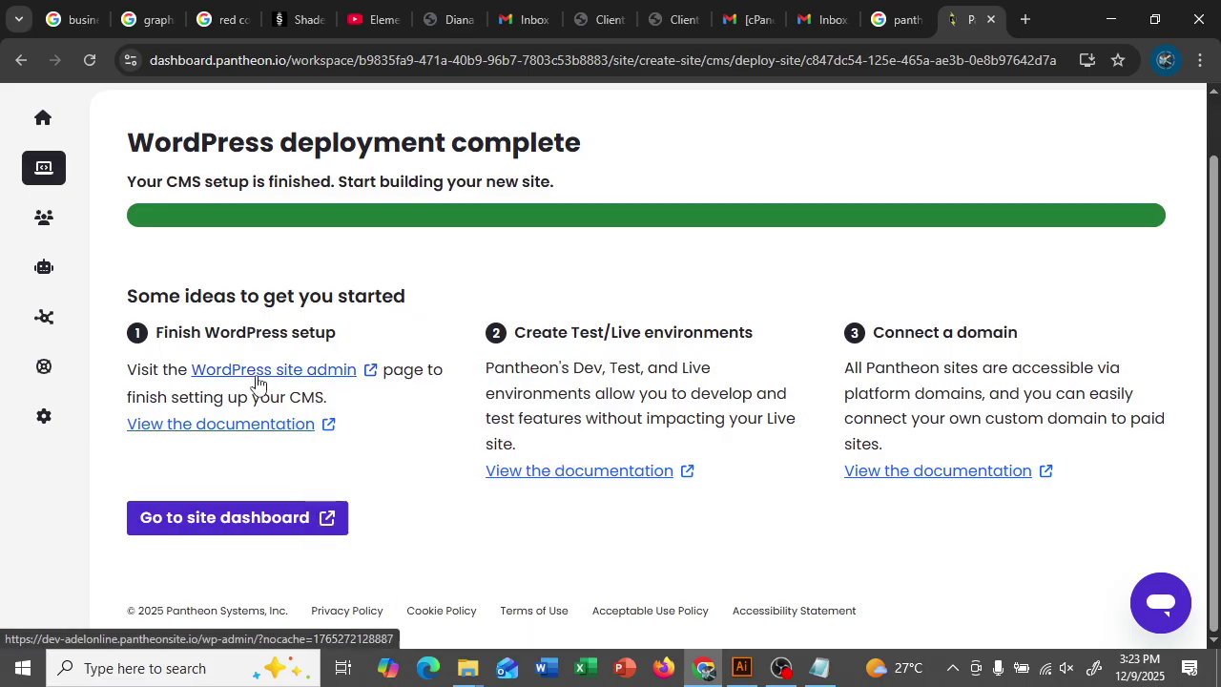
right_click(267, 374)
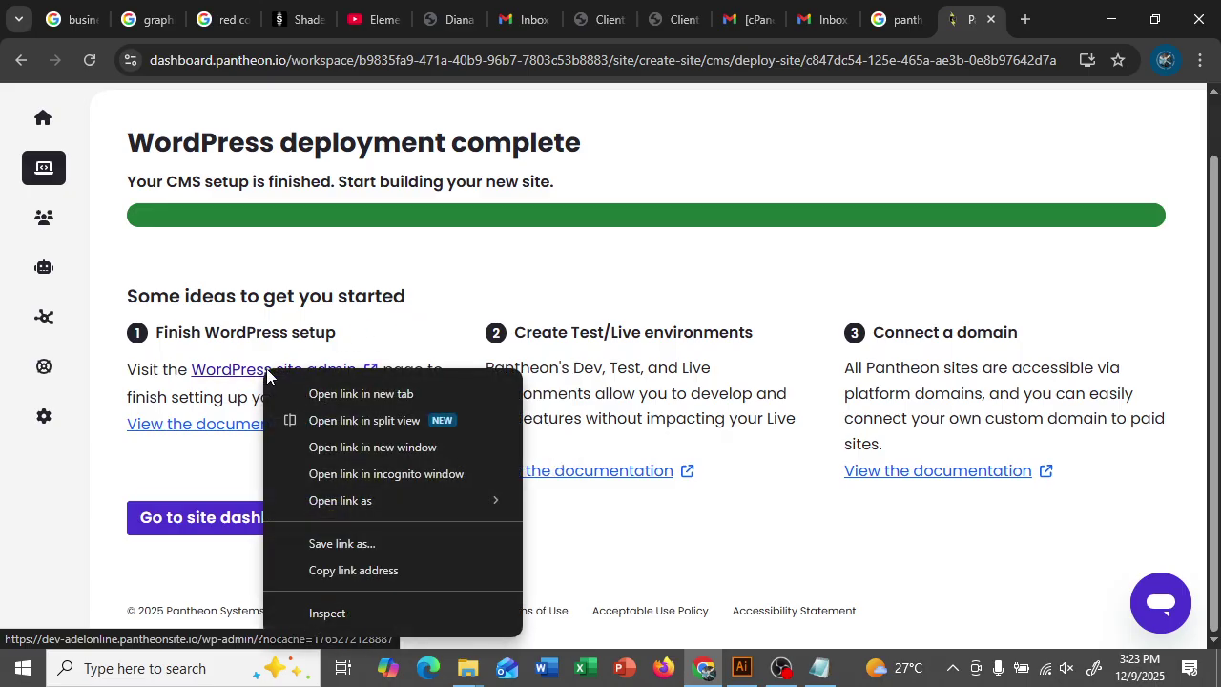
left_click(325, 393)
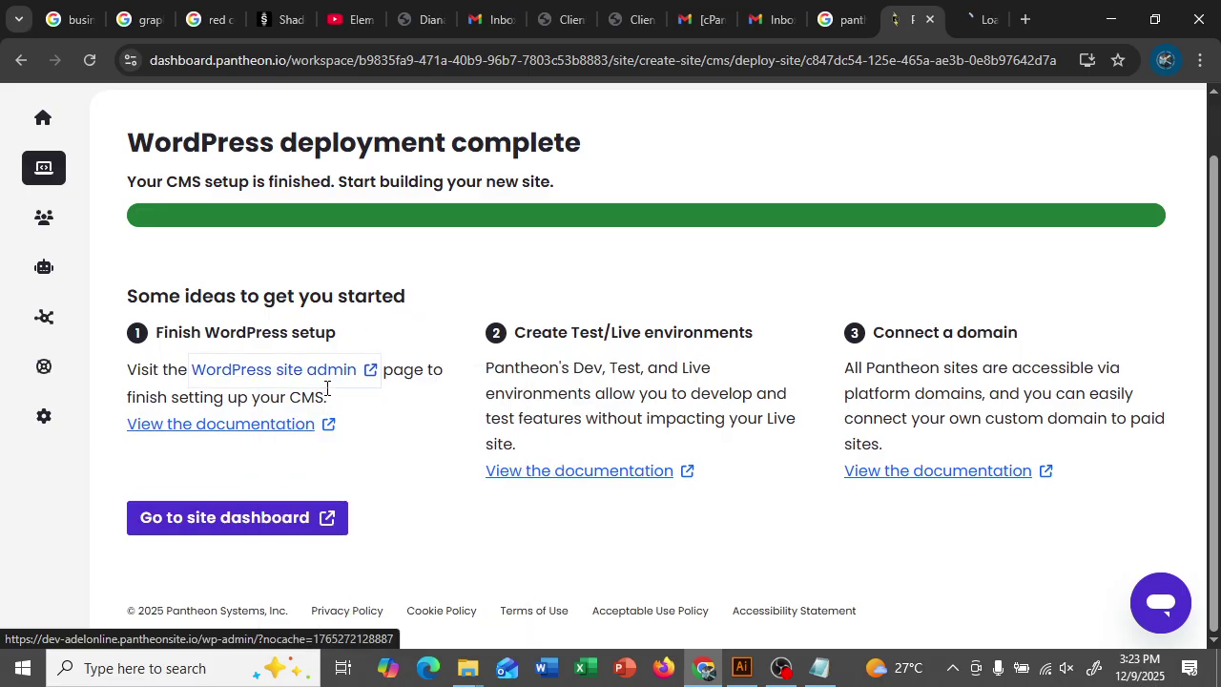
left_click(972, 21)
left_click(626, 505)
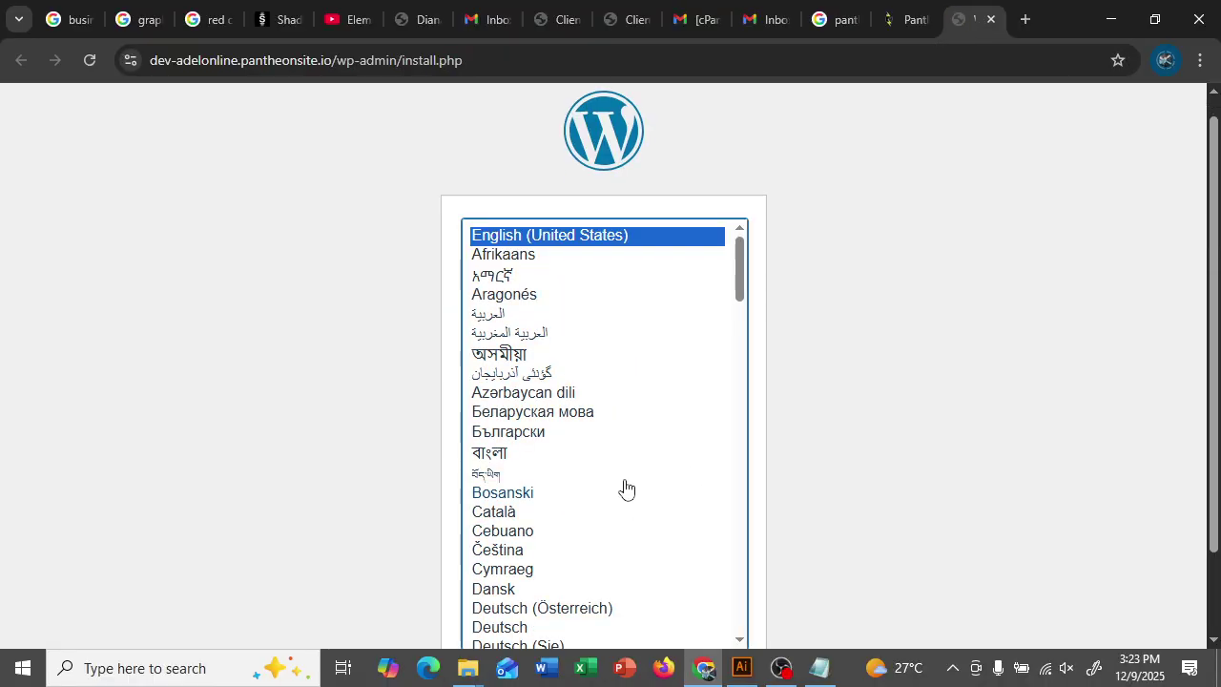
left_click(893, 19)
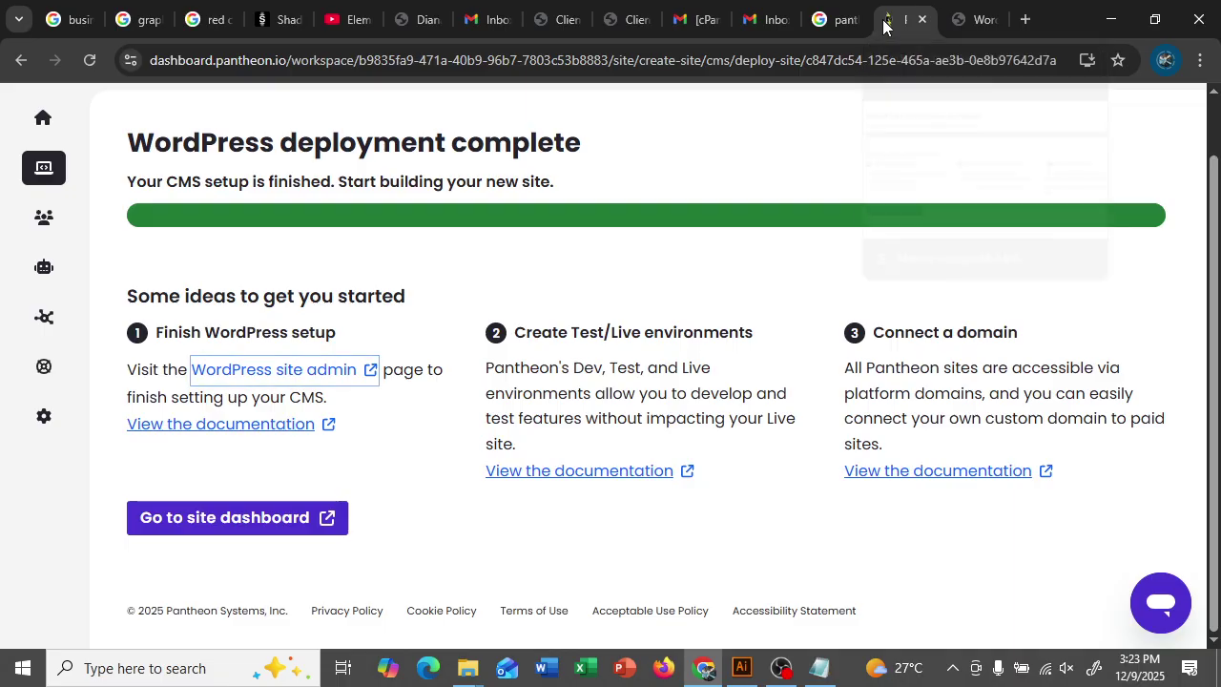
left_click(268, 524)
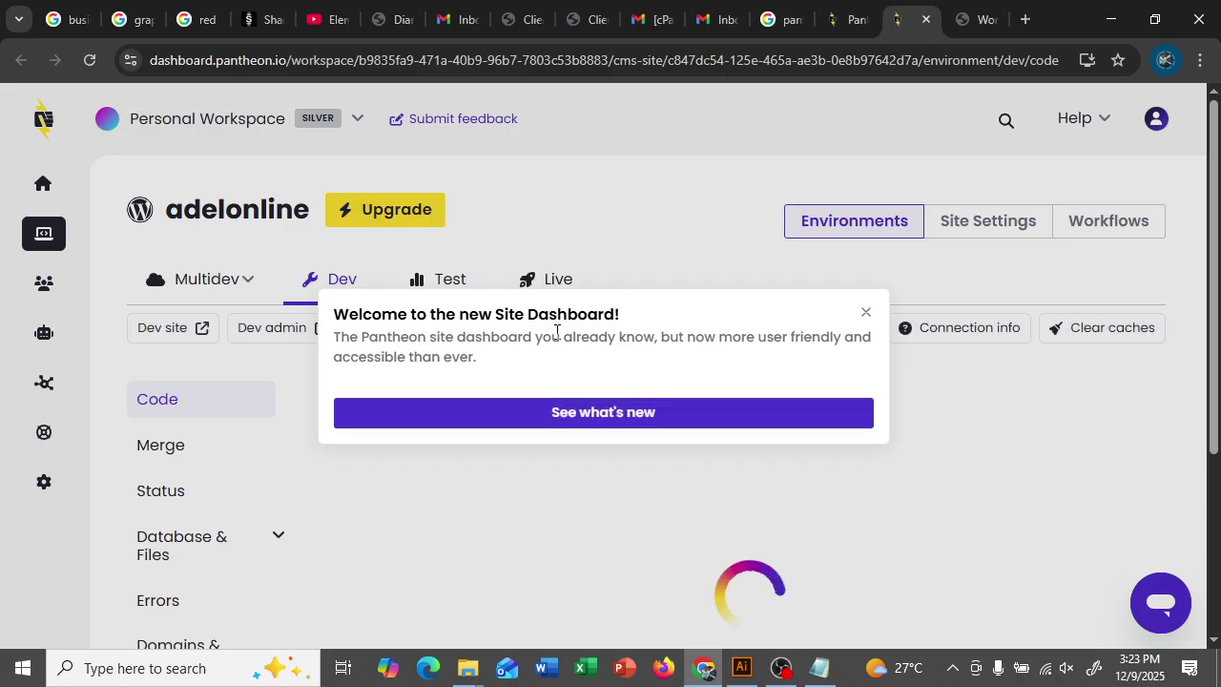
left_click(837, 19)
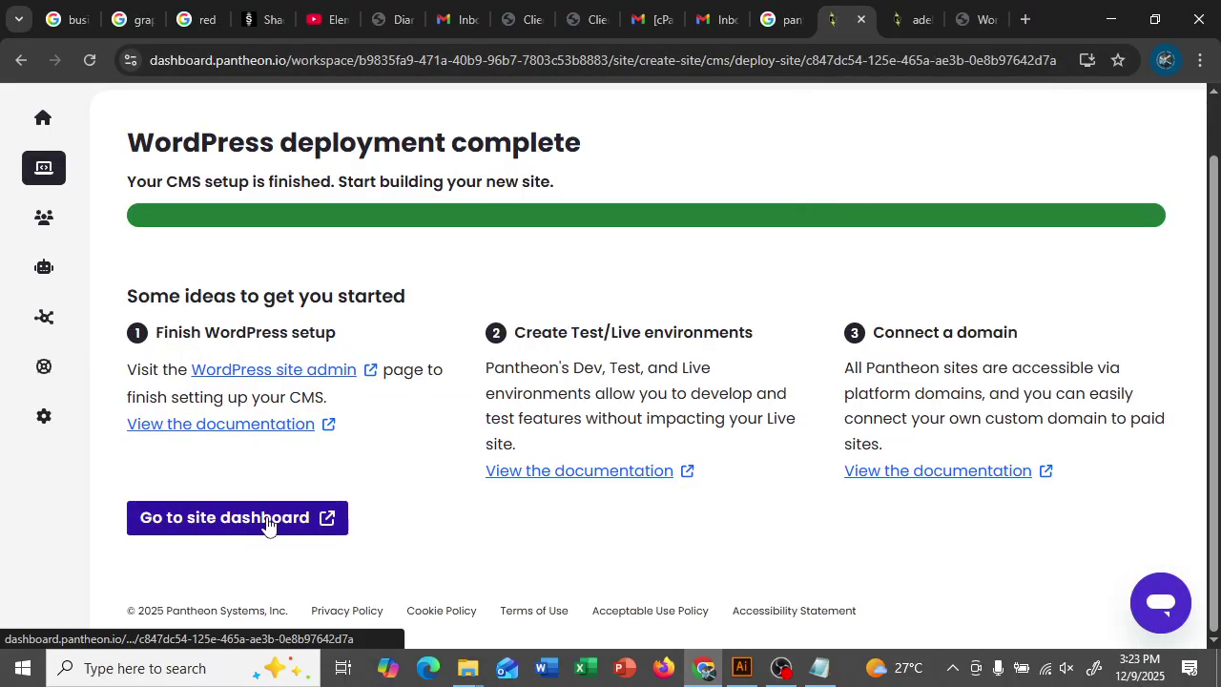
left_click(922, 23)
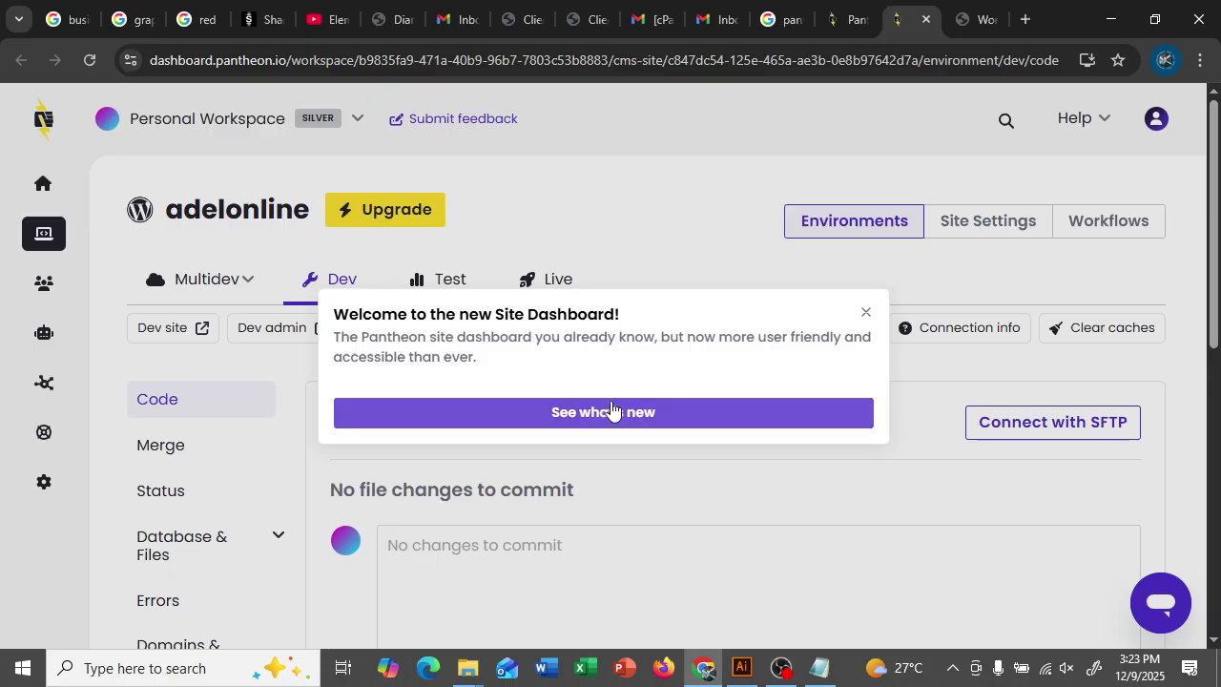
left_click(672, 411)
left_click(1032, 428)
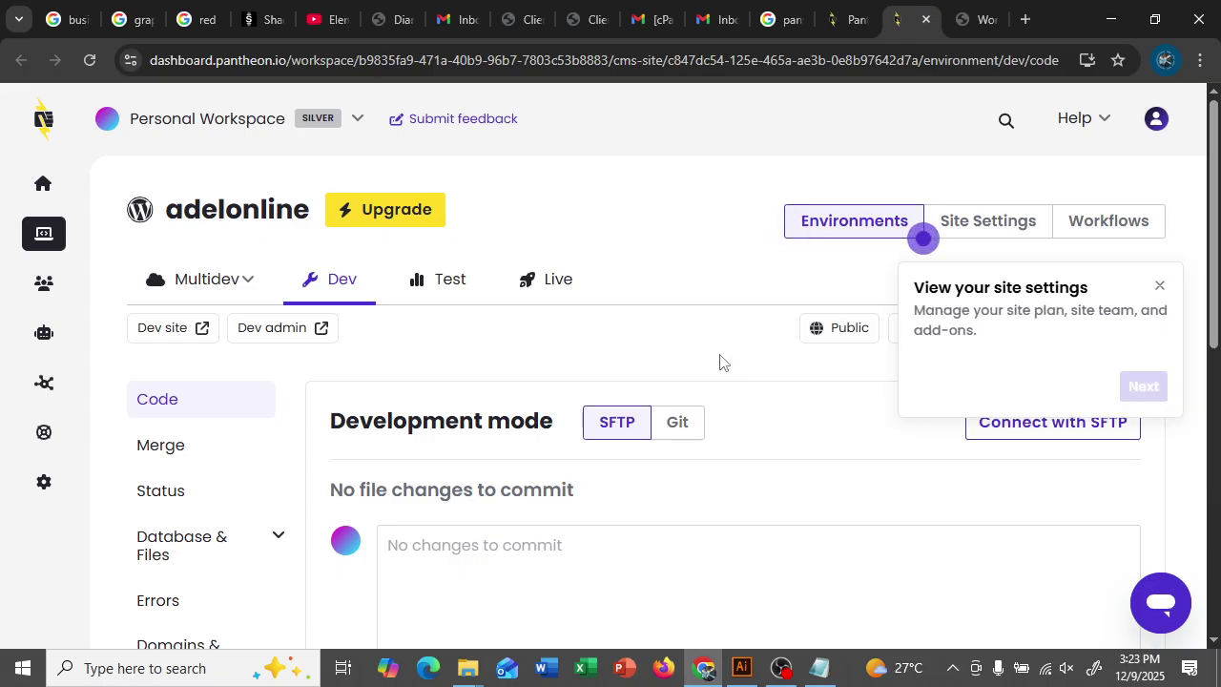
left_click(844, 19)
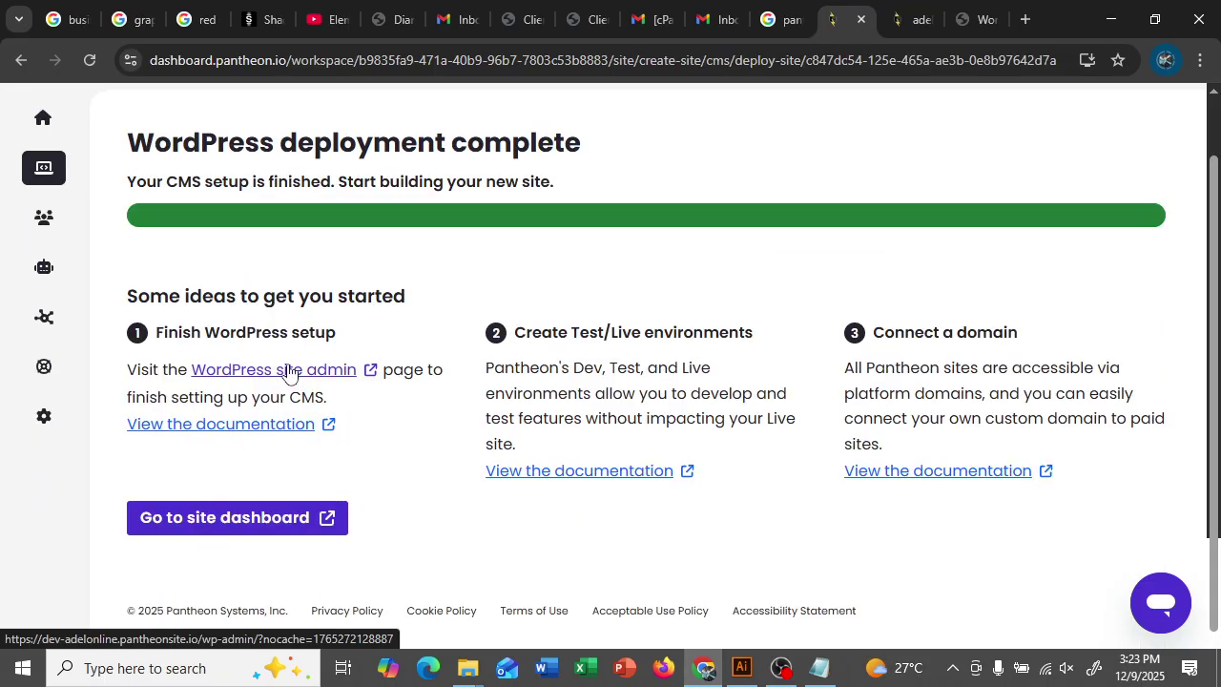
left_click(976, 24)
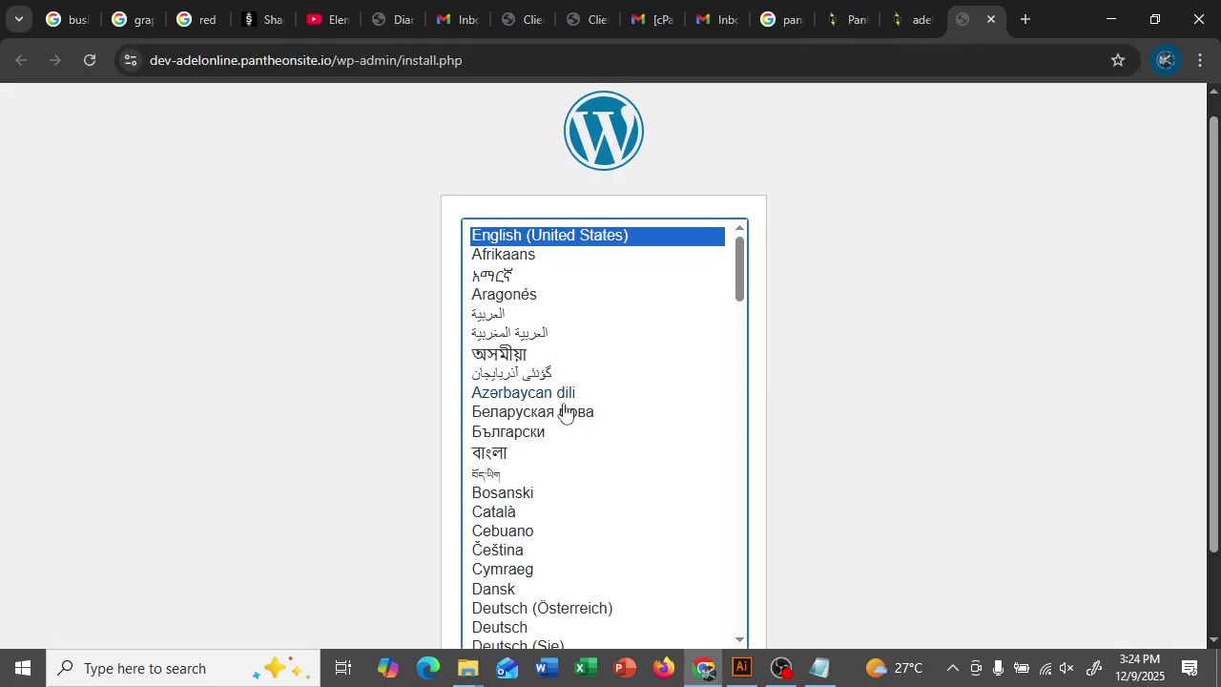
left_click(911, 19)
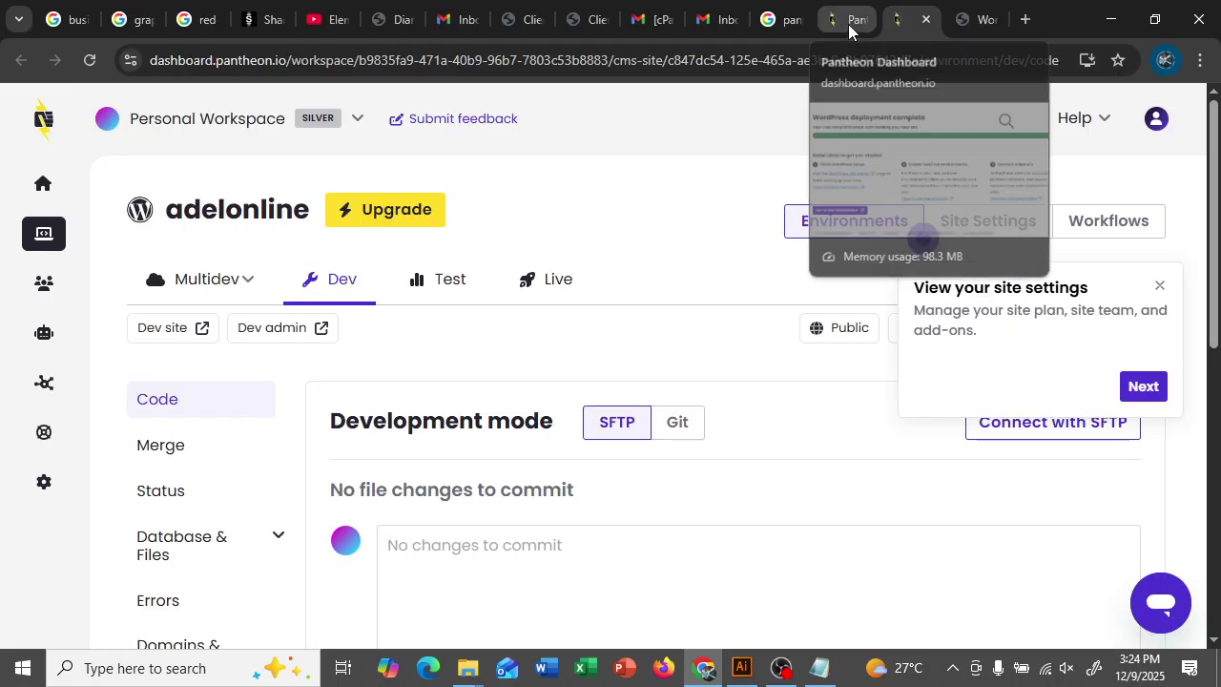
left_click(851, 21)
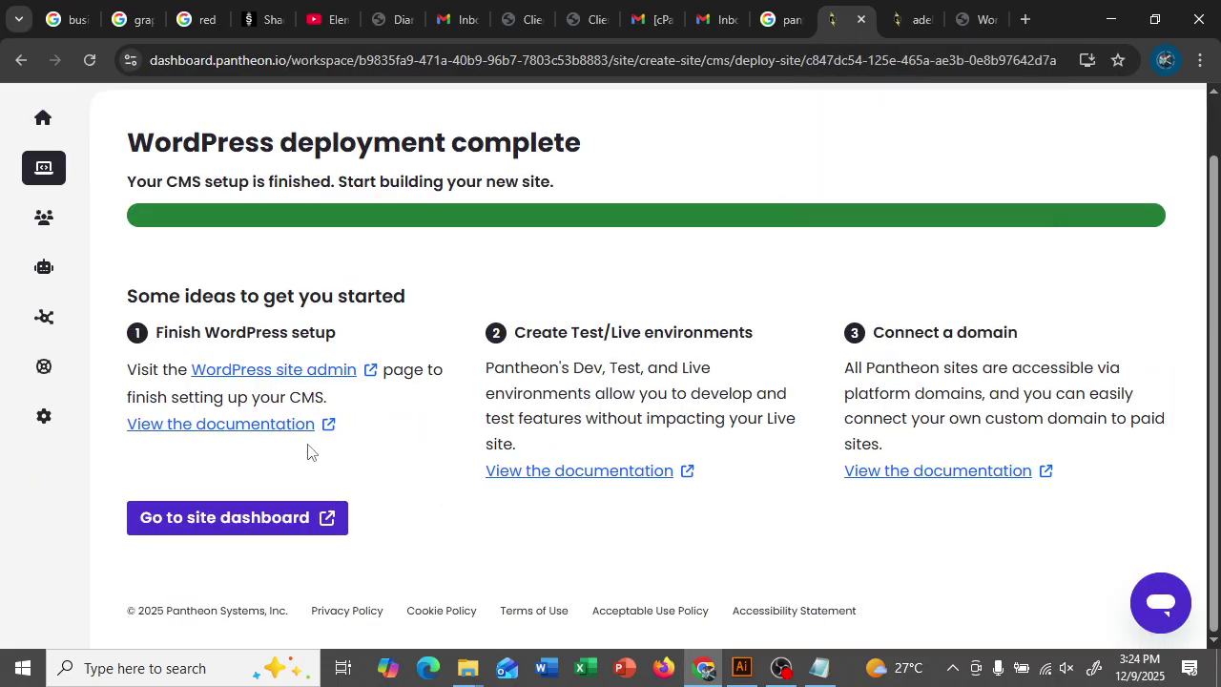
left_click(914, 21)
left_click(927, 21)
left_click(926, 20)
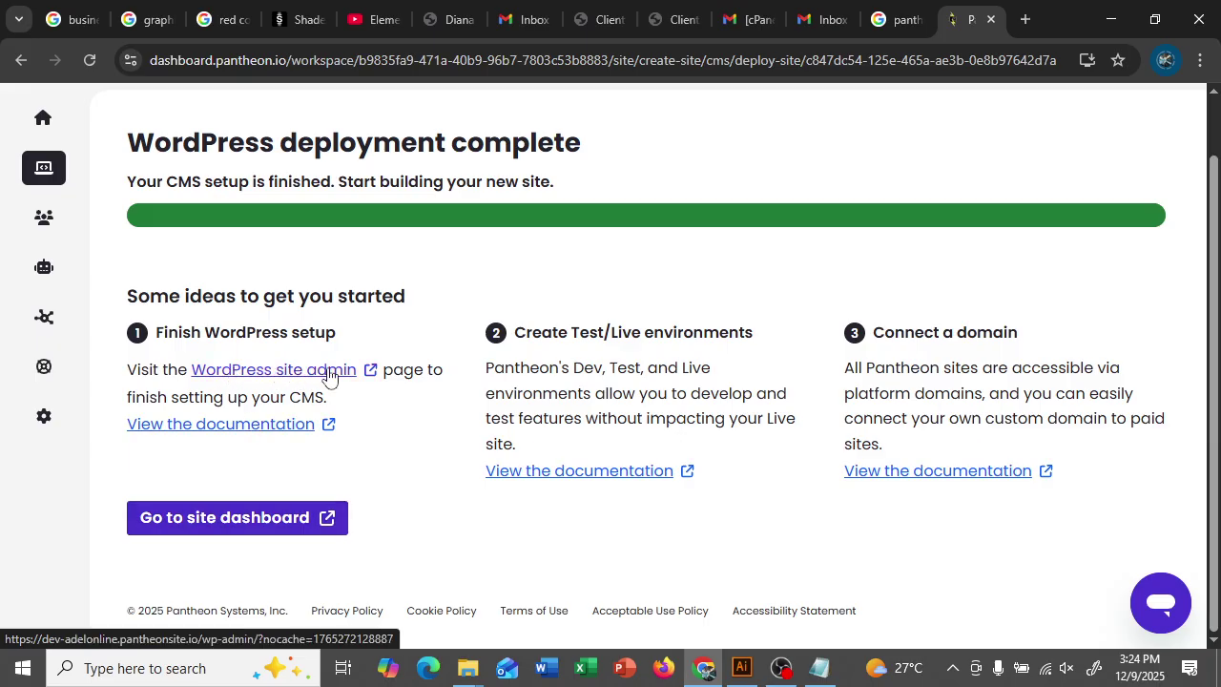
Step: Open the adelonline site dashboard in a new tab, dismiss the settings tour, and go to Multidev
left_click(277, 529)
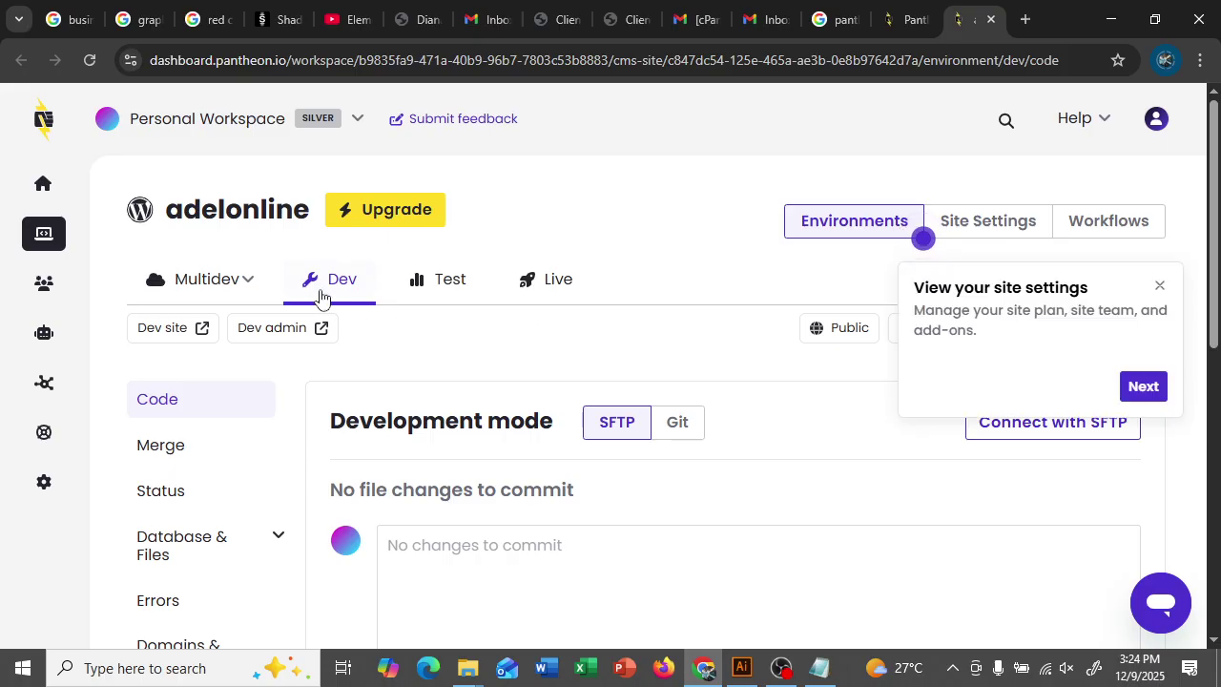
left_click(1137, 384)
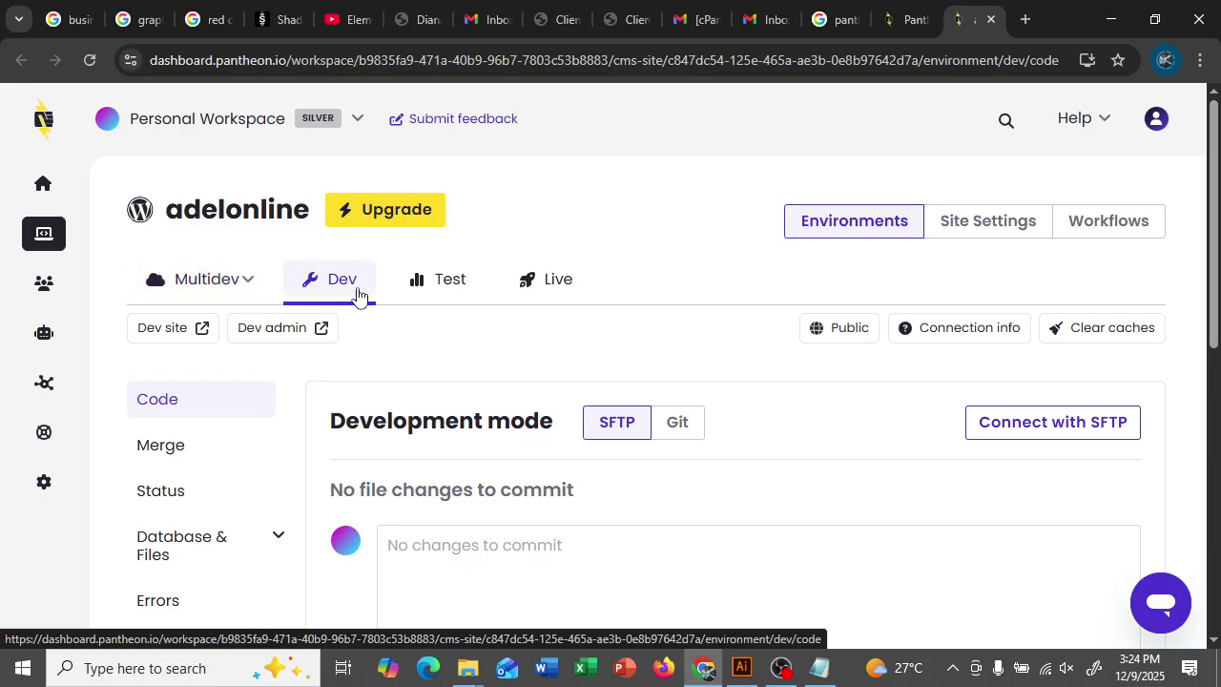
scroll(357, 286, "down", 1)
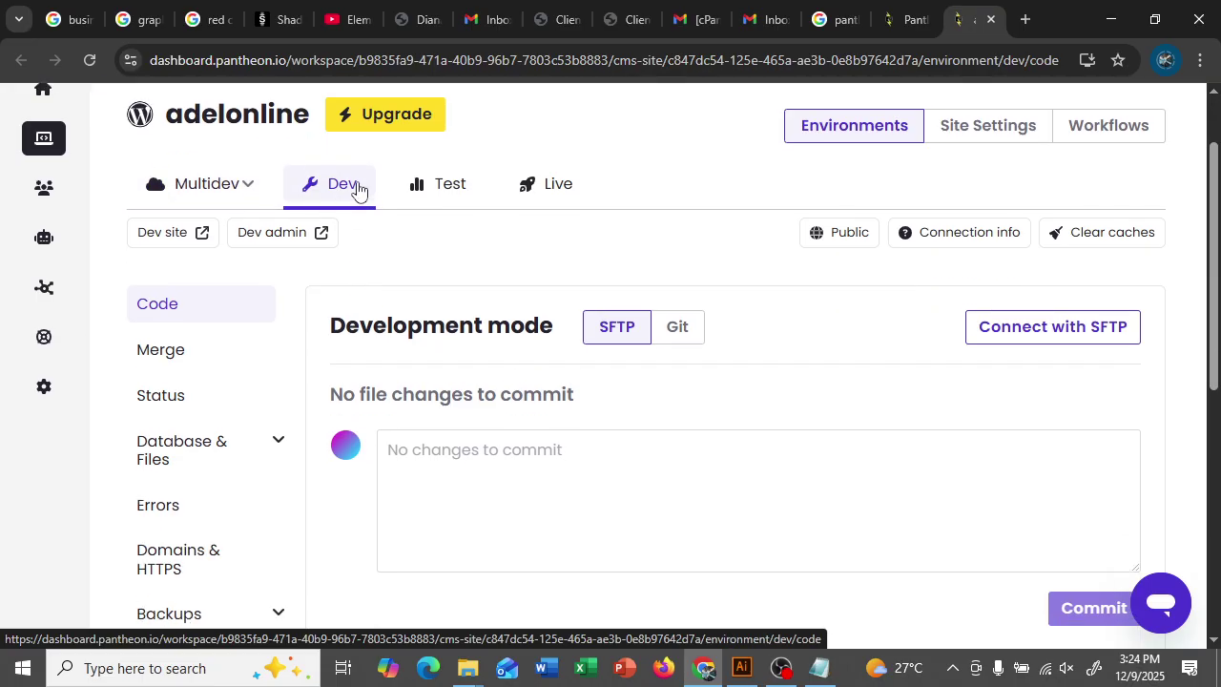
left_click(215, 184)
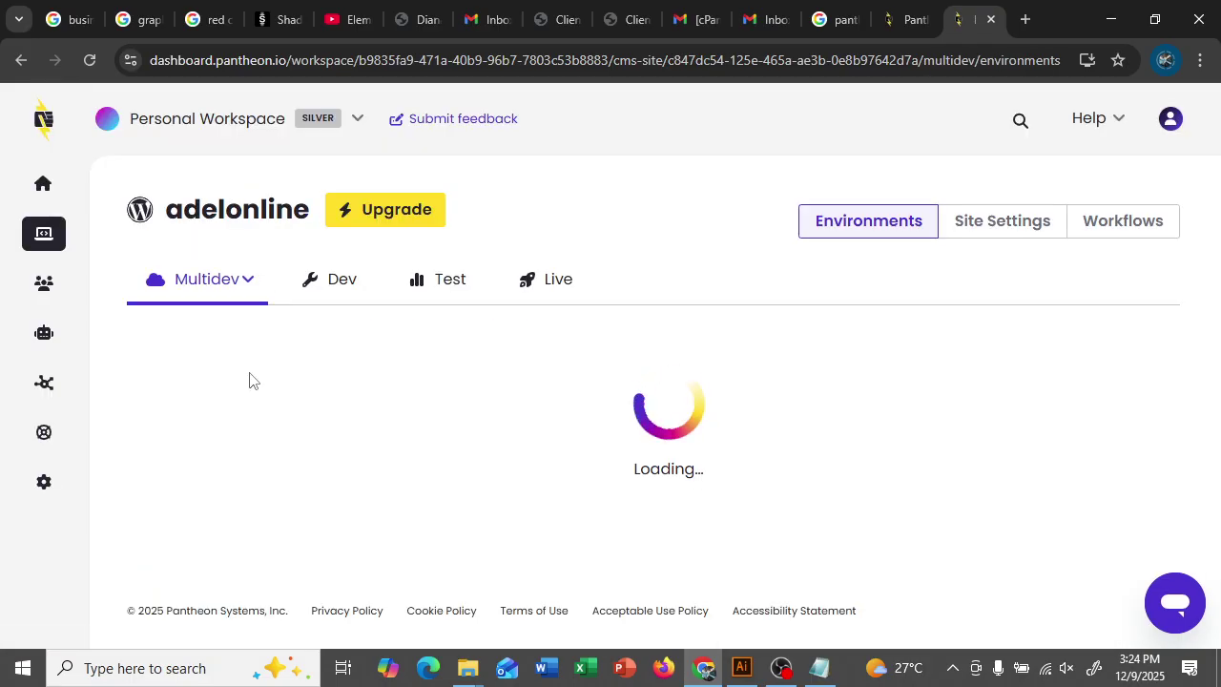
Step: Browse the Test and Live environments, then return to the Dev environment's Code page
left_click(450, 281)
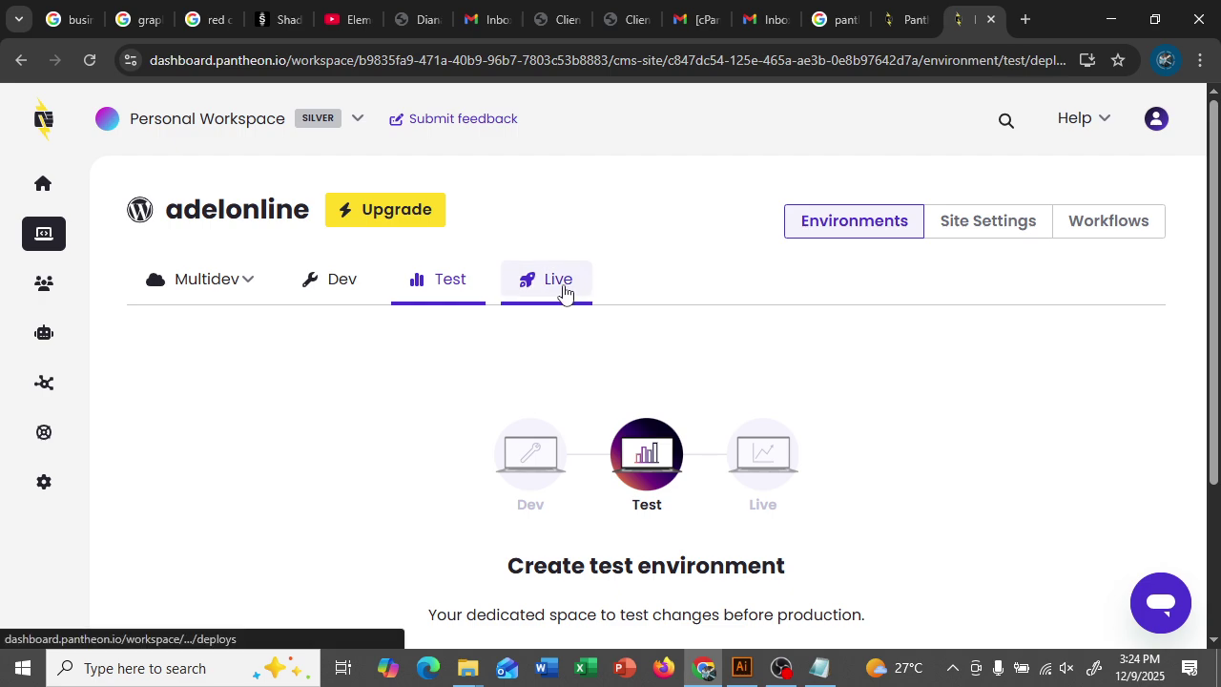
left_click(563, 295)
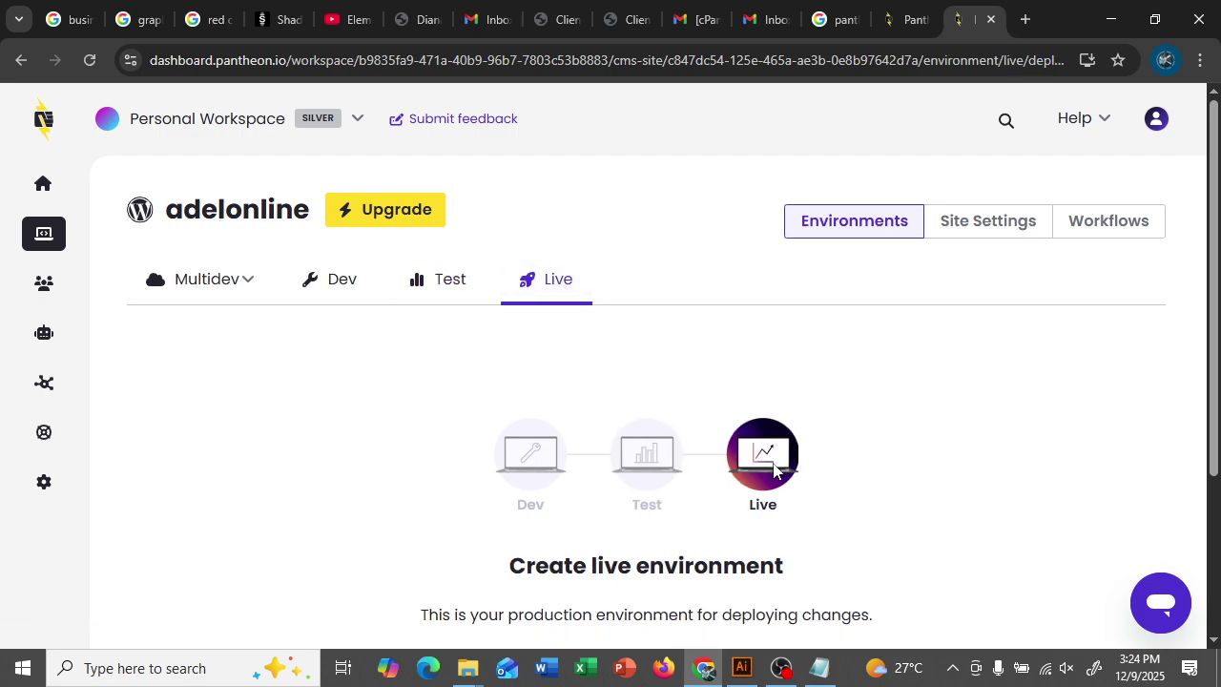
left_click(343, 292)
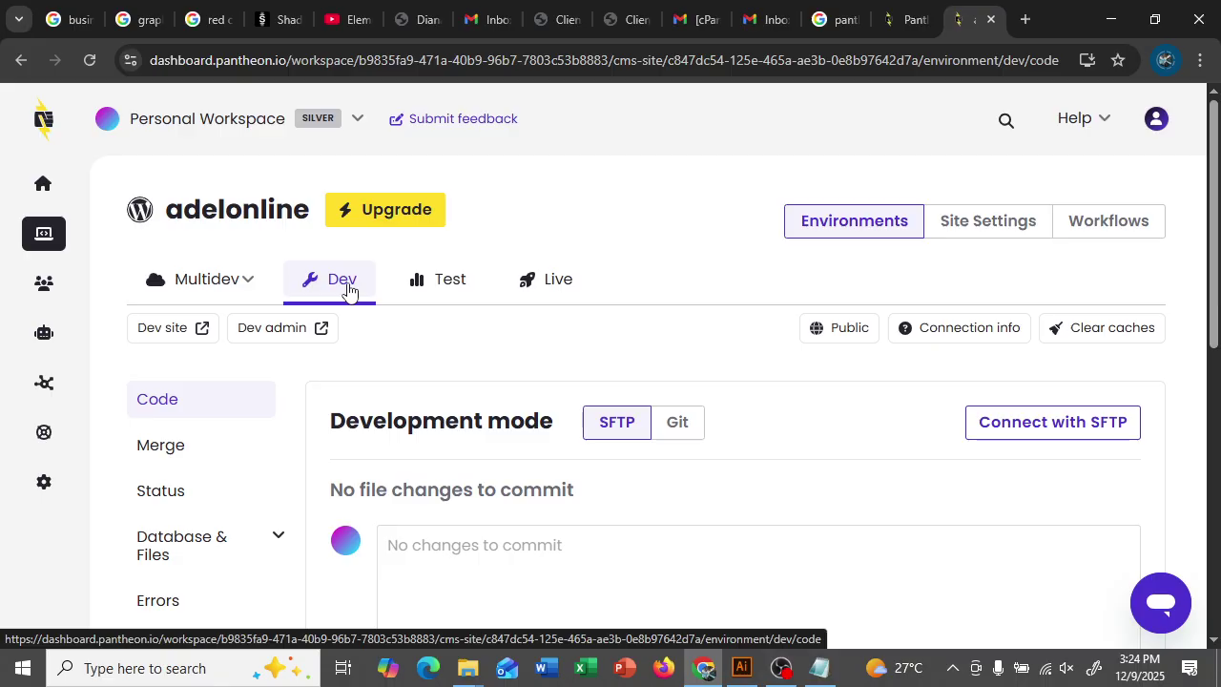
scroll(349, 290, "down", 1)
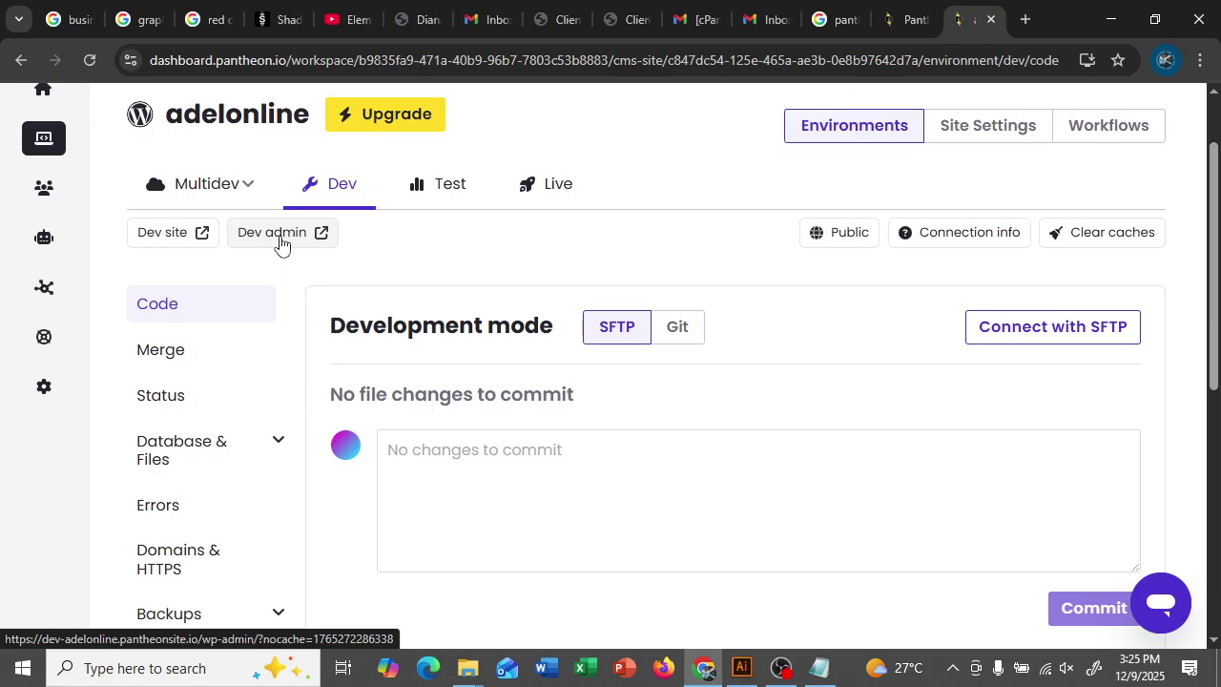
Step: Open the Dev environment's WordPress installer and compare it with the Pantheon dashboard tab
left_click(279, 240)
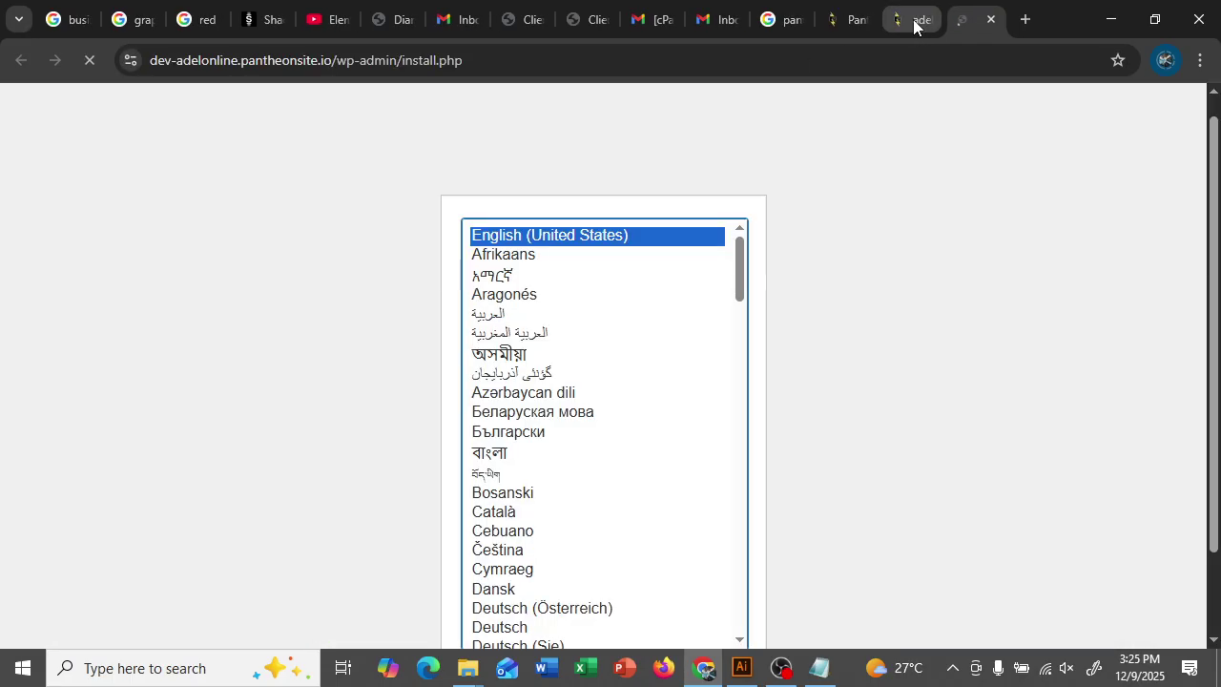
left_click(913, 19)
left_click(970, 22)
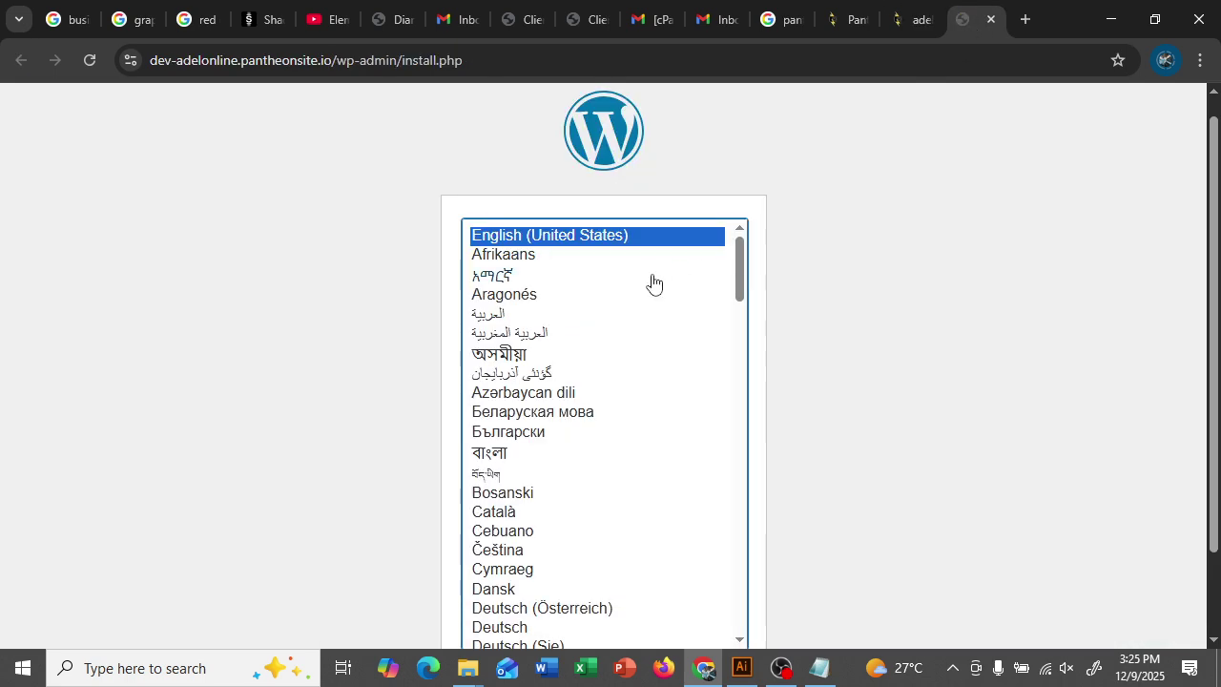
left_click(914, 21)
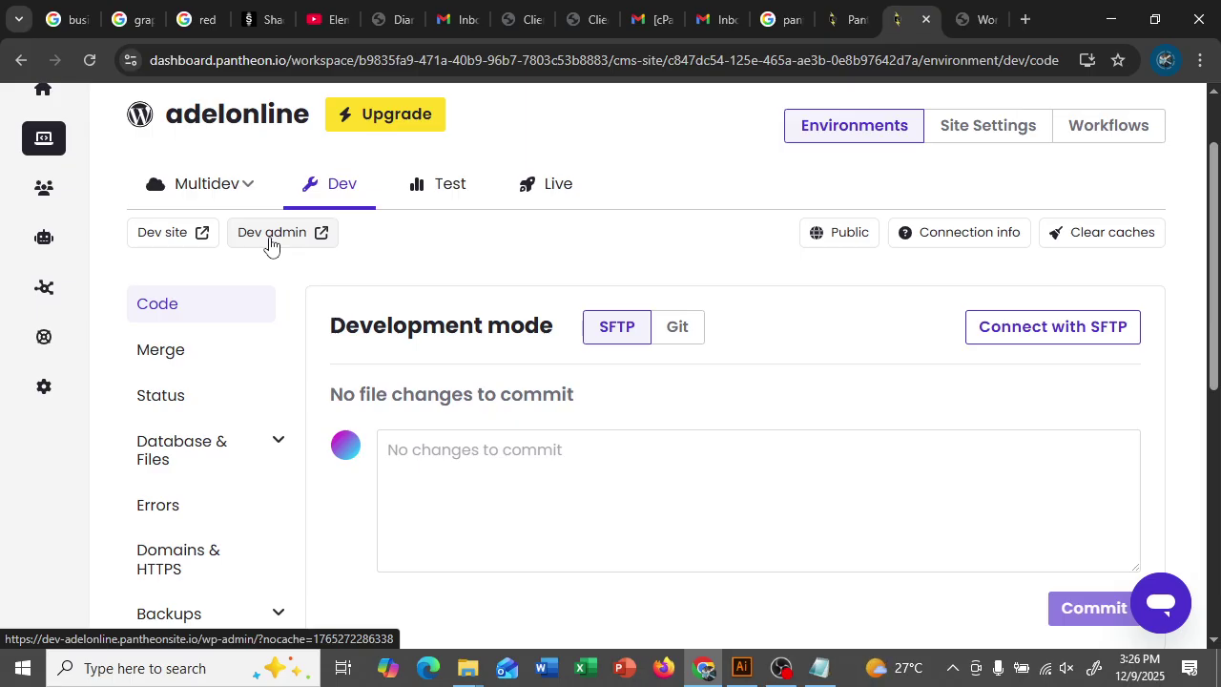
left_click(968, 24)
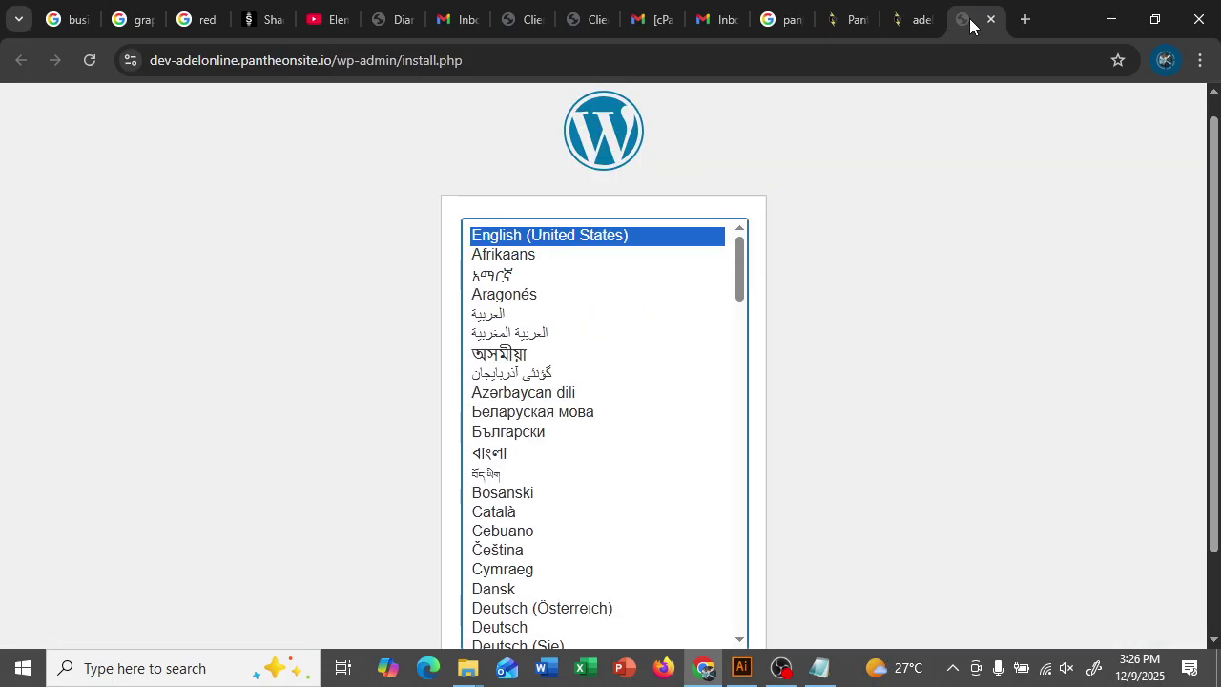
left_click(913, 21)
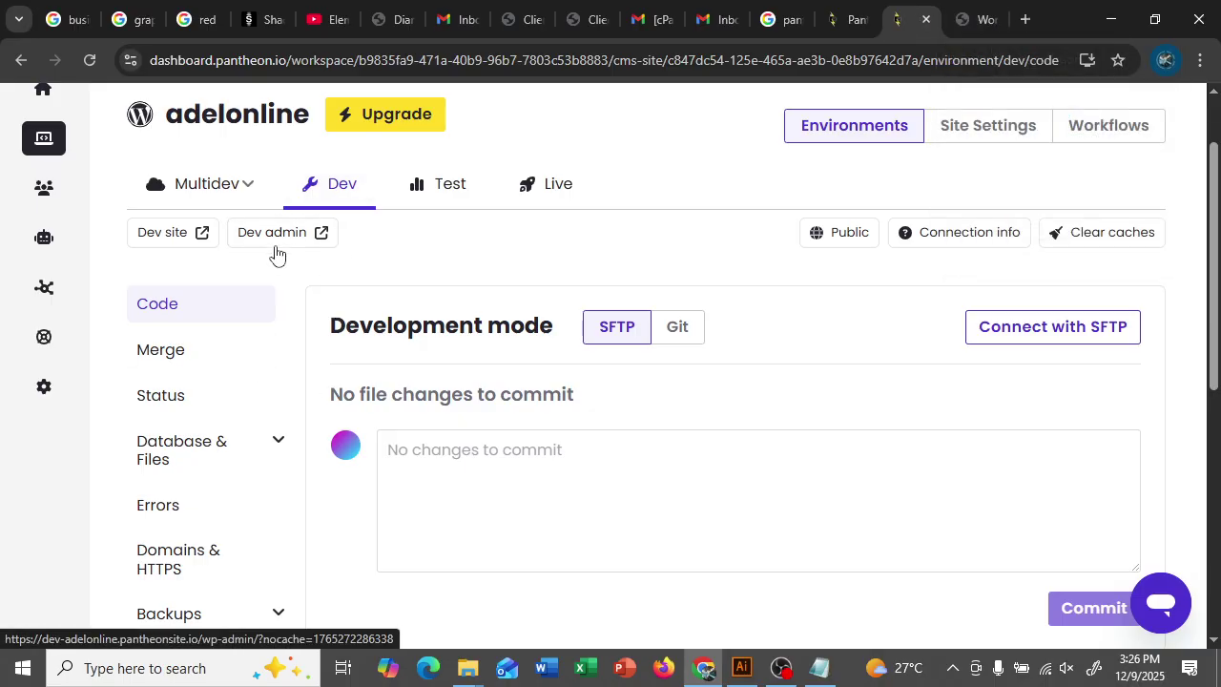
Step: Open the Dev front end, close the duplicate installer tabs, and scroll to the installer's Continue button
left_click(164, 244)
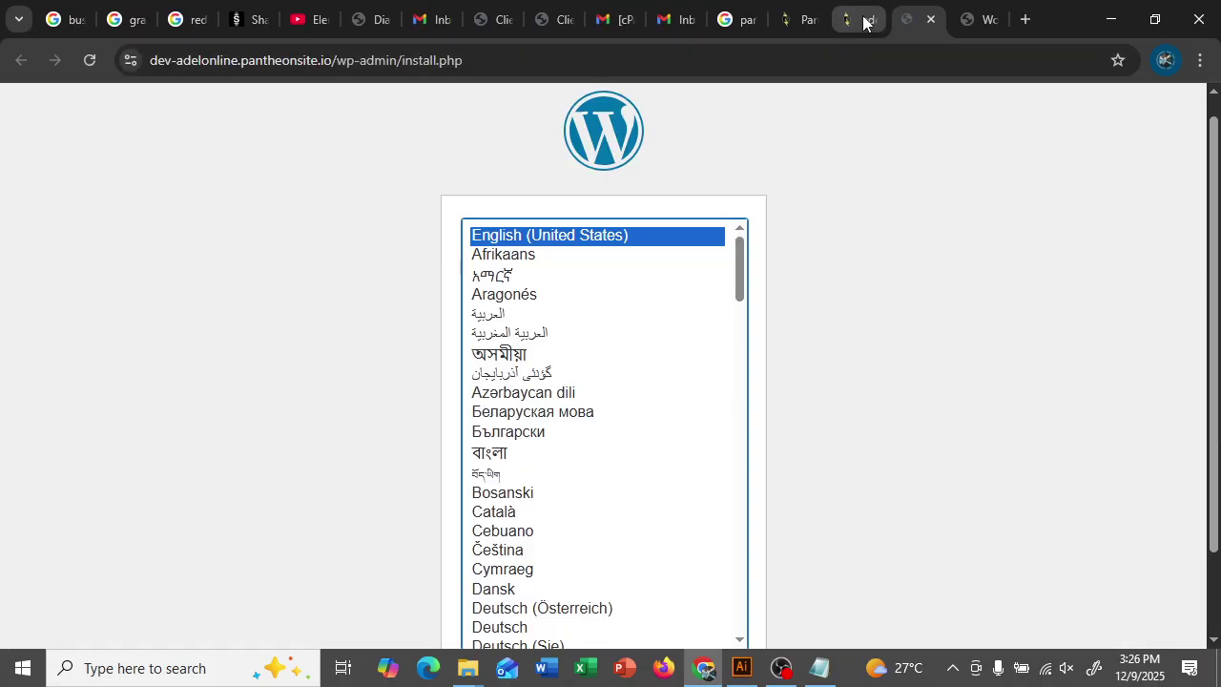
left_click(863, 22)
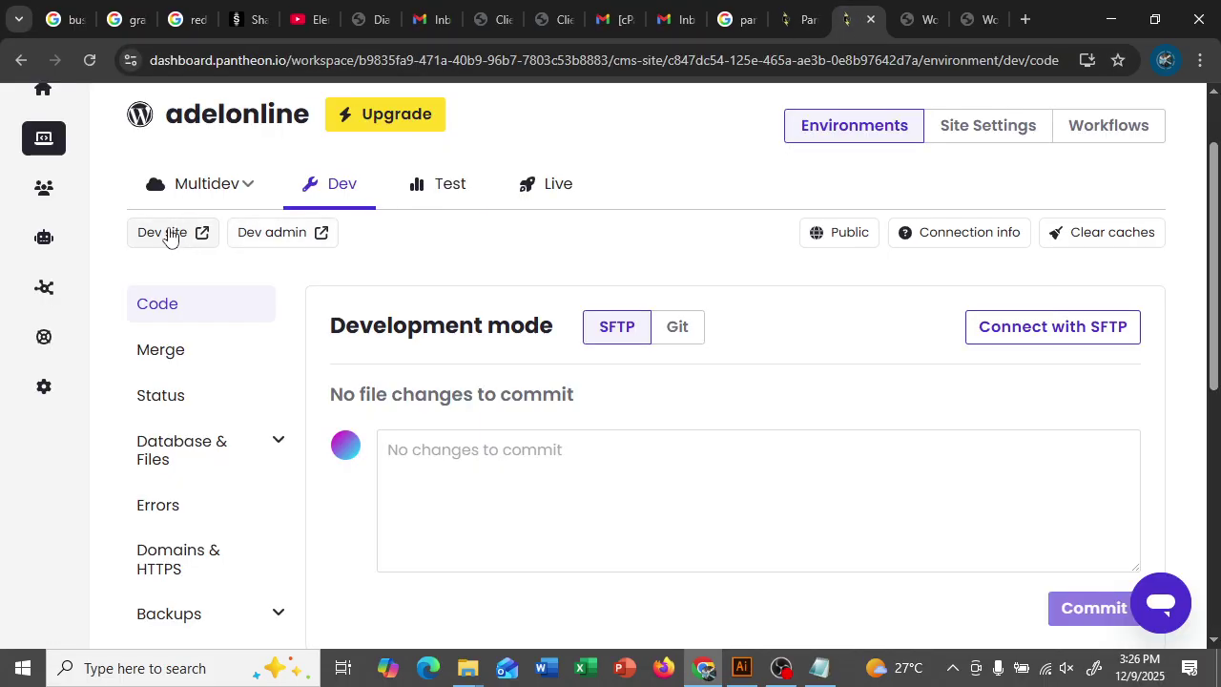
left_click(905, 29)
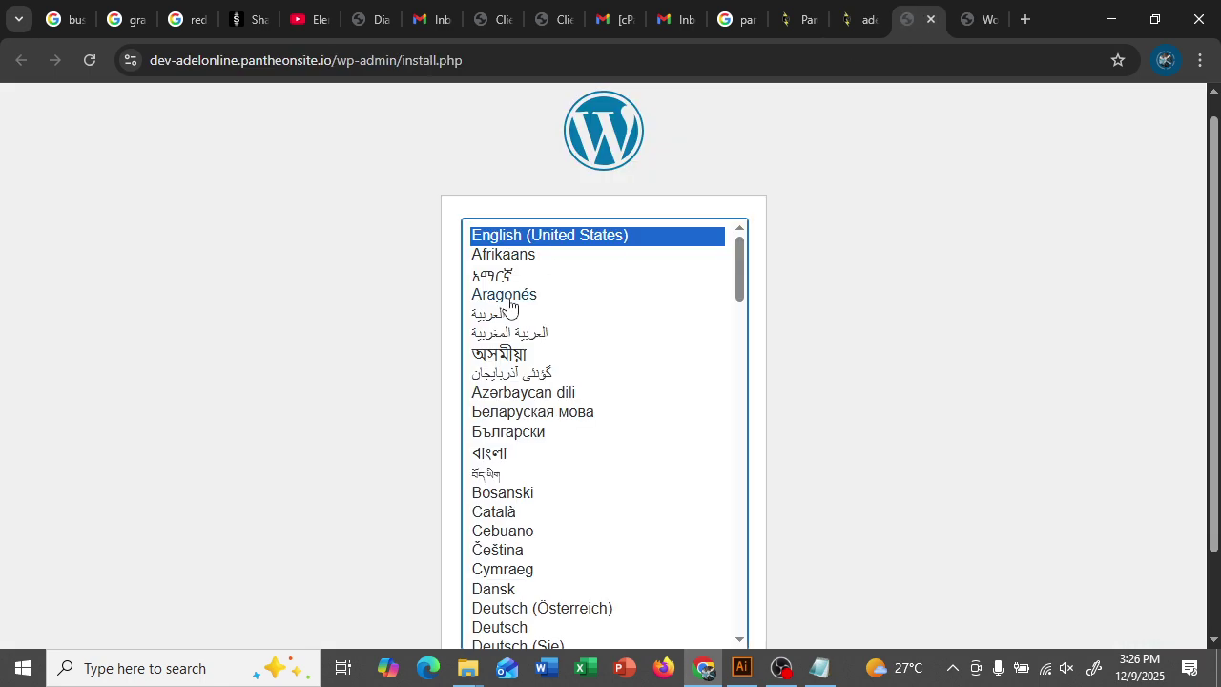
left_click(930, 26)
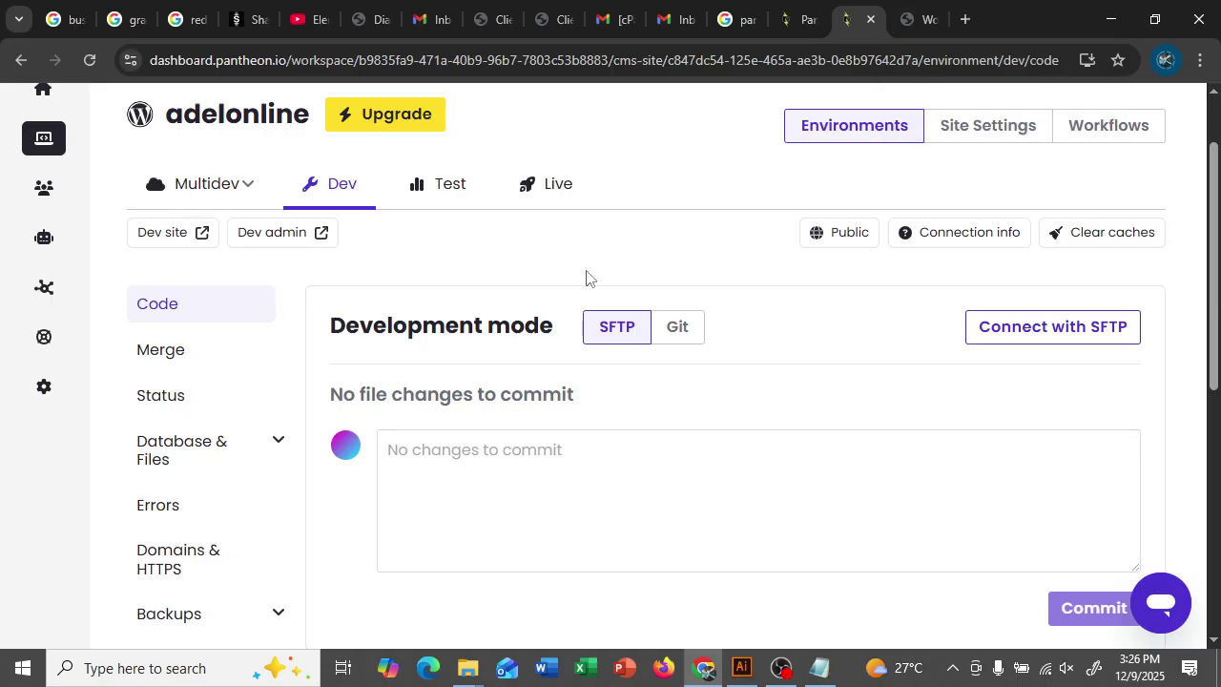
left_click(272, 234)
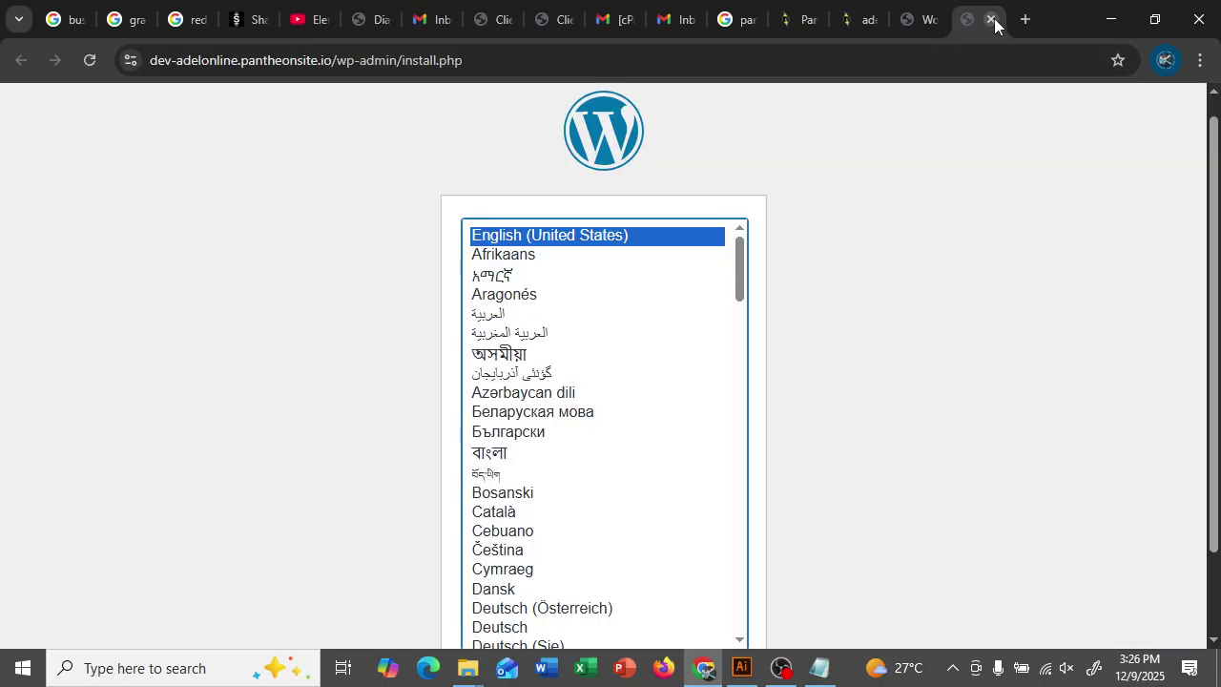
left_click(995, 23)
scroll(830, 218, "down", 1)
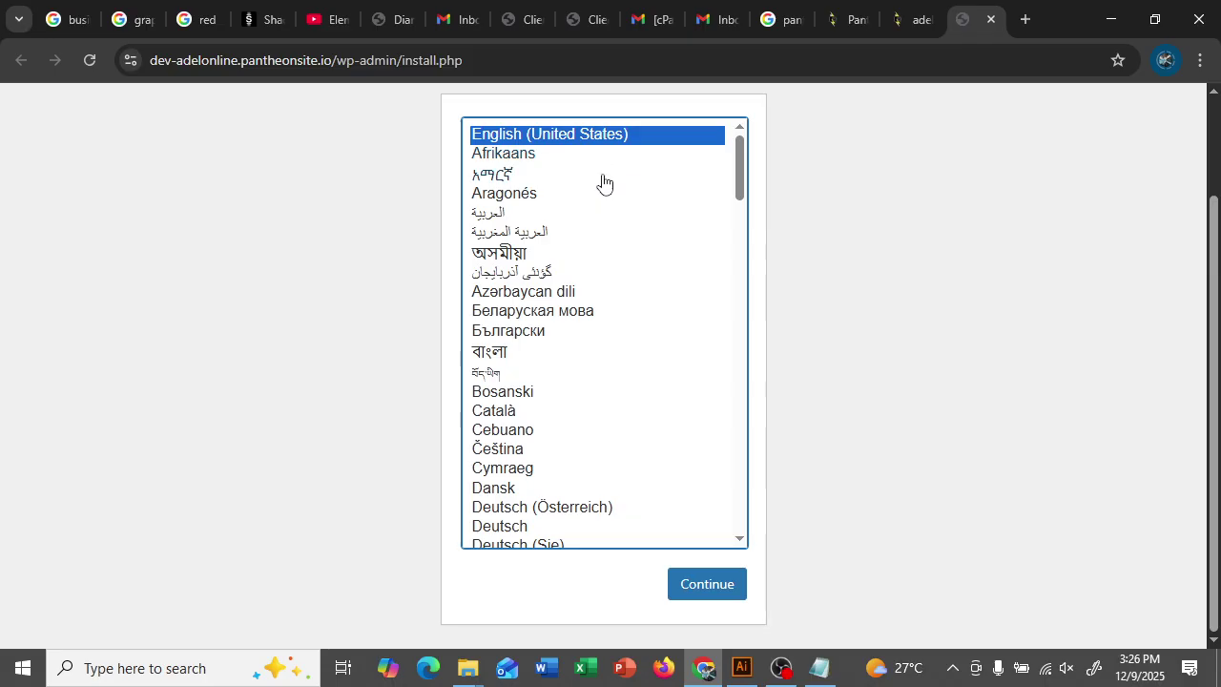
scroll(599, 188, "down", 3)
Step: Continue past the language screen with English and check the installer's web address
left_click(718, 598)
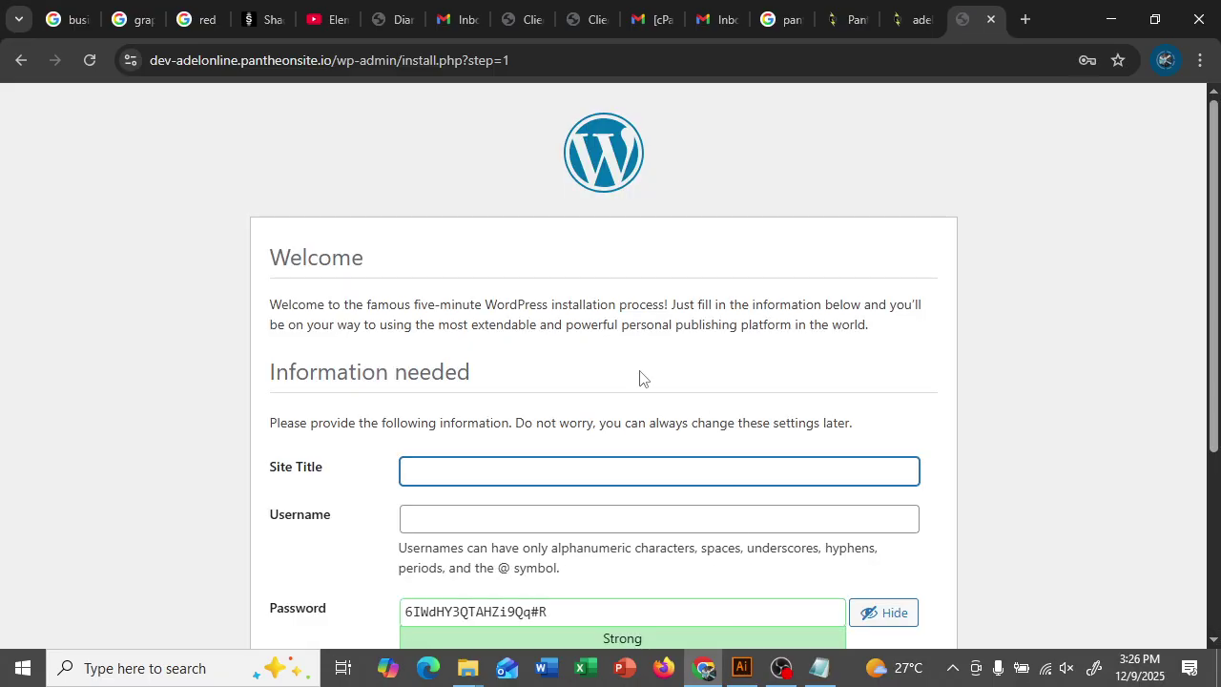
scroll(548, 405, "down", 1)
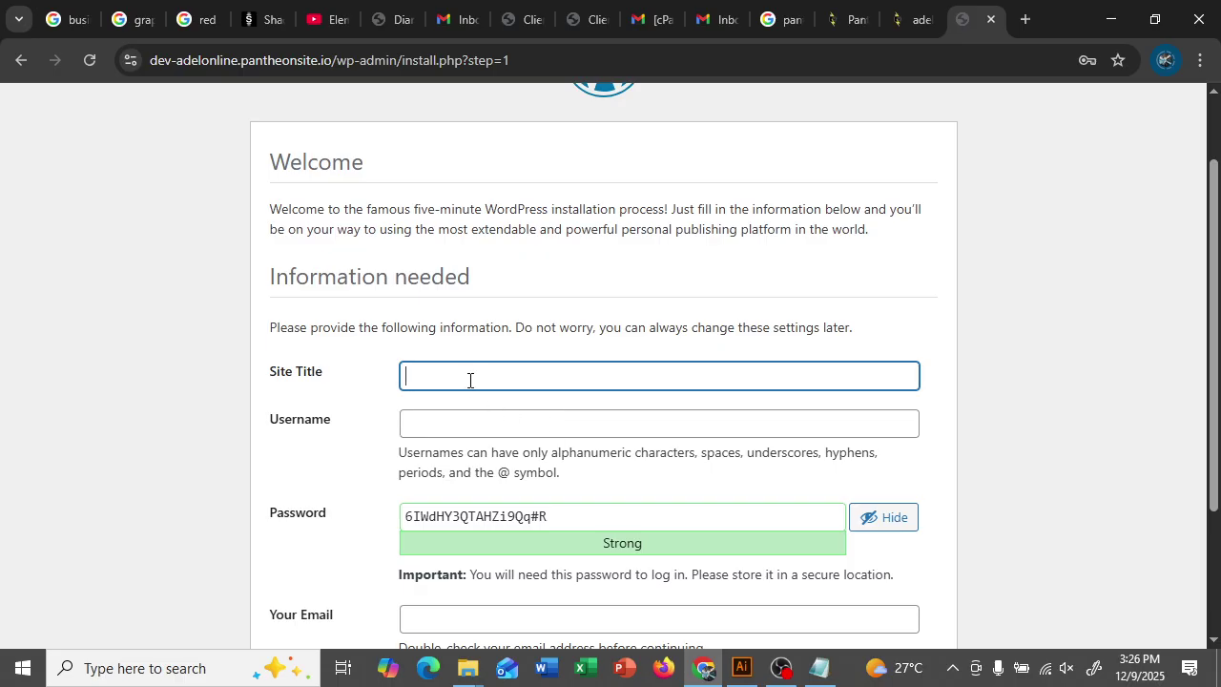
left_click(706, 54)
left_click(599, 70)
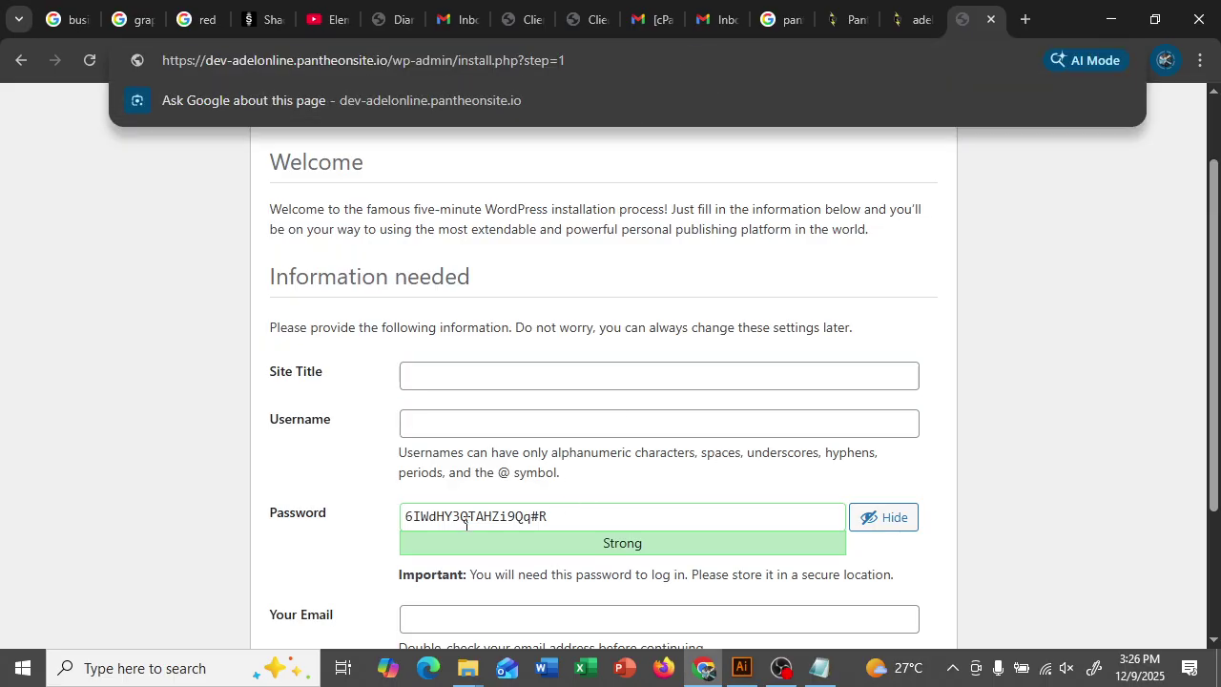
Step: Enter 'Adel Online' as the site title and fill in an admin username
left_click(474, 388)
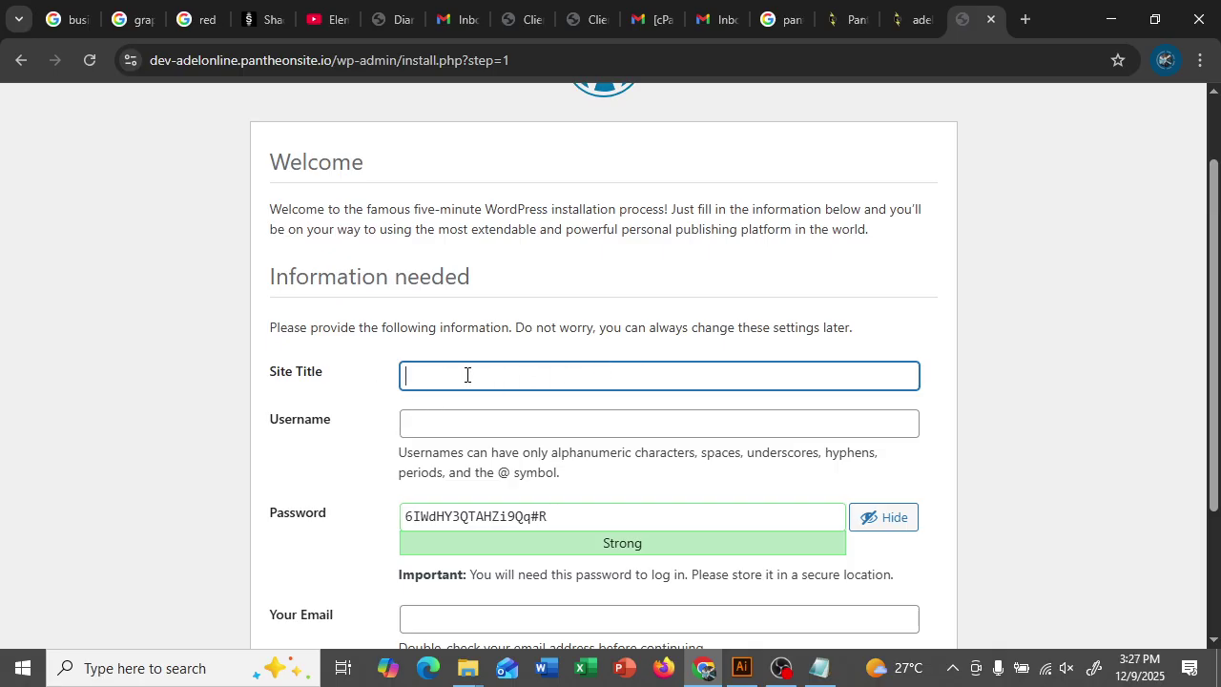
type("Adel Online")
left_click(489, 428)
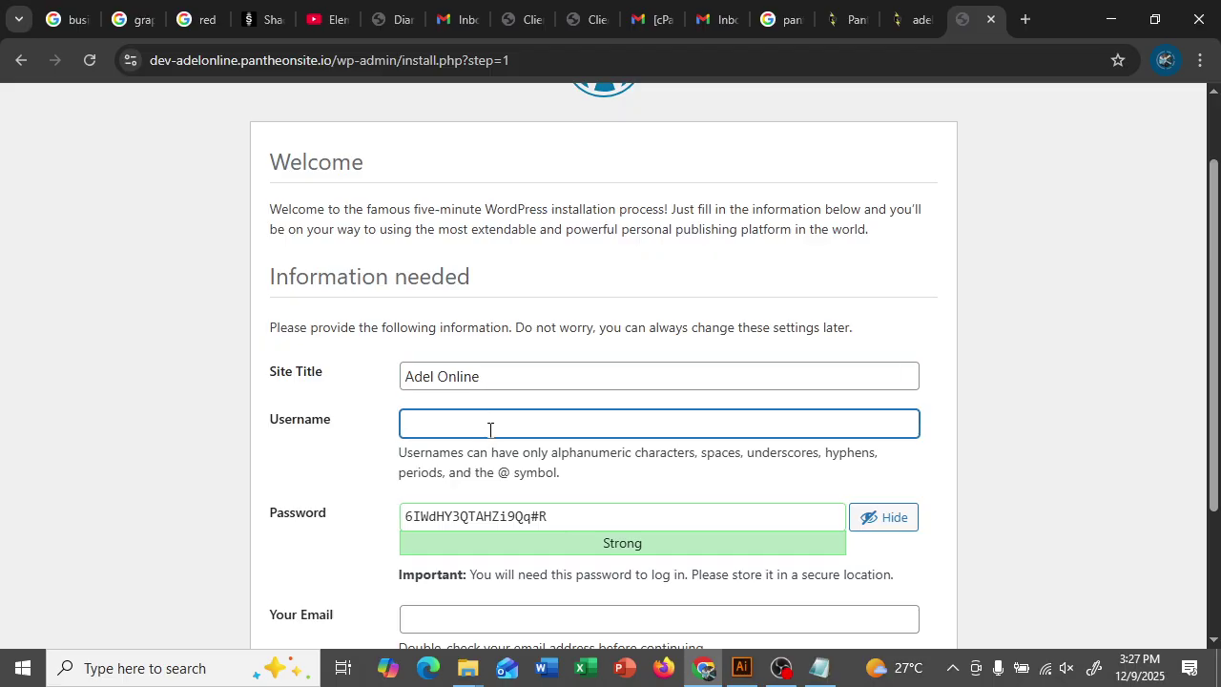
scroll(467, 445, "down", 2)
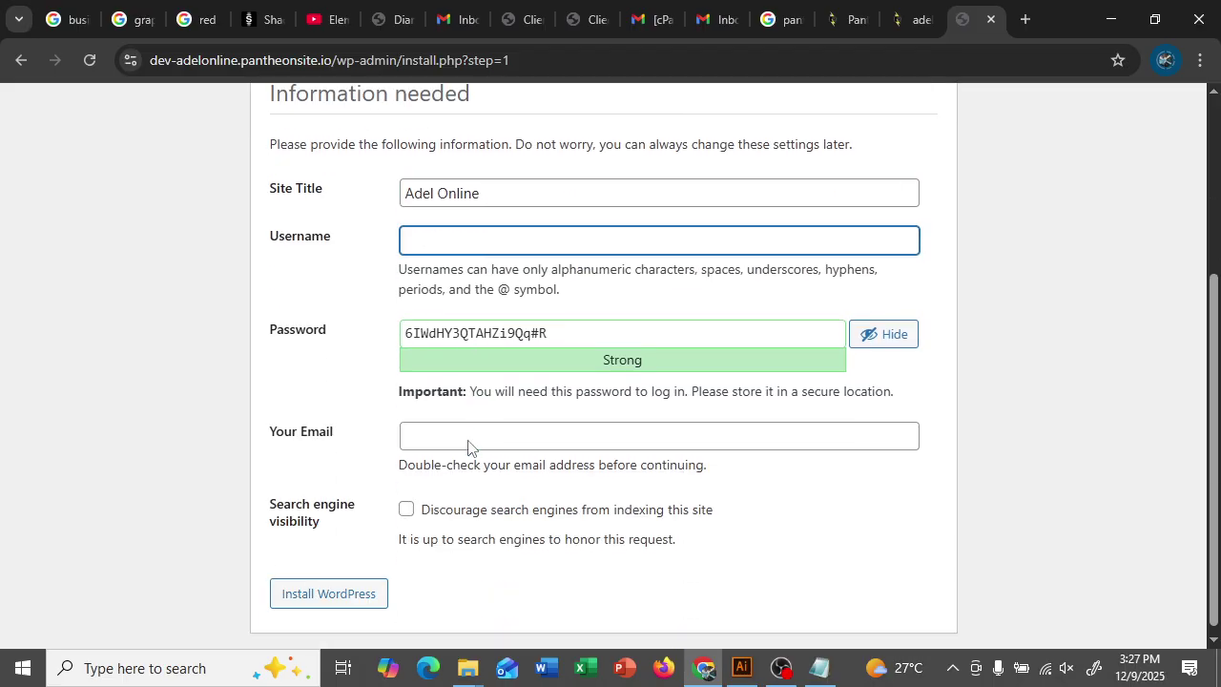
scroll(514, 229, "up", 3)
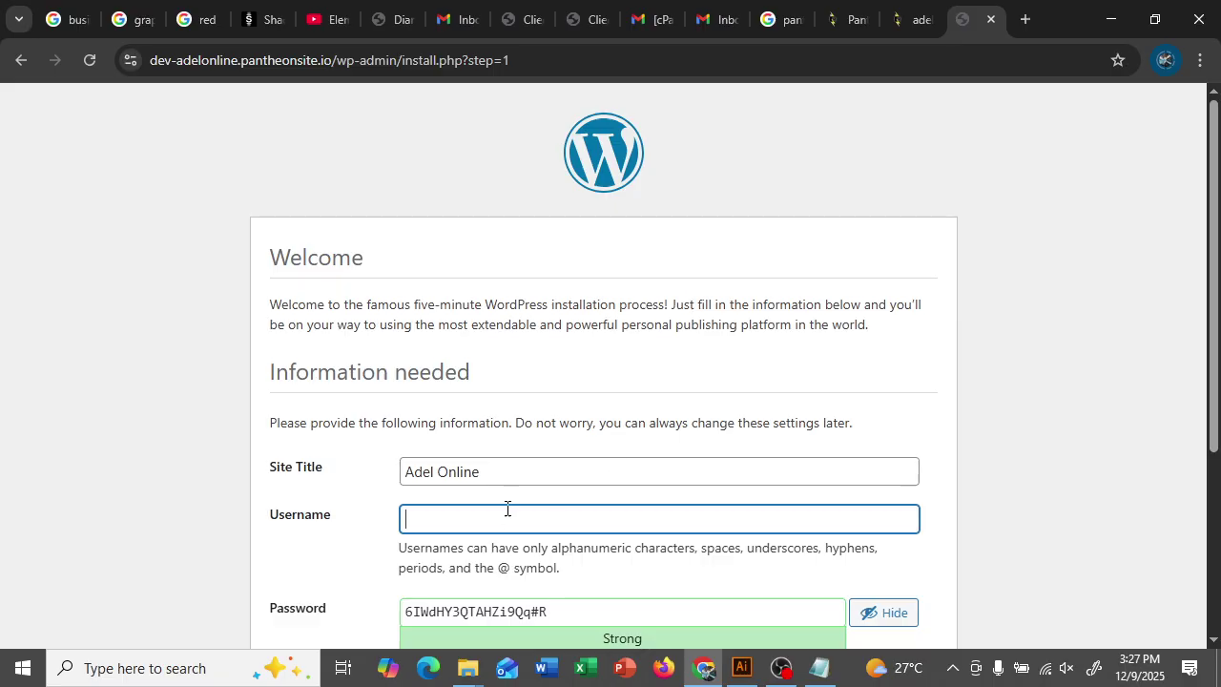
scroll(507, 498, "down", 1)
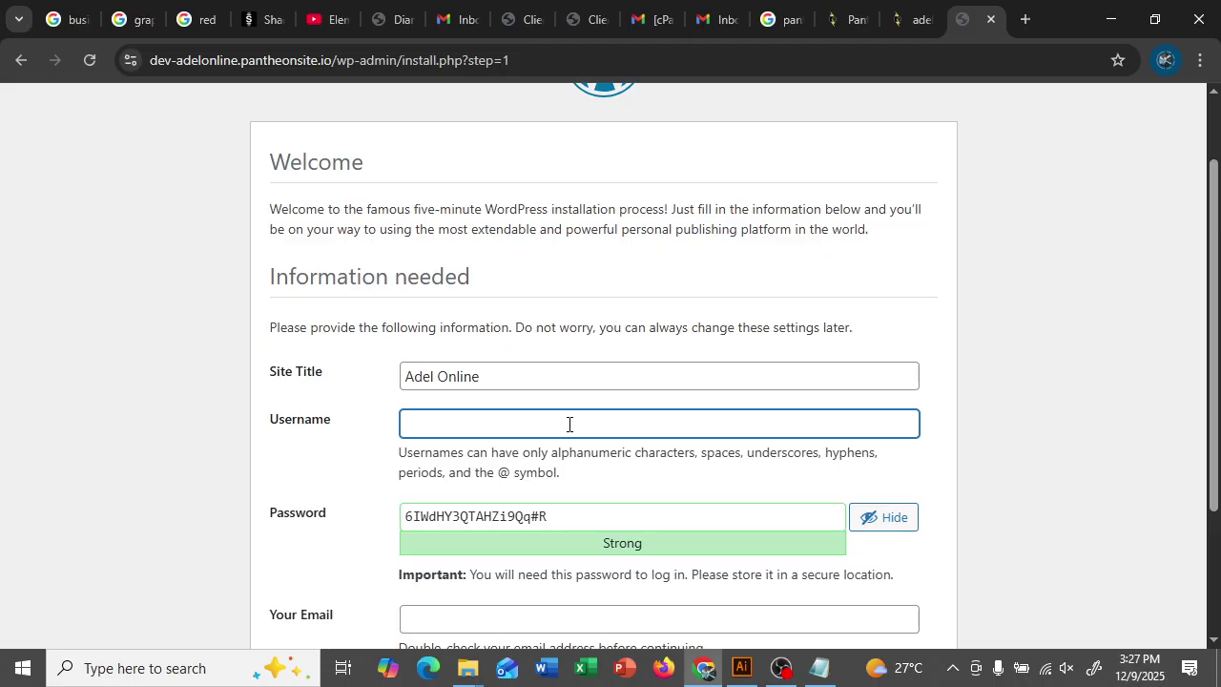
type("adel")
type("4206")
scroll(537, 448, "down", 2)
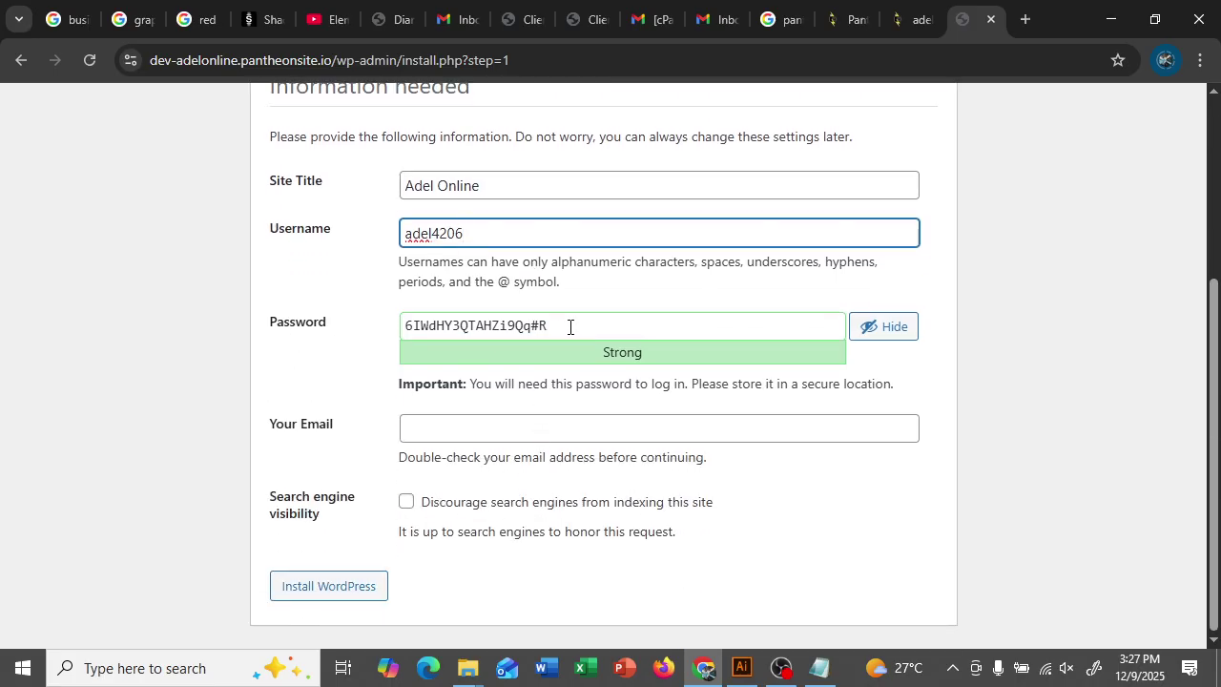
Step: Delete the generated password from the Password field, dismissing the browser popups
left_click_drag(569, 327, 199, 294)
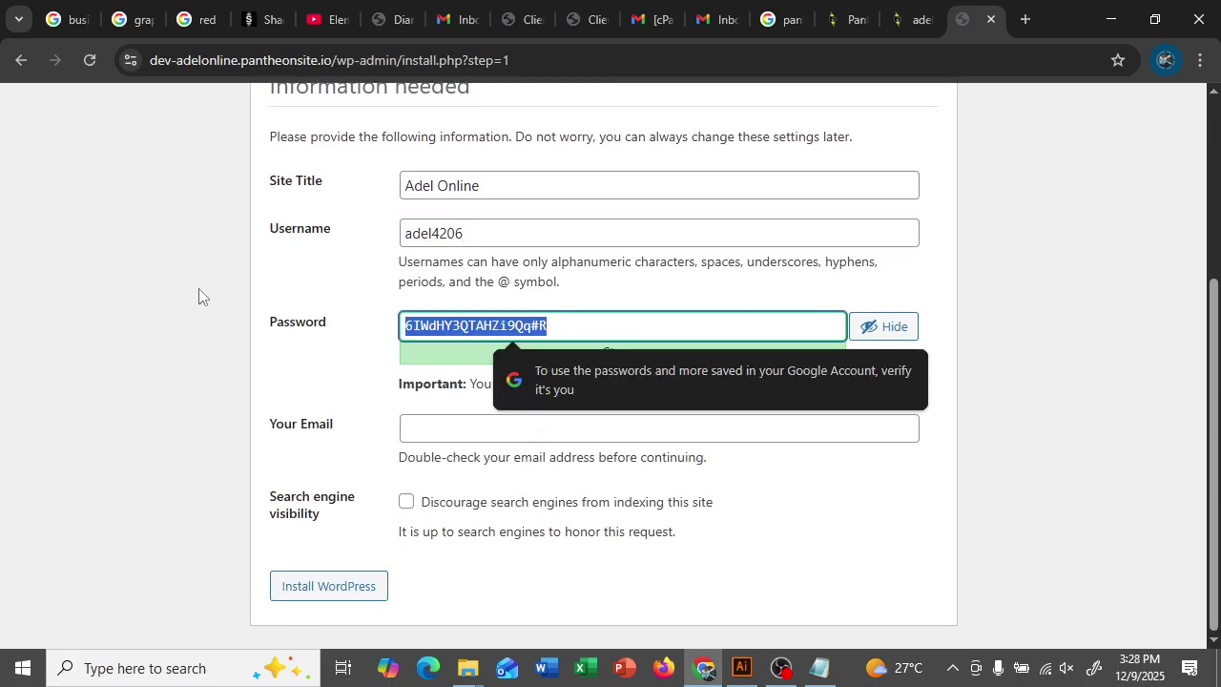
left_click(924, 537)
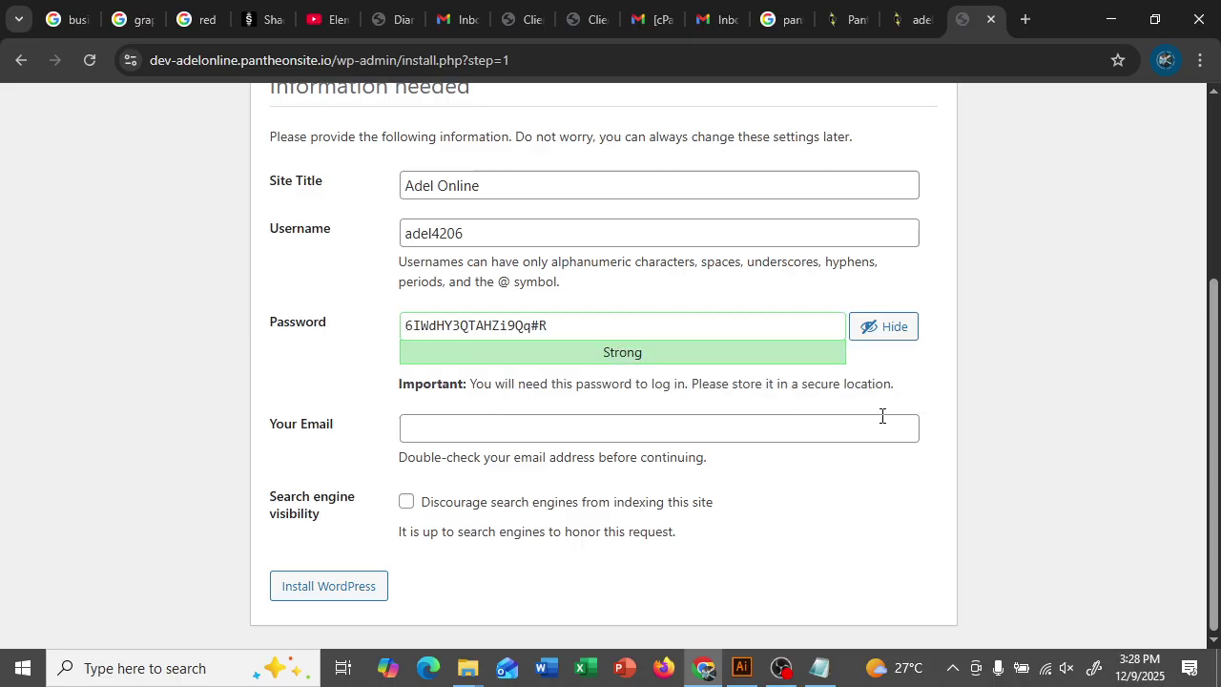
left_click(902, 334)
left_click(902, 334)
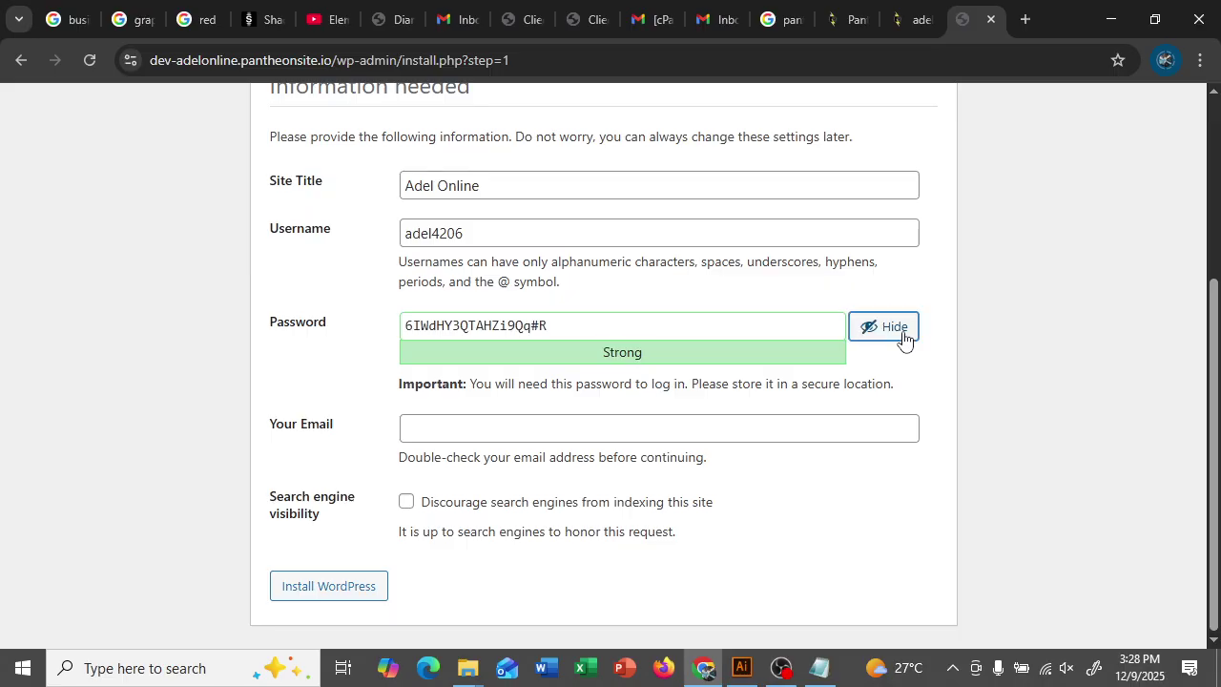
left_click(903, 334)
left_click_drag(623, 330, 158, 349)
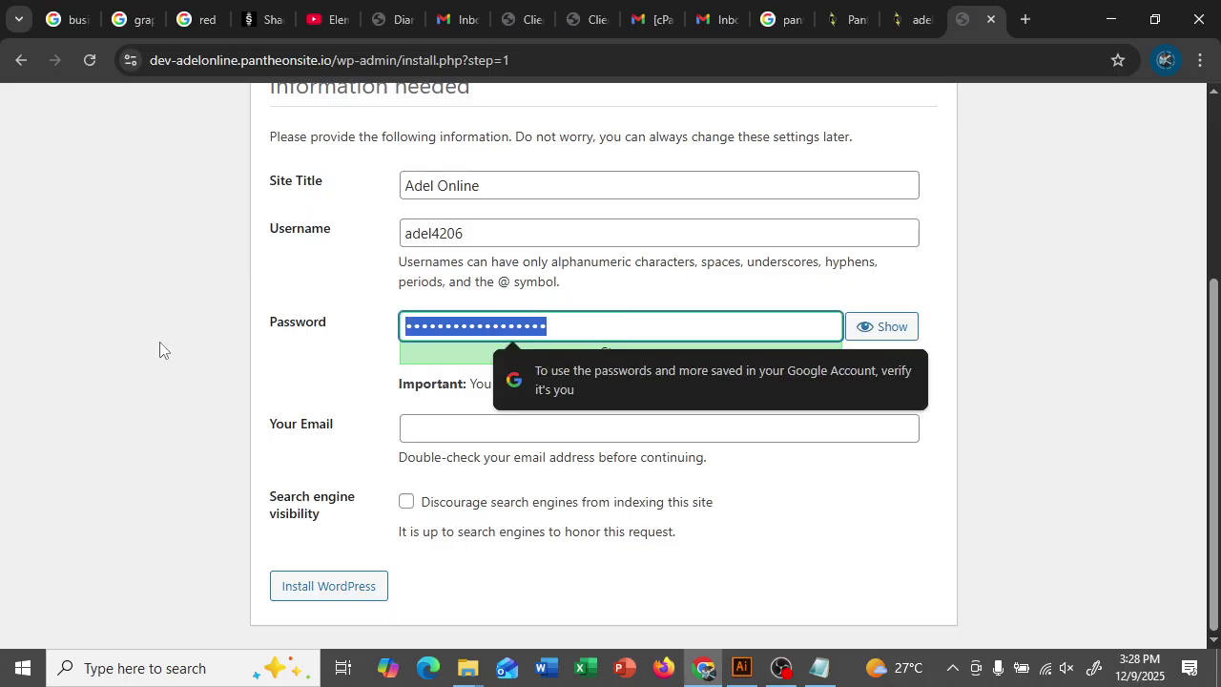
key("BackSpace")
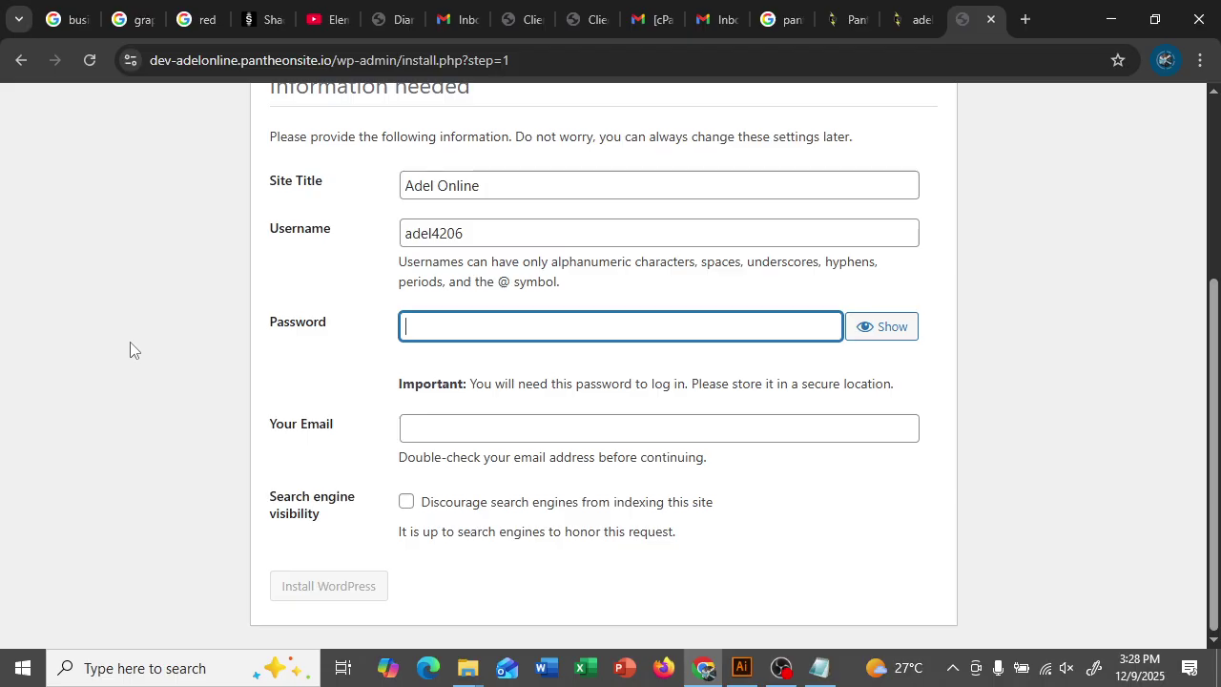
left_click(897, 329)
left_click(739, 326)
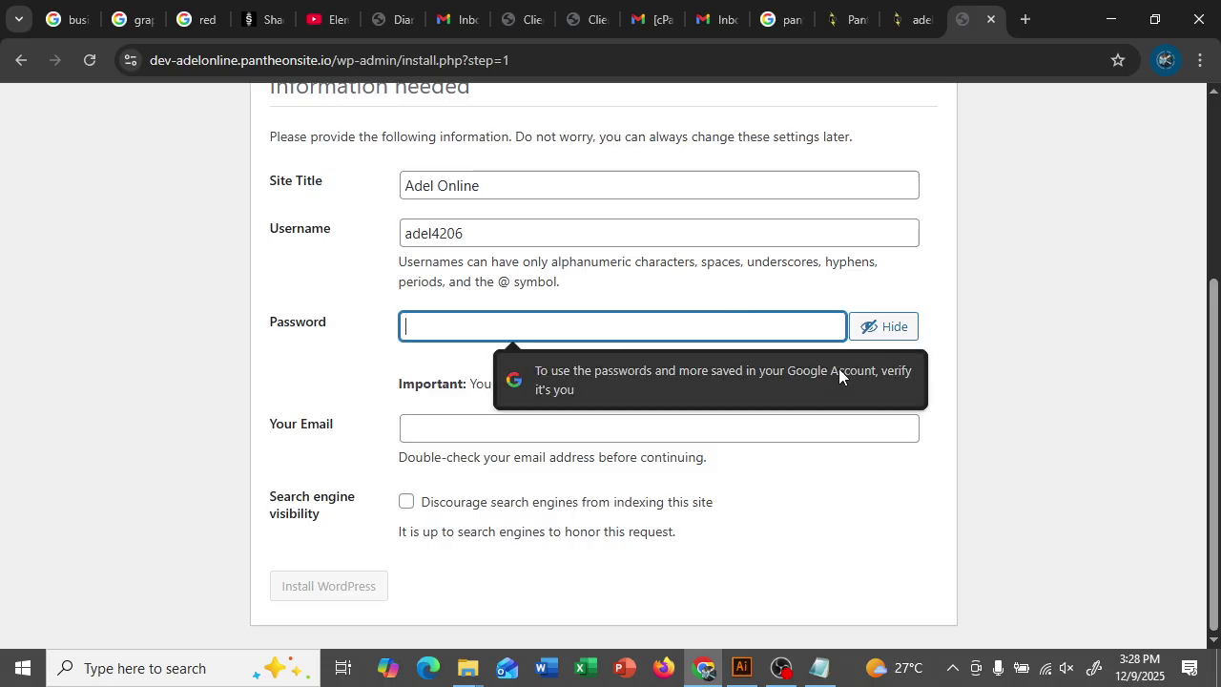
left_click(480, 600)
left_click(498, 322)
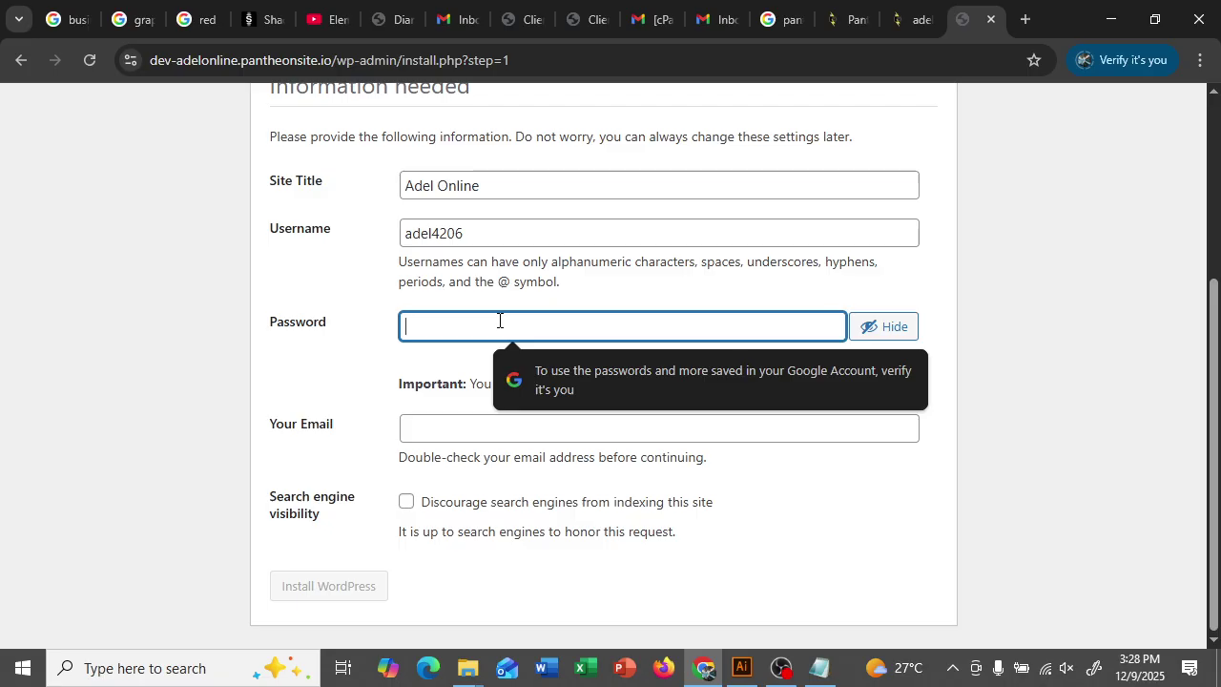
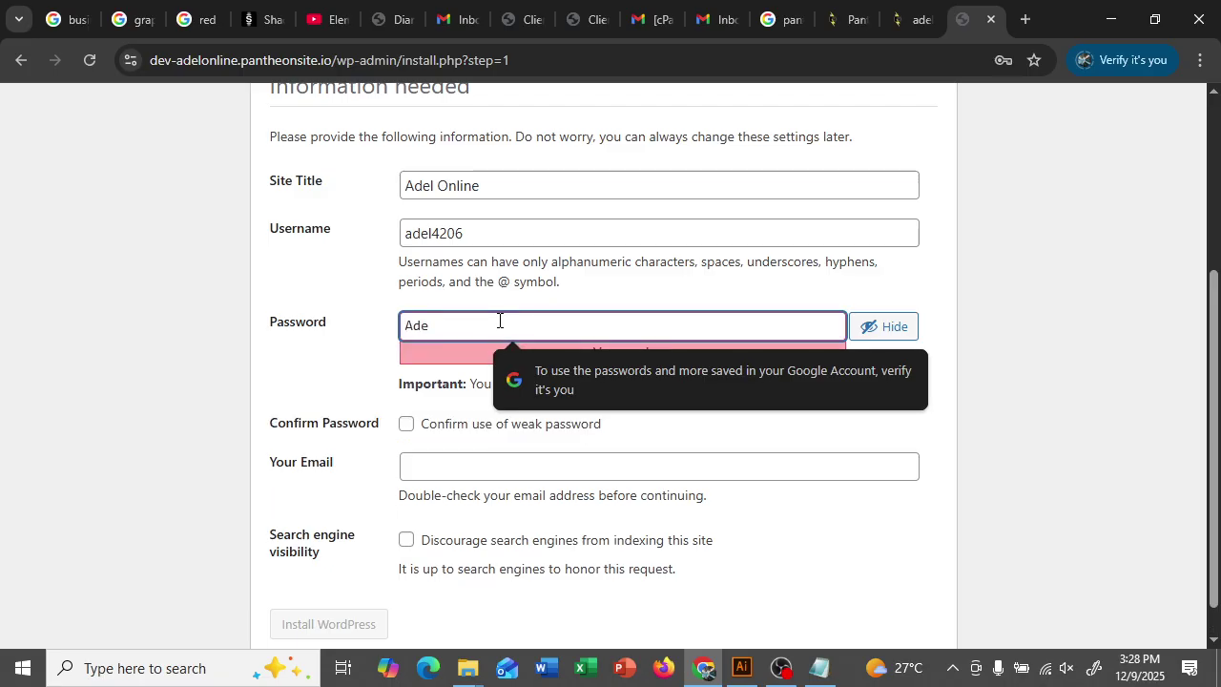
Step: Start typing a new admin password, dismissing the account verification bubble
left_click(880, 329)
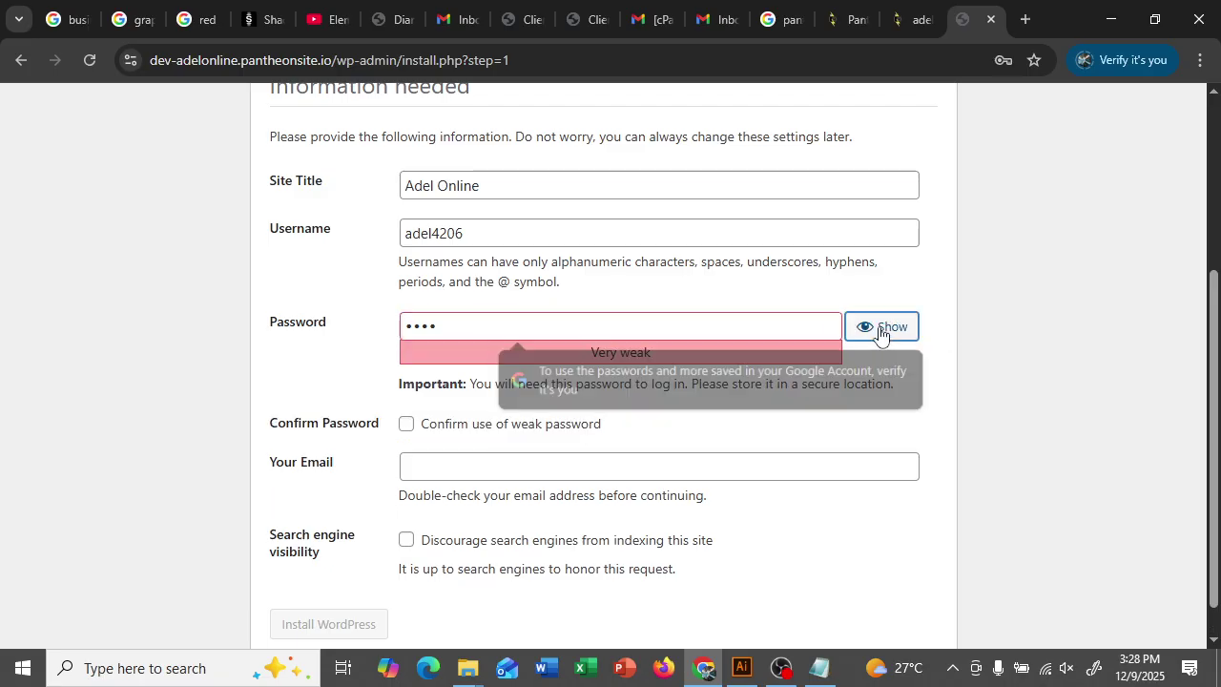
left_click(464, 326)
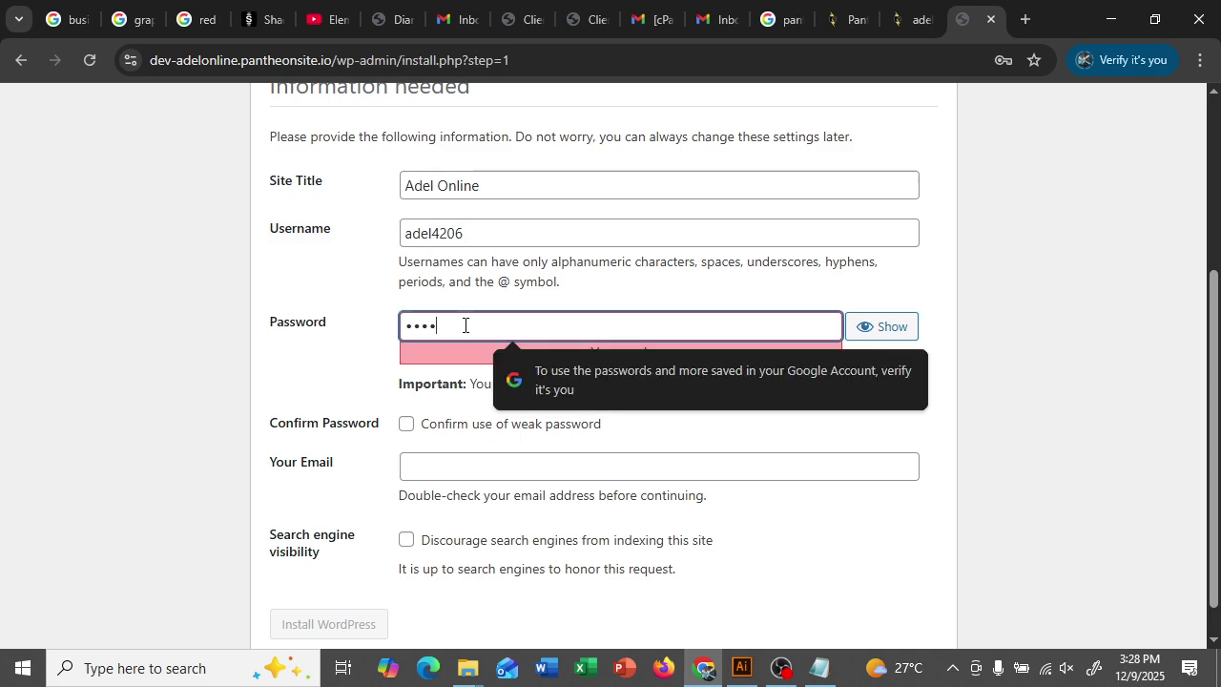
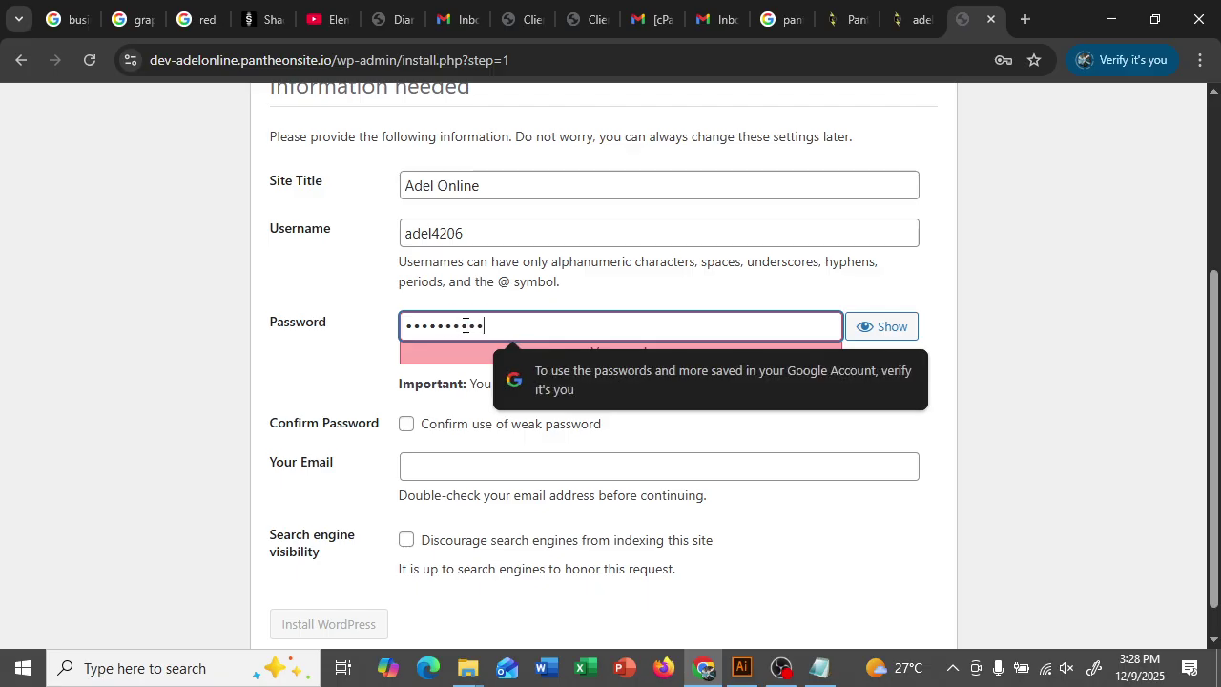
left_click(987, 401)
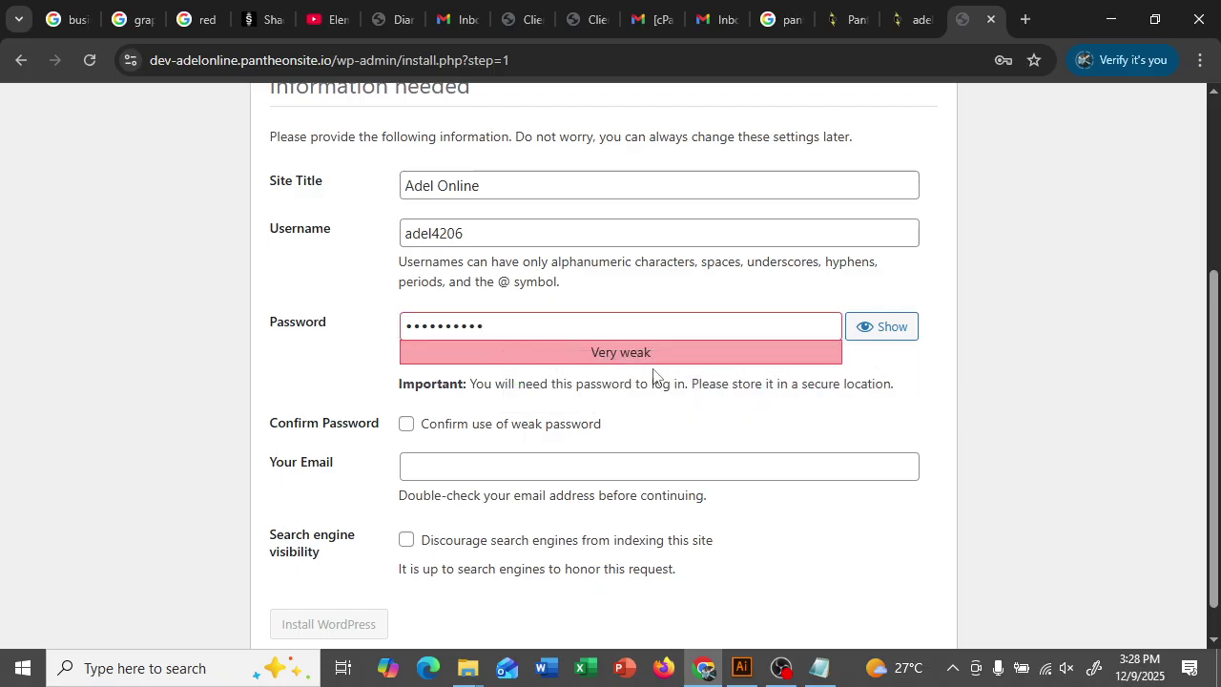
left_click(512, 333)
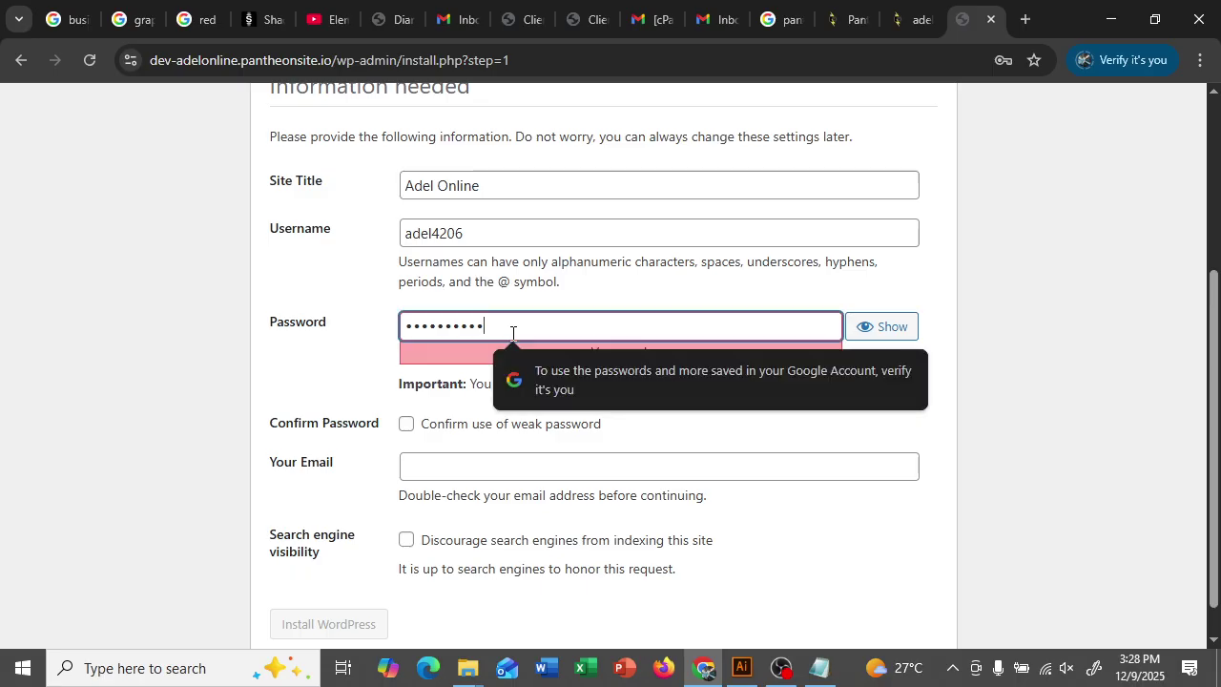
Step: Erase and retype the admin password several times
key("BackSpace")
key("BackSpace")
key("BackSpace")
key("BackSpace")
key("BackSpace")
key("BackSpace")
key("BackSpace")
key("BackSpace")
key("BackSpace")
key("BackSpace")
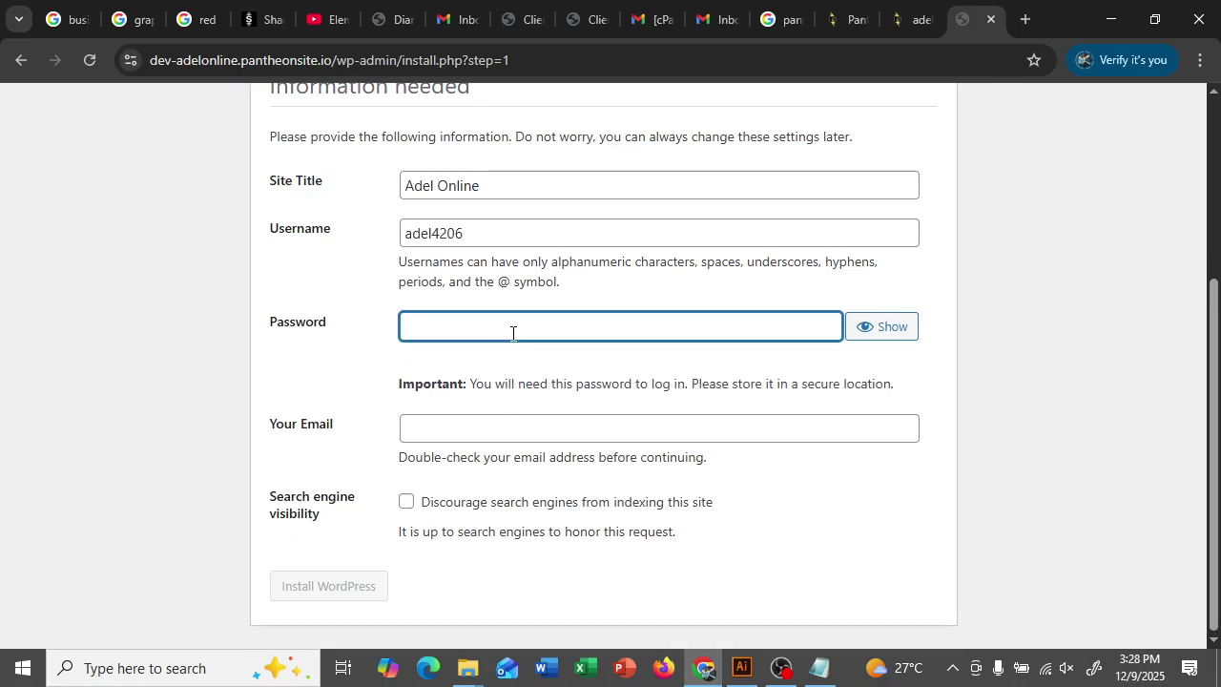
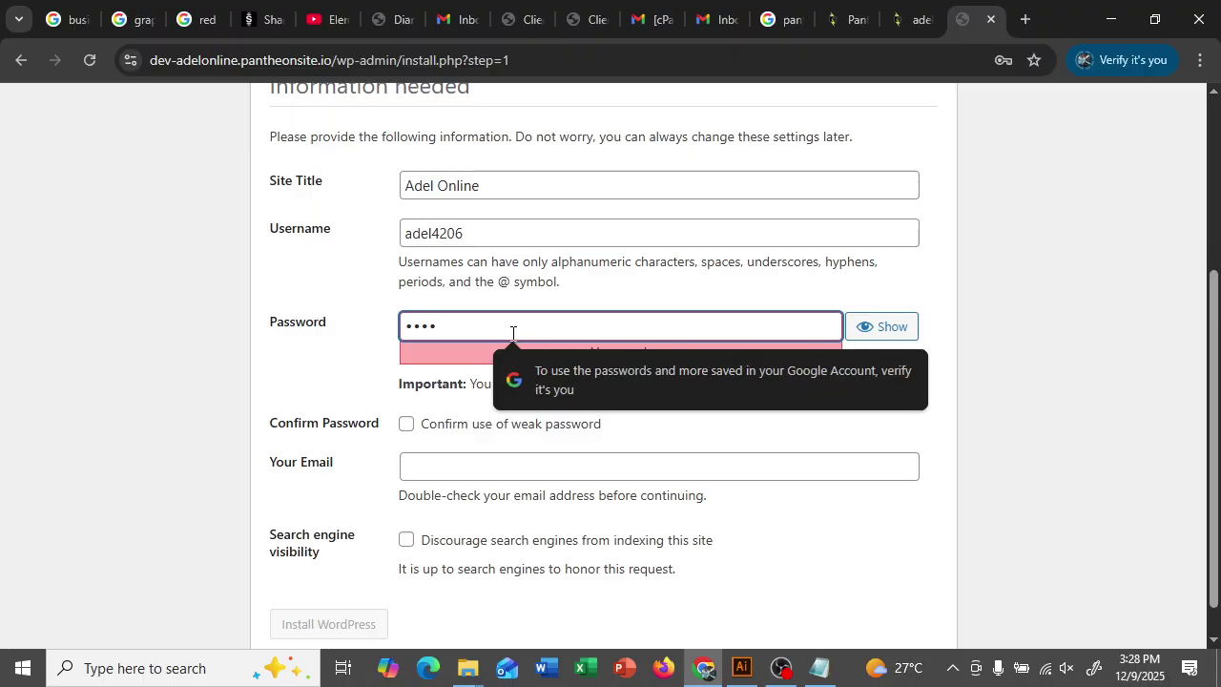
key("BackSpace")
key("BackSpace")
key("BackSpace")
key("BackSpace")
key("BackSpace")
key("BackSpace")
key("BackSpace")
key("BackSpace")
key("BackSpace")
key("BackSpace")
key("BackSpace")
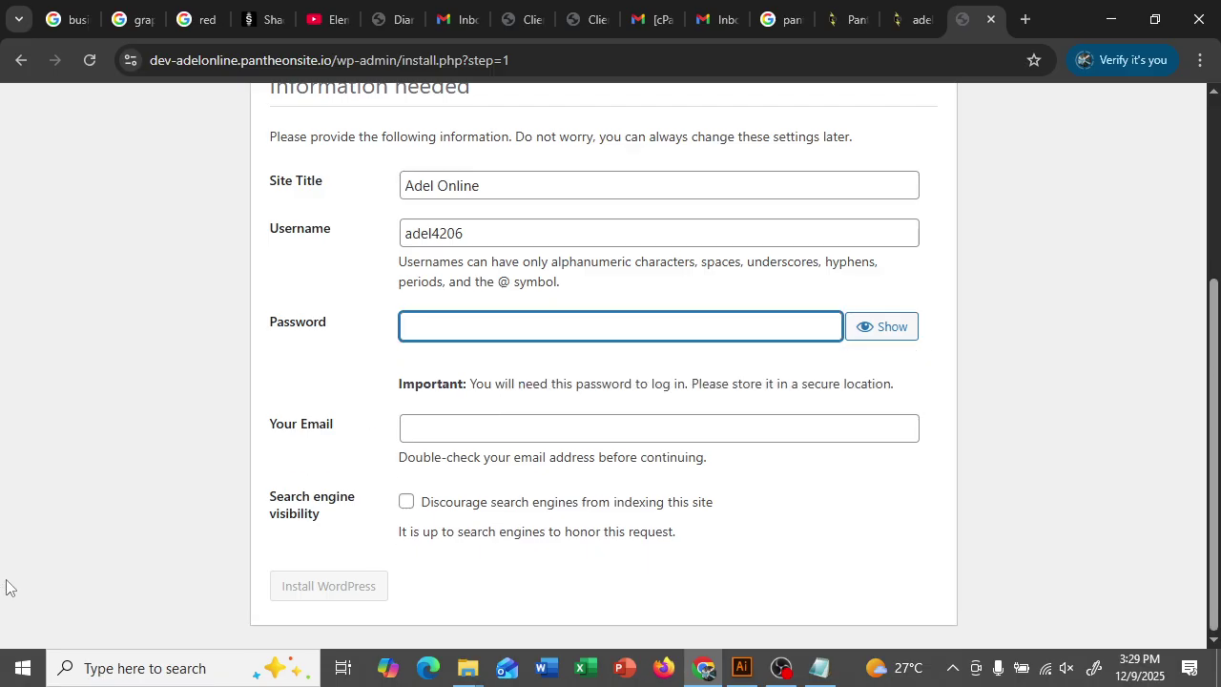
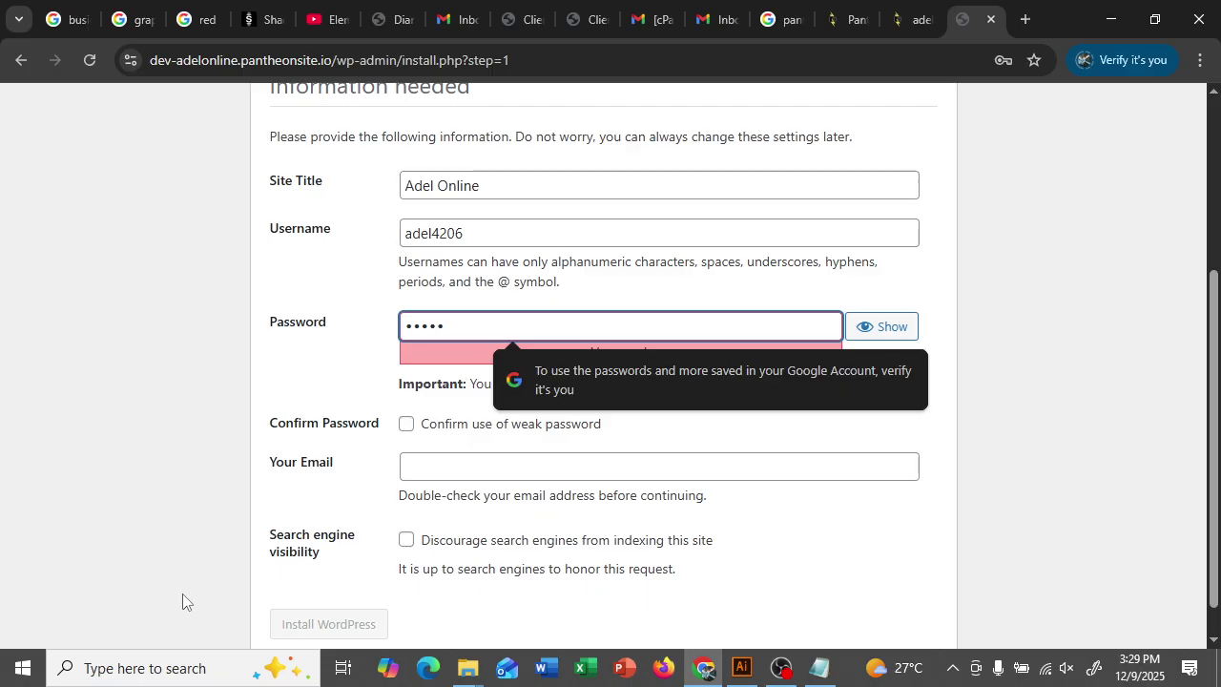
key("BackSpace")
key("BackSpace")
key("BackSpace")
key("BackSpace")
key("BackSpace")
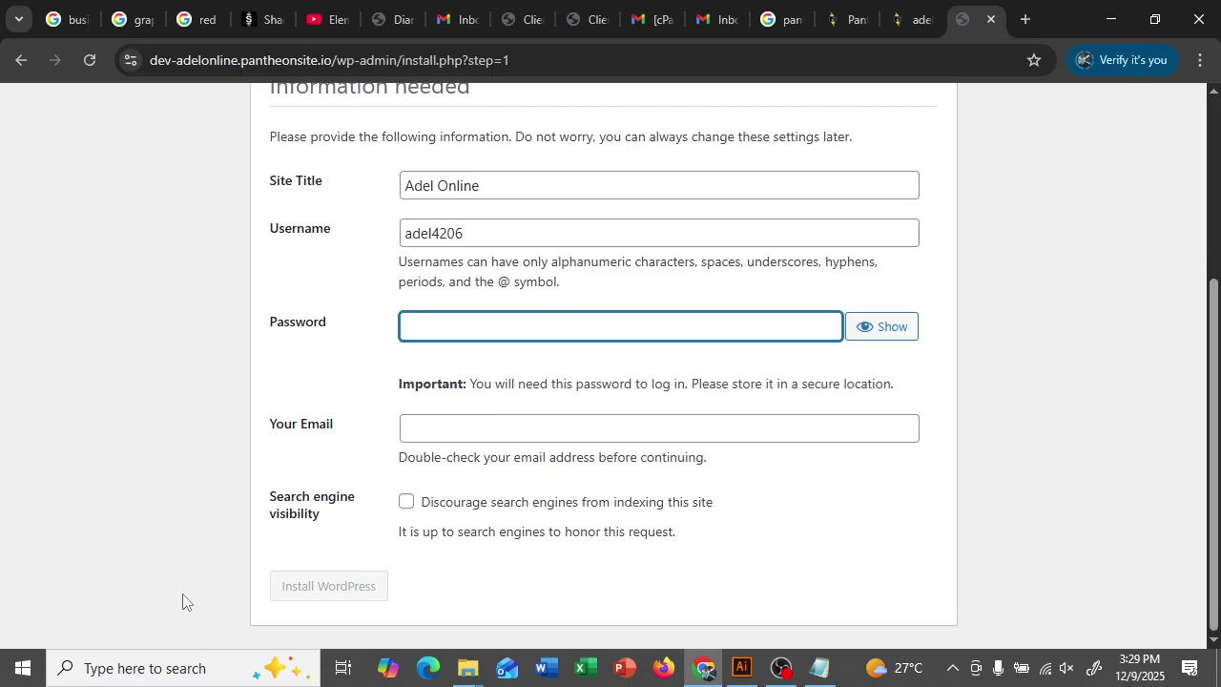
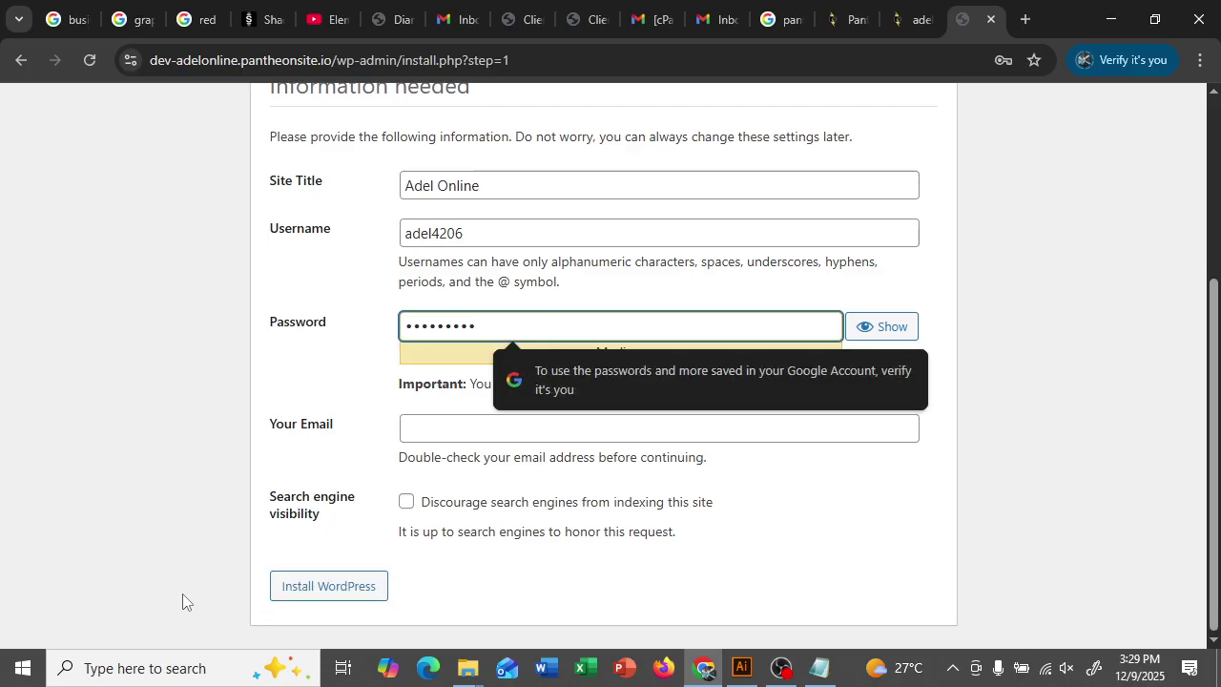
Step: Lengthen the password until it's rated Strong and remove the stray '01' from Your Email
left_click(485, 428)
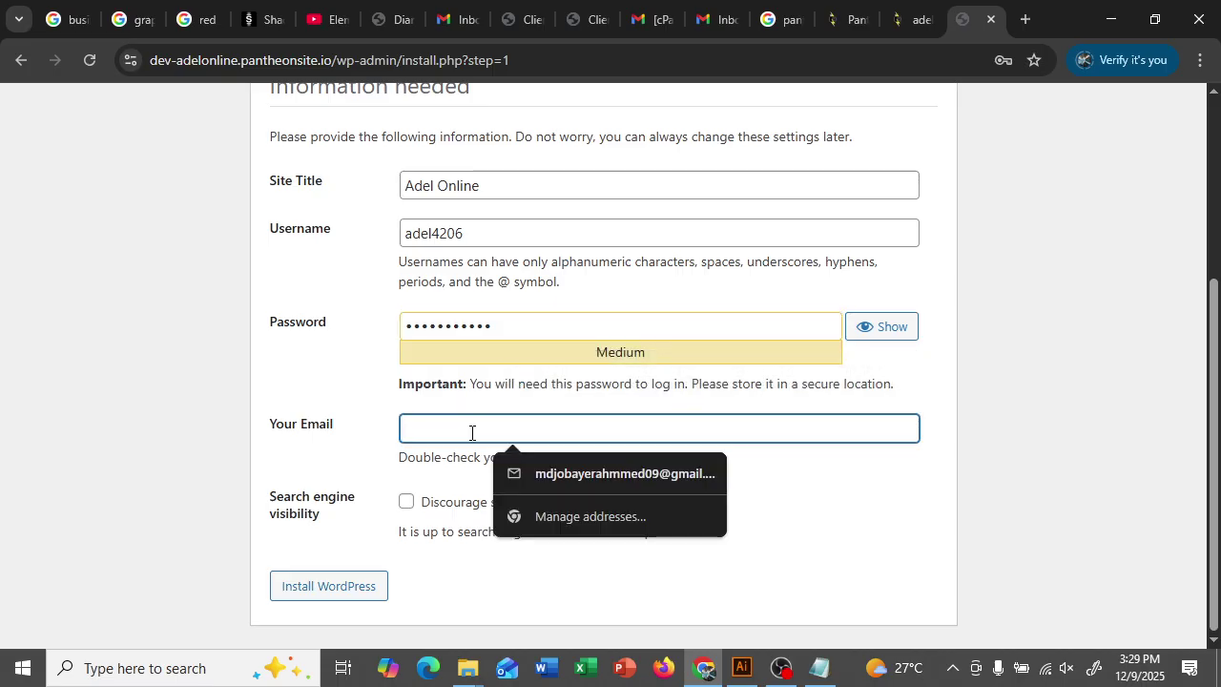
type("01")
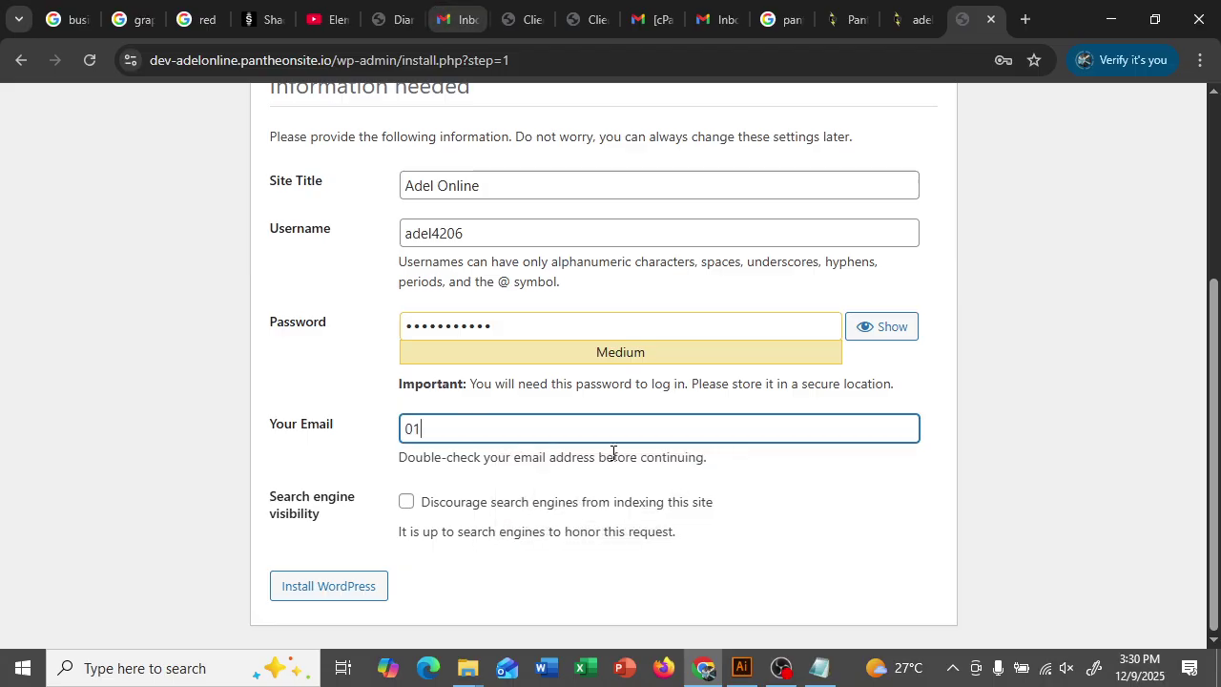
left_click(520, 329)
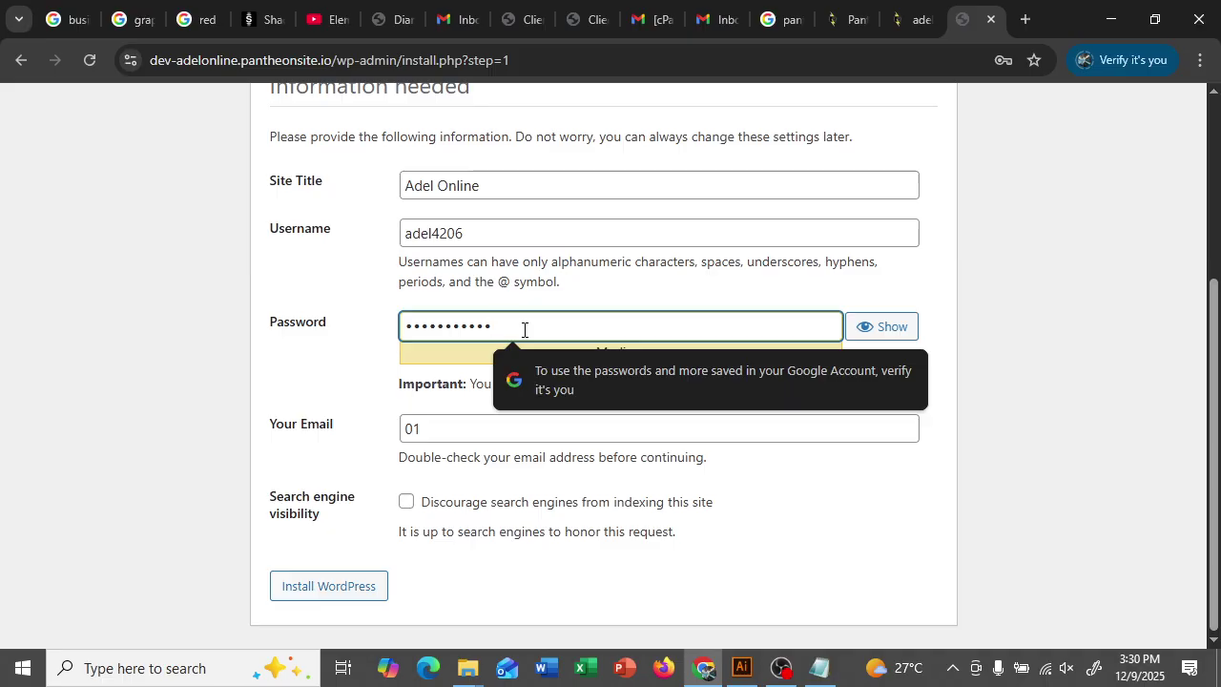
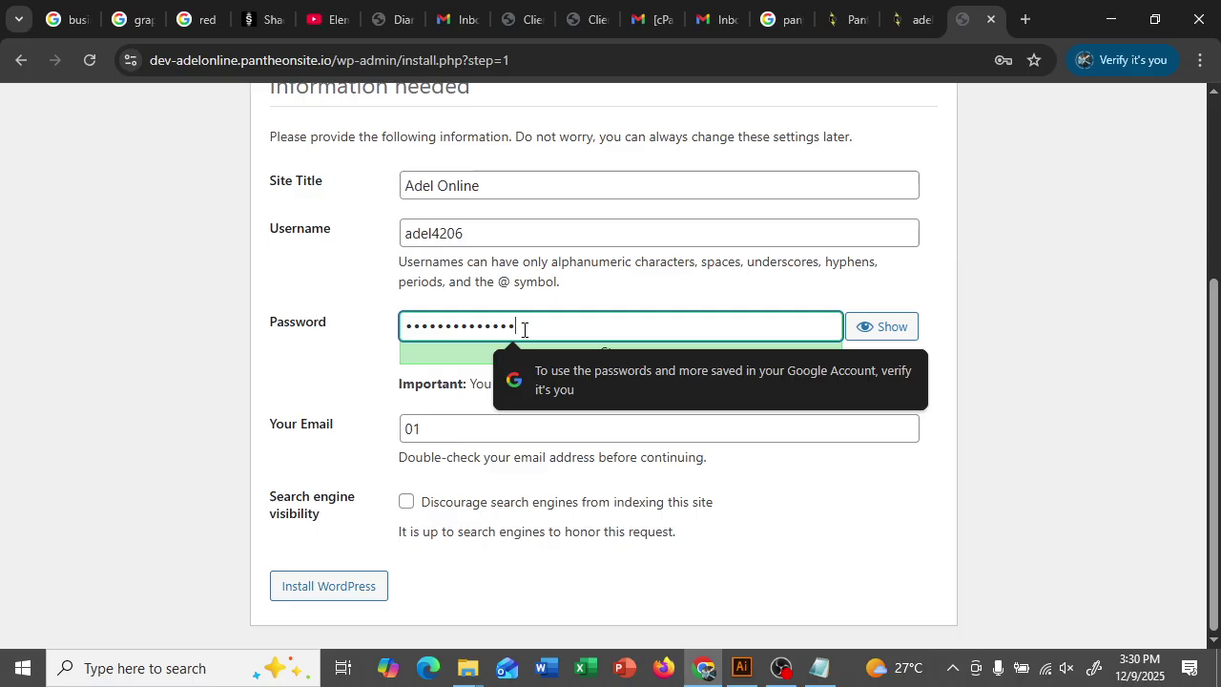
left_click(874, 524)
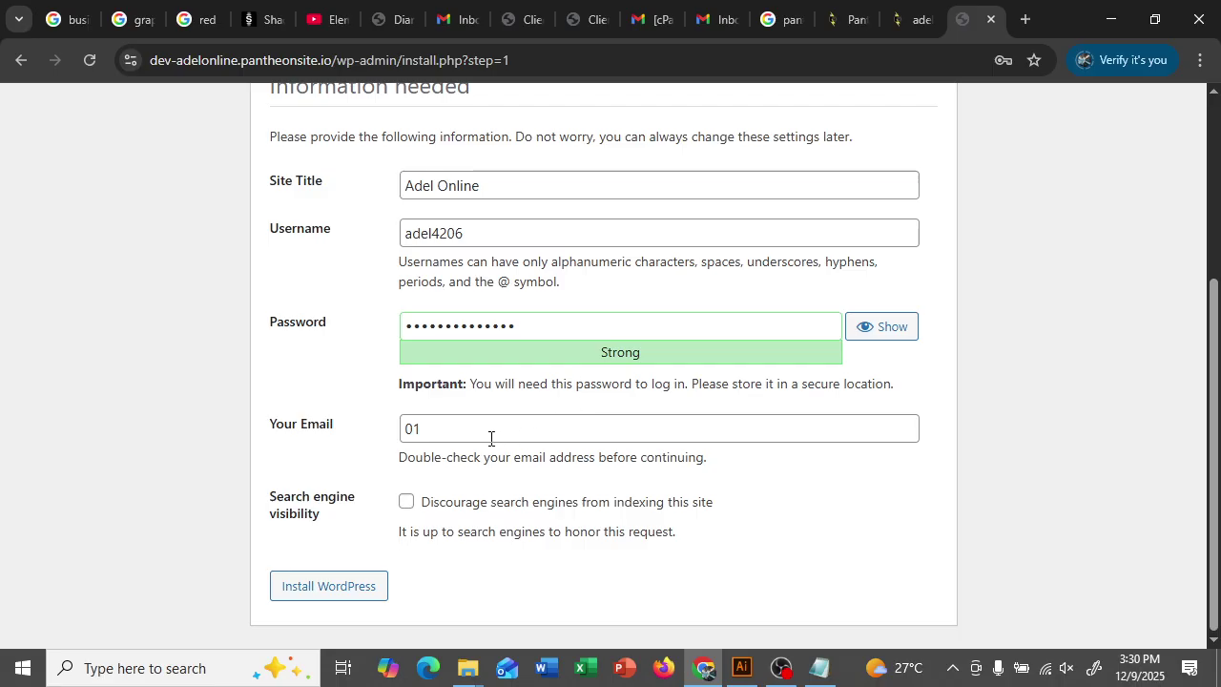
left_click(448, 439)
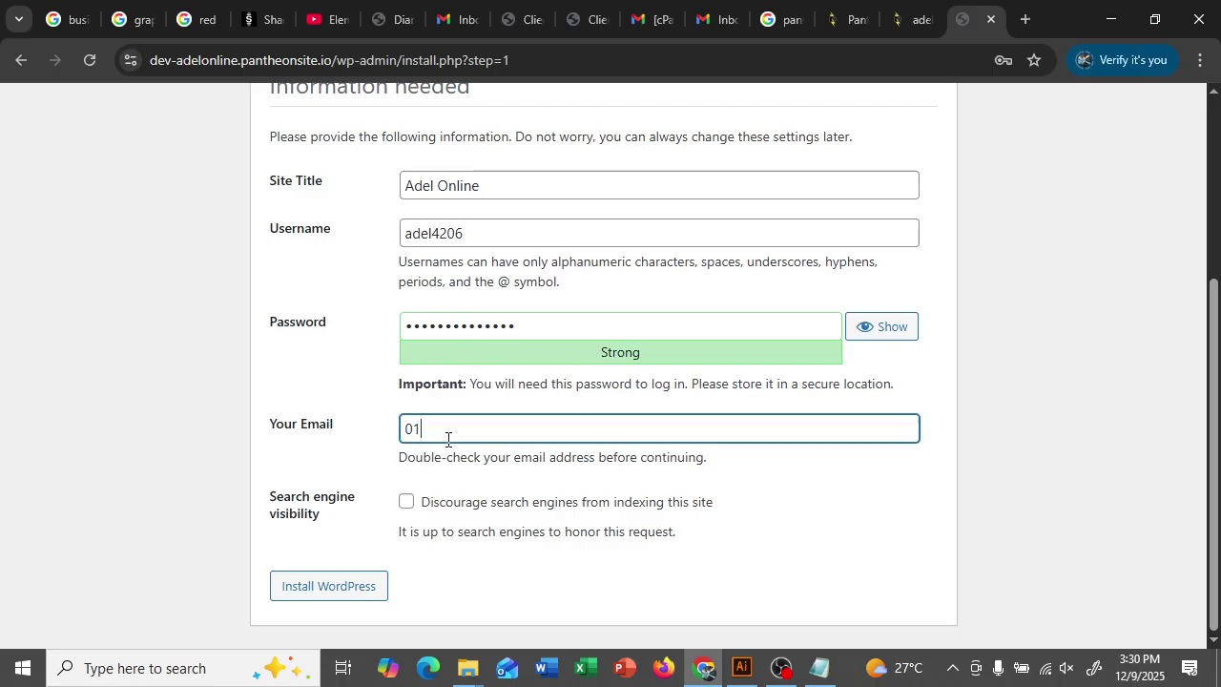
key("BackSpace")
key("BackSpace")
left_click(798, 491)
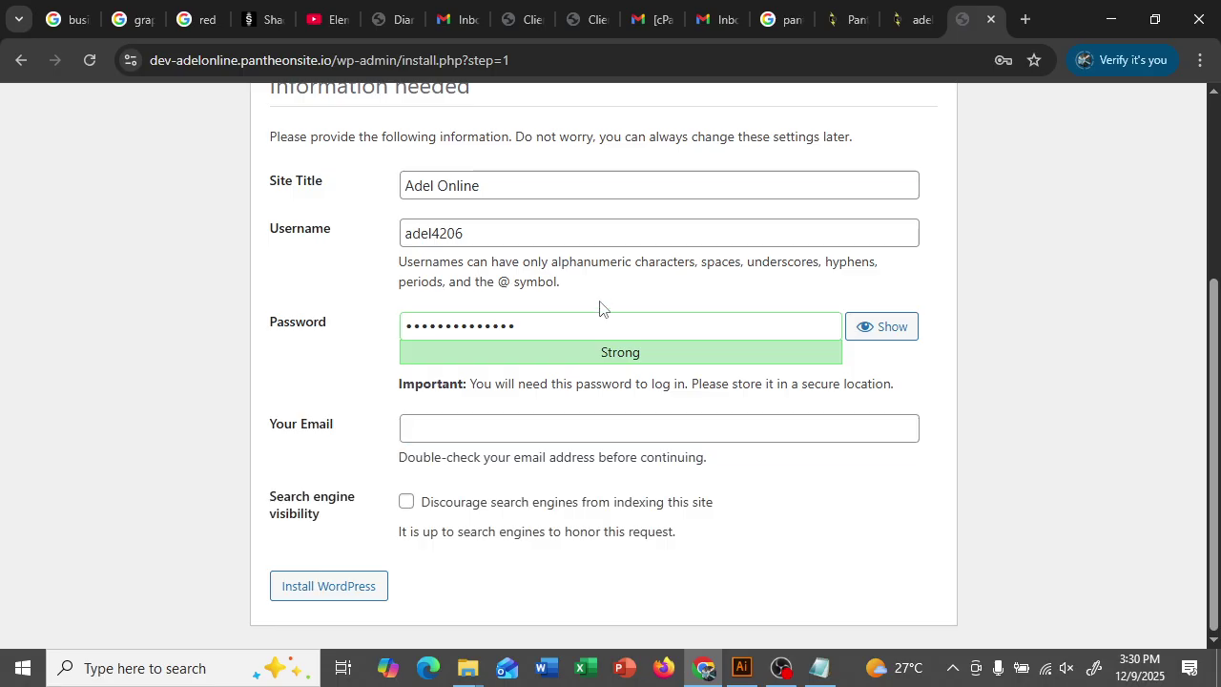
Step: Fill Your Email with the saved admin address from Chrome's autofill list
left_click(442, 429)
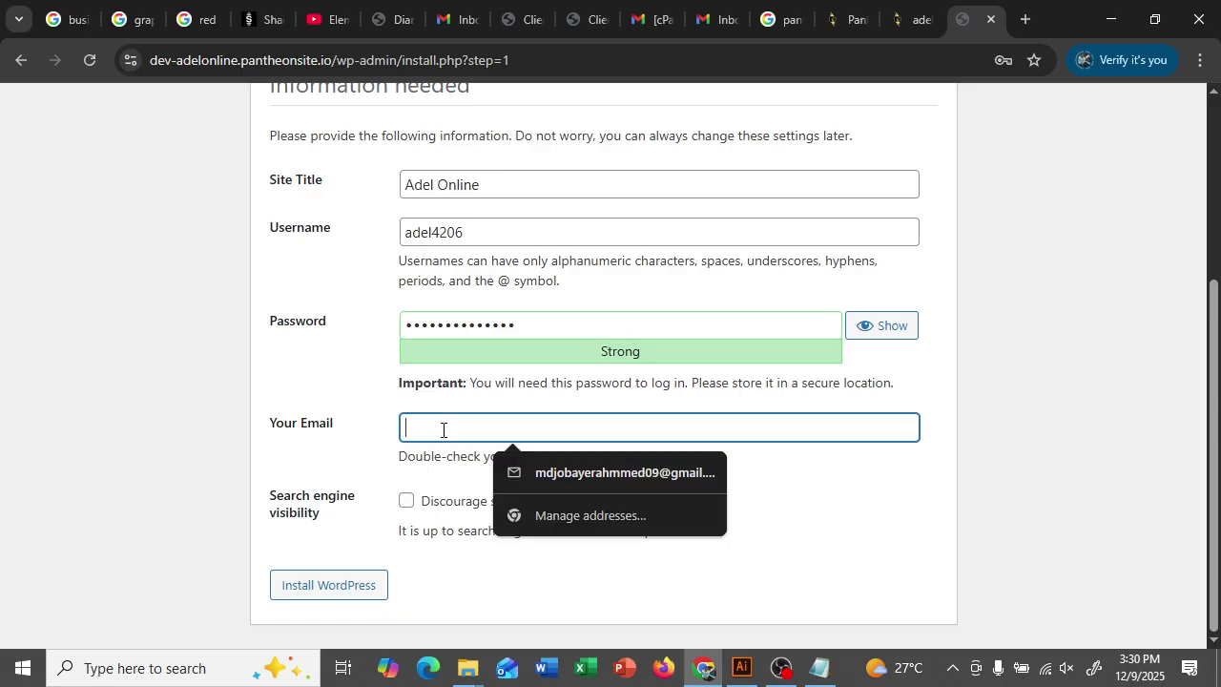
left_click(564, 462)
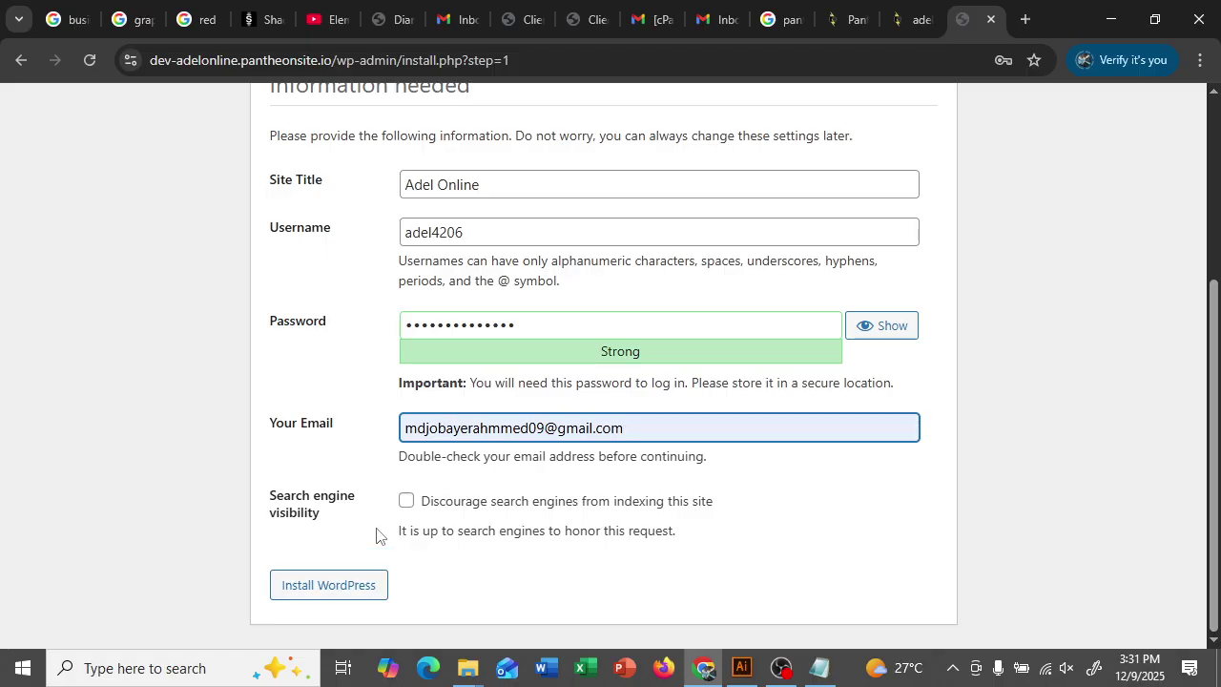
scroll(376, 537, "up", 3)
scroll(382, 437, "down", 1)
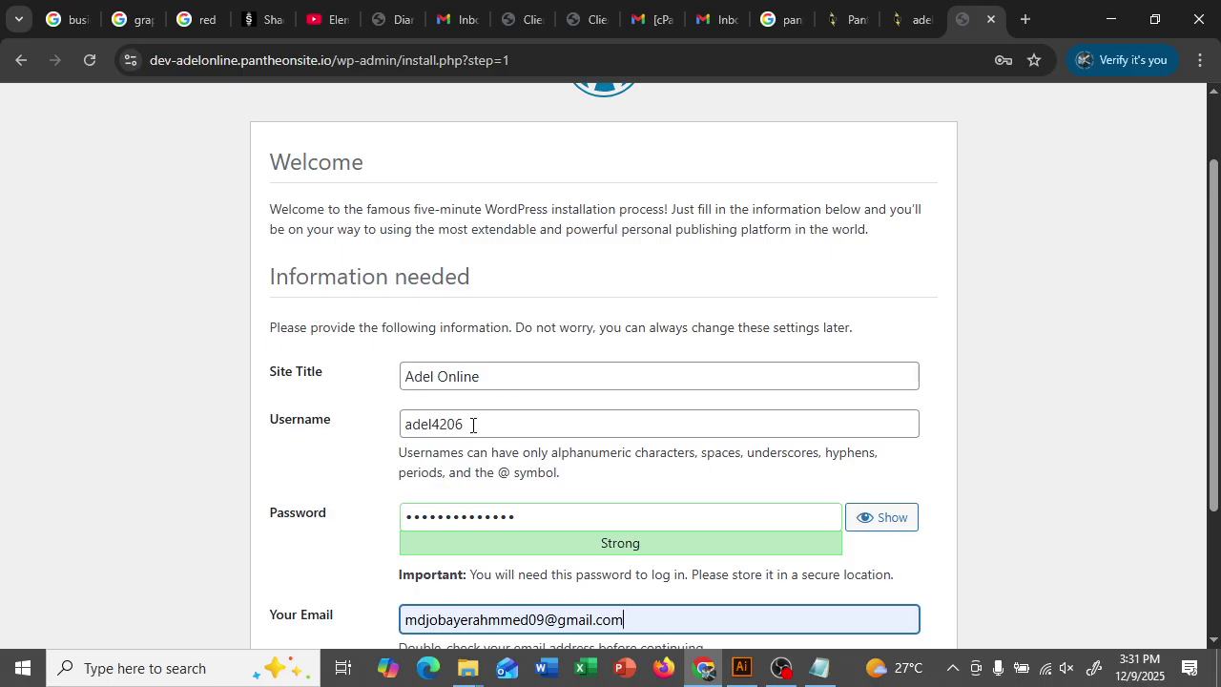
scroll(493, 422, "down", 1)
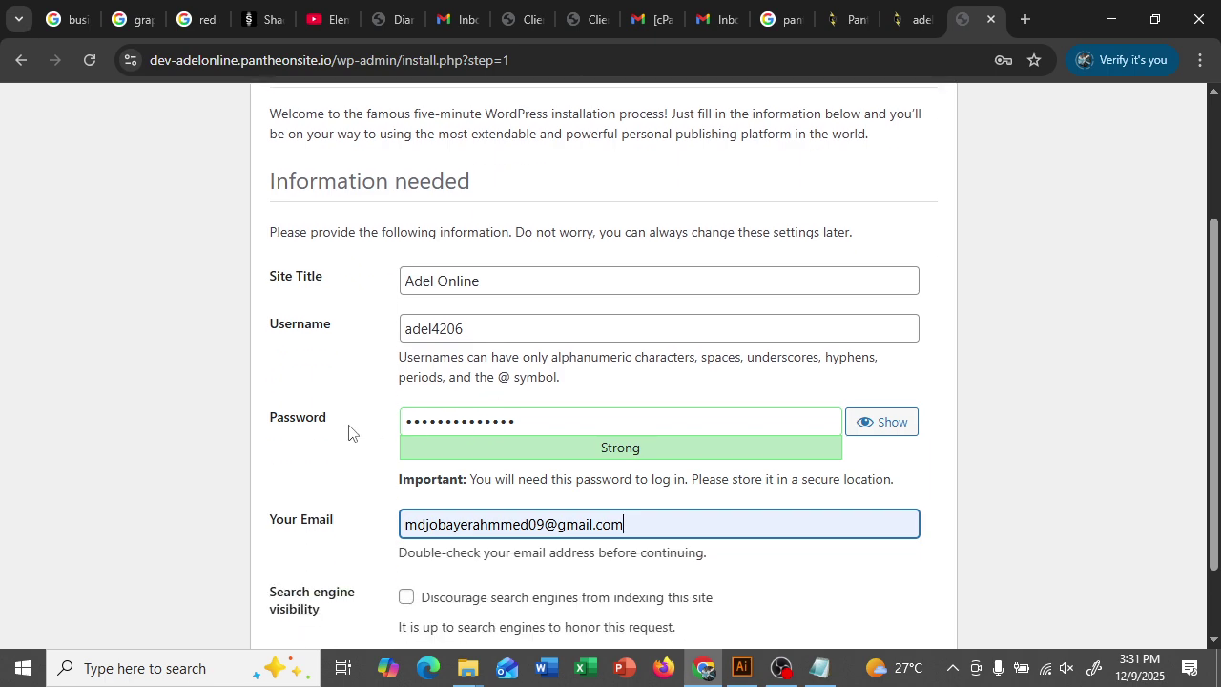
scroll(372, 468, "down", 1)
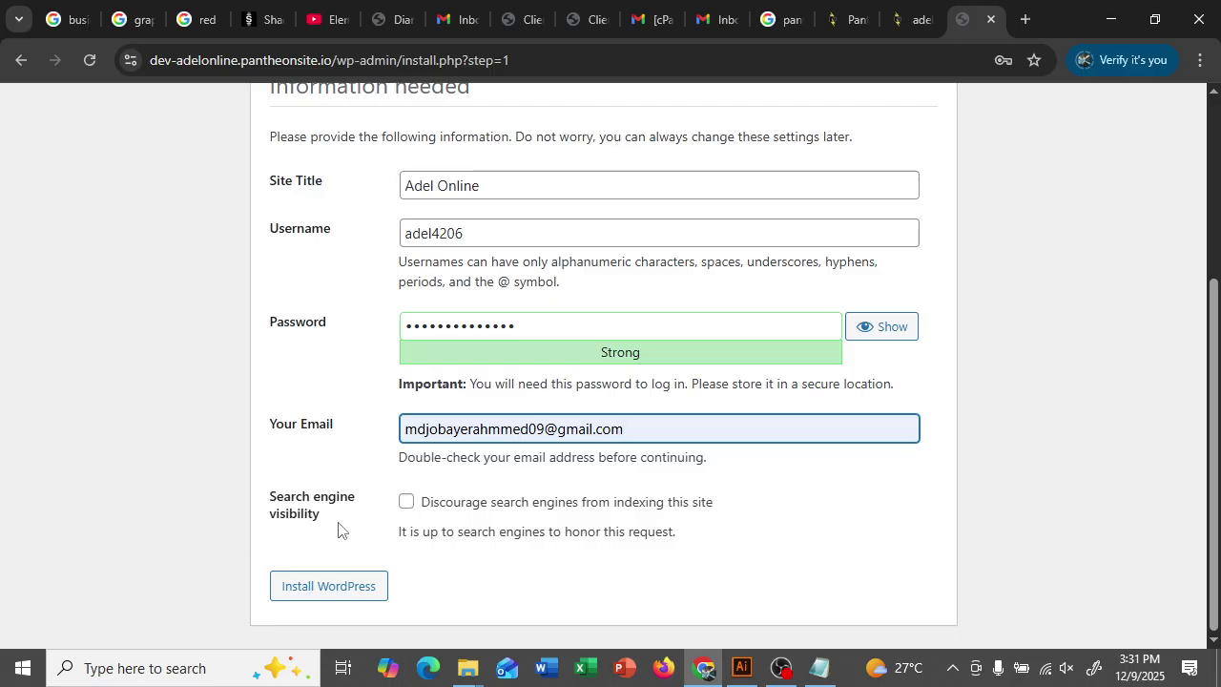
Step: Review the completed form, leaving search engine indexing allowed
left_click(308, 515)
key("ctrl+a")
left_click(321, 531)
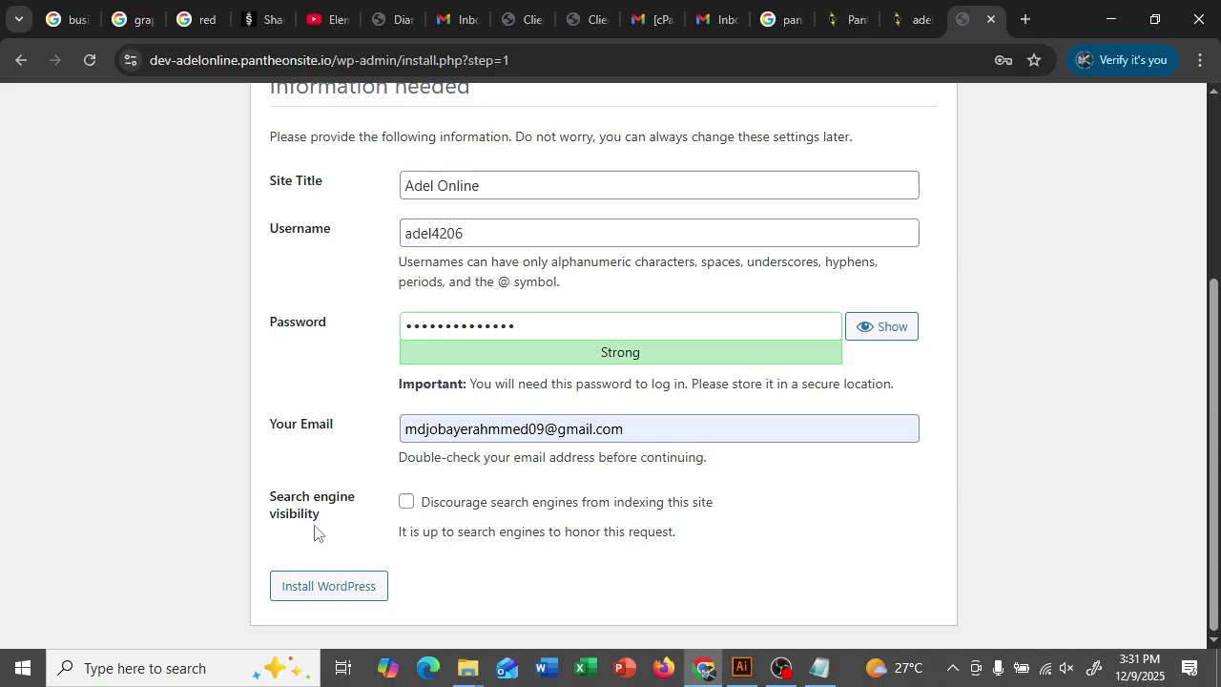
left_click_drag(273, 506, 334, 527)
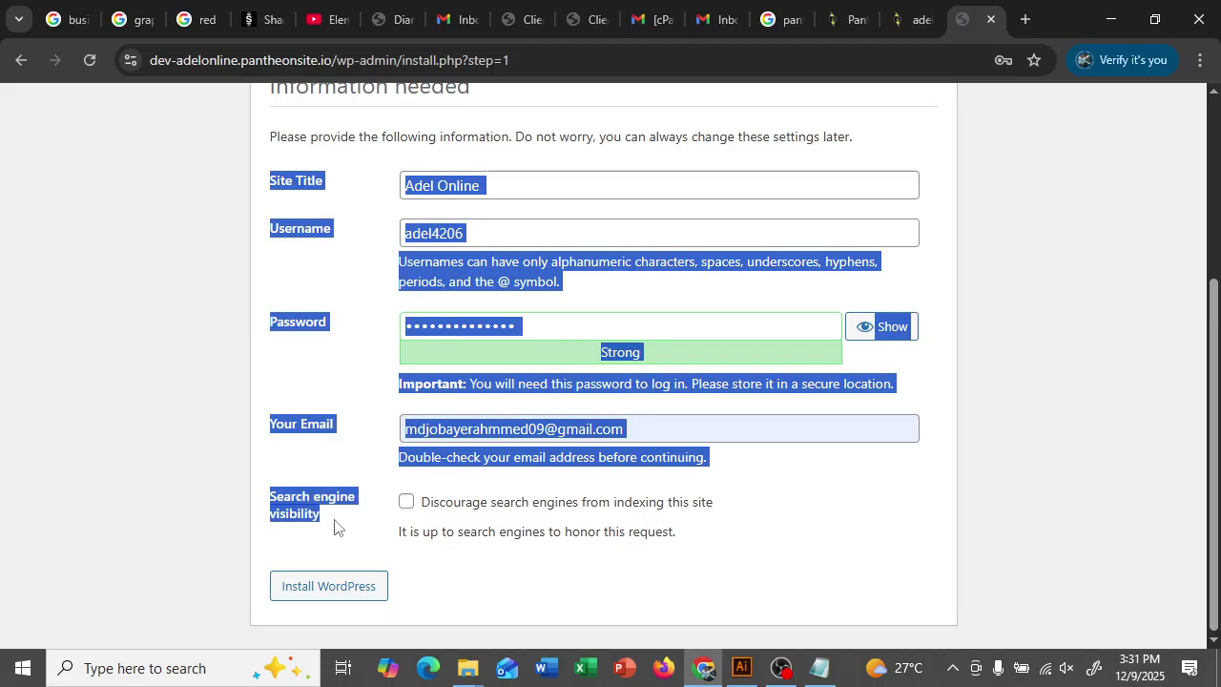
left_click(334, 527)
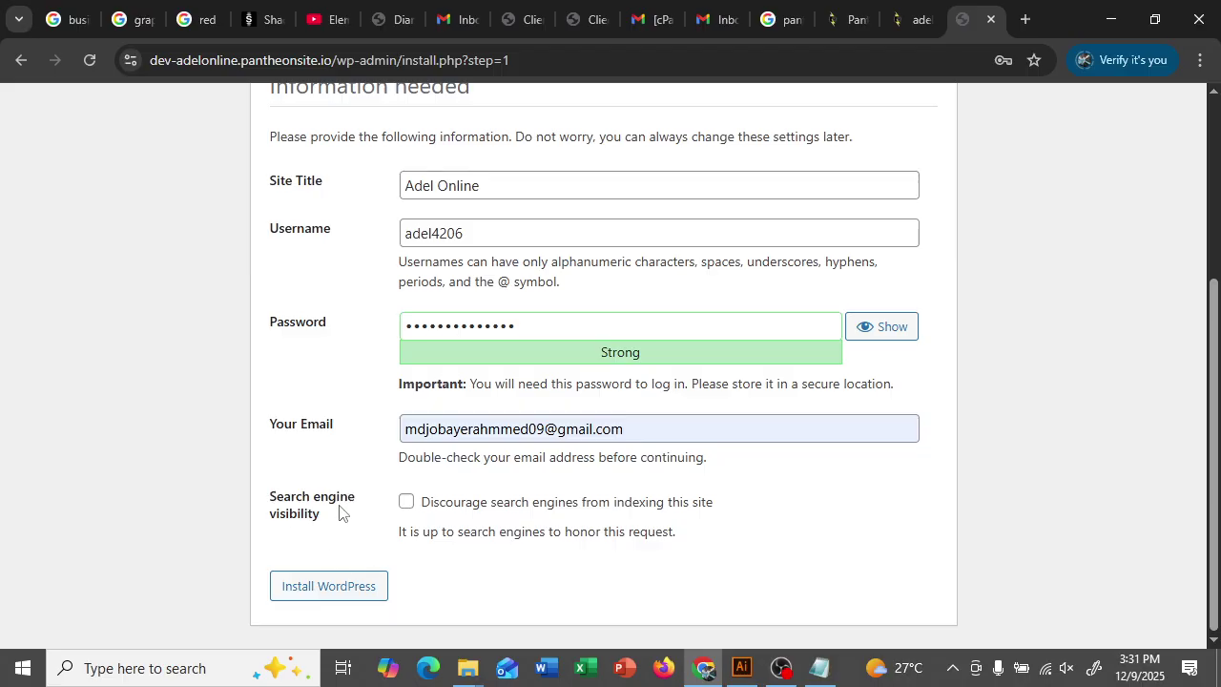
Step: Install WordPress, save the admin login in Chrome, and go to the login page
left_click(333, 593)
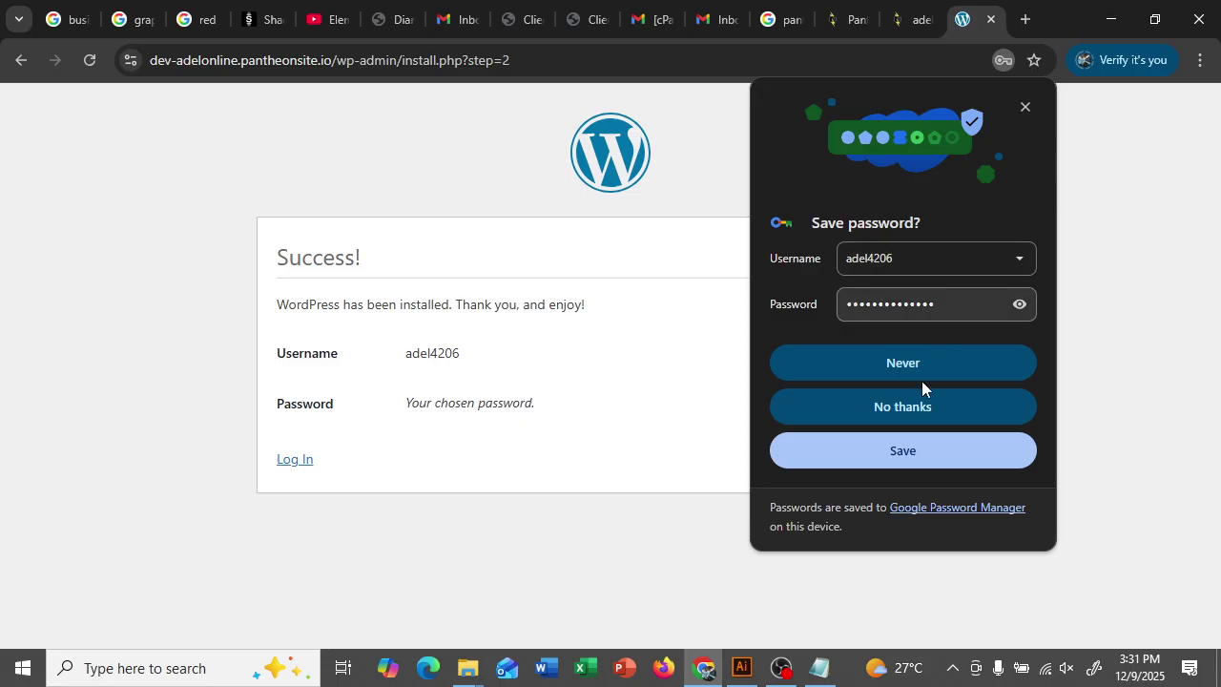
left_click(906, 458)
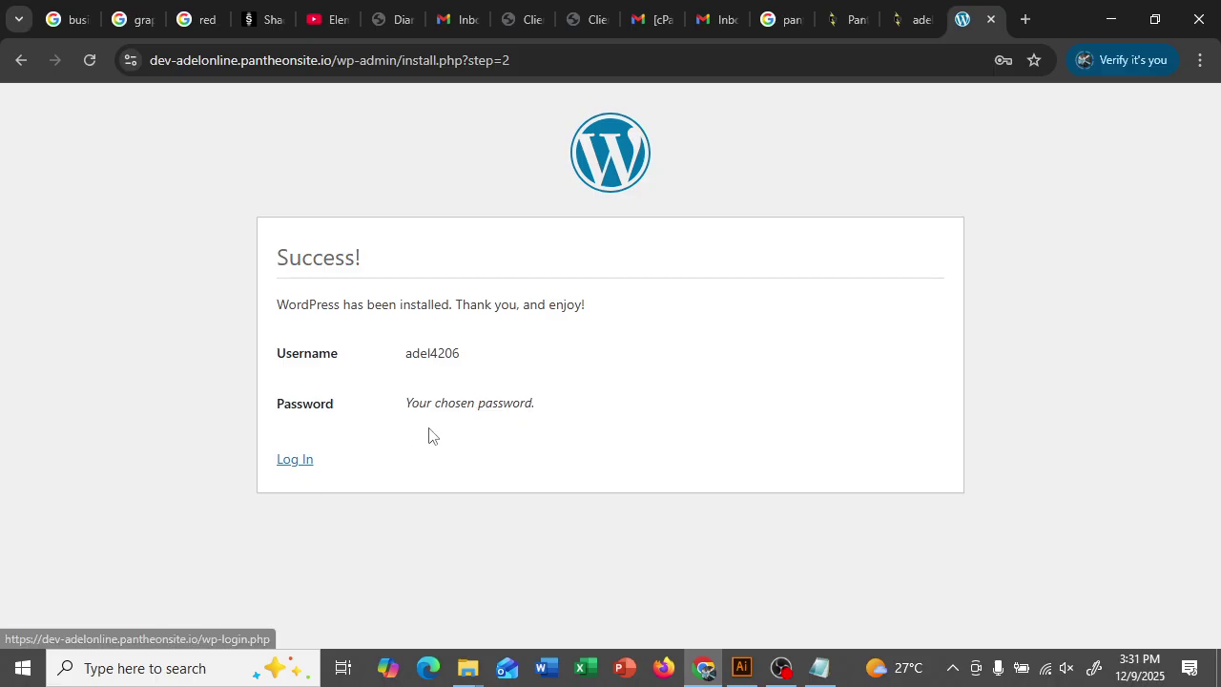
left_click(307, 465)
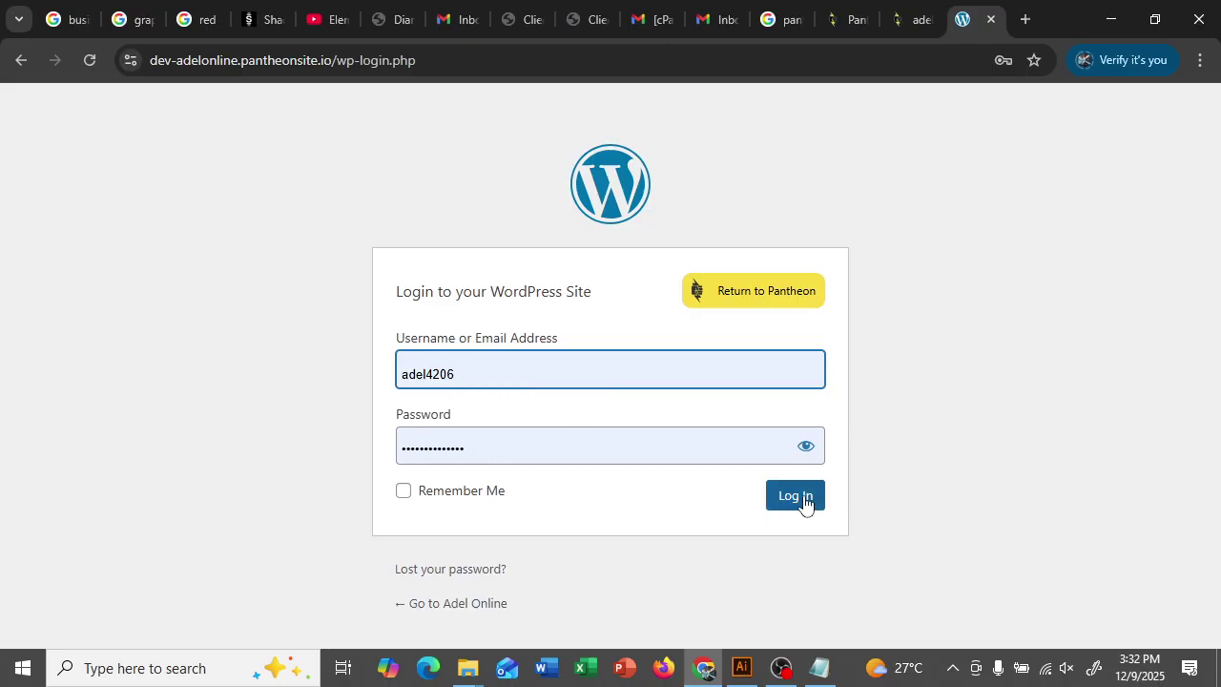
Step: Sign in to the Adel Online dashboard and inspect its web address
left_click(804, 501)
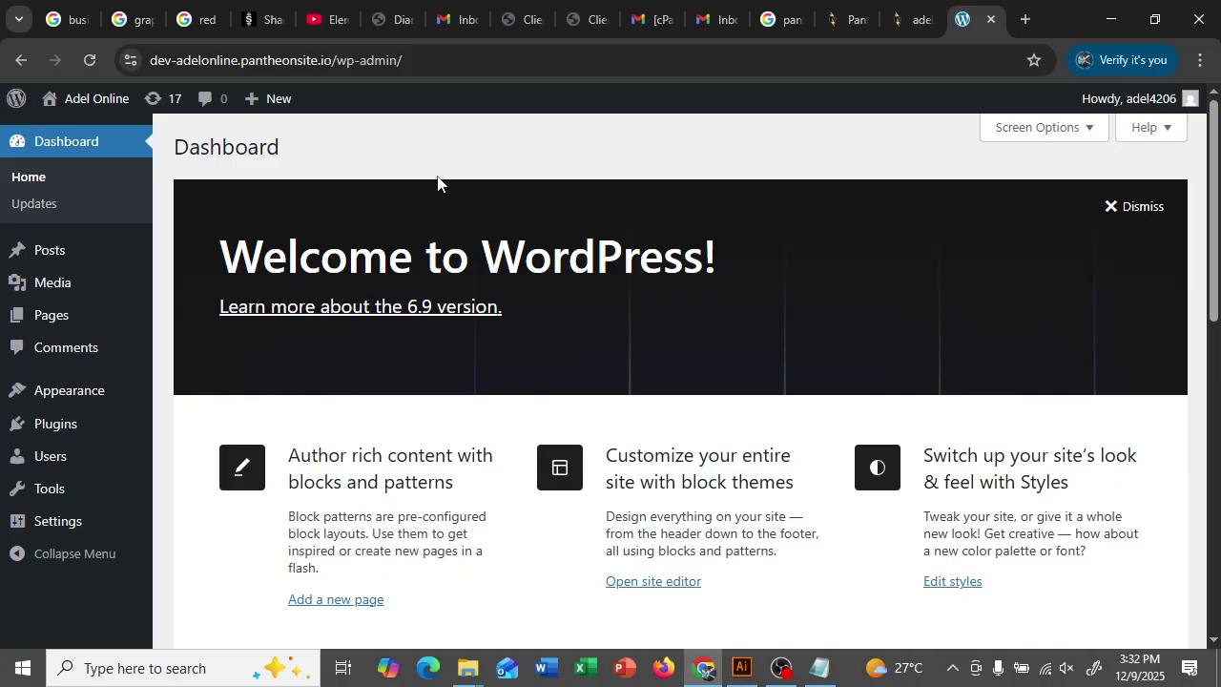
left_click(477, 59)
left_click(545, 59)
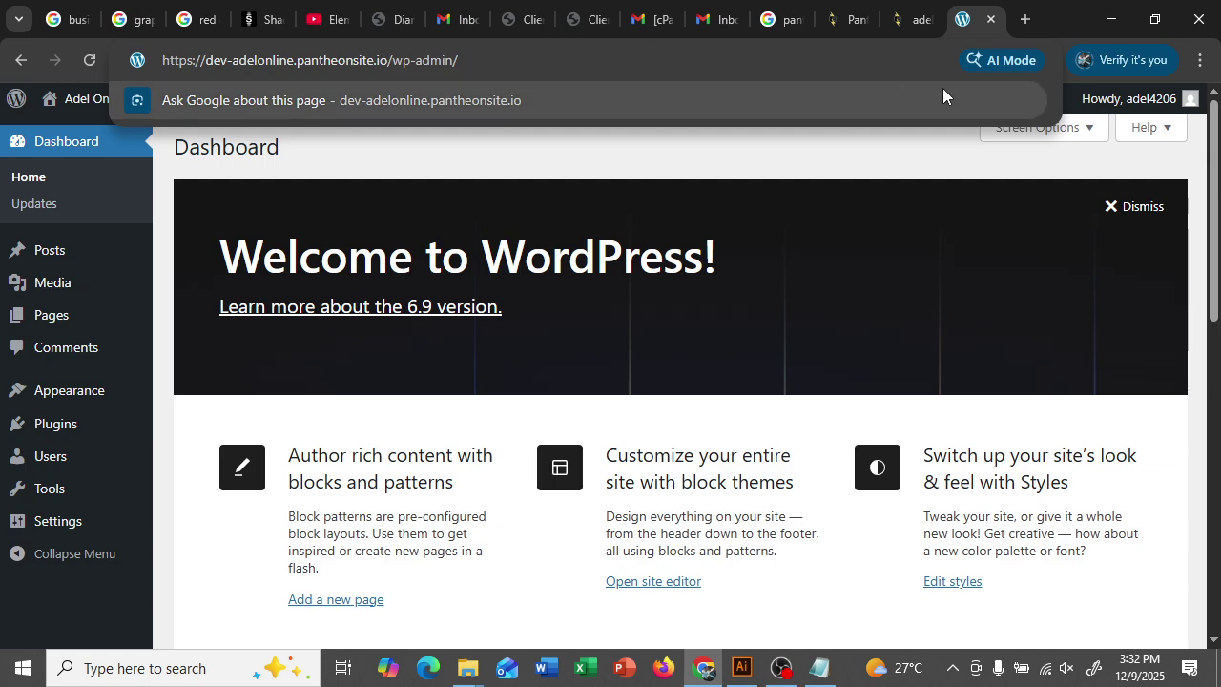
left_click(1072, 9)
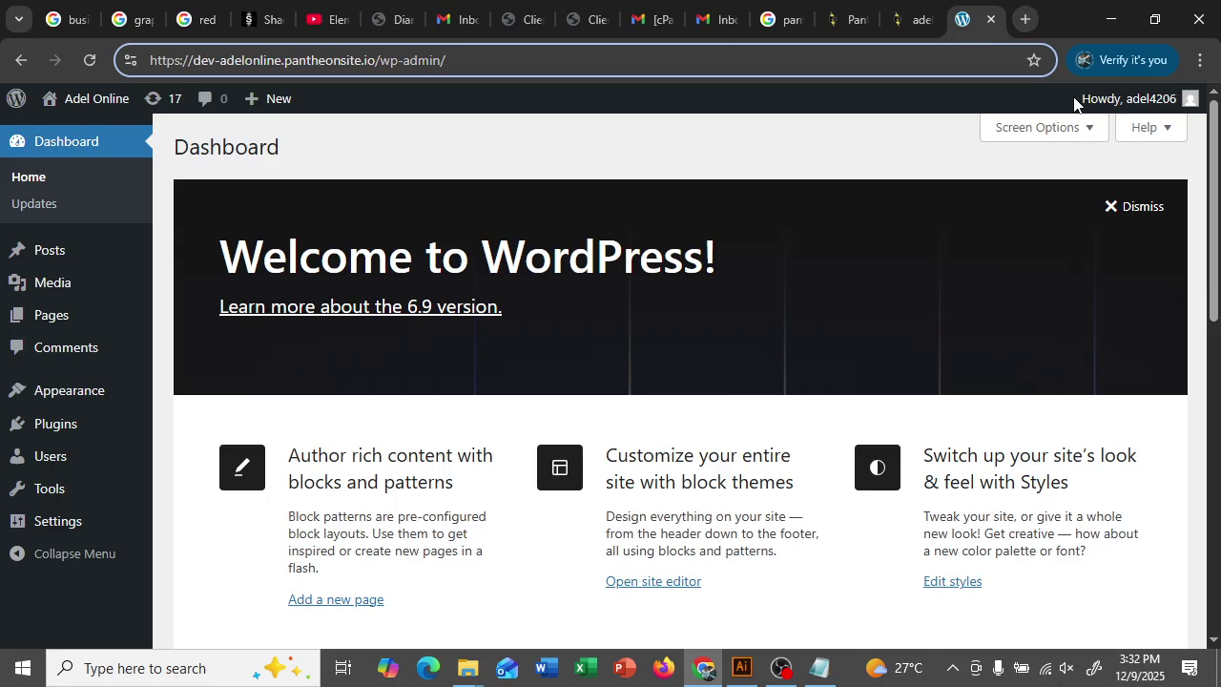
Step: Copy just the site's domain from the dashboard address bar
left_click(495, 61)
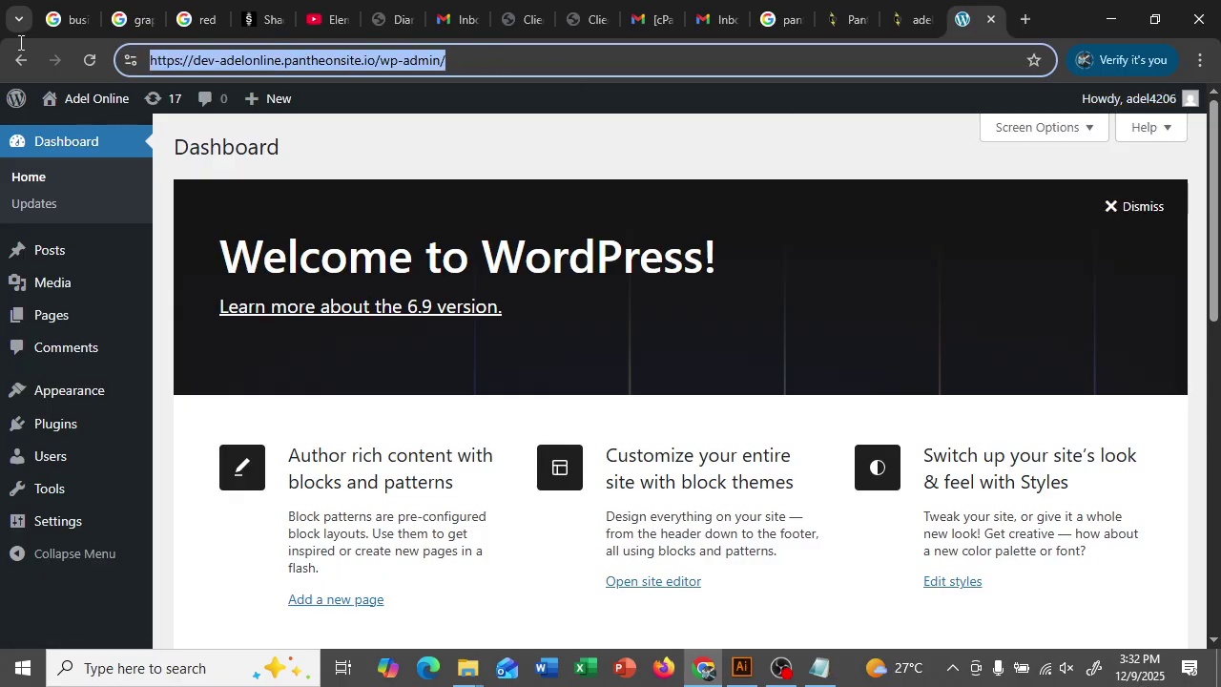
left_click(377, 61)
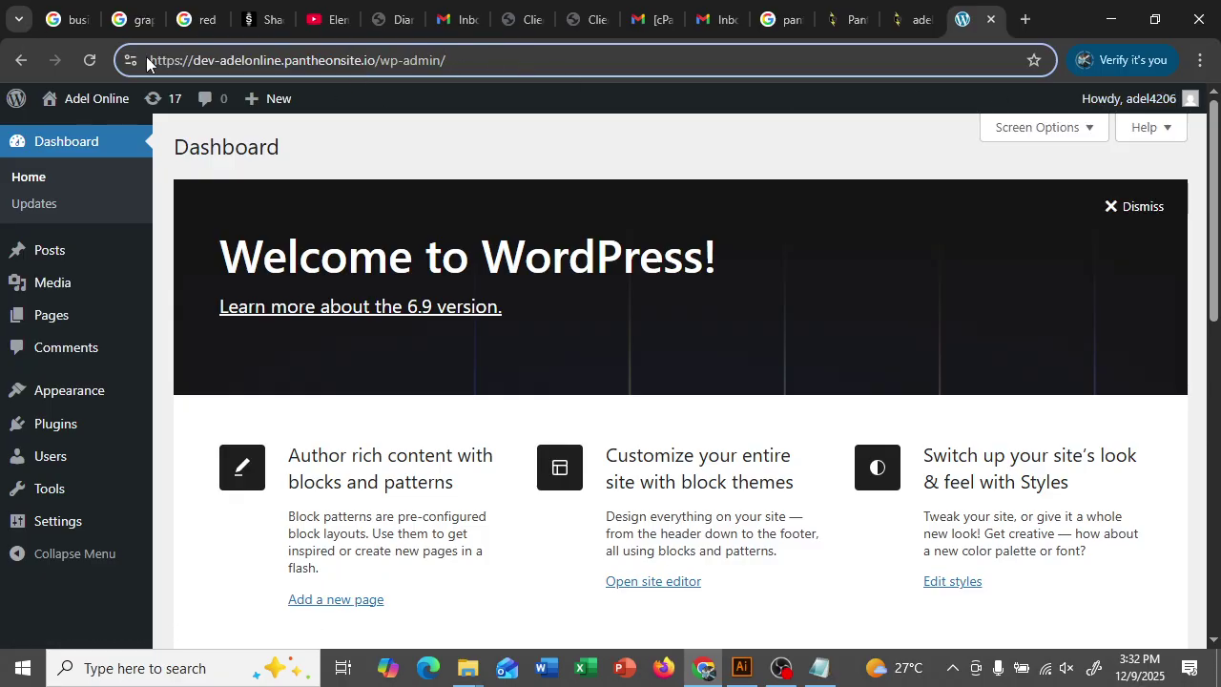
left_click_drag(151, 60, 386, 63)
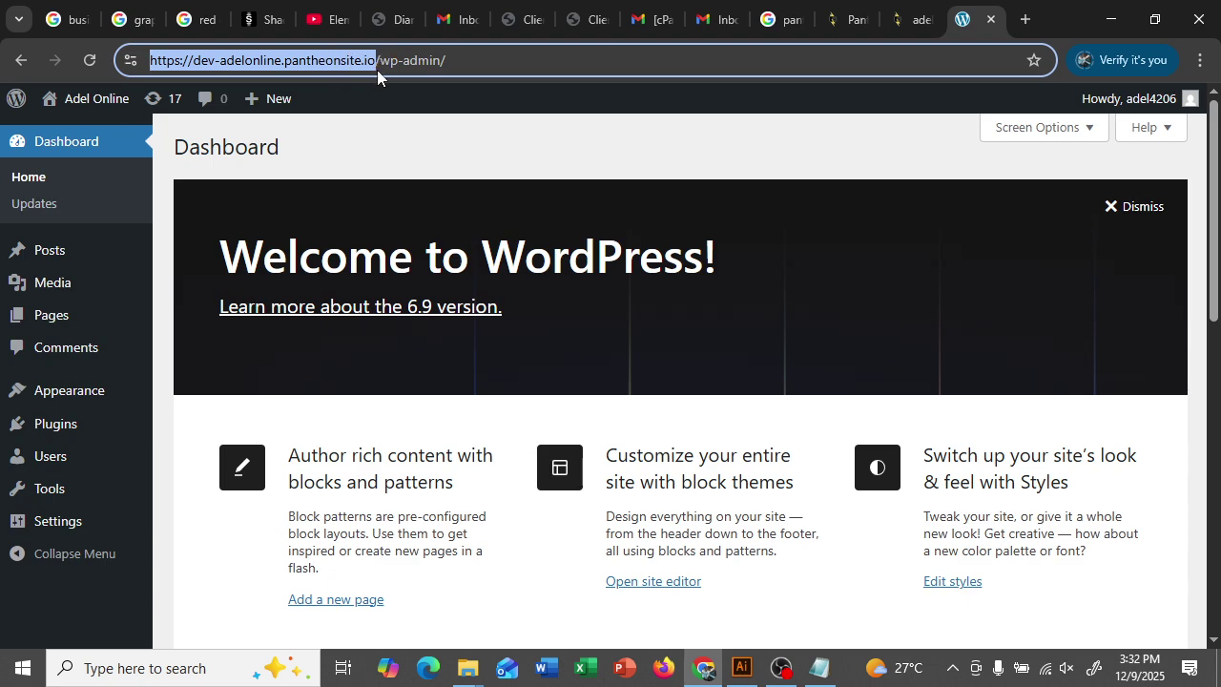
right_click(353, 57)
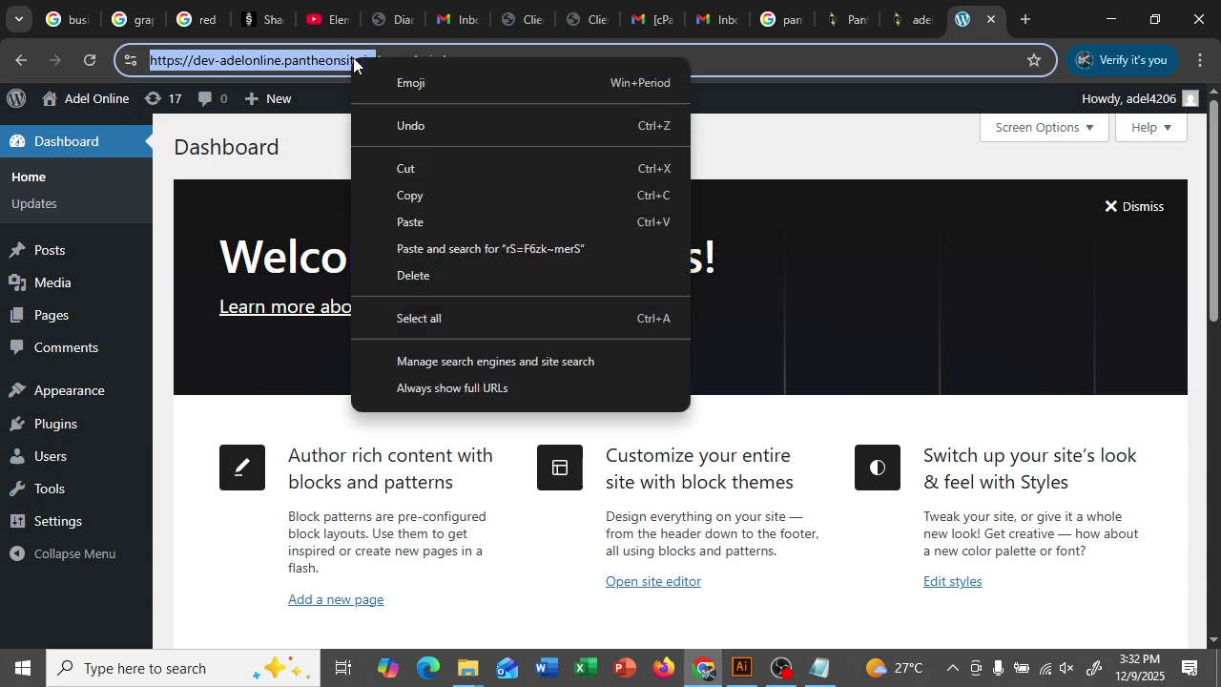
left_click(420, 194)
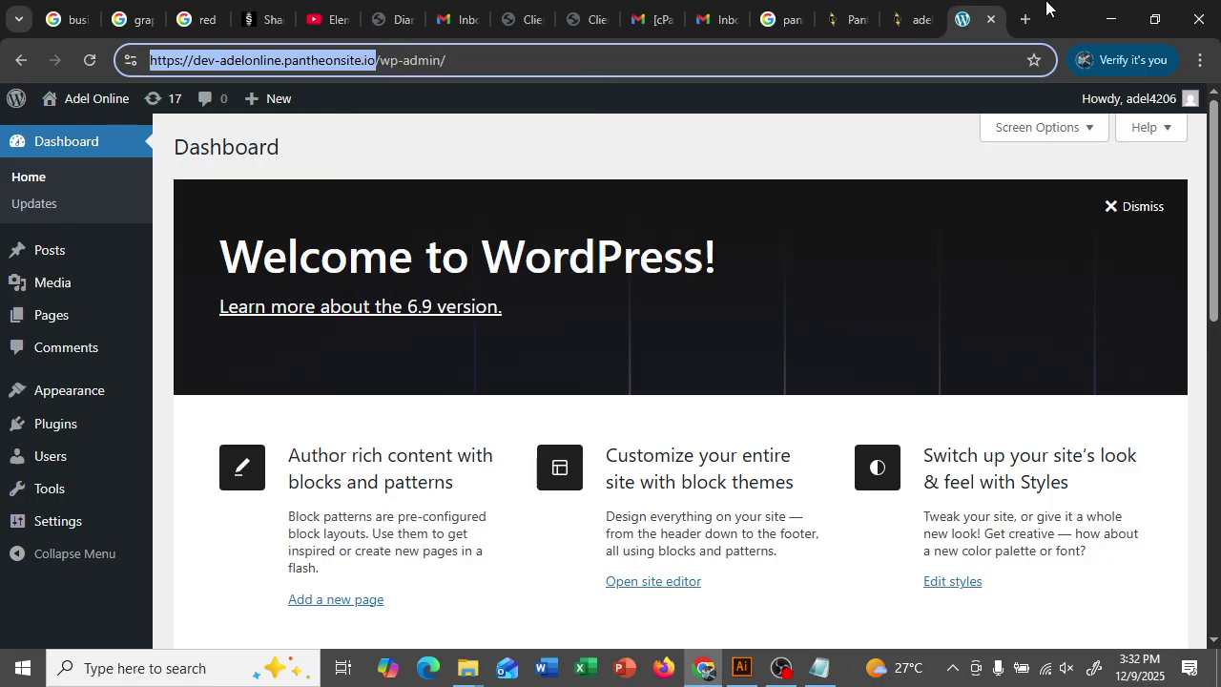
left_click(1026, 20)
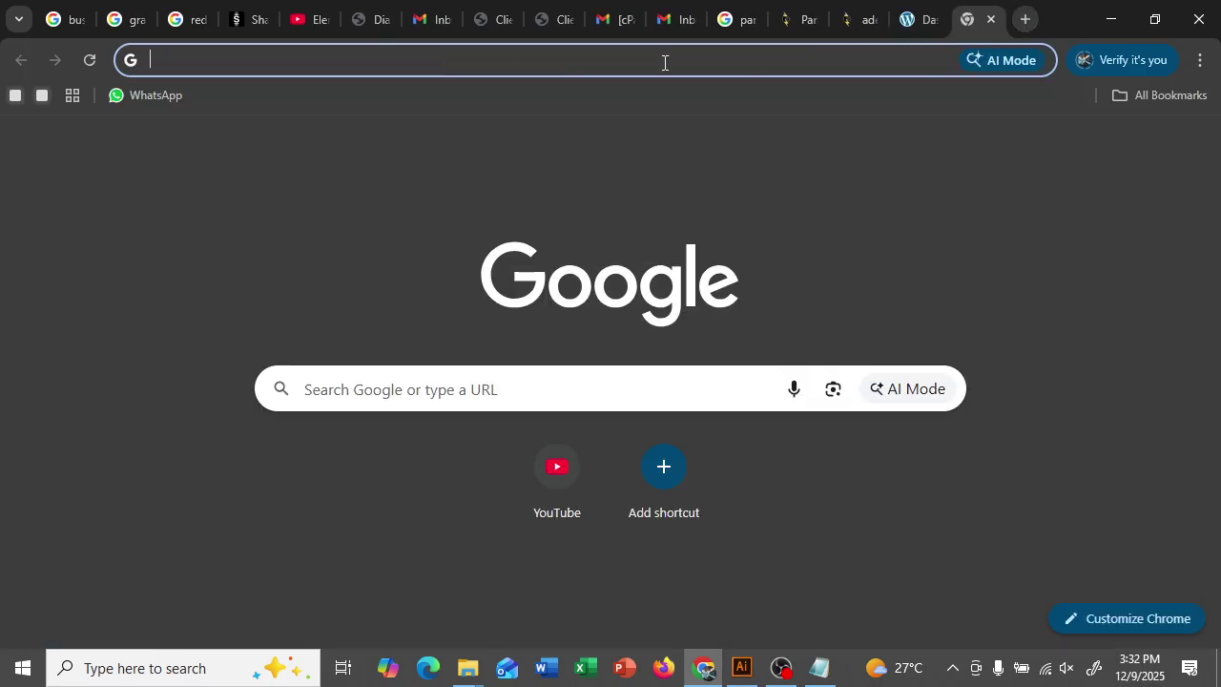
Step: Paste the copied site address into the new tab to load the Adel Online front page
left_click(564, 63)
key("ctrl+v")
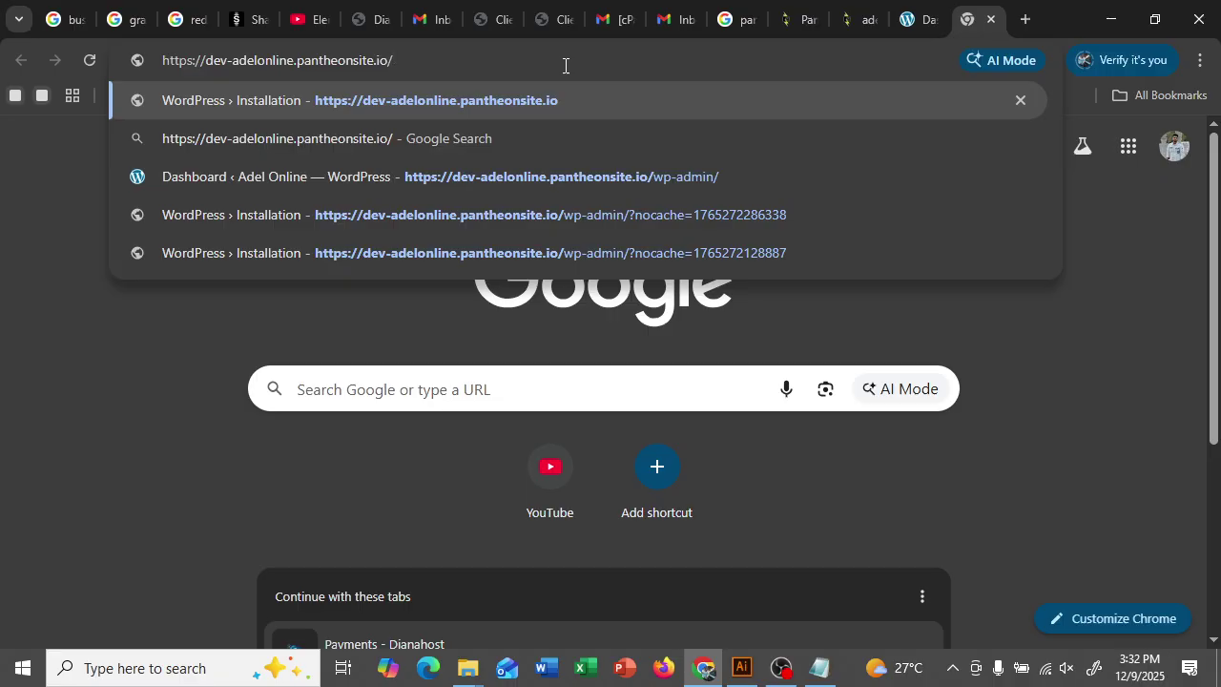
key("Return")
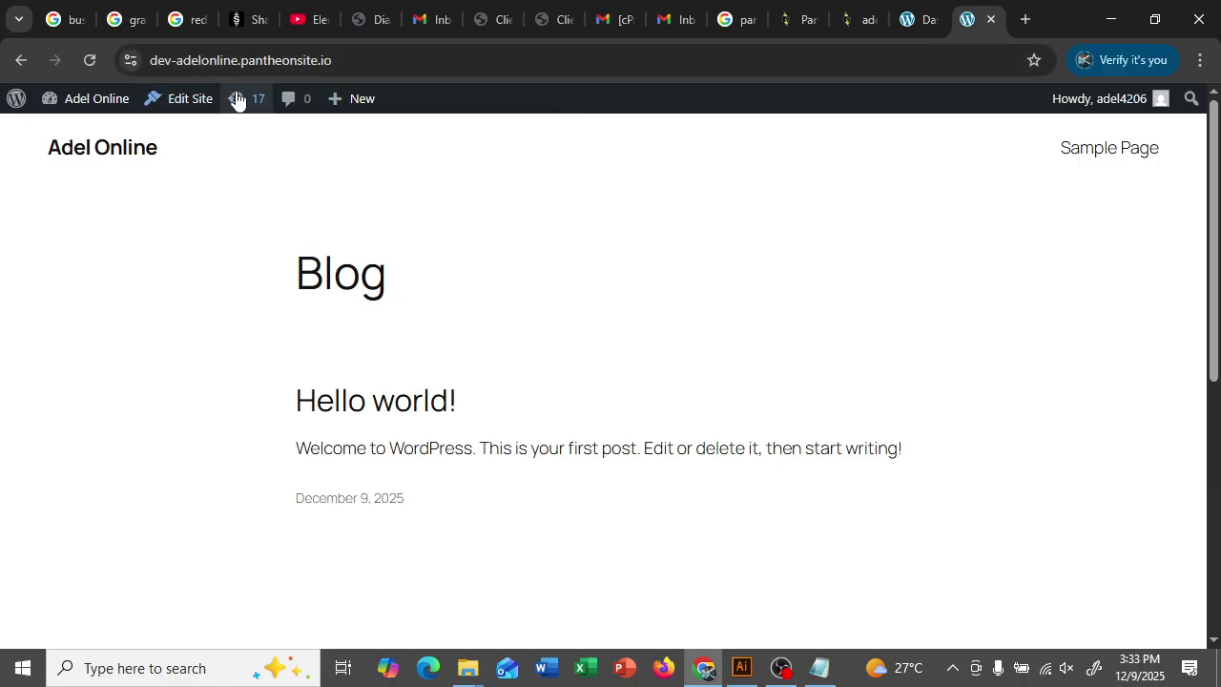
left_click(286, 65)
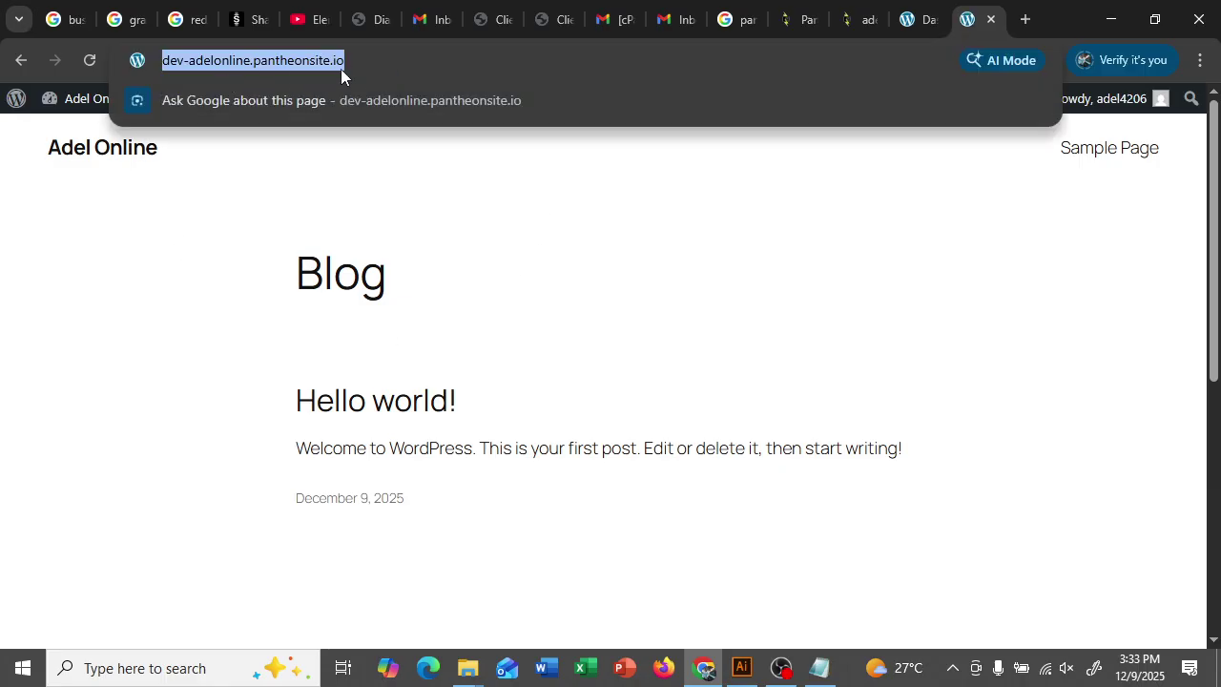
left_click(481, 50)
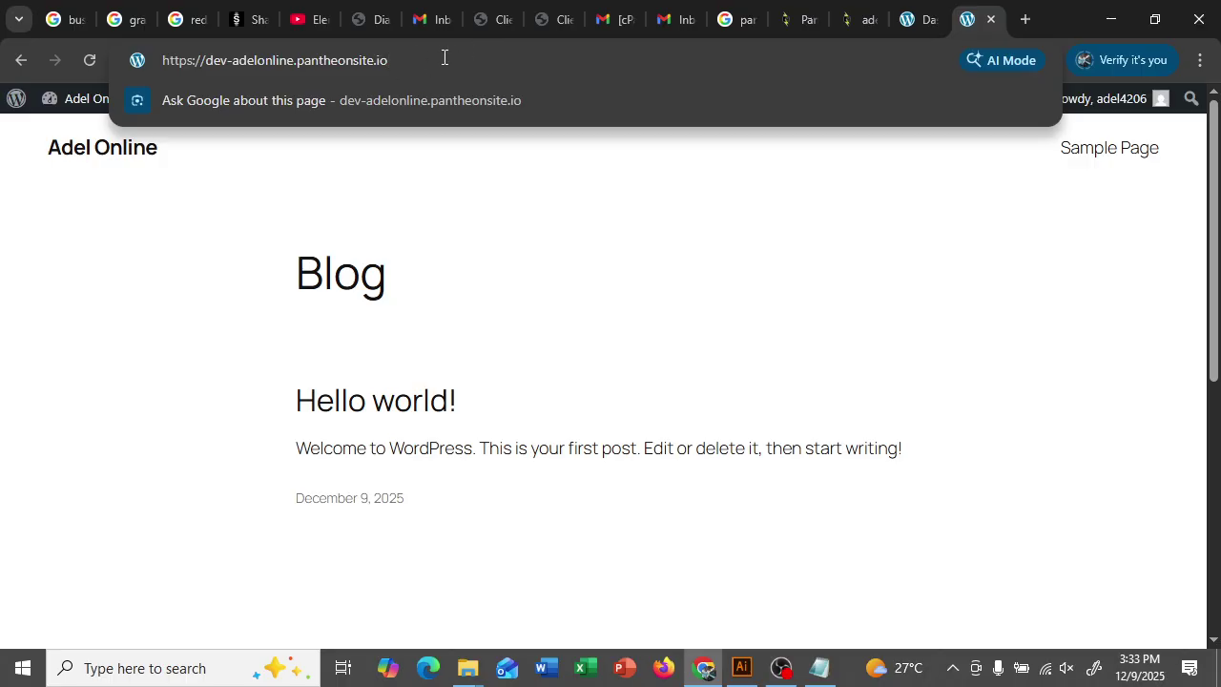
left_click(916, 24)
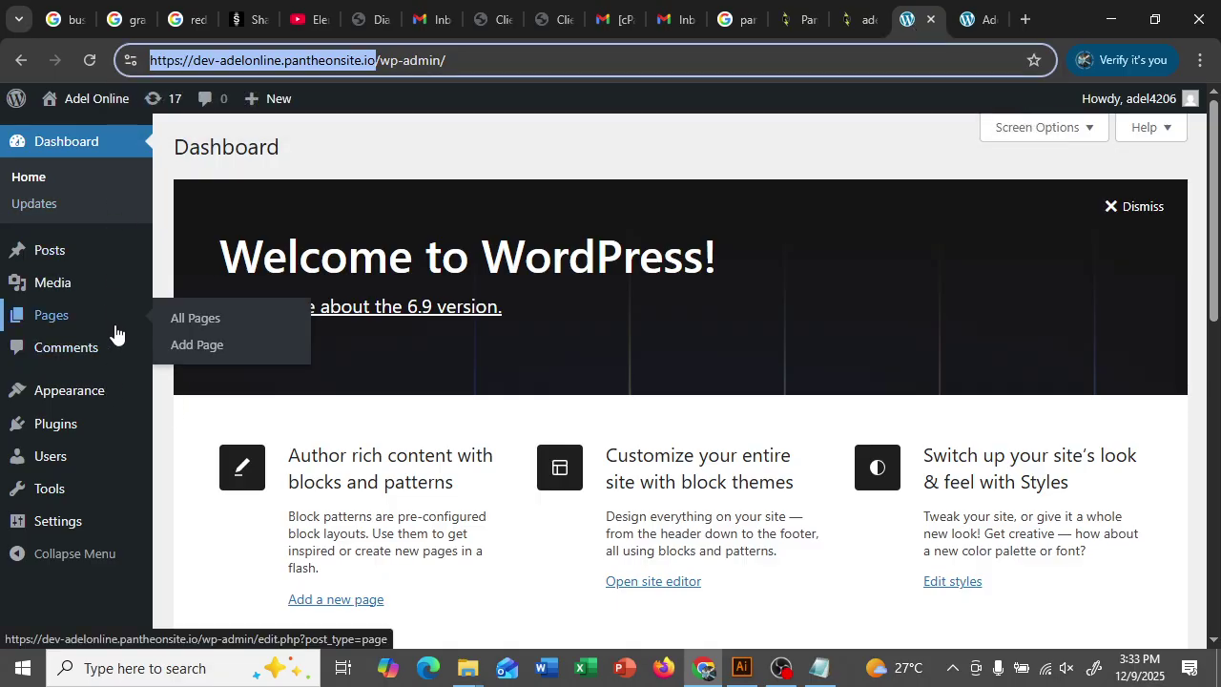
left_click(973, 19)
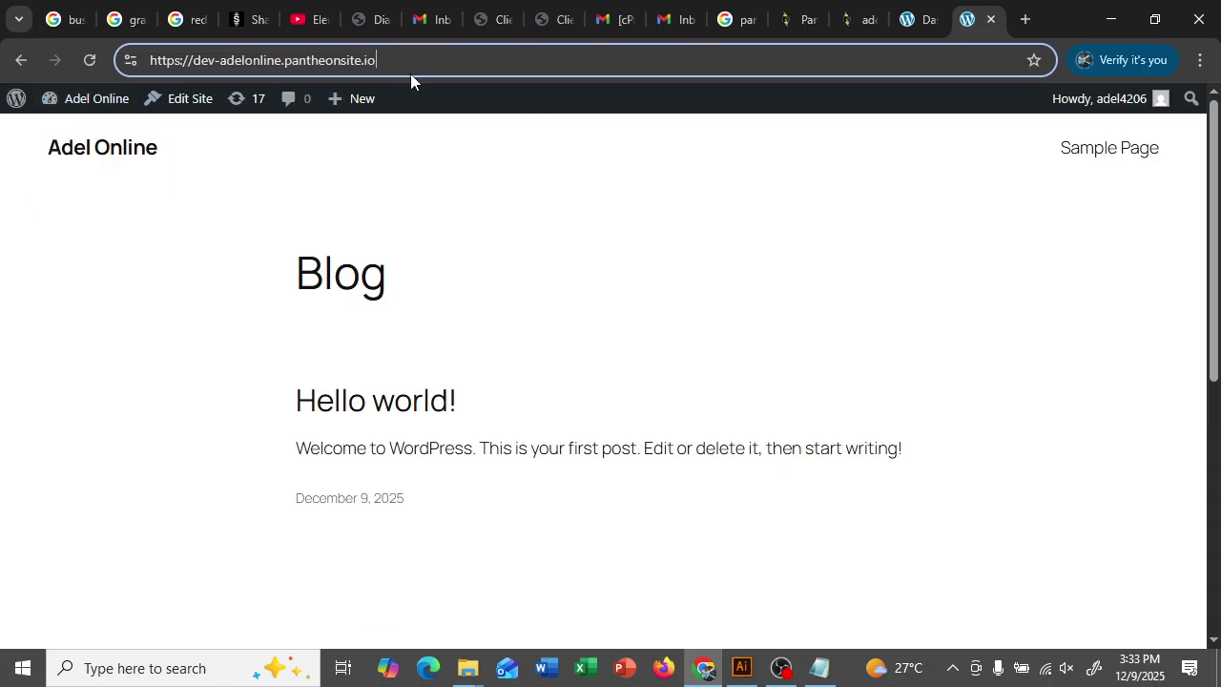
Step: Append wp-admin to the front page address to load the Dashboard
left_click(482, 66)
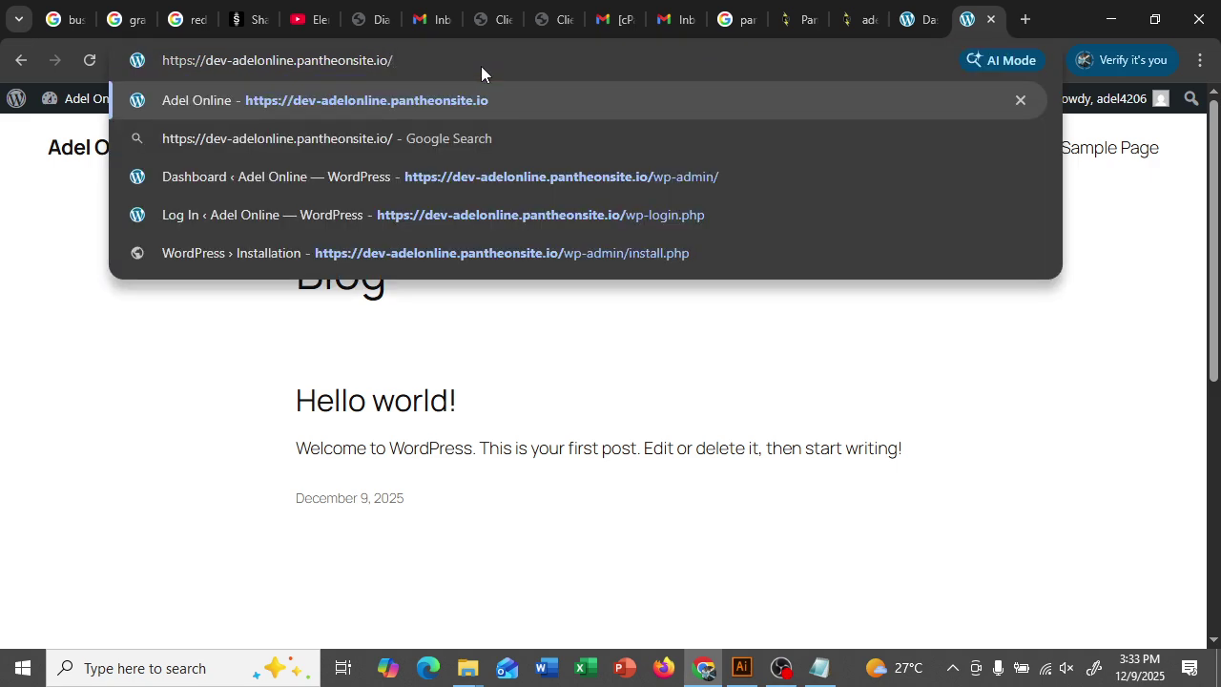
type("wp")
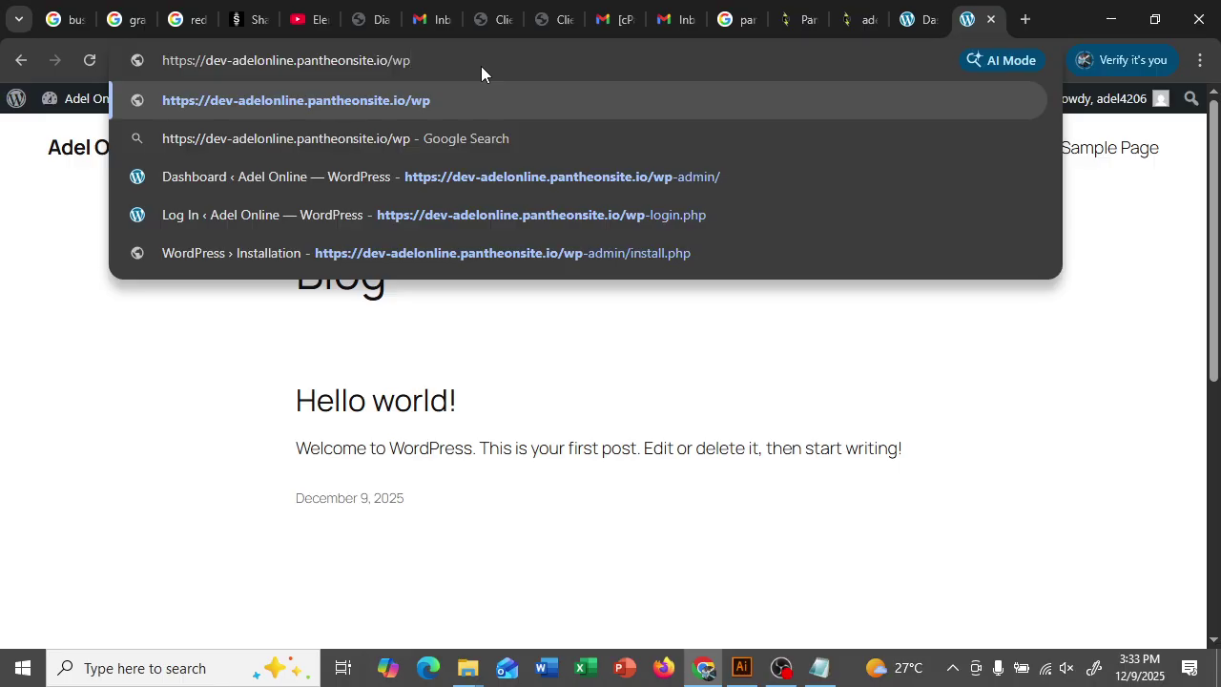
type("-admin")
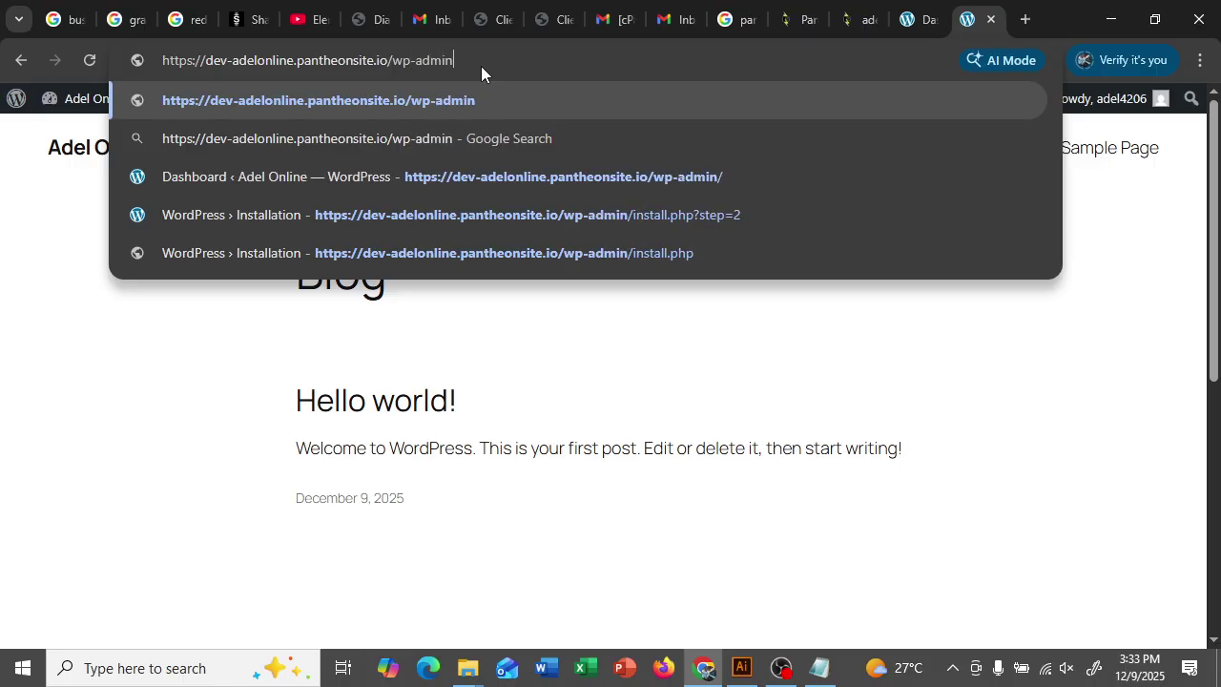
key("Return")
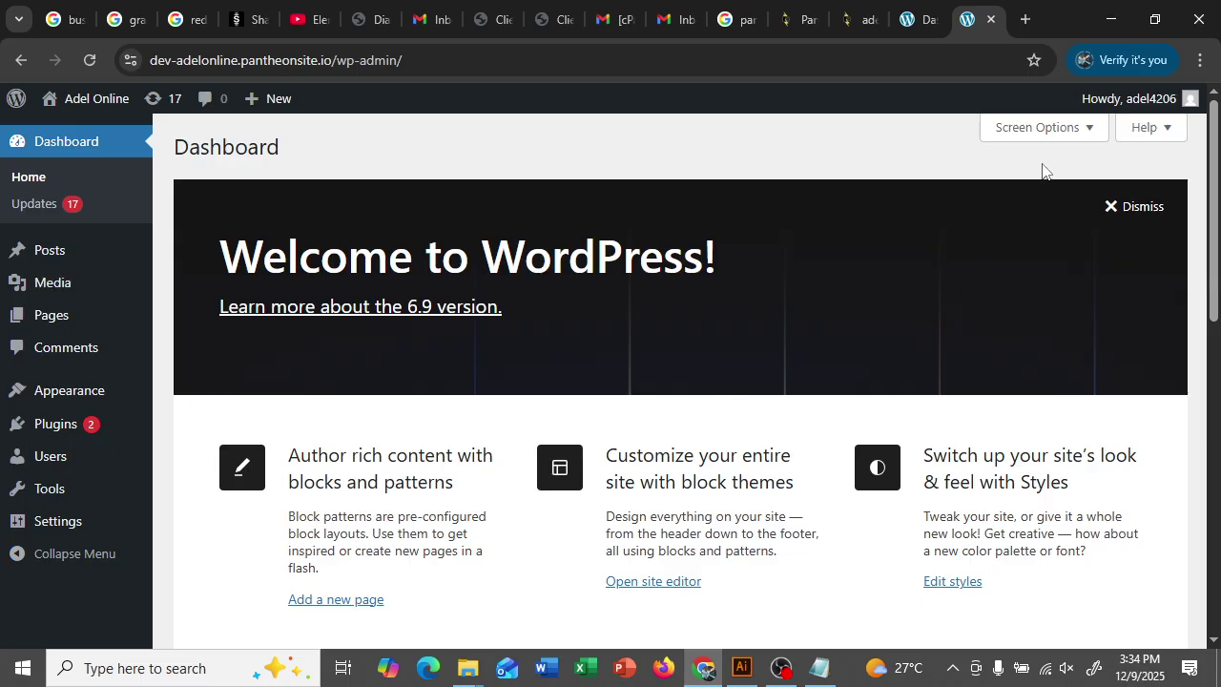
Step: Log out of the WordPress admin and close the Dashboard and login tabs
mouse_move(1186, 101)
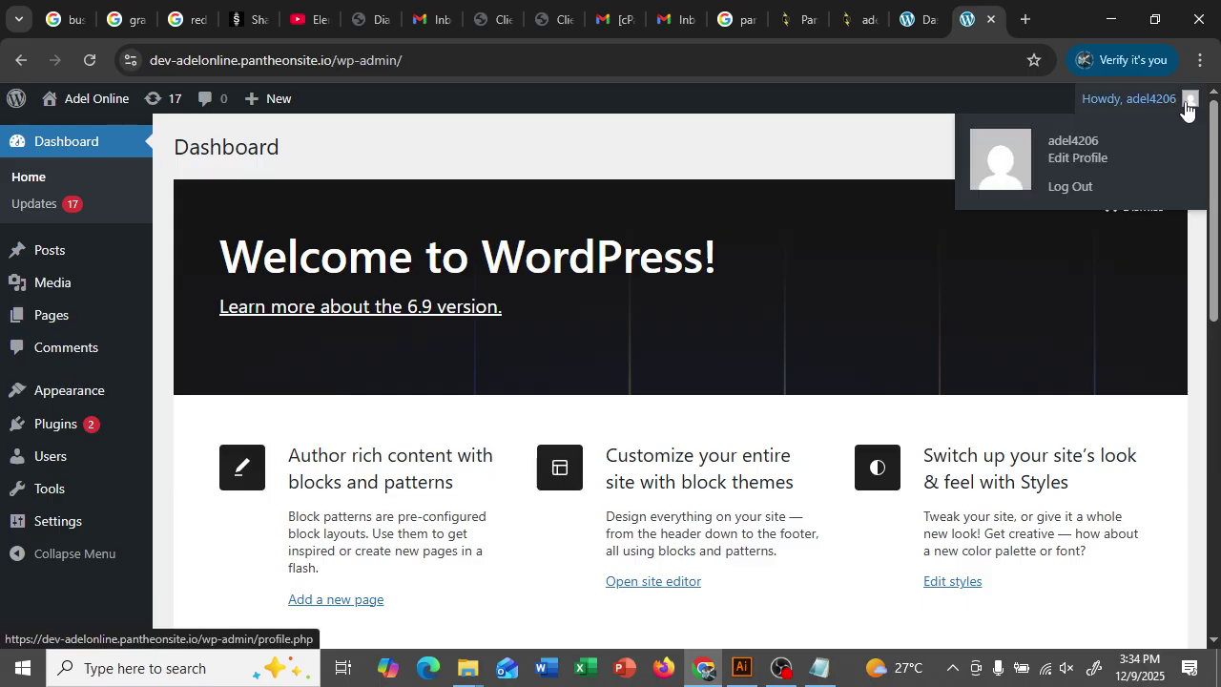
left_click(1084, 188)
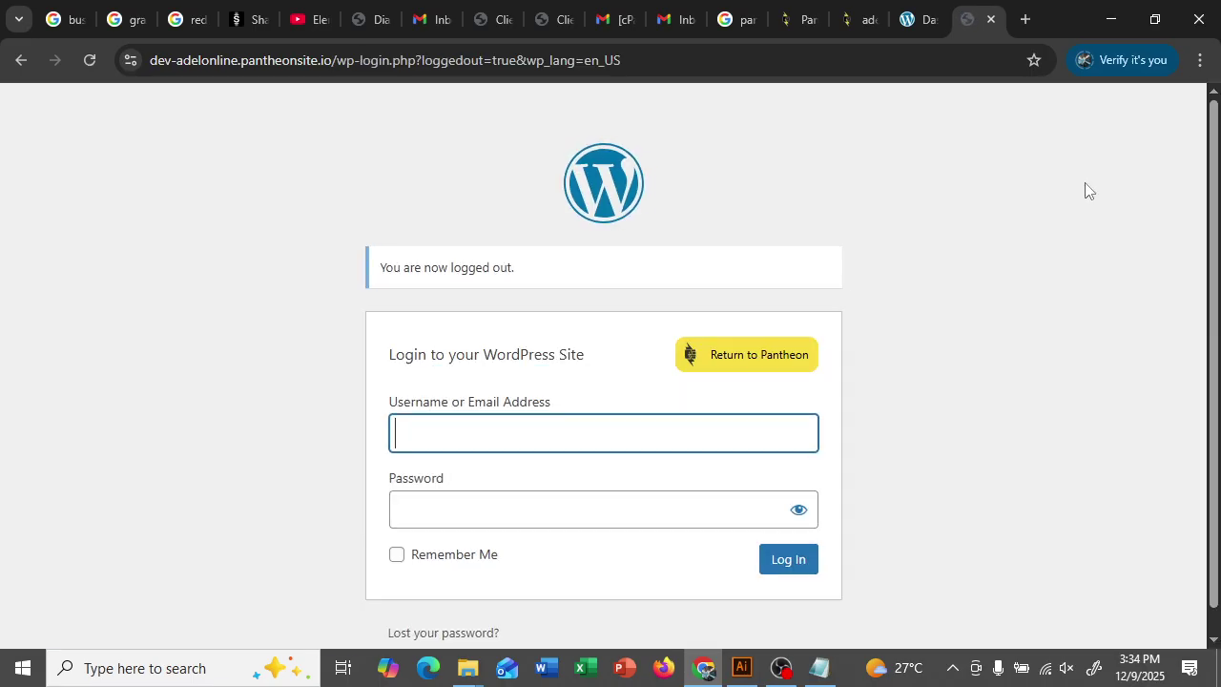
left_click(923, 21)
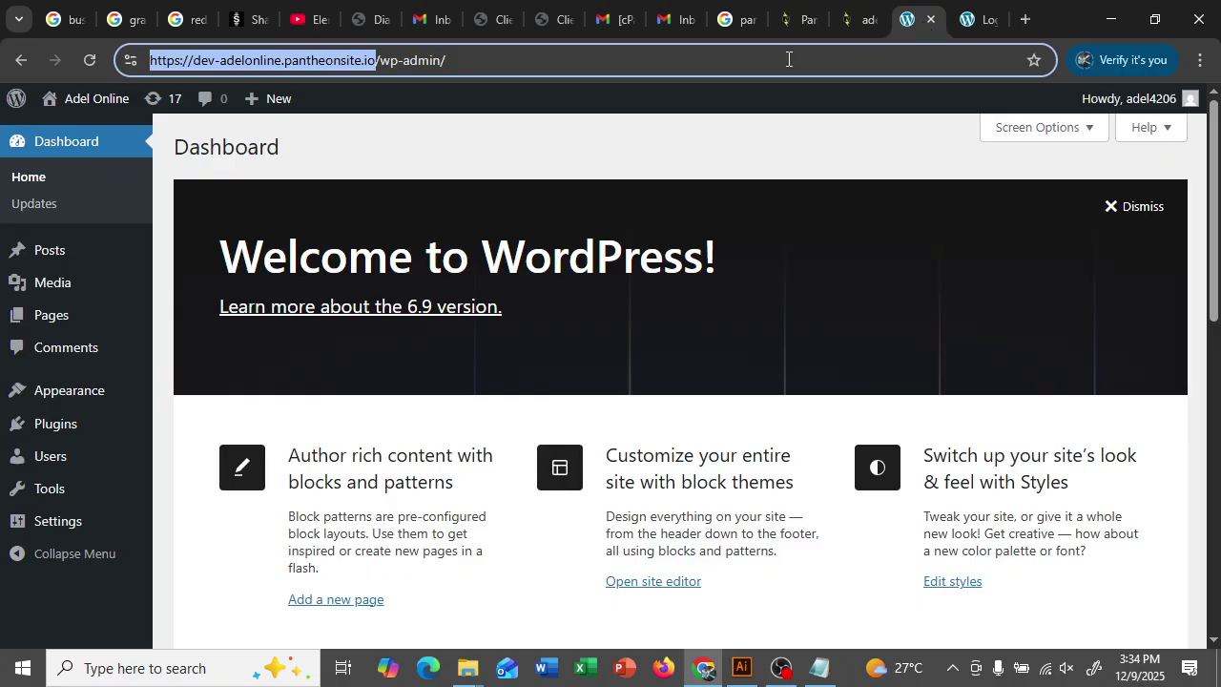
left_click(930, 19)
left_click(932, 20)
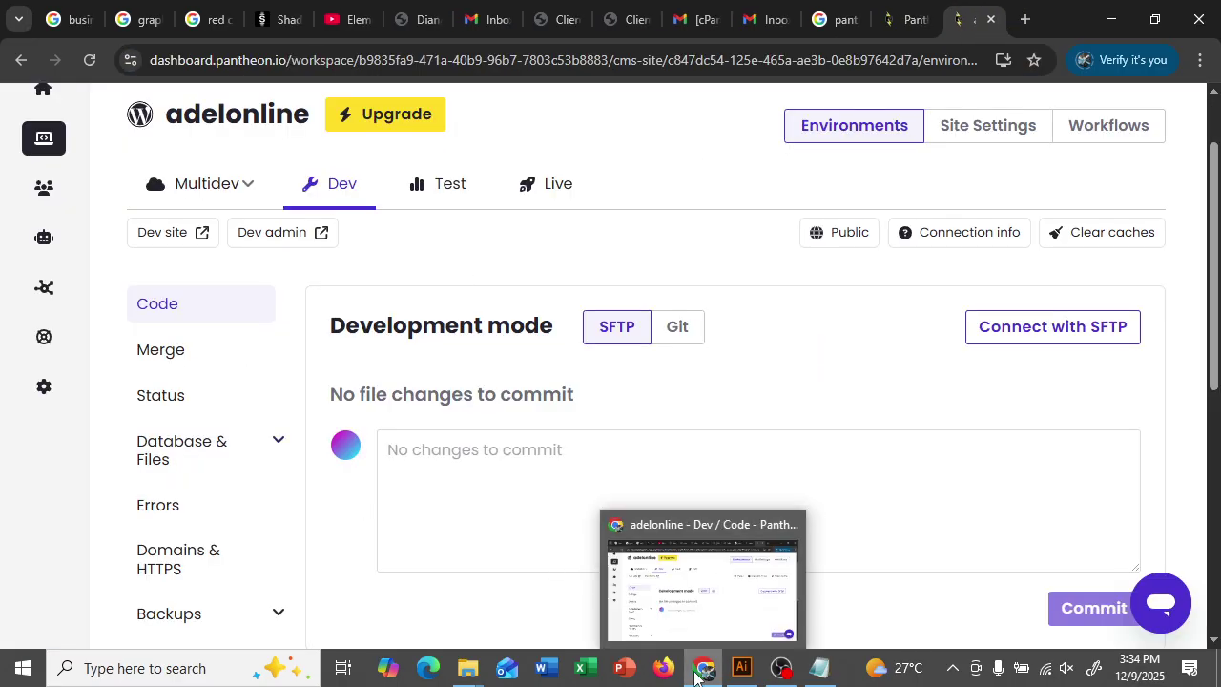
left_click(1018, 21)
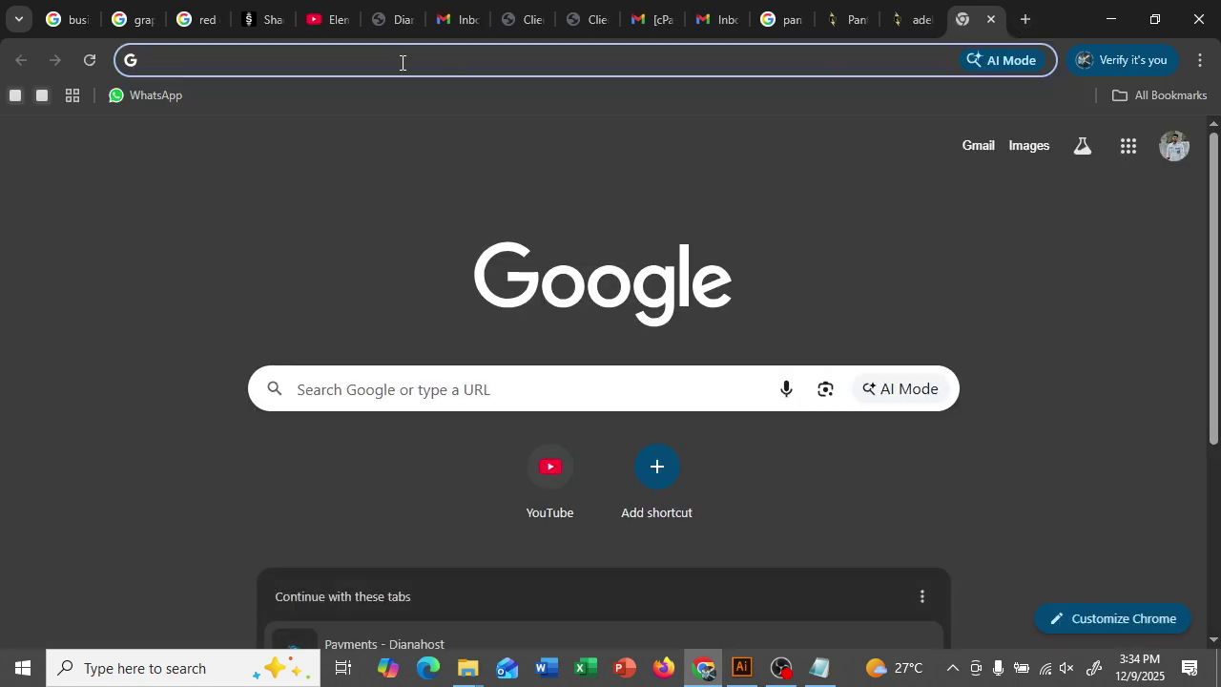
left_click(401, 60)
key("ctrl+v")
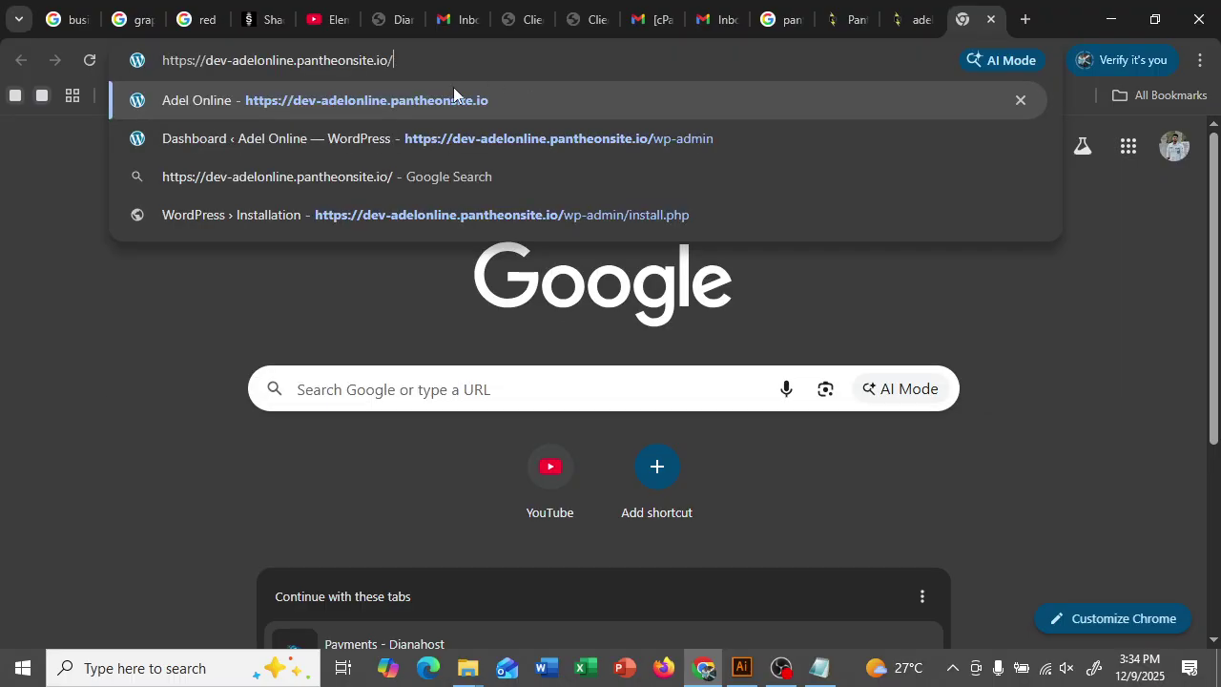
left_click(816, 669)
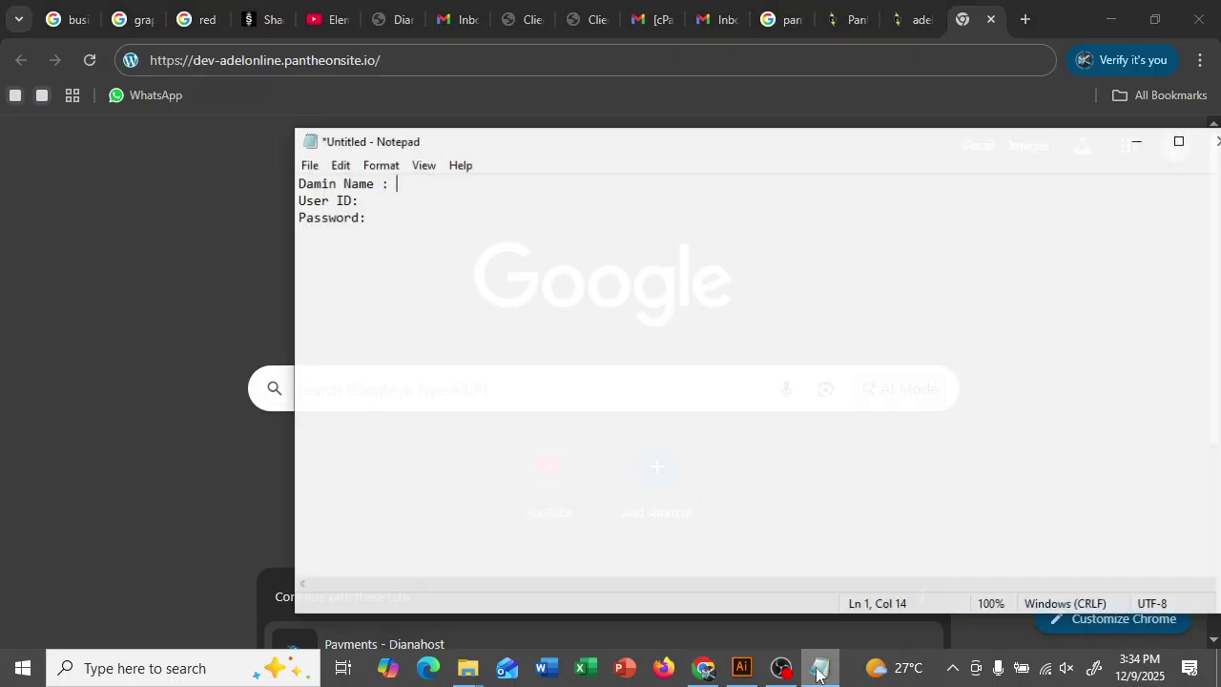
left_click(1133, 133)
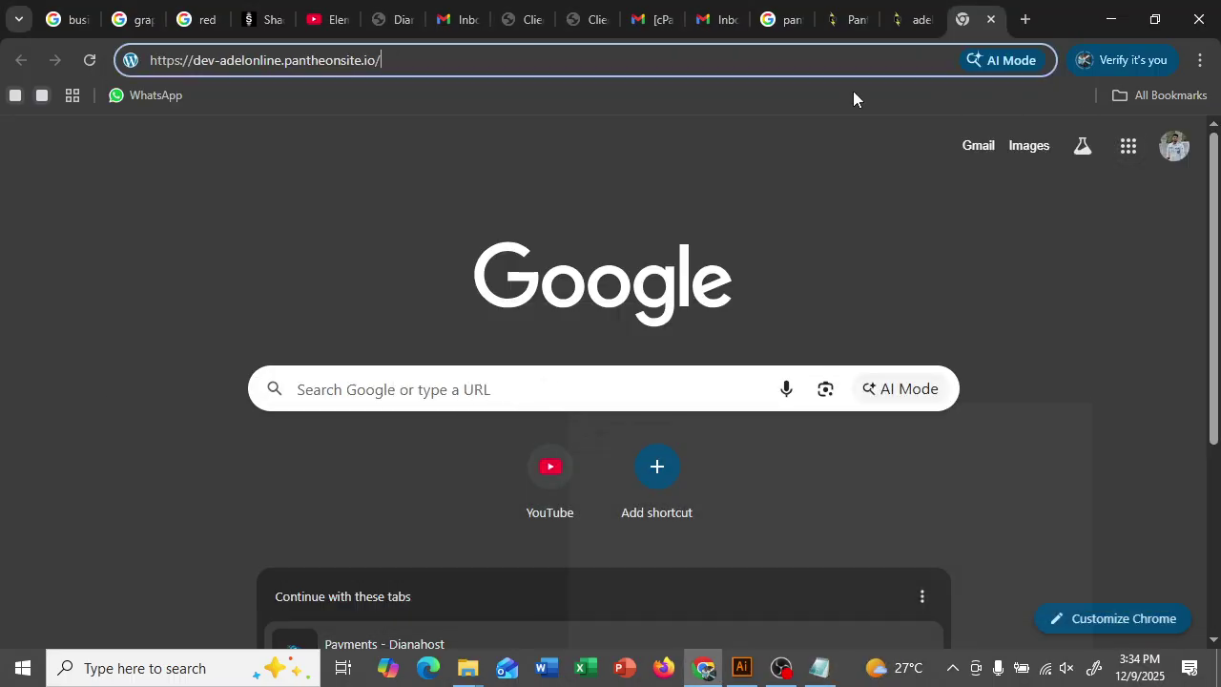
Step: Load the Adel Online front page from the pasted address while logged out
left_click(648, 14)
left_click(972, 18)
key("Return")
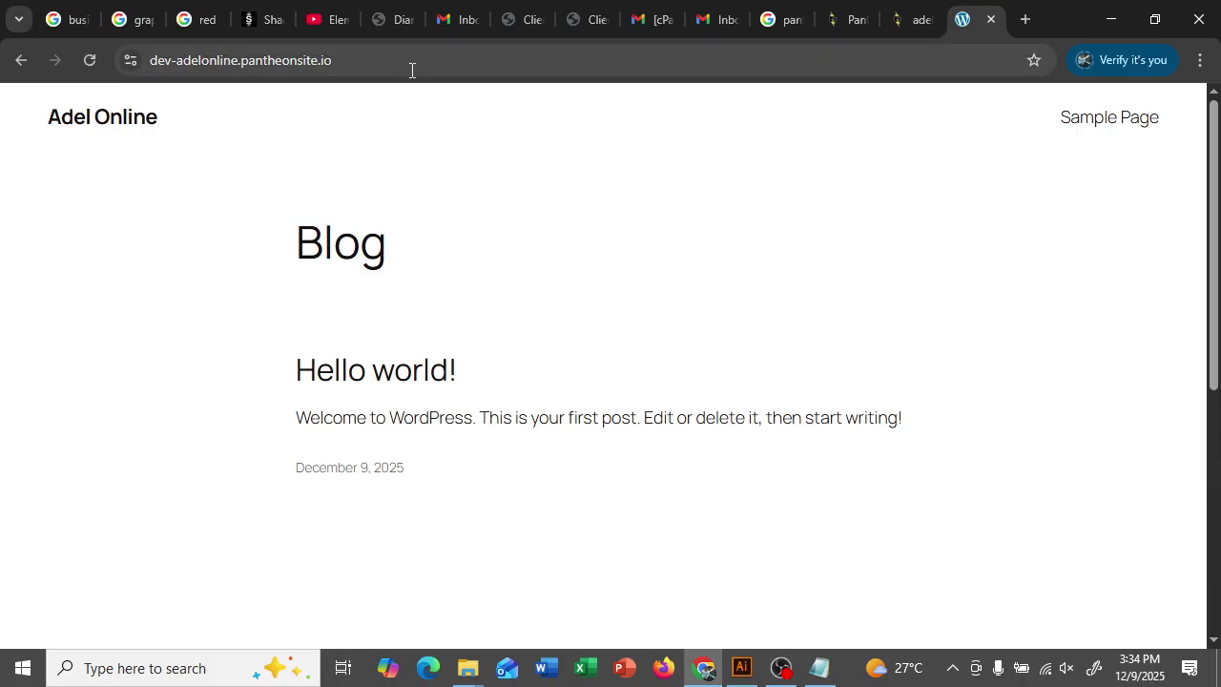
Step: Append /wp-admin to the address to reach the site's login page
left_click(370, 59)
left_click(525, 57)
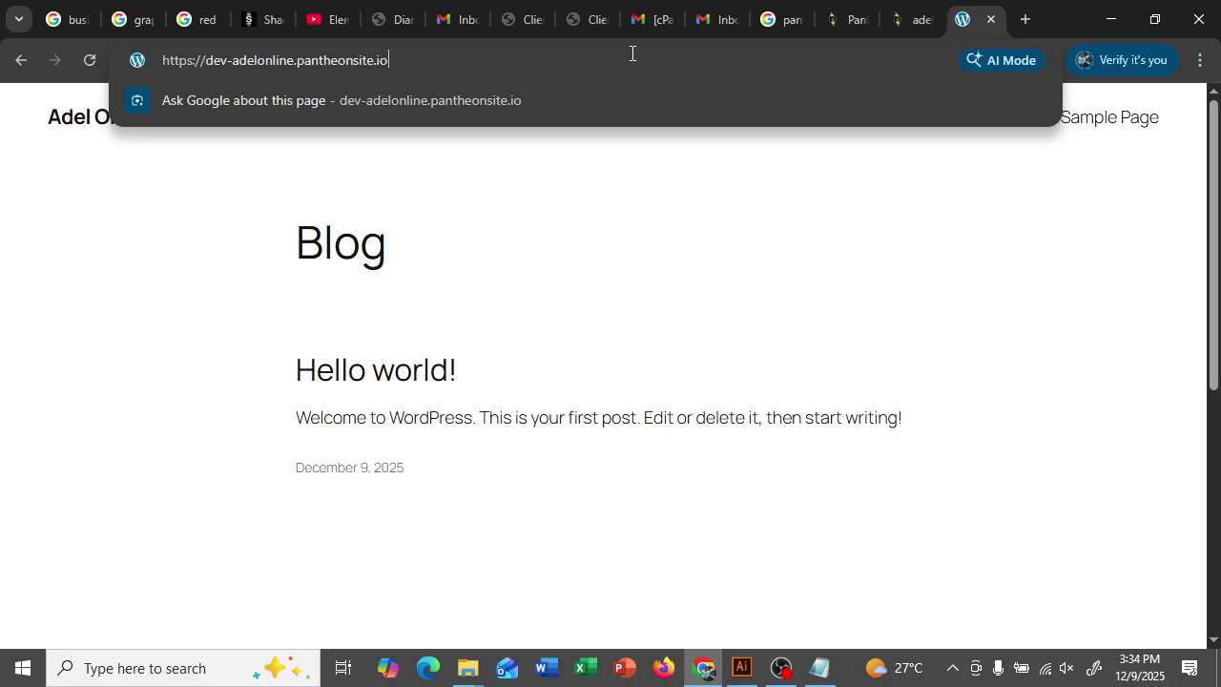
type("/")
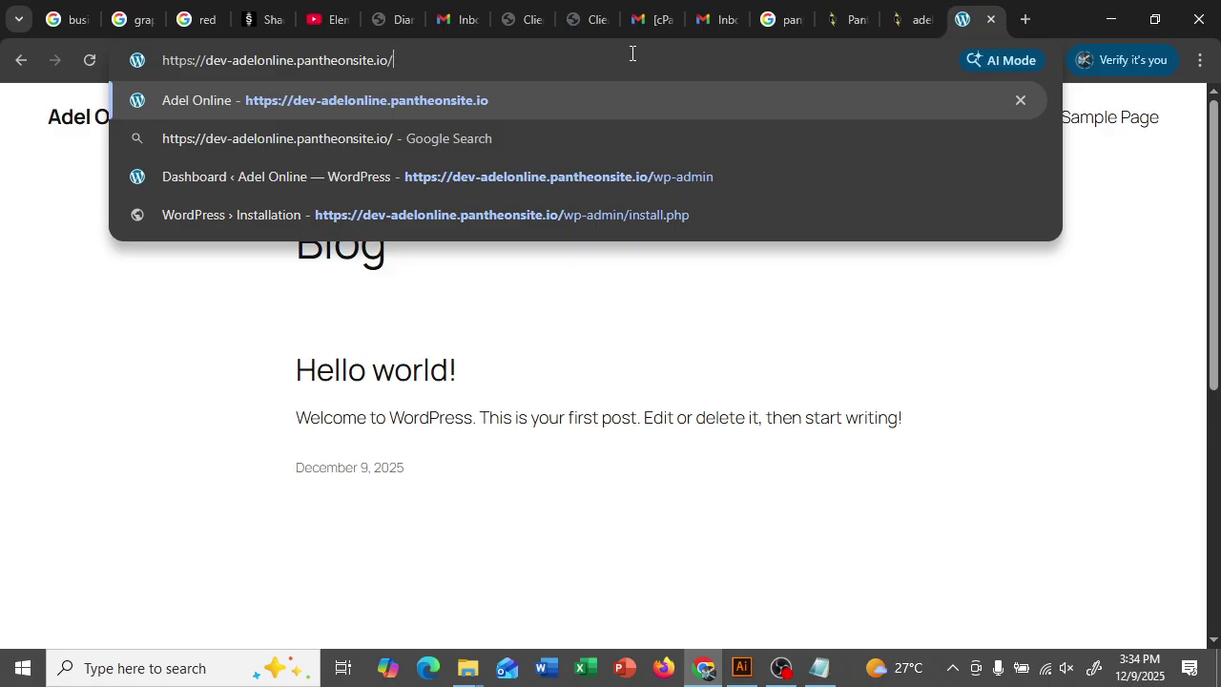
type("wp")
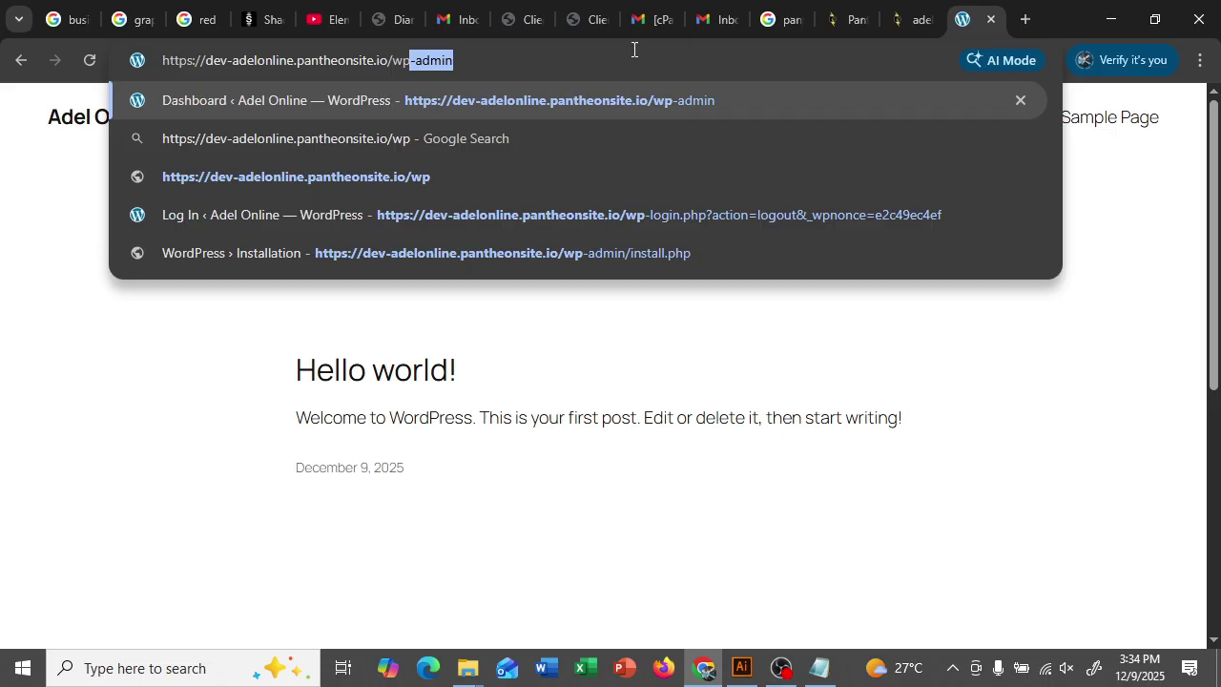
key("Right")
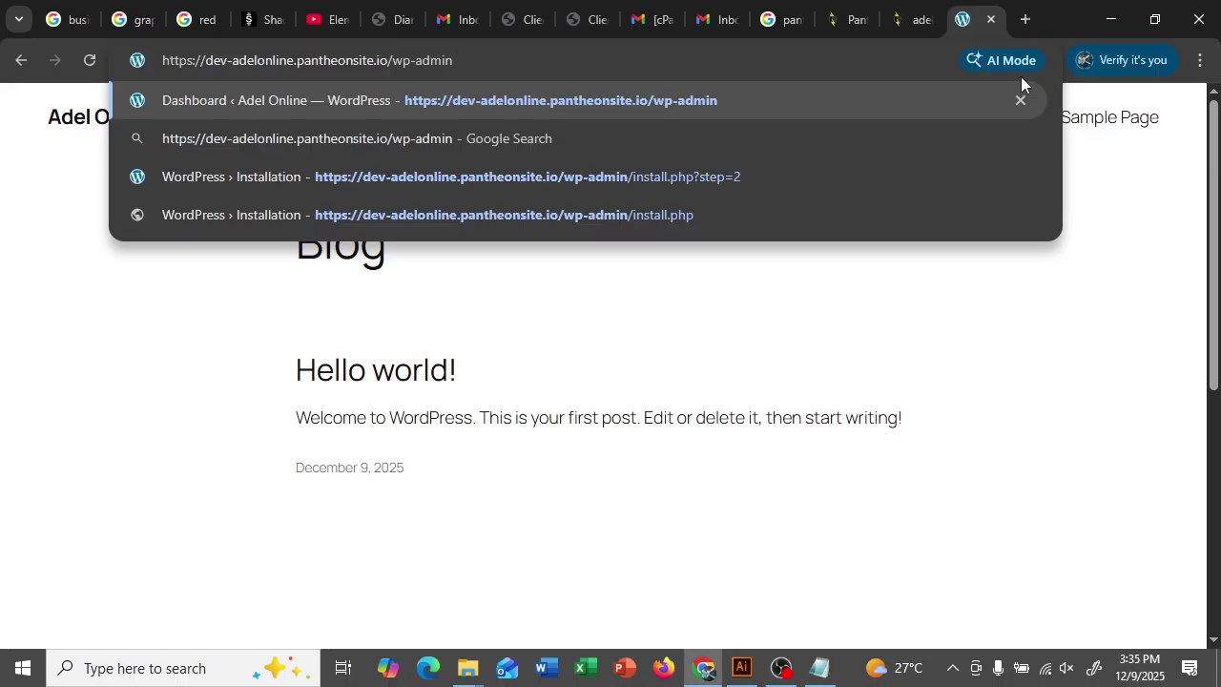
key("Return")
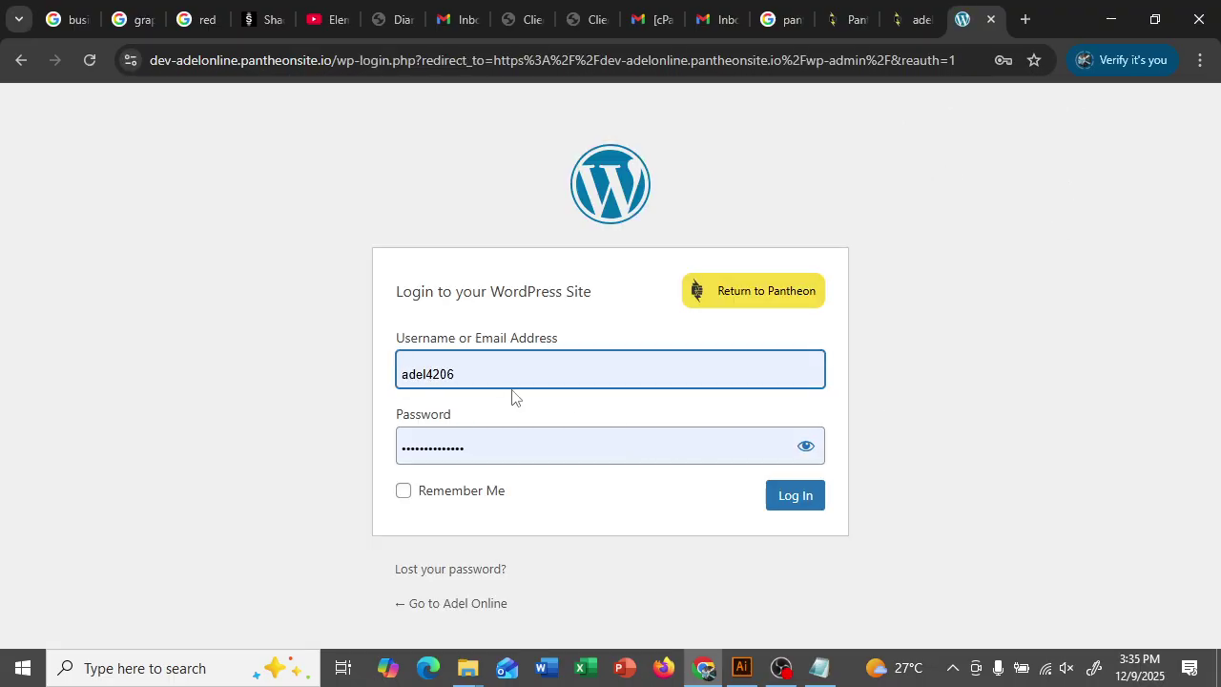
Step: Log in with the autofilled admin credentials to reach the Adel Online Dashboard
left_click(787, 498)
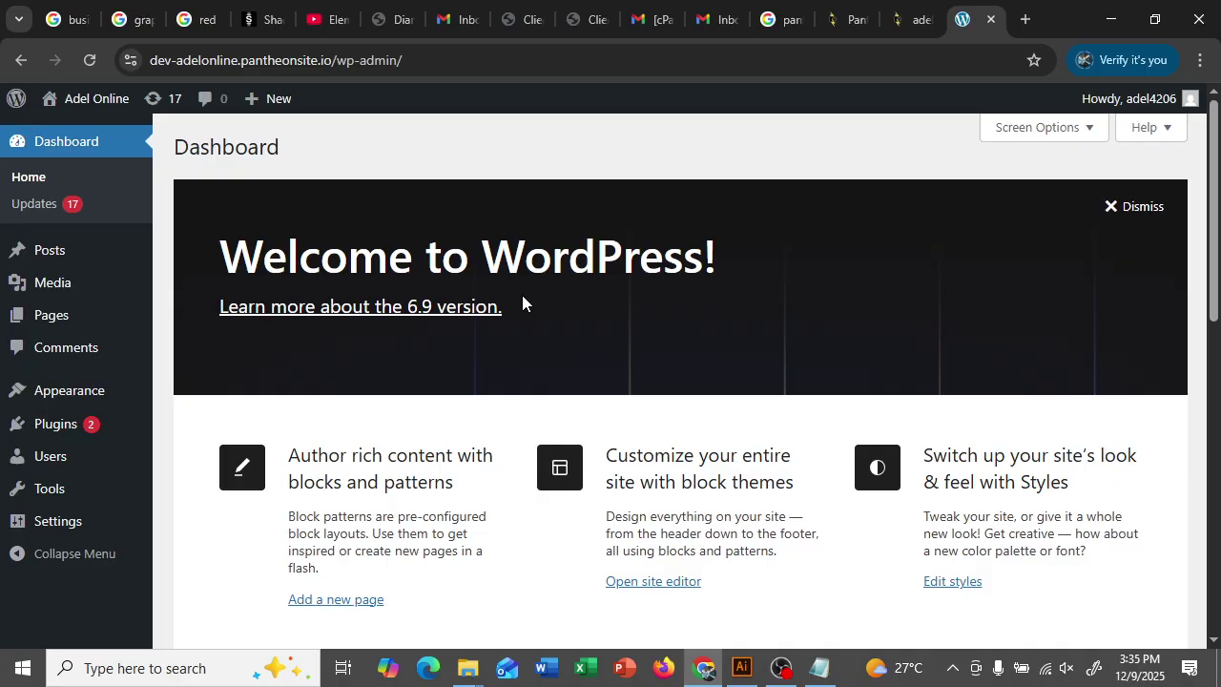
Step: Open the public Adel Online site in a new tab from the admin bar
scroll(520, 303, "down", 1)
scroll(517, 306, "up", 1)
mouse_move(81, 100)
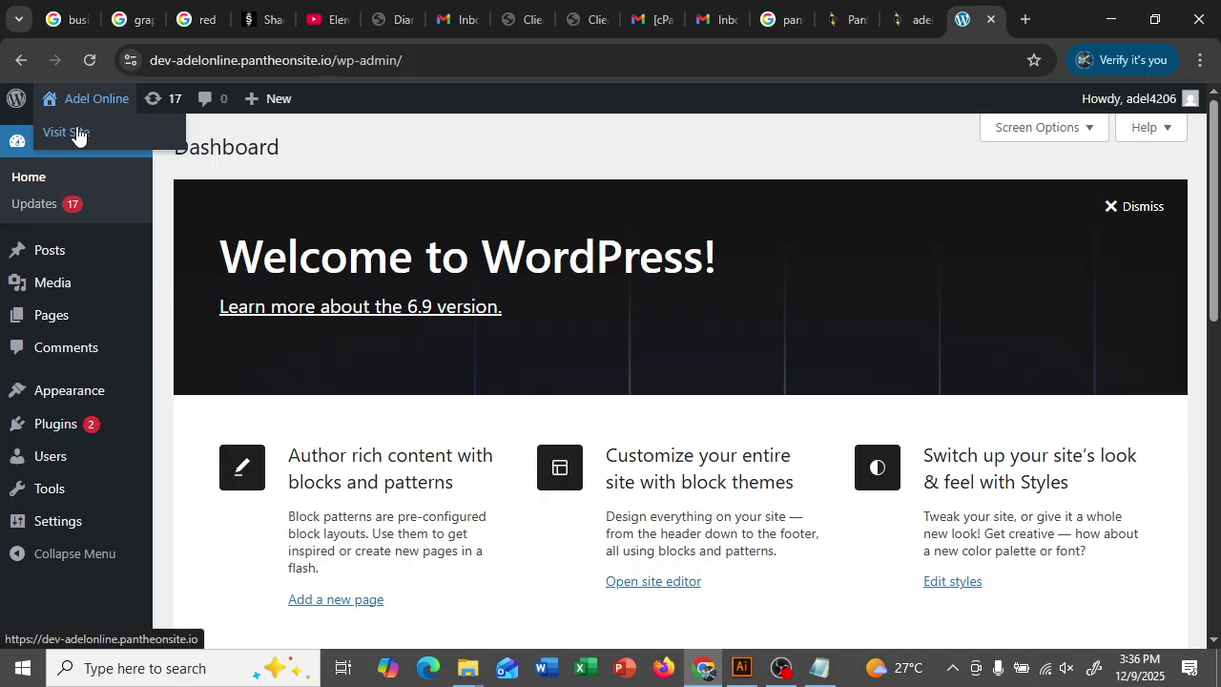
right_click(77, 133)
left_click(135, 149)
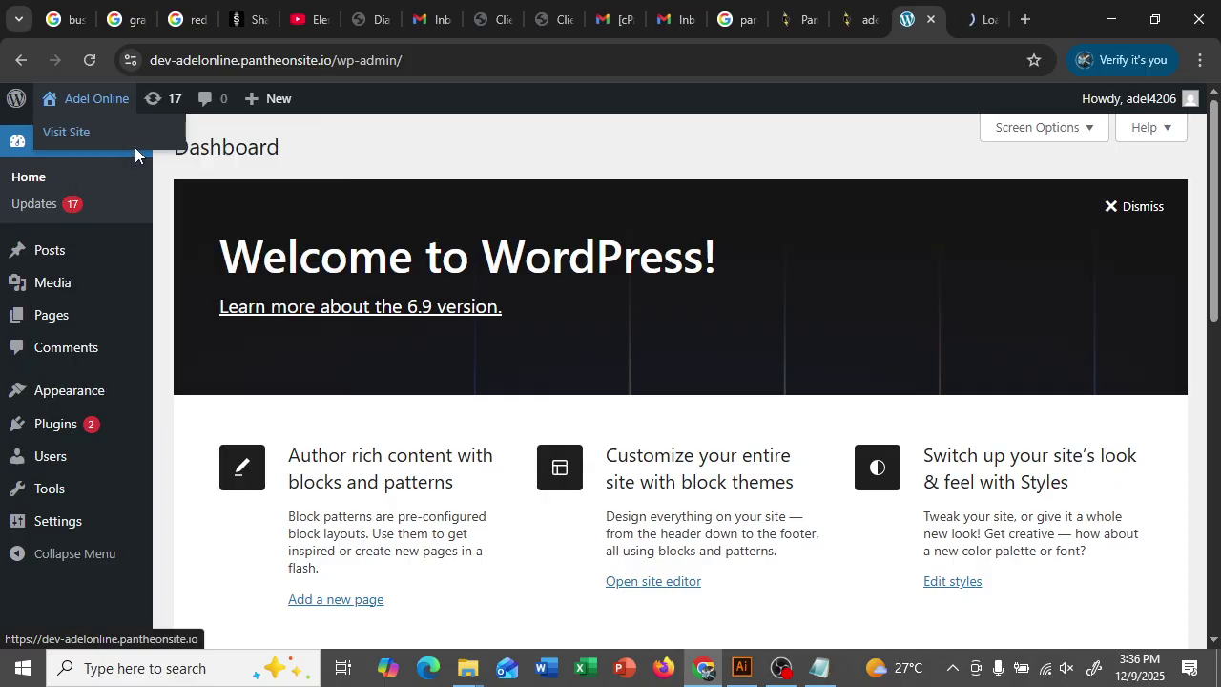
Step: Switch between the admin Dashboard and the live Blog front page to compare them
left_click(971, 21)
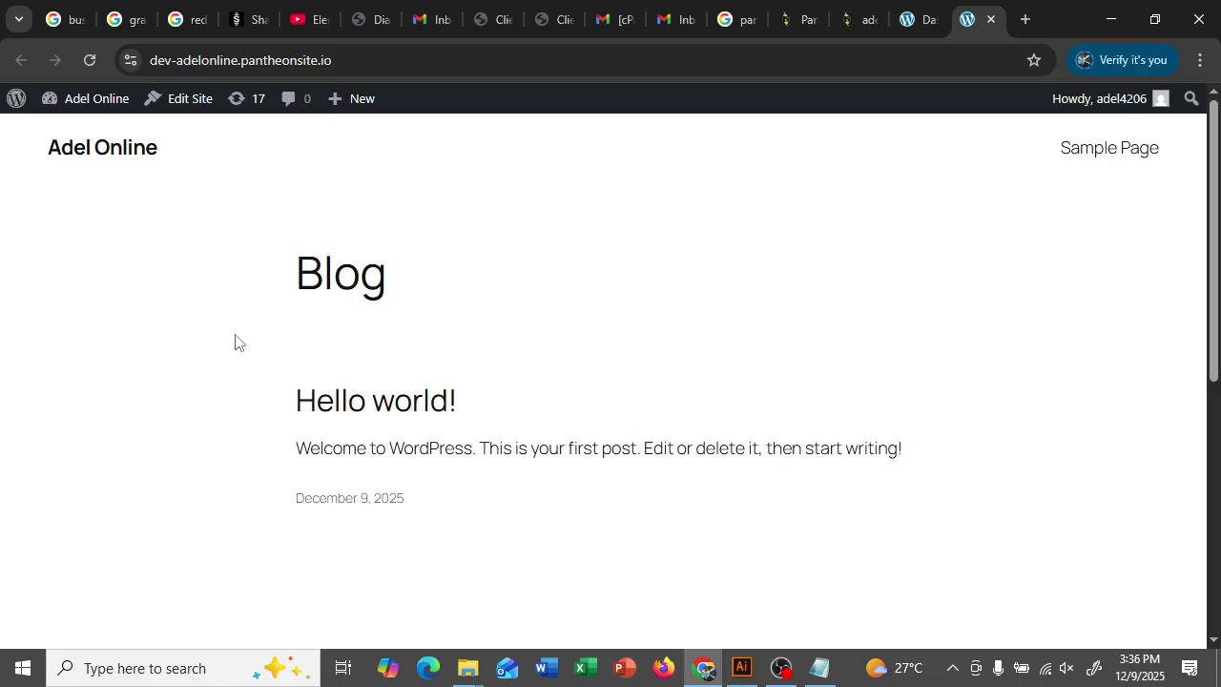
left_click(914, 21)
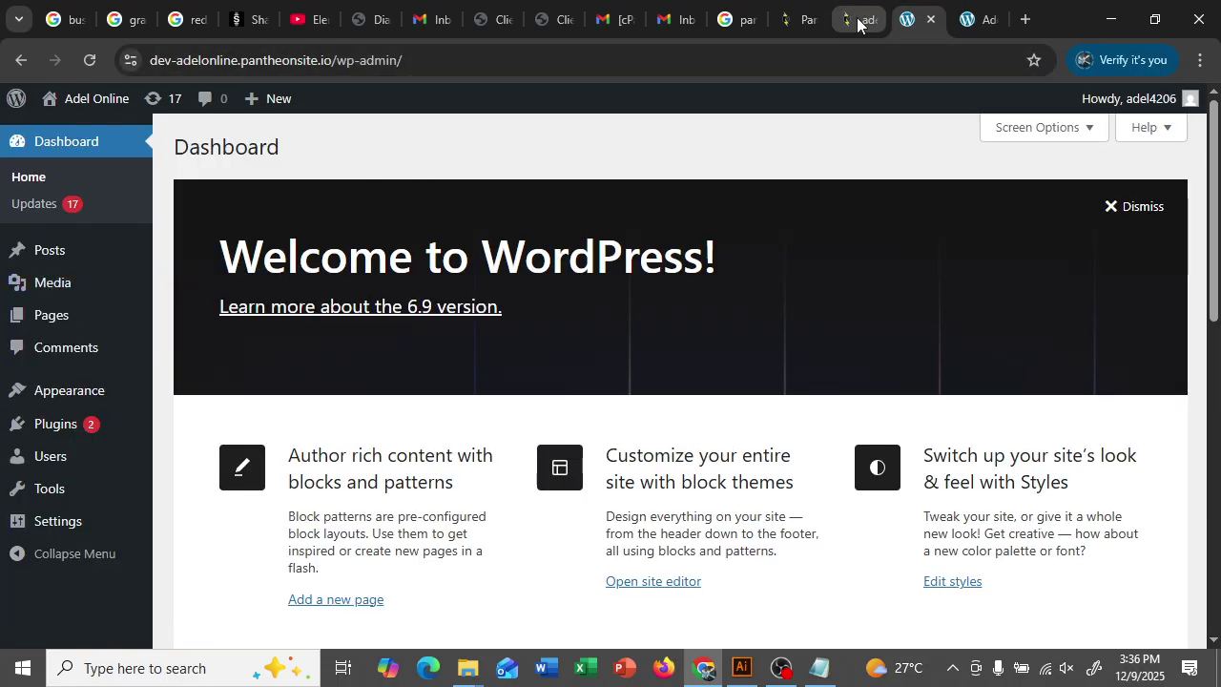
left_click(973, 21)
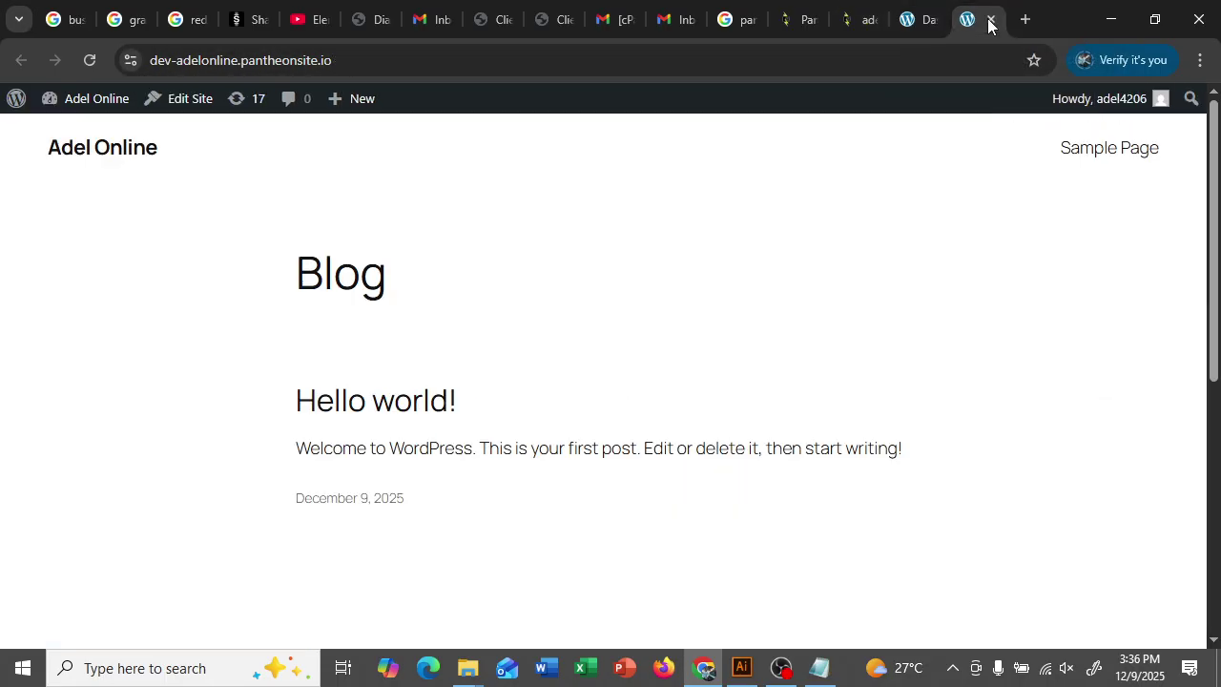
left_click(910, 21)
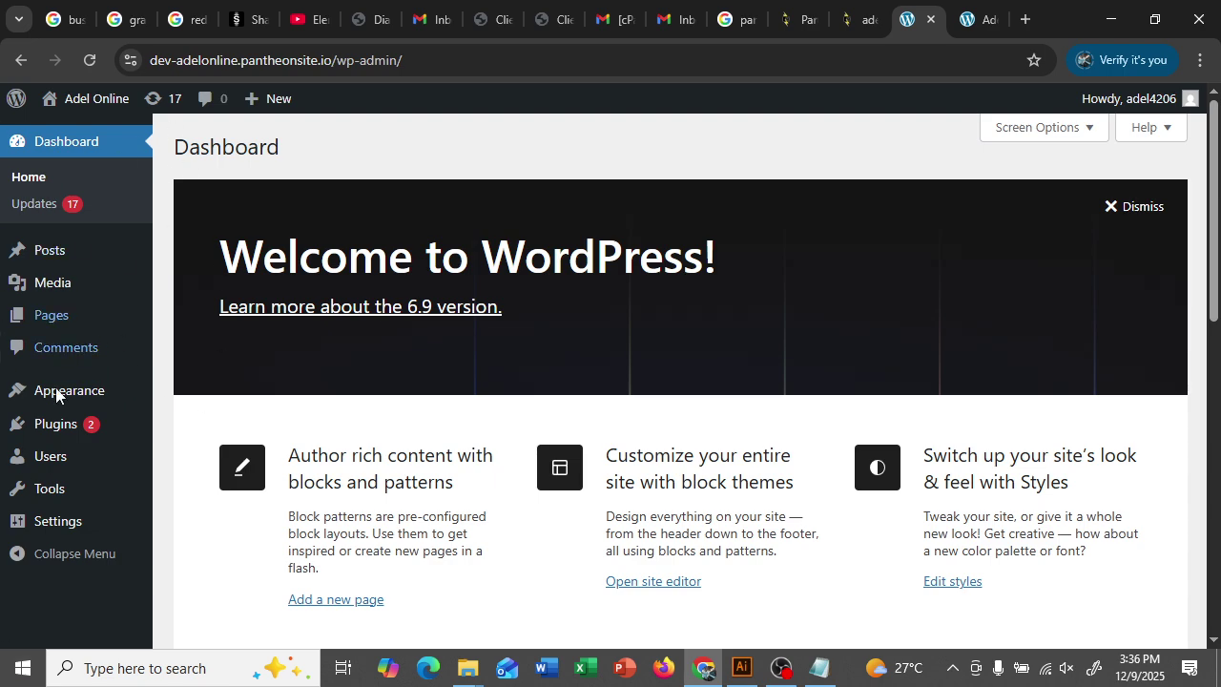
left_click(989, 20)
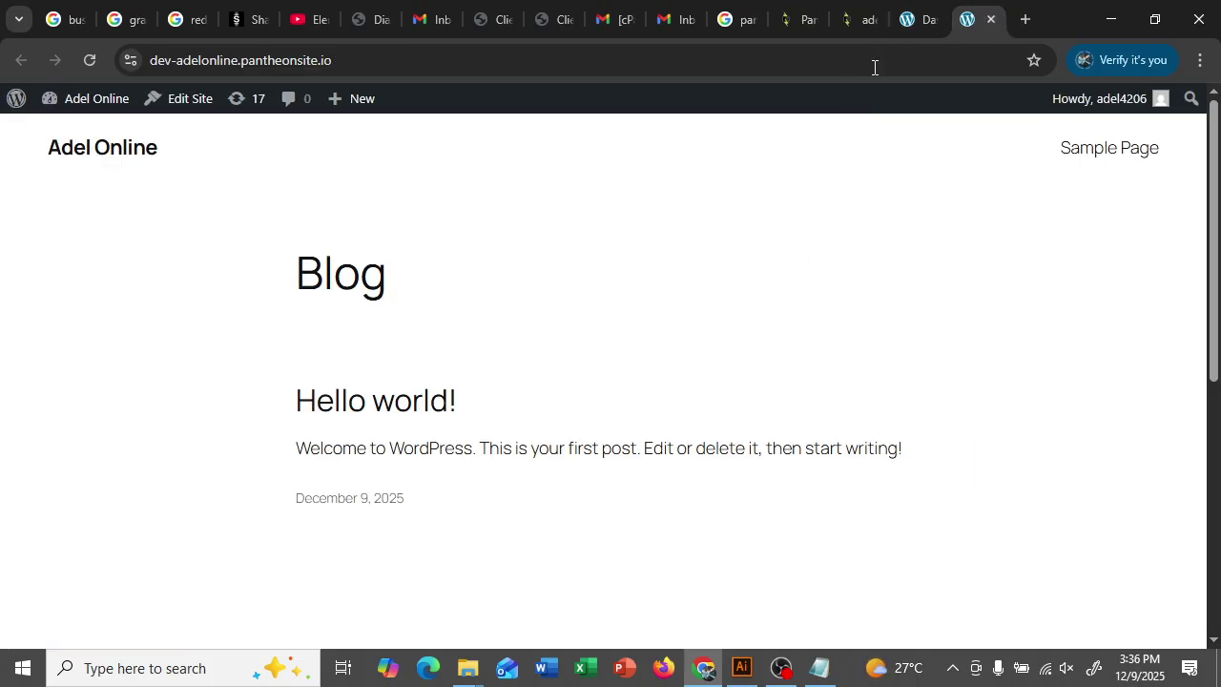
left_click(897, 26)
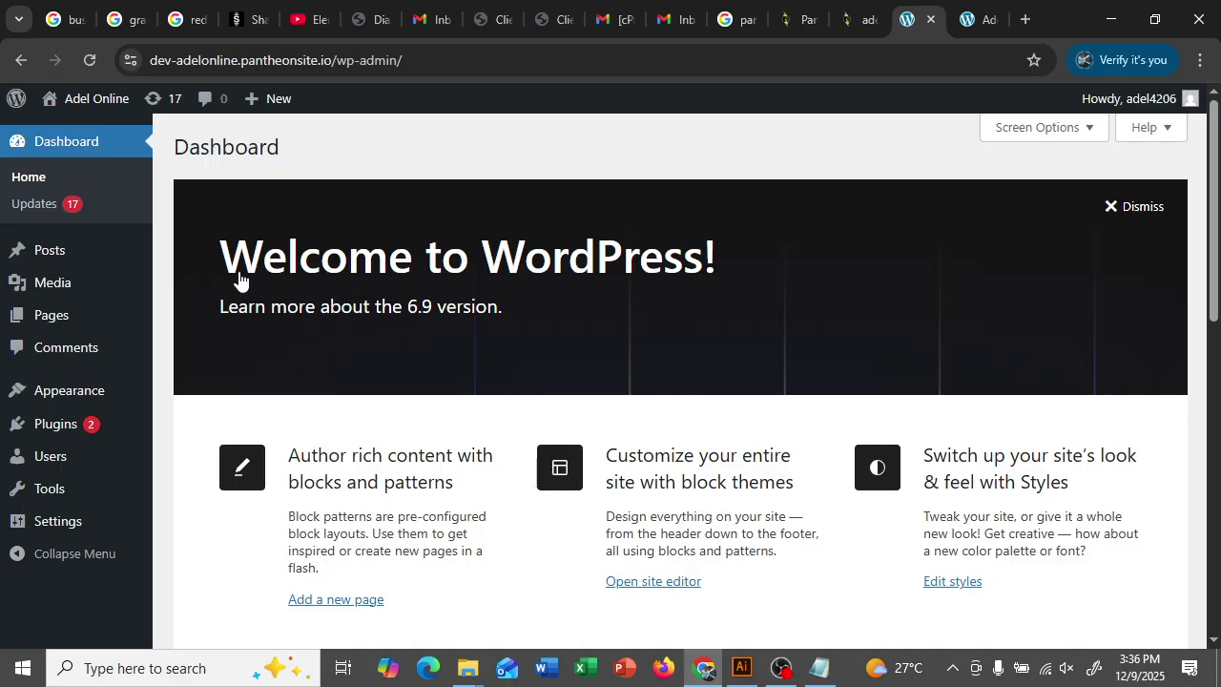
left_click(968, 20)
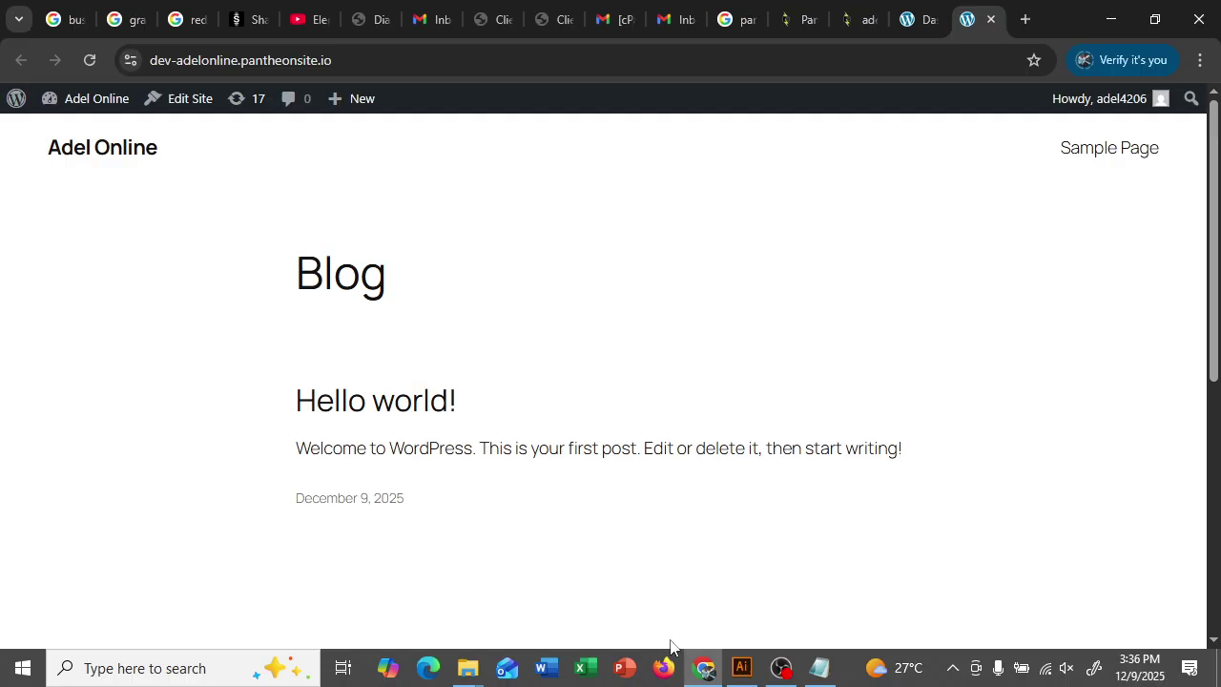
left_click(923, 19)
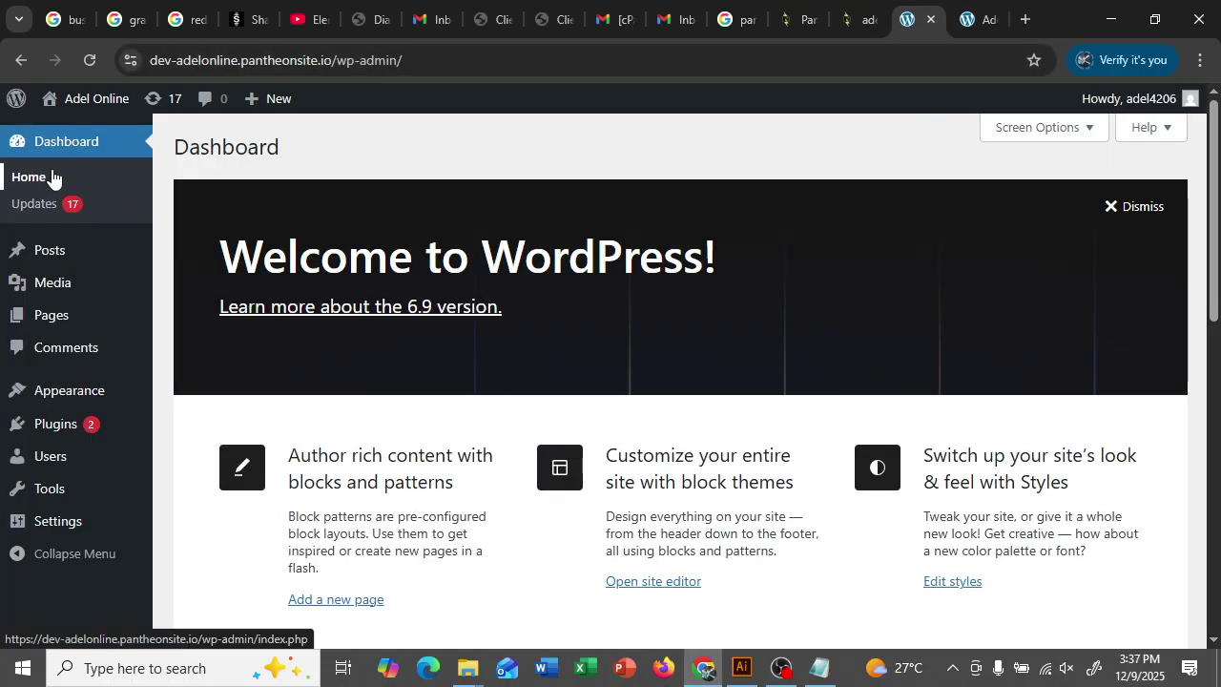
Step: Return from the live Blog tab to the WordPress admin Dashboard Home page
mouse_move(100, 110)
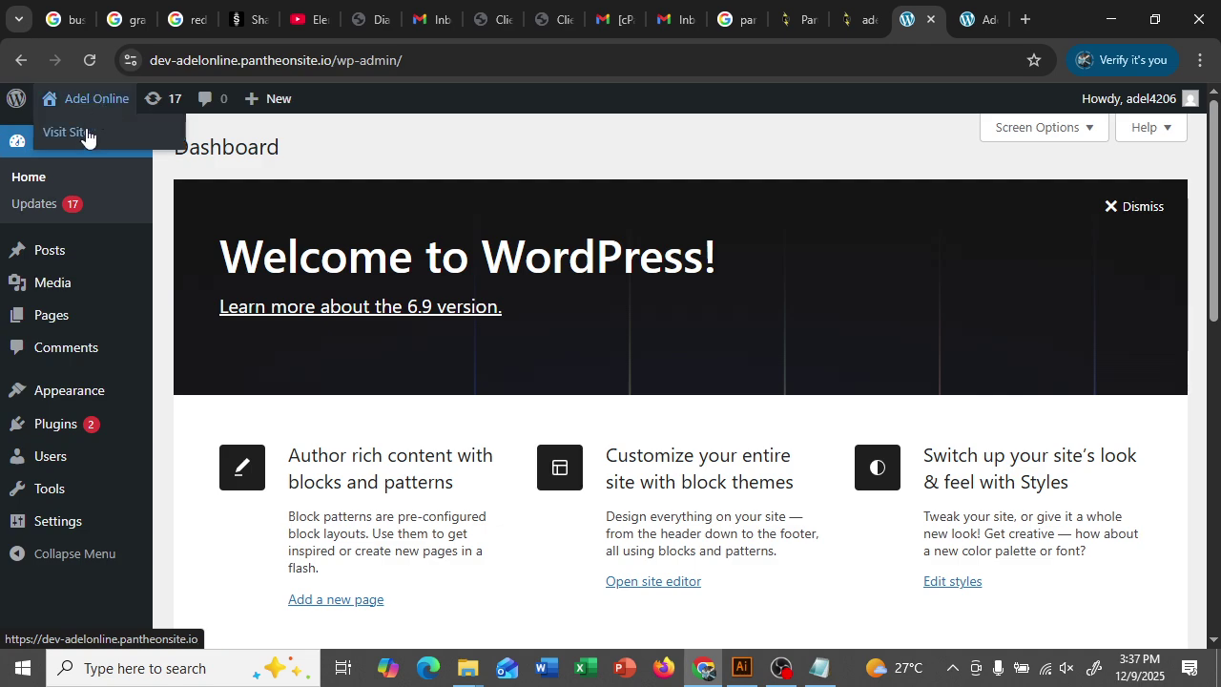
left_click(986, 19)
left_click(931, 33)
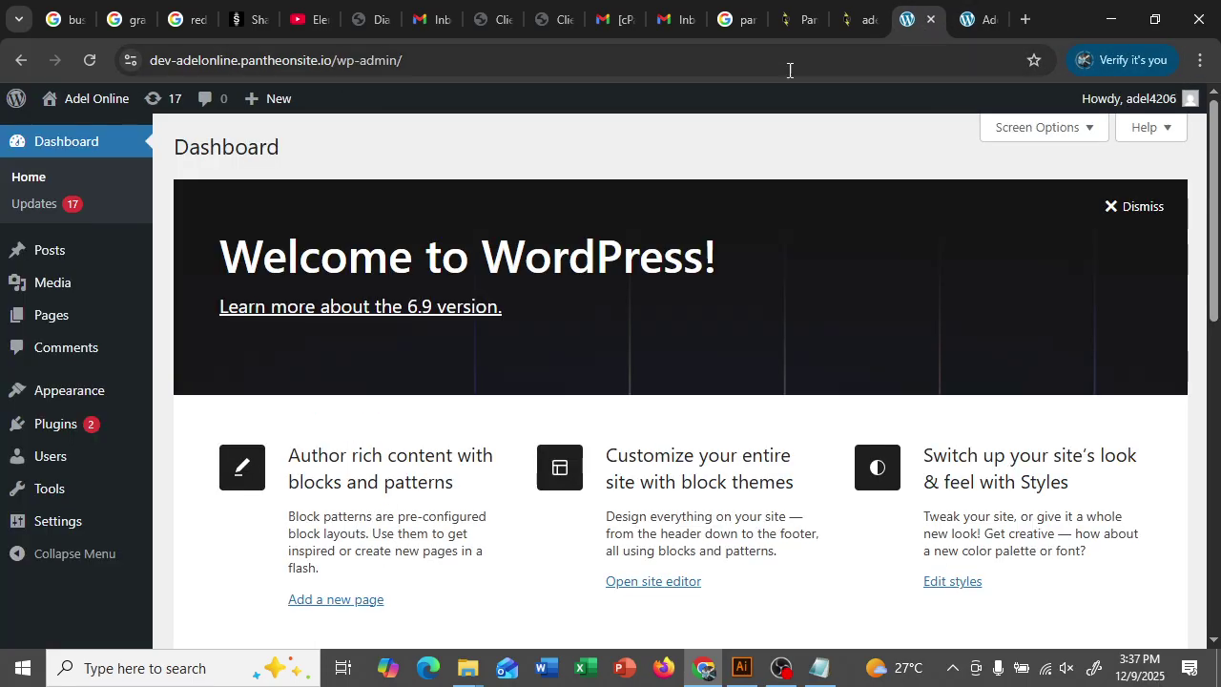
left_click(33, 180)
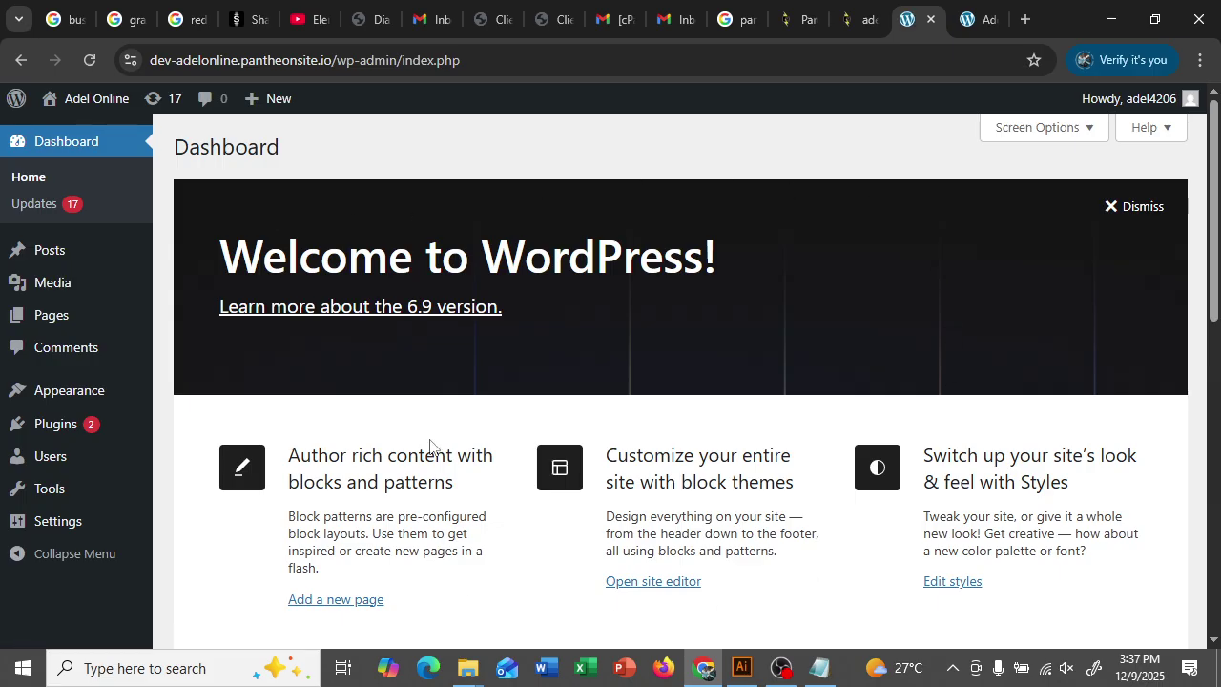
Step: Dismiss the Welcome to WordPress banner so the dashboard boxes move up
scroll(429, 448, "down", 8)
scroll(430, 447, "up", 9)
left_click(1137, 211)
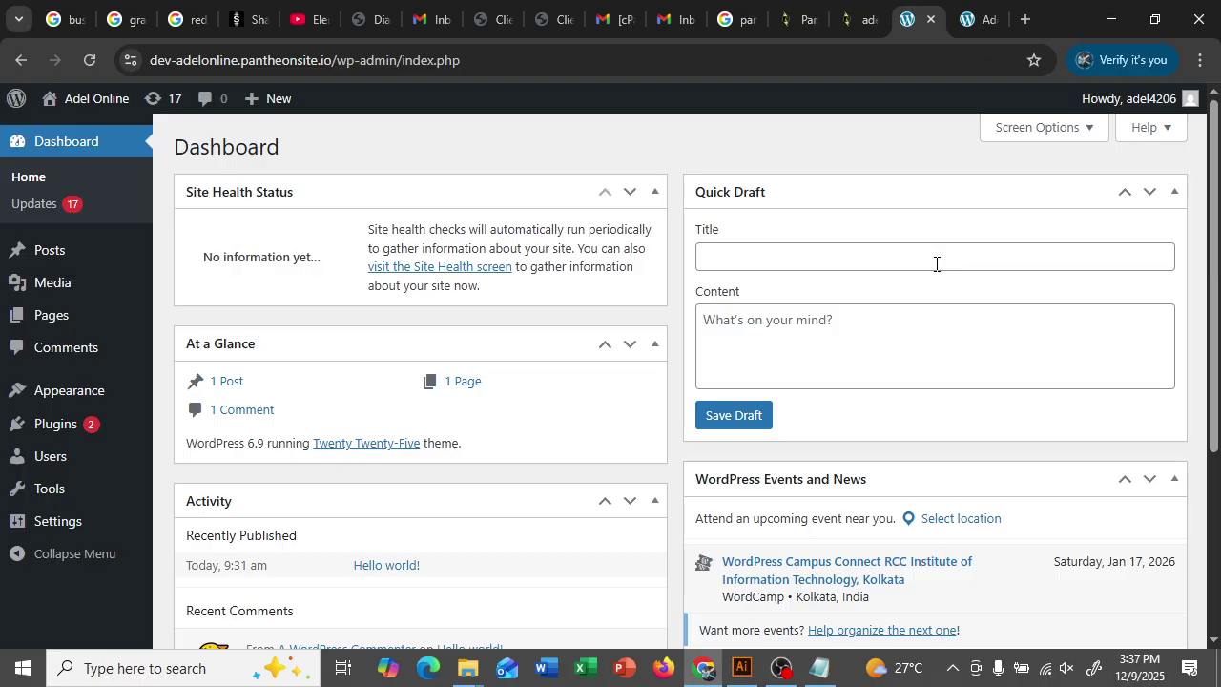
Step: In Screen Options, hide the Site Health Status, At a Glance, Activity, Quick Draft and Events boxes
left_click(1093, 136)
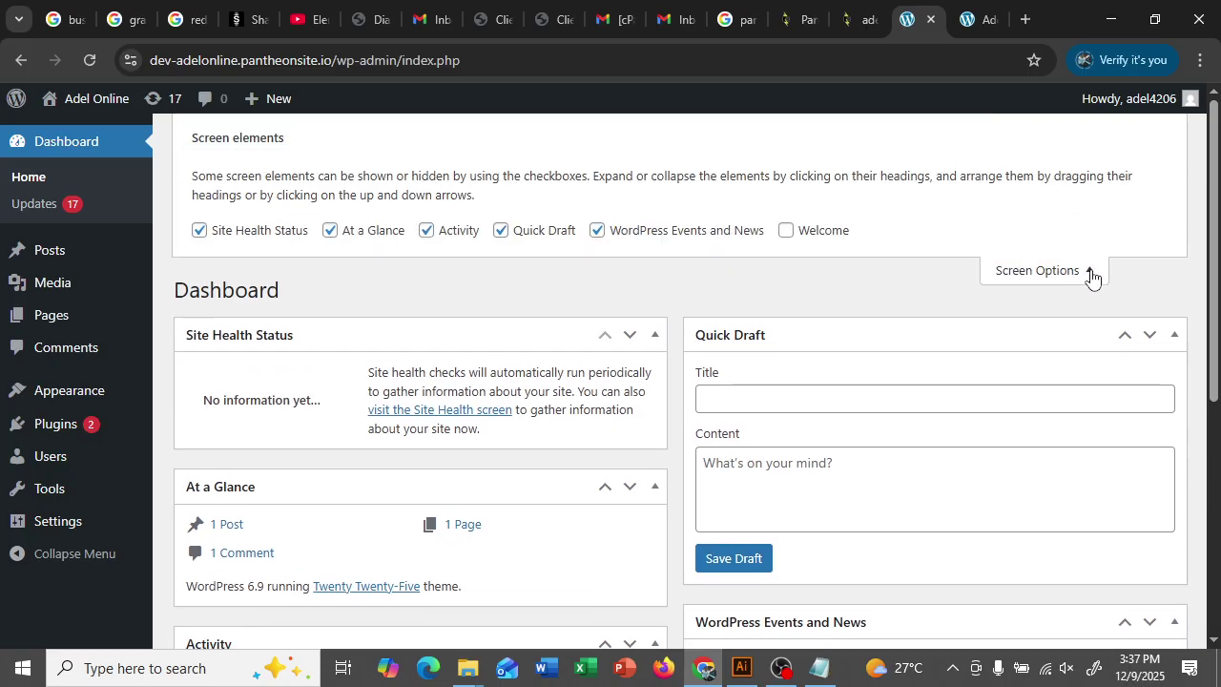
left_click(1092, 272)
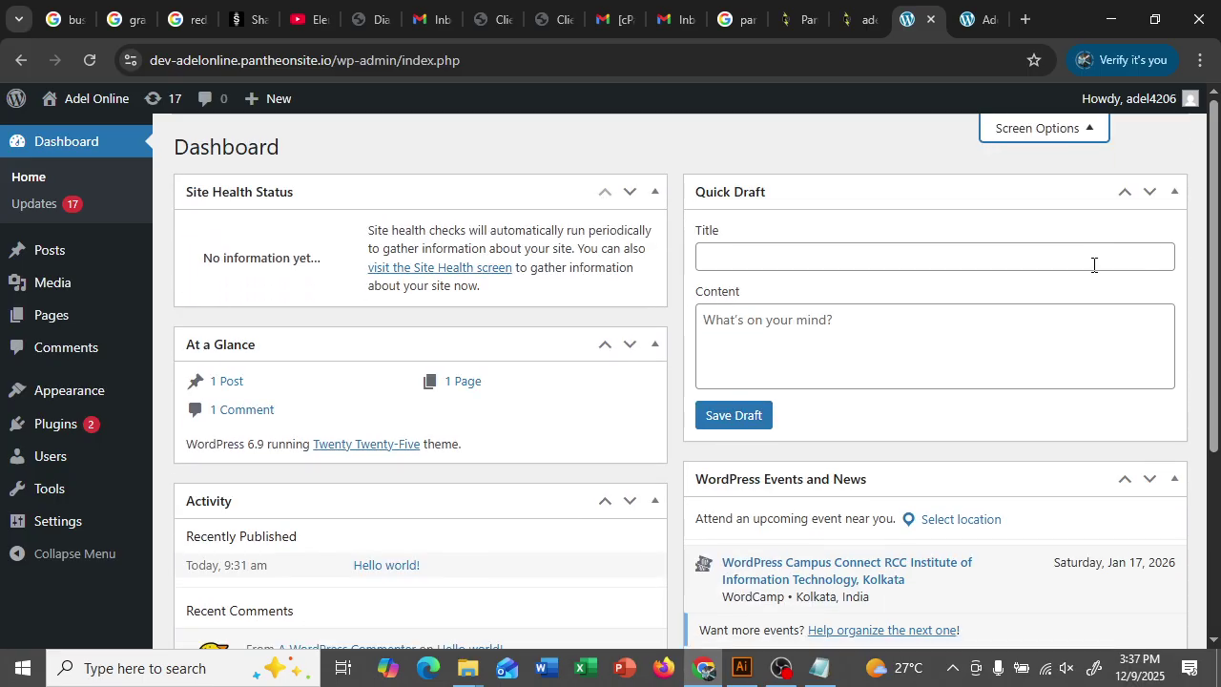
left_click(1094, 131)
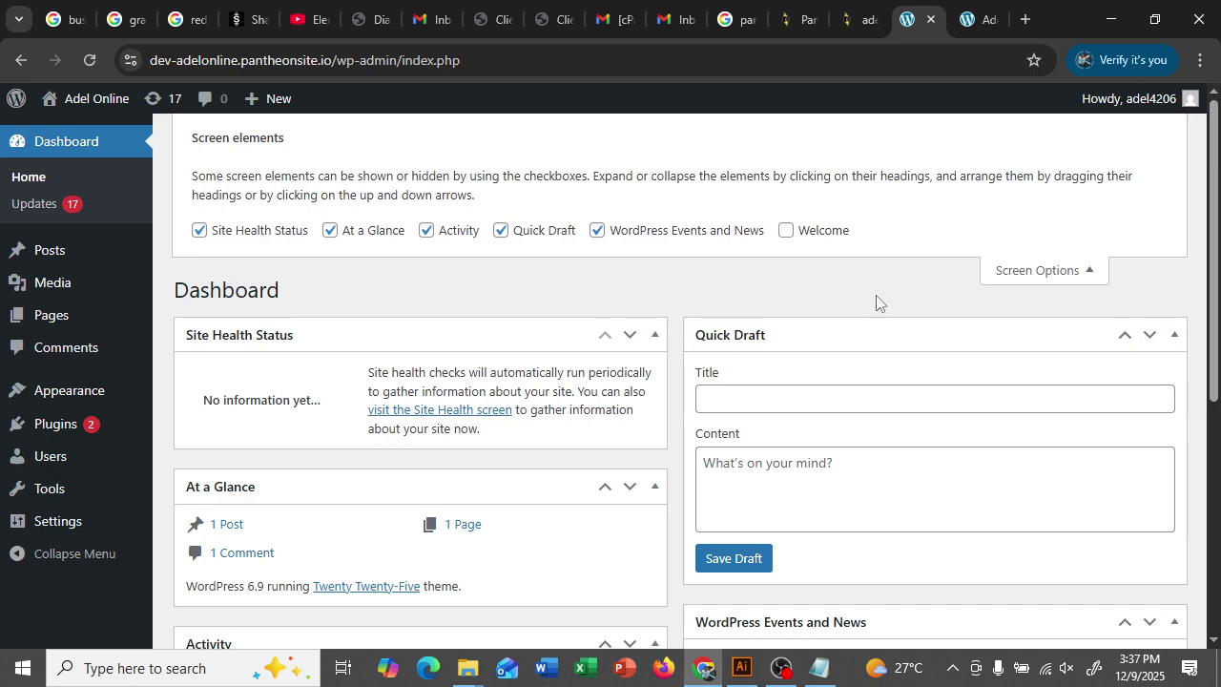
left_click(1087, 275)
left_click(1093, 137)
left_click(201, 234)
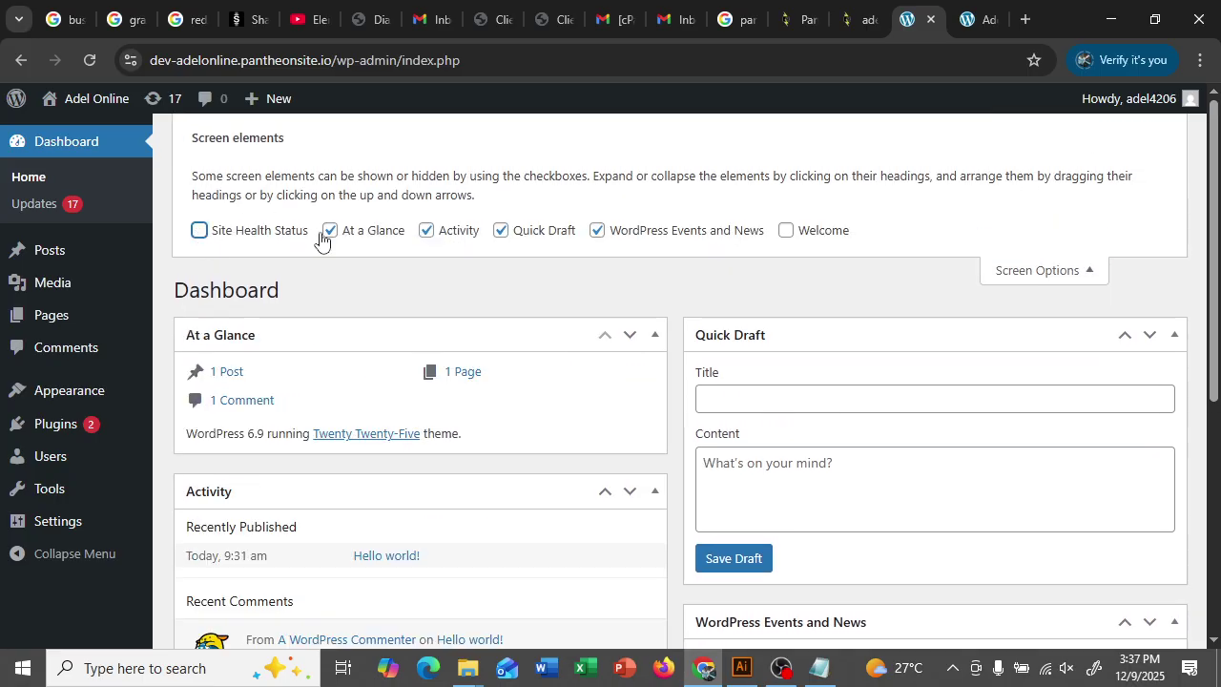
left_click(328, 235)
left_click(425, 232)
left_click(500, 233)
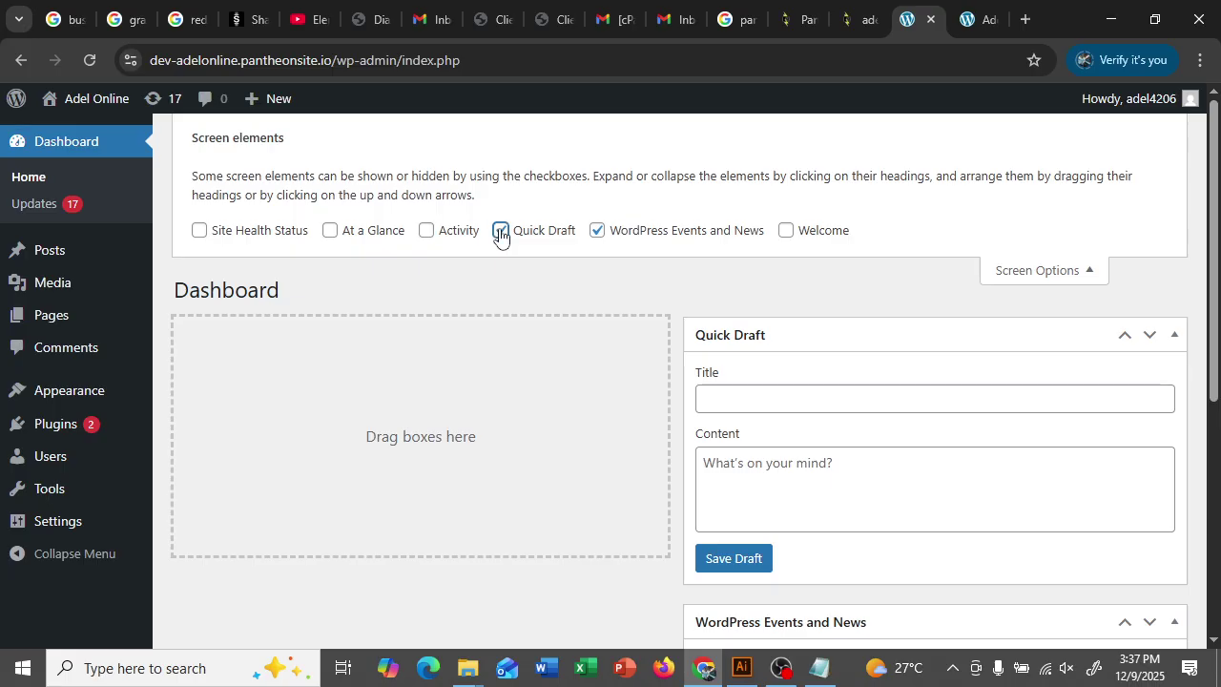
left_click(597, 232)
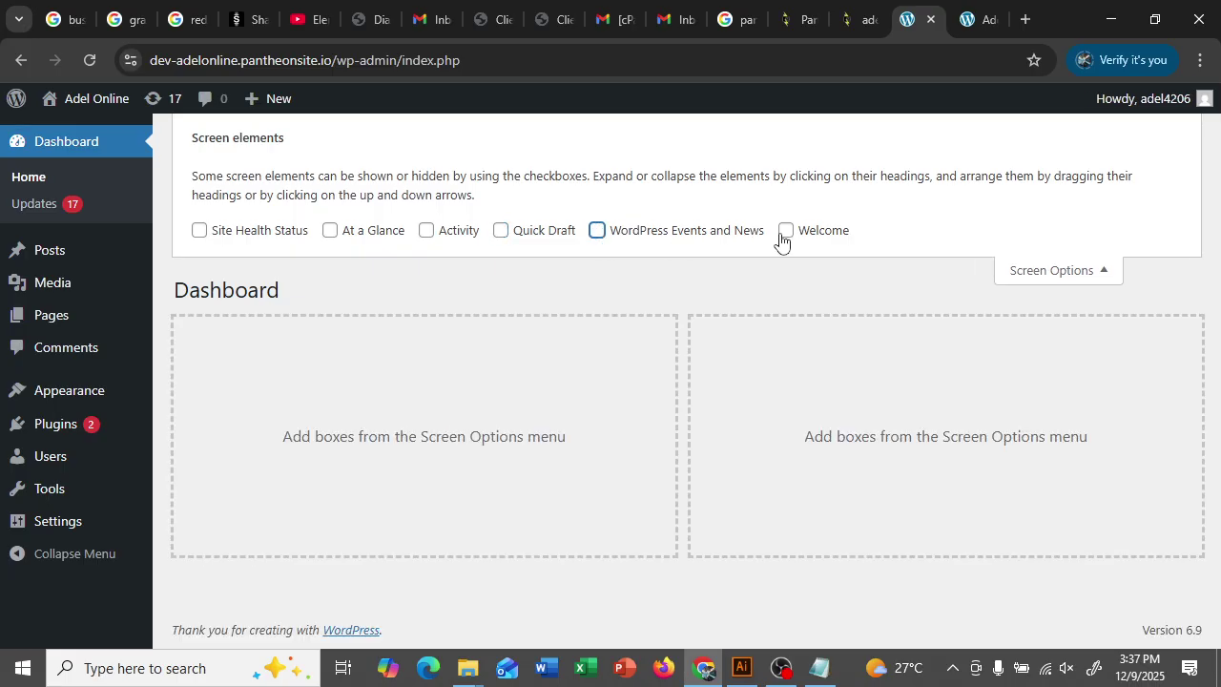
left_click(1093, 270)
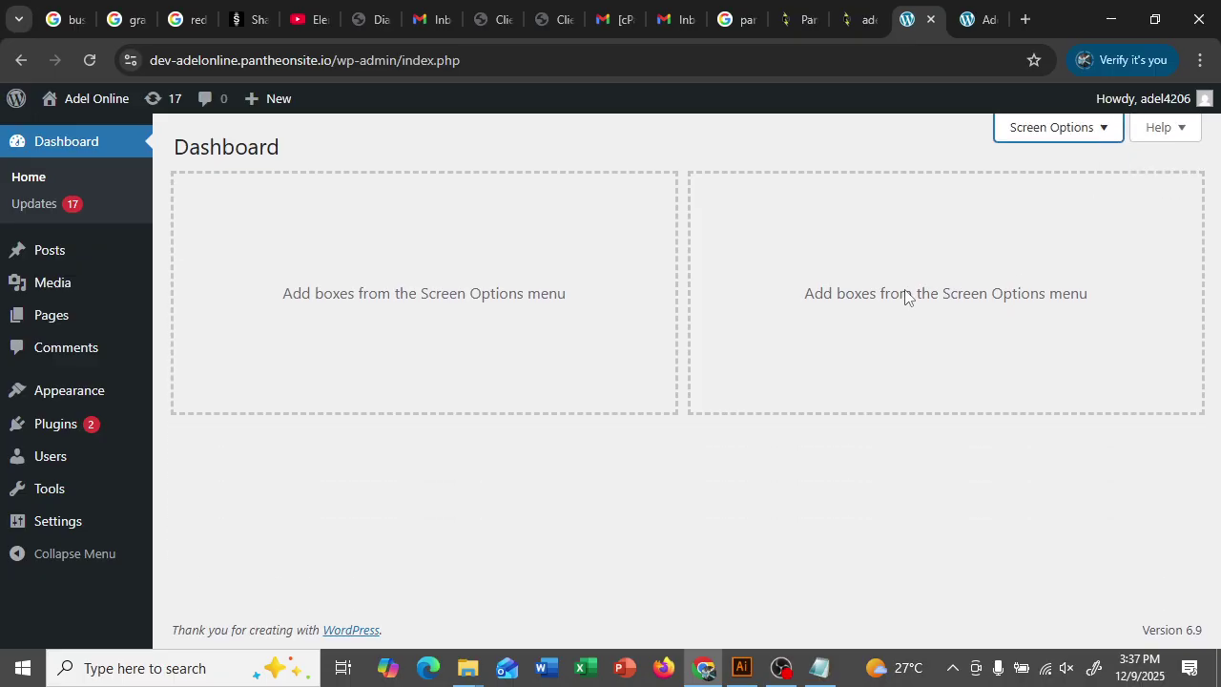
Step: Show all five dashboard boxes again and turn the Welcome panel back on
left_click(1097, 136)
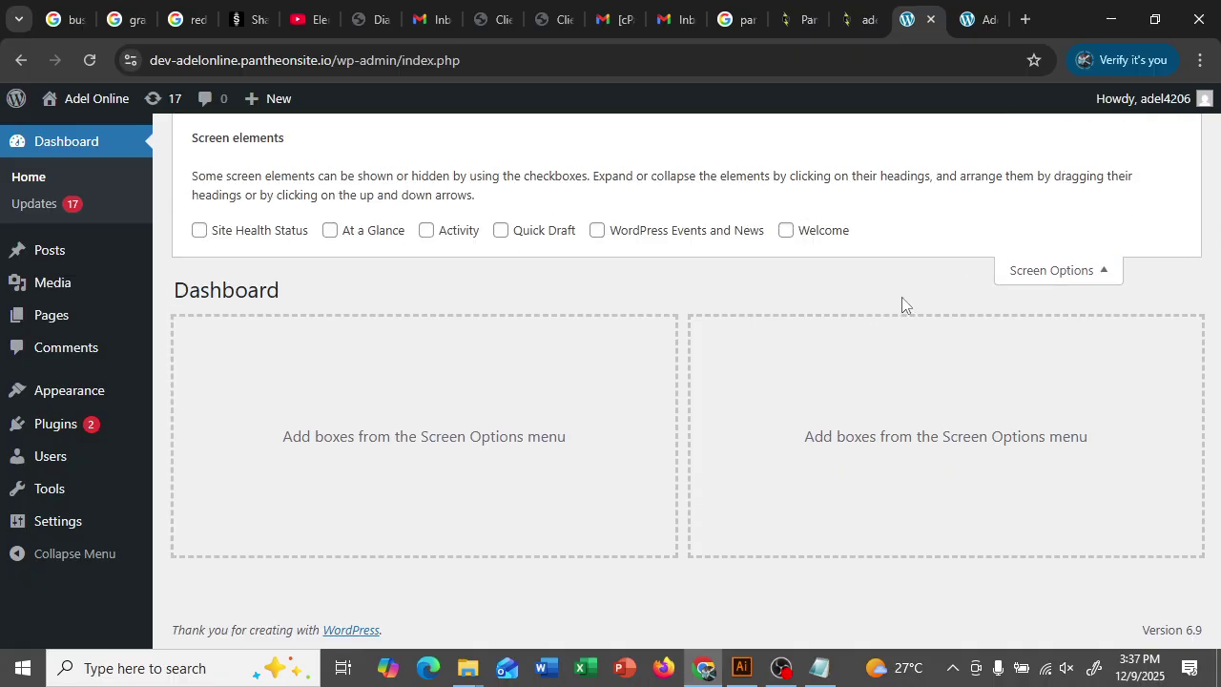
left_click(1101, 271)
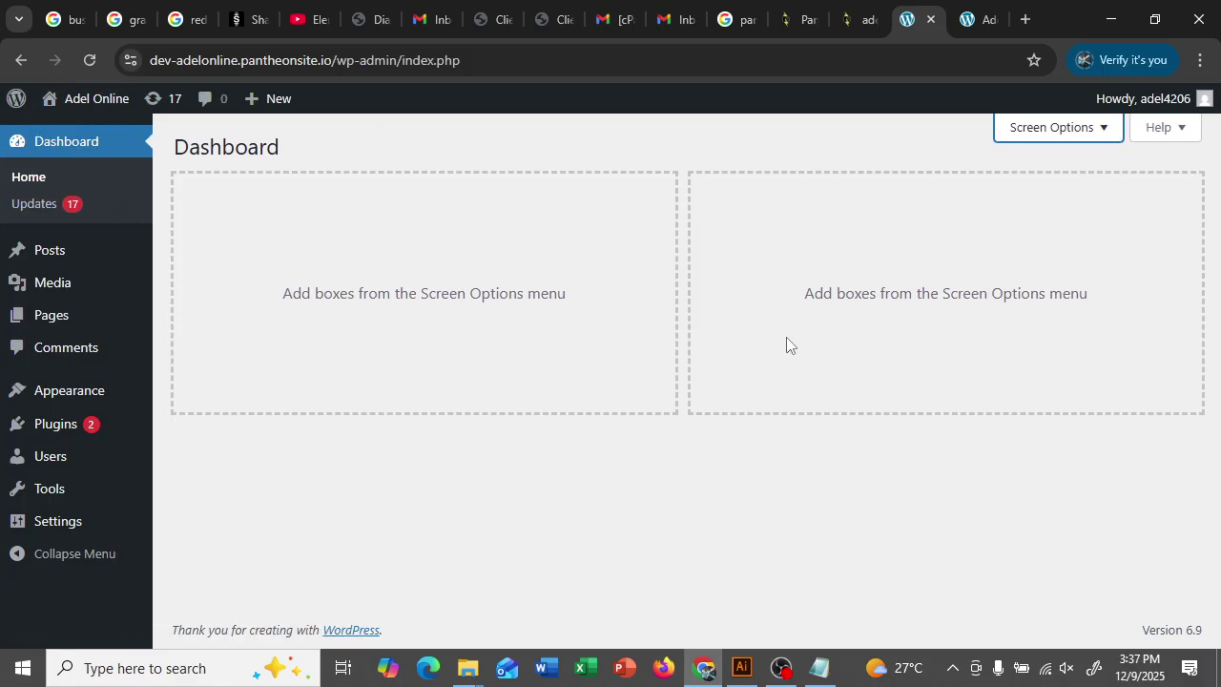
left_click(1098, 133)
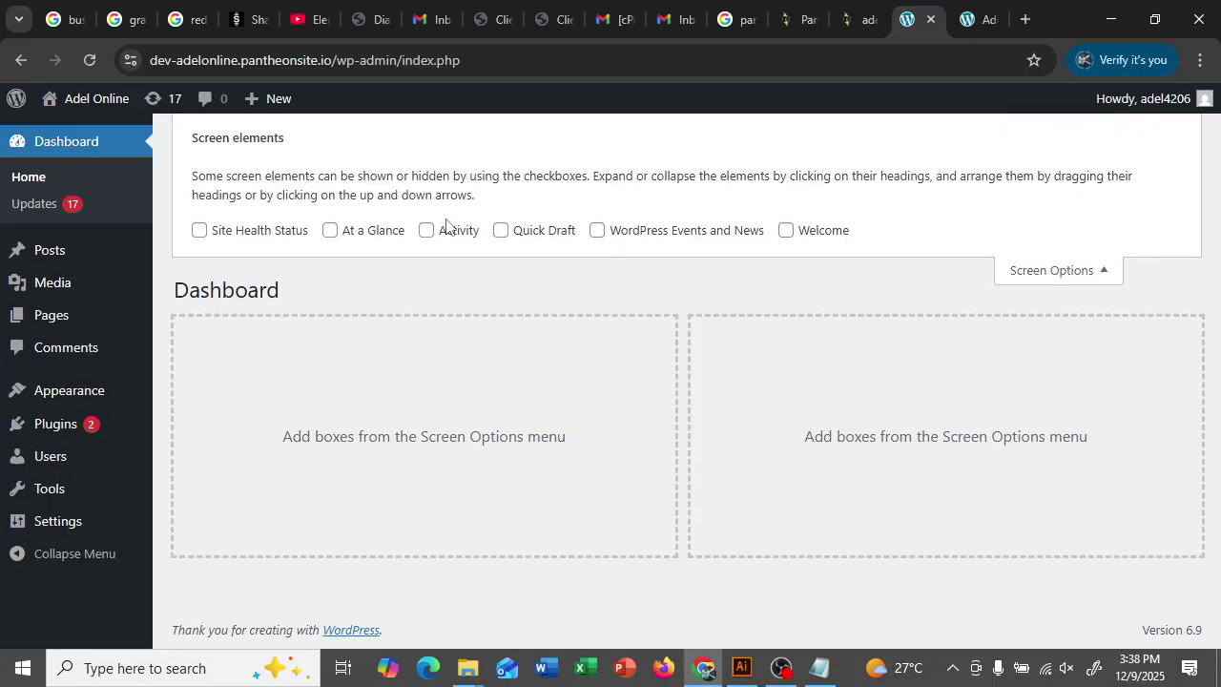
left_click(200, 232)
left_click(337, 234)
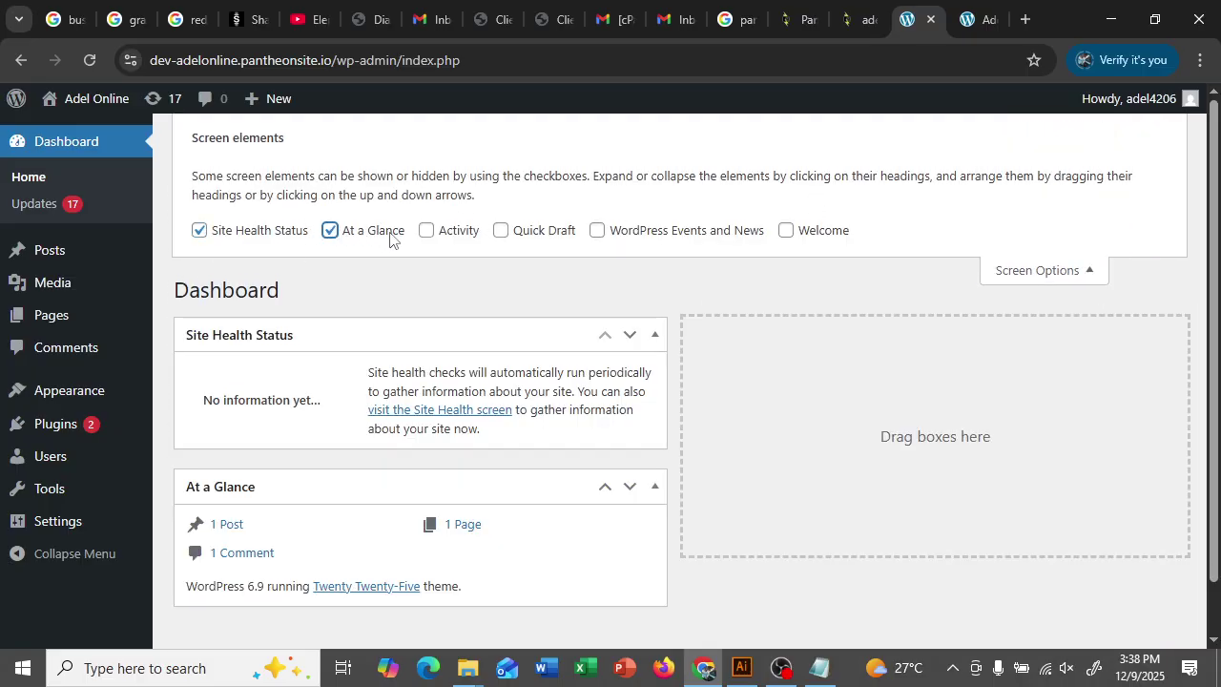
left_click(427, 233)
left_click(502, 235)
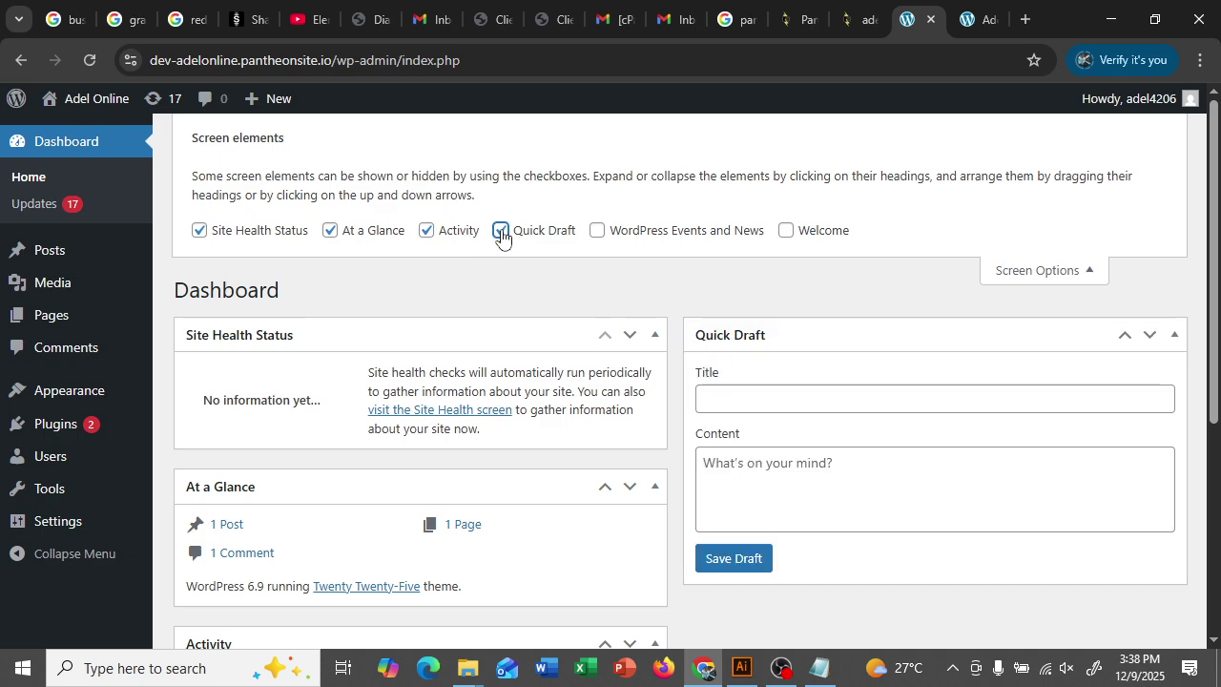
left_click(597, 232)
left_click(788, 232)
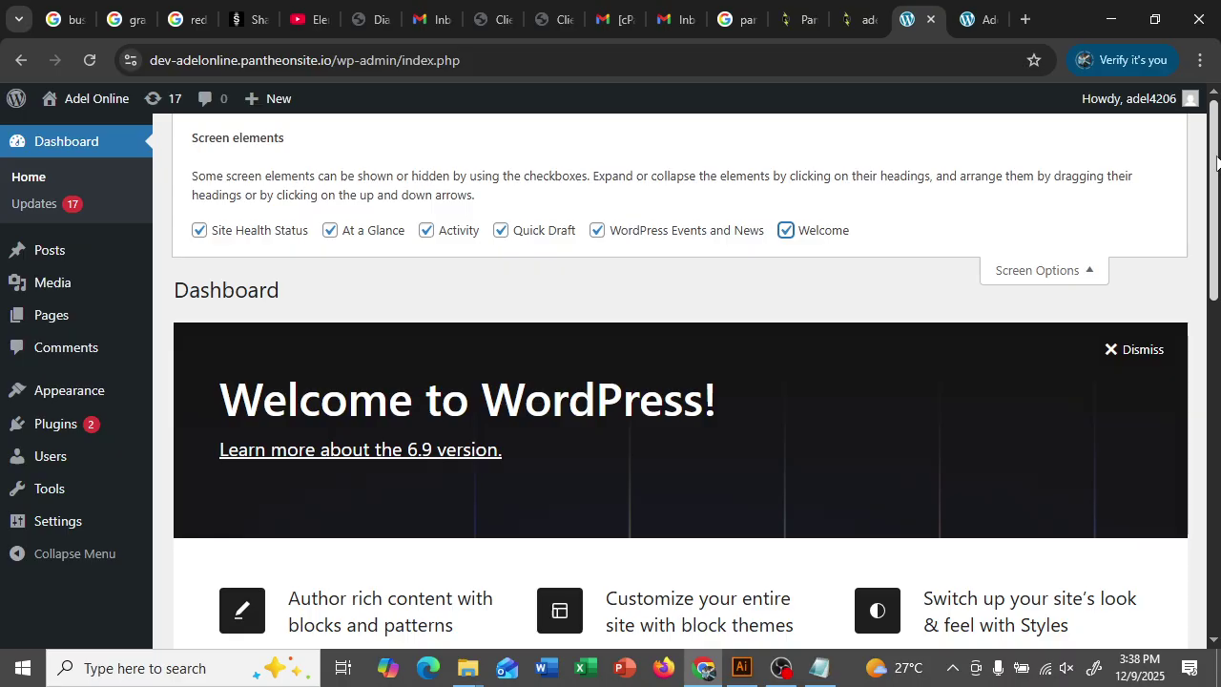
Step: Hide the five boxes again so only the Welcome panel remains on the Dashboard
left_click(200, 233)
left_click(330, 233)
left_click(429, 236)
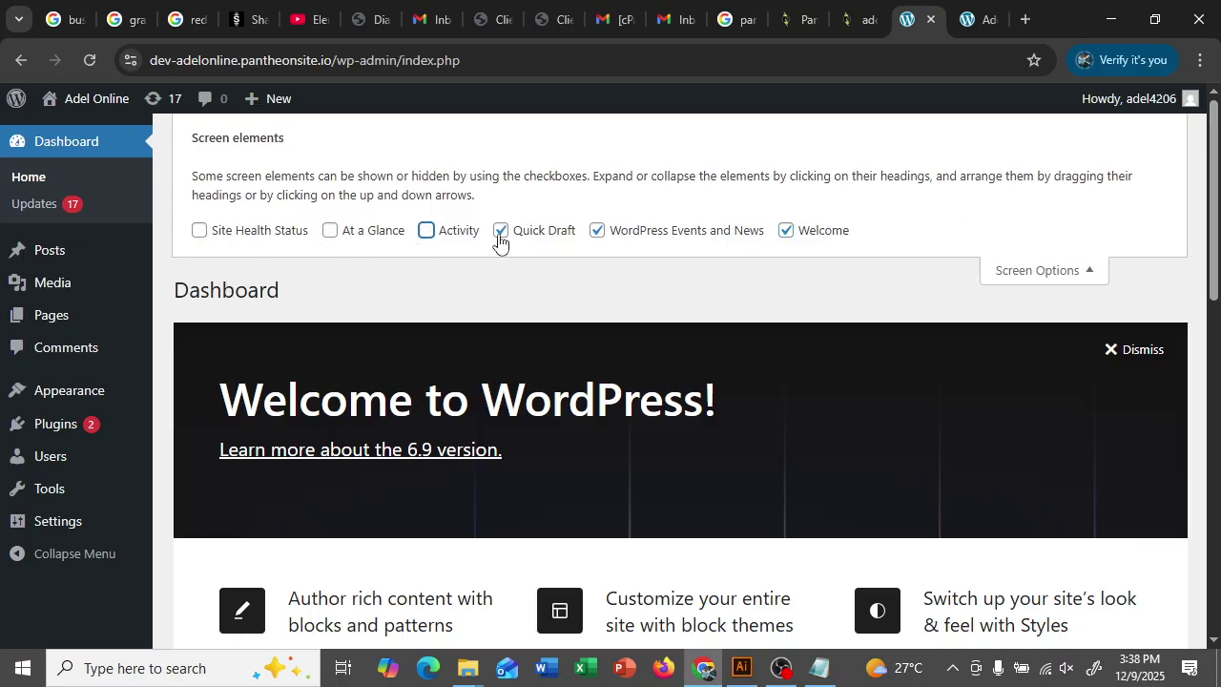
left_click(501, 235)
left_click(599, 234)
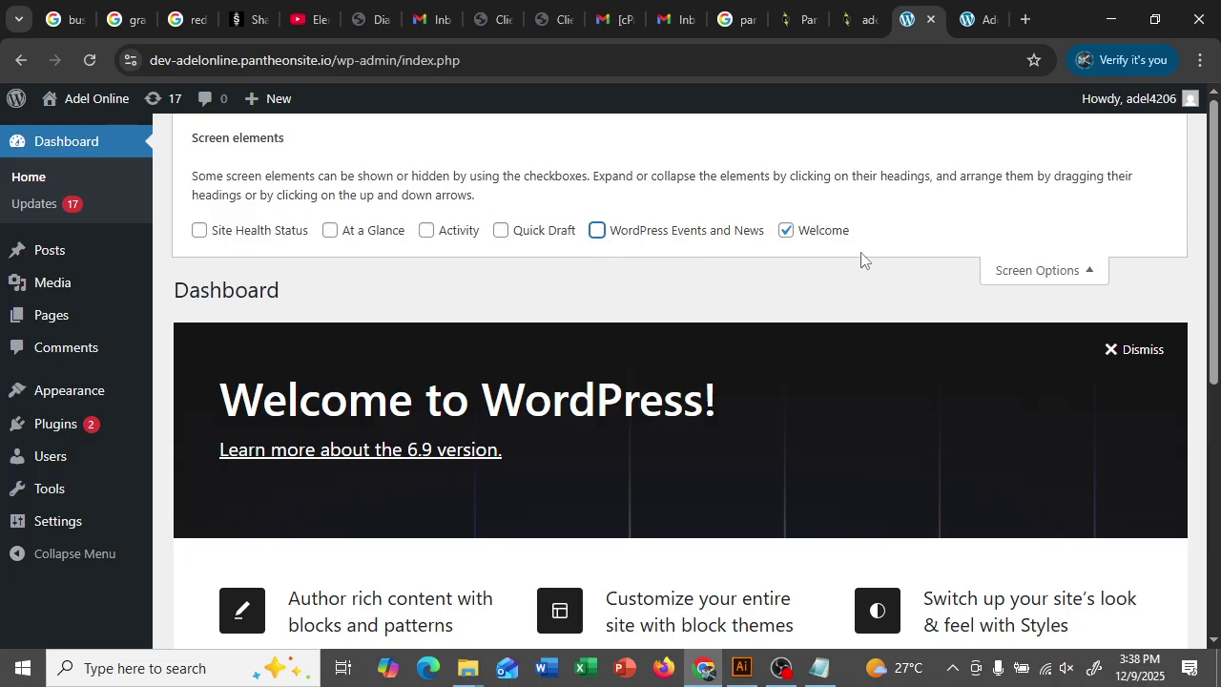
left_click(1087, 278)
scroll(629, 346, "down", 3)
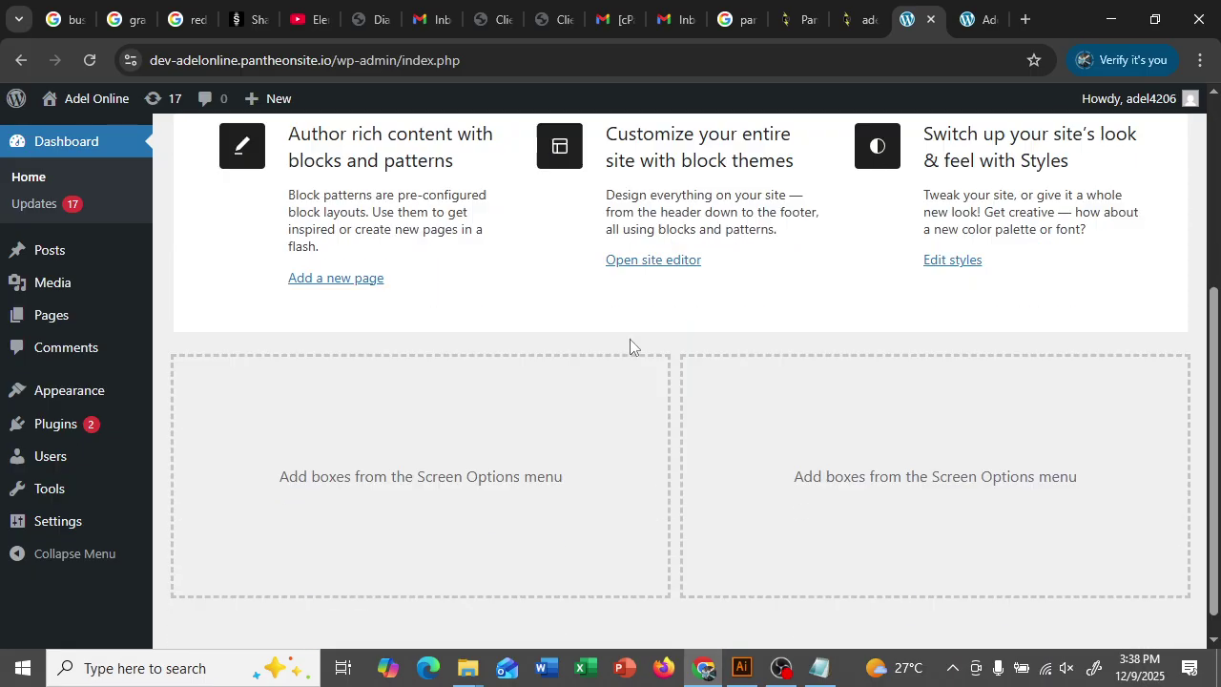
scroll(502, 315, "up", 1)
scroll(885, 462, "down", 1)
scroll(885, 462, "up", 4)
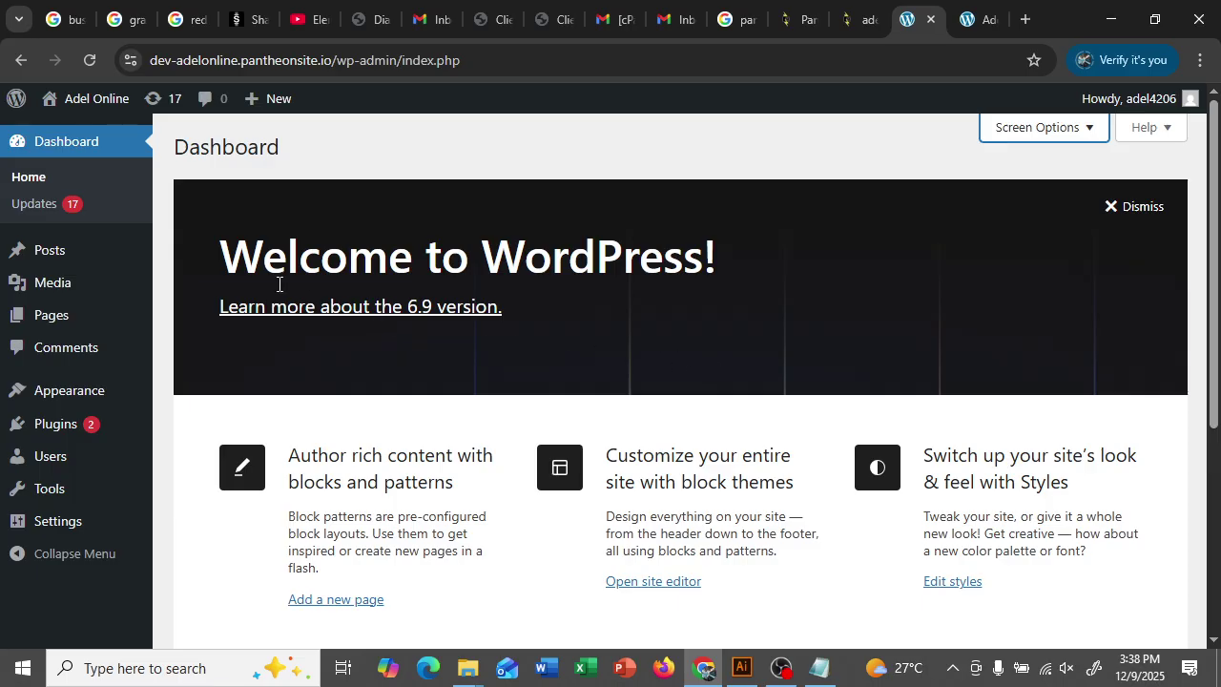
left_click(41, 206)
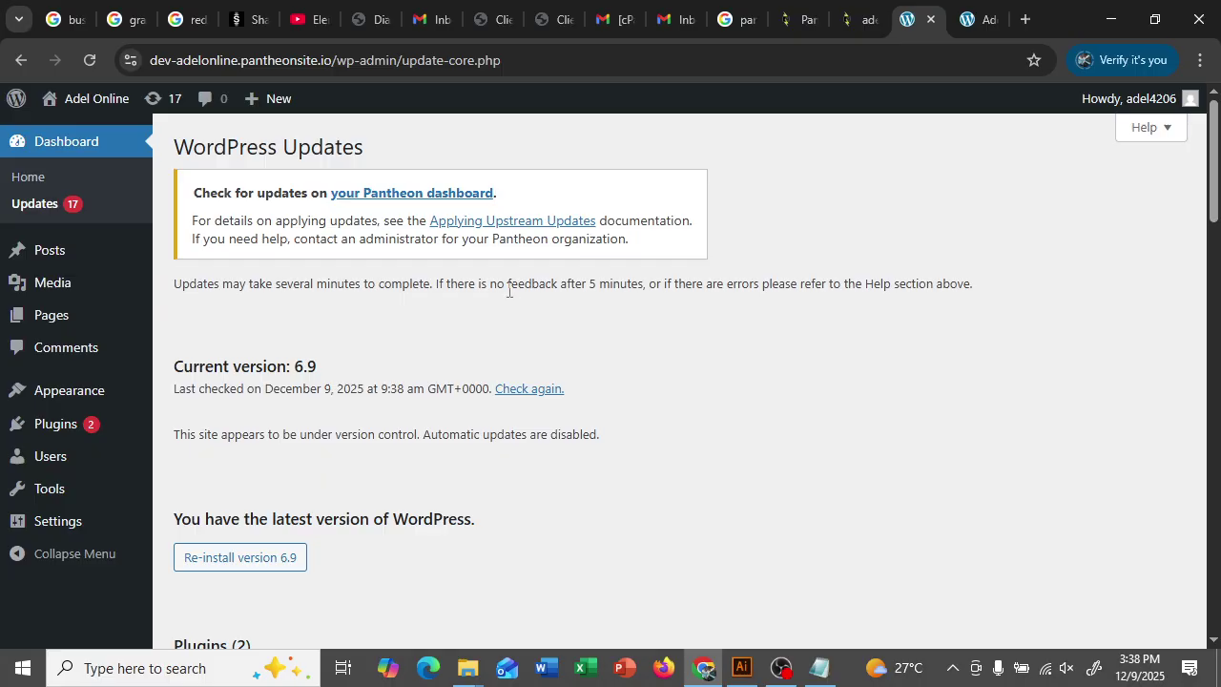
Step: Scroll to the Plugins (2) list showing Akismet 3.1.5 to 5.6 and Hello Dolly 1.6 to 1.7.2
scroll(409, 389, "down", 3)
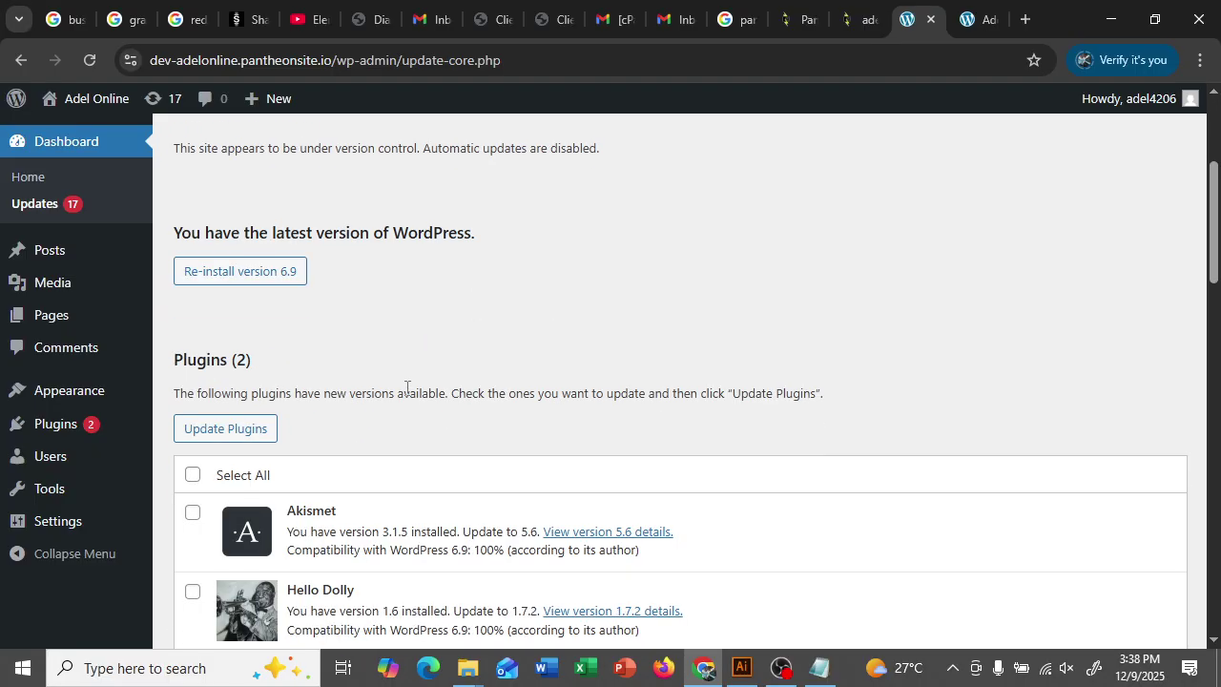
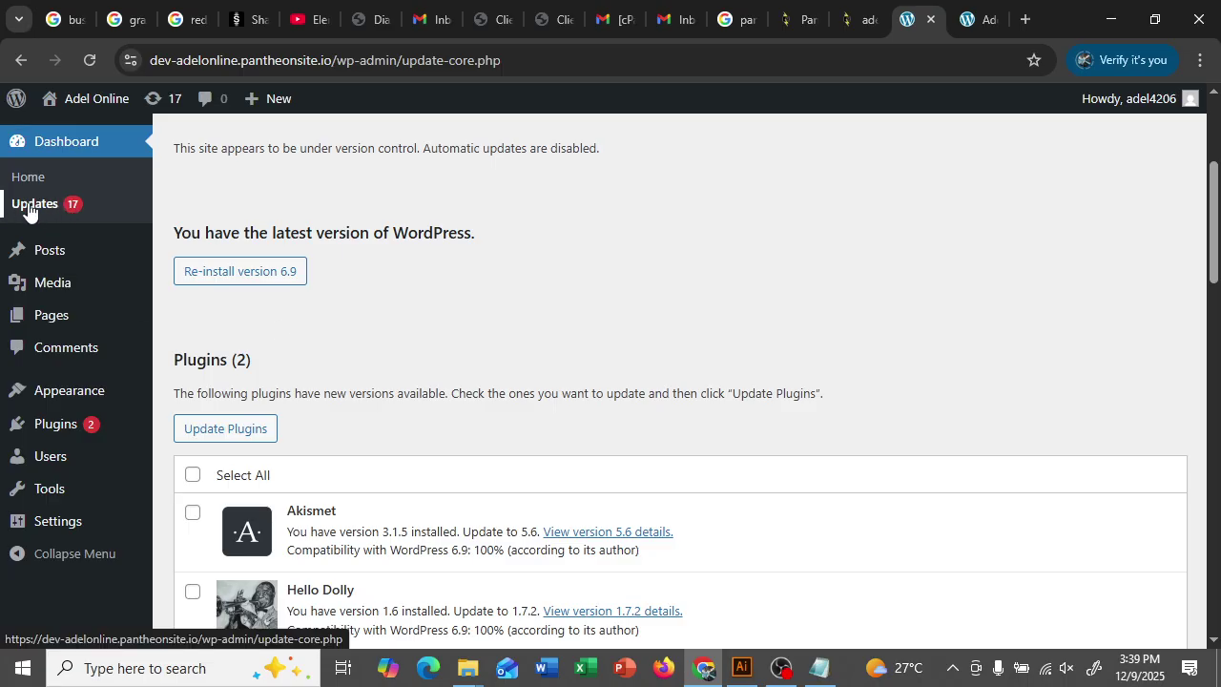
Step: Try selecting Akismet and Hello Dolly for update on the Updates page, ending with none selected
left_click(28, 207)
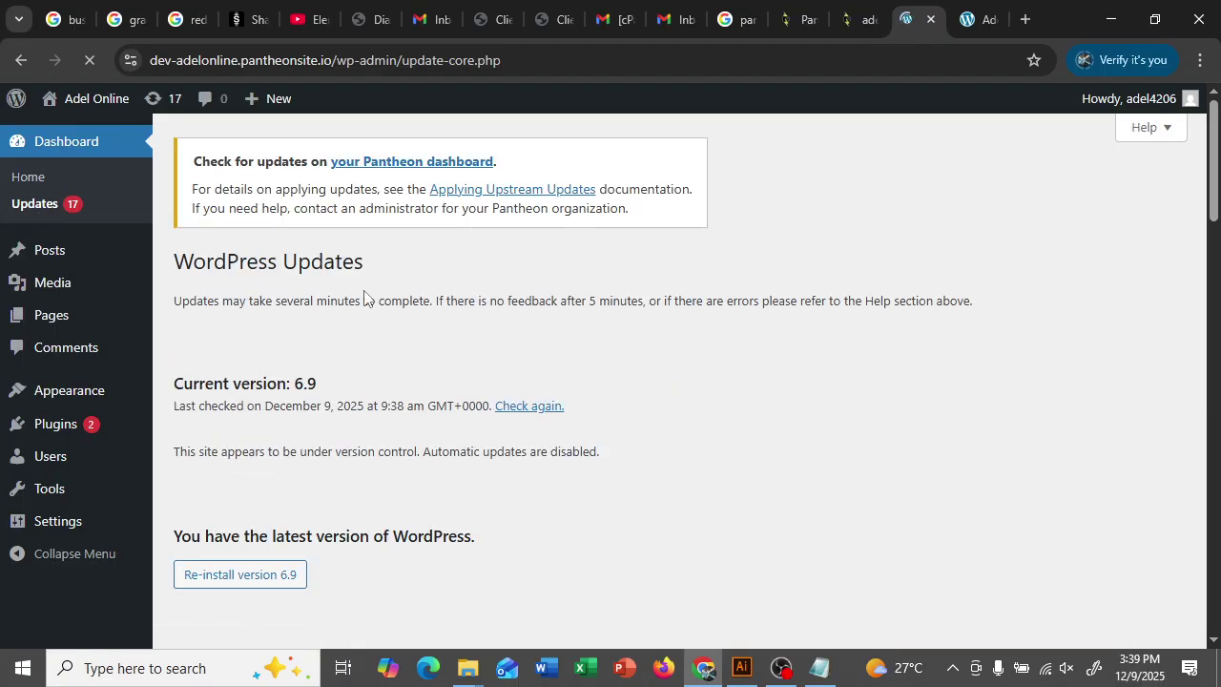
scroll(363, 291, "down", 2)
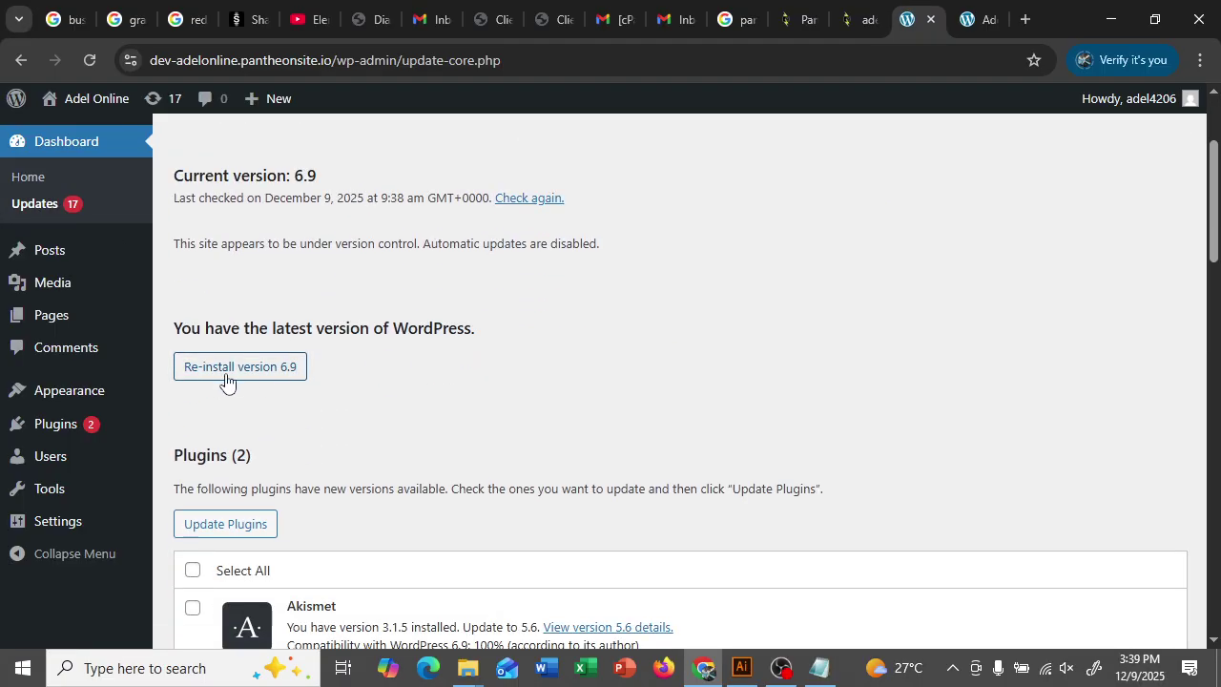
scroll(284, 377, "down", 2)
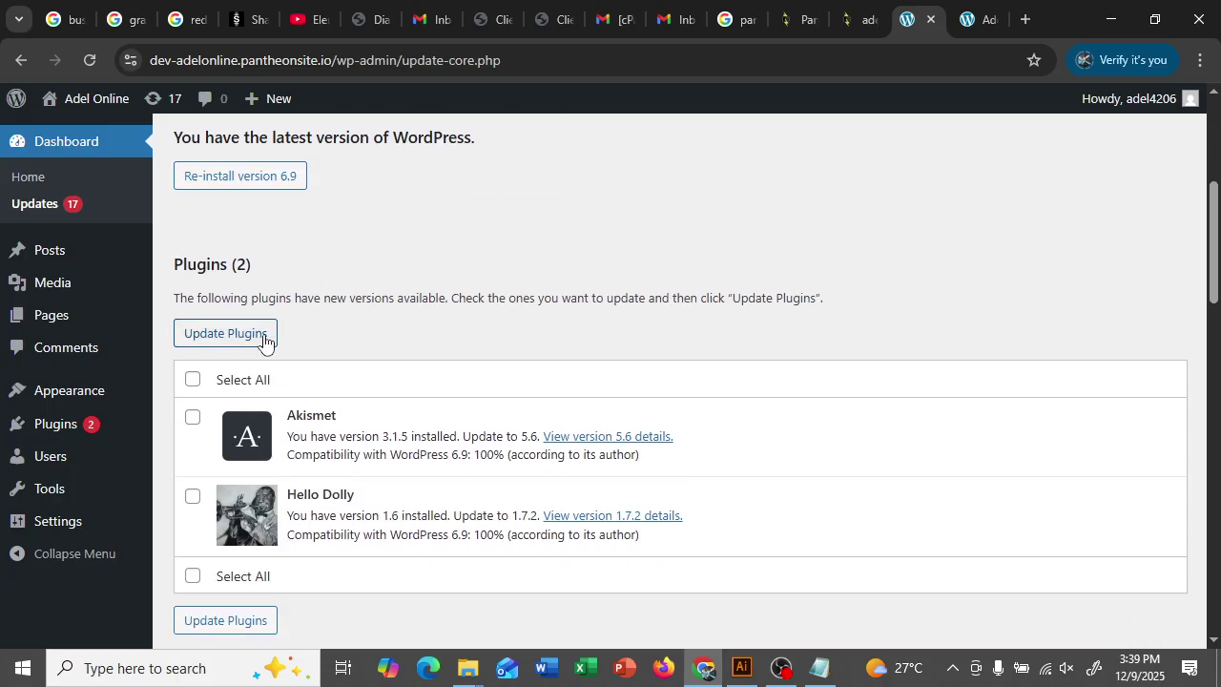
scroll(243, 196, "up", 1)
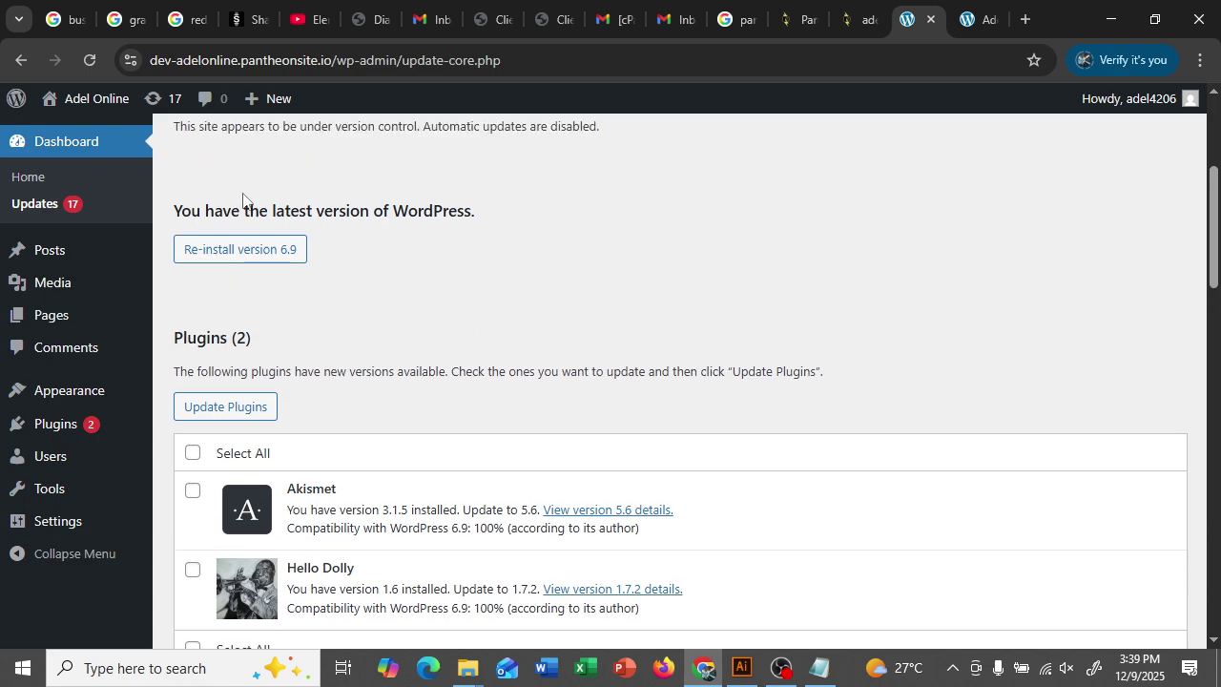
scroll(243, 264, "down", 4)
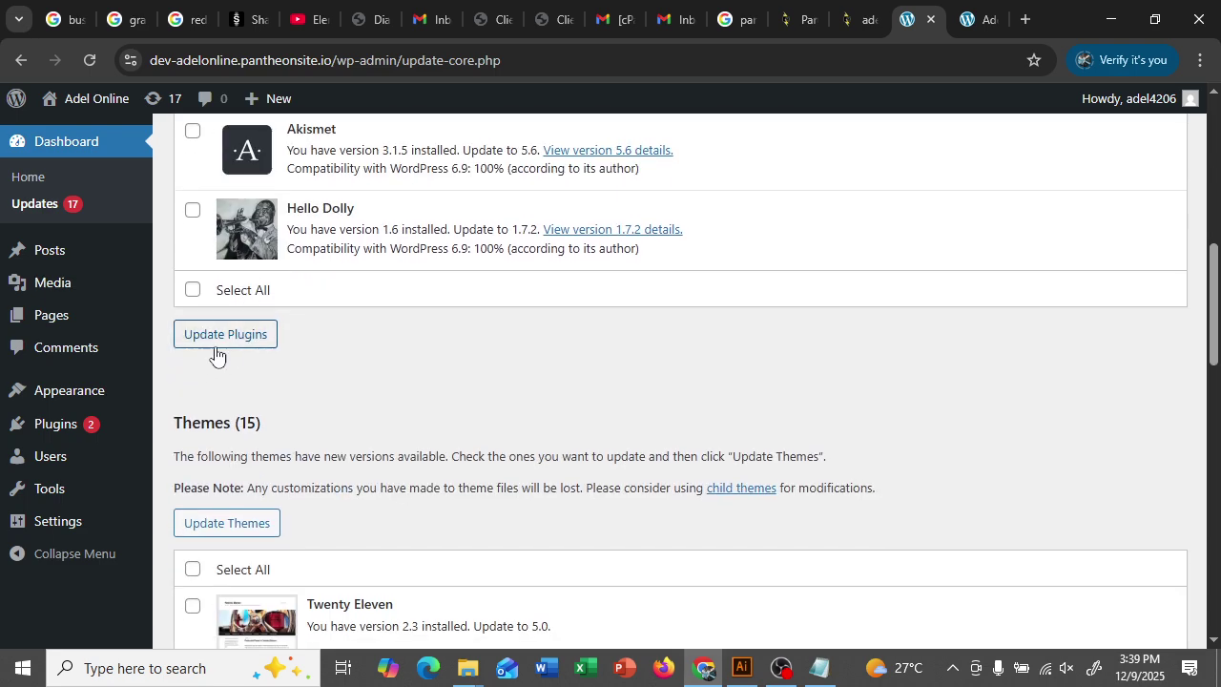
scroll(248, 346, "up", 2)
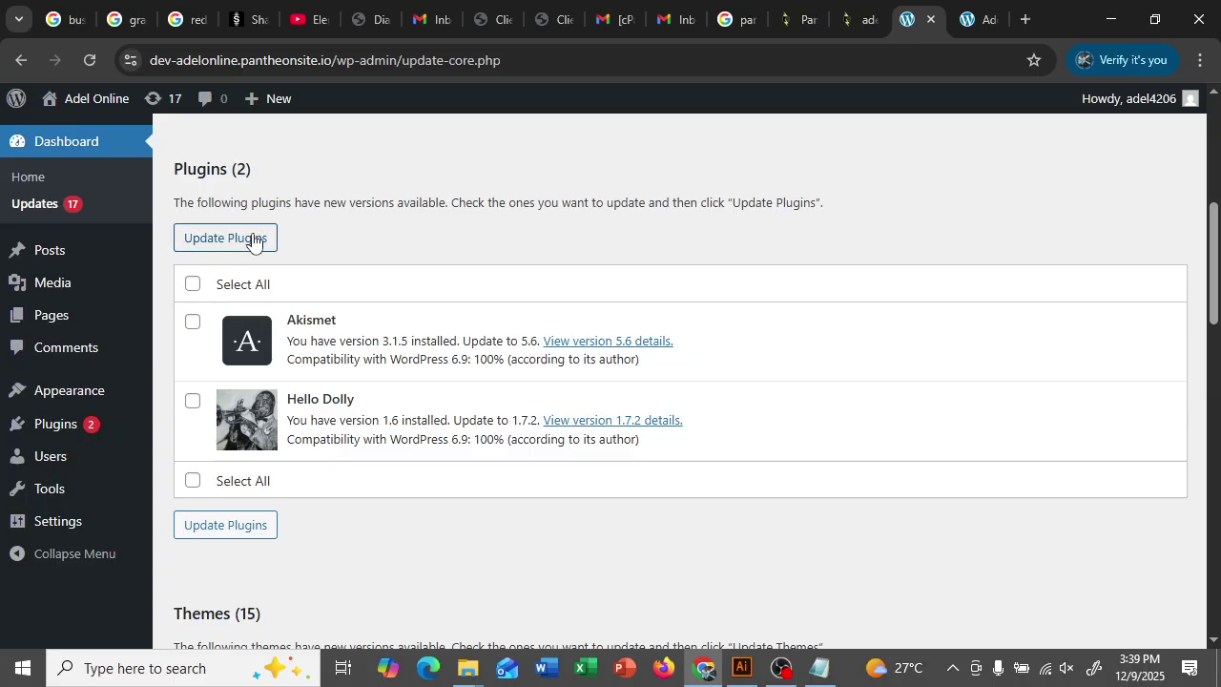
left_click(191, 321)
left_click(192, 401)
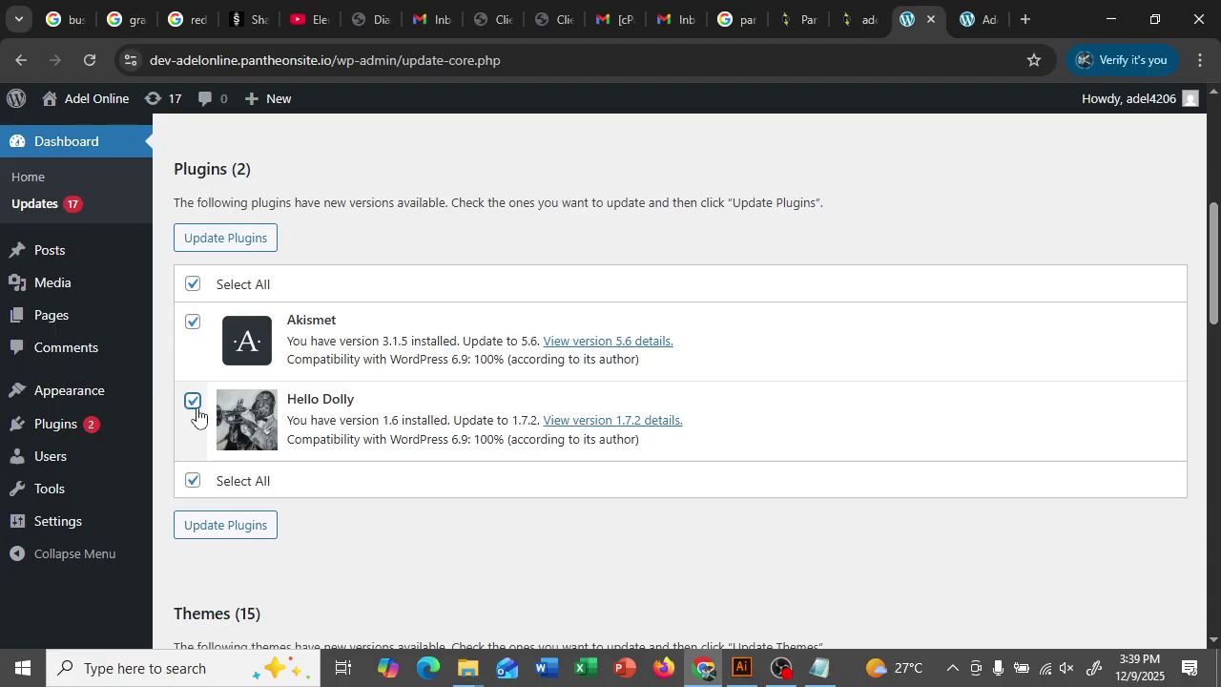
left_click(194, 404)
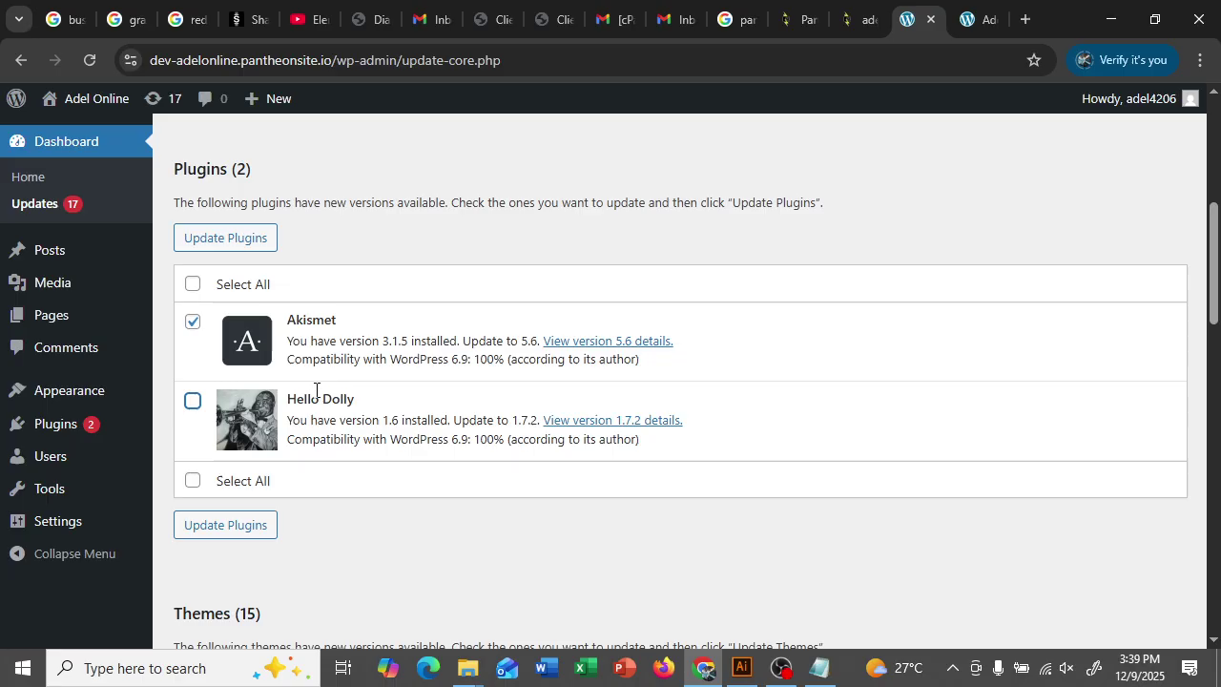
scroll(357, 277, "down", 2)
scroll(334, 238, "up", 1)
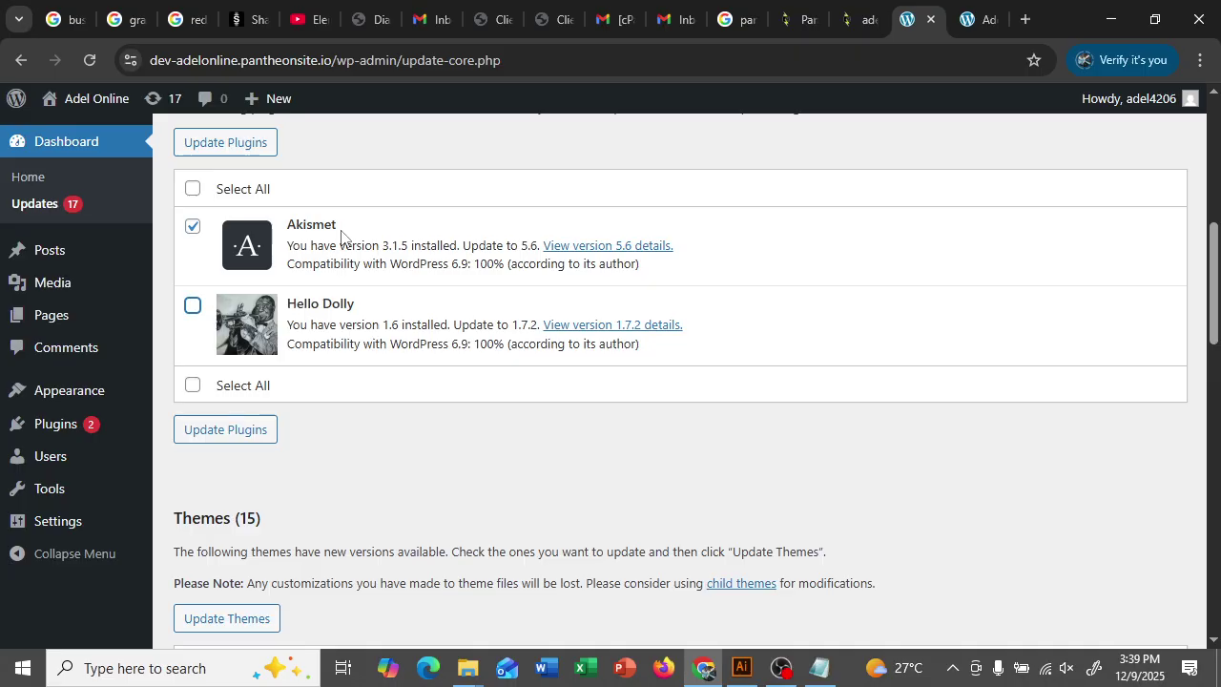
left_click(192, 226)
left_click(193, 226)
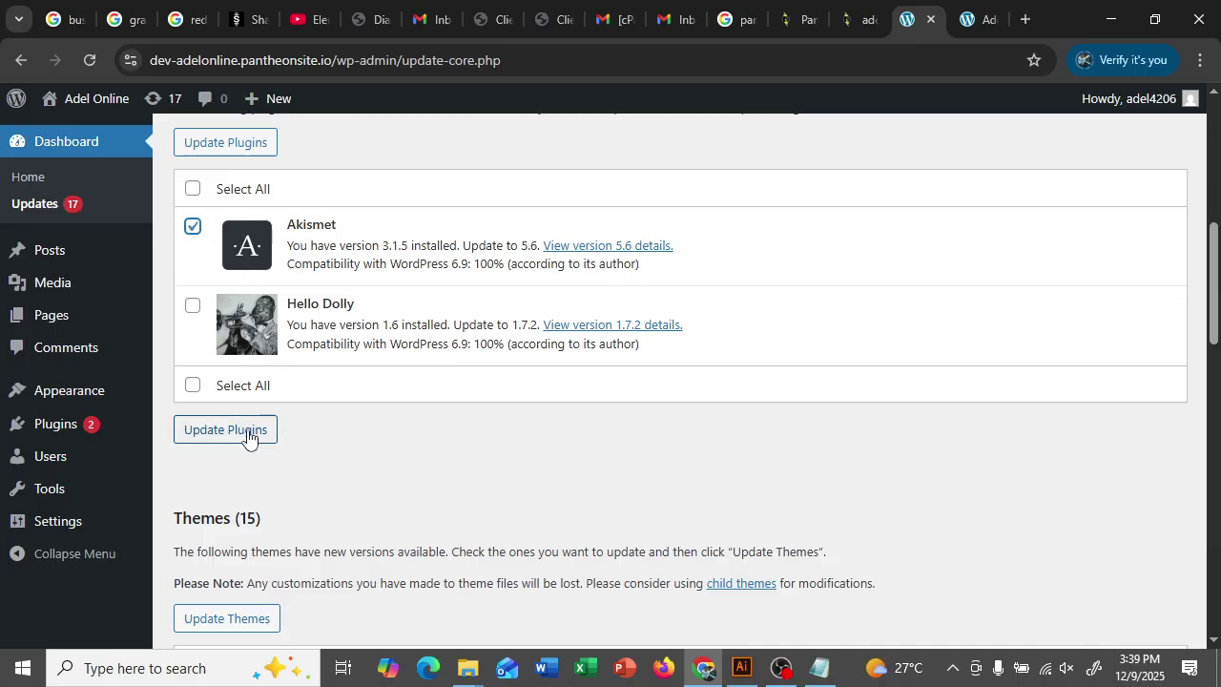
left_click(192, 385)
left_click(191, 385)
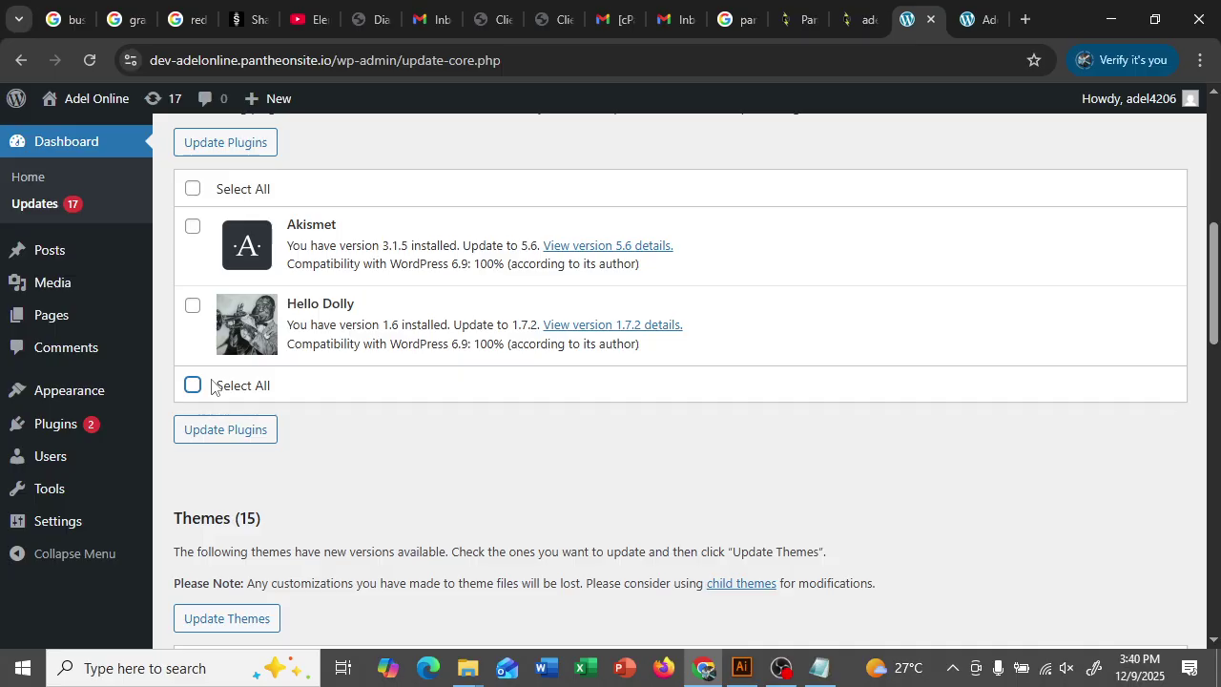
Step: Check the All Posts list and the site's Blog tab, then start a new post
mouse_move(55, 256)
scroll(57, 253, "up", 4)
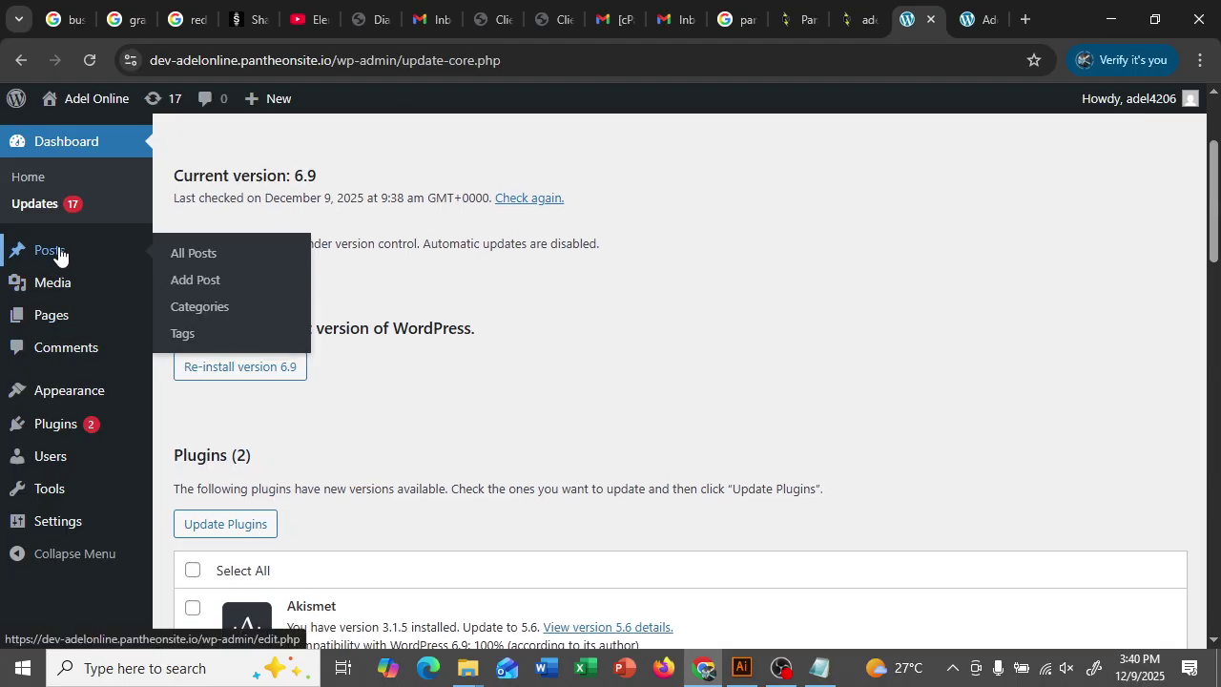
left_click(58, 251)
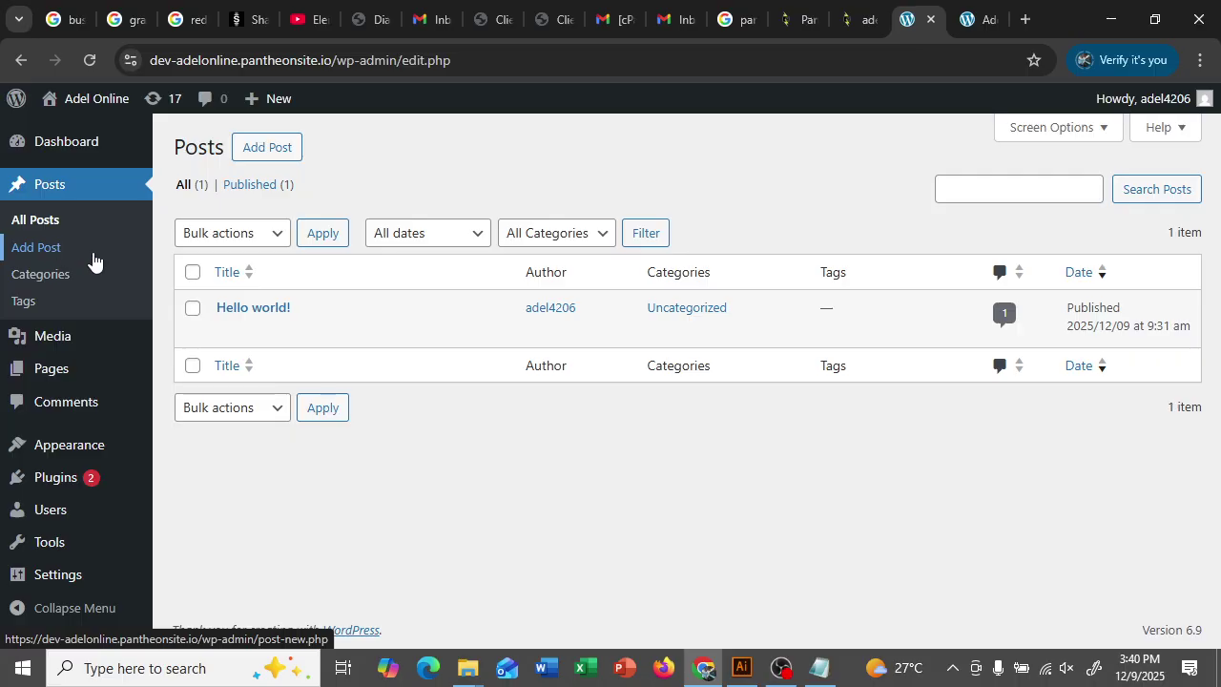
left_click(54, 190)
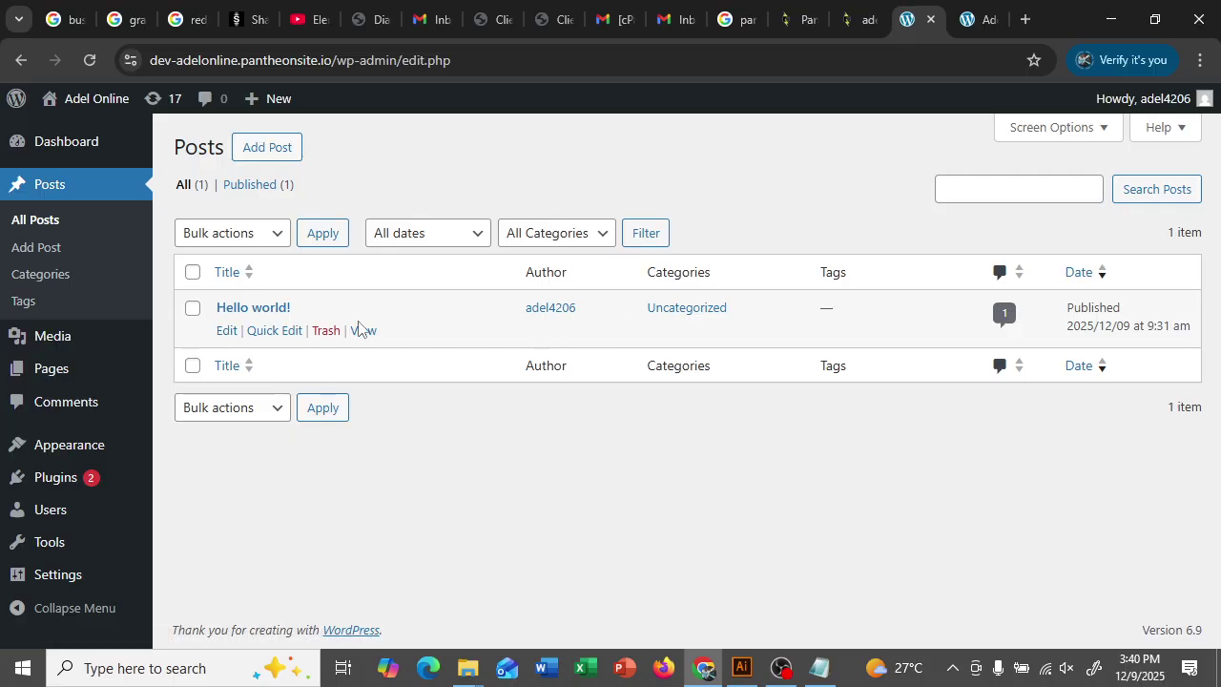
left_click(977, 19)
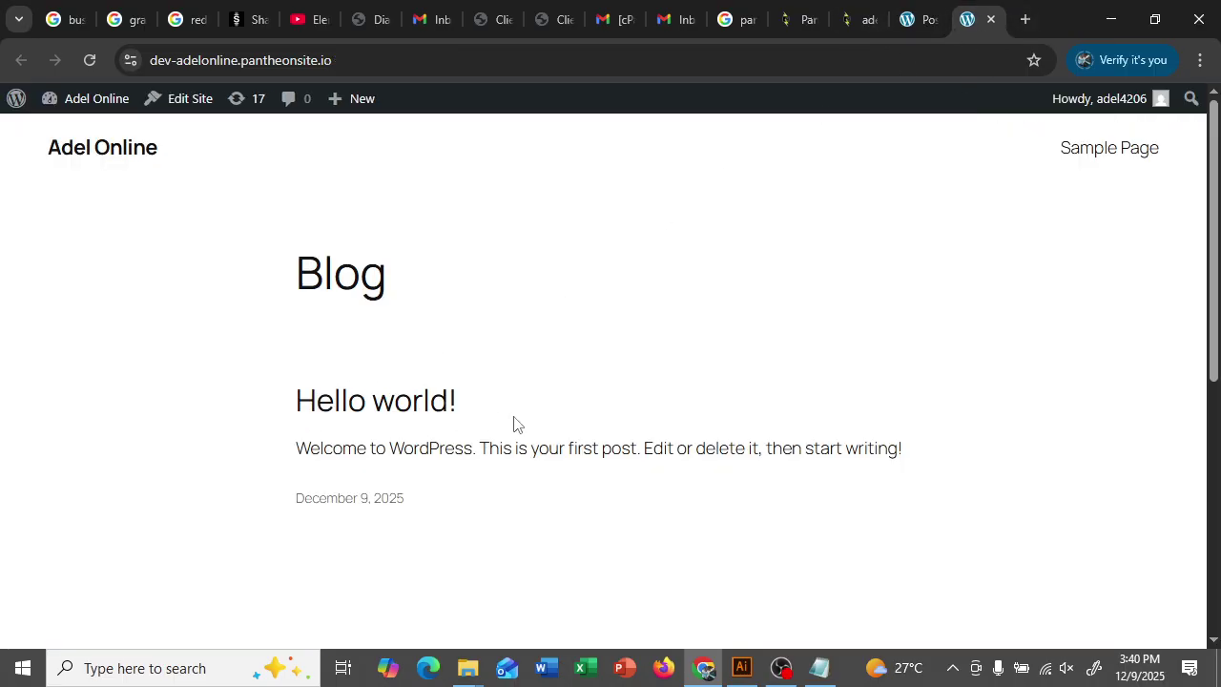
left_click(910, 17)
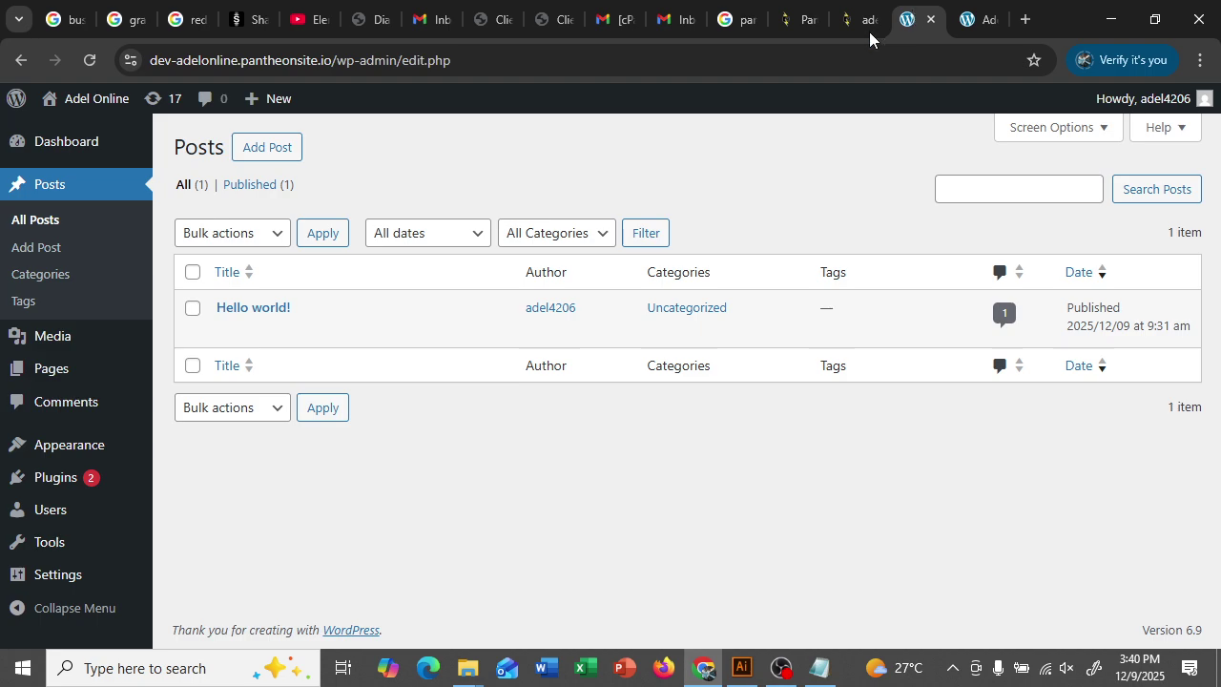
left_click(41, 222)
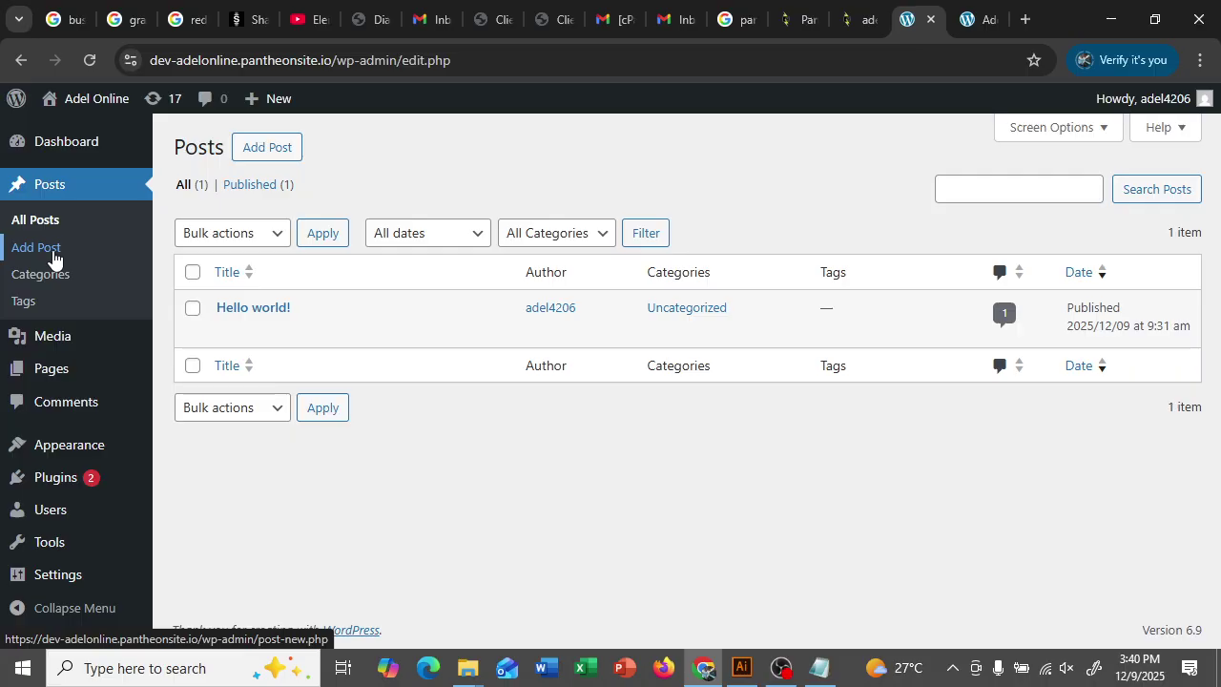
left_click(53, 256)
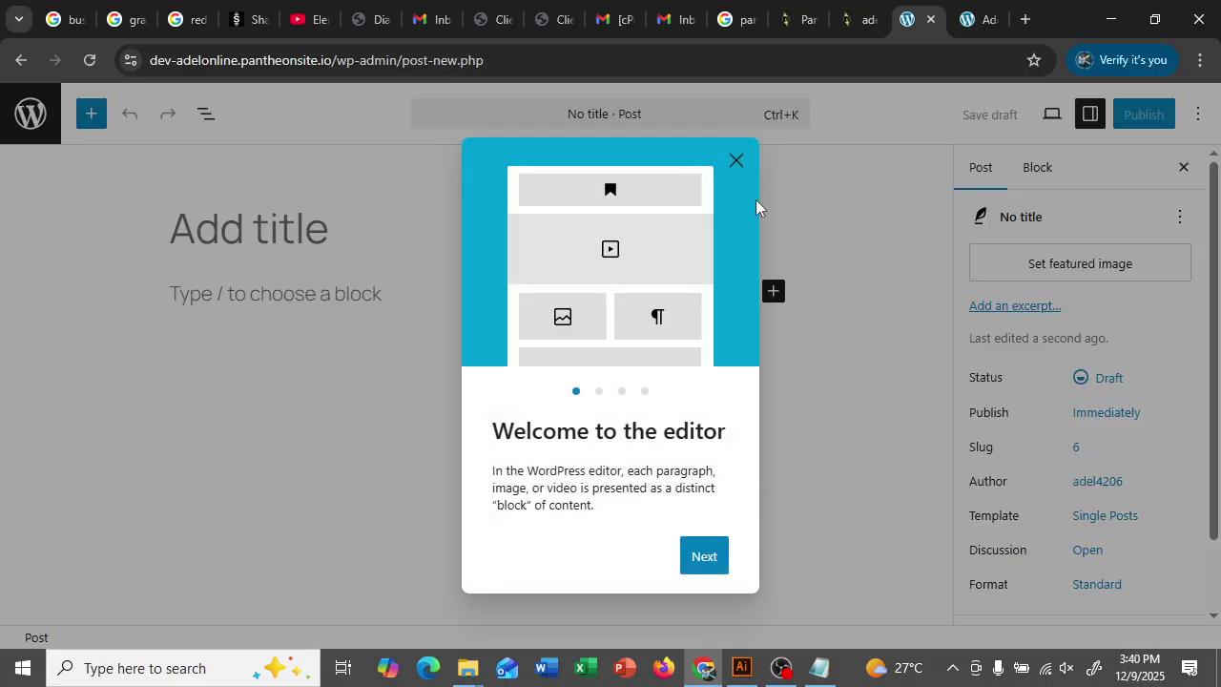
Step: Dismiss the editor's welcome guide and restart a fresh new post
left_click(736, 161)
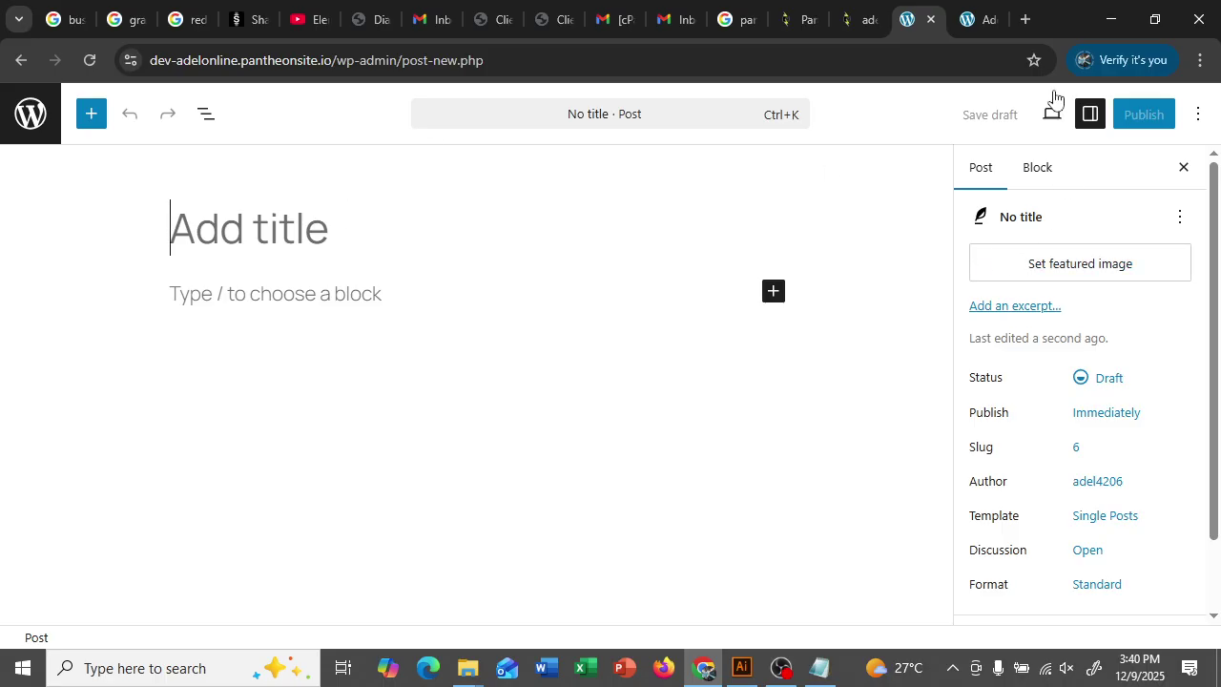
left_click(21, 60)
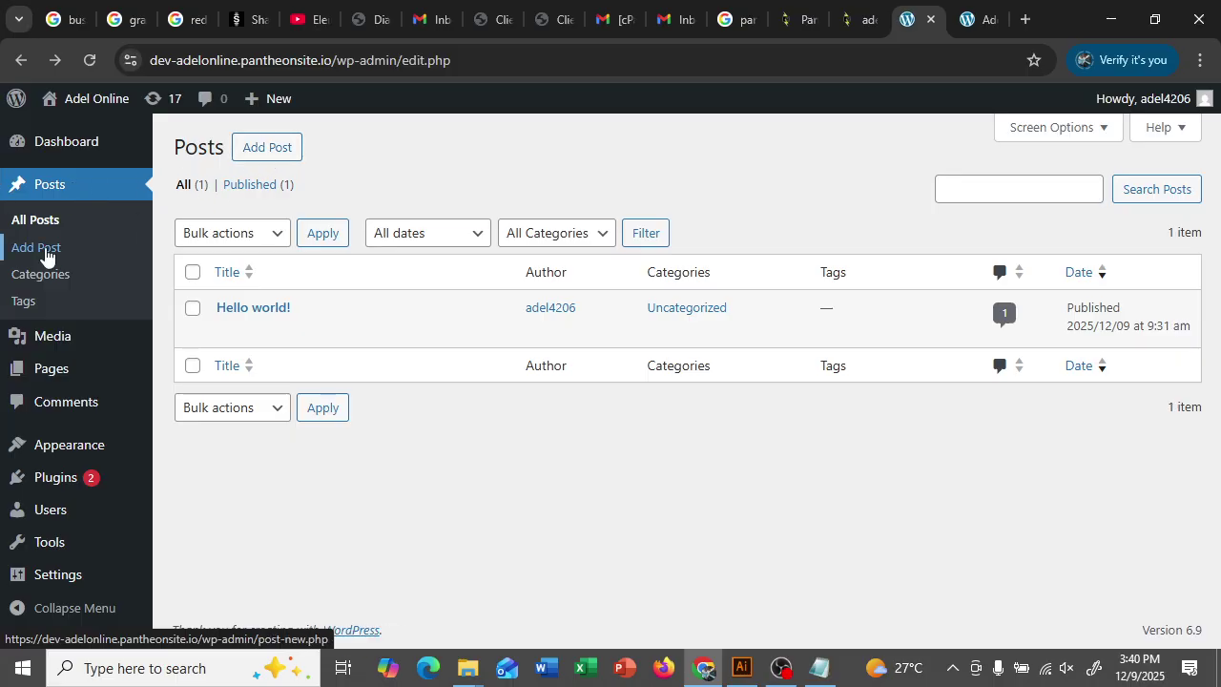
left_click(262, 150)
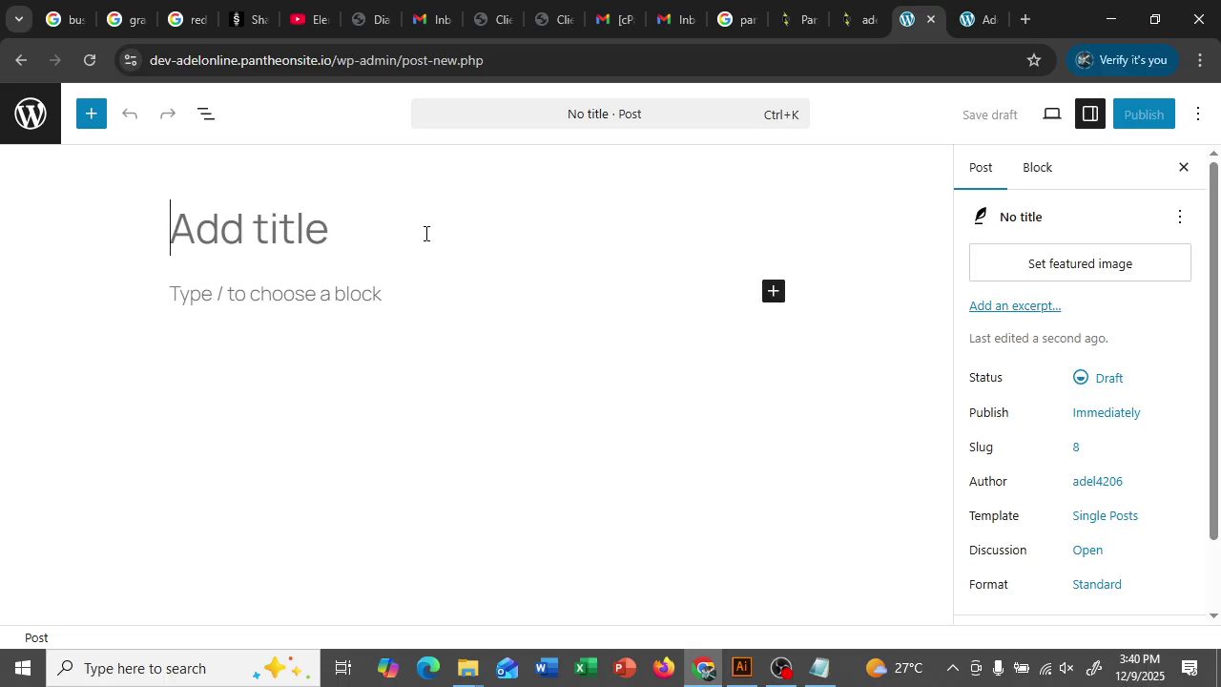
Step: Title the post 'Enternet Problem Solve' and move into the empty body
type("E")
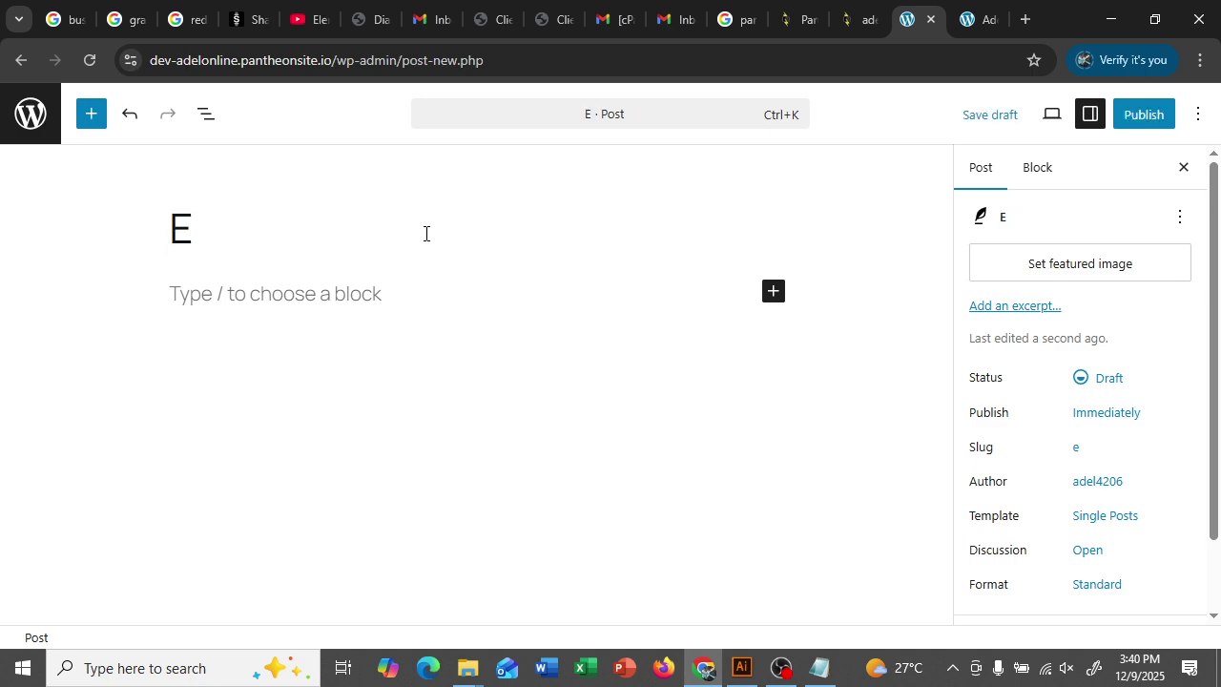
type("N")
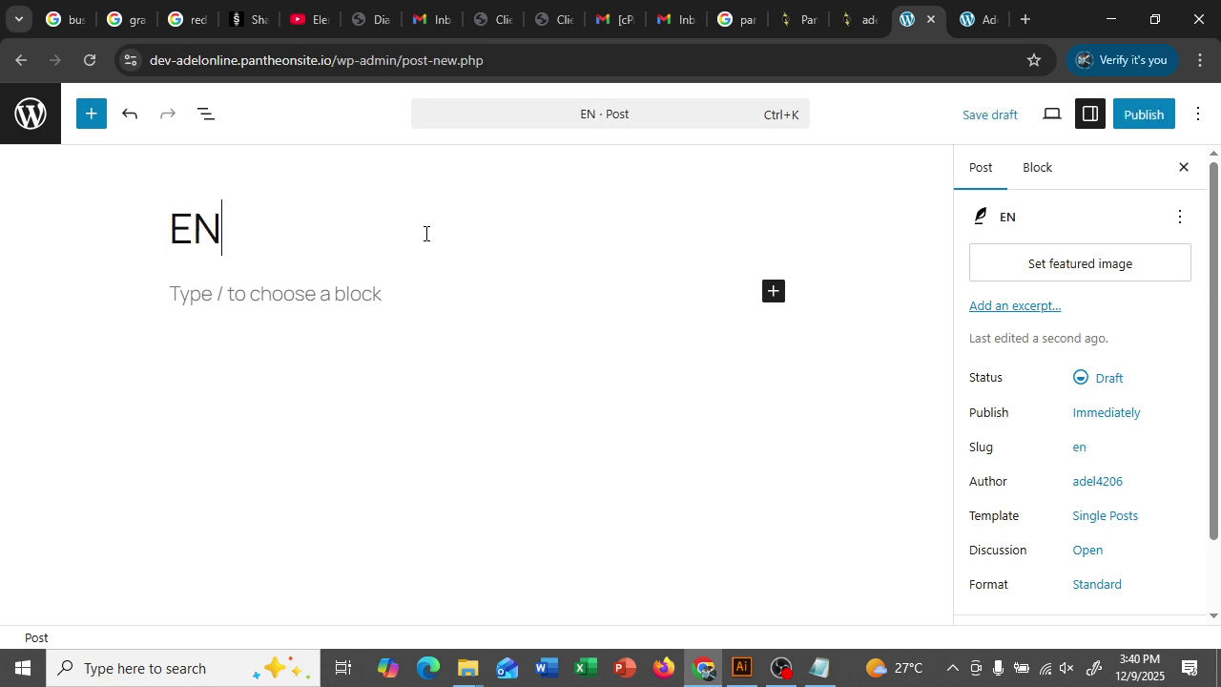
key("BackSpace")
type("n")
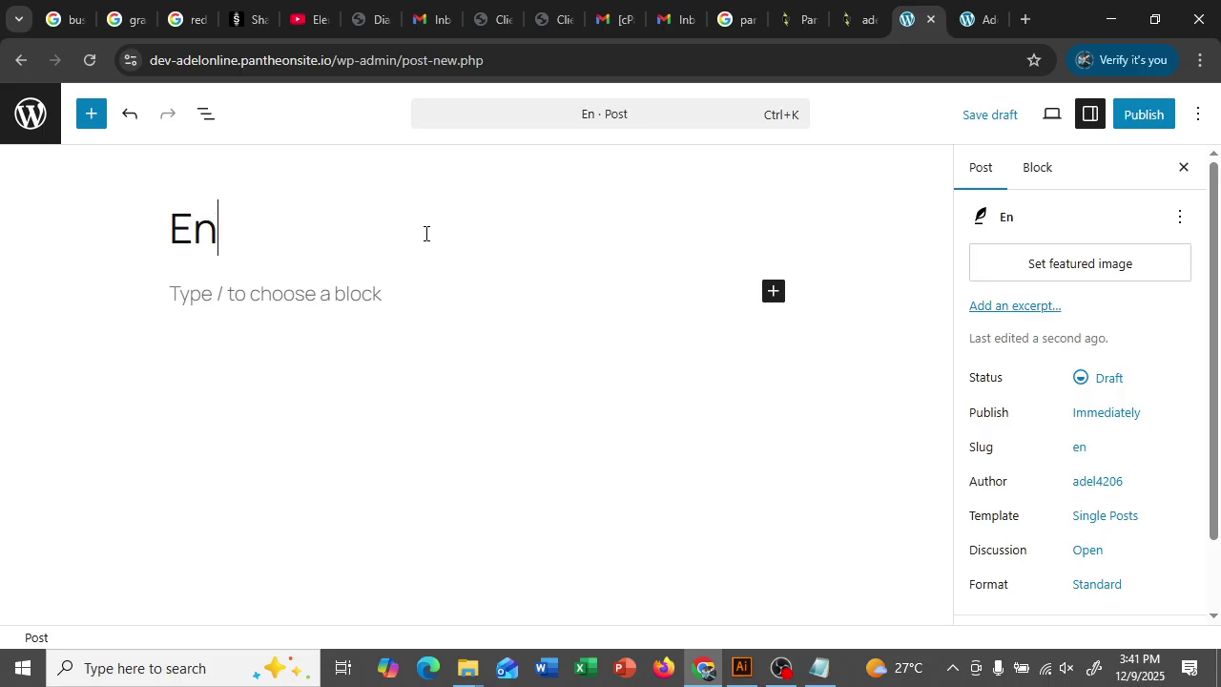
type("tern")
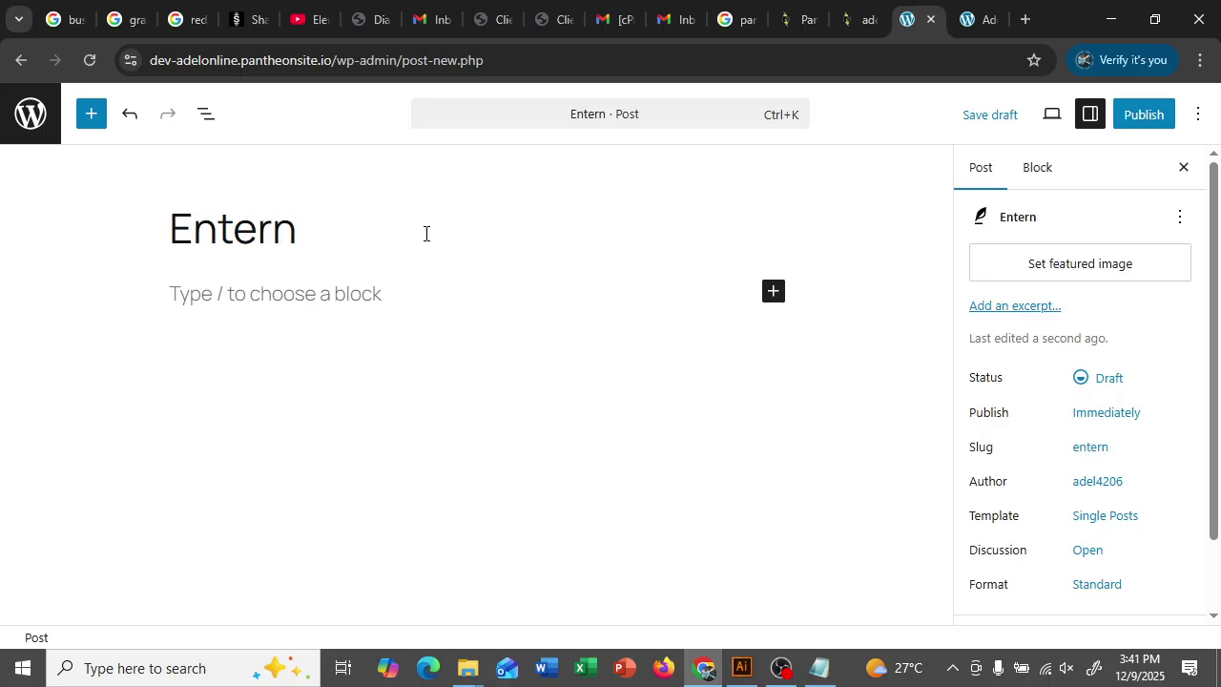
type("et P")
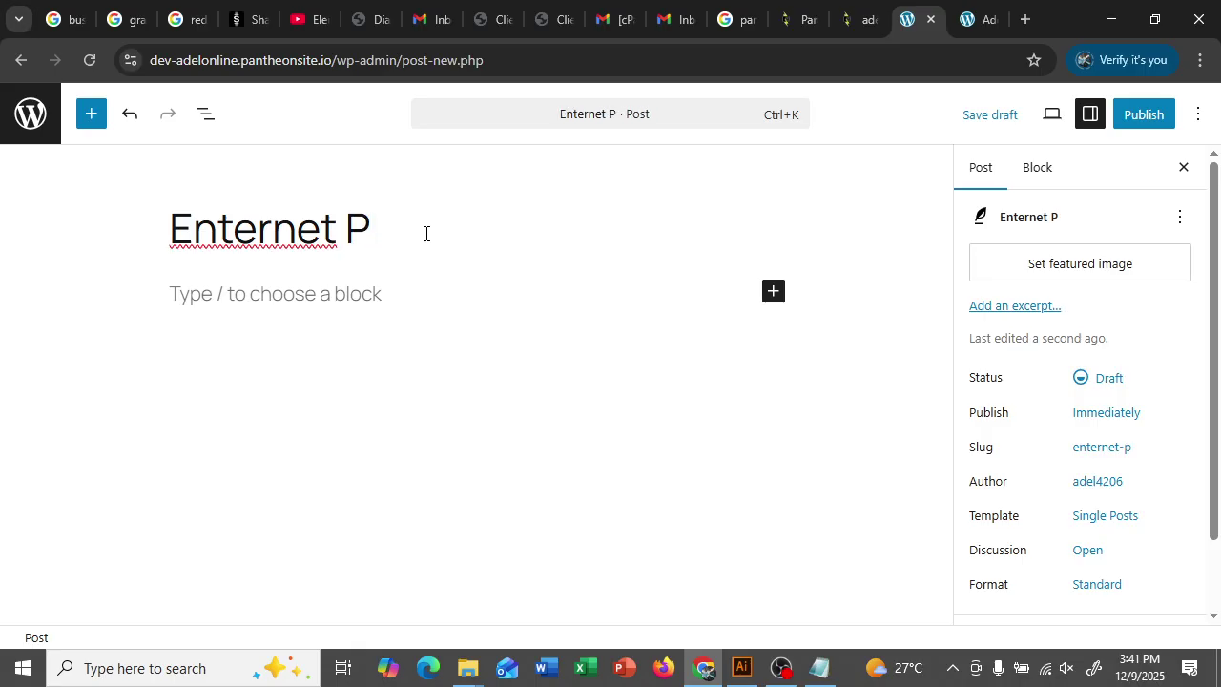
type("roblwm")
key("BackSpace")
key("BackSpace")
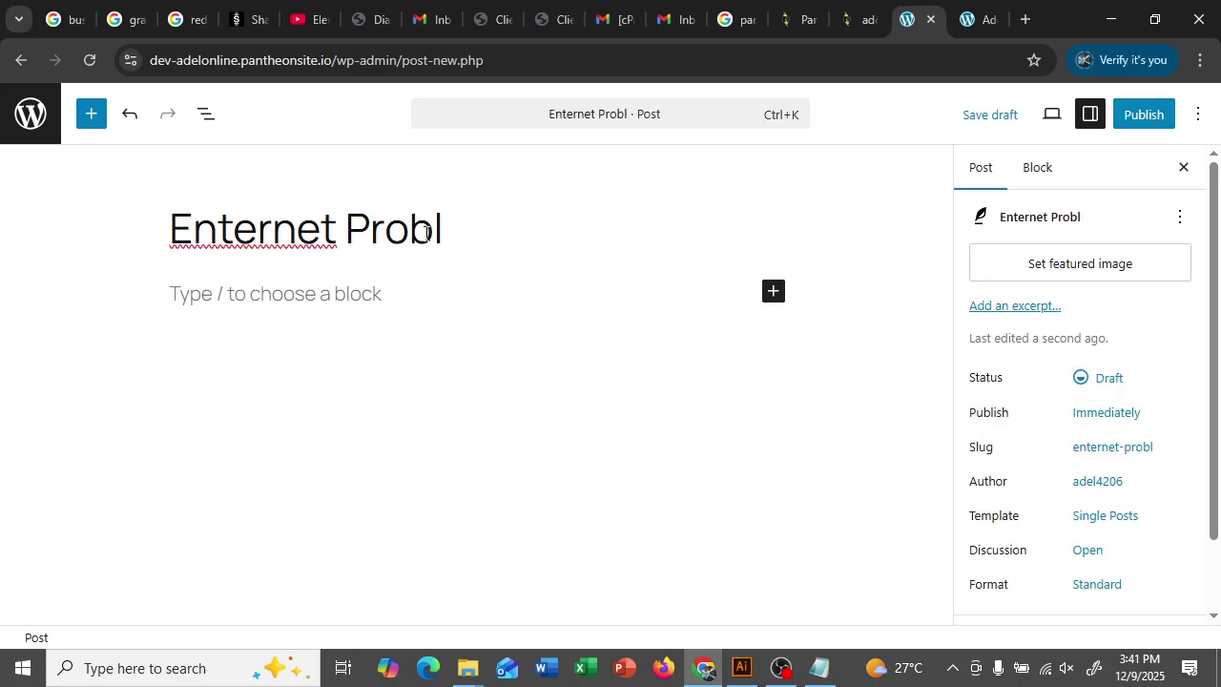
type("e")
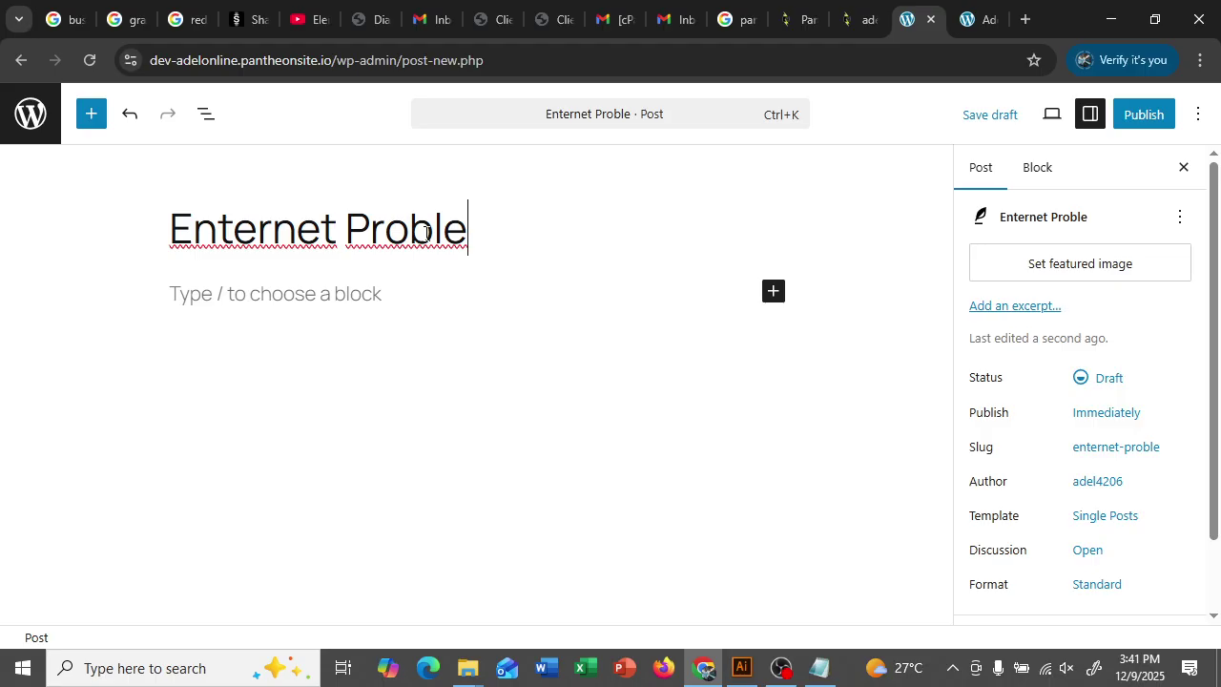
type("m So")
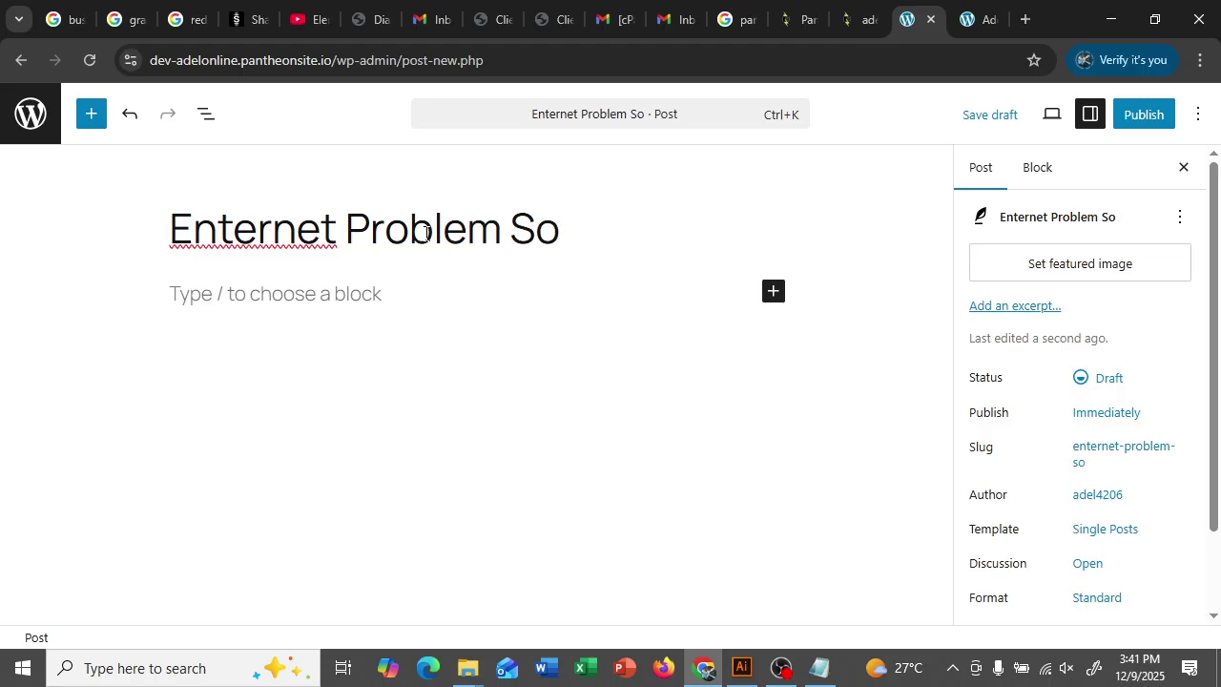
type("lve")
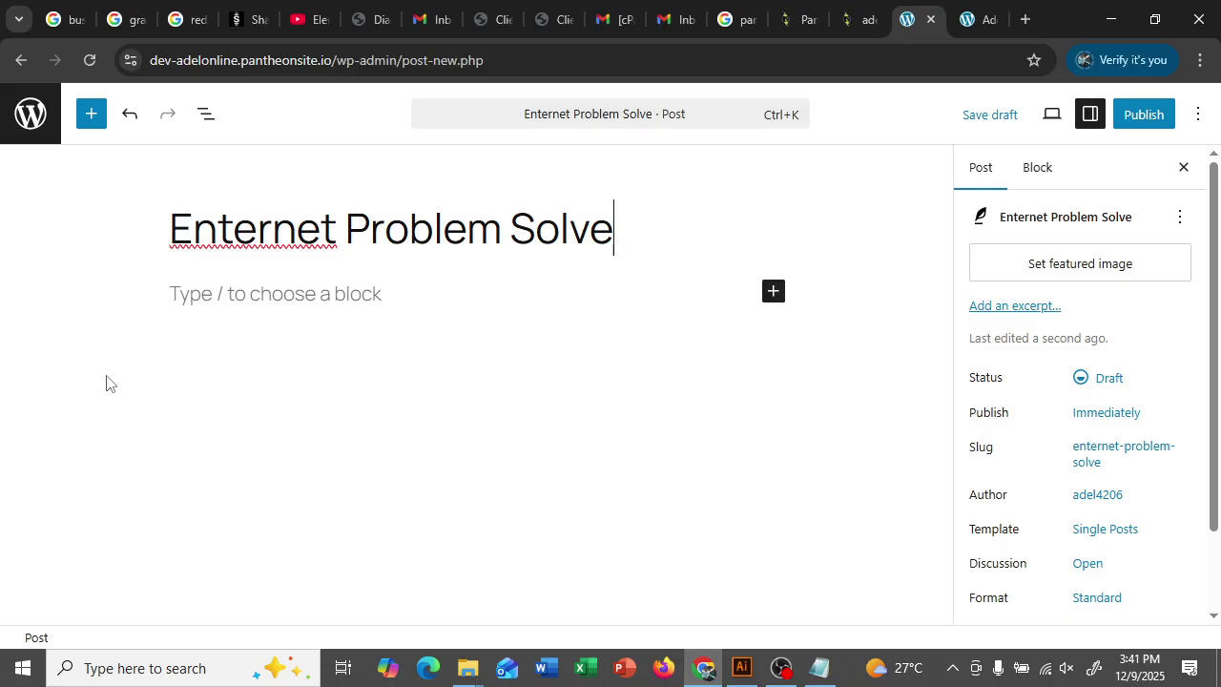
left_click(277, 300)
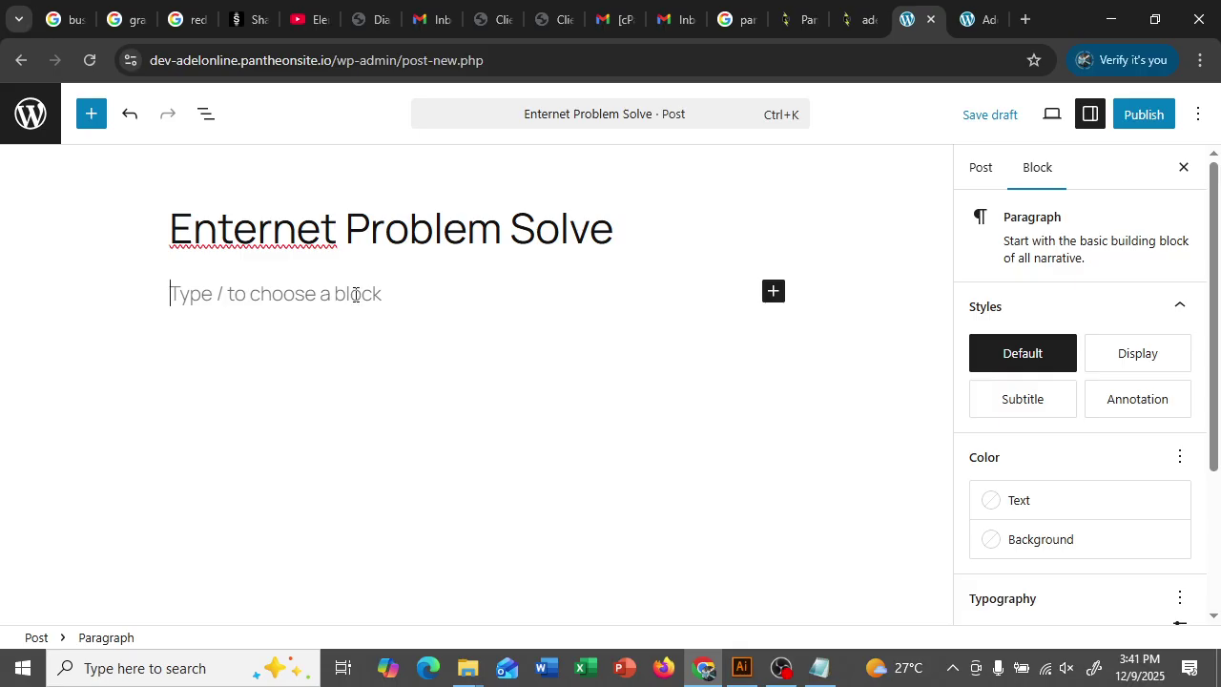
Step: Google 'internet problem solution' in a new browser tab
left_click(1026, 20)
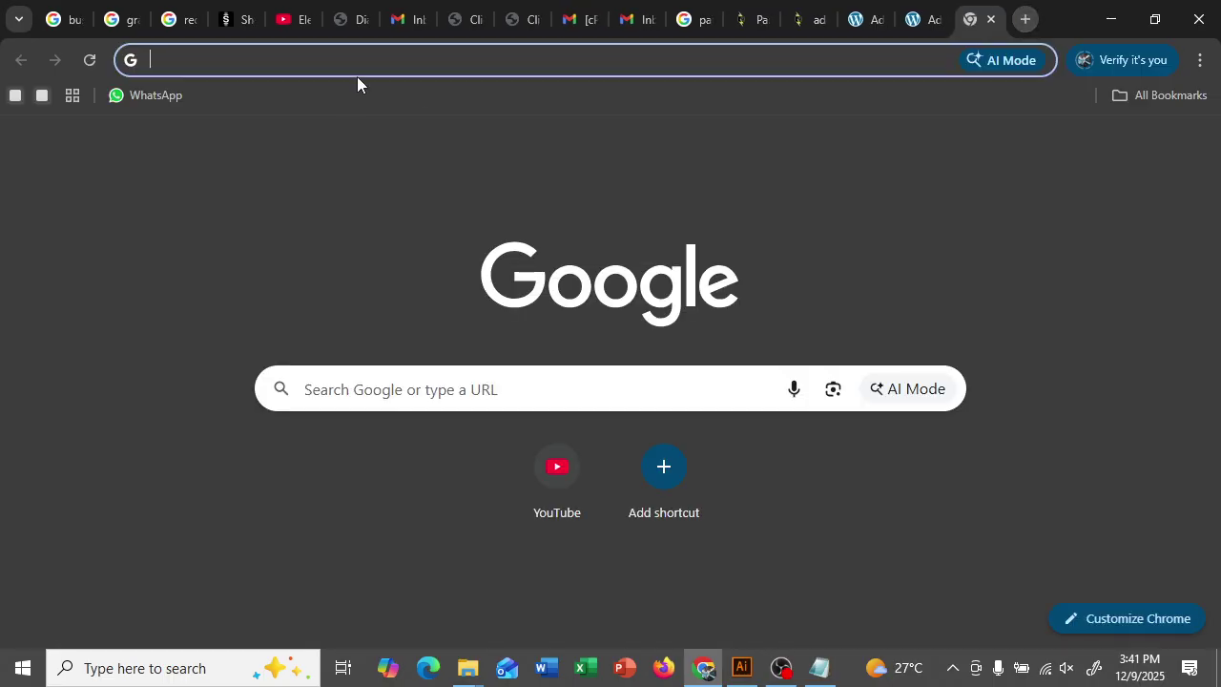
left_click(422, 63)
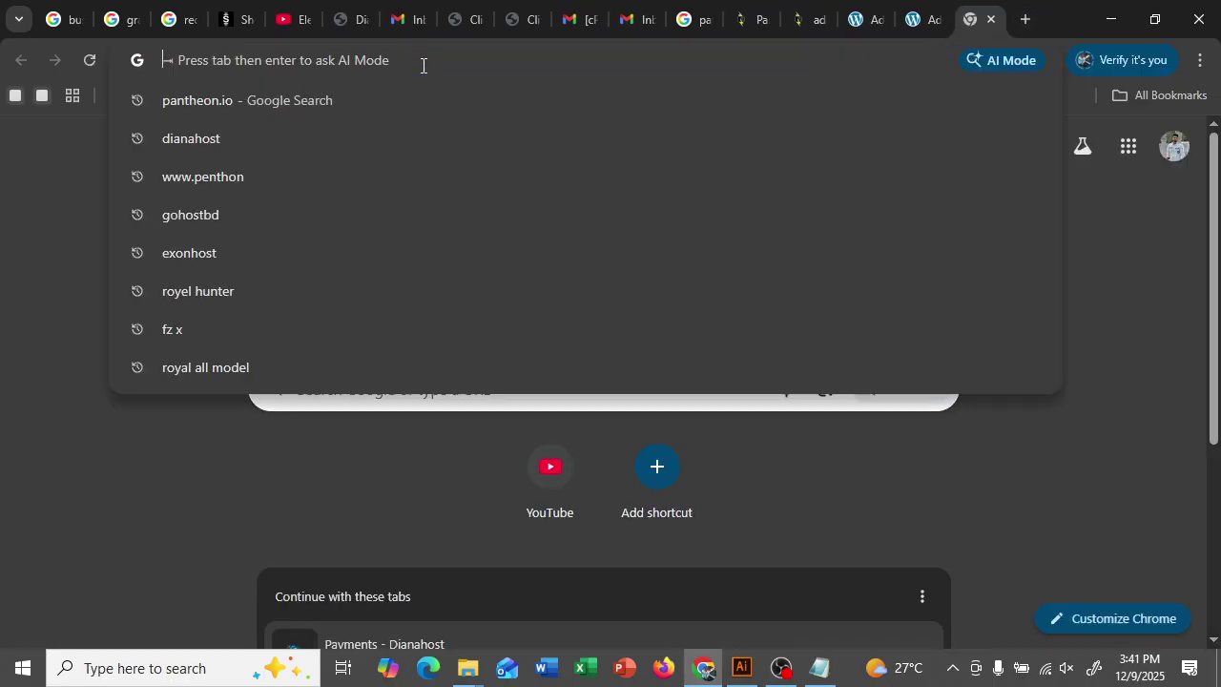
type("ing")
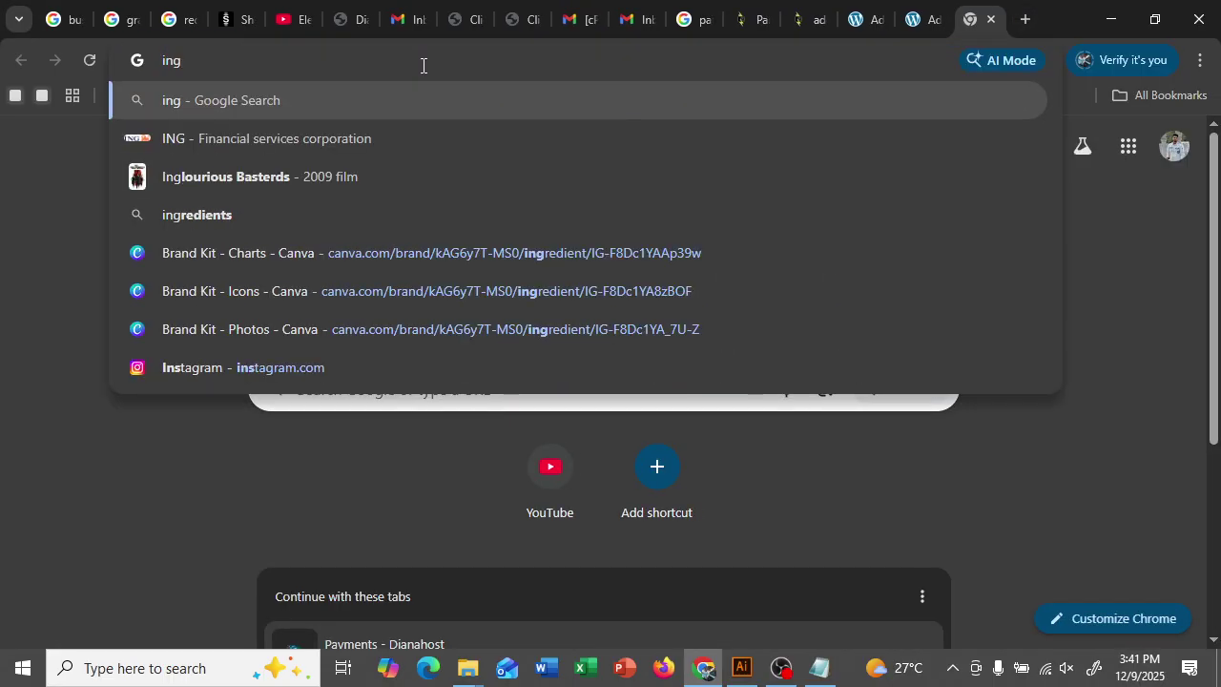
key("BackSpace")
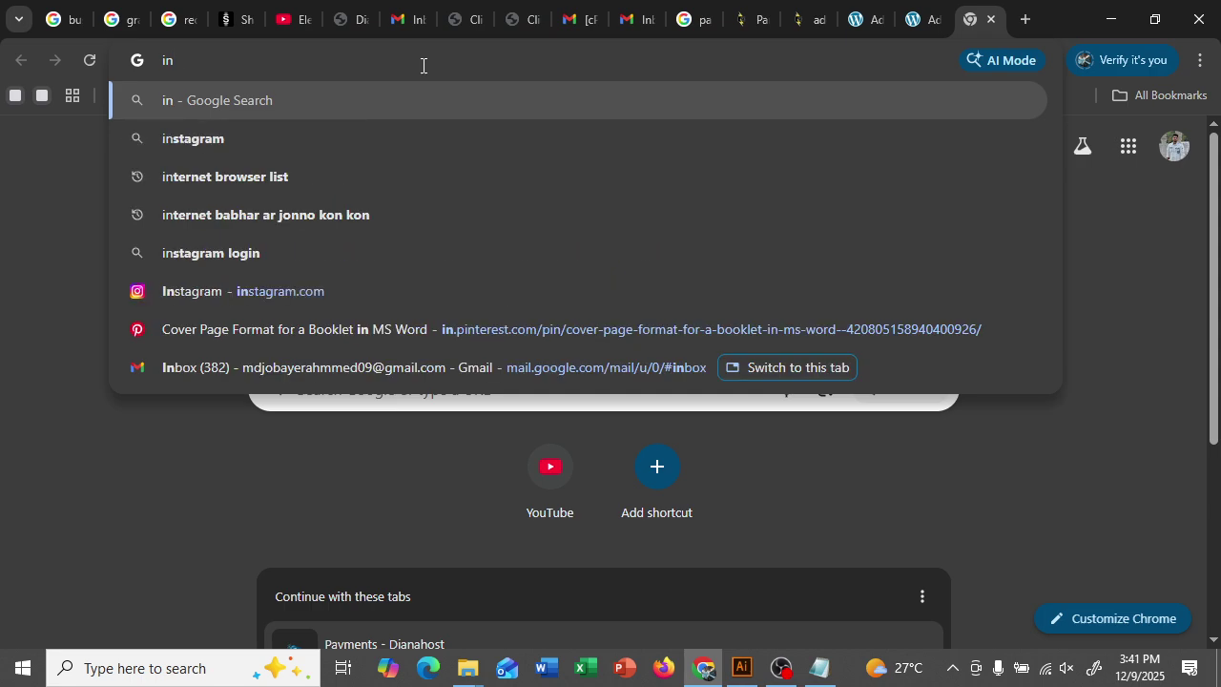
type("n")
key("BackSpace")
type("ter")
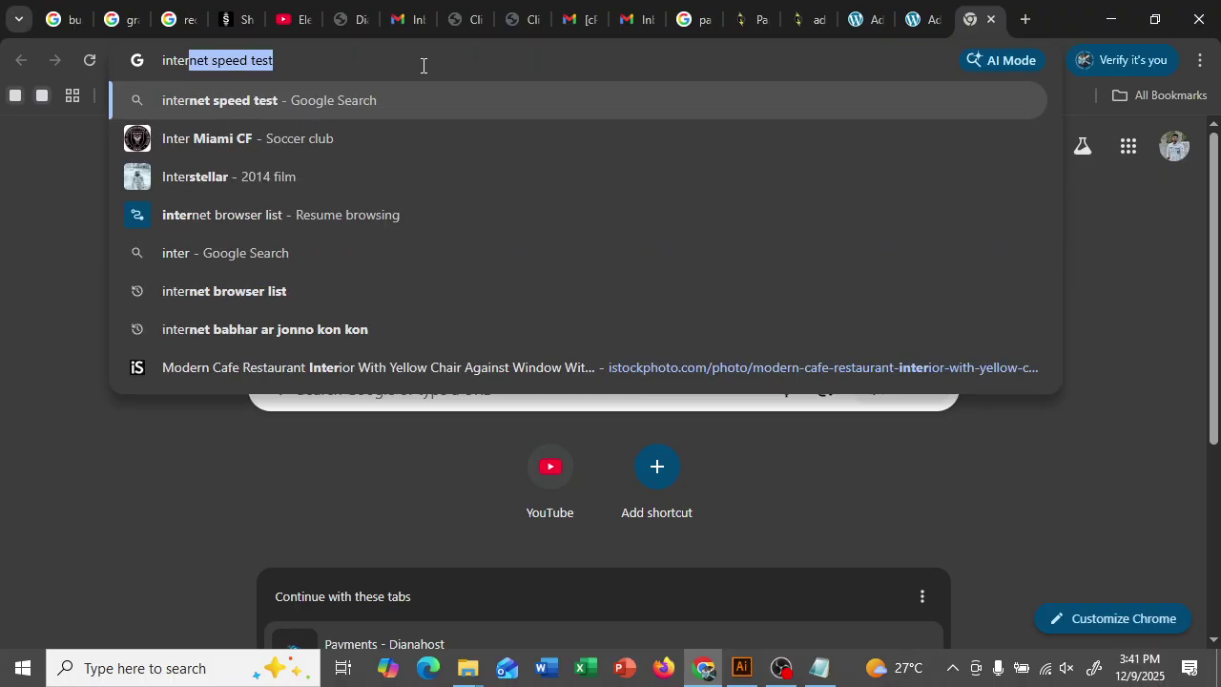
type("net pro")
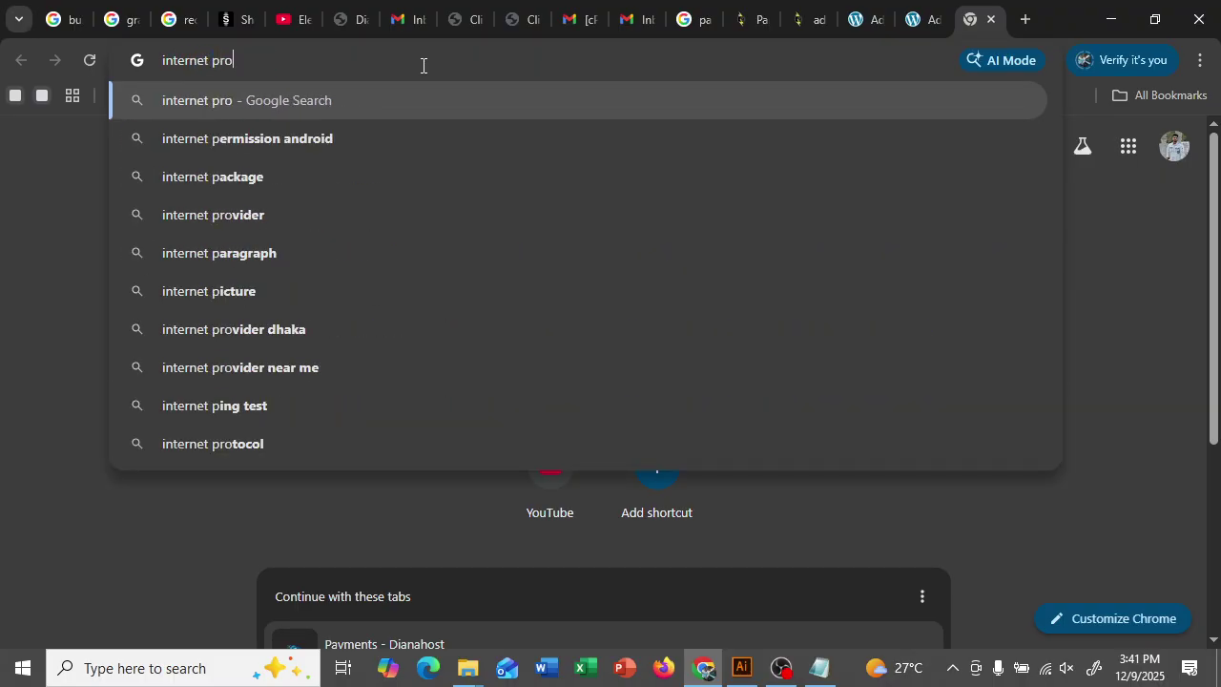
type("ble")
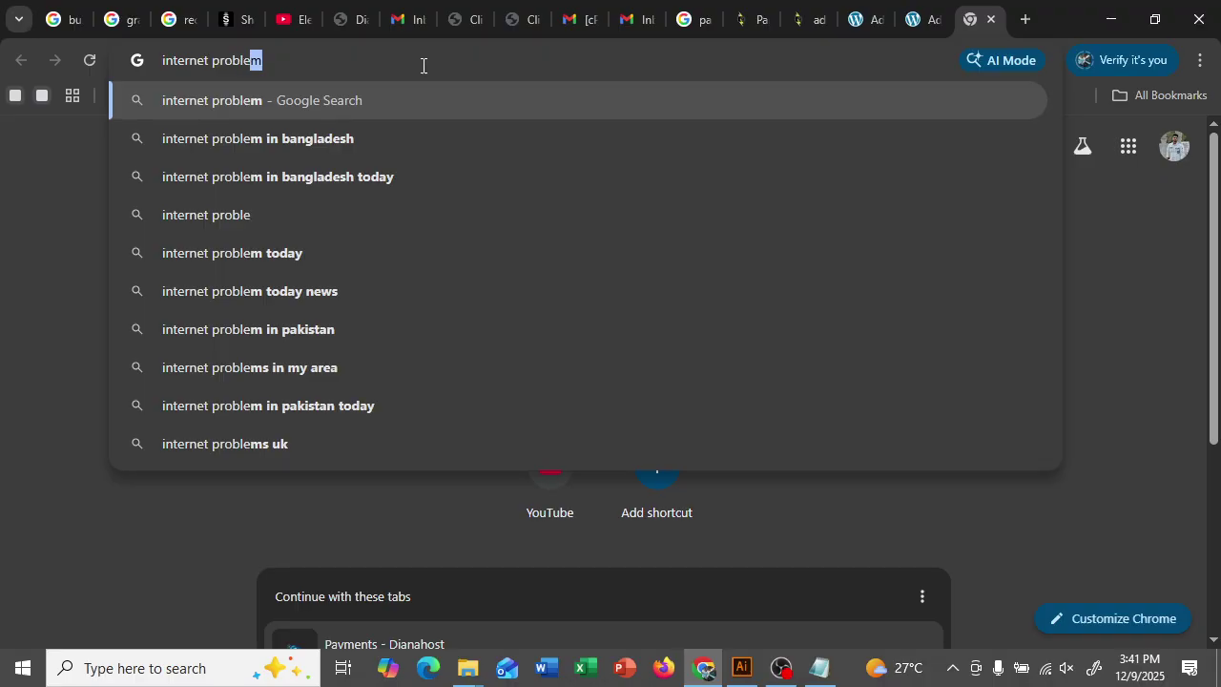
type("m so")
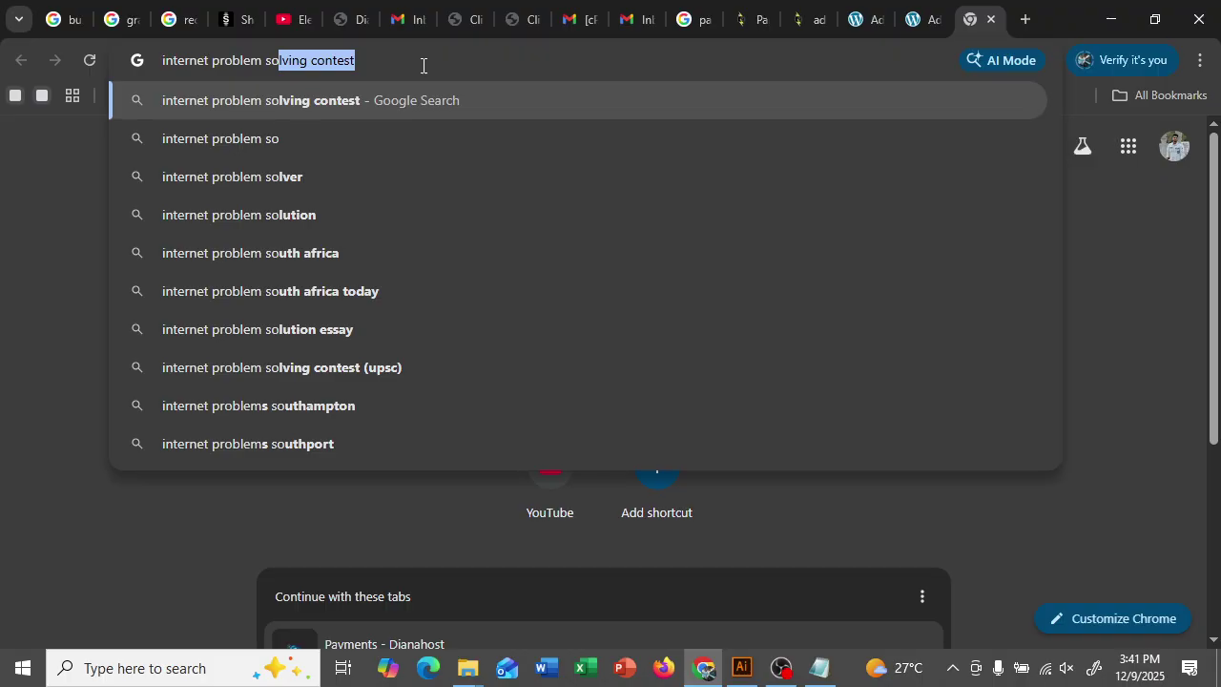
left_click(333, 212)
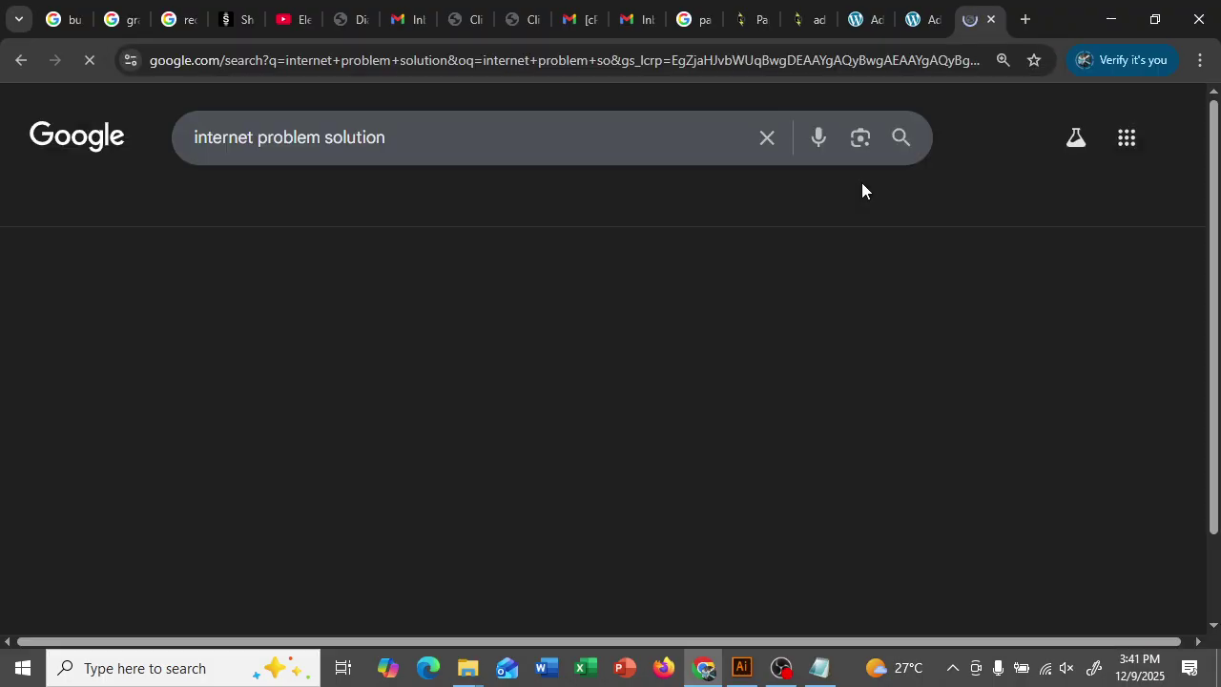
Step: Expand the AI Overview and select its opening paragraph
scroll(194, 286, "down", 1)
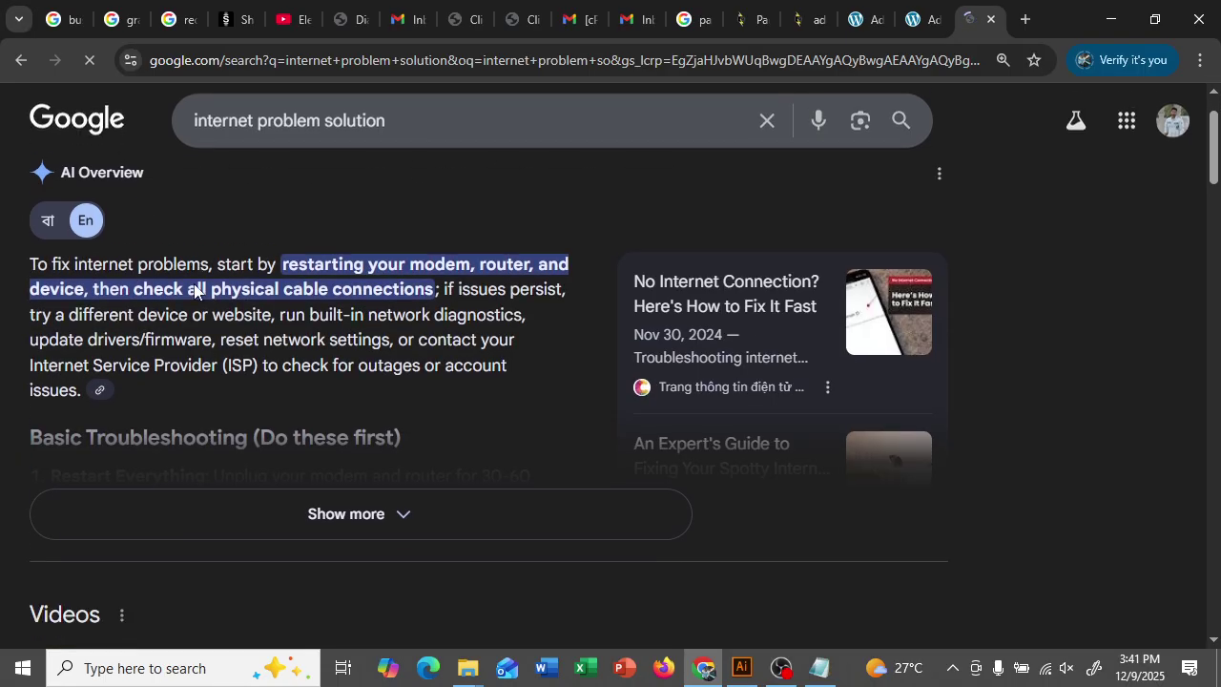
left_click(391, 502)
scroll(436, 305, "down", 1)
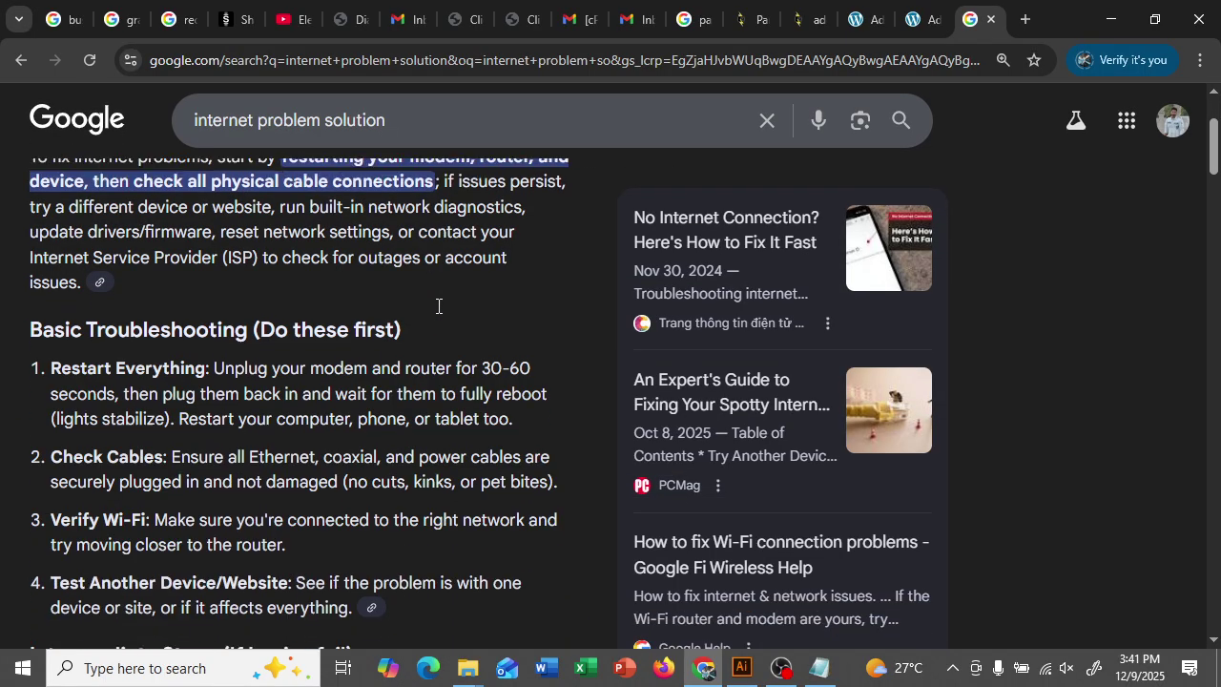
scroll(281, 300, "up", 2)
scroll(252, 308, "down", 1)
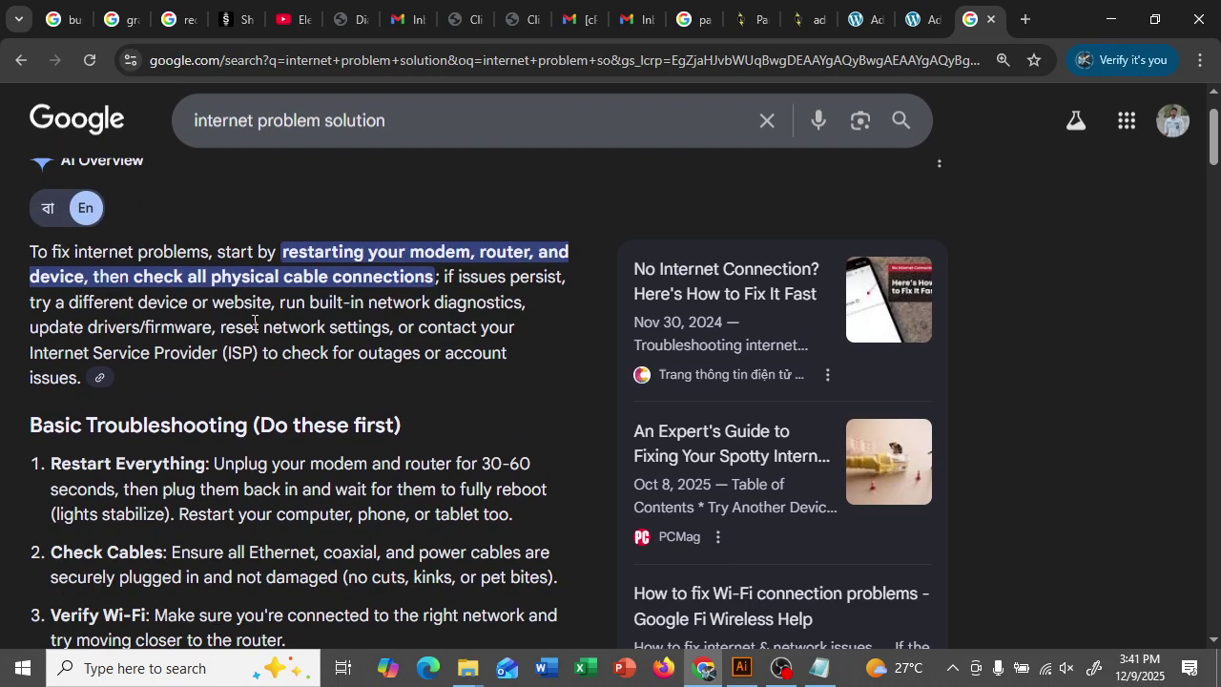
left_click_drag(20, 258, 95, 378)
key("ctrl+c")
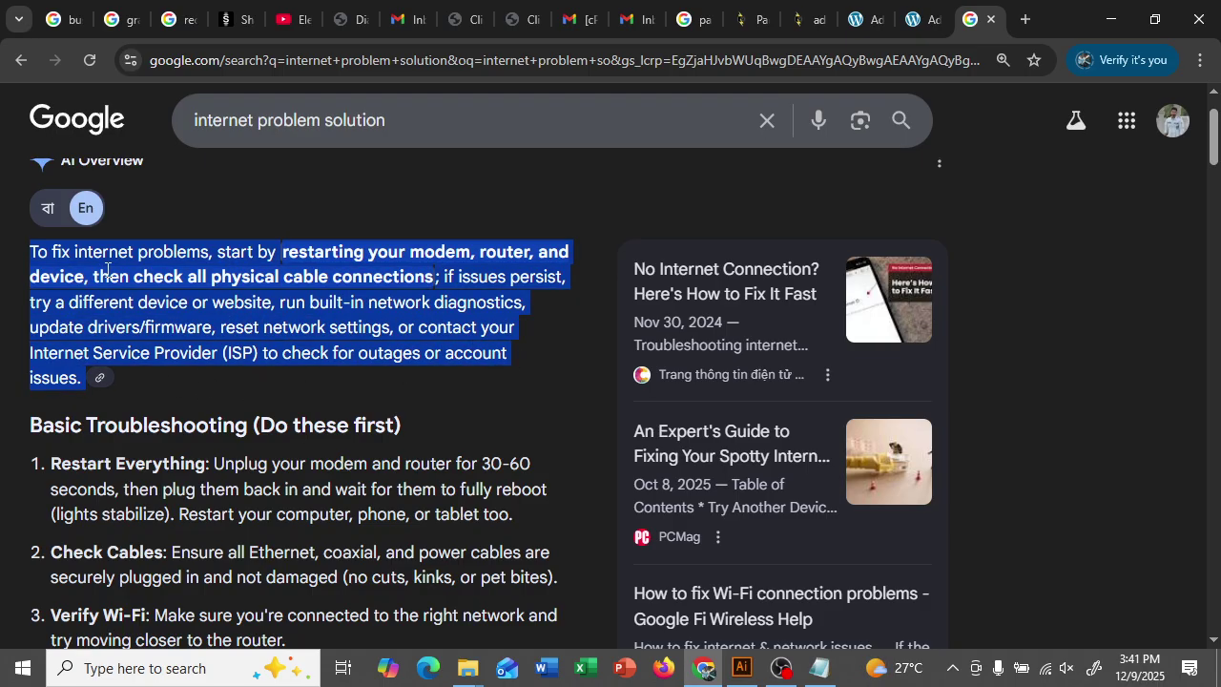
left_click(915, 20)
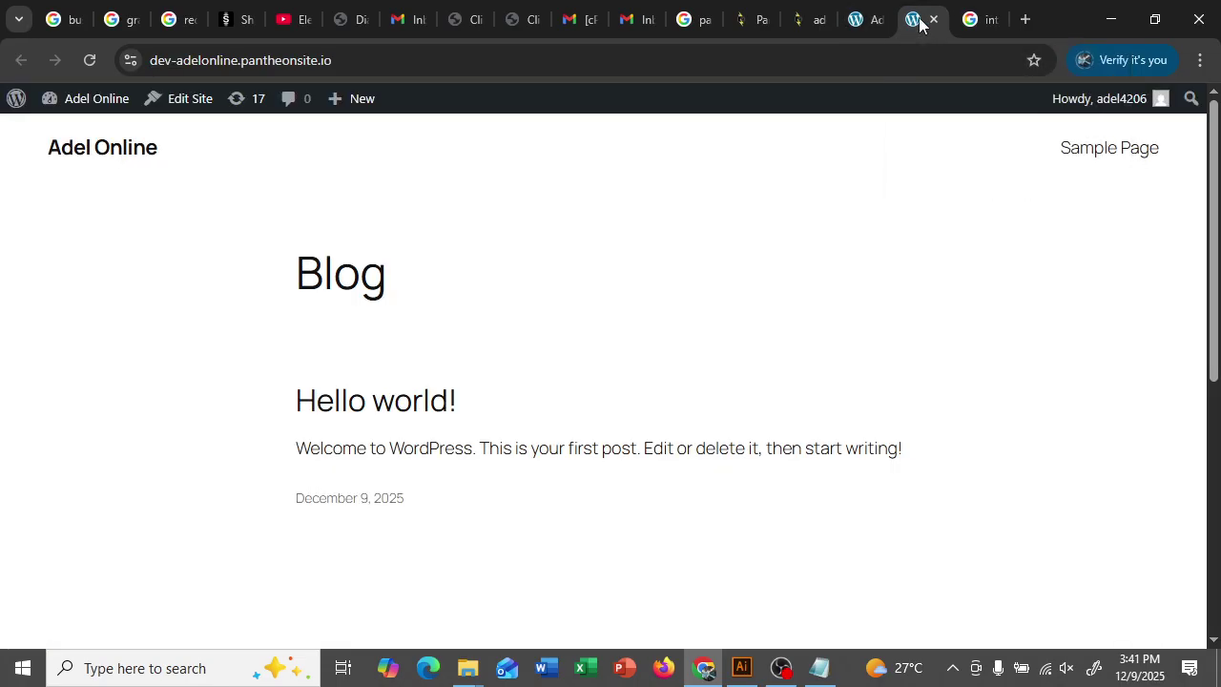
Step: Paste the AI Overview paragraph into the post body and add an empty paragraph below it
left_click(863, 23)
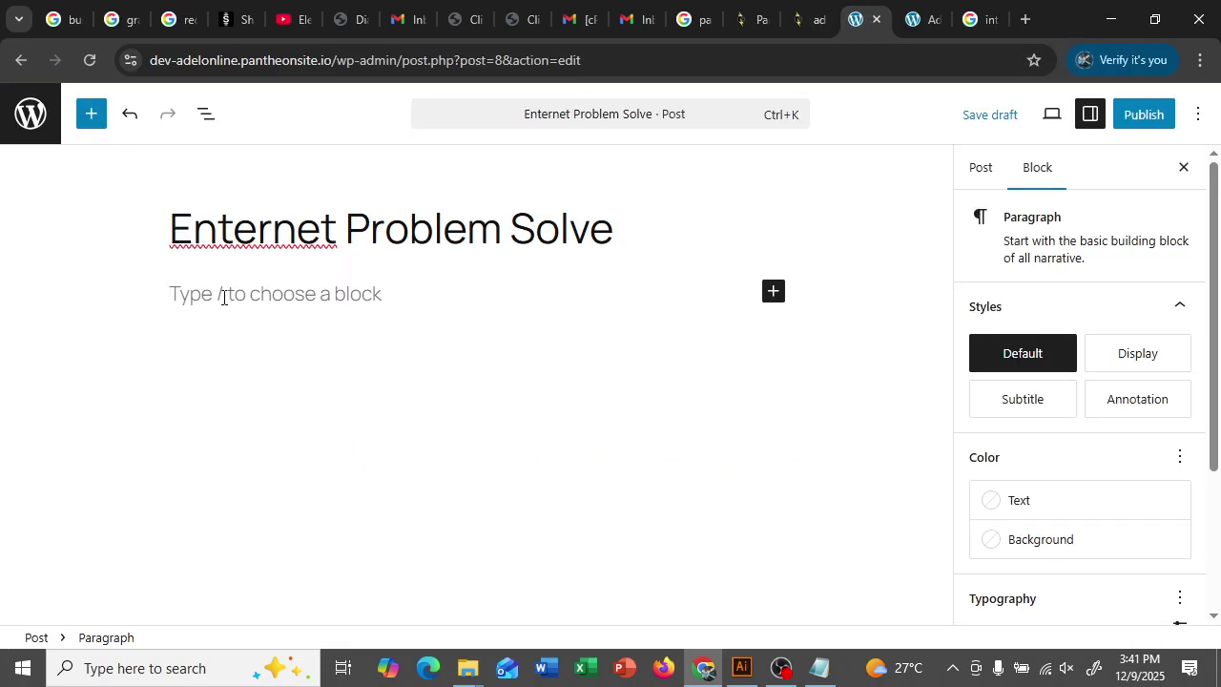
key("ctrl+v")
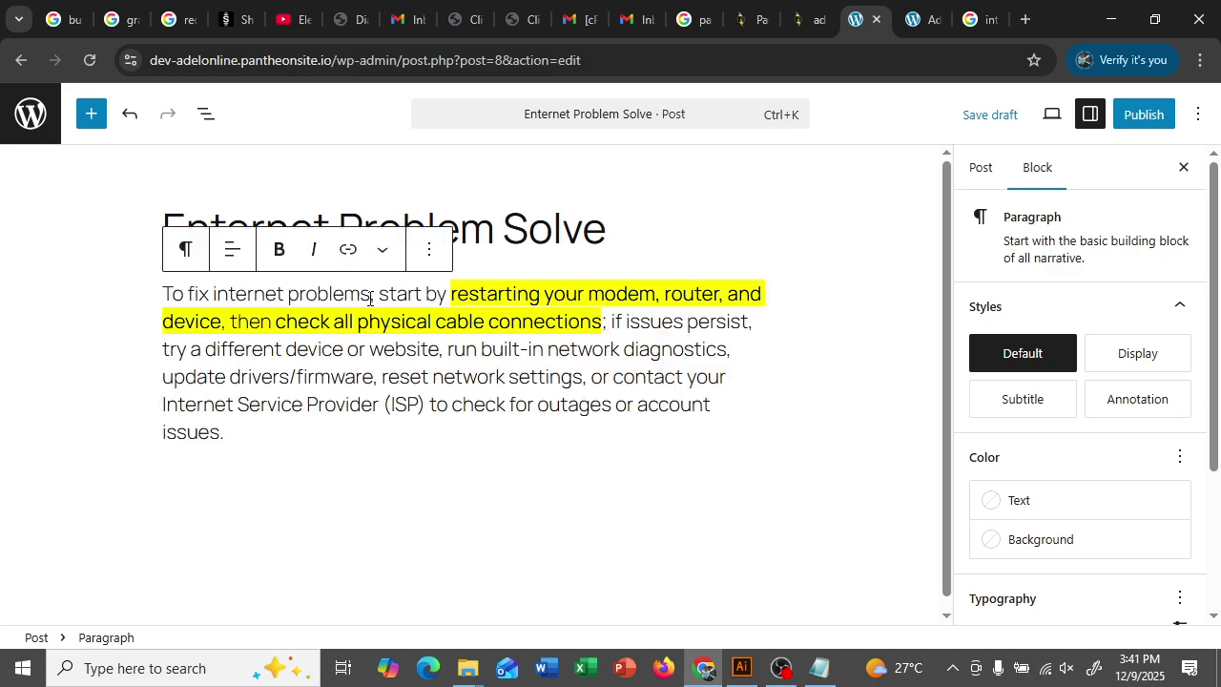
left_click(705, 249)
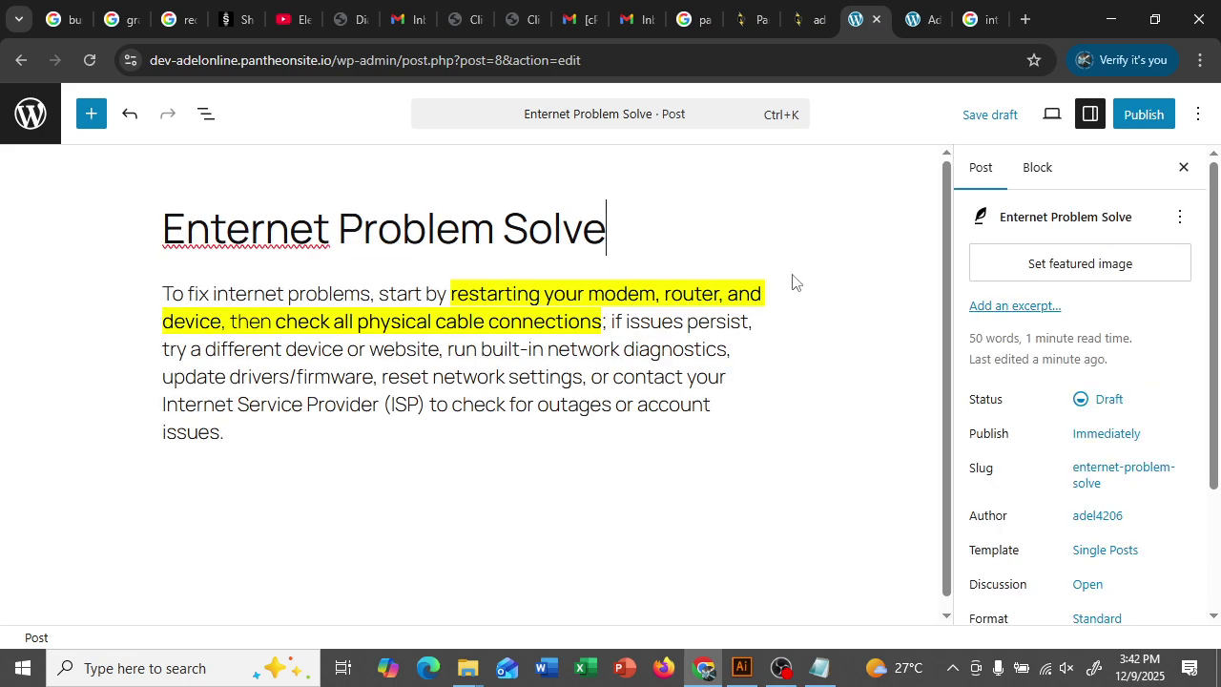
left_click(308, 454)
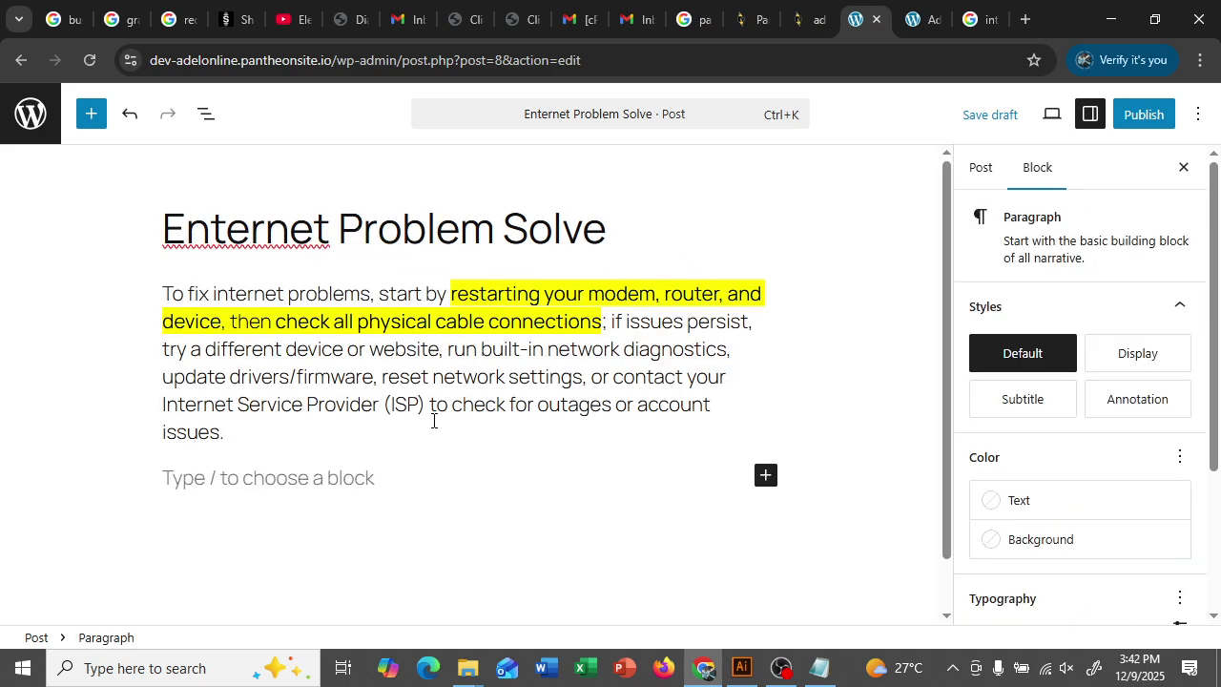
left_click(980, 19)
left_click(1024, 19)
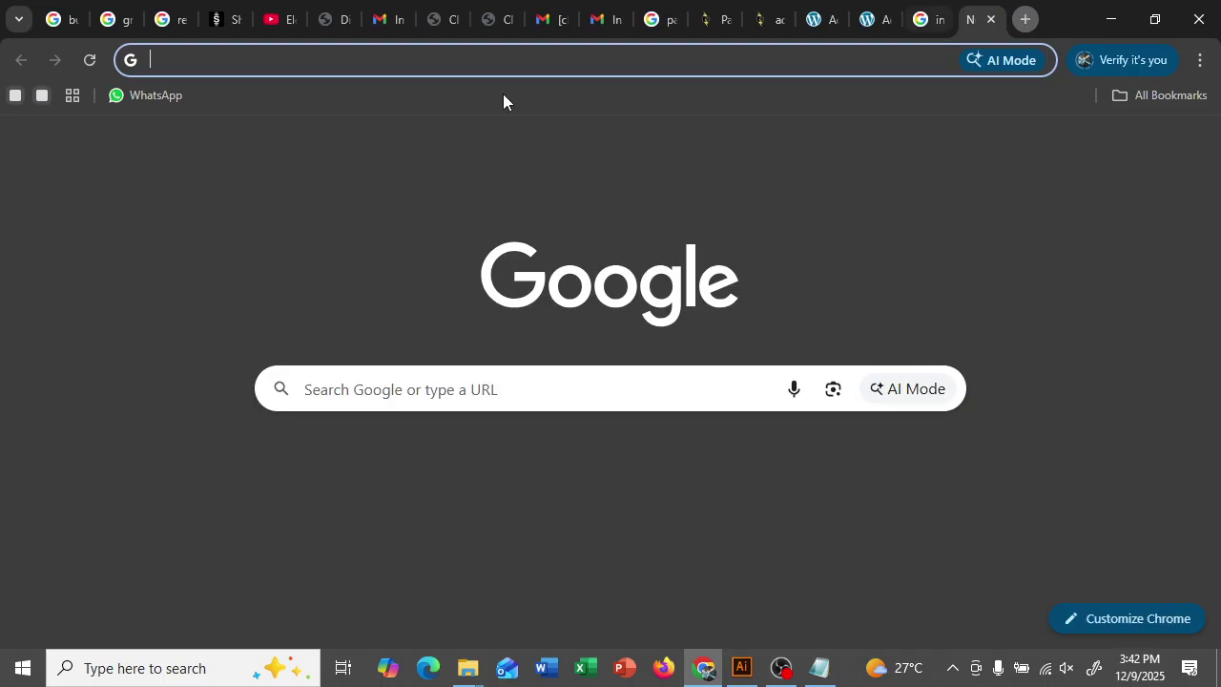
Step: Search Google for 'internet related images'
left_click(465, 58)
type("inter")
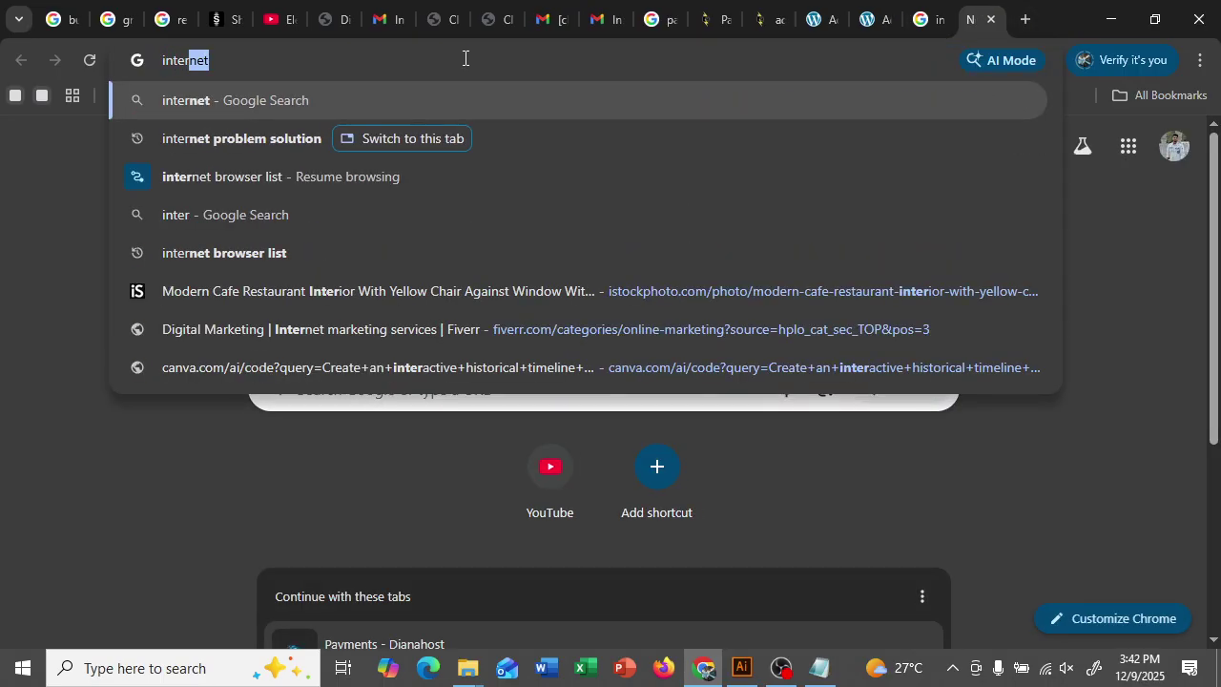
type("net ra")
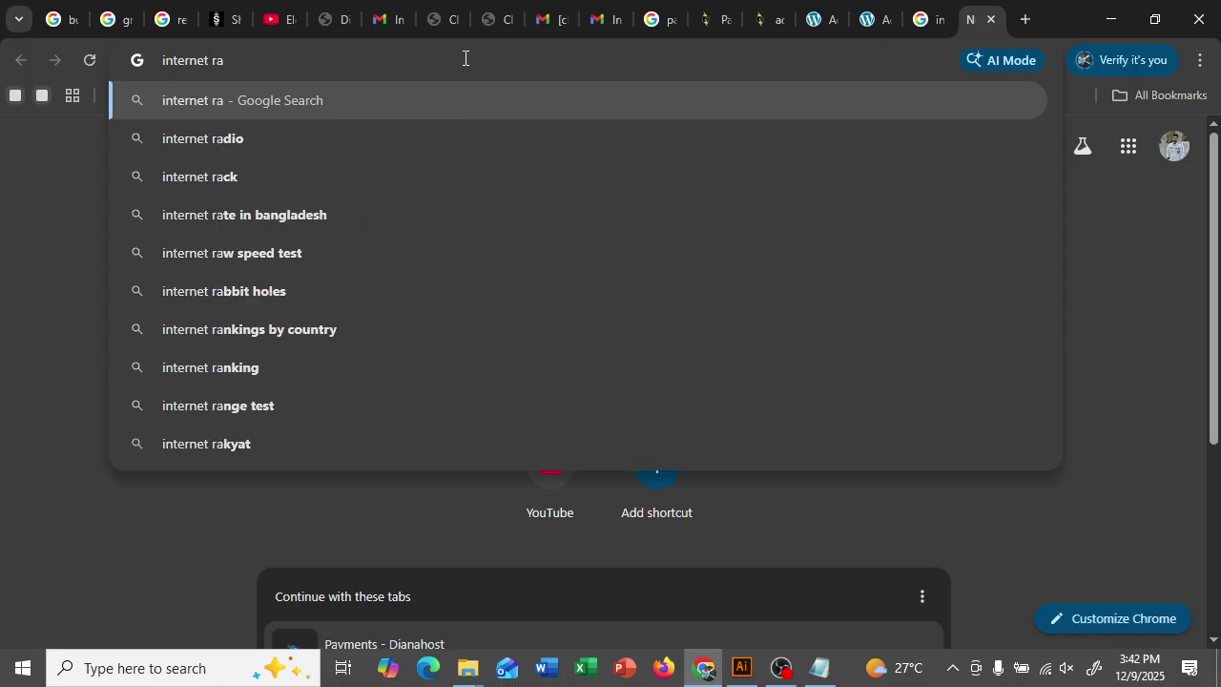
key("BackSpace")
type("e")
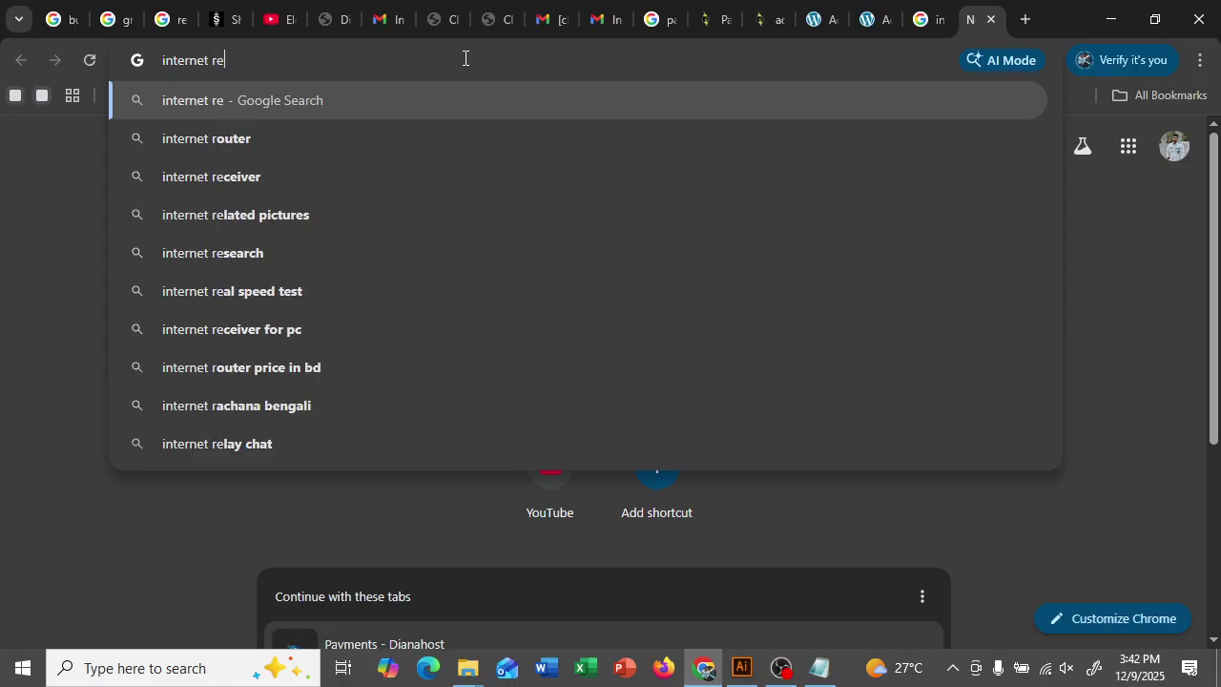
type("lated")
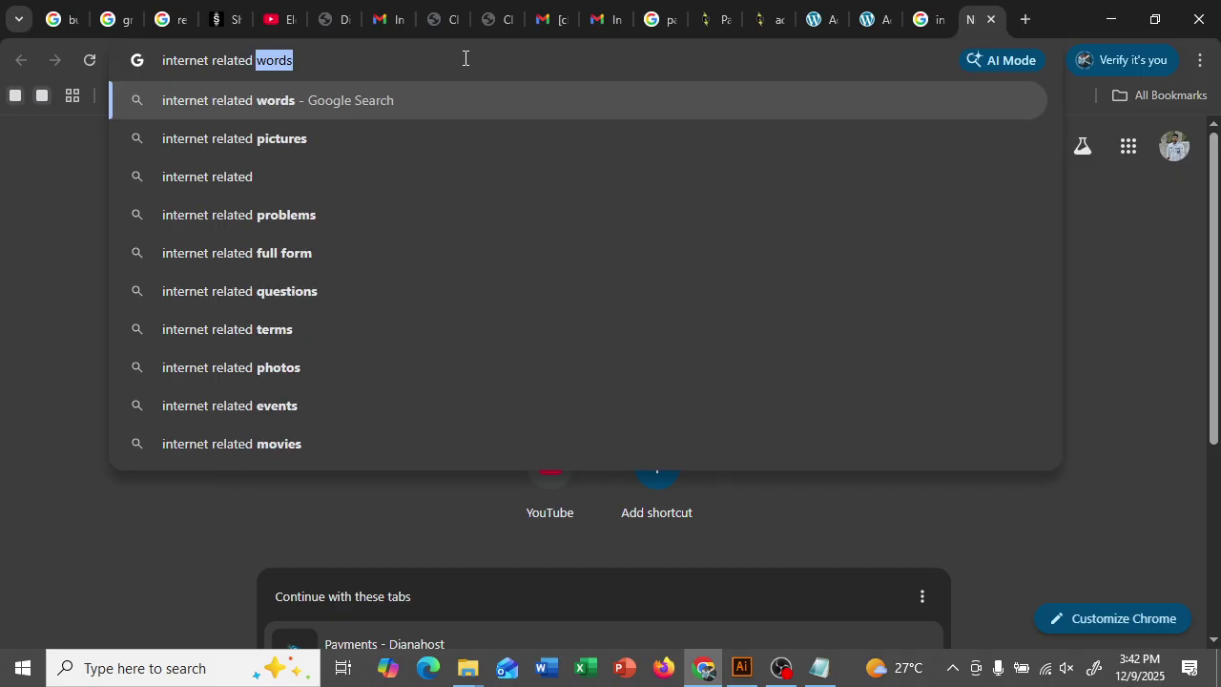
type(" im")
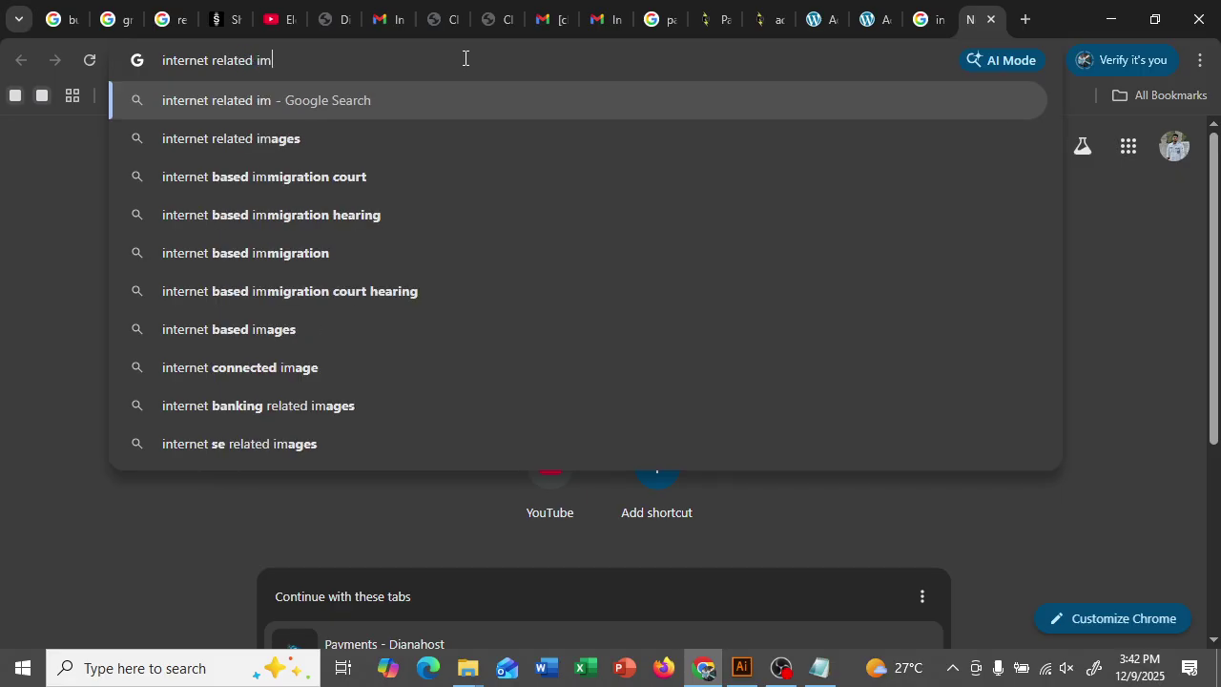
left_click(312, 136)
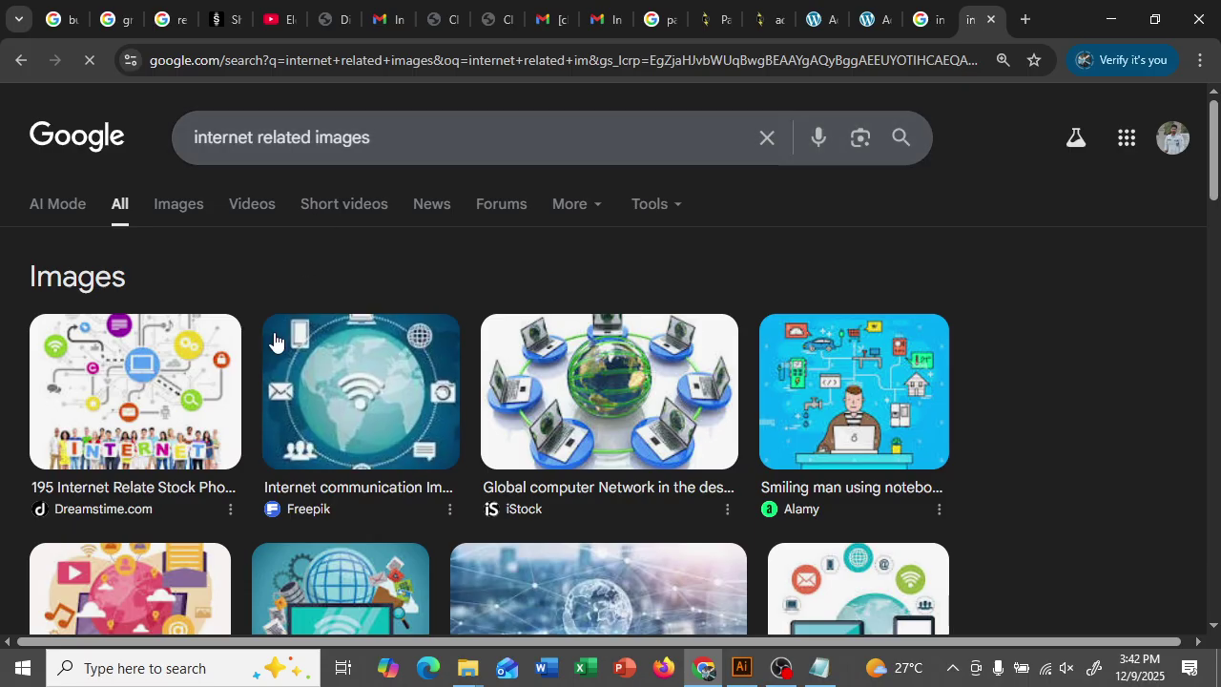
Step: Save the Global computer Network image to the Desktop as images.jfif
left_click(177, 408)
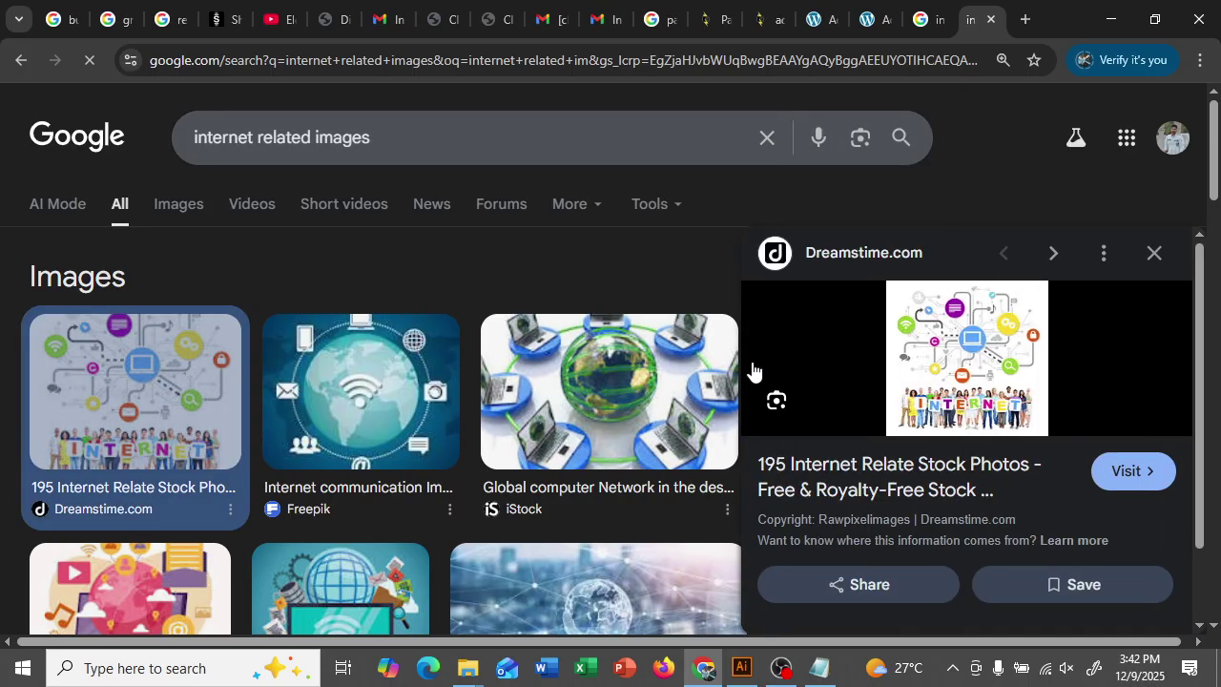
left_click(727, 377)
right_click(906, 400)
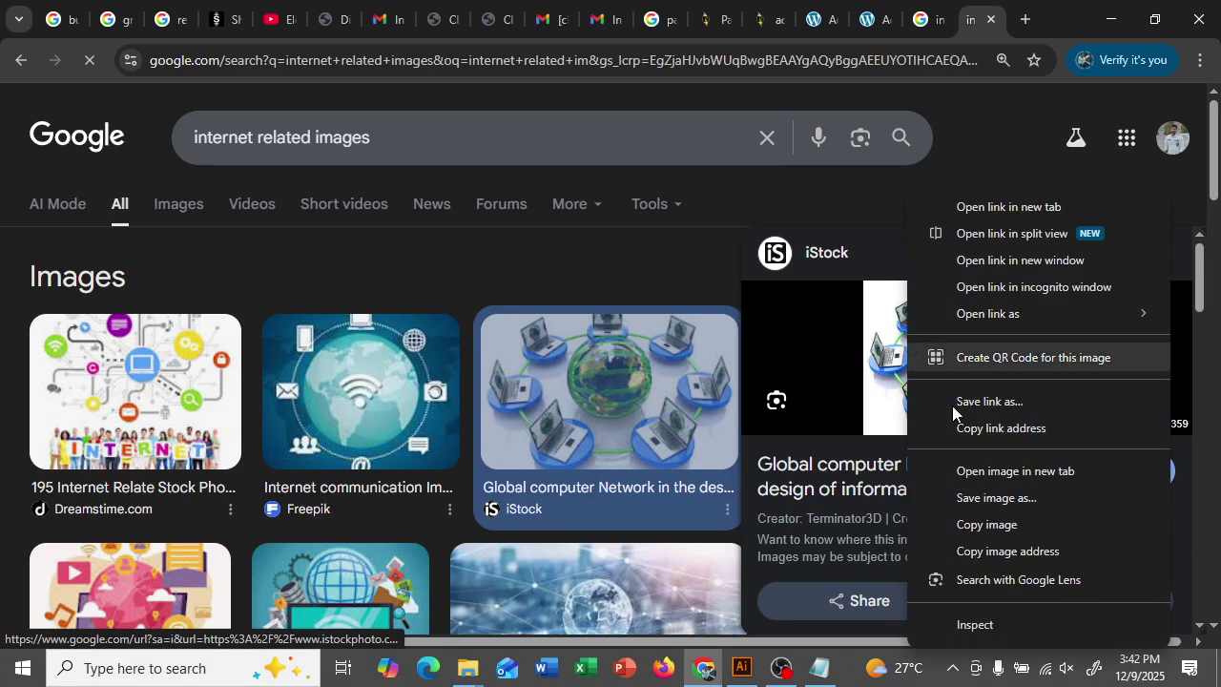
left_click(1002, 497)
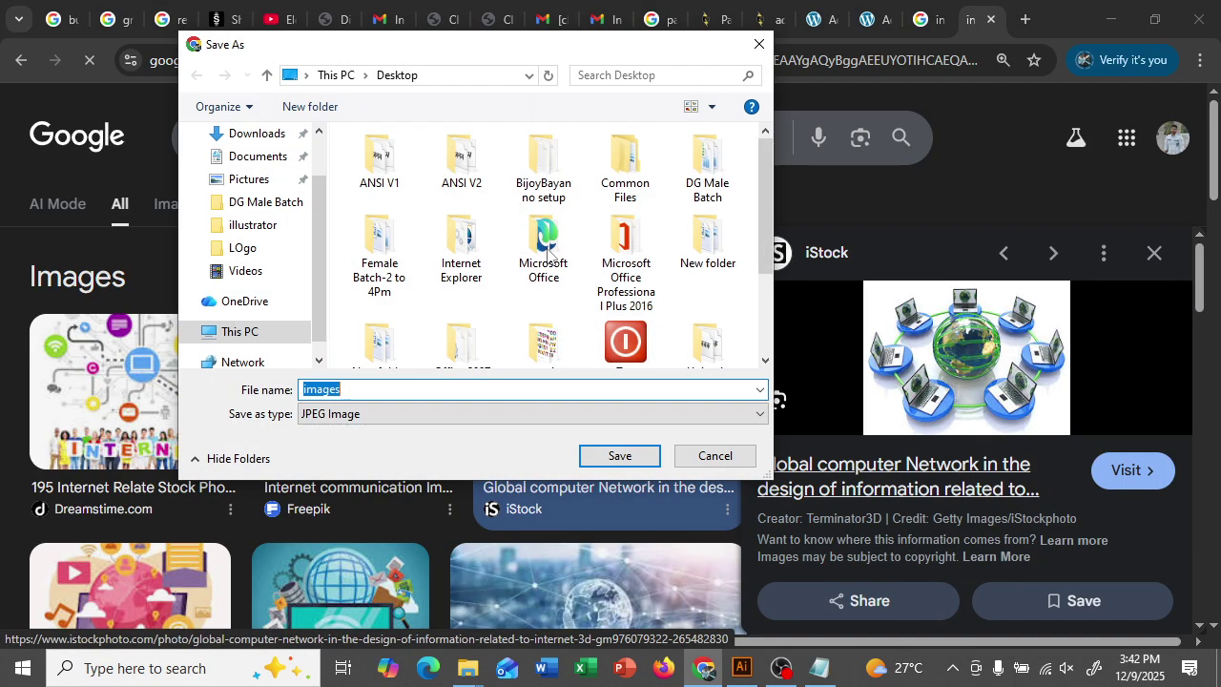
scroll(272, 276, "up", 2)
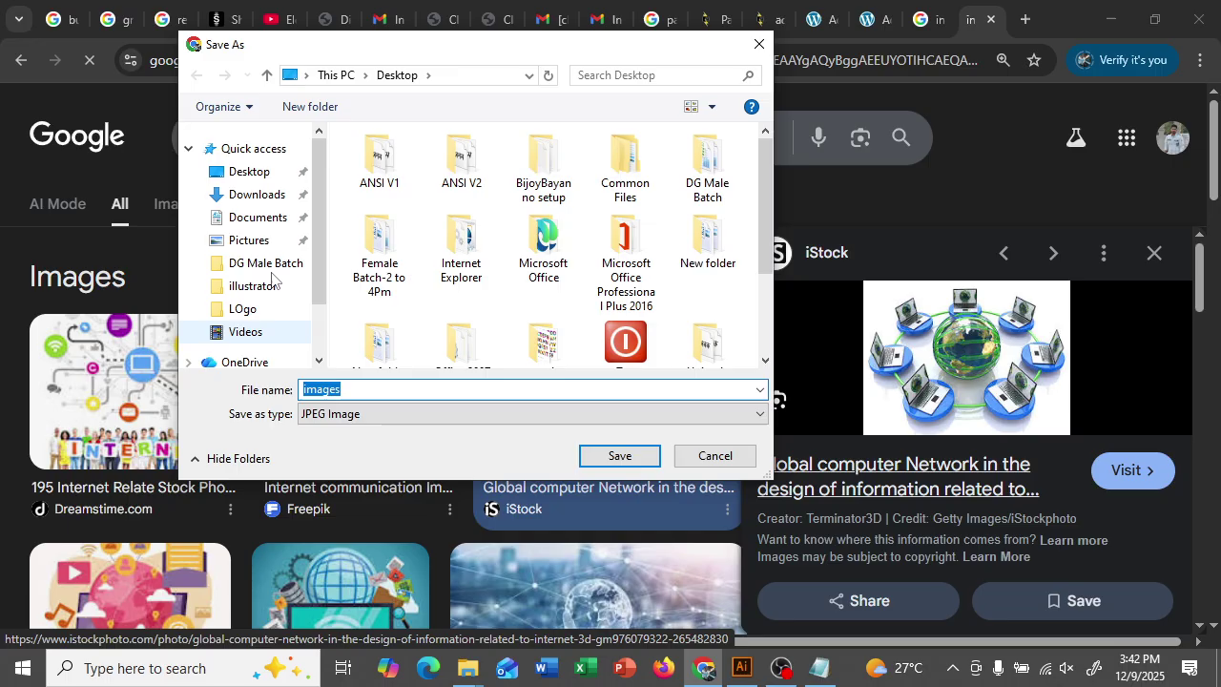
left_click(250, 172)
left_click(620, 455)
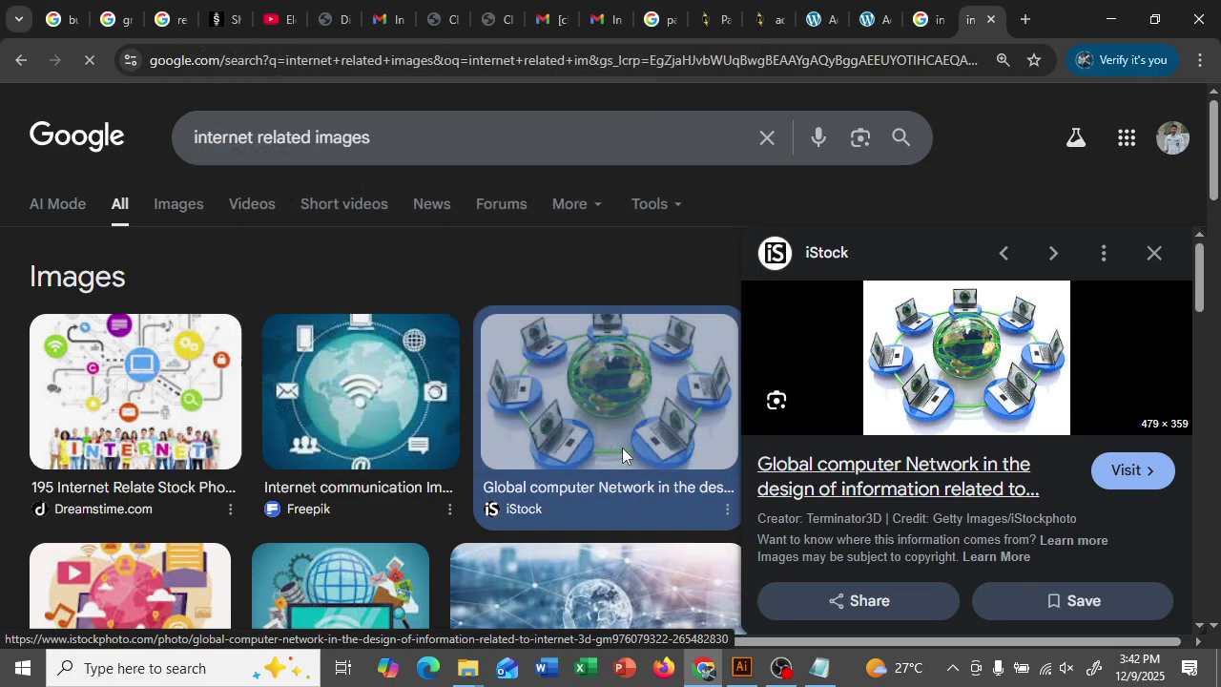
left_click(926, 21)
left_click(867, 22)
left_click(828, 23)
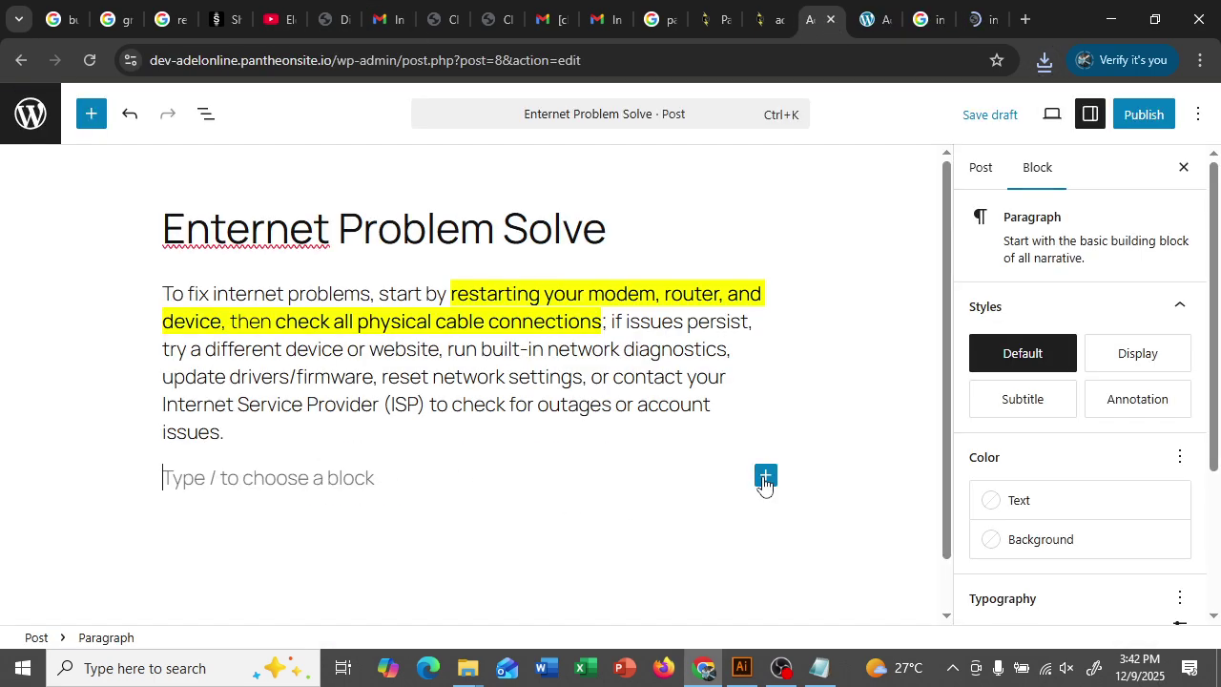
Step: Insert an Image block below the post's paragraph
left_click(763, 476)
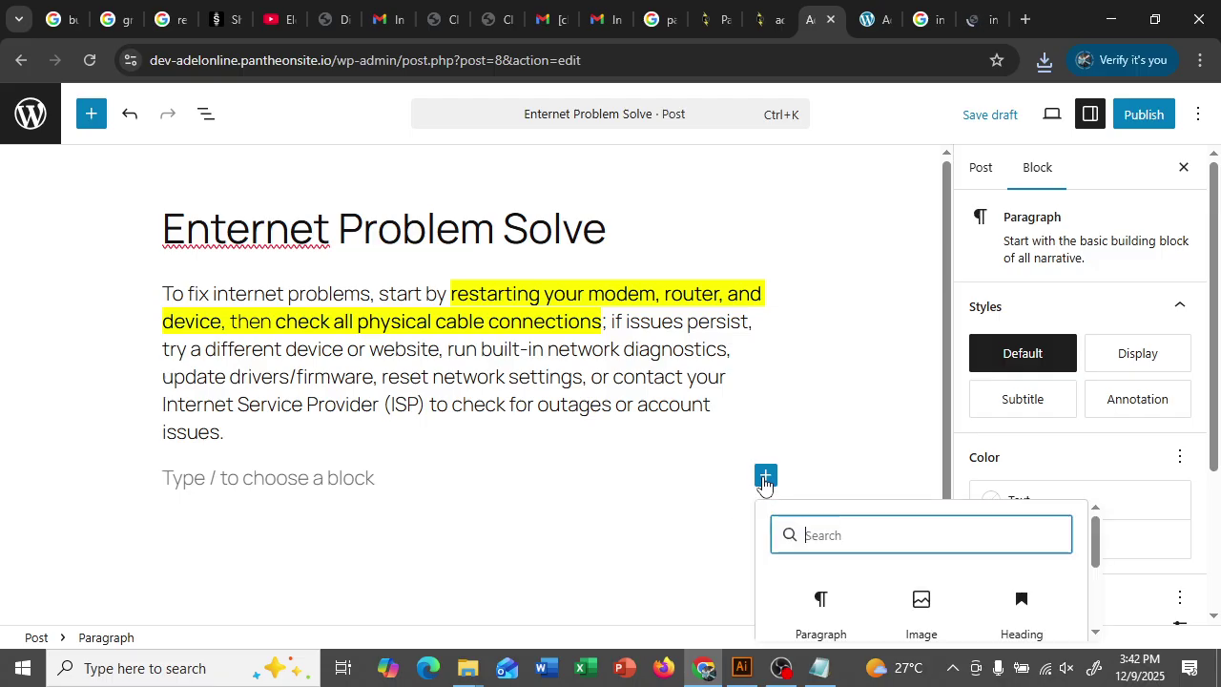
scroll(763, 484, "down", 1)
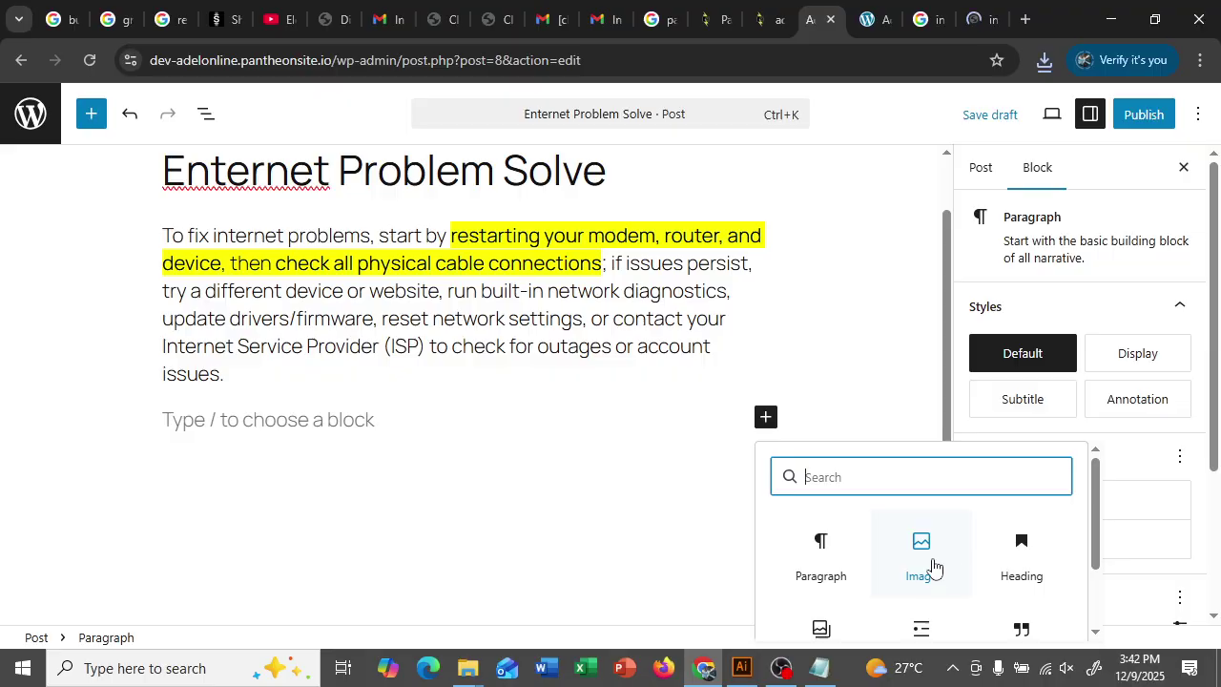
scroll(958, 540, "down", 2)
scroll(945, 556, "up", 2)
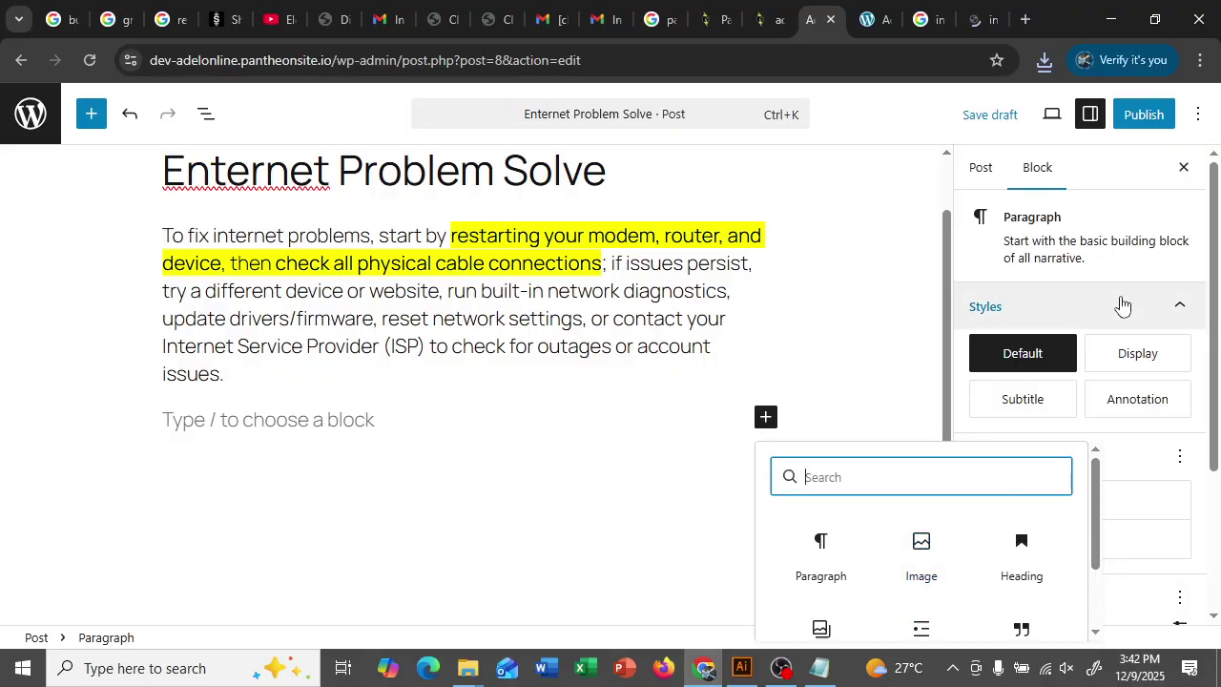
left_click(921, 544)
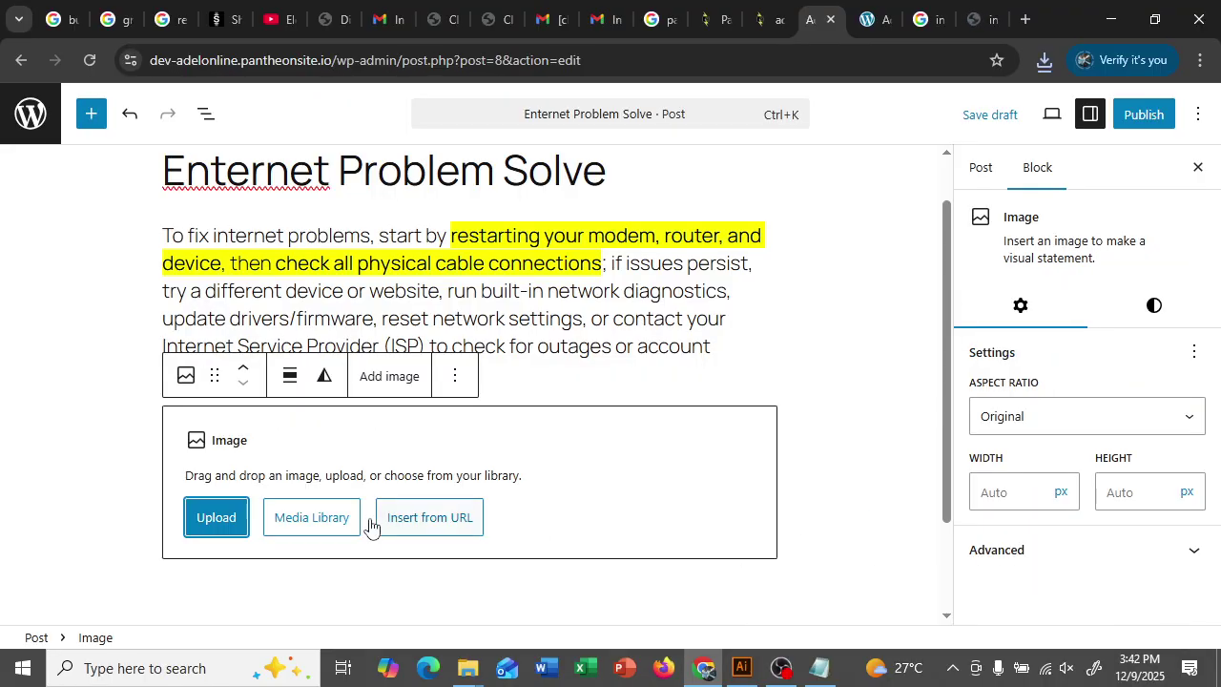
Step: Try uploading the 'images' file from the Desktop, which is rejected as a disallowed type
left_click(212, 527)
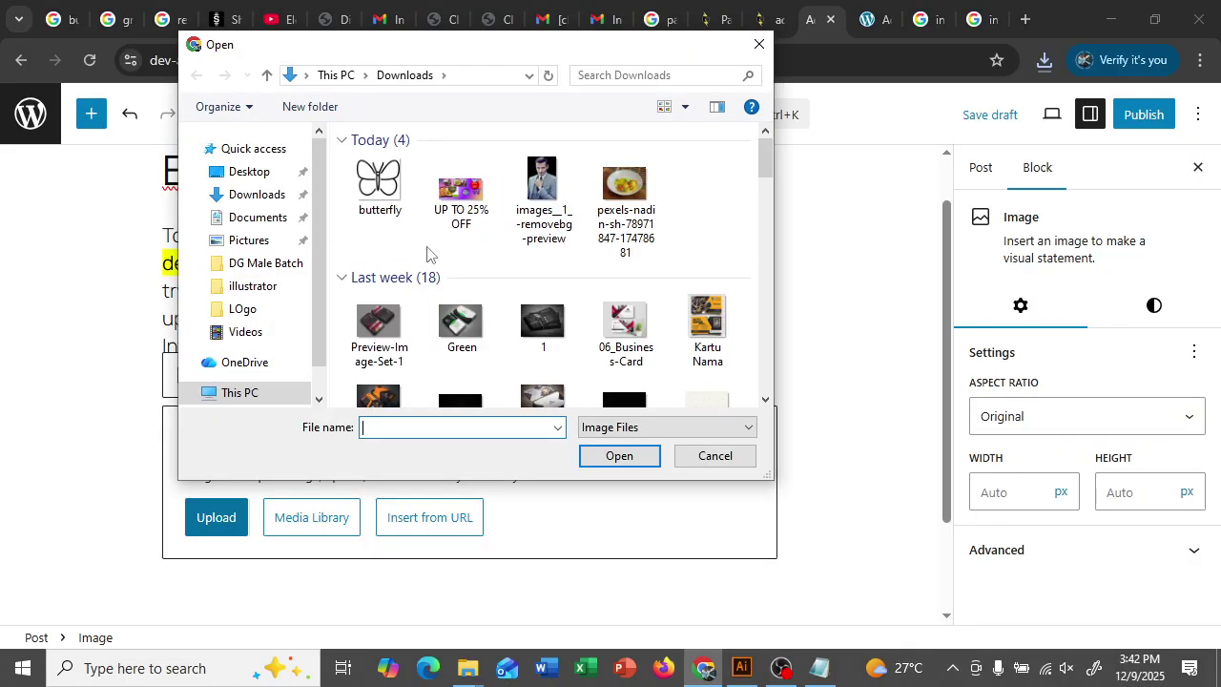
left_click(248, 175)
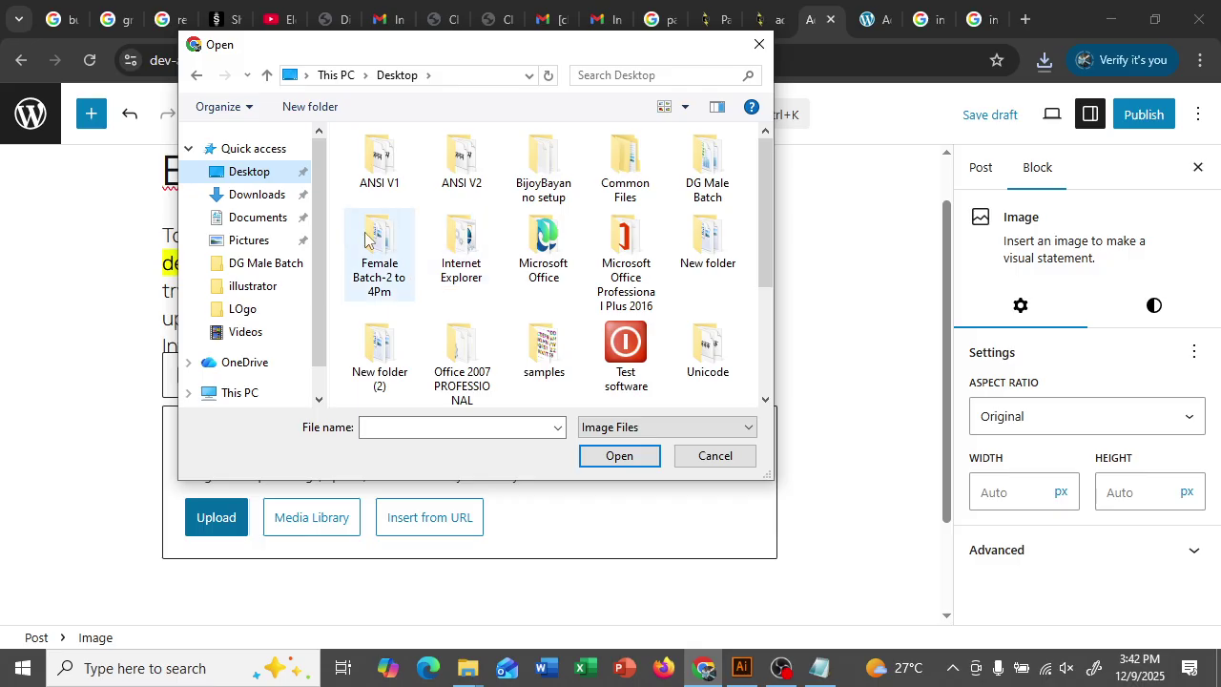
left_click(253, 198)
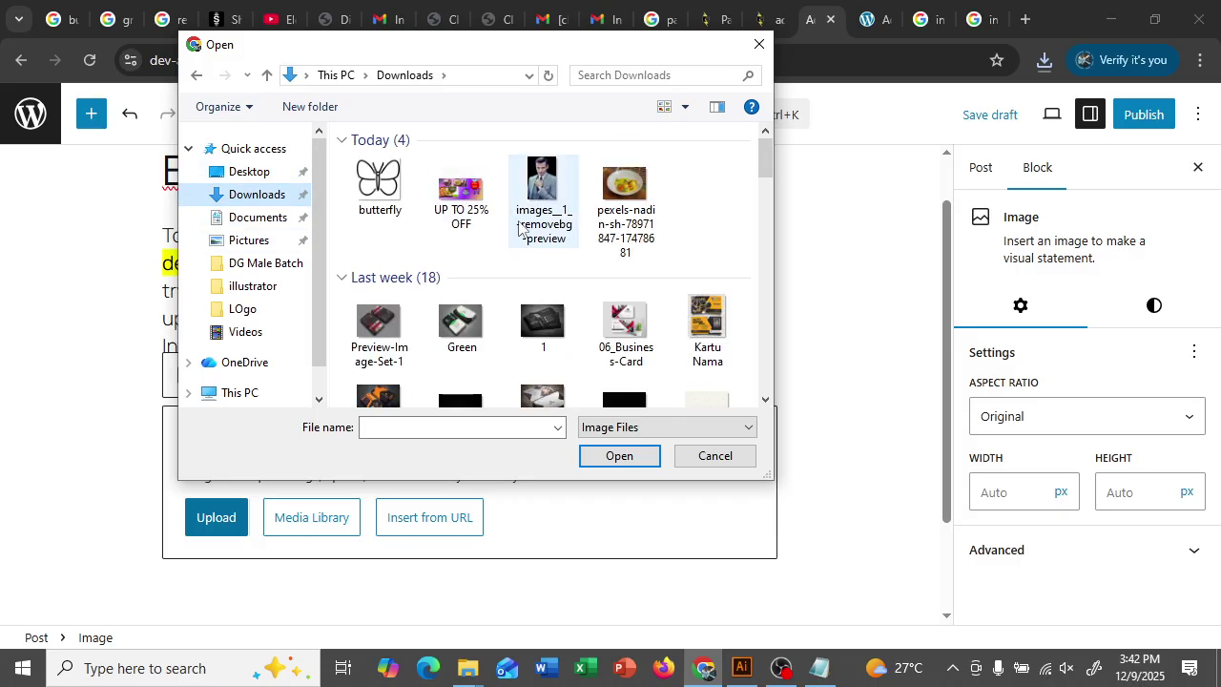
scroll(496, 266, "down", 3)
scroll(496, 265, "up", 3)
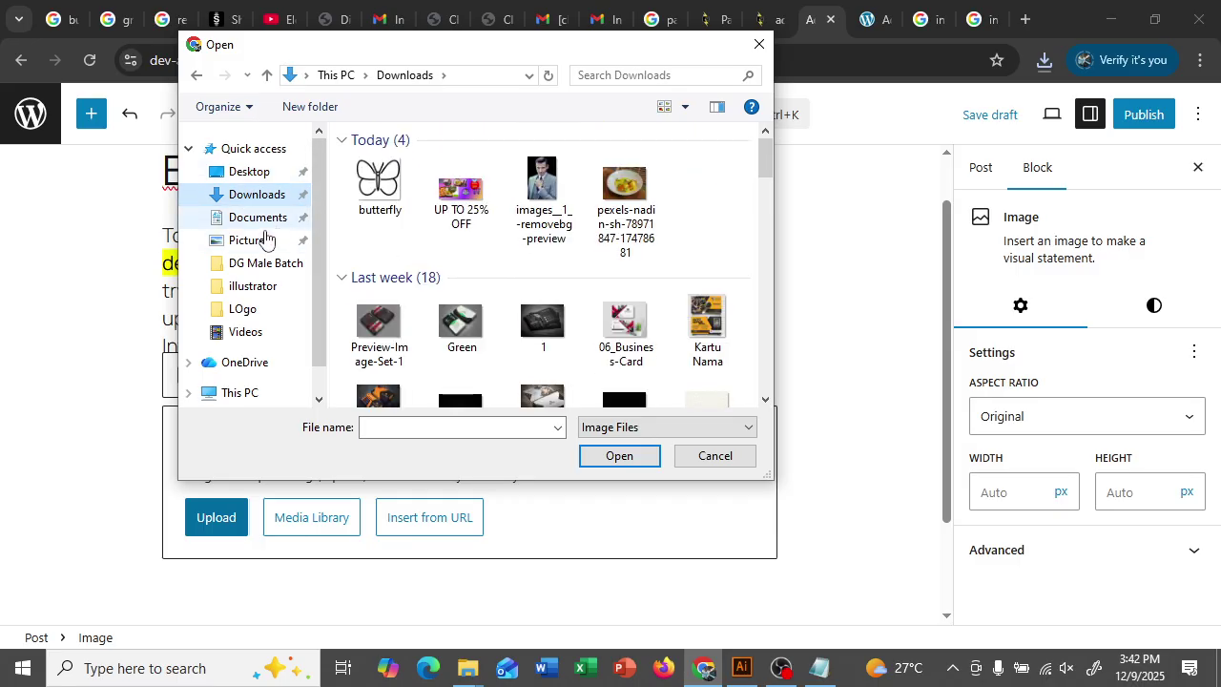
left_click(249, 172)
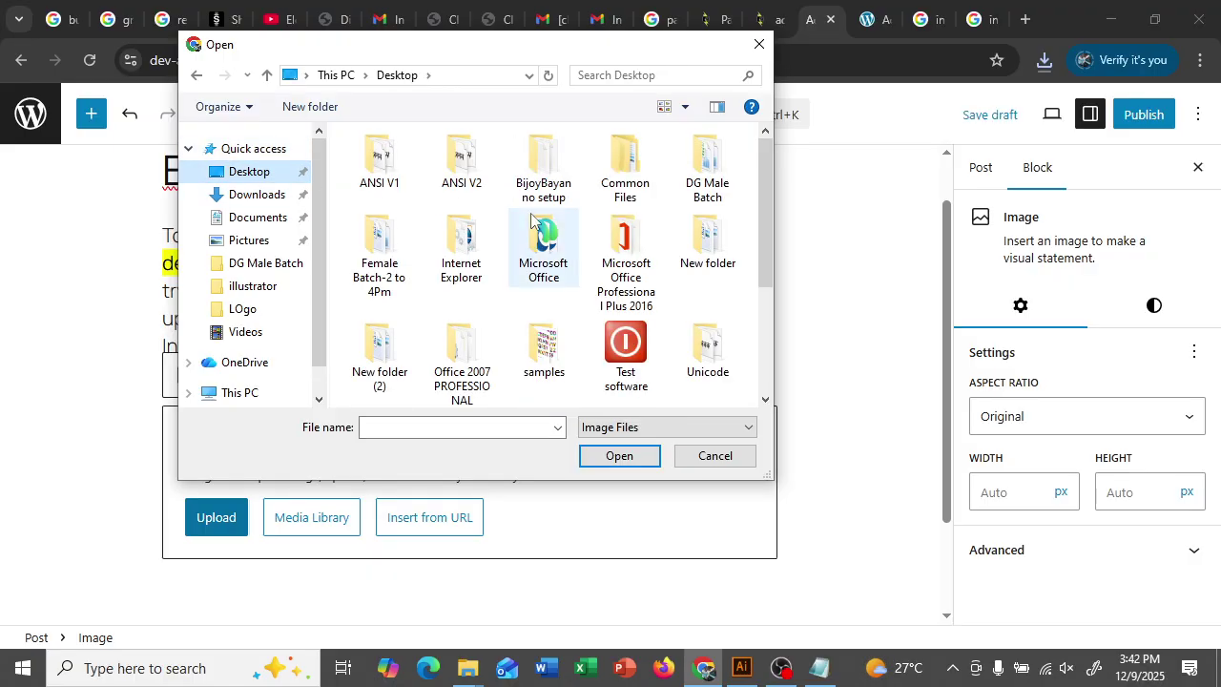
scroll(464, 307, "down", 3)
double_click(707, 272)
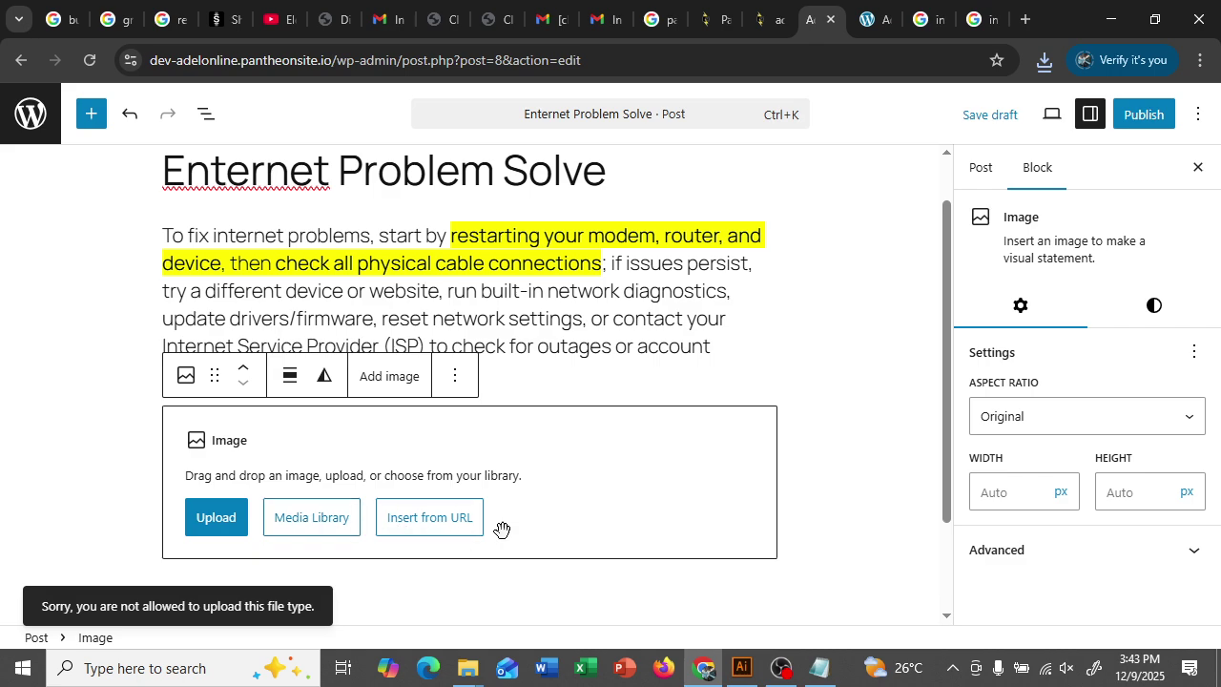
Step: Retry uploading the images (8) picture from the Desktop into the image block
left_click(232, 520)
scroll(570, 300, "down", 3)
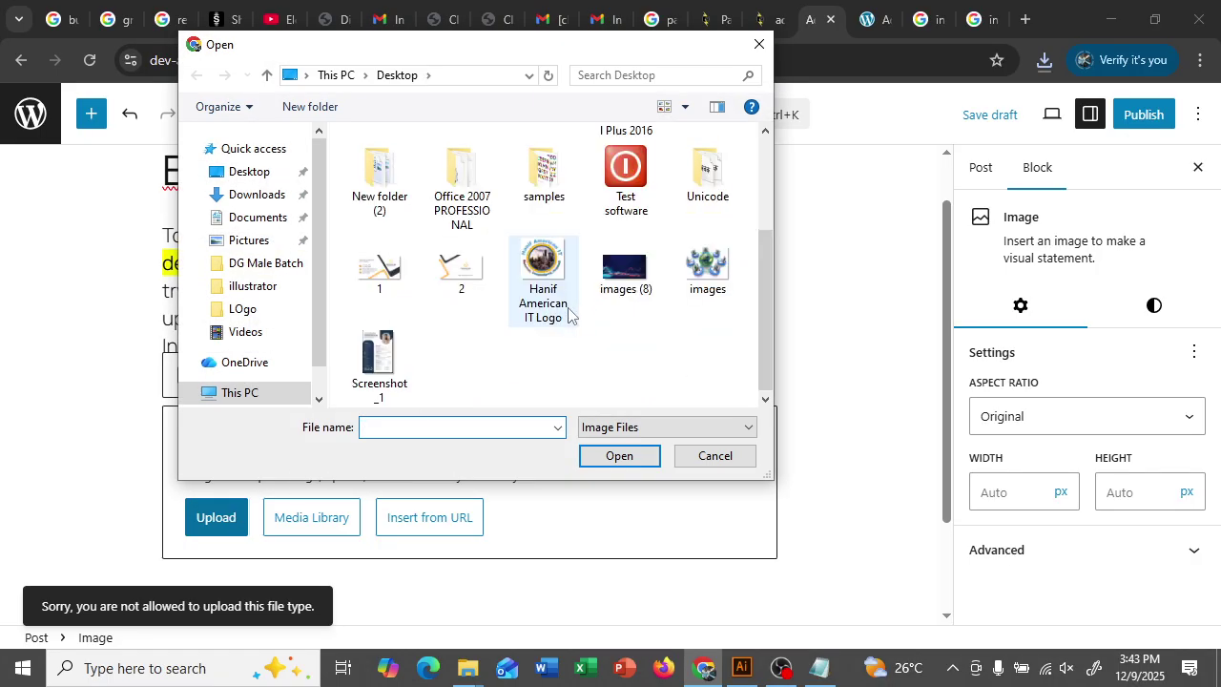
left_click(706, 272)
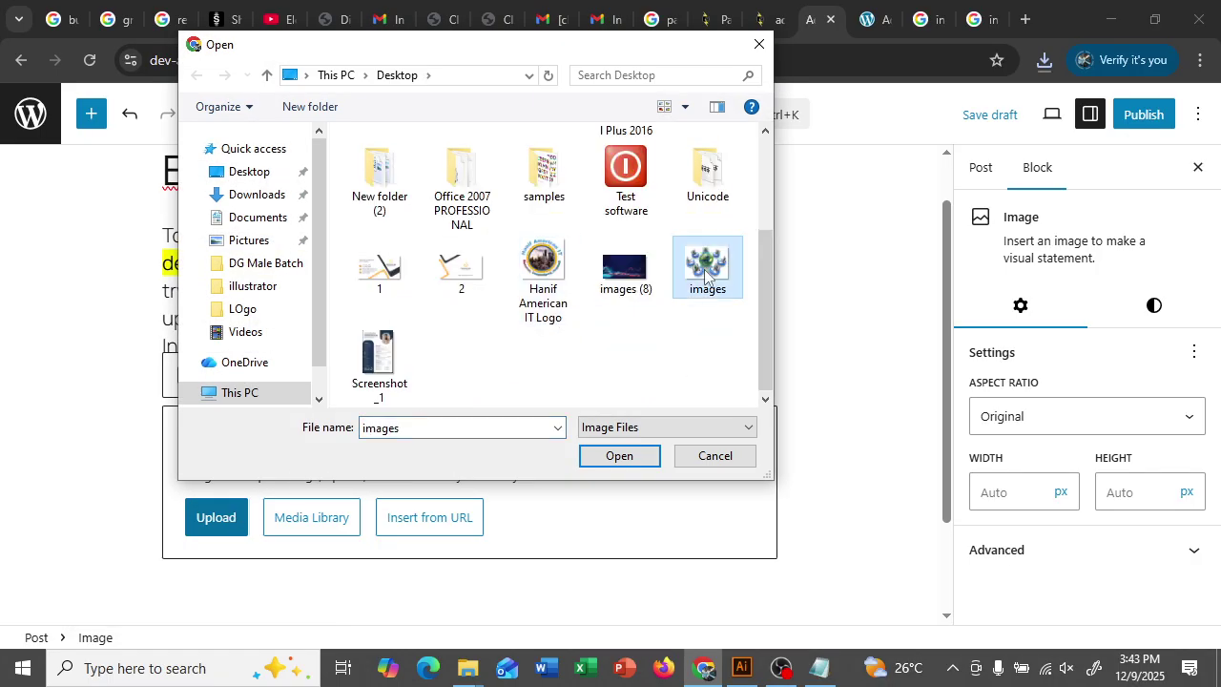
double_click(615, 278)
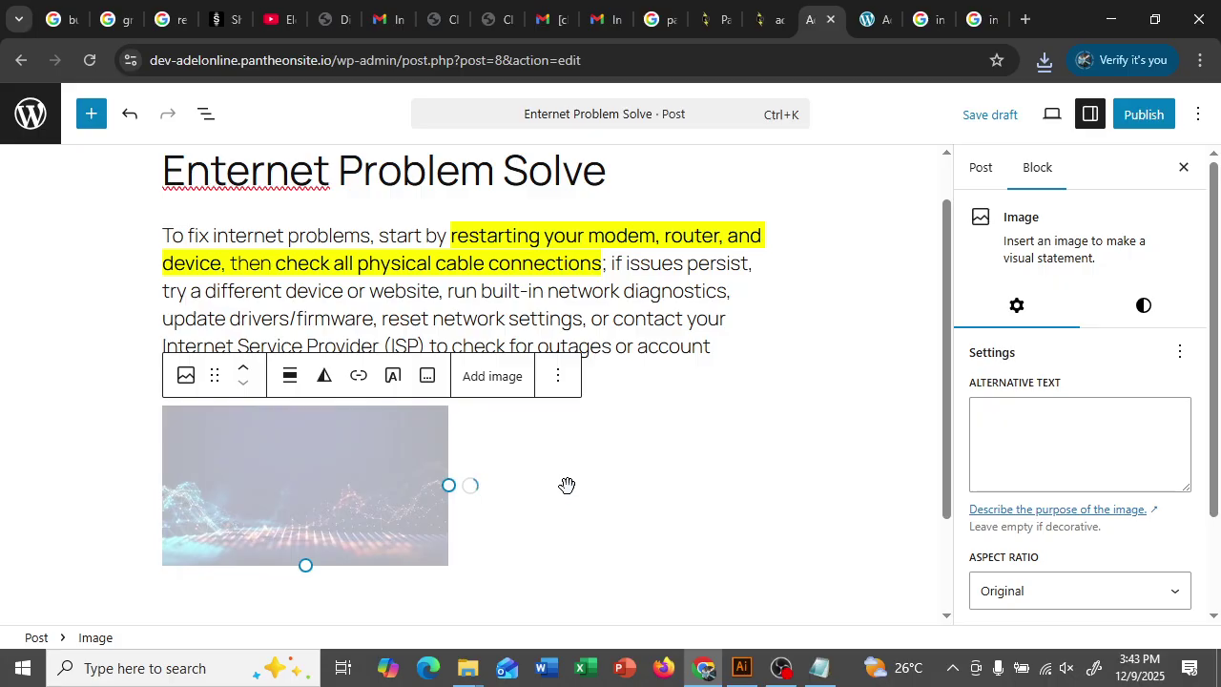
Step: Try the file picker and Media Library for the empty image block, closing both without choosing
left_click(798, 373)
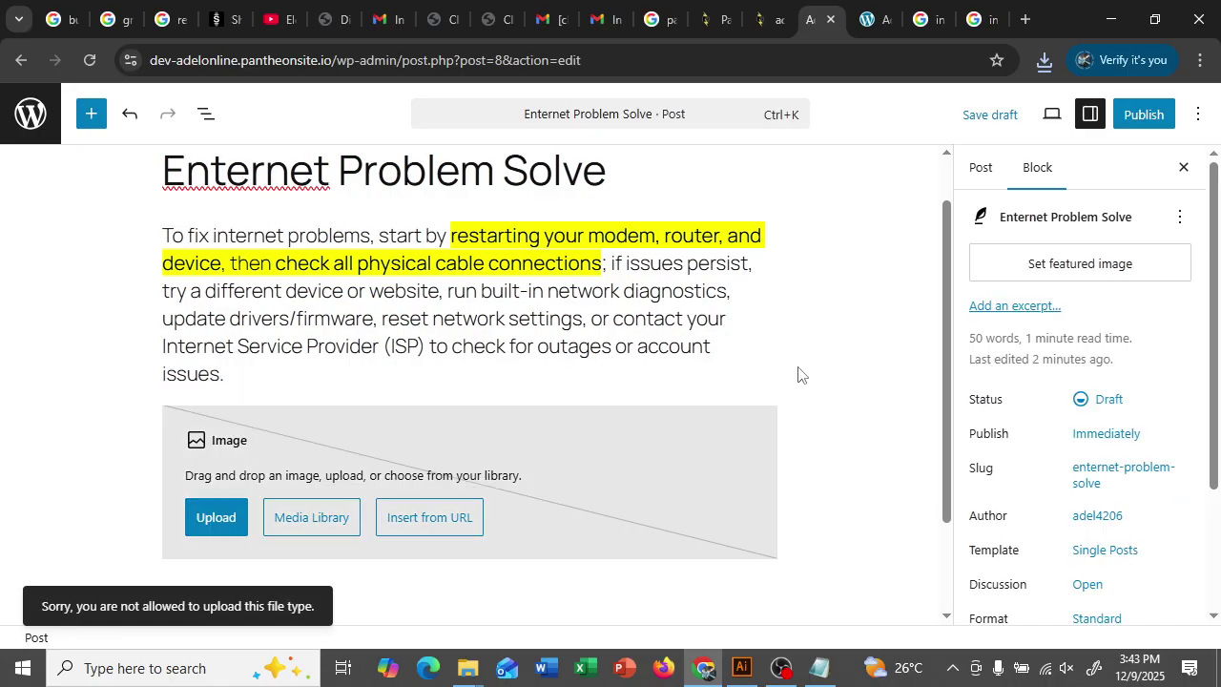
scroll(517, 494, "down", 3)
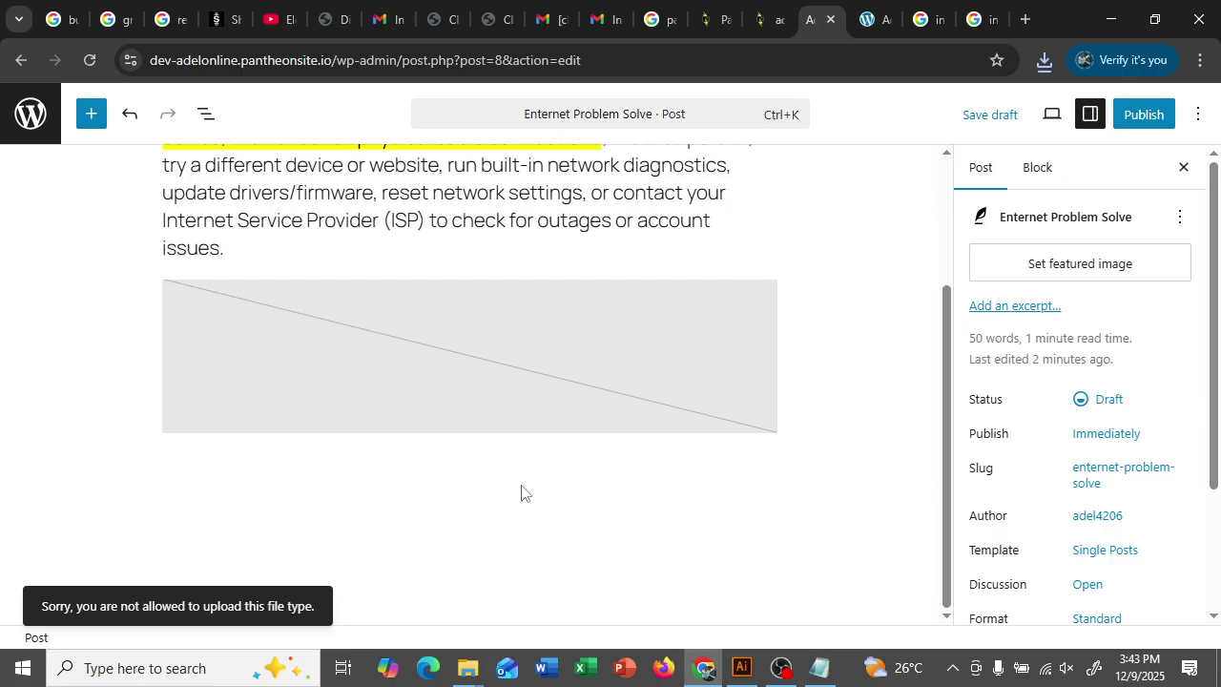
left_click(604, 363)
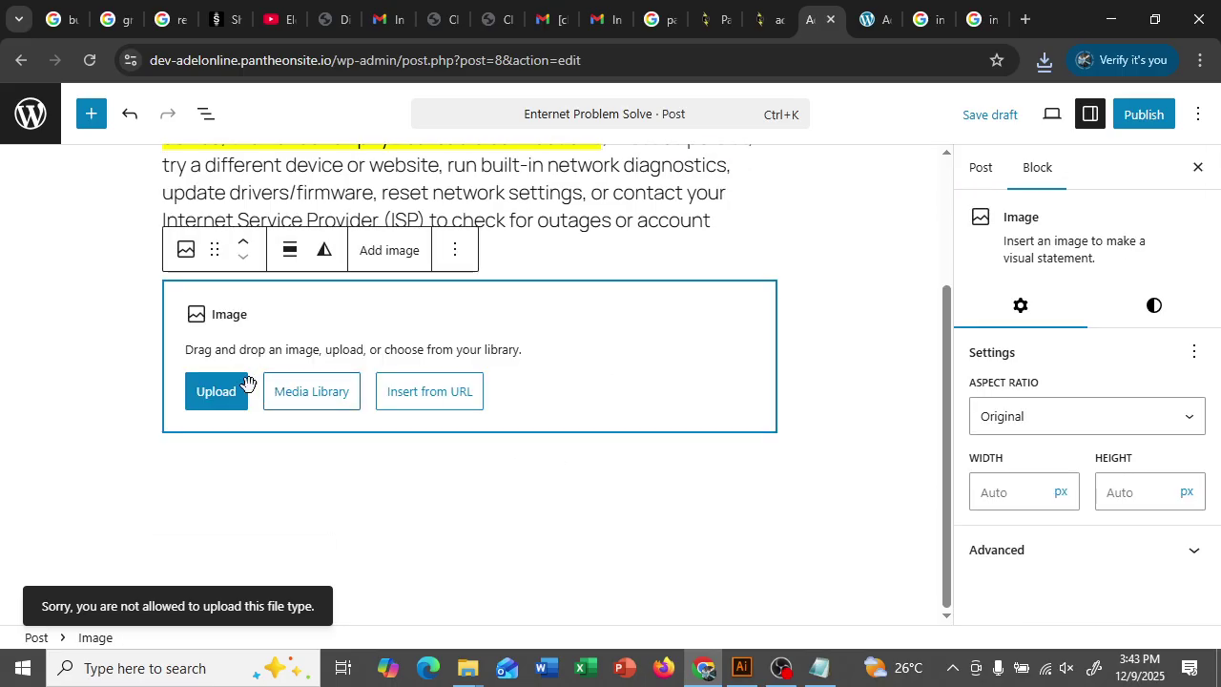
left_click(212, 397)
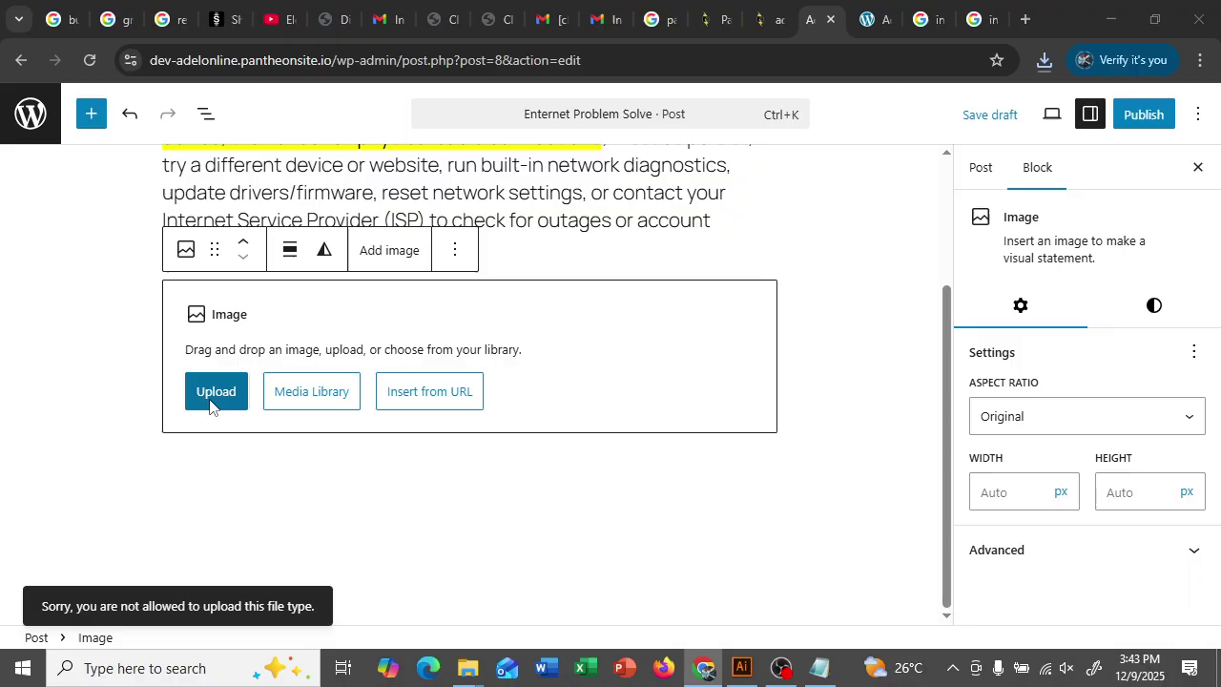
left_click(708, 457)
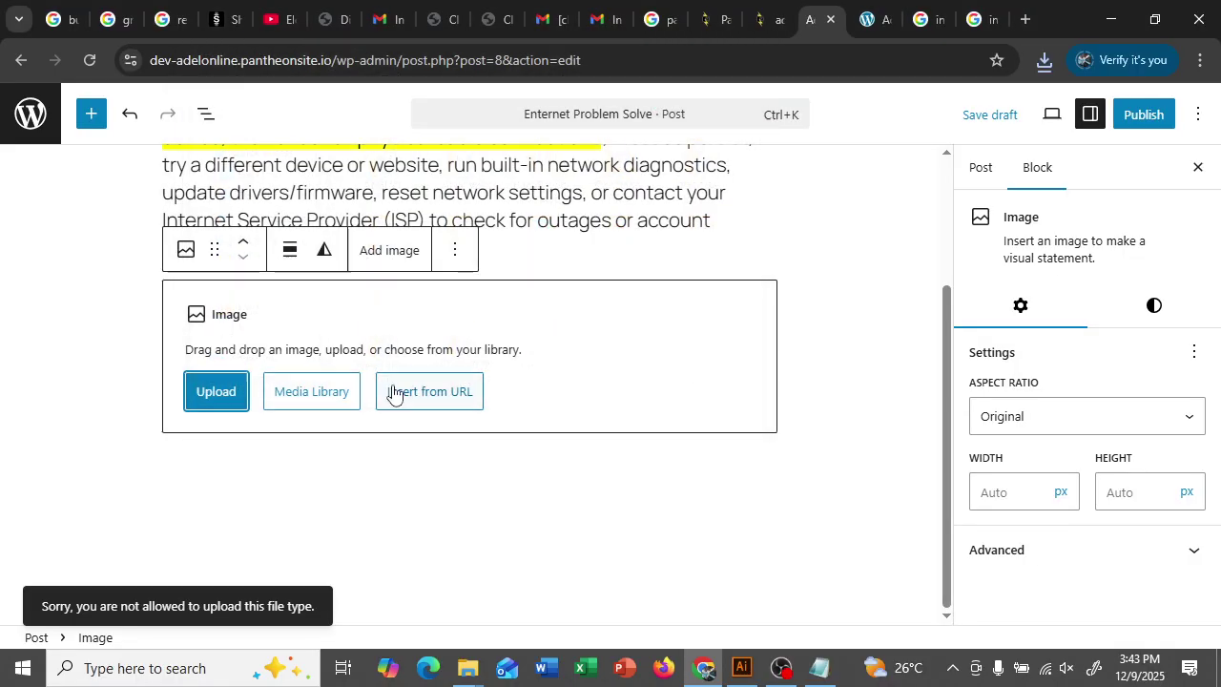
left_click(307, 389)
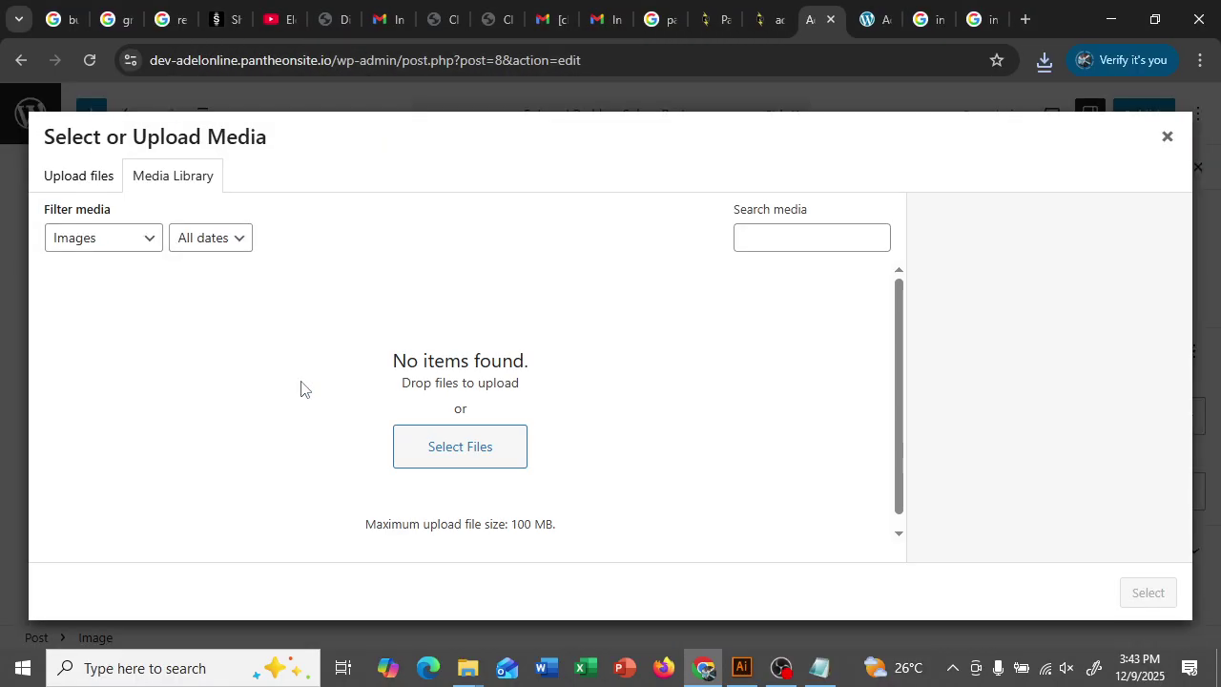
left_click(91, 246)
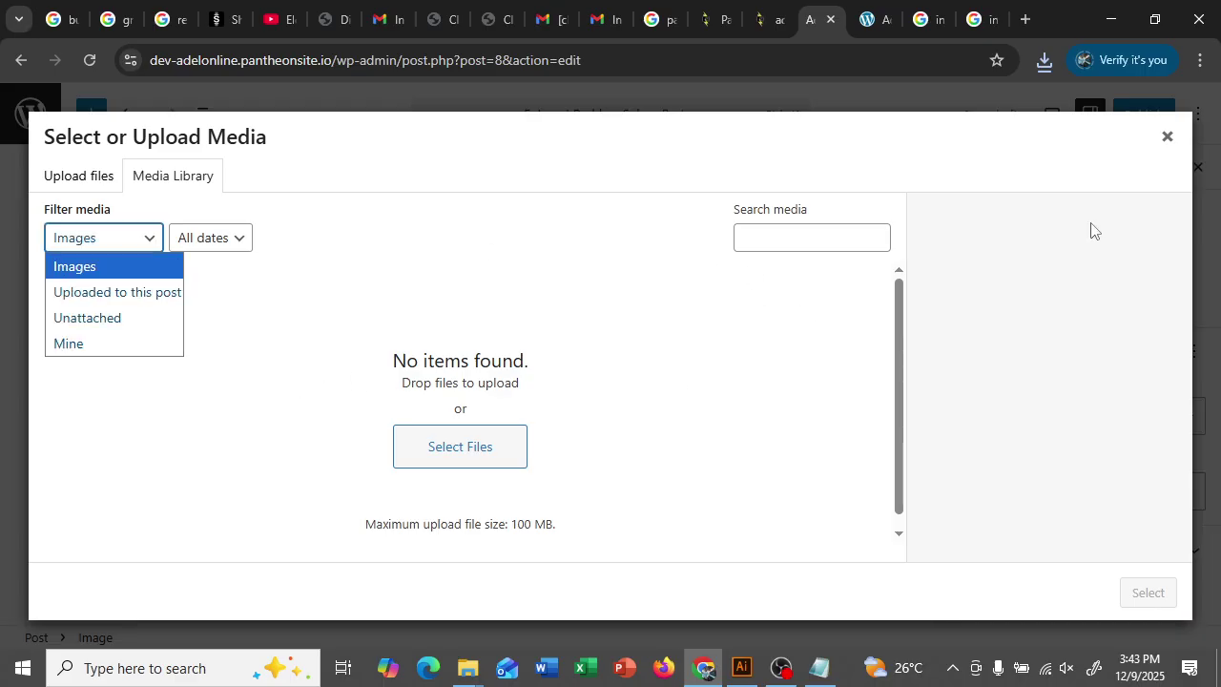
left_click(1165, 141)
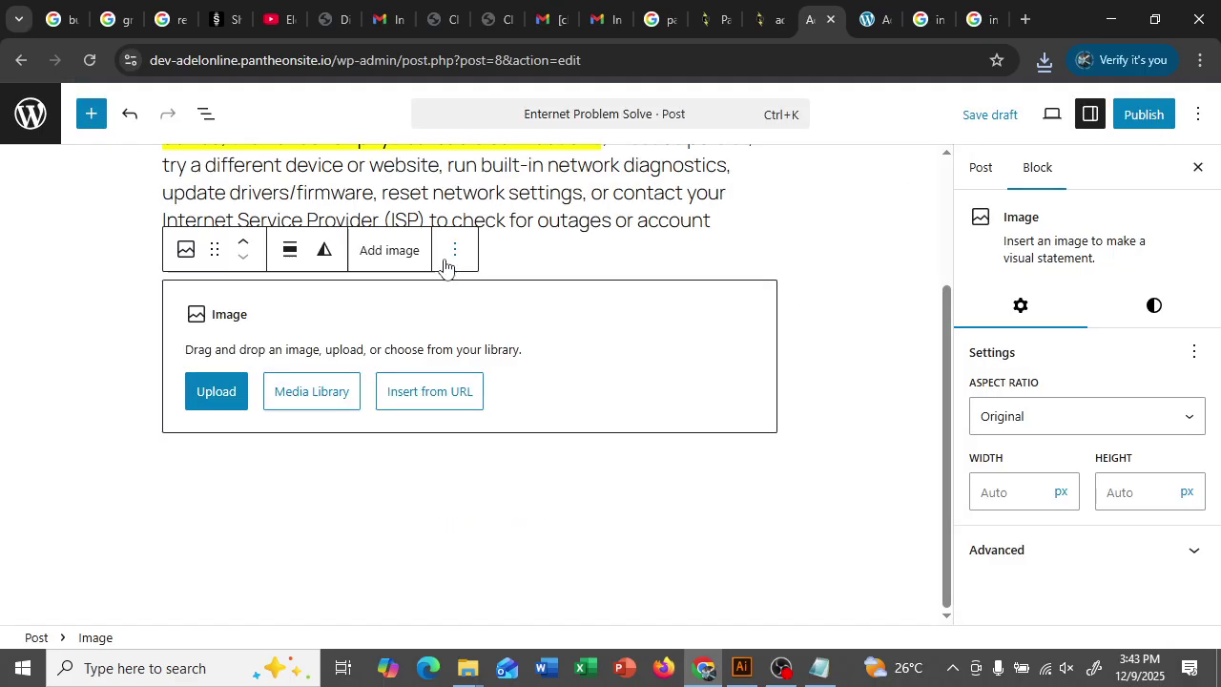
left_click(798, 276)
left_click(308, 332)
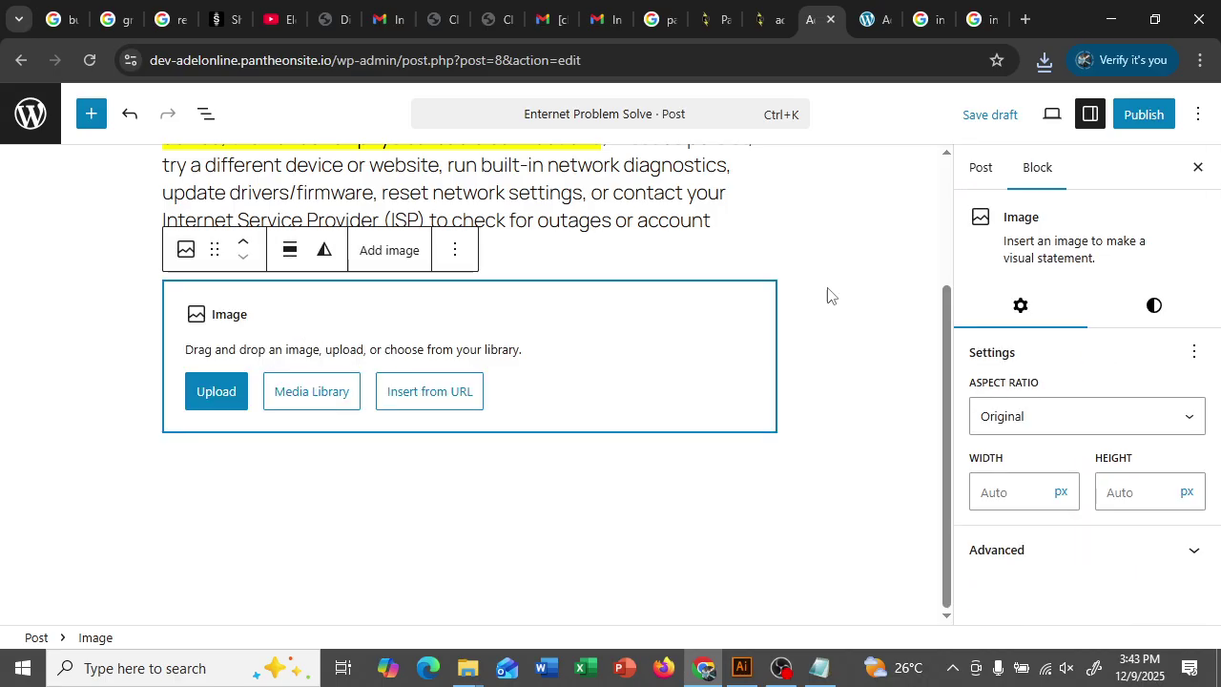
left_click(849, 277)
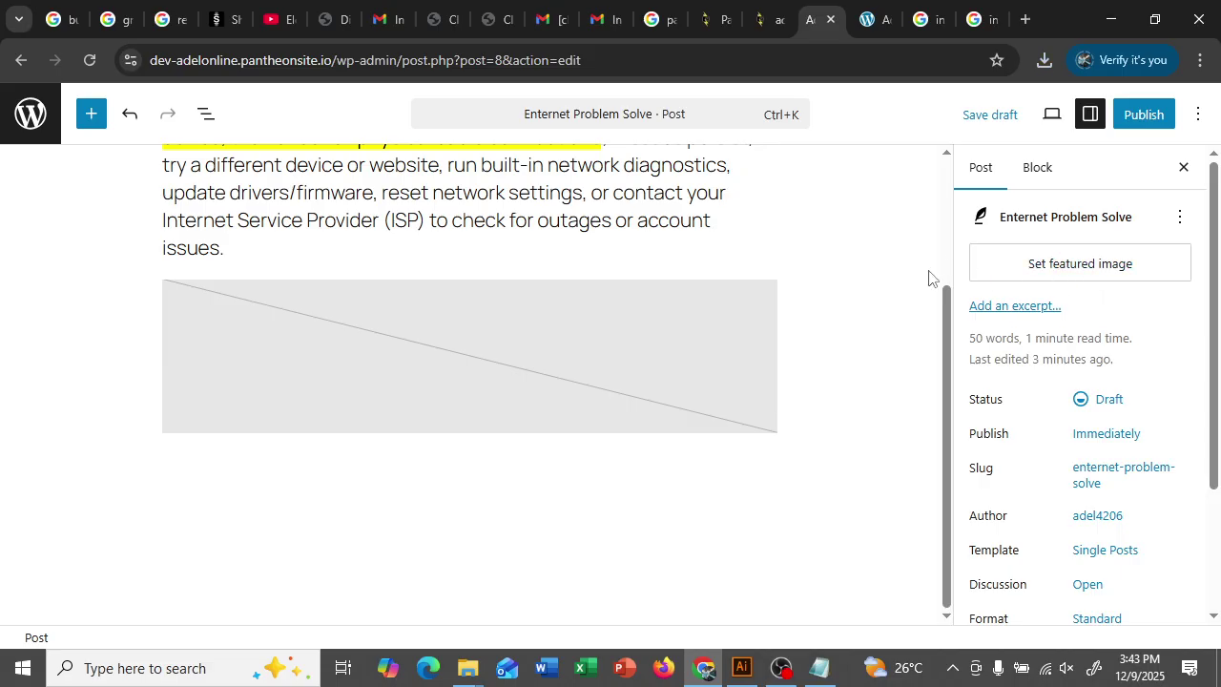
left_click(688, 289)
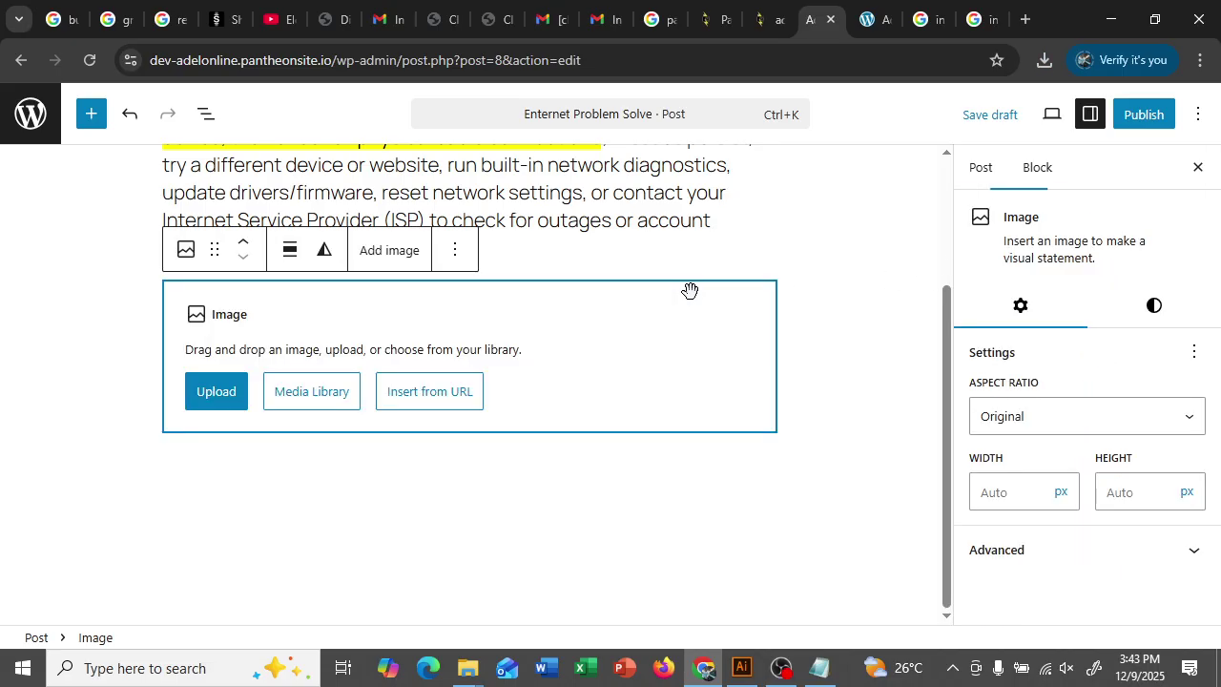
Step: Upload the G7 photo from the Downloads folder into the image block
left_click(396, 258)
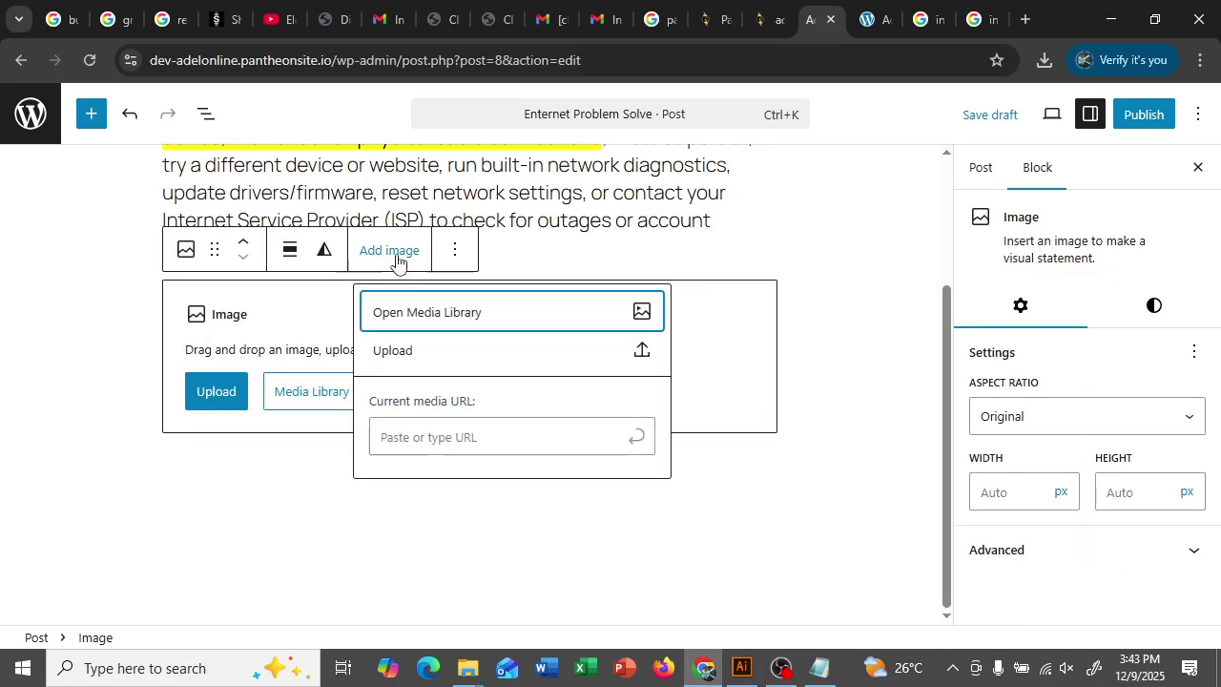
left_click(488, 365)
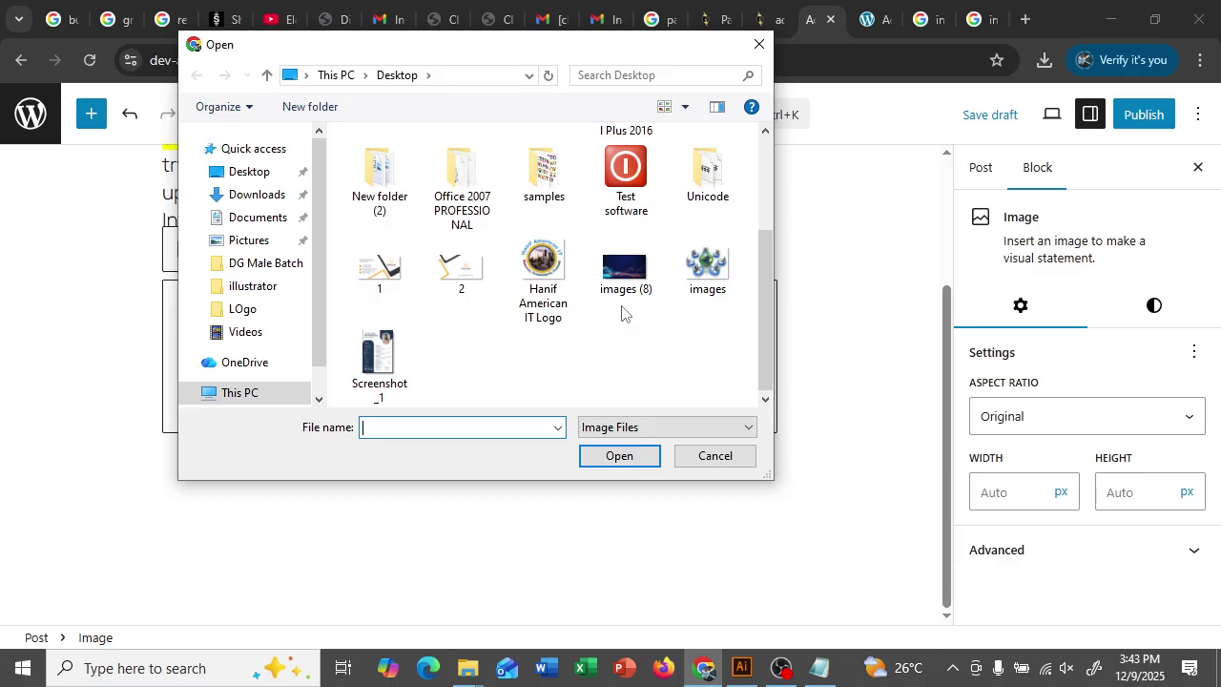
scroll(708, 260, "up", 2)
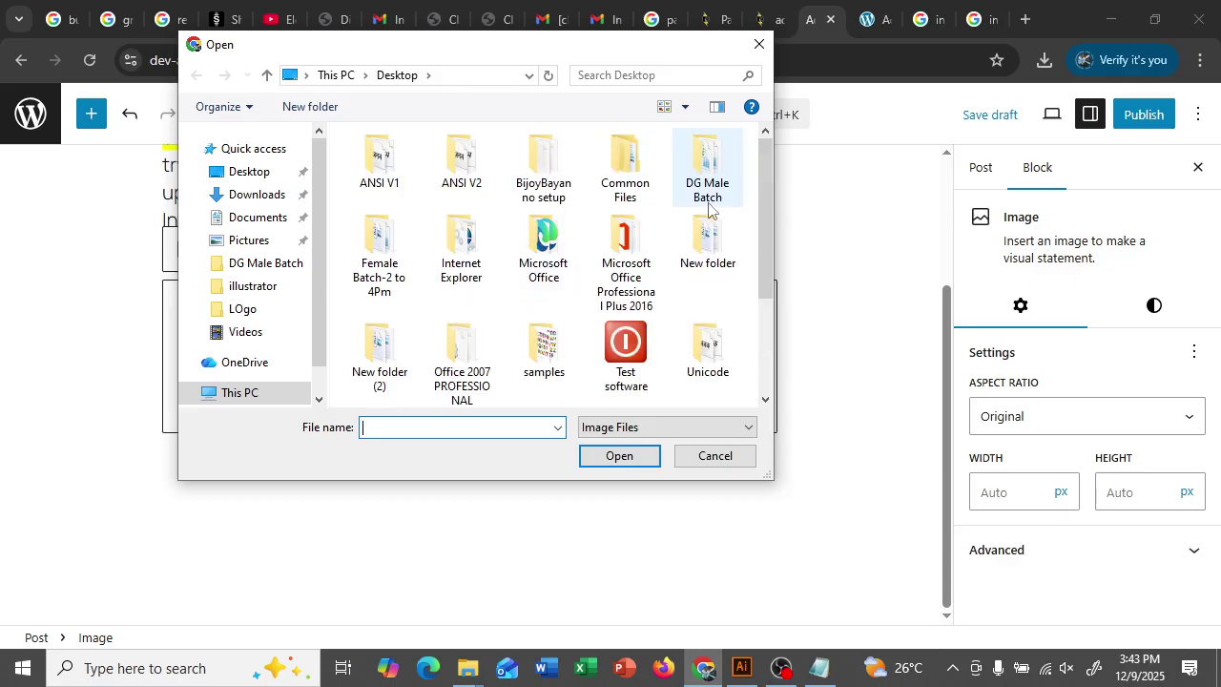
left_click(256, 195)
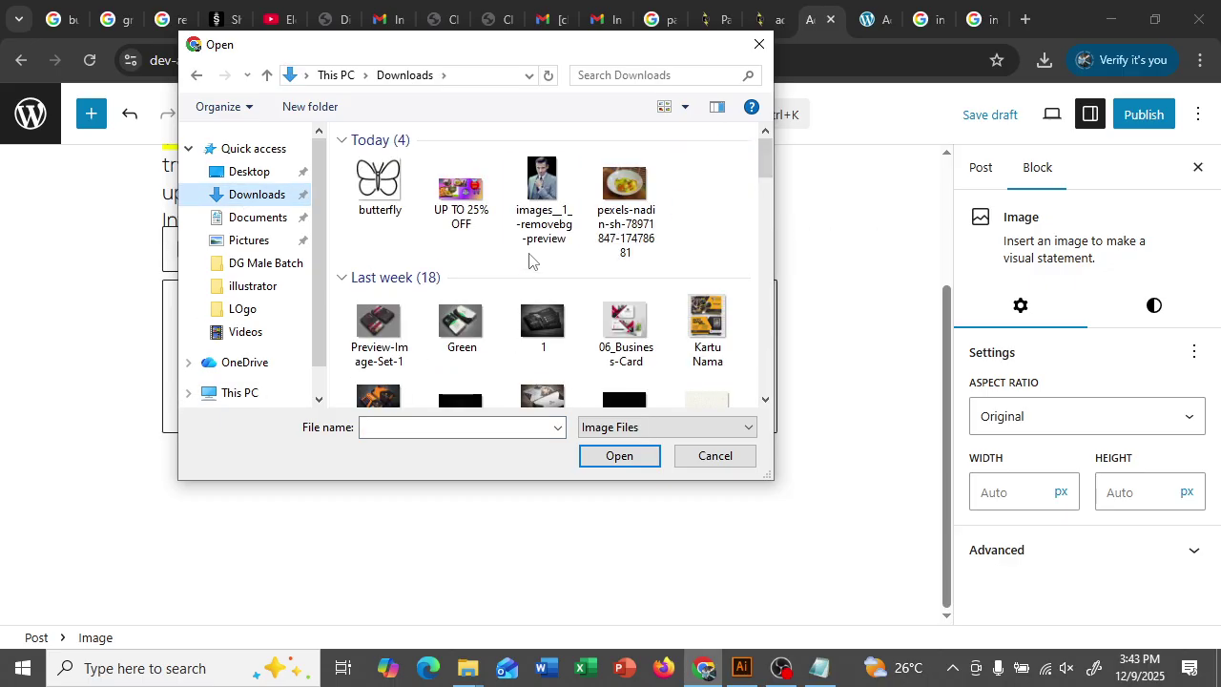
scroll(520, 232, "down", 8)
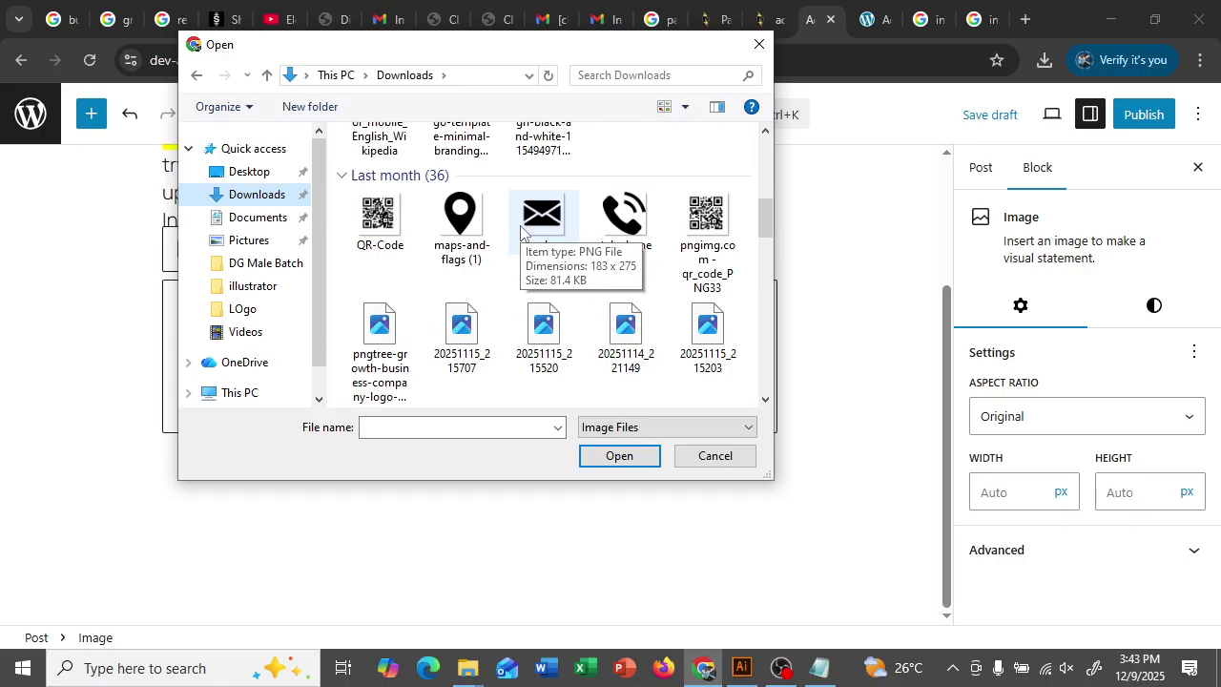
double_click(624, 344)
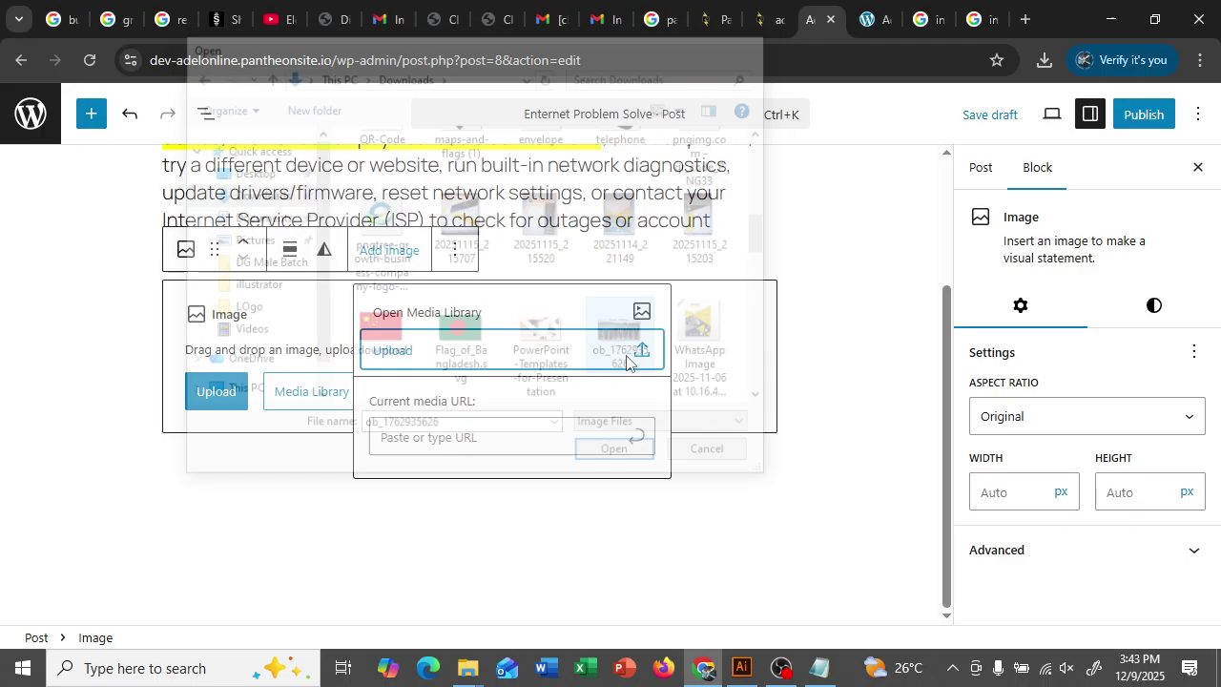
Step: Add an empty paragraph below the G7 photo
left_click(811, 258)
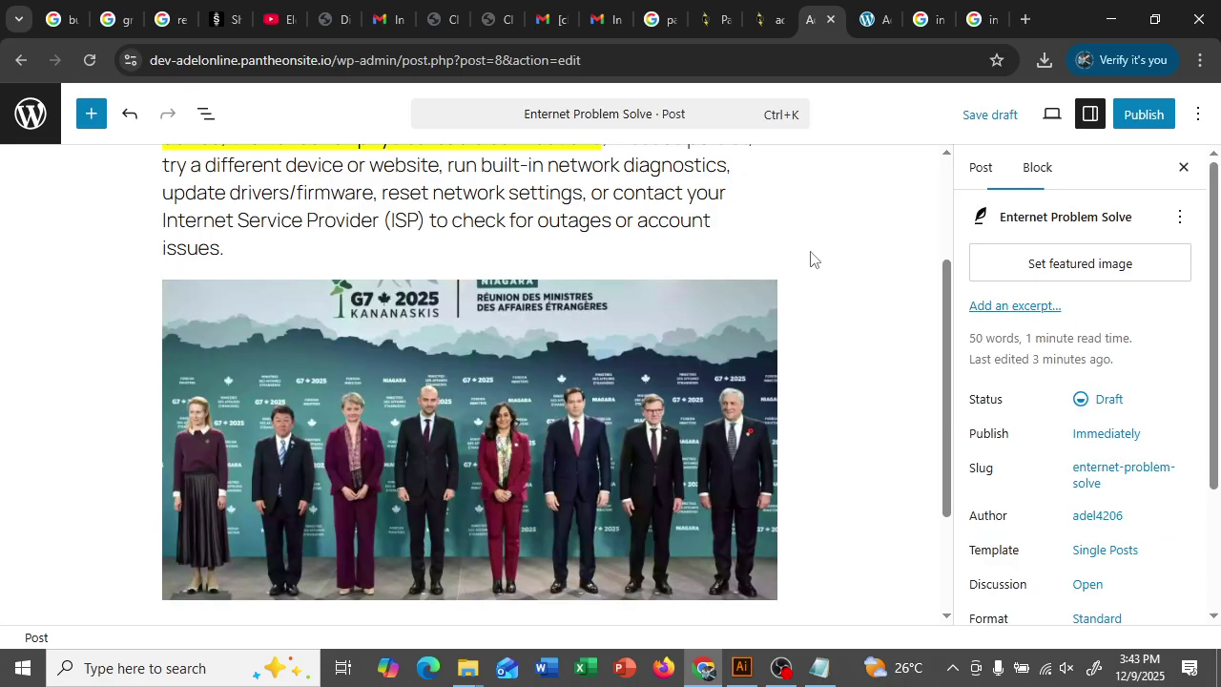
scroll(390, 300, "down", 2)
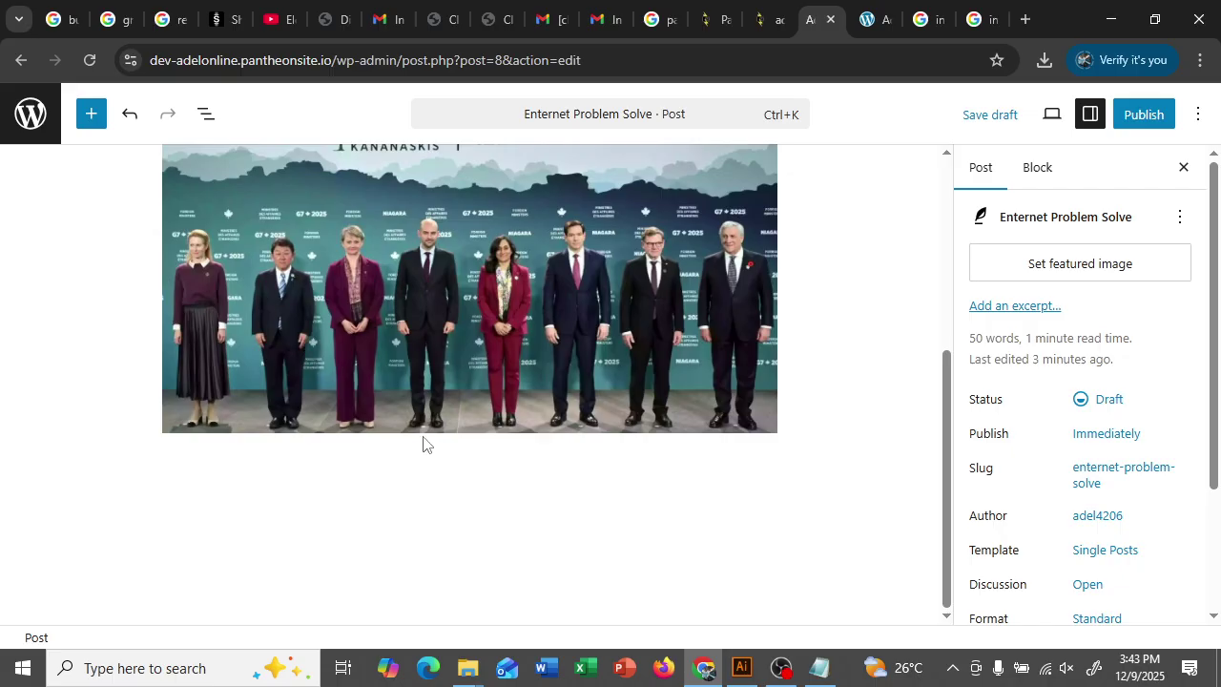
scroll(438, 465, "up", 3)
scroll(448, 401, "down", 3)
scroll(448, 392, "up", 3)
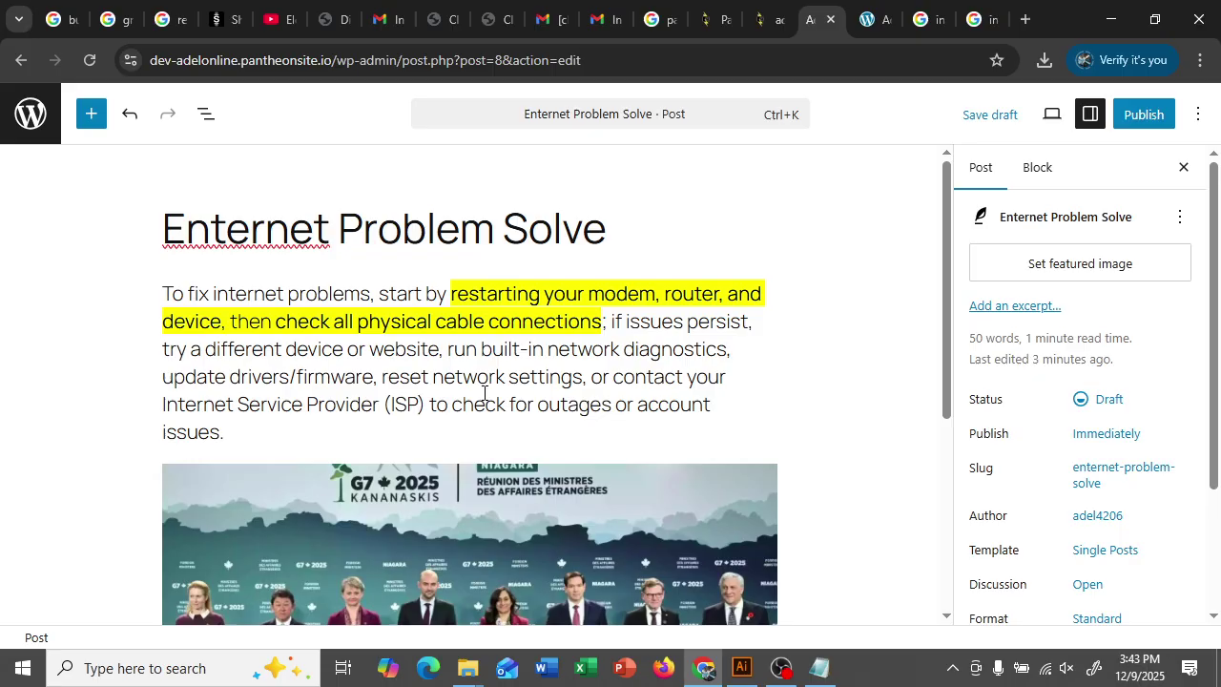
scroll(483, 392, "down", 5)
left_click(438, 477)
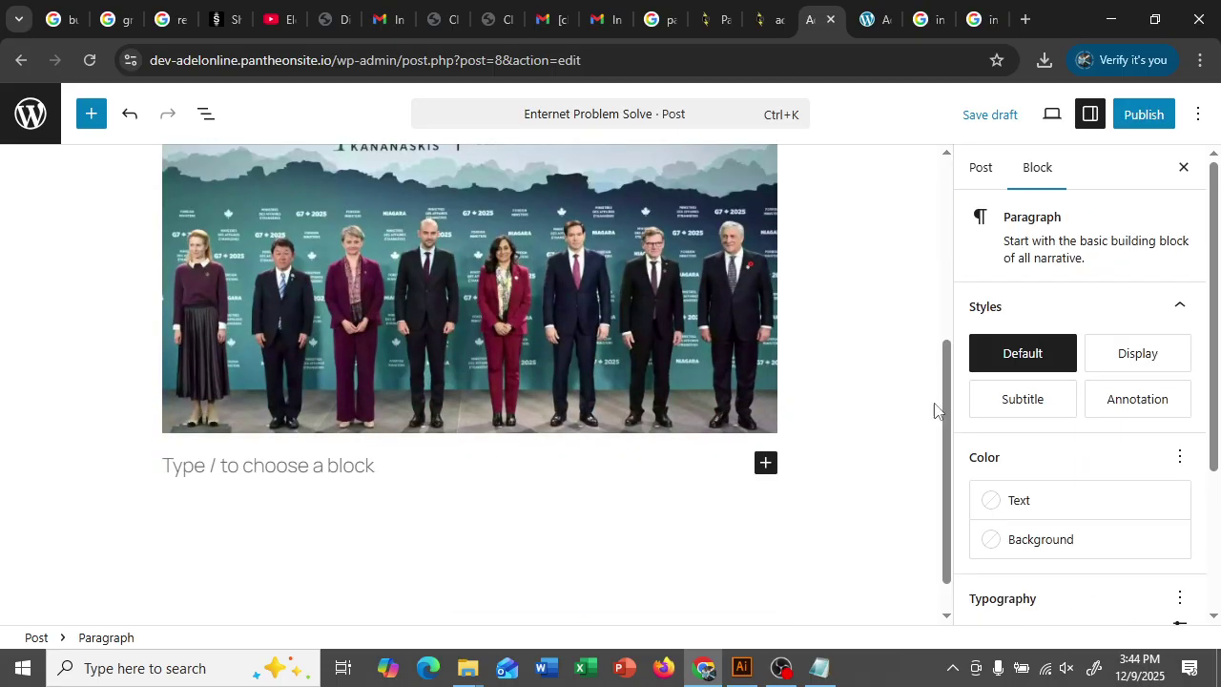
left_click(933, 410)
left_click(405, 467)
left_click(982, 21)
Step: Copy the overview's troubleshooting steps, from Basic Troubleshooting through Advanced, and return to the editor
left_click(943, 21)
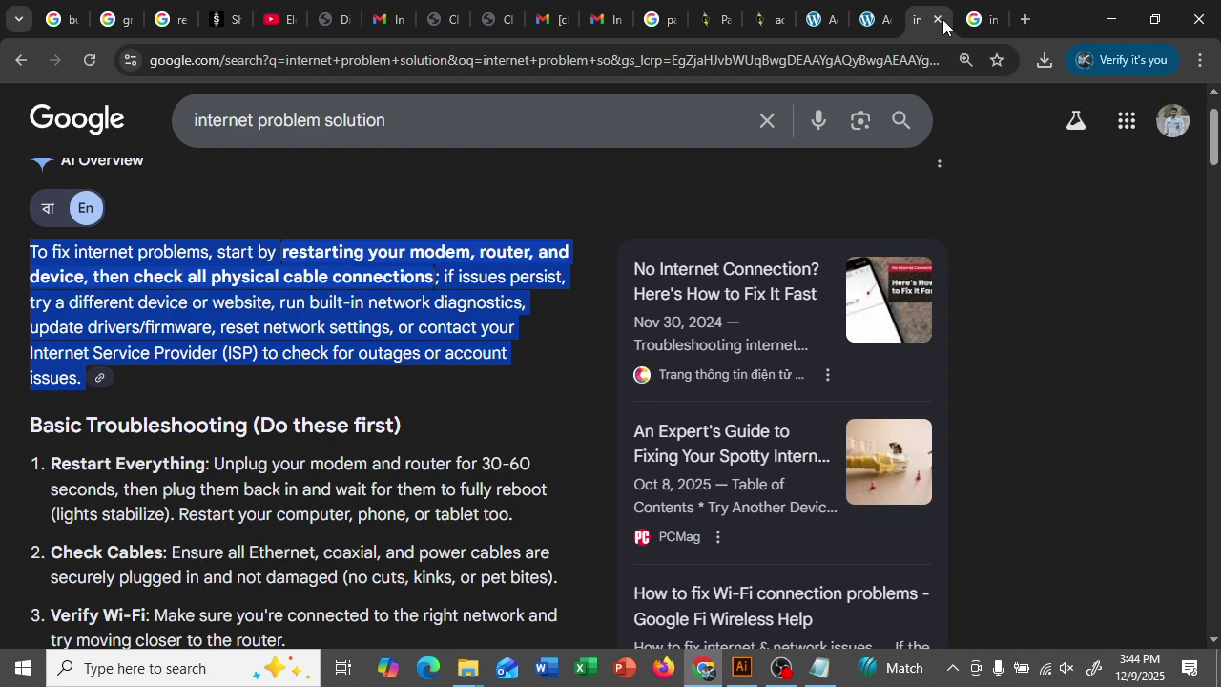
scroll(442, 348, "down", 2)
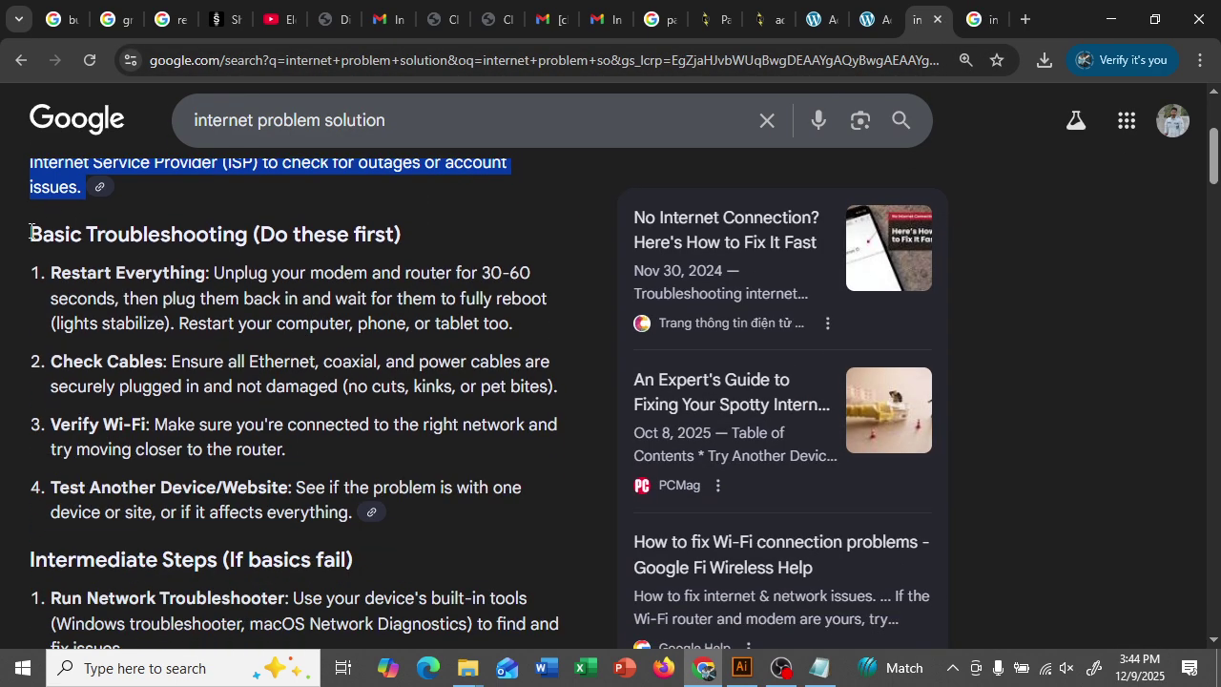
left_click_drag(30, 232, 515, 581)
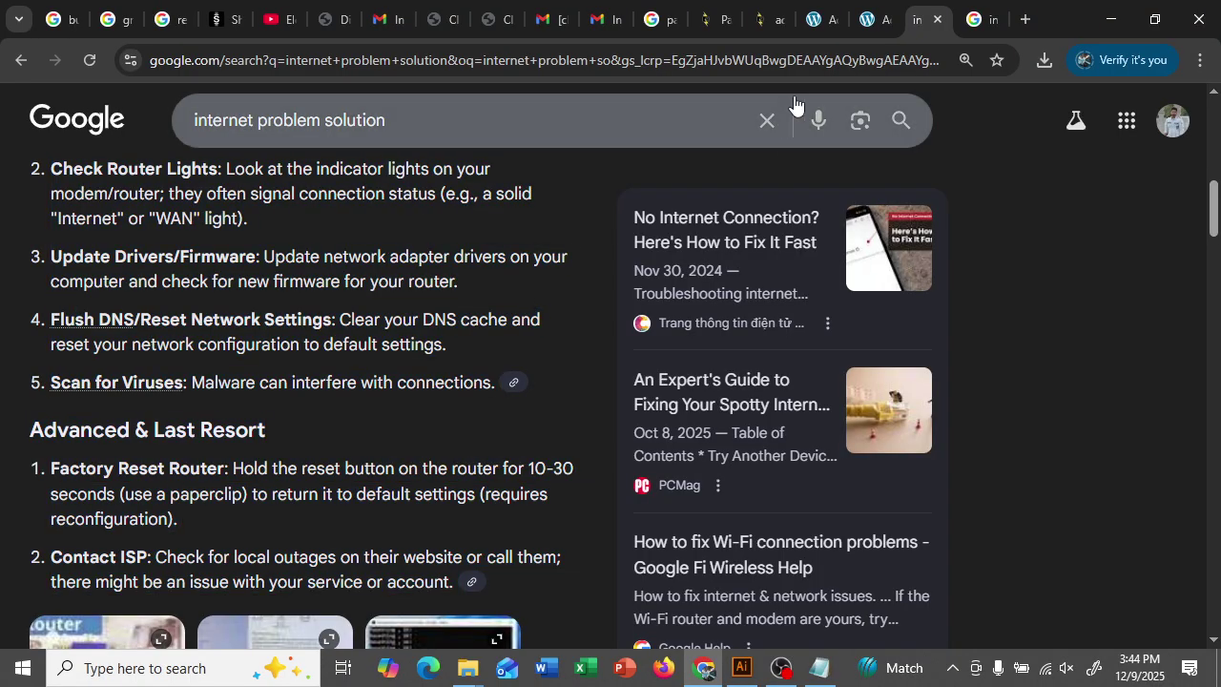
left_click(873, 21)
left_click(832, 24)
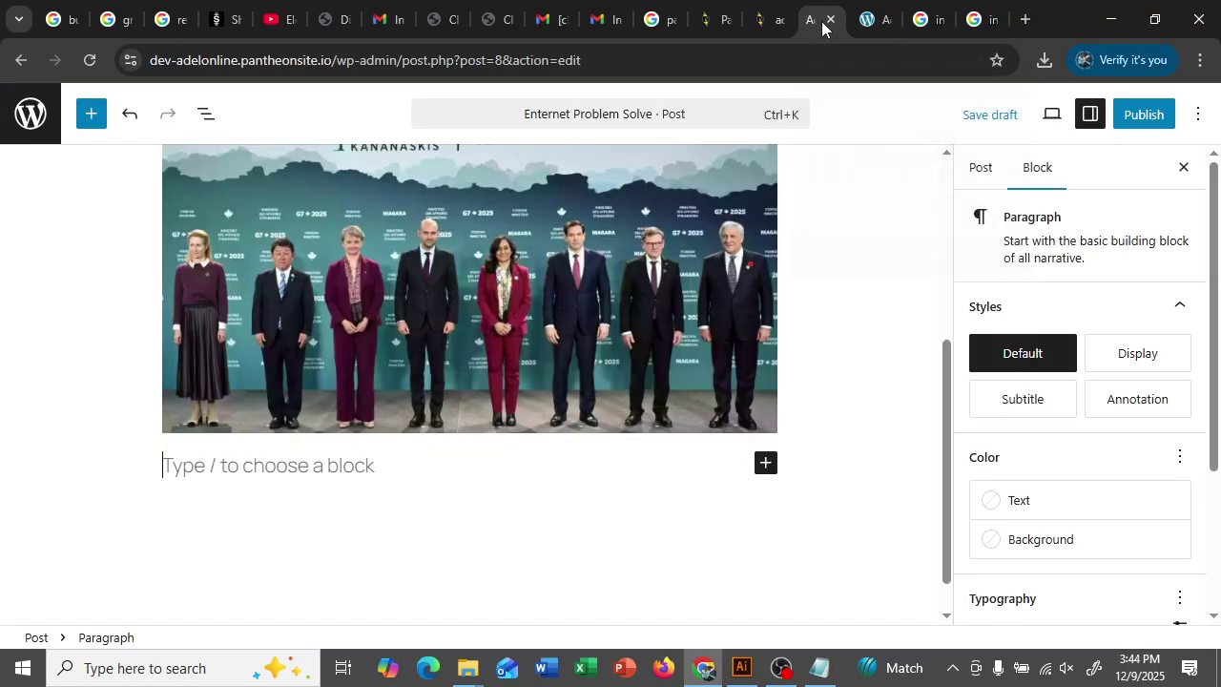
Step: Paste the troubleshooting list below the image and review the post title
left_click(267, 465)
key("ctrl+v")
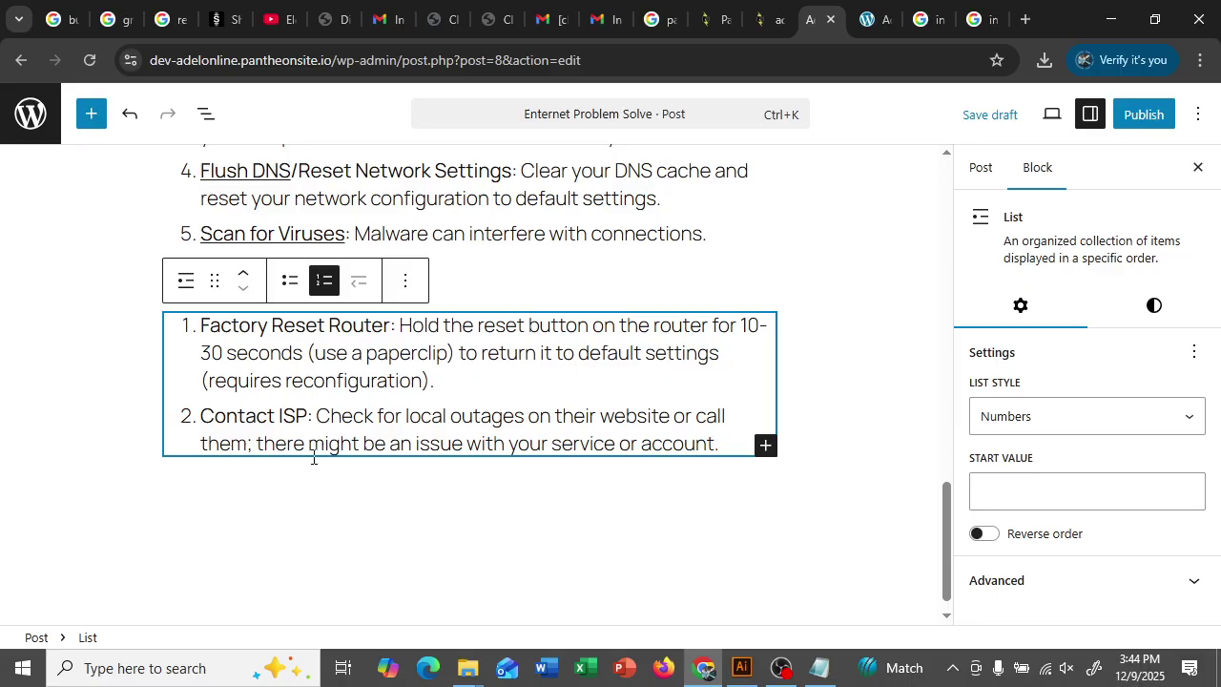
scroll(313, 458, "up", 10)
left_click(868, 296)
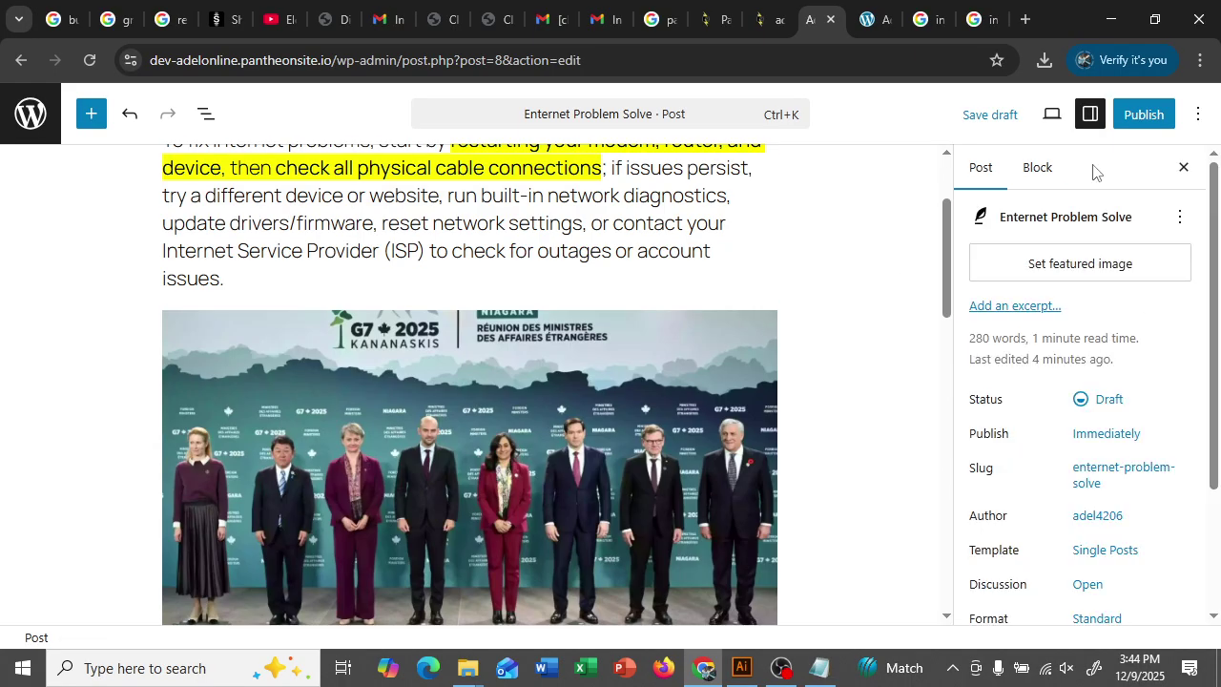
scroll(689, 223, "up", 2)
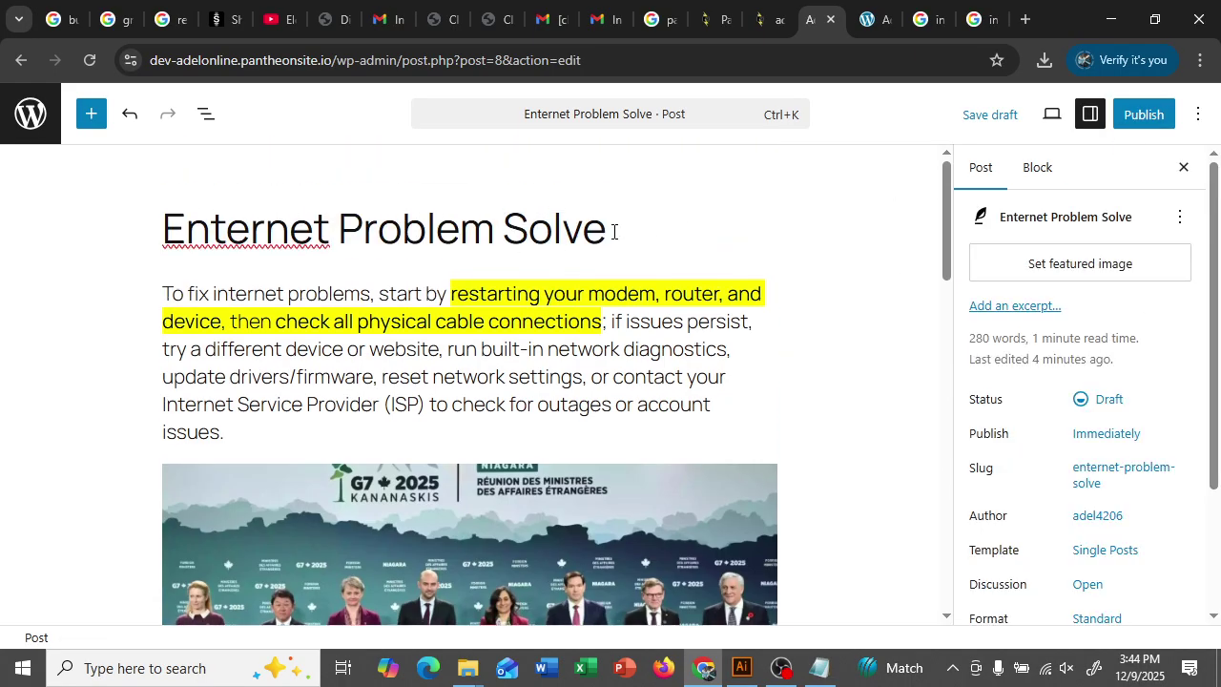
left_click(85, 248)
left_click_drag(162, 229, 633, 231)
left_click(725, 226)
Step: Publish the Enternet Problem Solve post and return to the posts list
left_click(1145, 115)
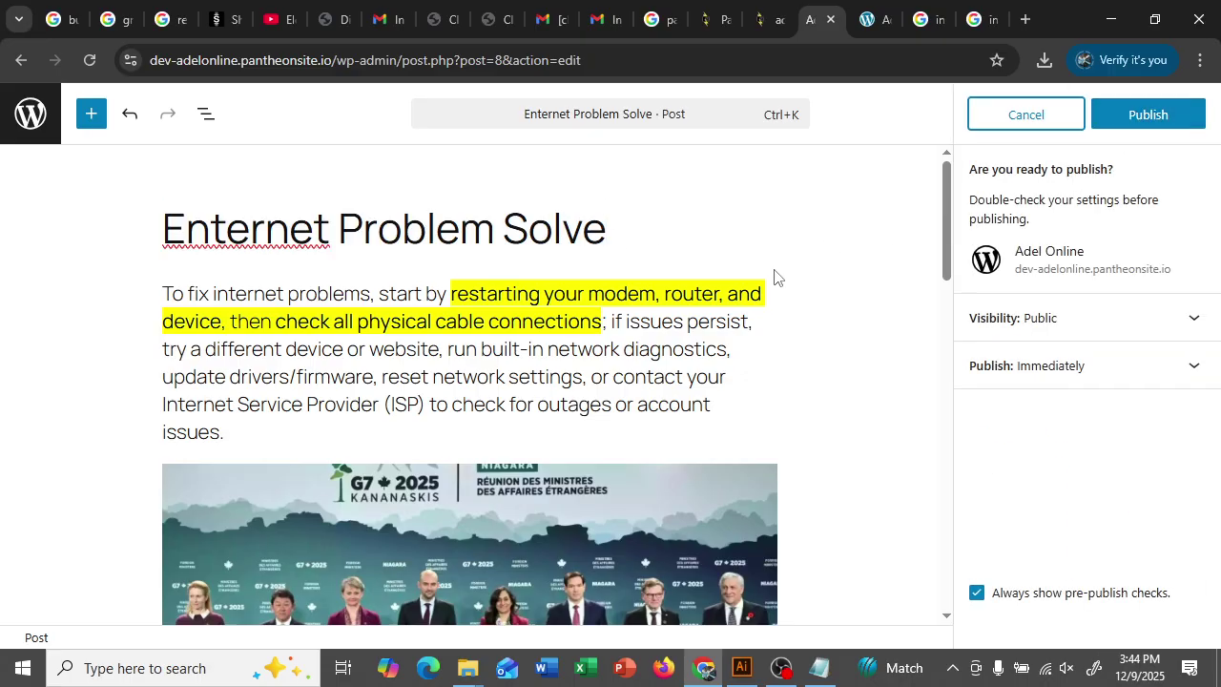
left_click(1171, 118)
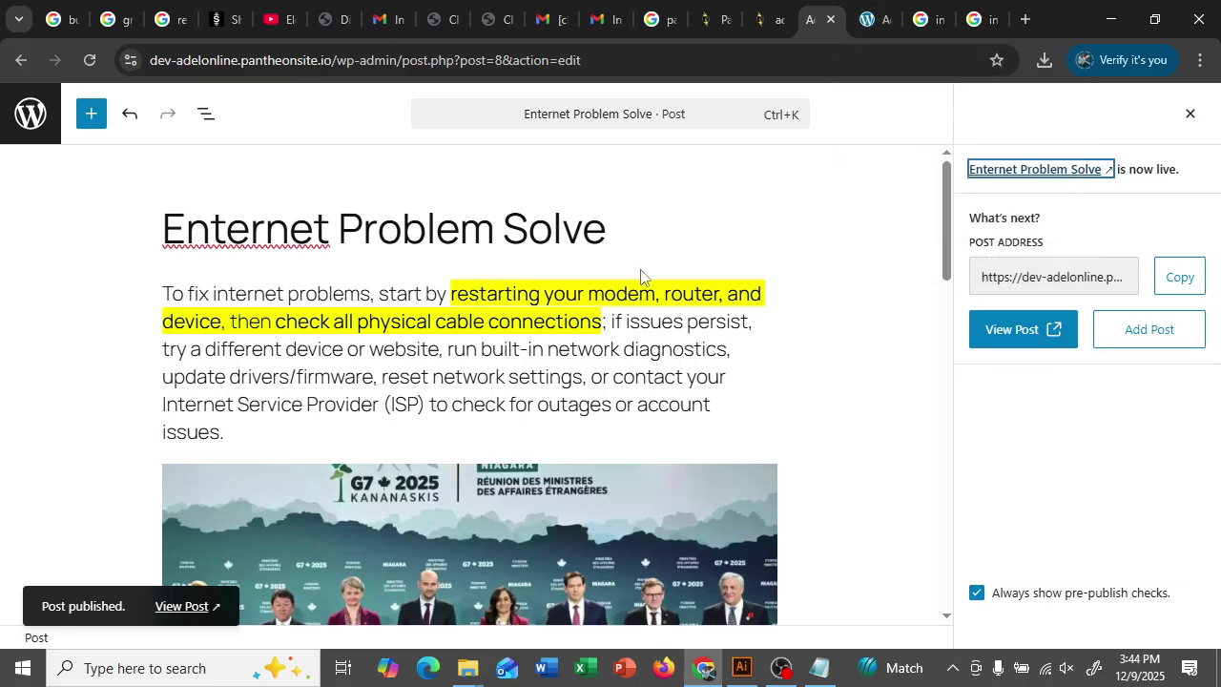
left_click(19, 58)
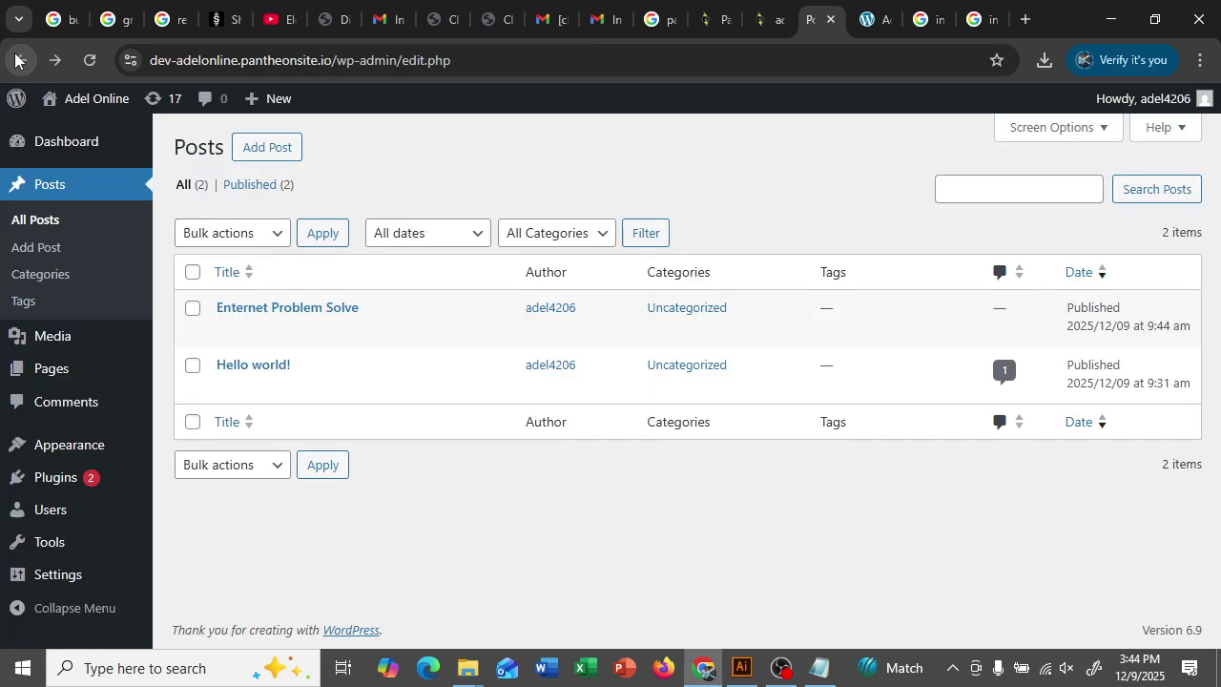
mouse_move(264, 322)
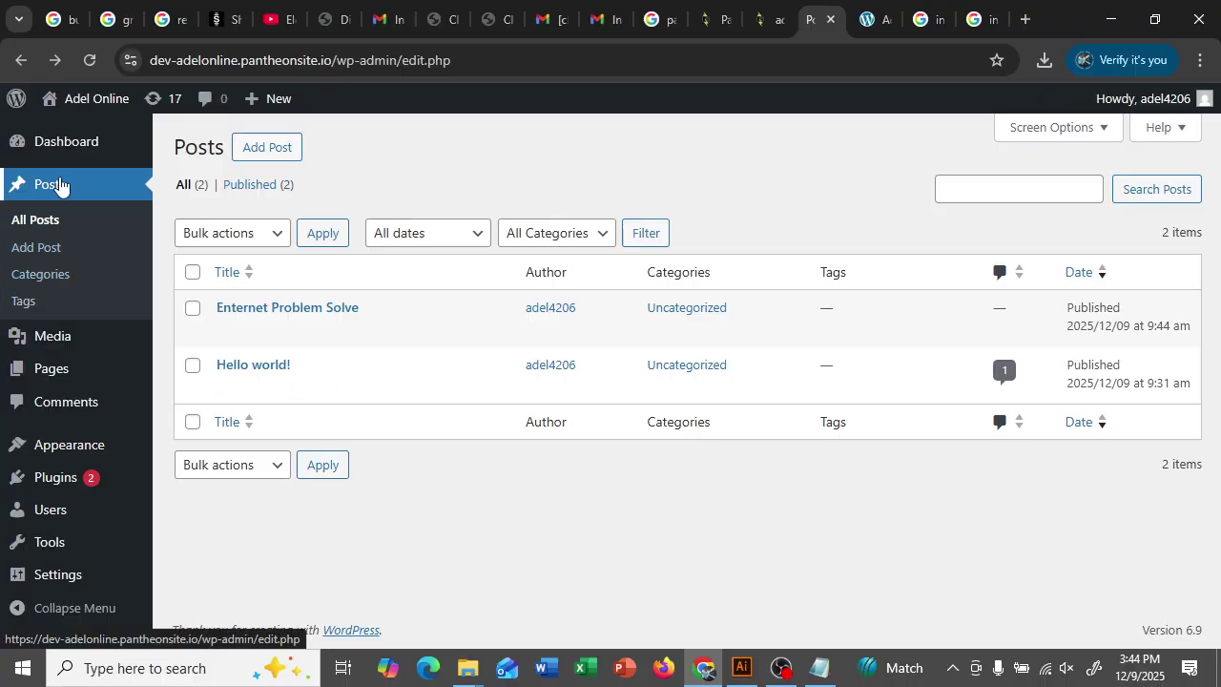
left_click(55, 189)
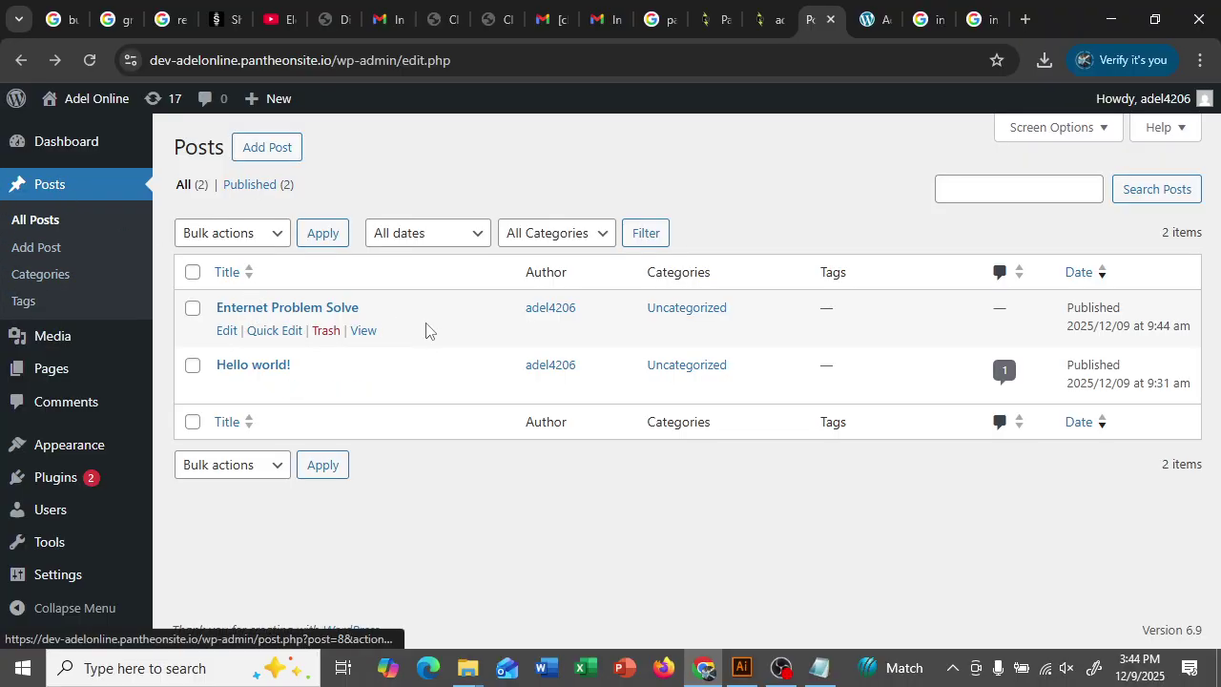
left_click(876, 21)
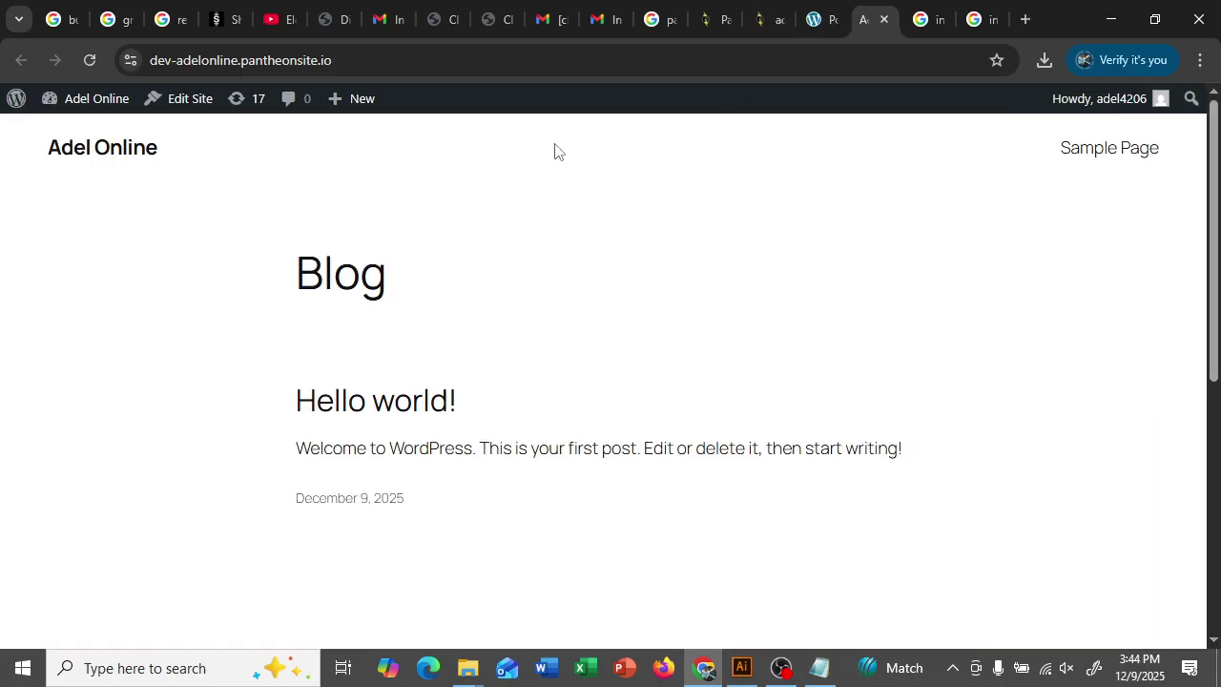
left_click(90, 60)
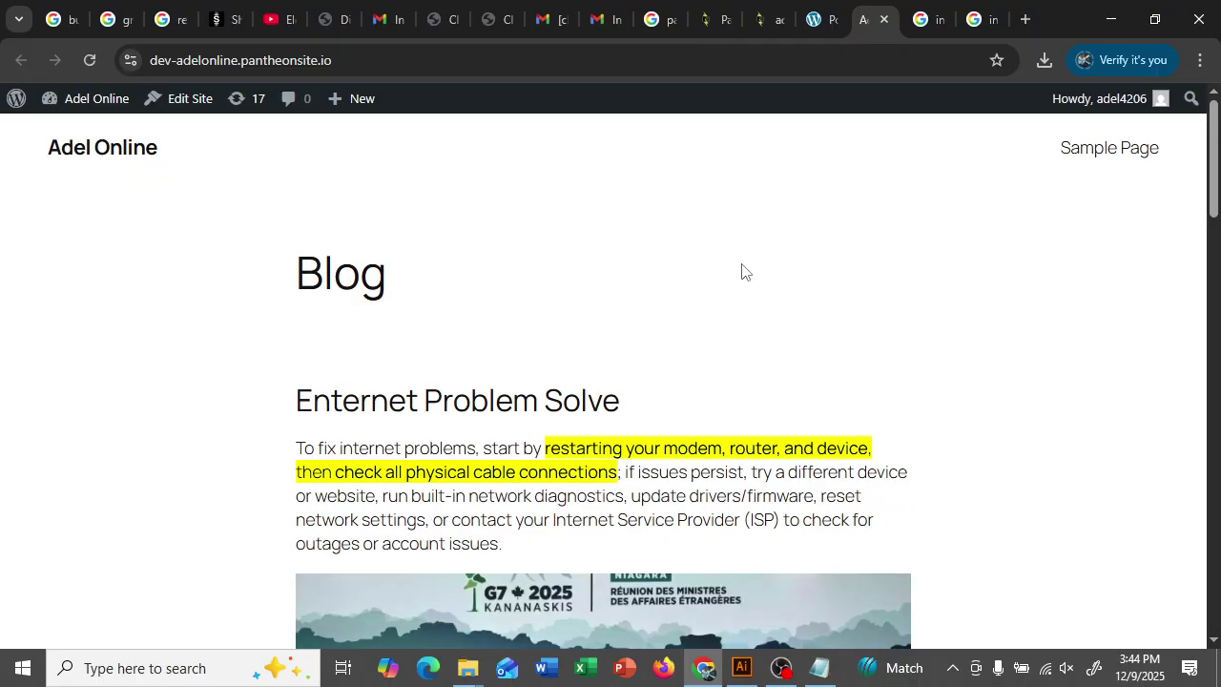
scroll(742, 271, "down", 8)
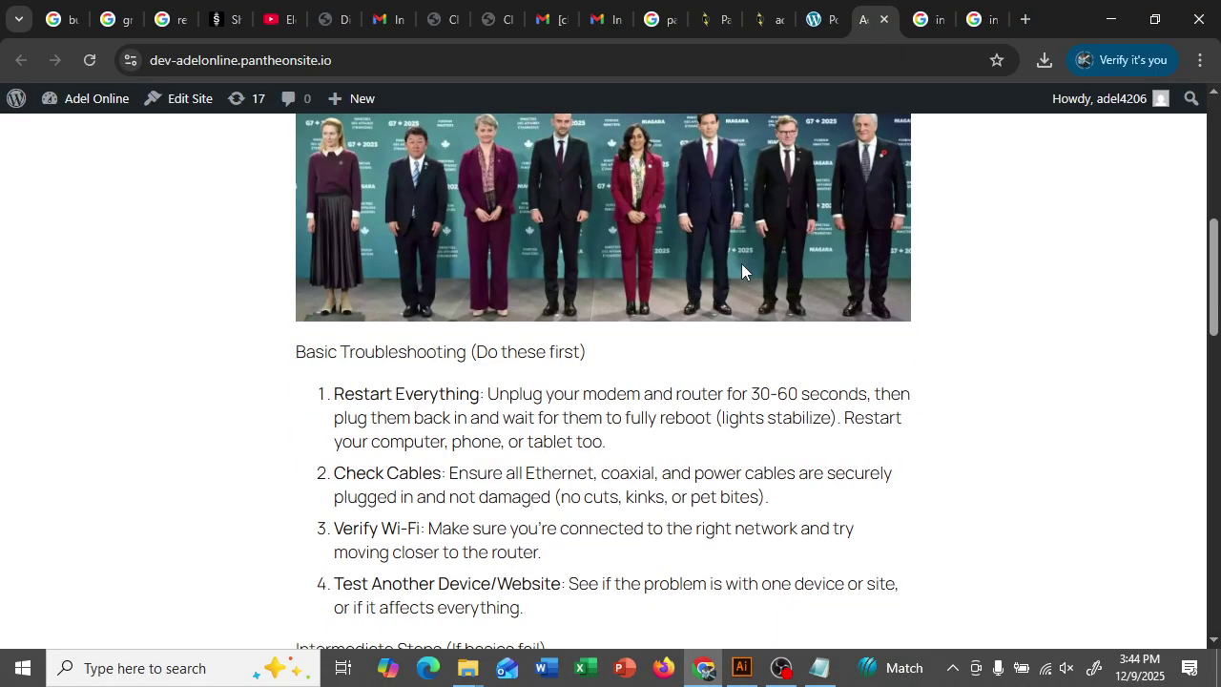
scroll(742, 271, "down", 7)
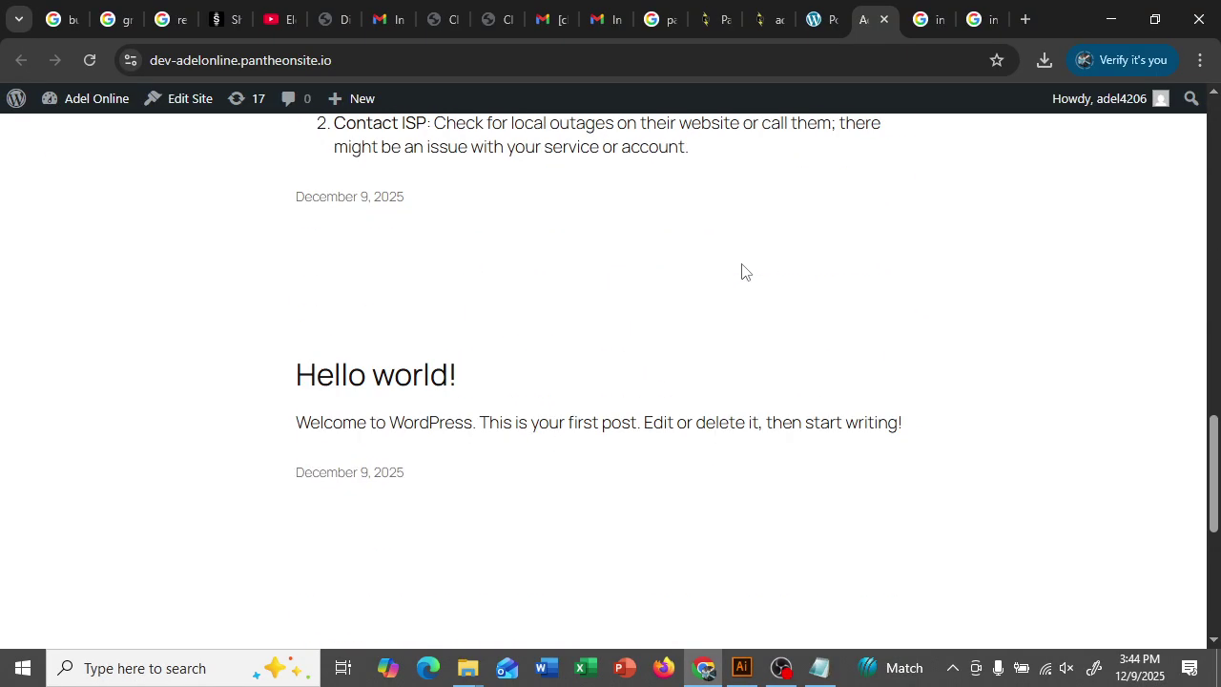
scroll(742, 271, "up", 15)
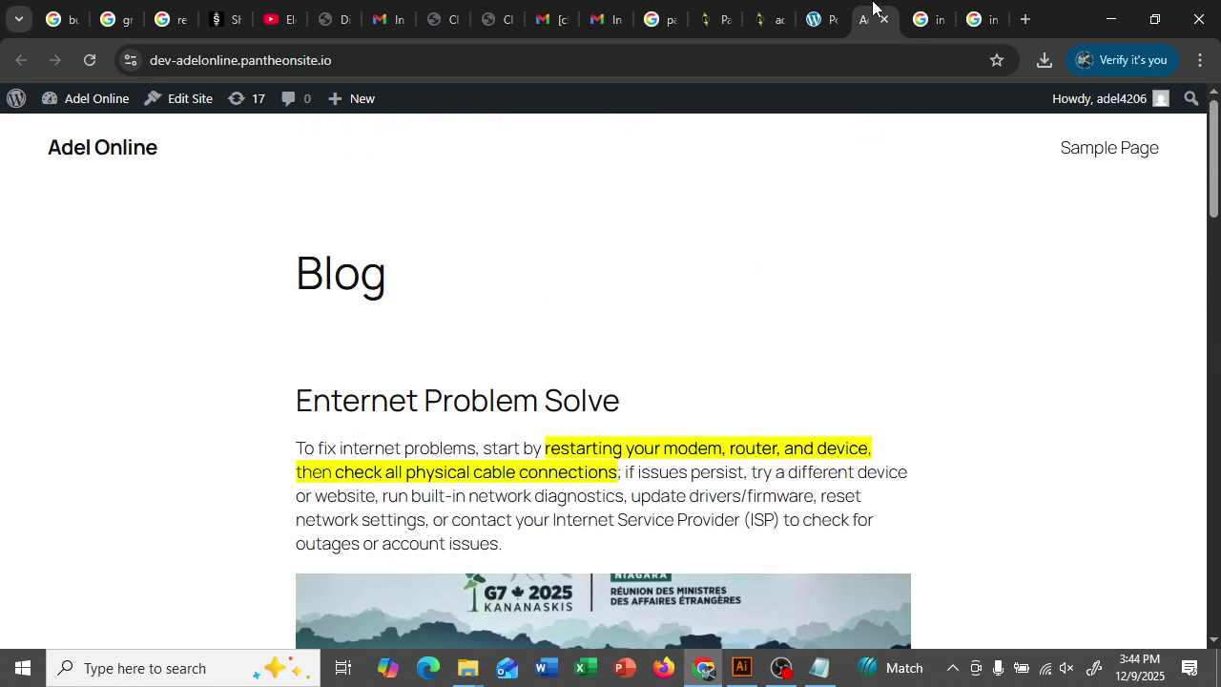
left_click(820, 19)
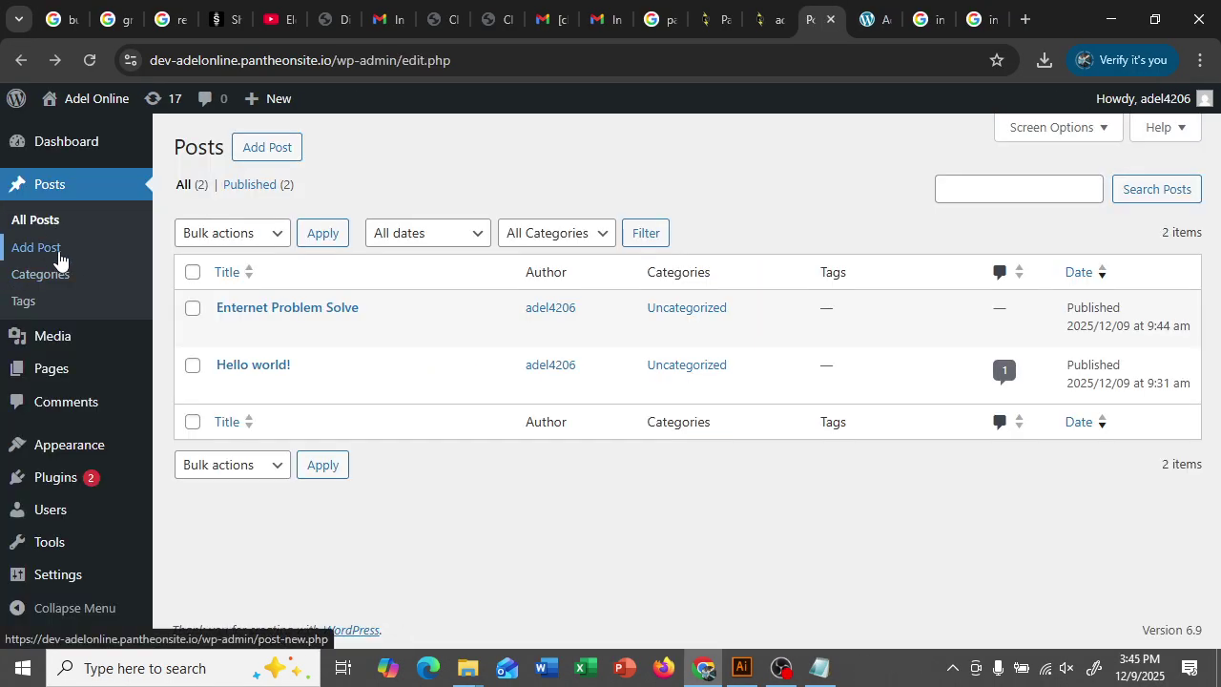
Step: Look over the Categories and Tags pages, then go to Media's Upload New Media page
left_click(69, 279)
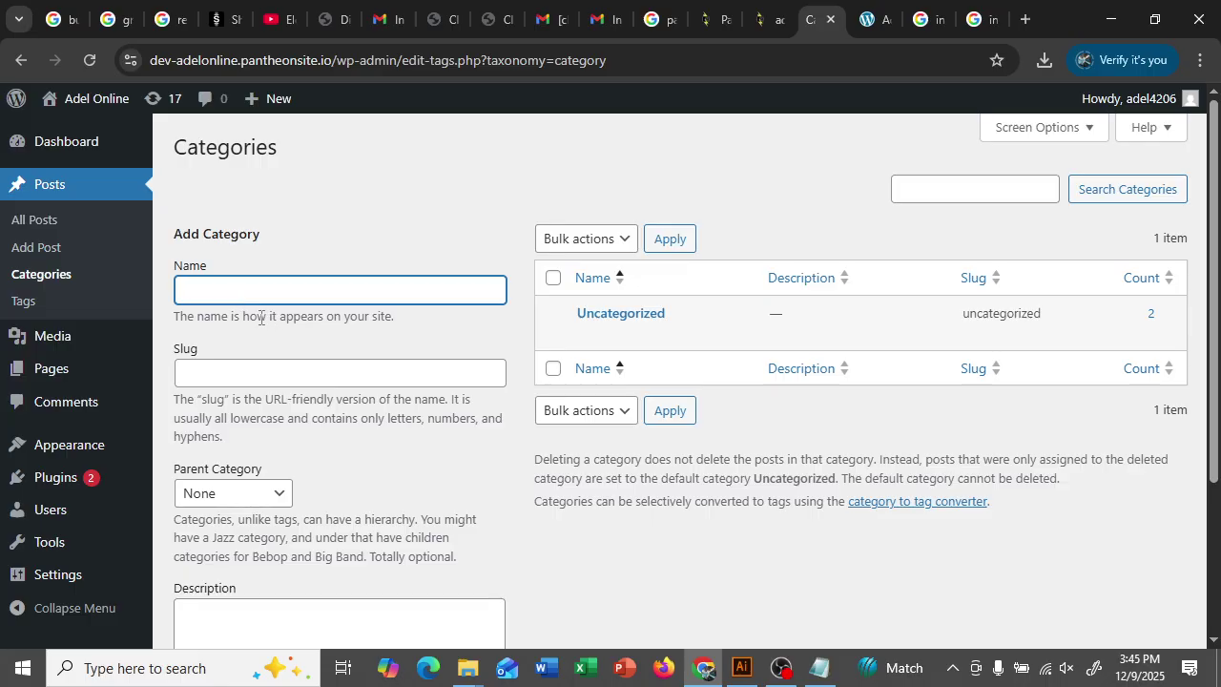
left_click(24, 303)
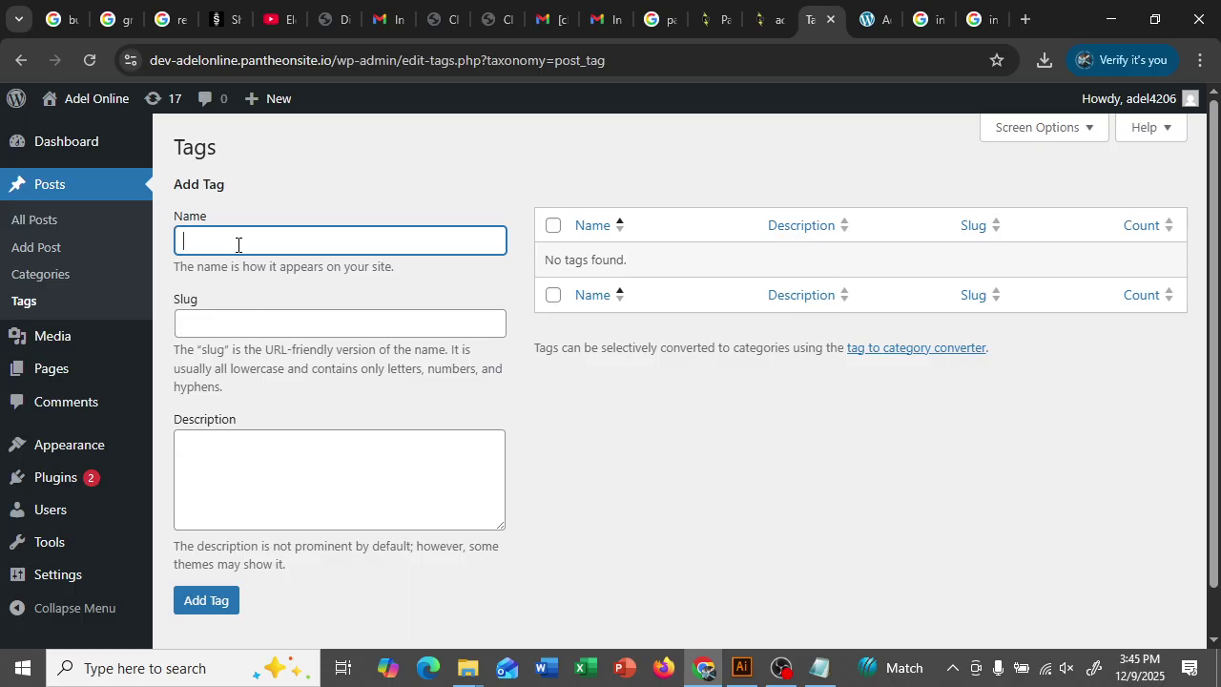
left_click(215, 335)
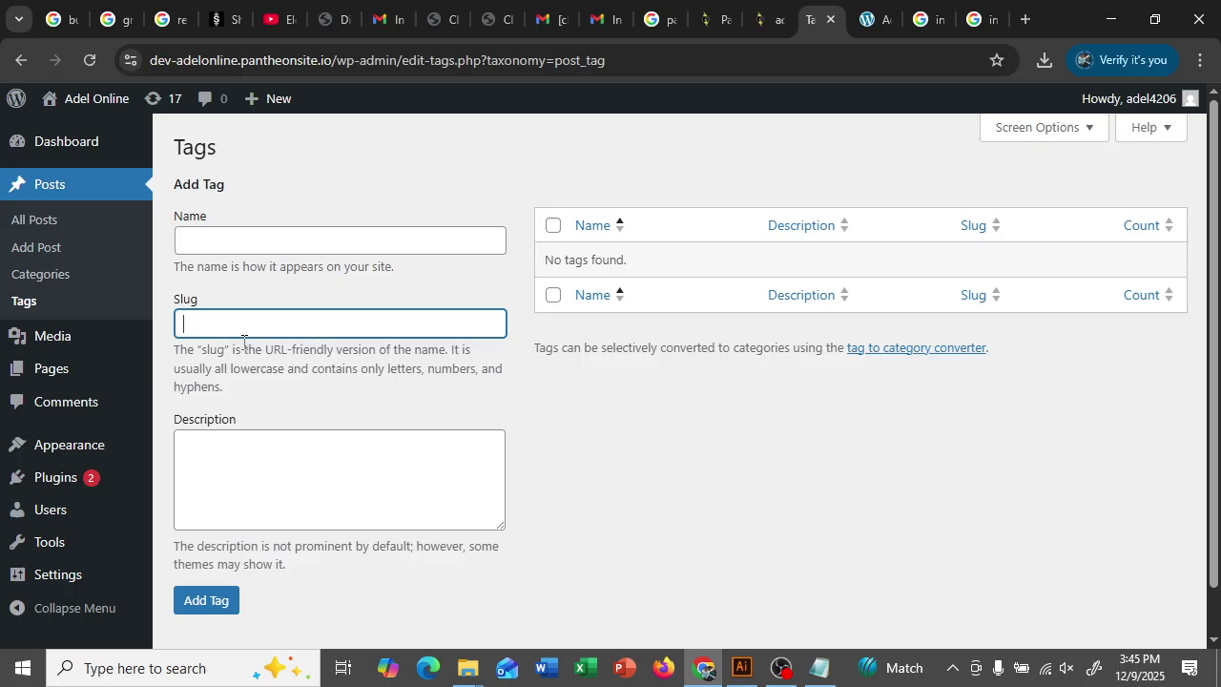
left_click(76, 350)
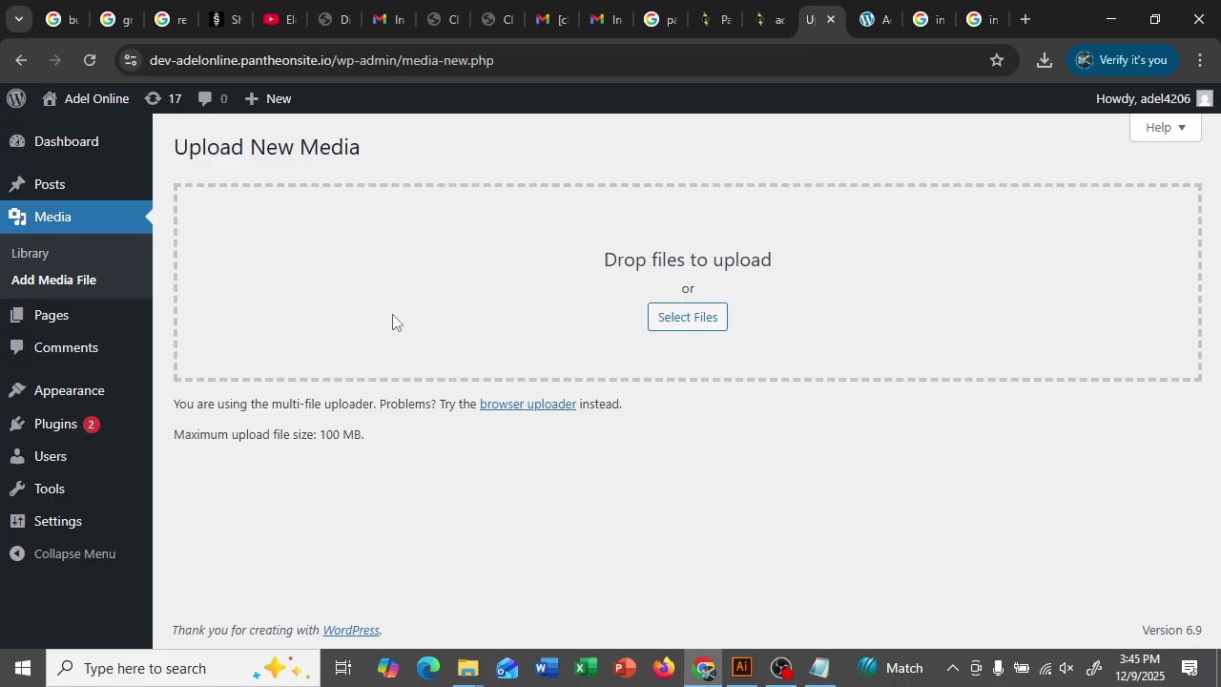
Step: Upload 'UP TO 25% OFF.png' from Downloads and confirm it appears in the Media Library beside the G7 photo
left_click(63, 297)
left_click(721, 322)
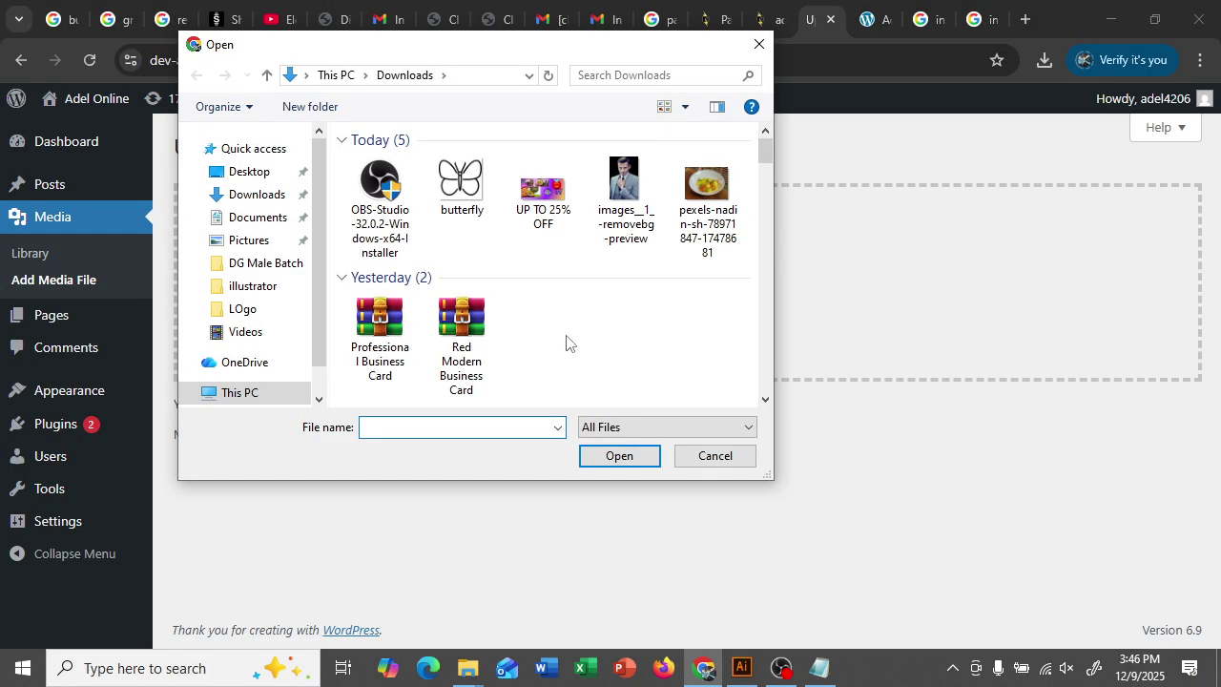
double_click(555, 204)
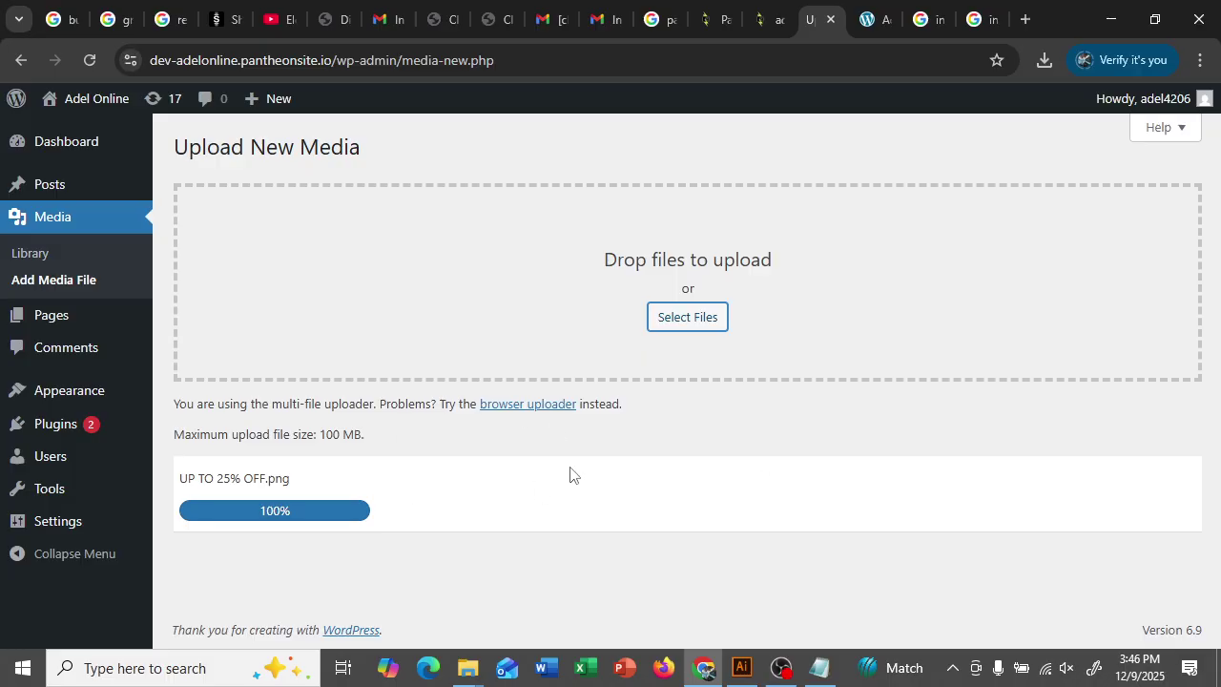
left_click(64, 284)
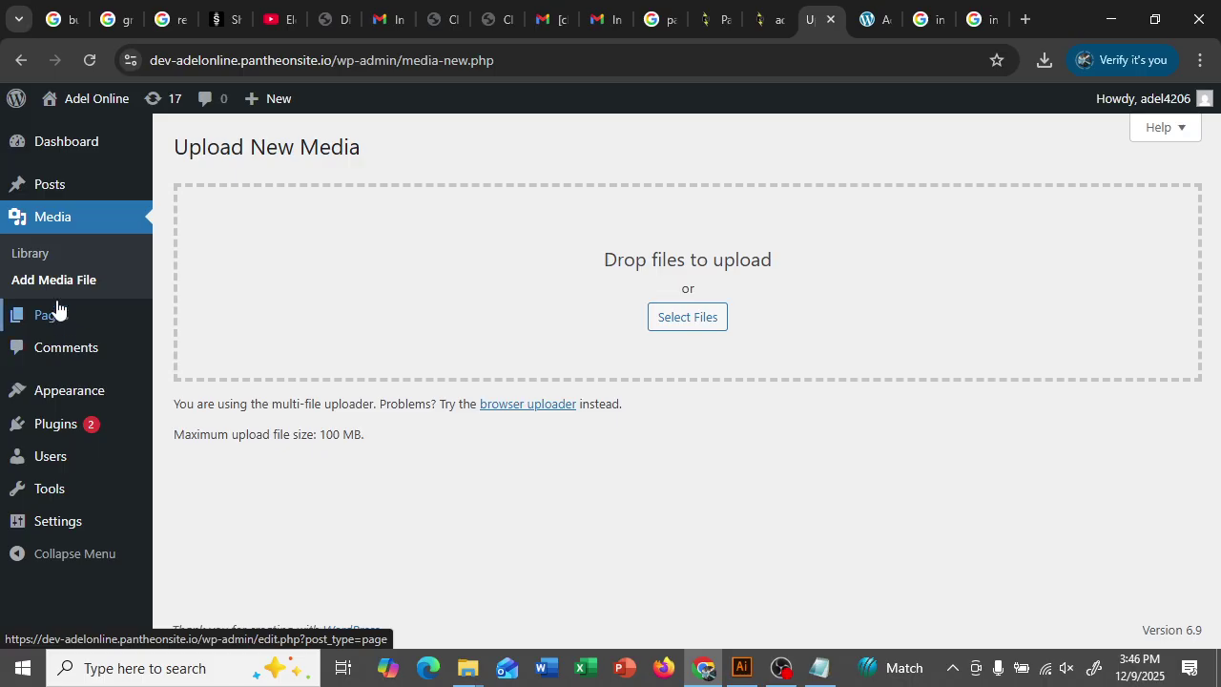
left_click(53, 263)
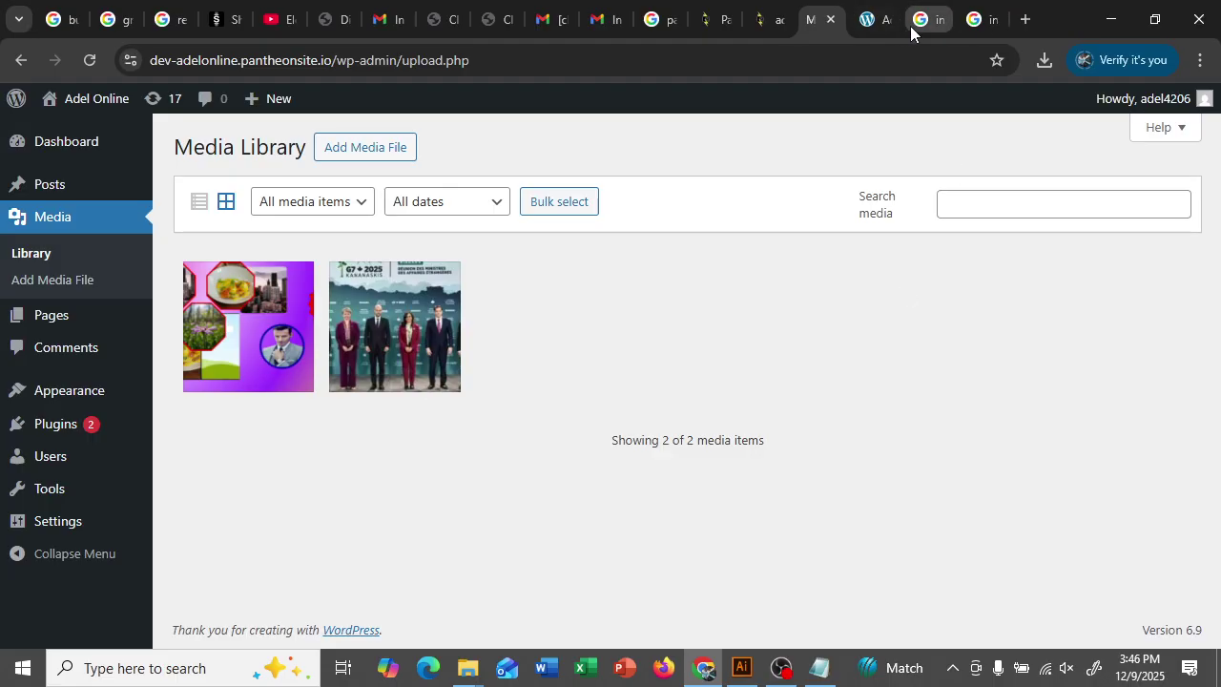
Step: Review the Enternet Problem Solve post on the live blog, then open the admin Pages list
left_click(875, 26)
left_click(91, 59)
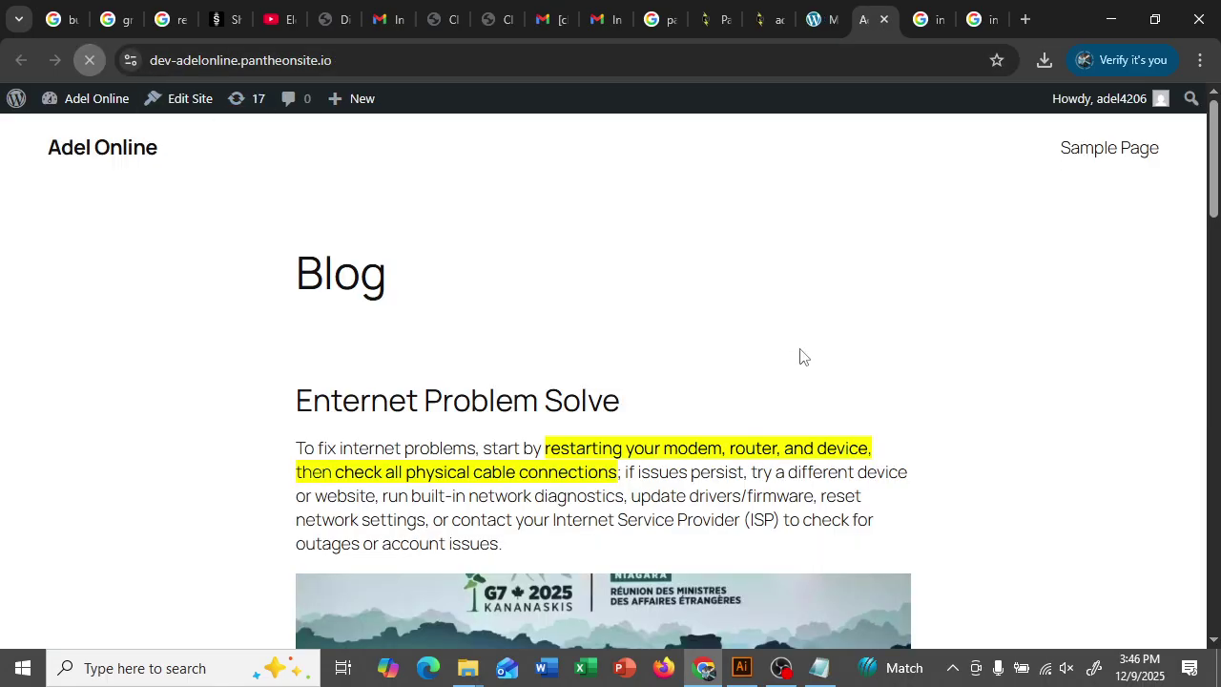
scroll(604, 363, "down", 15)
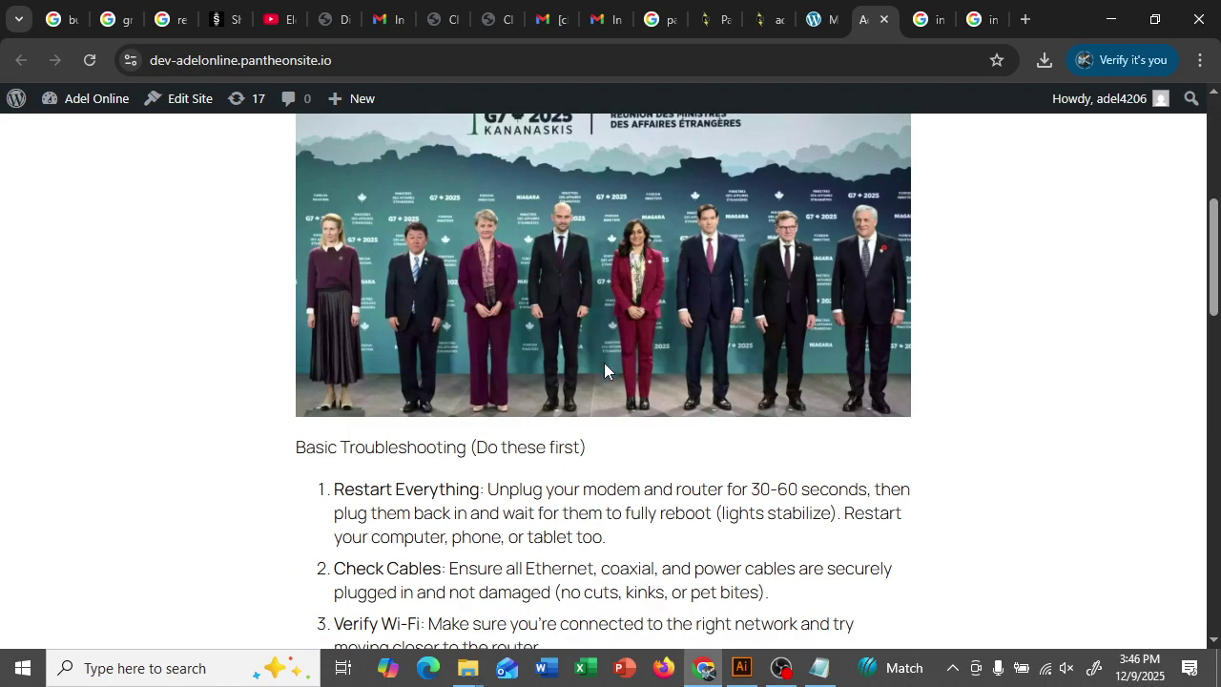
scroll(609, 405, "up", 15)
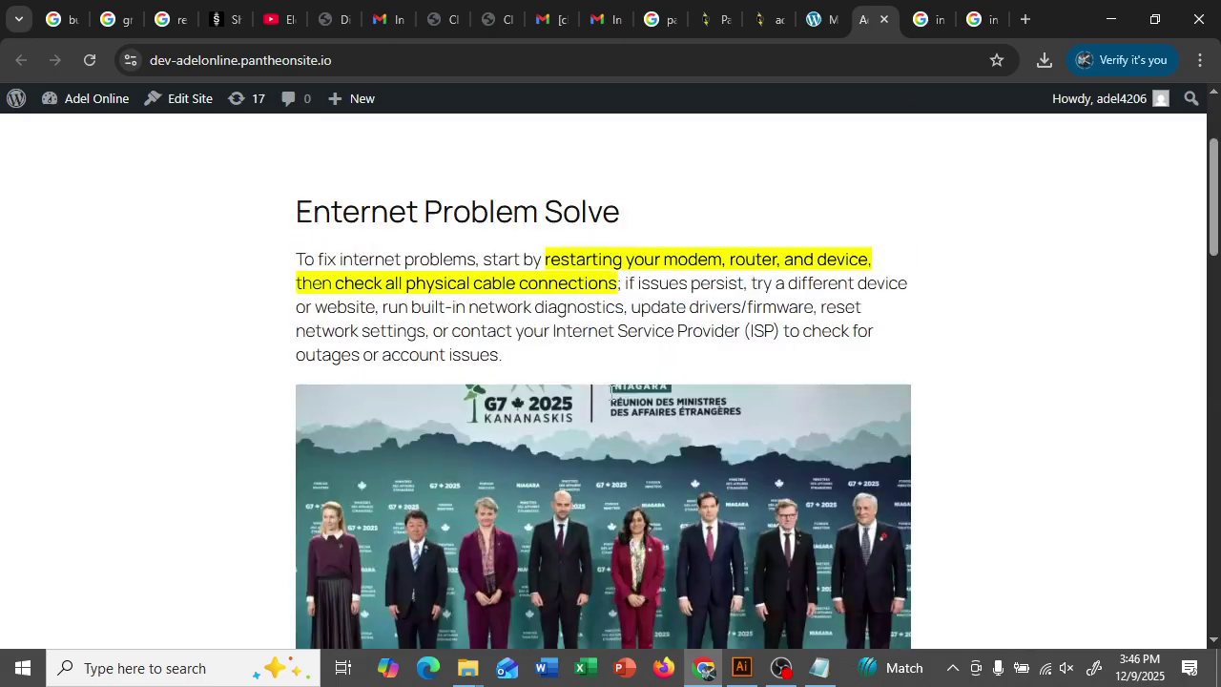
left_click(820, 19)
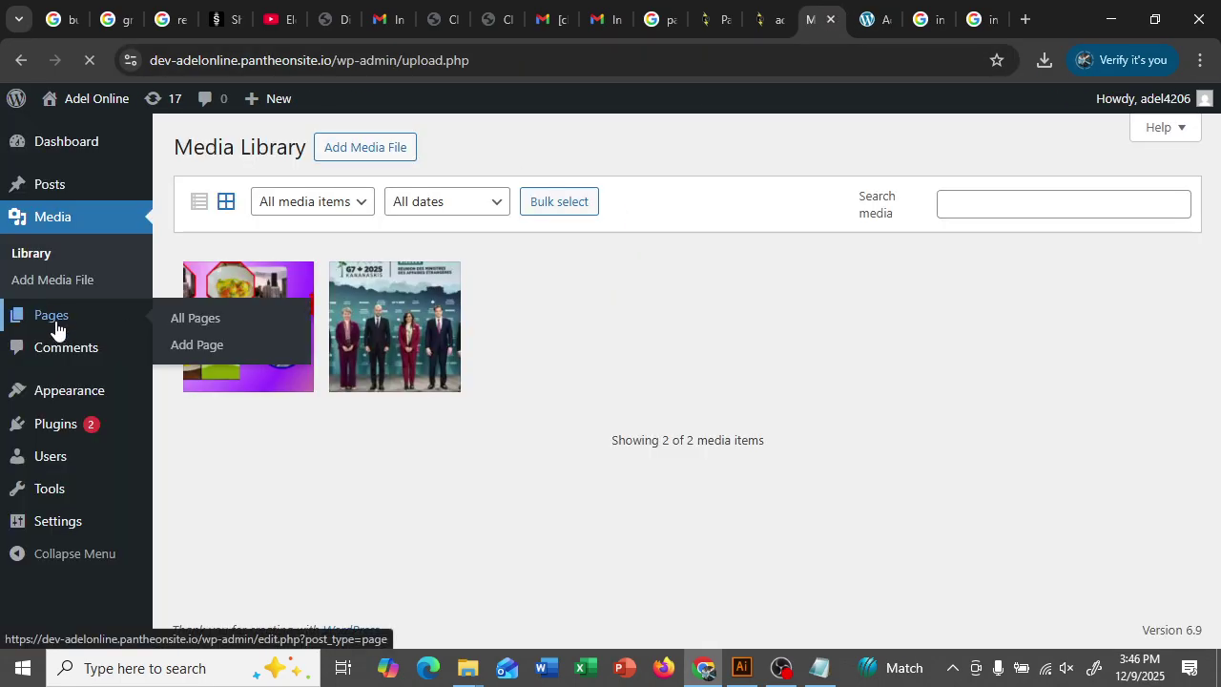
left_click(55, 327)
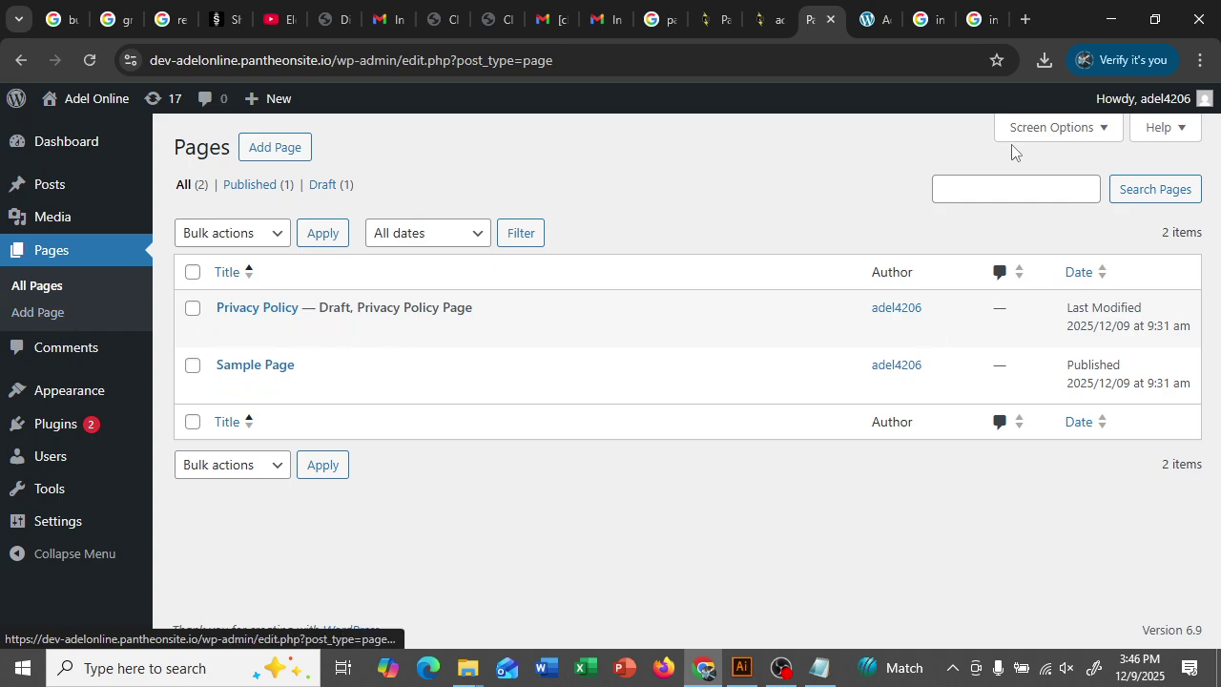
Step: Move between the admin, Google and blog tabs, ending on the live blog's Enternet Problem Solve post
left_click(878, 21)
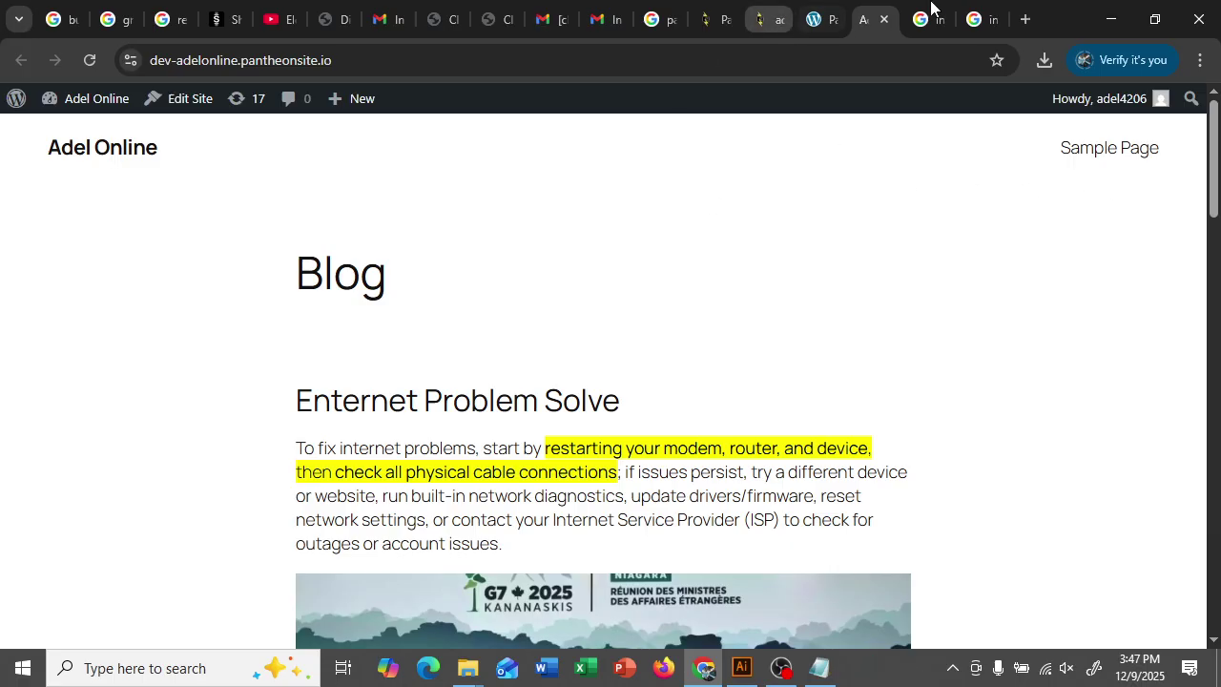
left_click(824, 20)
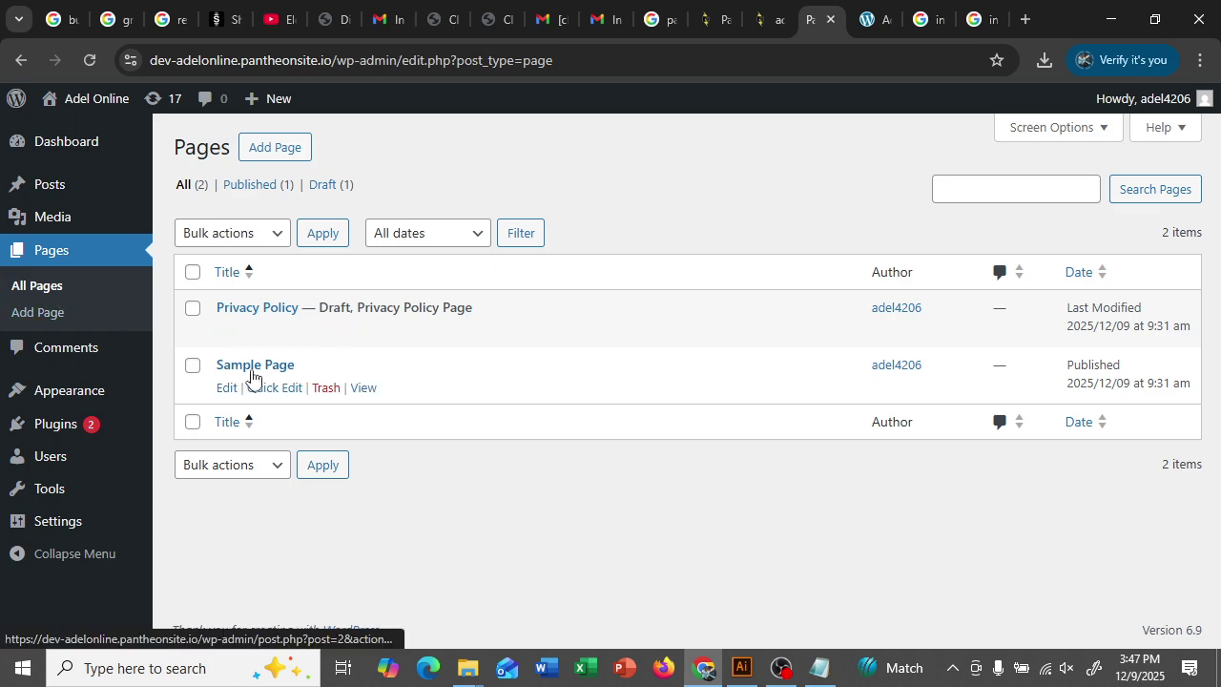
left_click(918, 31)
left_click(882, 26)
scroll(669, 326, "down", 3)
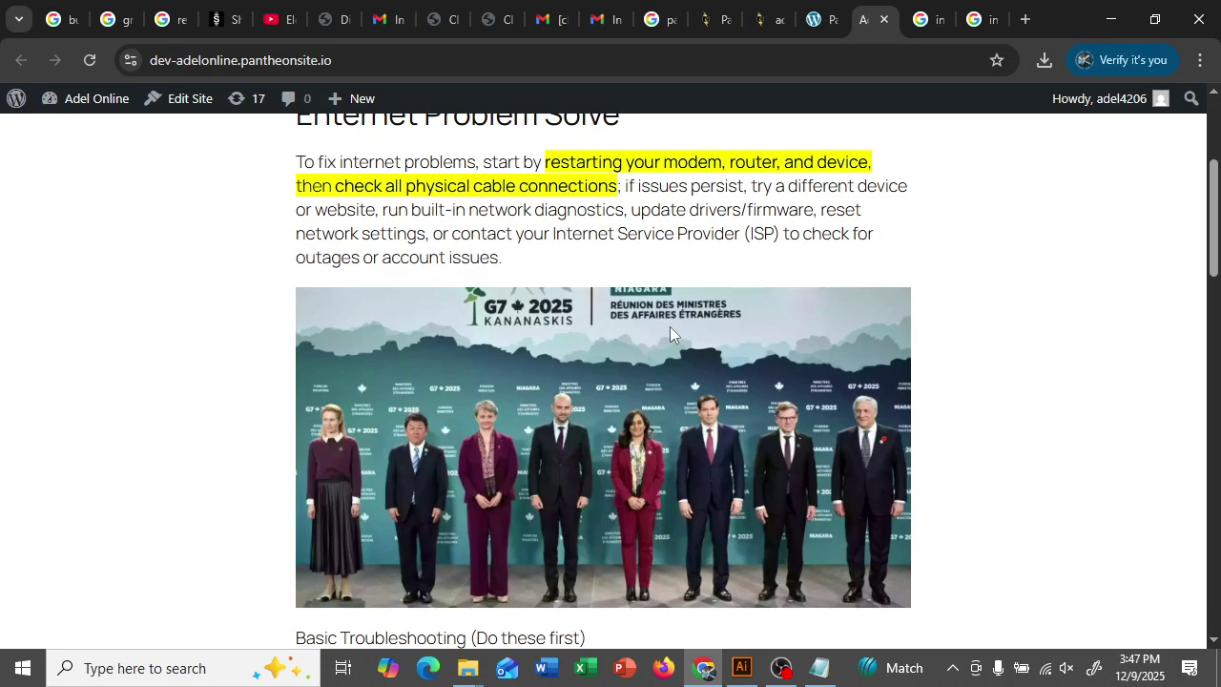
scroll(669, 326, "up", 3)
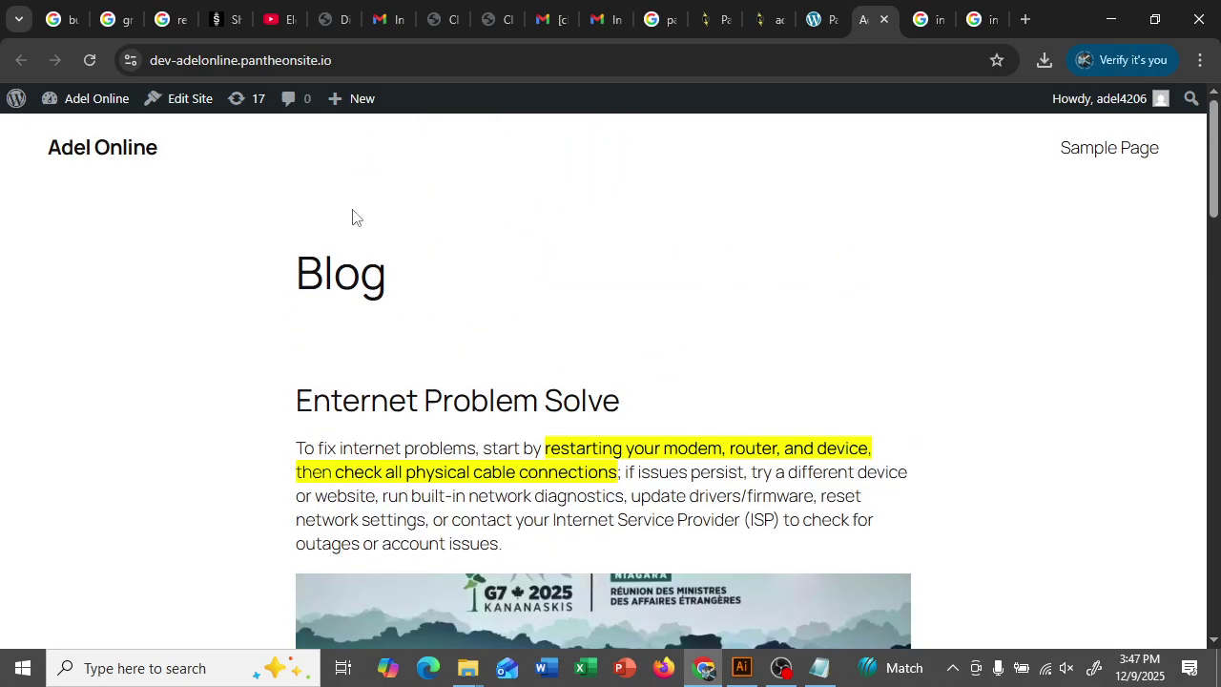
Step: Open the live Sample Page, try its Blog and About footer links, then return to admin Pages
left_click(1126, 152)
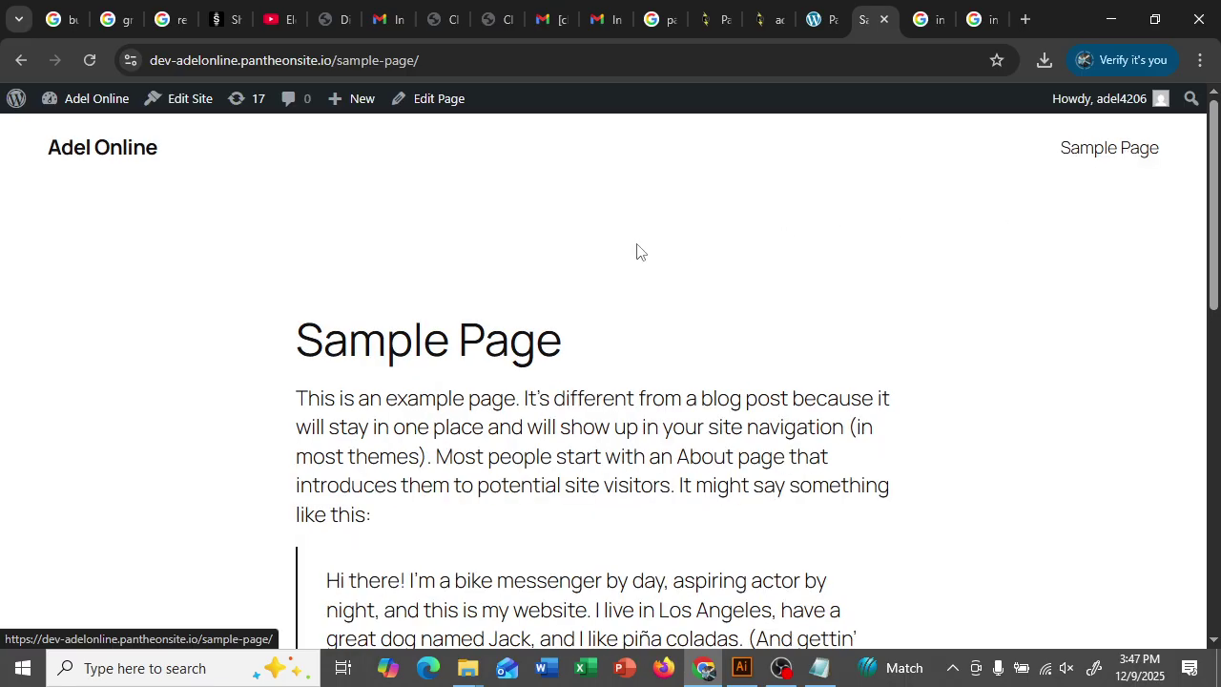
scroll(425, 314, "down", 9)
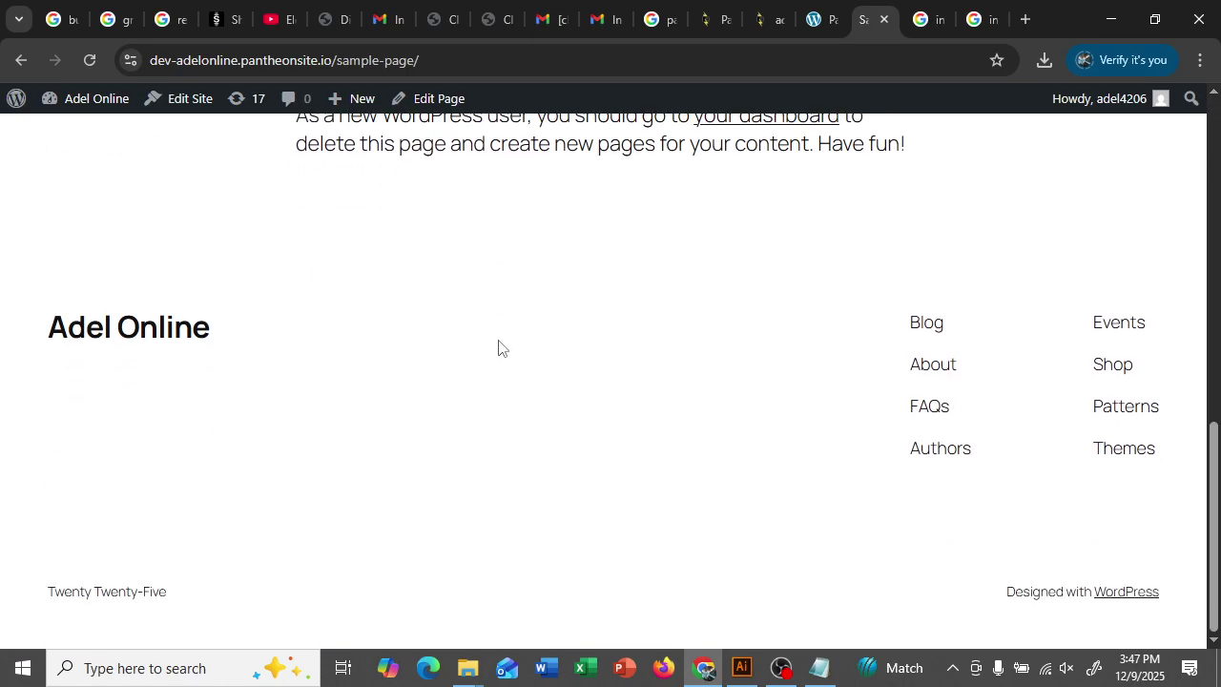
left_click(927, 323)
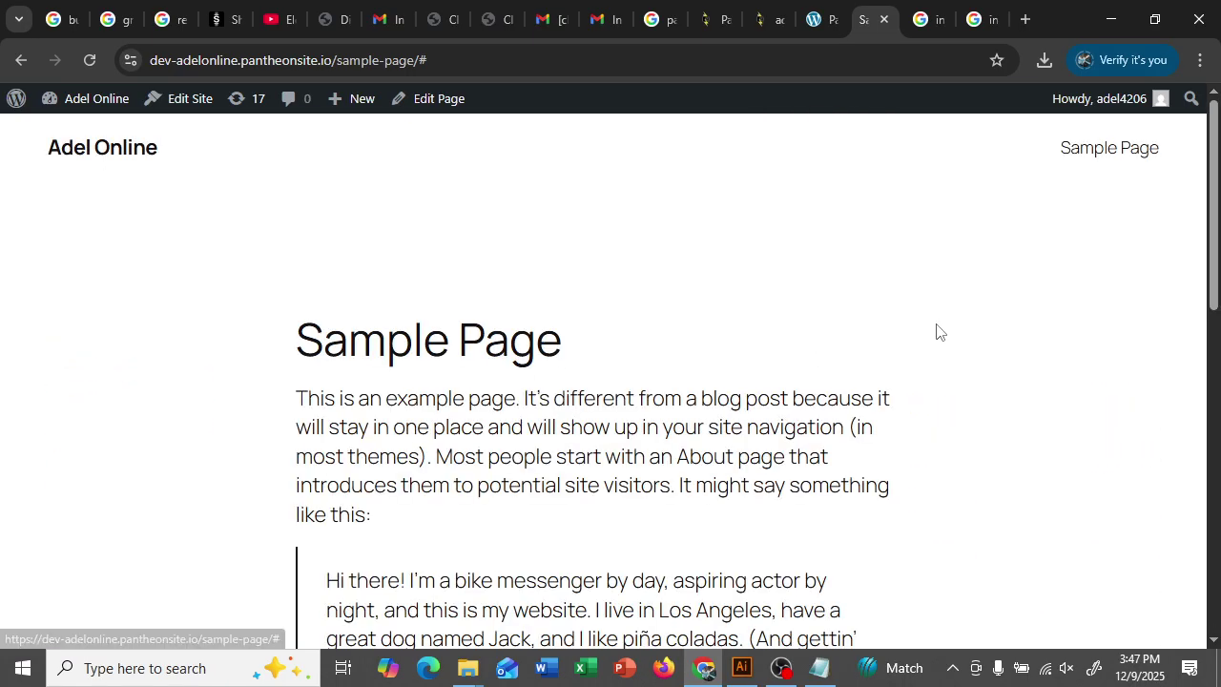
scroll(850, 337, "down", 9)
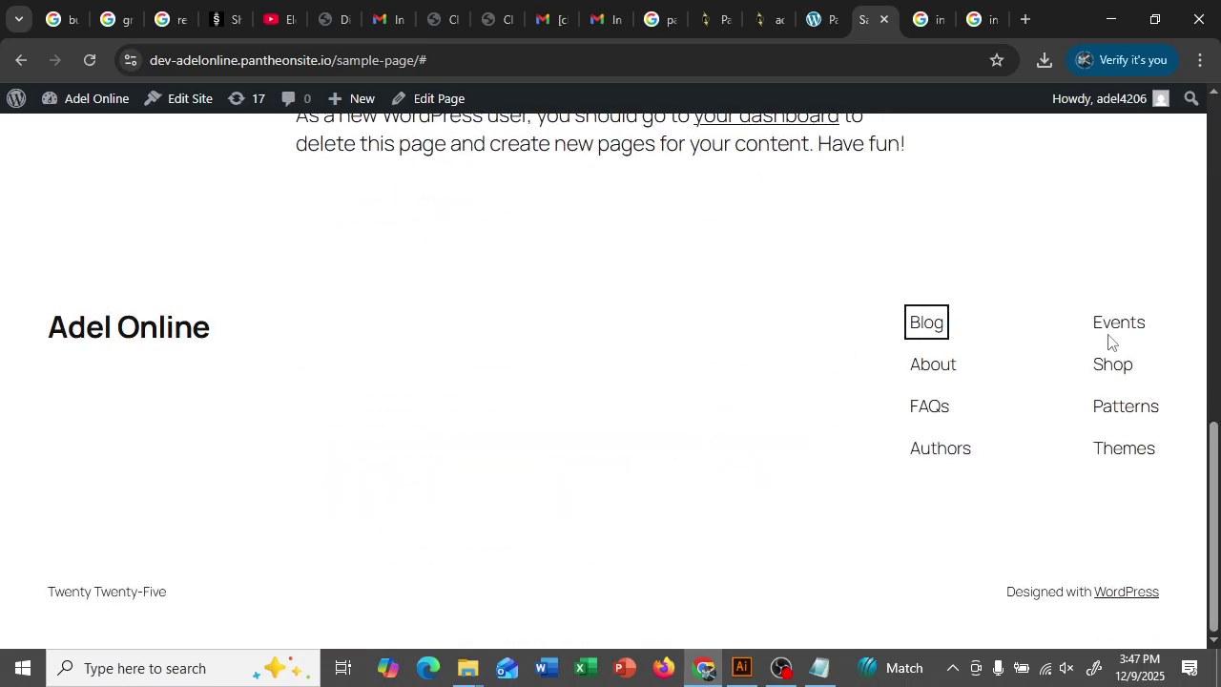
left_click(940, 365)
scroll(834, 324, "down", 9)
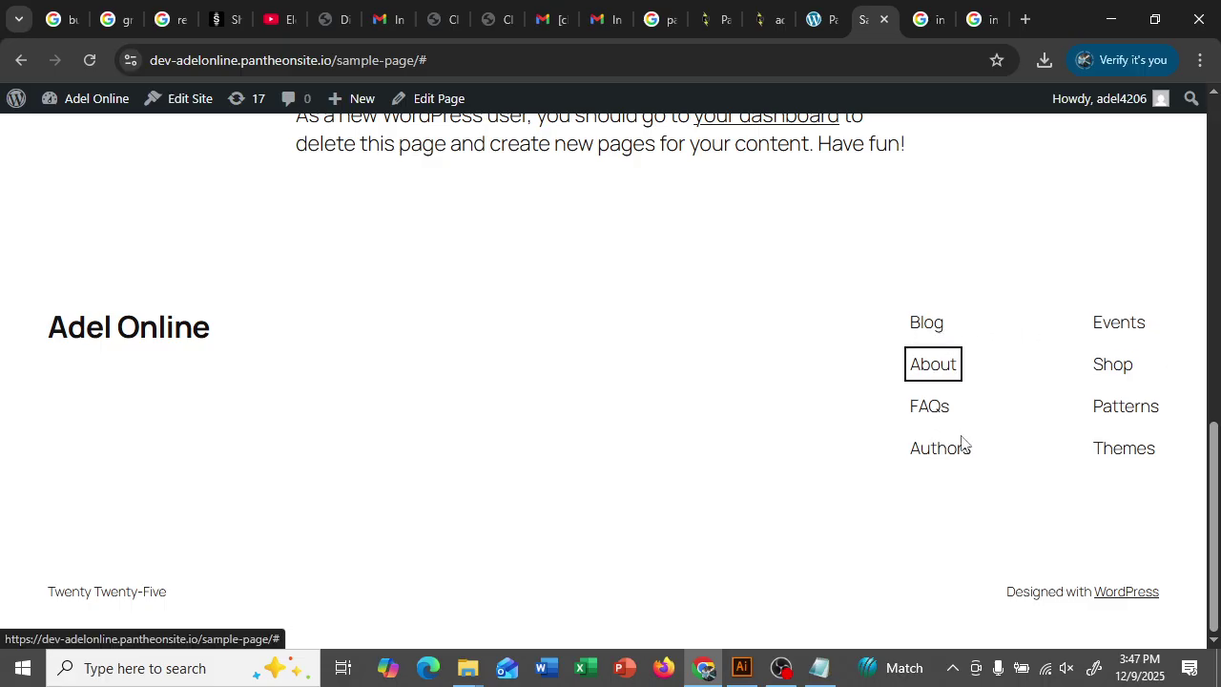
scroll(896, 315, "up", 6)
scroll(887, 303, "up", 3)
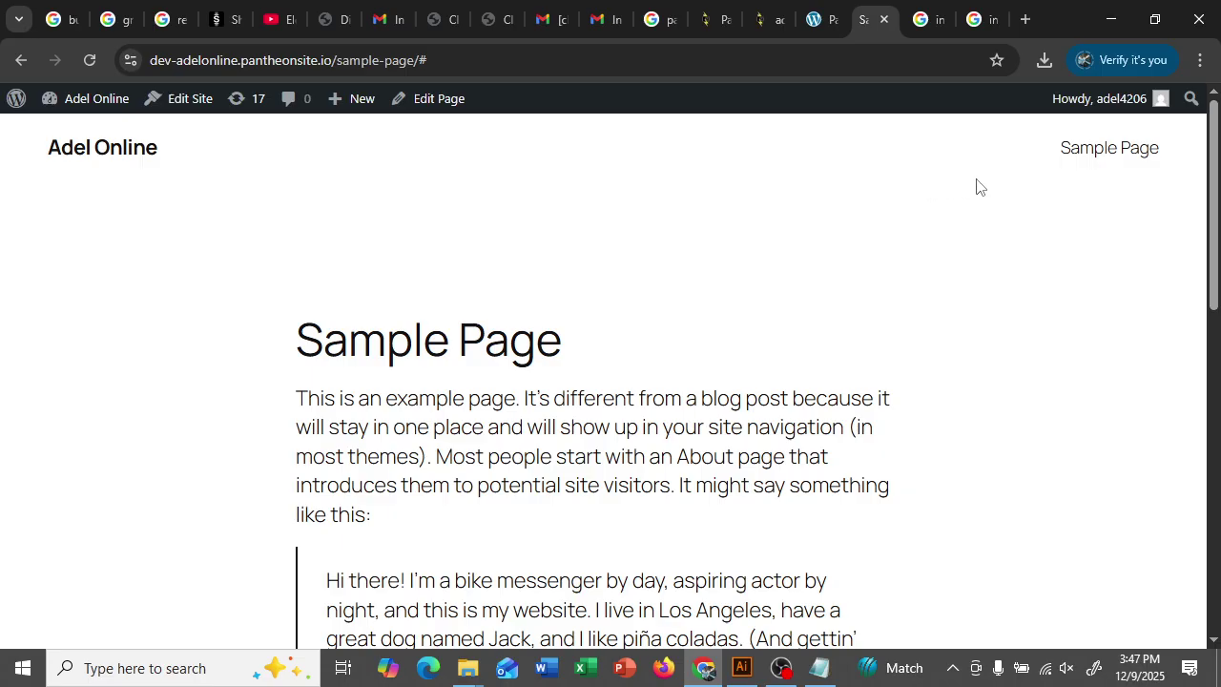
left_click(823, 14)
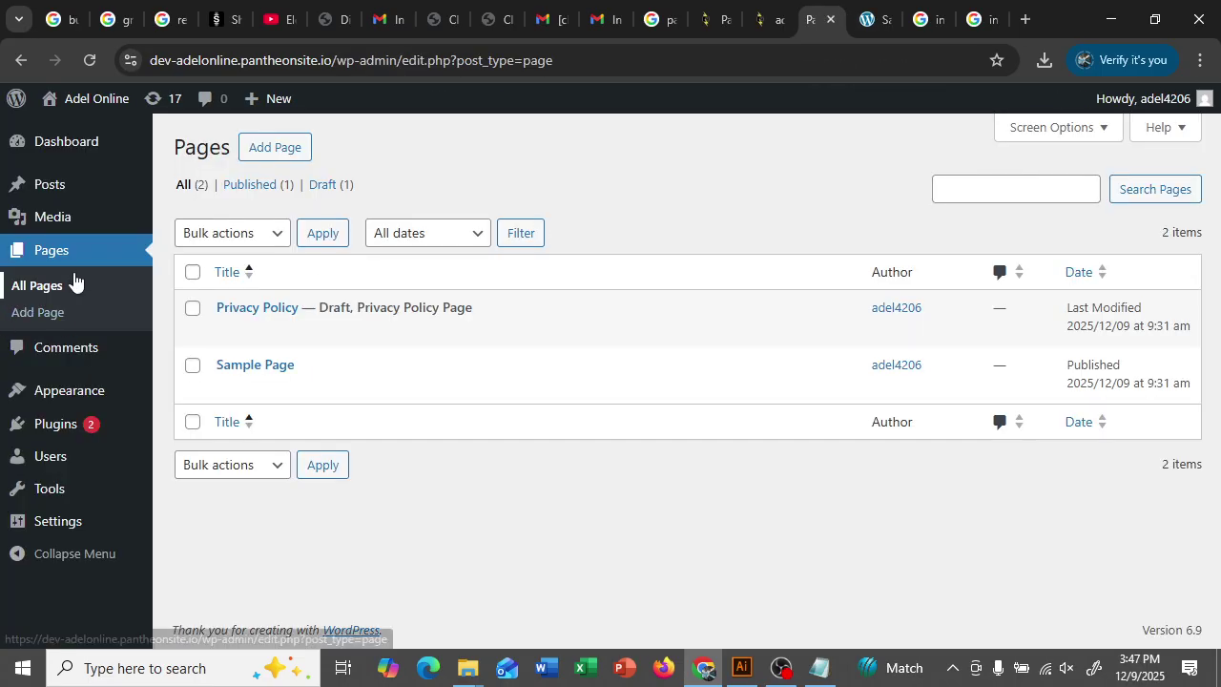
Step: Check the single comment in Comments, then open Appearance > Themes showing 15 installed themes
left_click(79, 358)
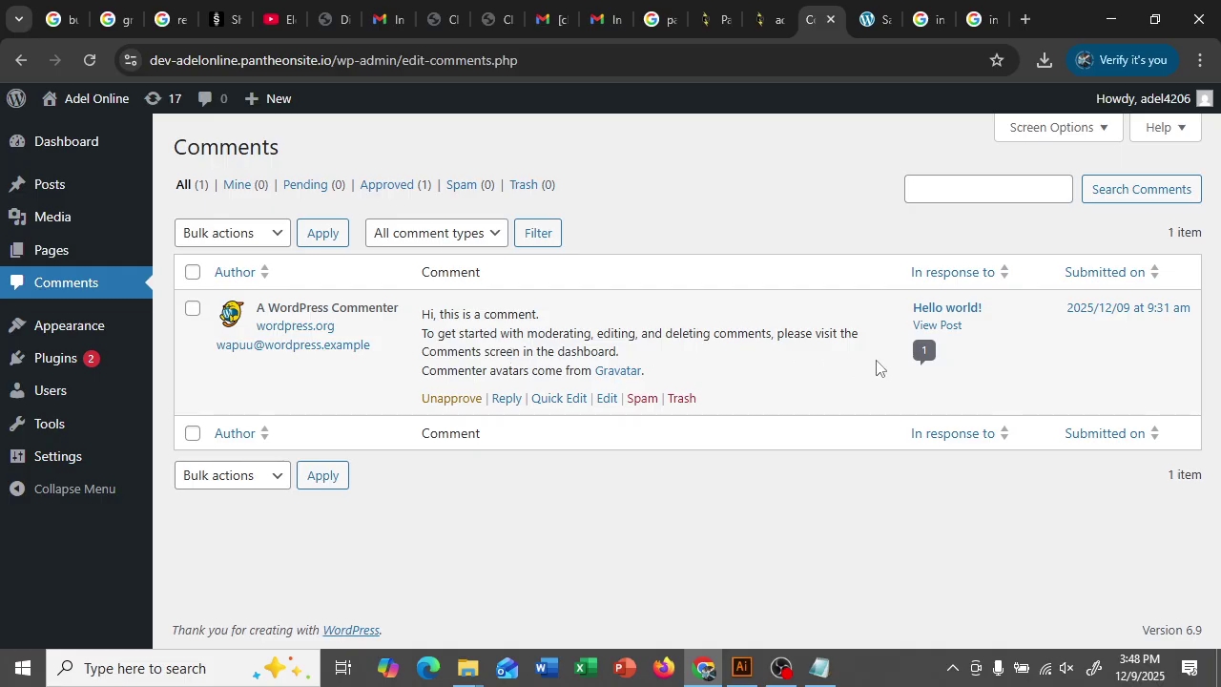
left_click(68, 333)
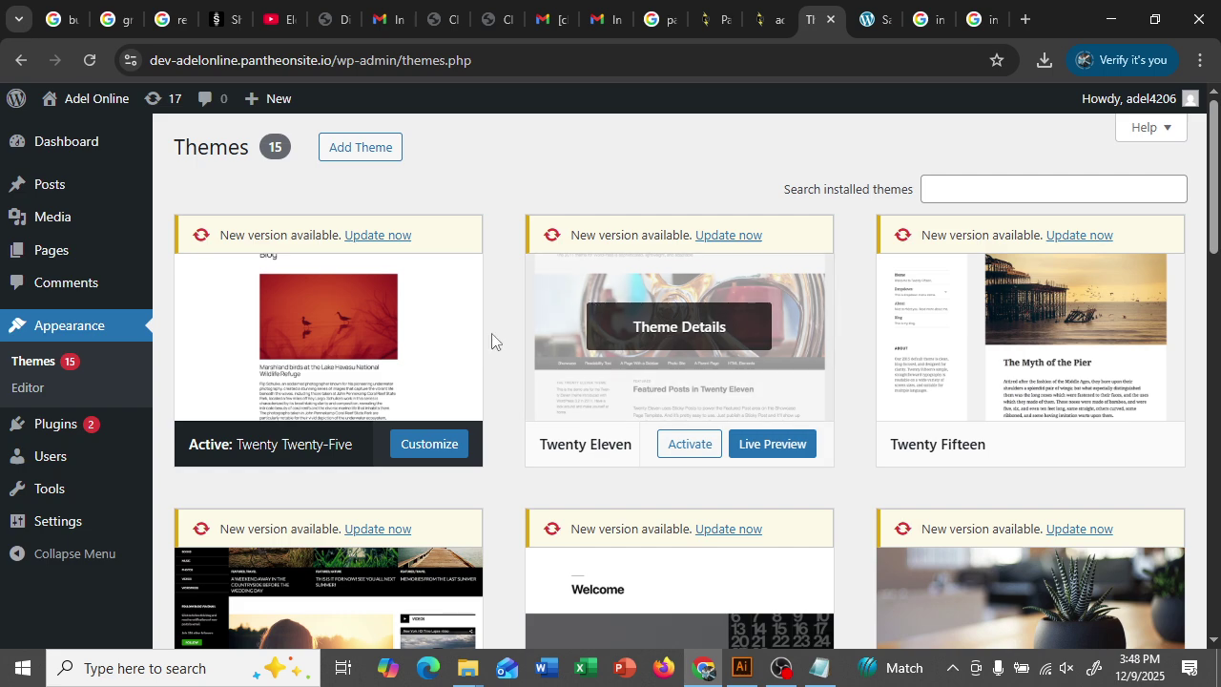
left_click(40, 366)
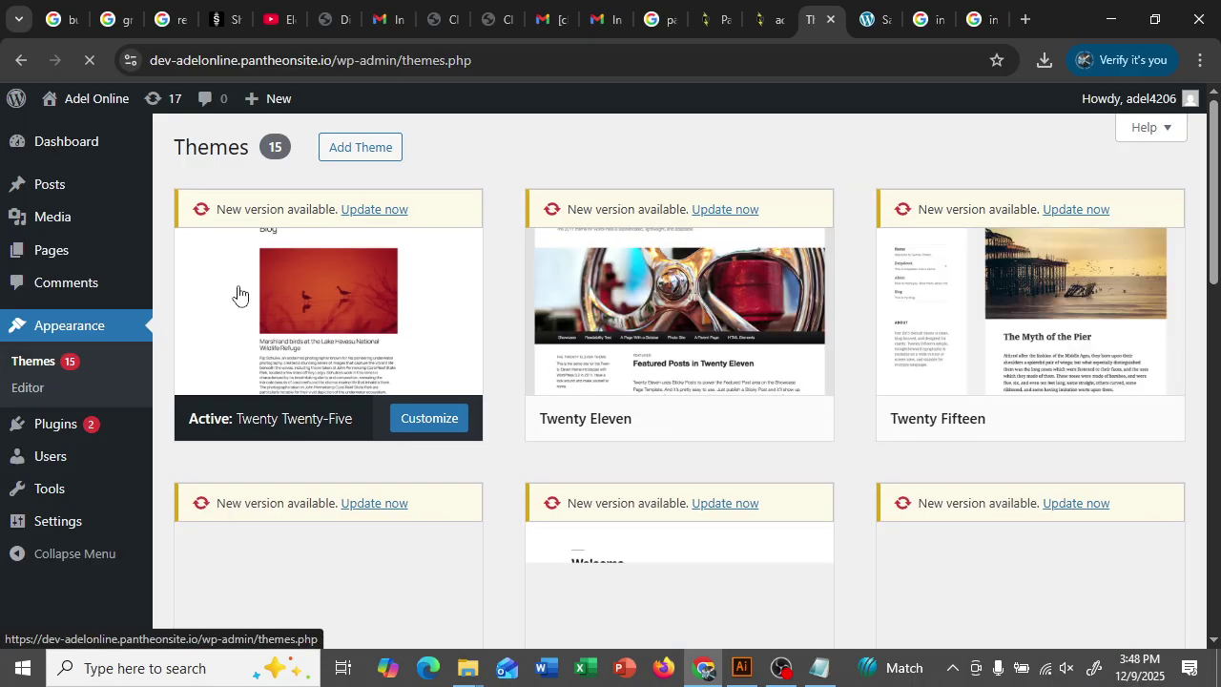
scroll(534, 343, "down", 1)
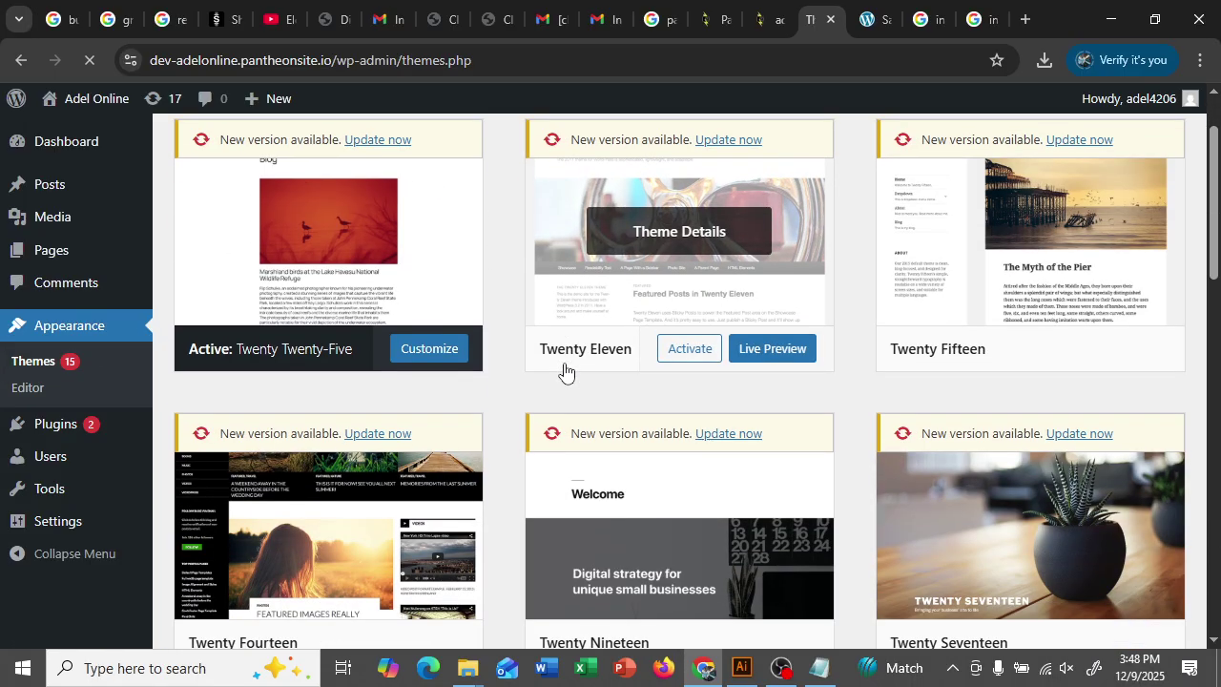
scroll(565, 370, "down", 4)
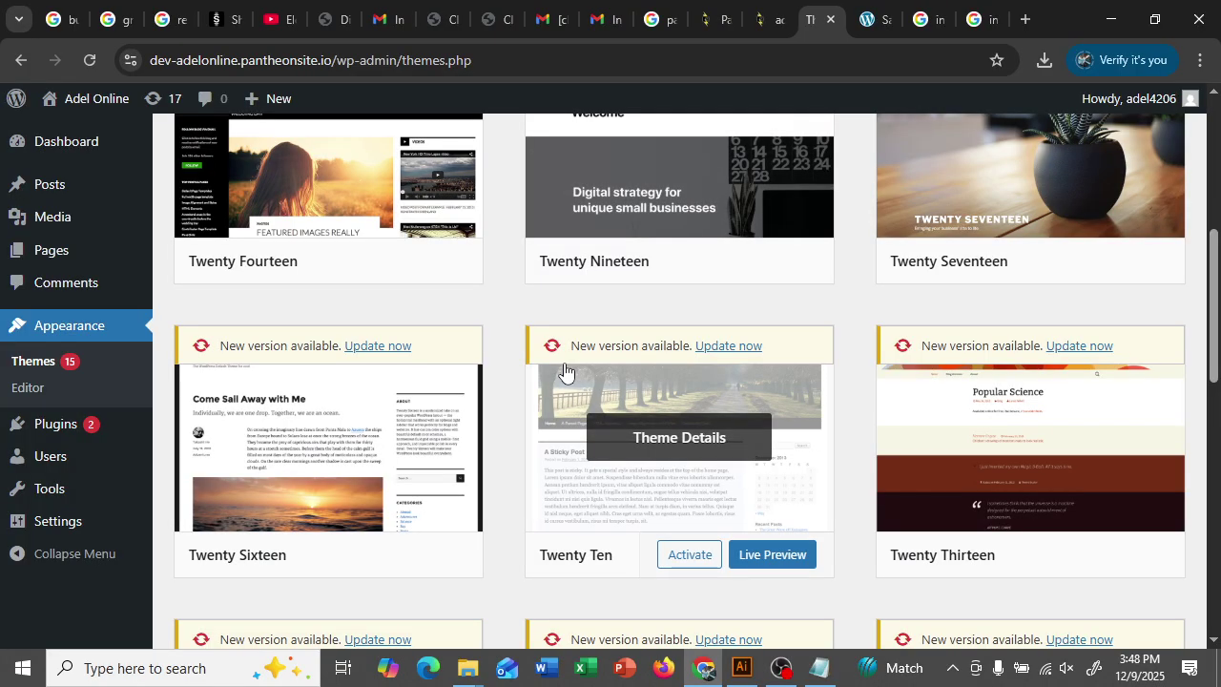
scroll(564, 370, "up", 5)
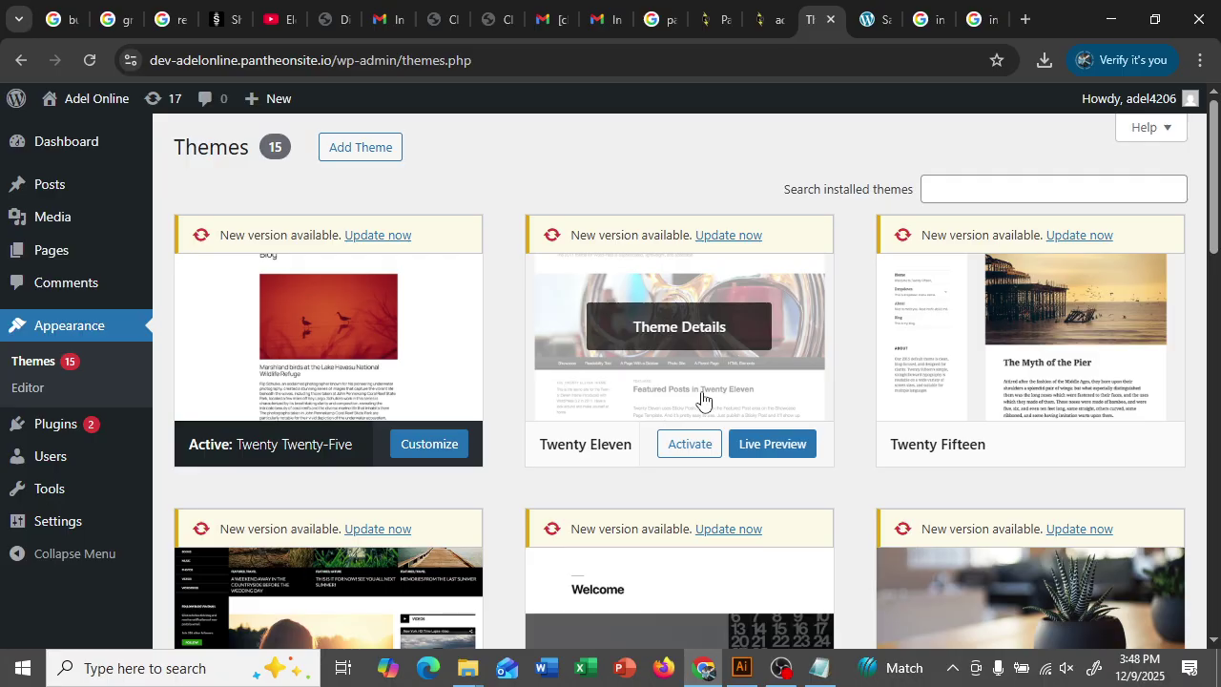
scroll(716, 396, "down", 1)
scroll(717, 391, "down", 10)
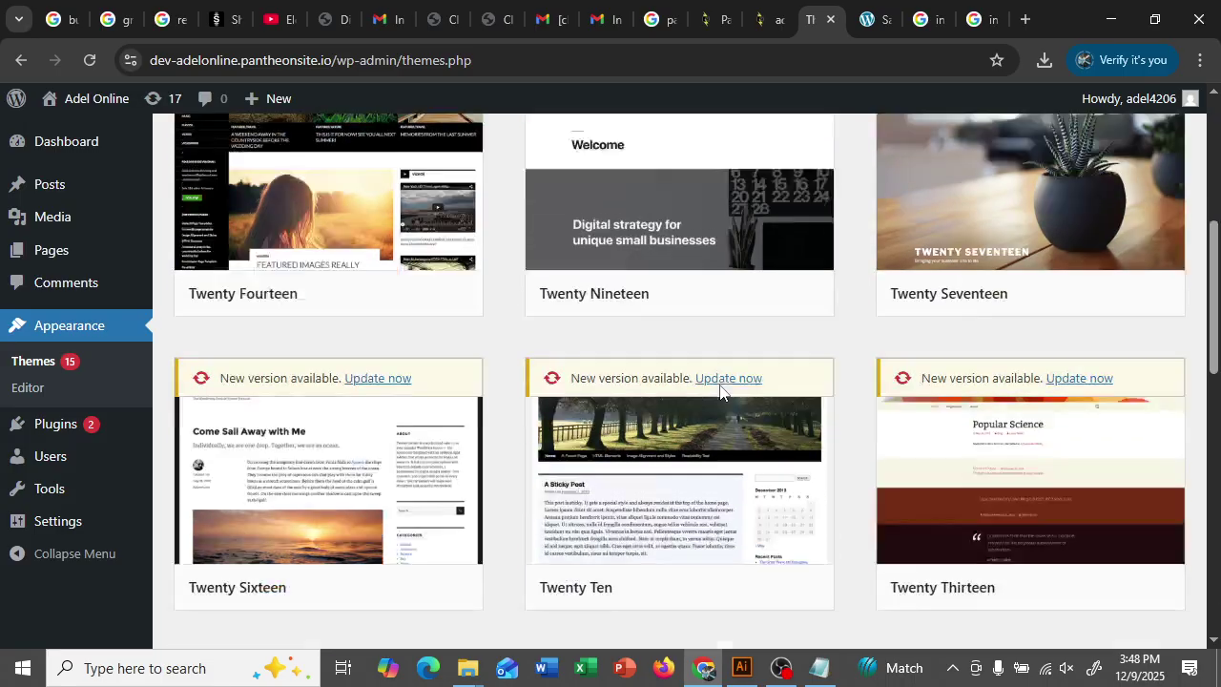
scroll(720, 399, "up", 12)
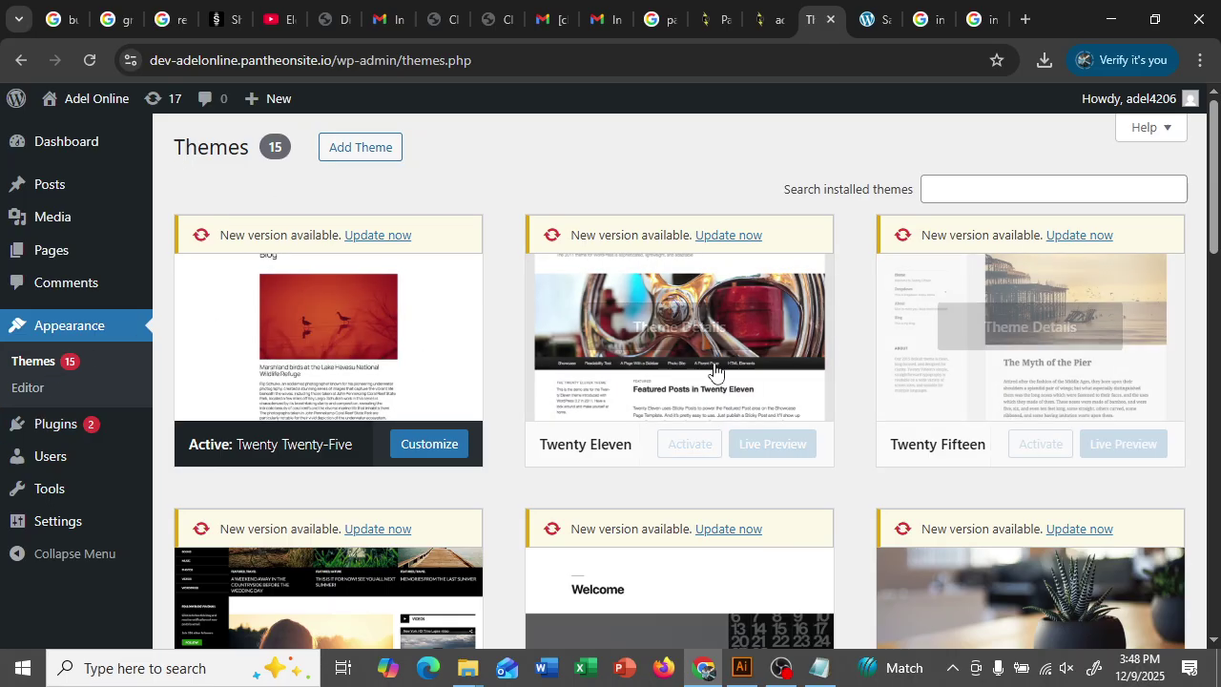
scroll(575, 396, "down", 2)
scroll(995, 458, "down", 3)
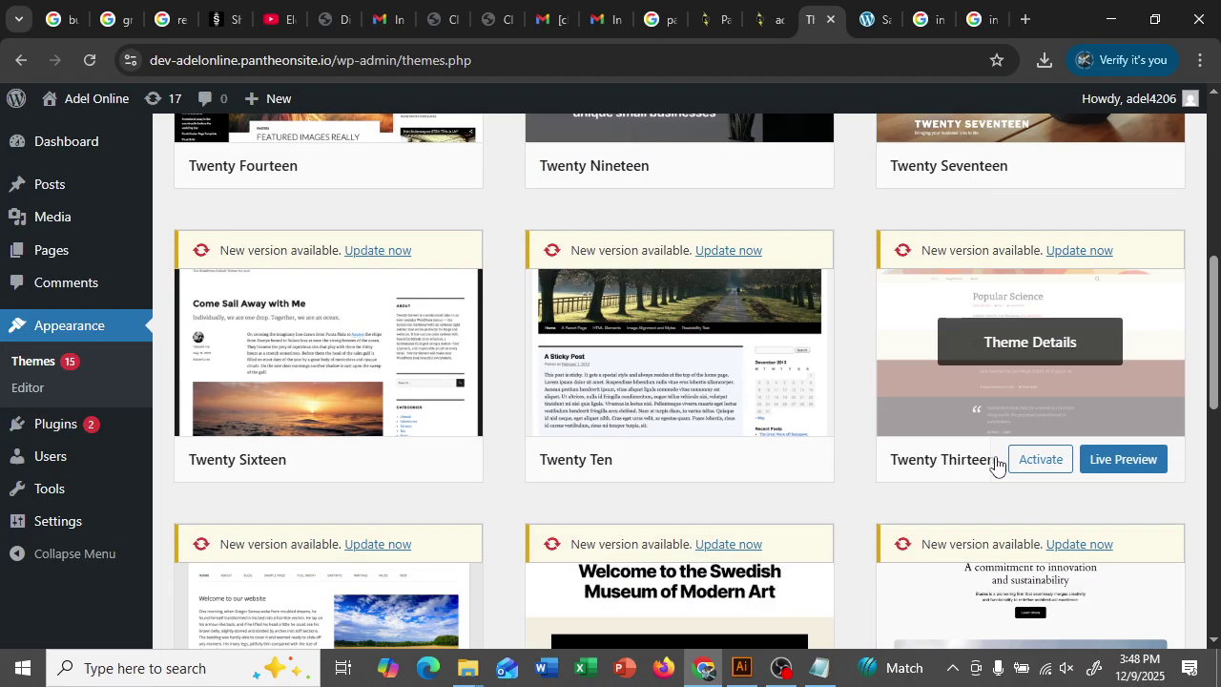
scroll(995, 468, "down", 5)
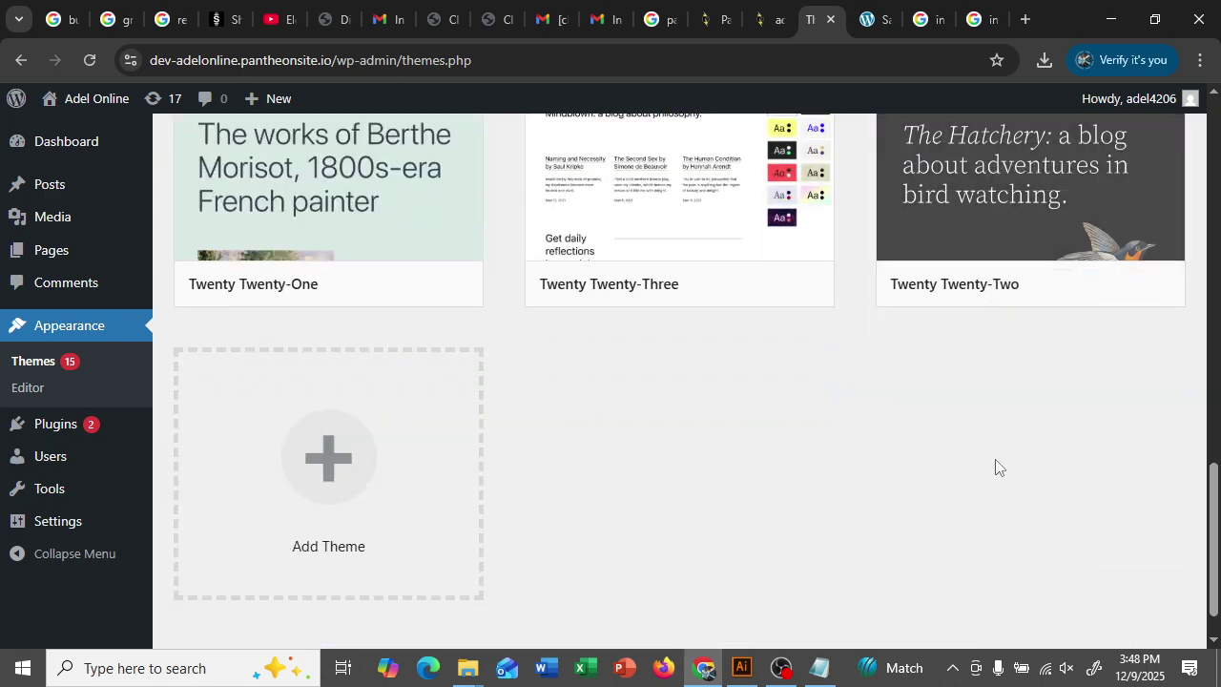
scroll(616, 443, "up", 3)
scroll(616, 443, "up", 10)
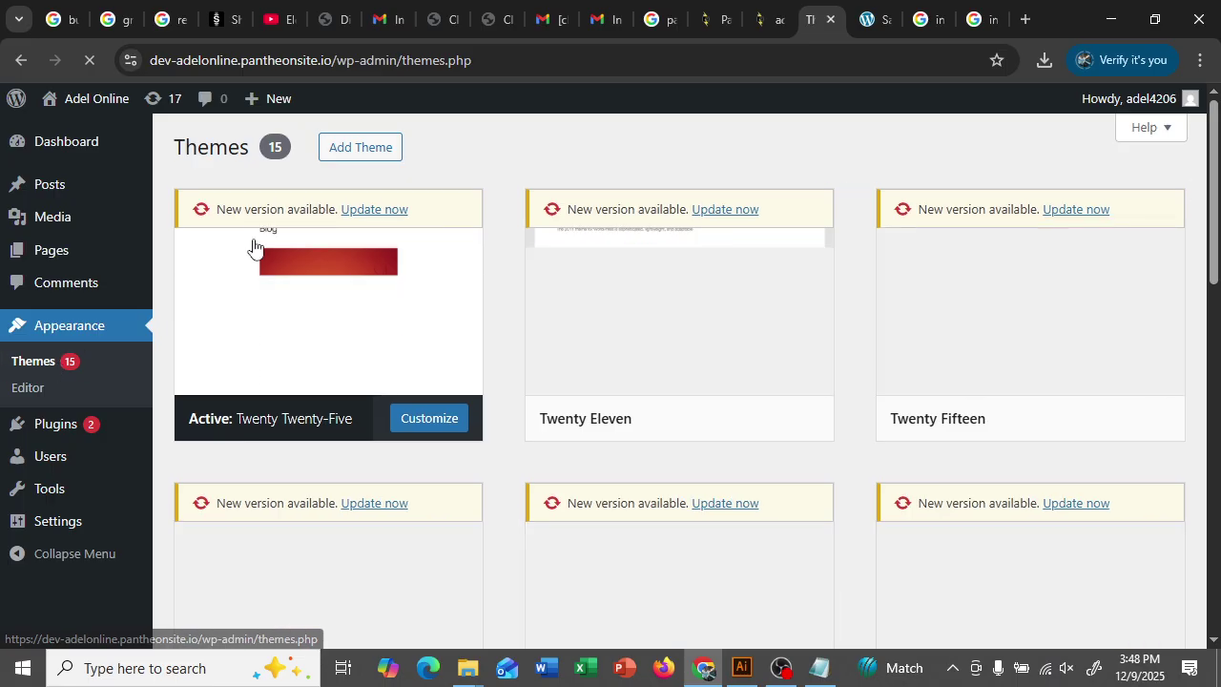
Step: Open Add Themes, scroll the Popular catalogue, then switch to Latest themes (14103 total)
left_click(354, 149)
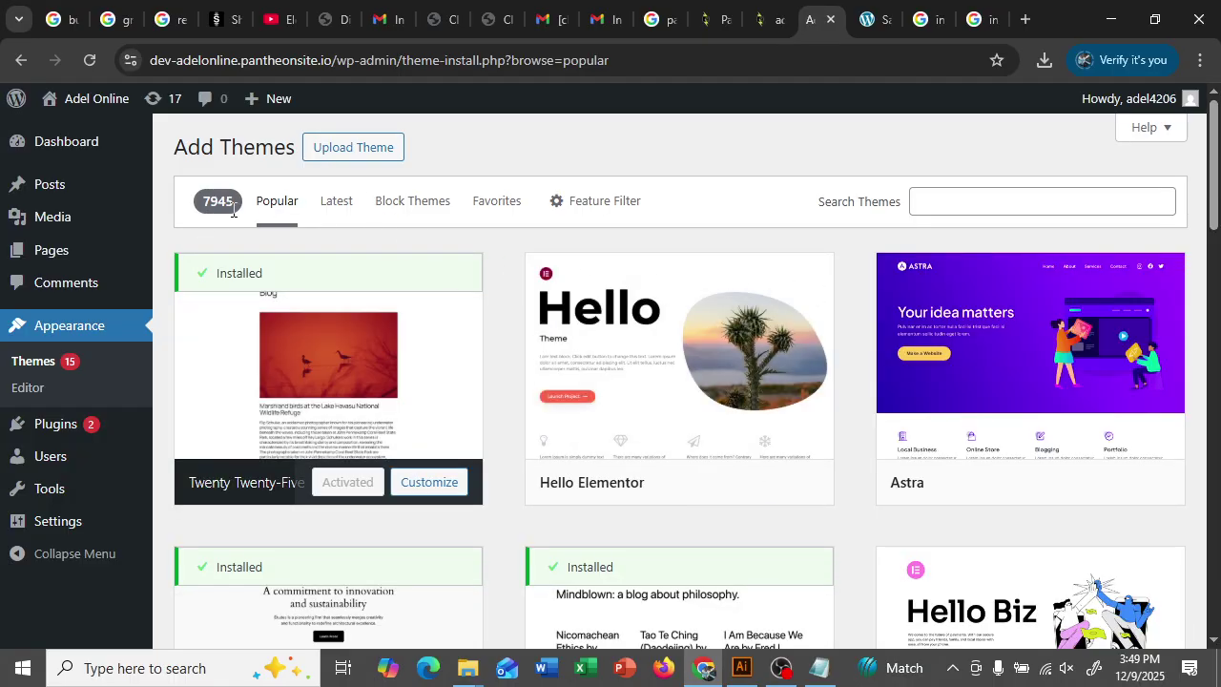
scroll(392, 244, "down", 3)
scroll(410, 268, "down", 13)
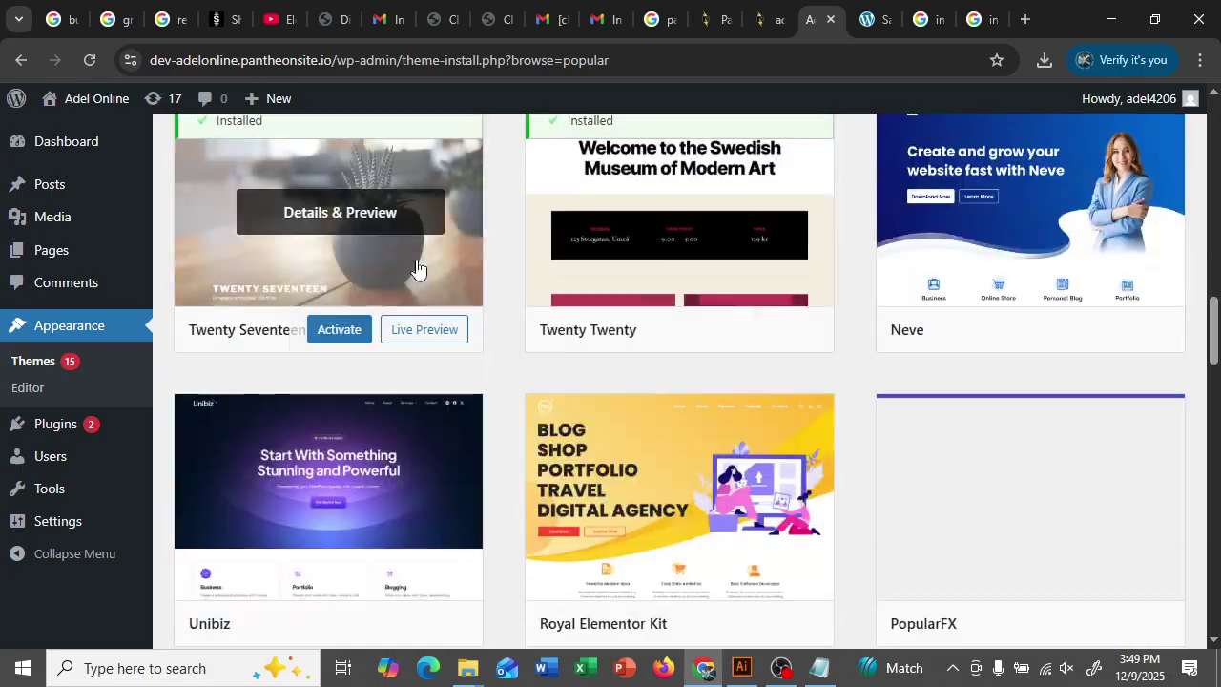
scroll(820, 402, "up", 6)
scroll(820, 403, "up", 9)
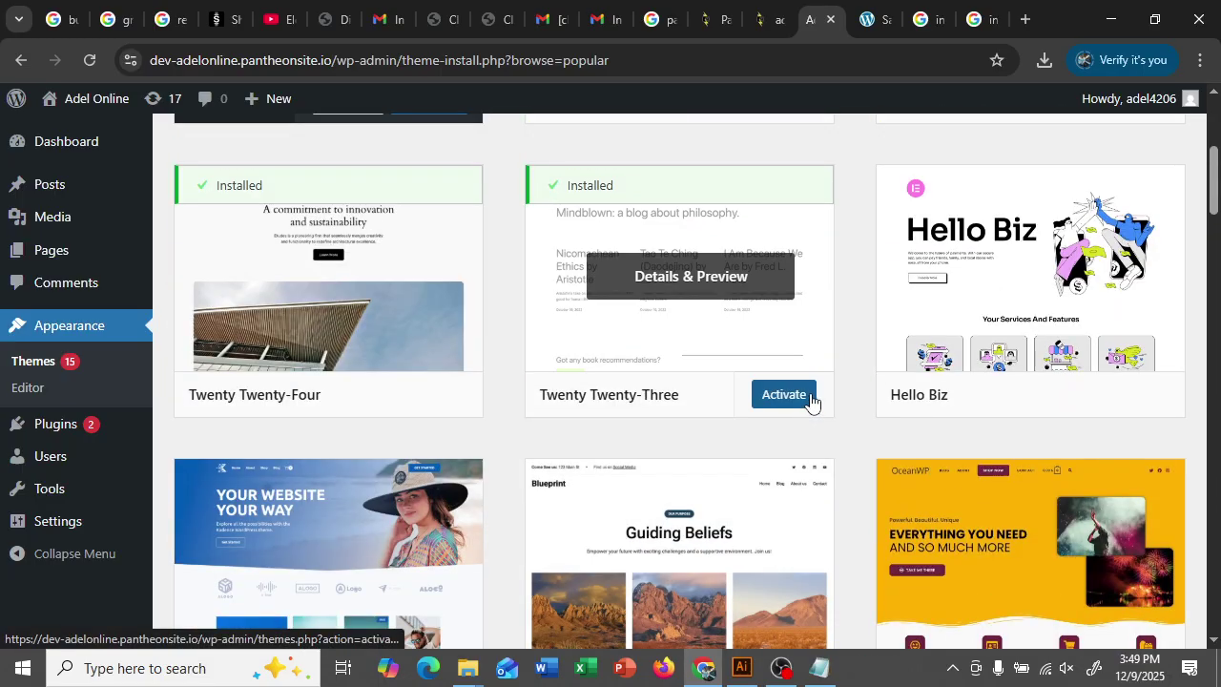
scroll(810, 401, "down", 2)
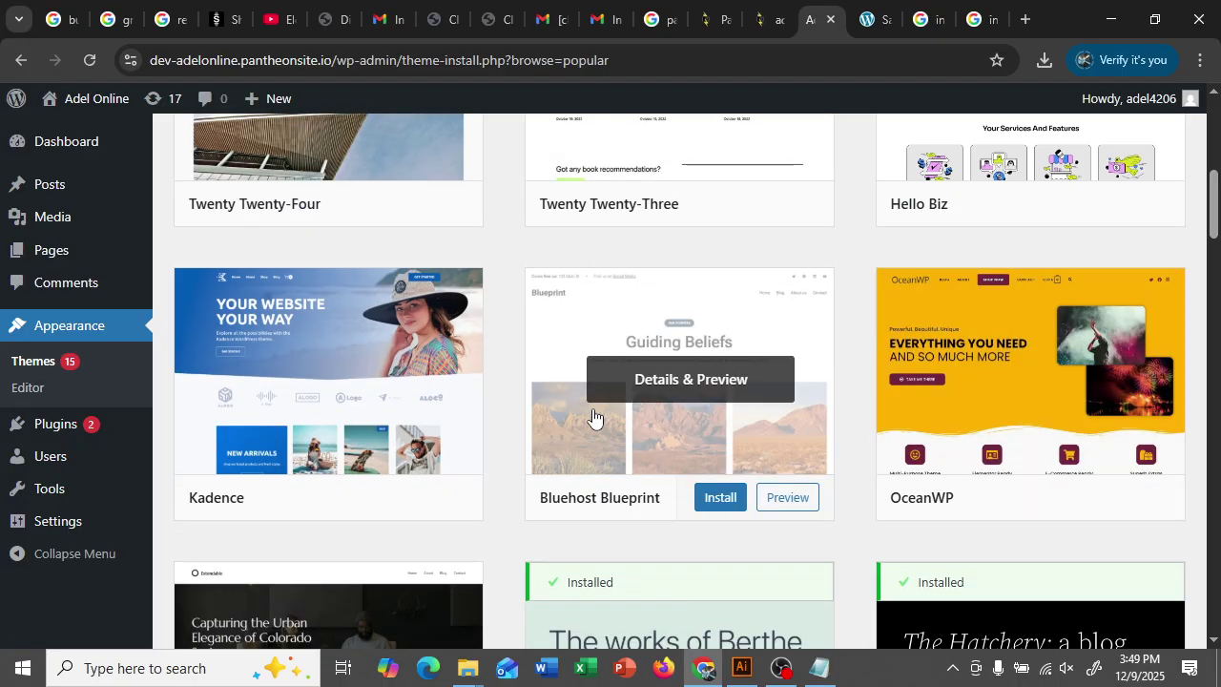
scroll(598, 410, "up", 6)
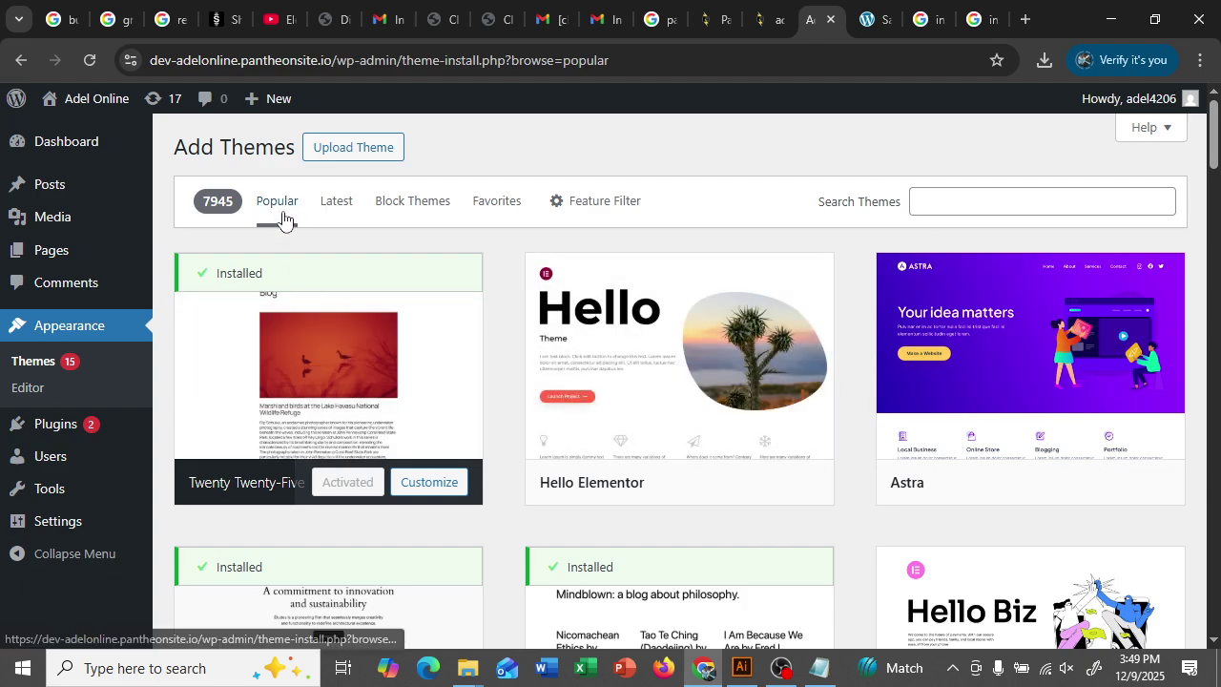
mouse_move(354, 332)
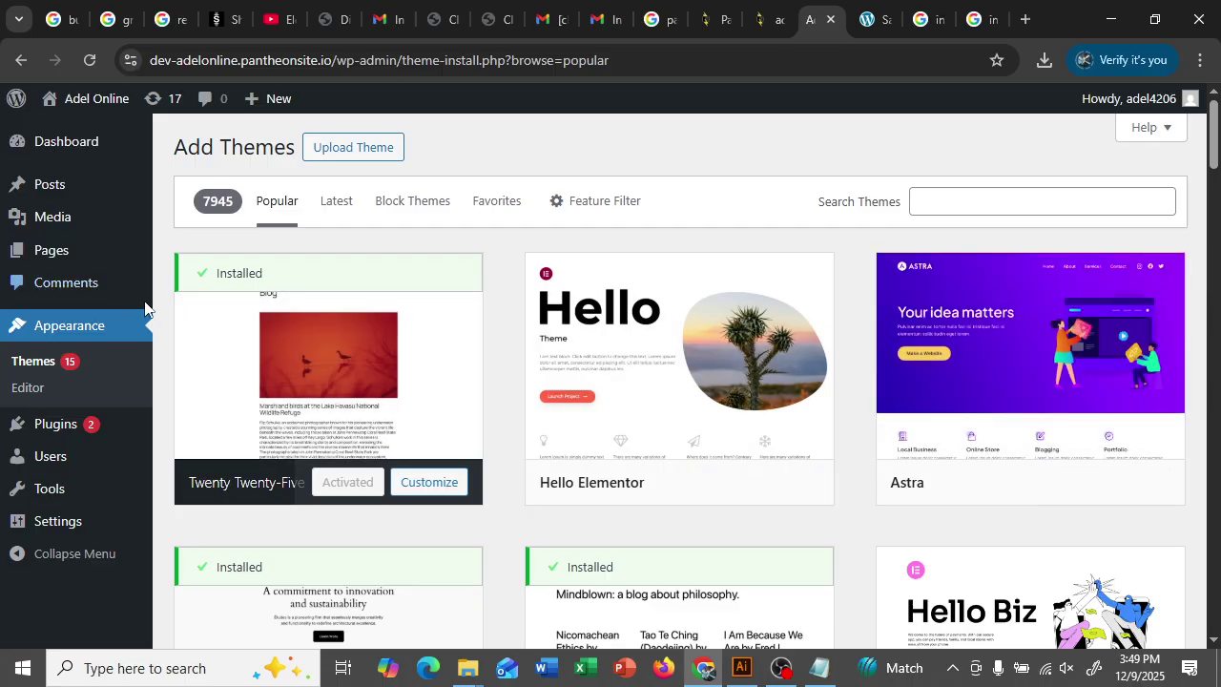
left_click(351, 203)
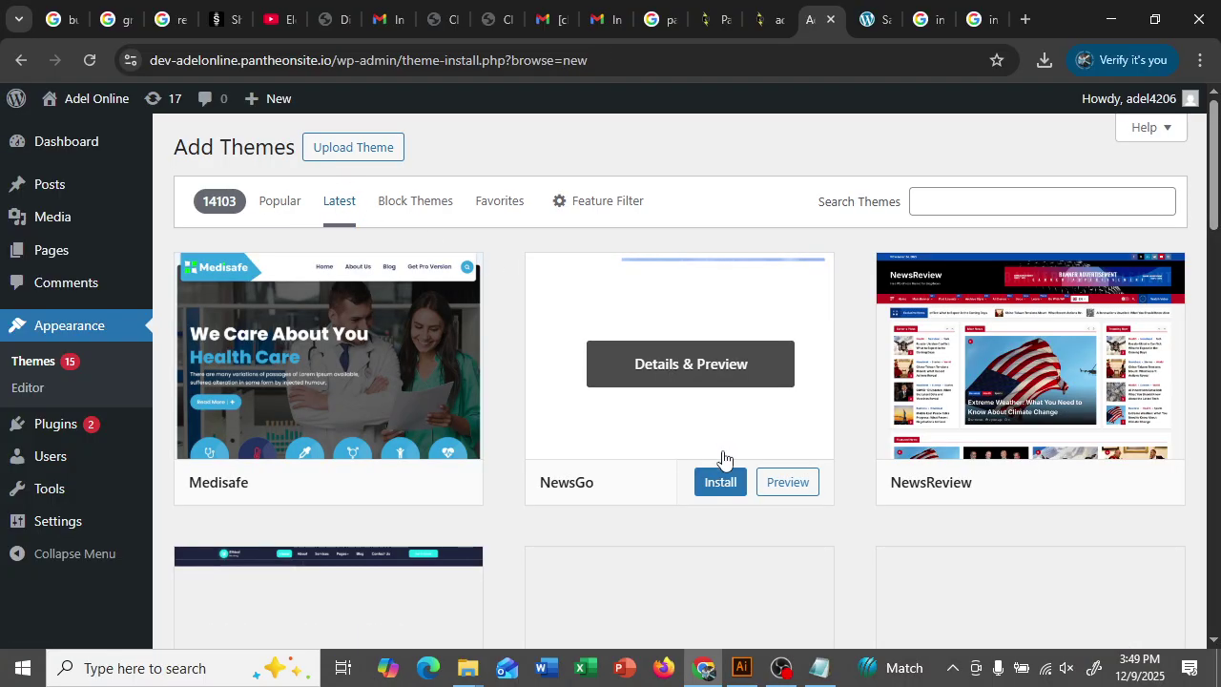
Step: Scroll through the Latest themes catalogue and back up
scroll(623, 419, "down", 9)
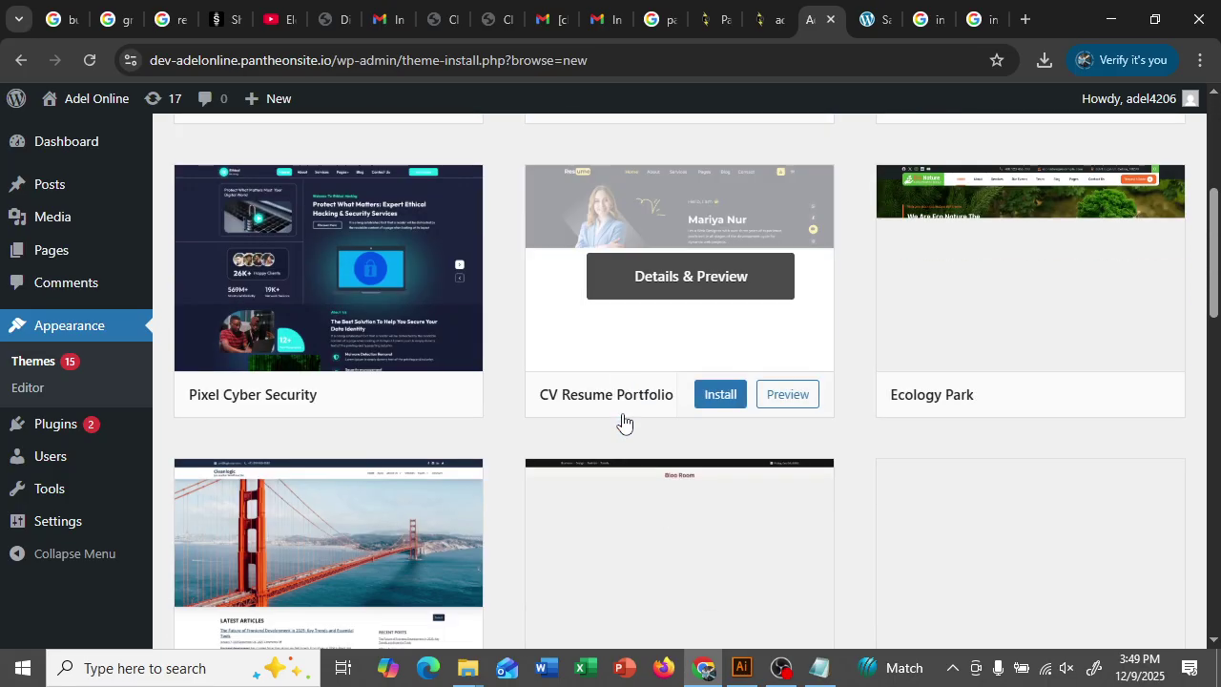
scroll(623, 414, "down", 5)
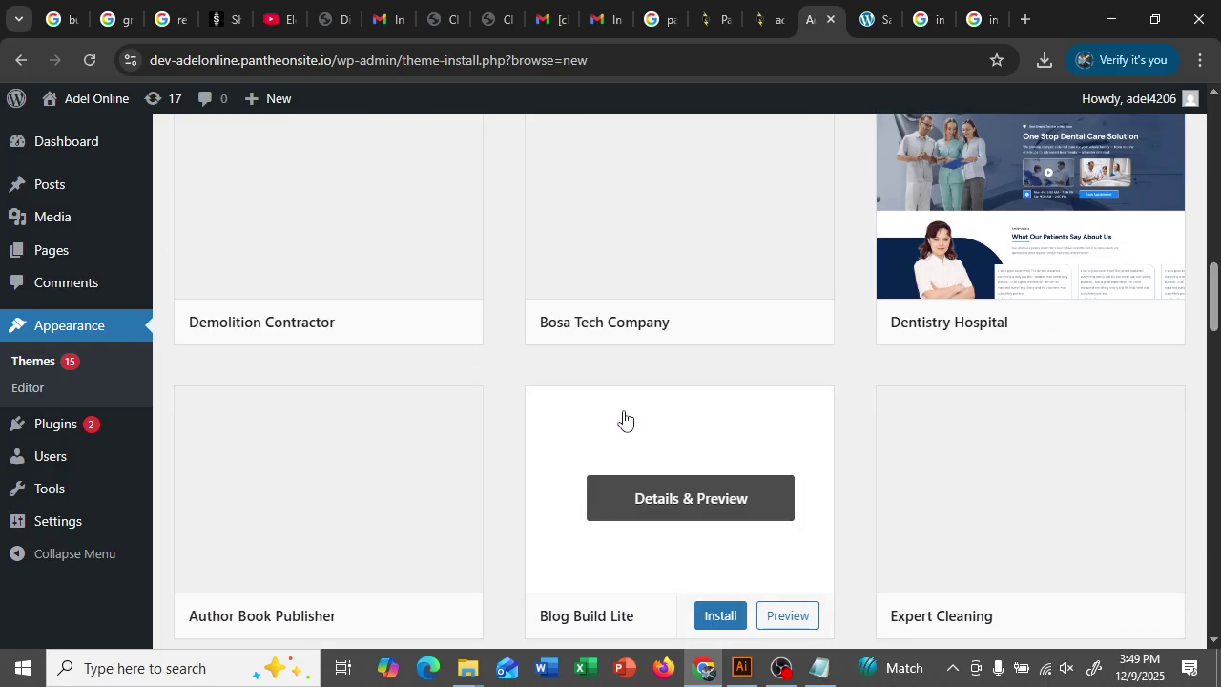
scroll(624, 420, "down", 3)
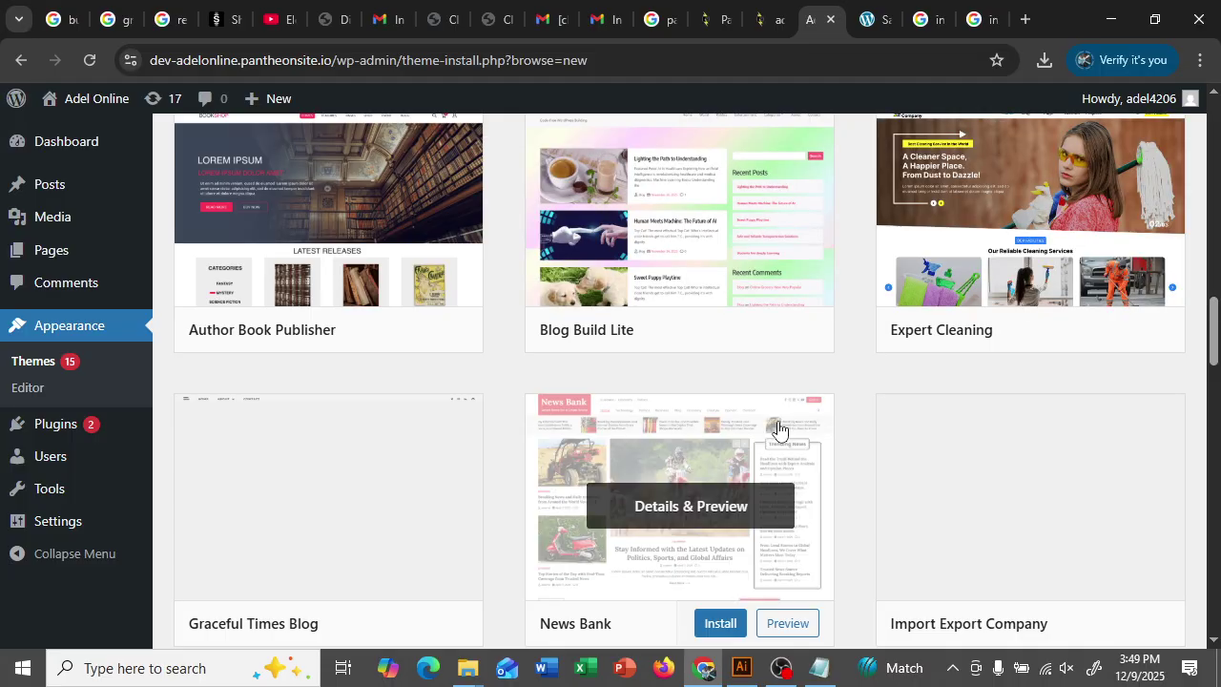
scroll(778, 427, "down", 15)
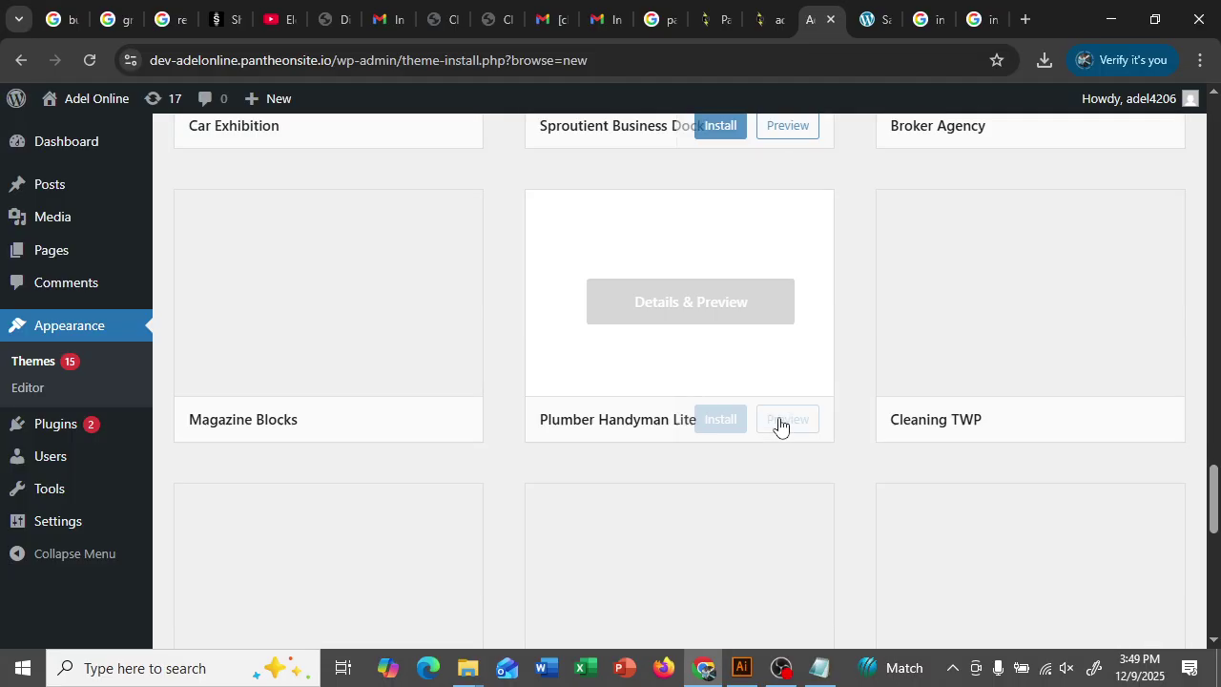
scroll(779, 424, "down", 3)
scroll(779, 424, "up", 20)
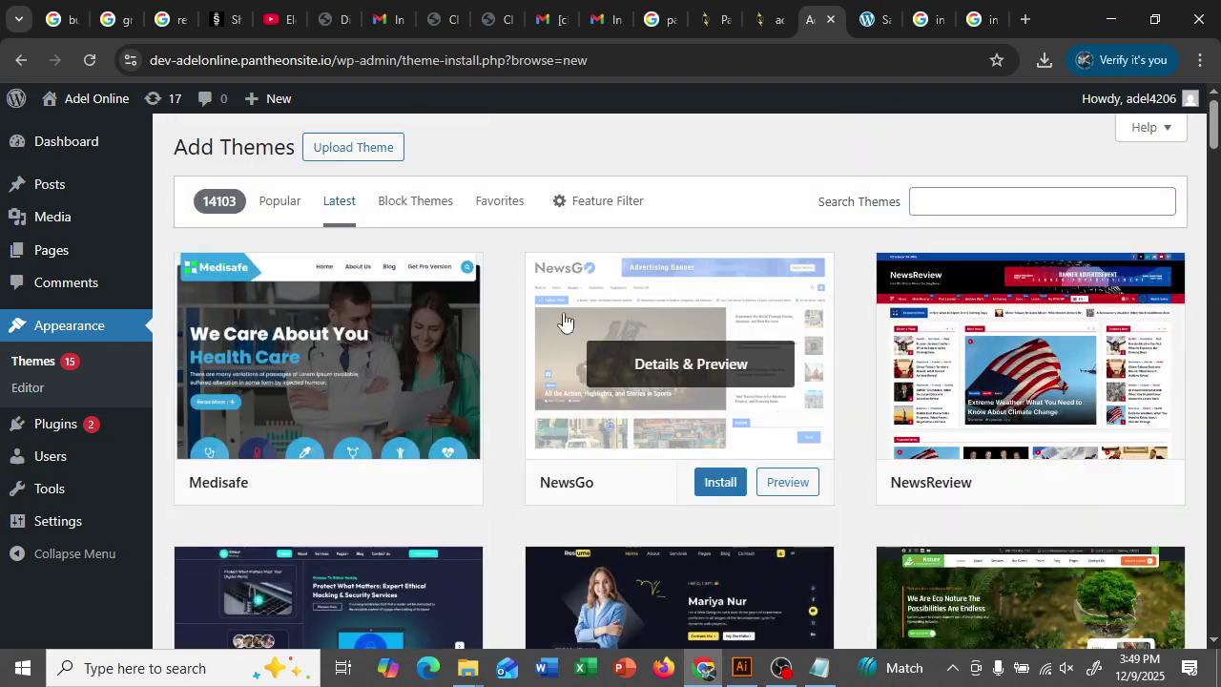
Step: Filter to Block Themes and scroll past Pixel Cyber Security, Ecology Park and Rest House
left_click(435, 210)
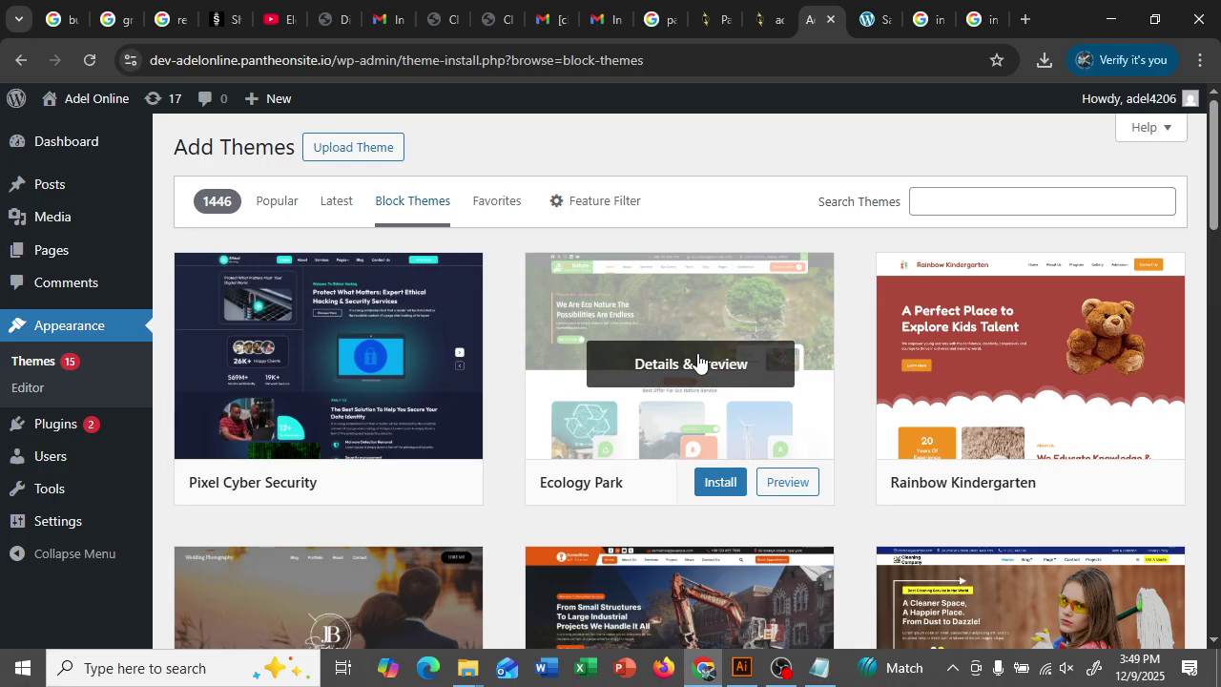
scroll(697, 360, "down", 1)
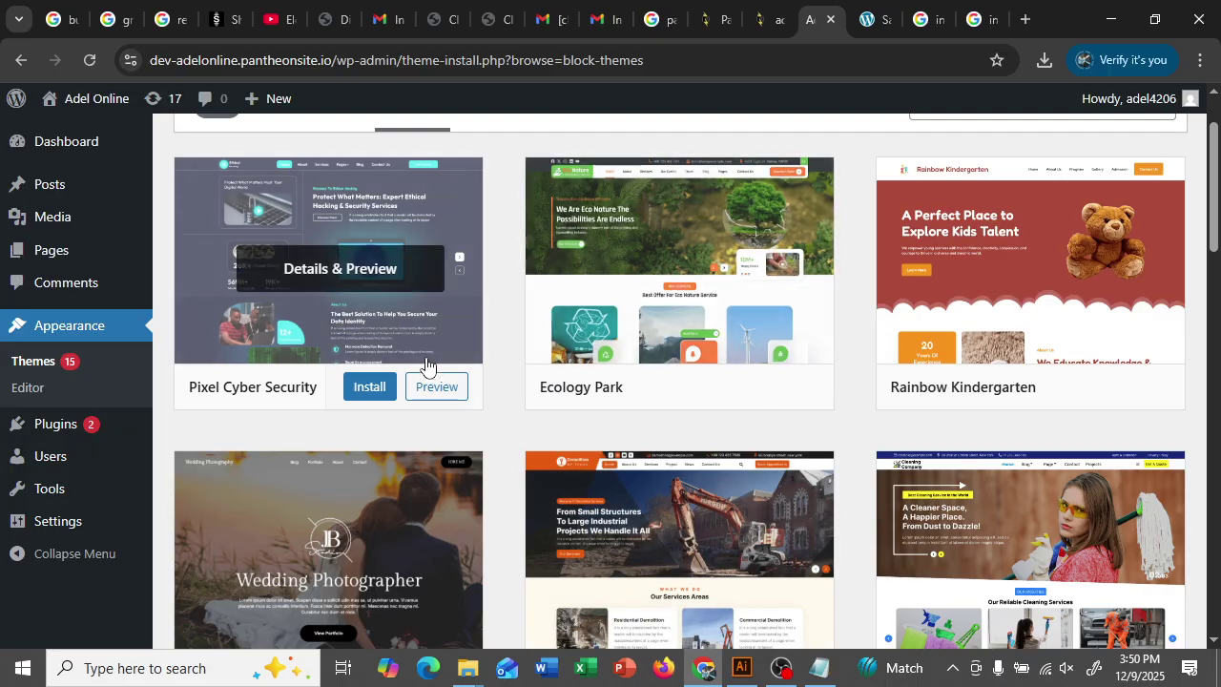
scroll(661, 253, "down", 1)
scroll(663, 250, "down", 11)
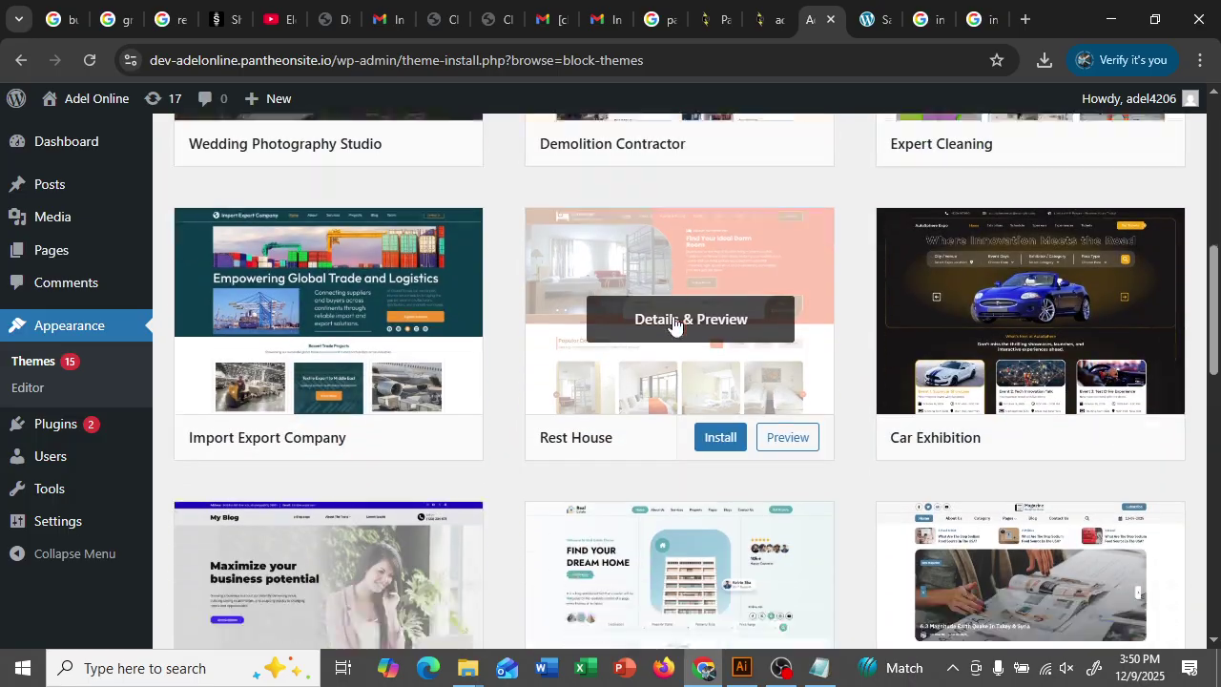
scroll(677, 344, "up", 10)
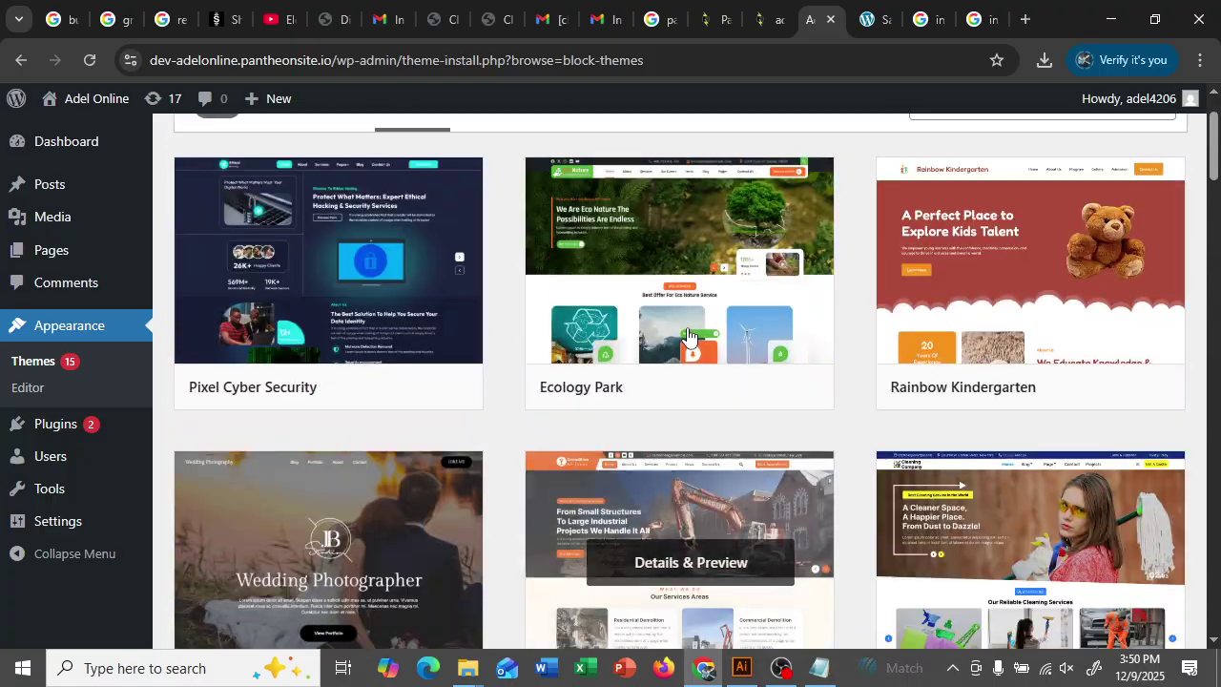
Step: Glance at Favorites, then search themes for 'food & ds', returning 842 results led by Seafood Shop
left_click(512, 204)
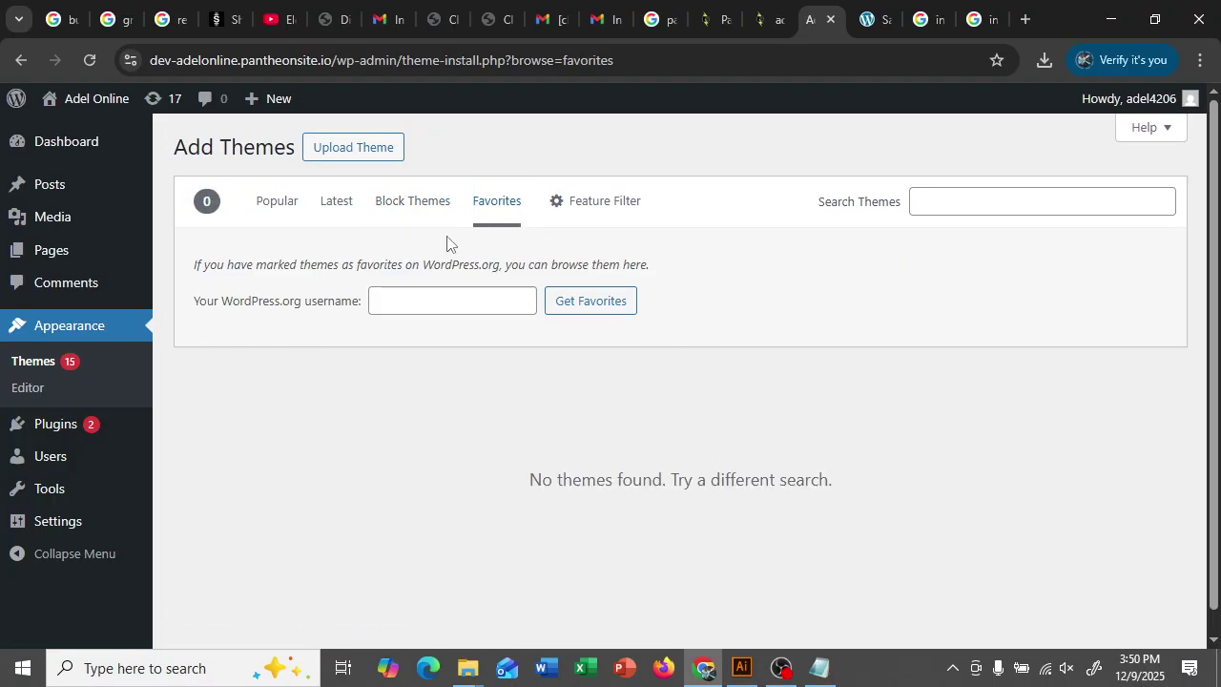
left_click(473, 295)
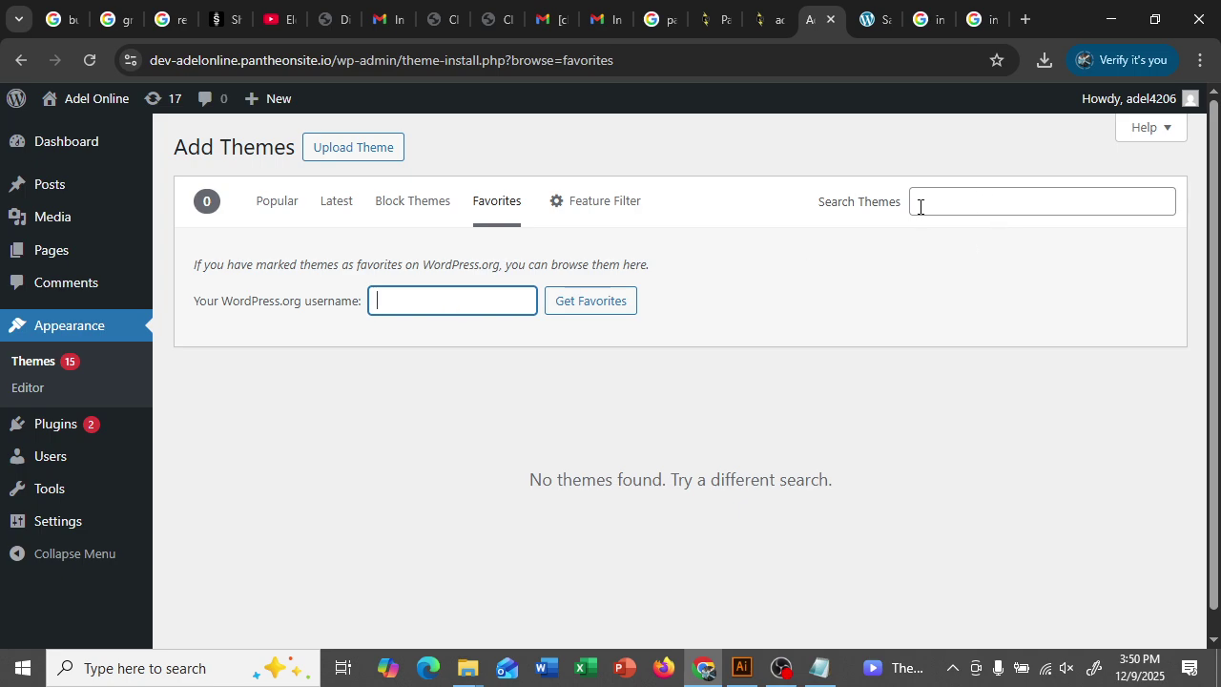
left_click(992, 200)
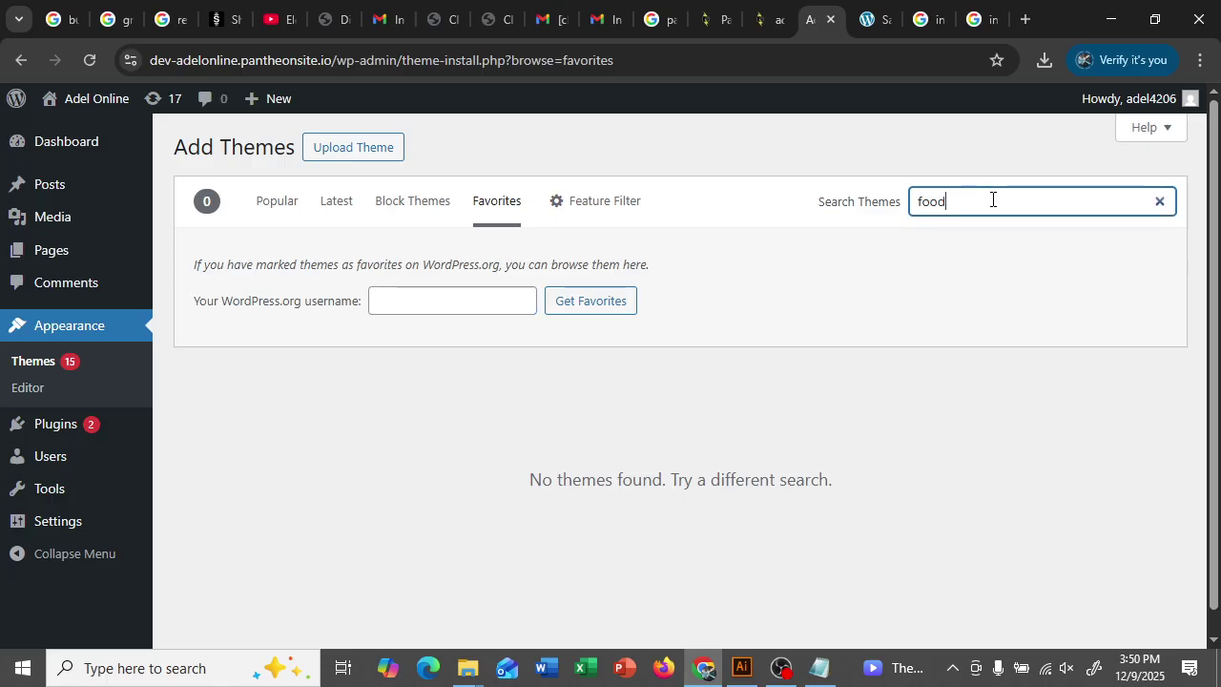
type("food & ds")
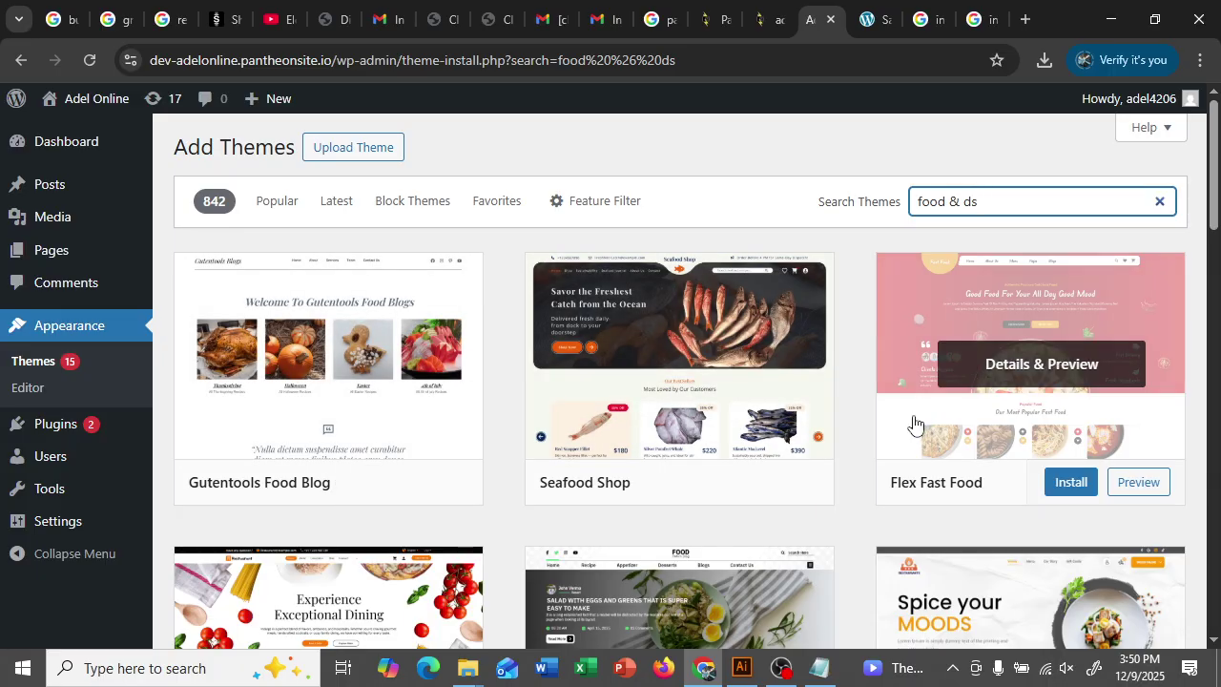
scroll(913, 420, "down", 4)
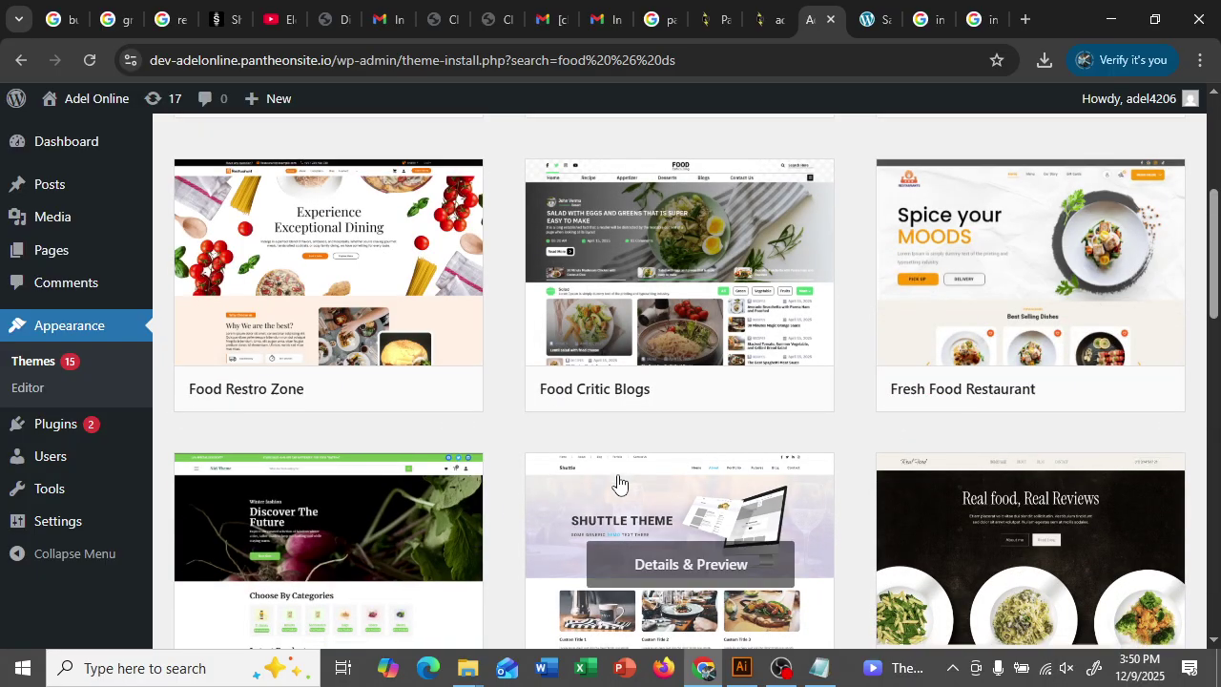
scroll(618, 483, "up", 4)
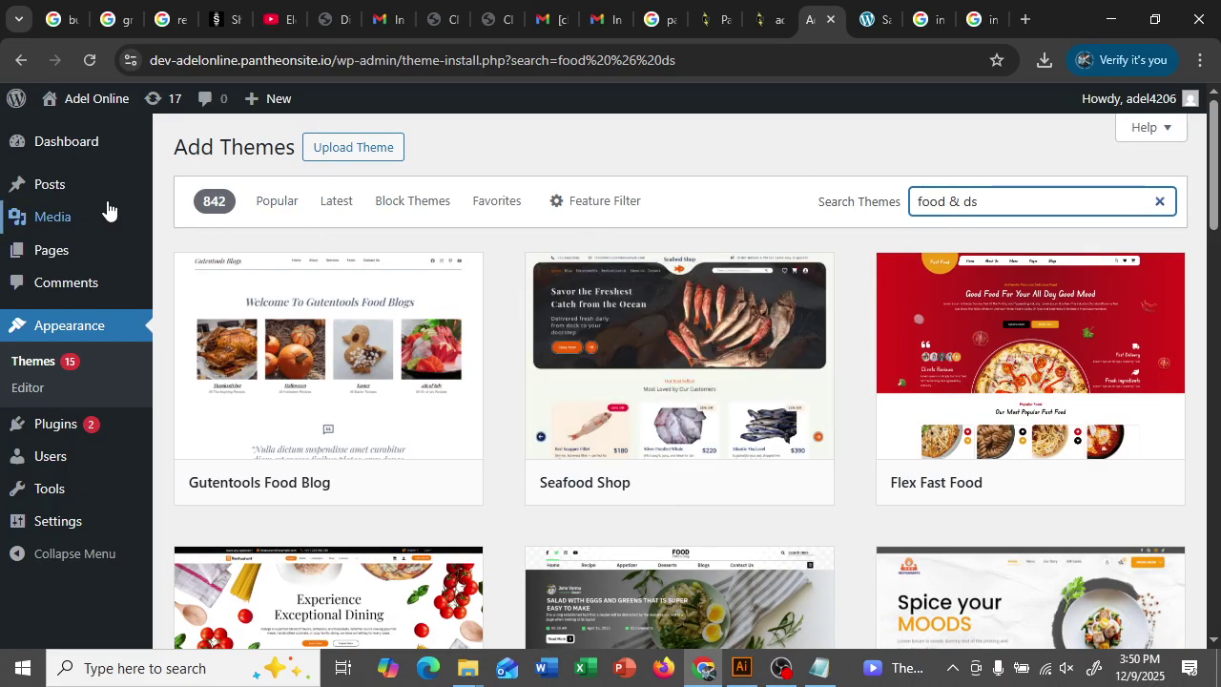
Step: Scroll through the installed themes, then reopen Add Themes on Popular themes (7945 total)
left_click(75, 324)
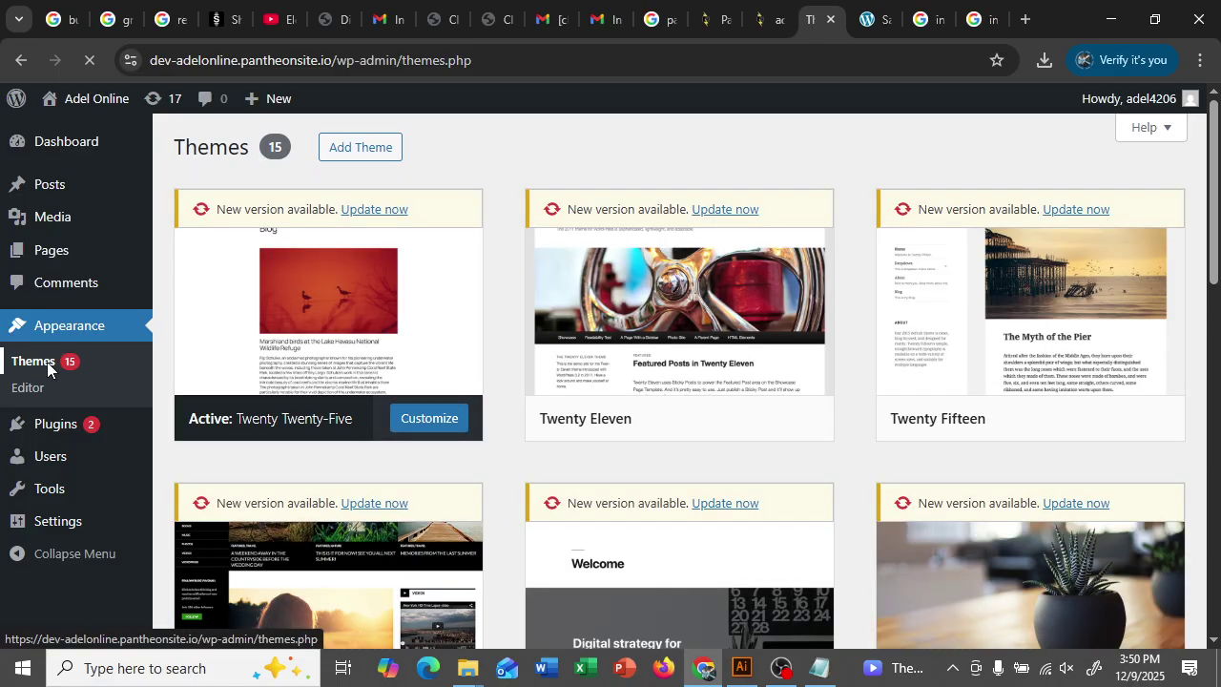
left_click(47, 362)
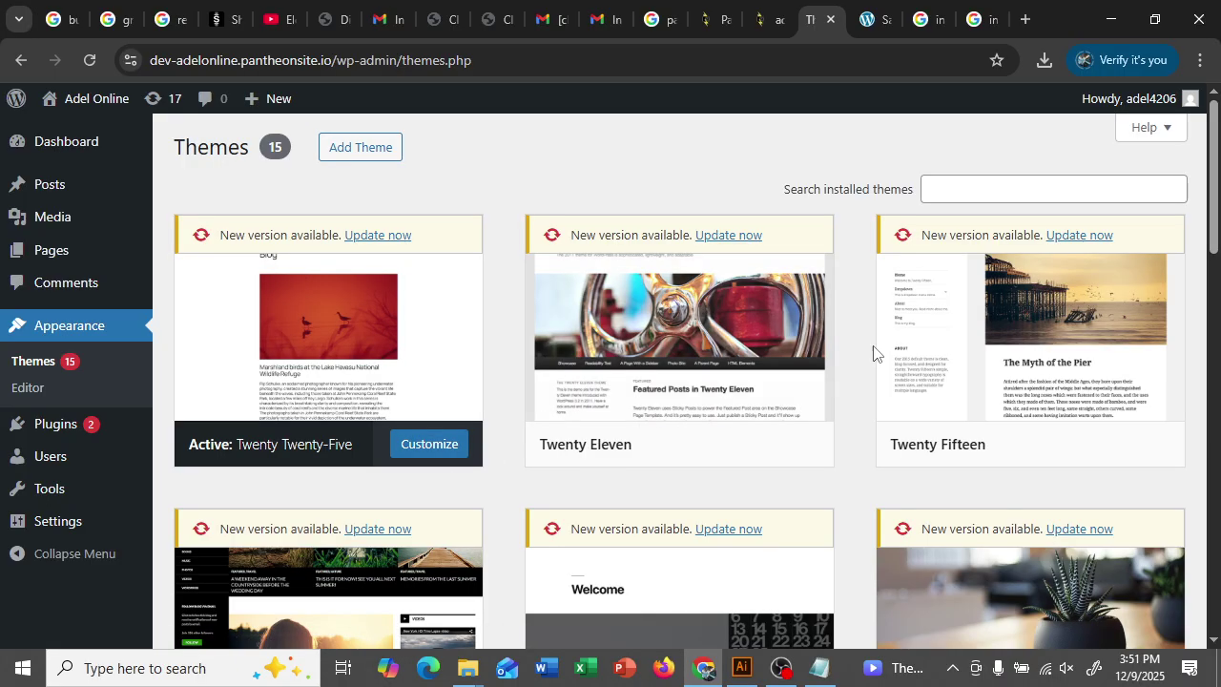
scroll(877, 367, "down", 7)
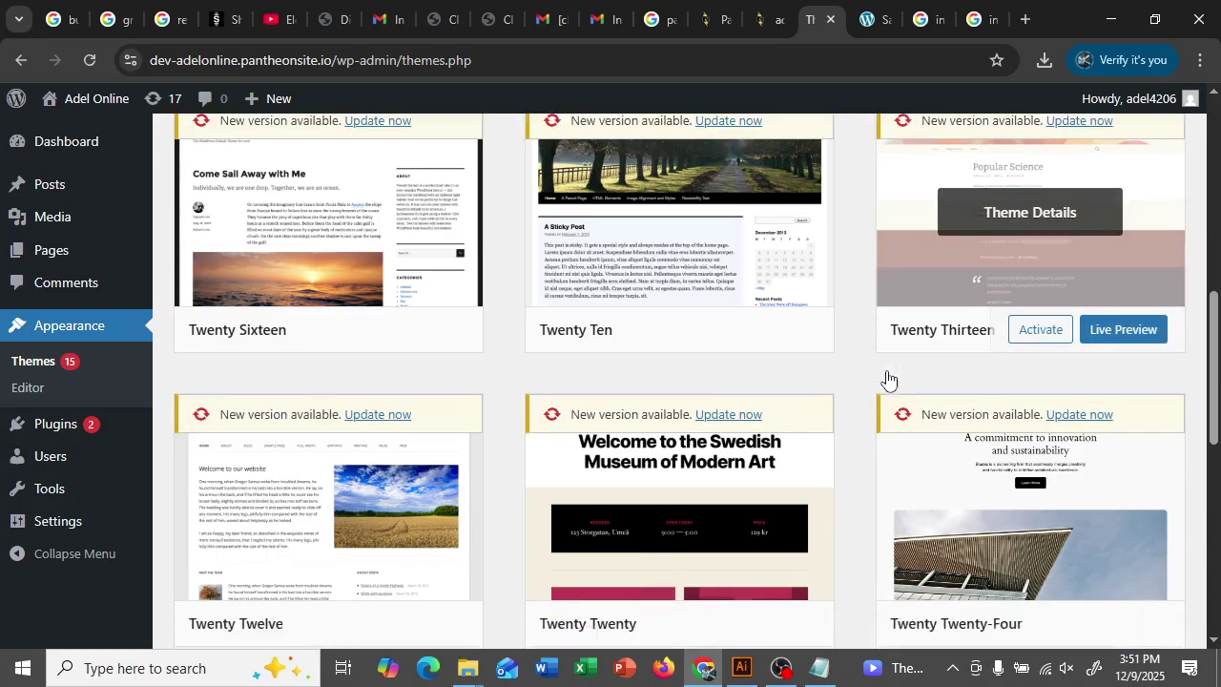
scroll(887, 381, "down", 5)
scroll(736, 334, "up", 10)
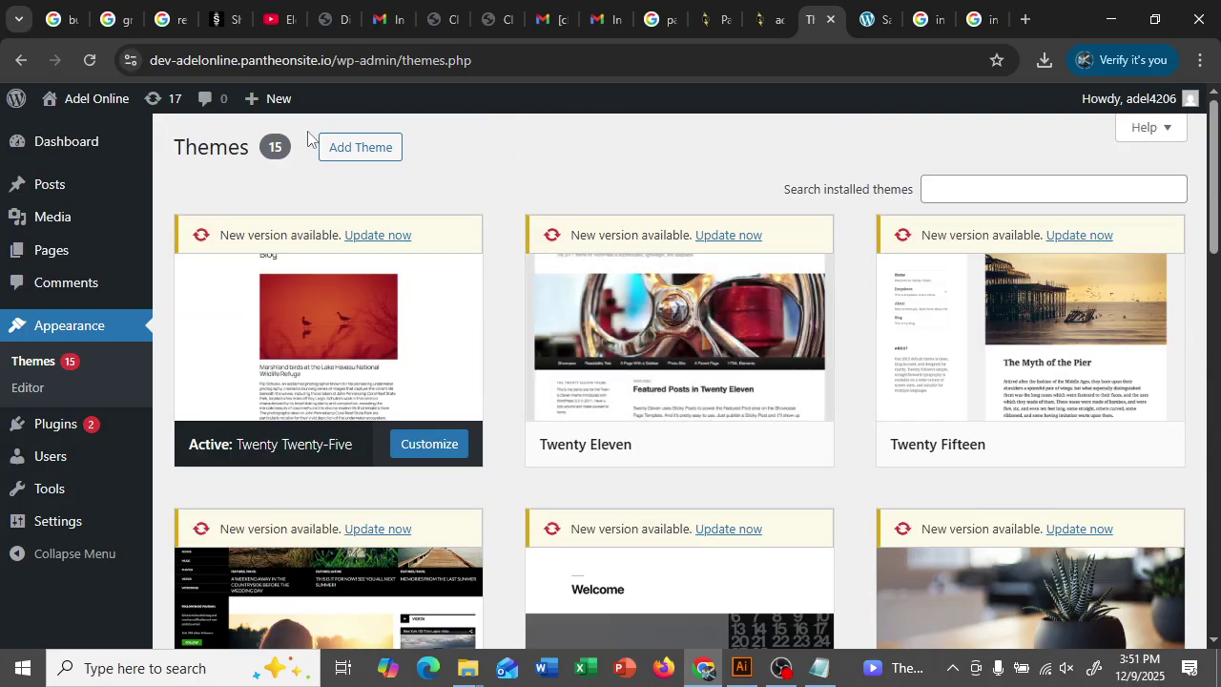
left_click(361, 151)
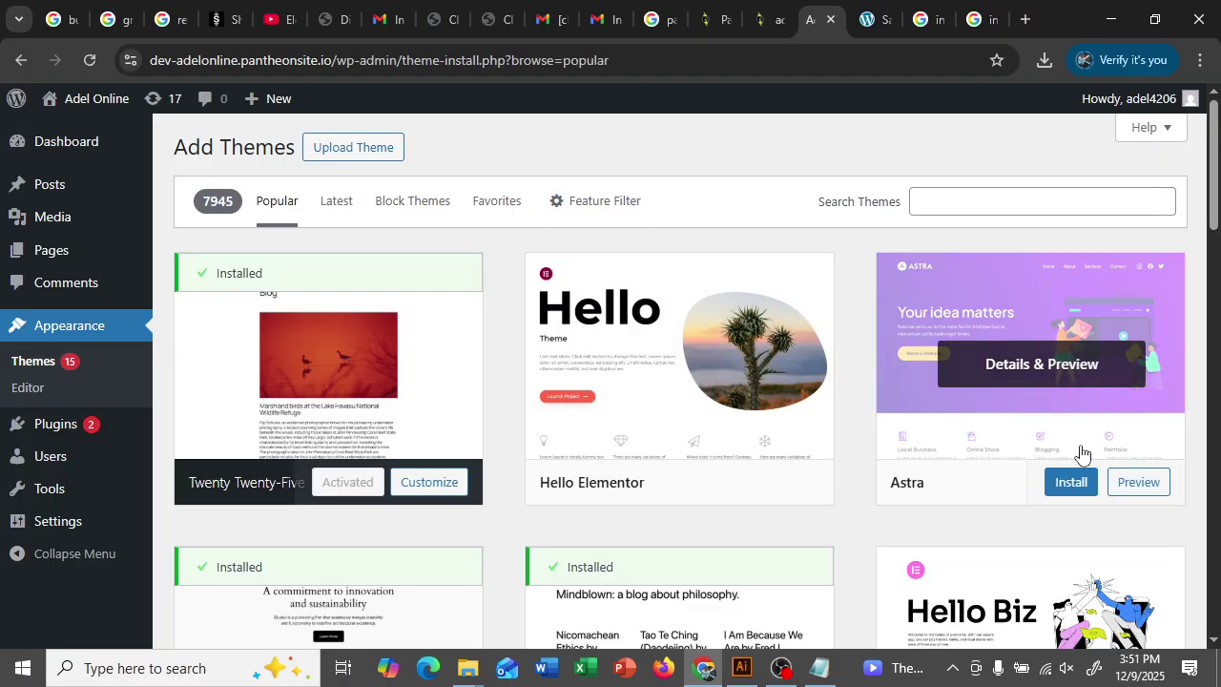
Step: Install the Astra theme, reload the live Sample Page and home page, then return to Add Themes
left_click(1082, 483)
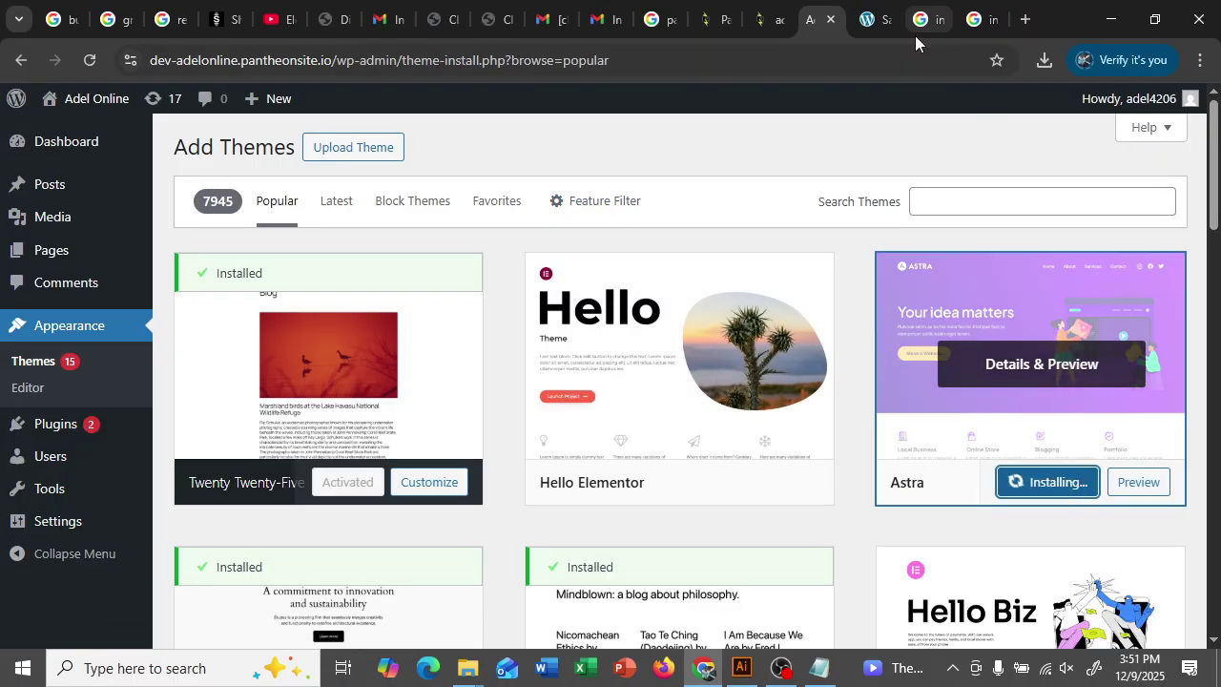
left_click(883, 19)
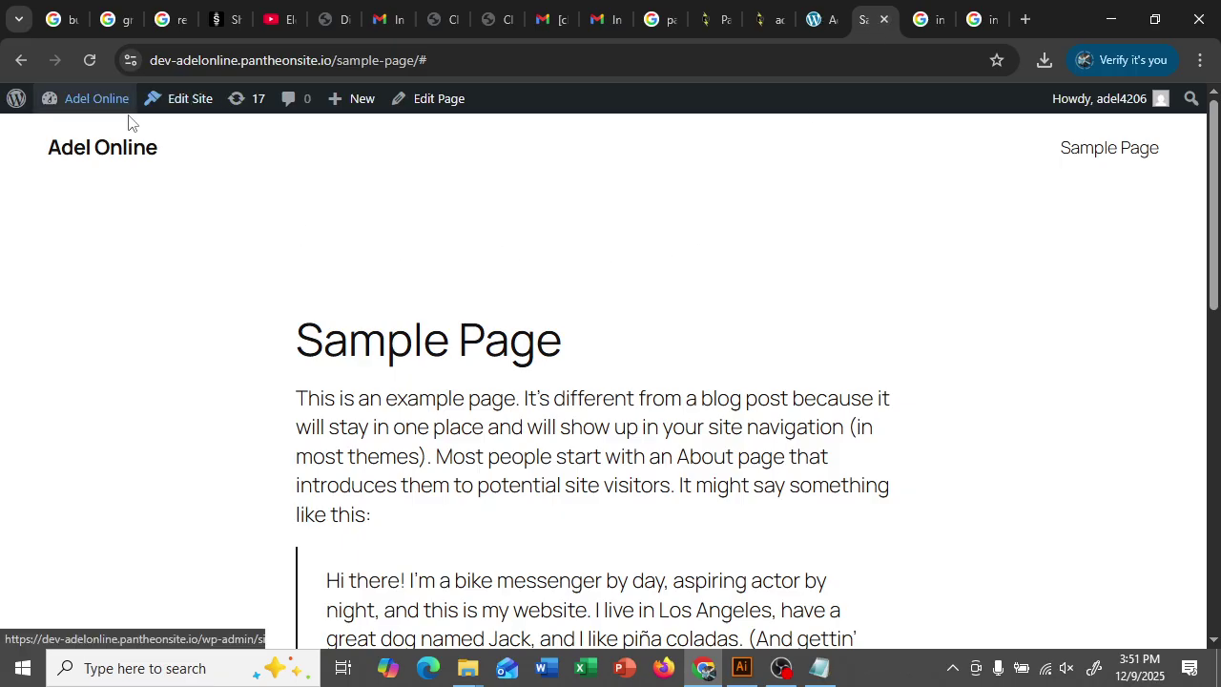
left_click(88, 59)
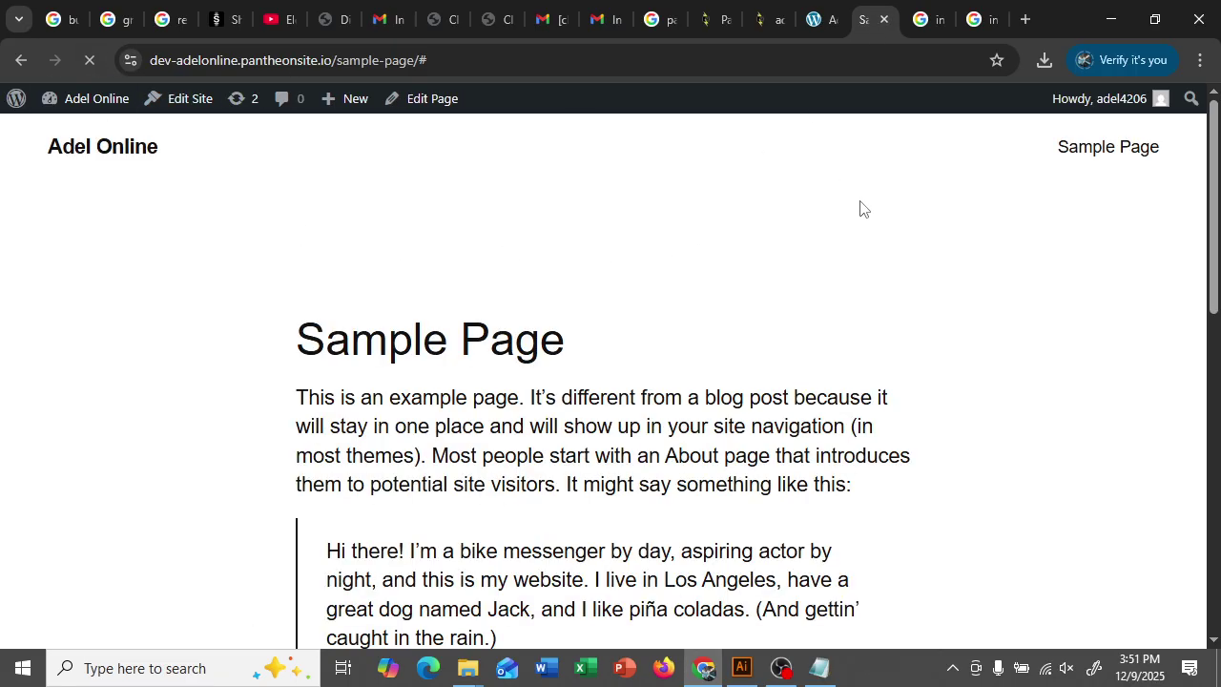
left_click(1126, 155)
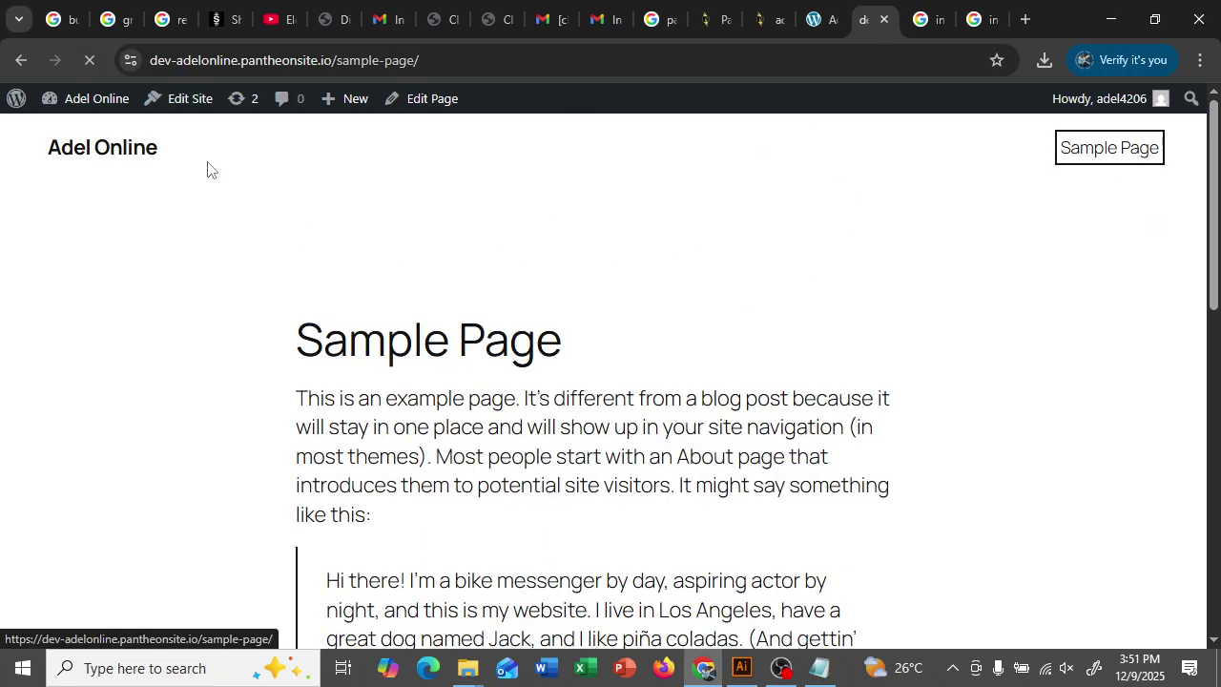
scroll(586, 372, "down", 10)
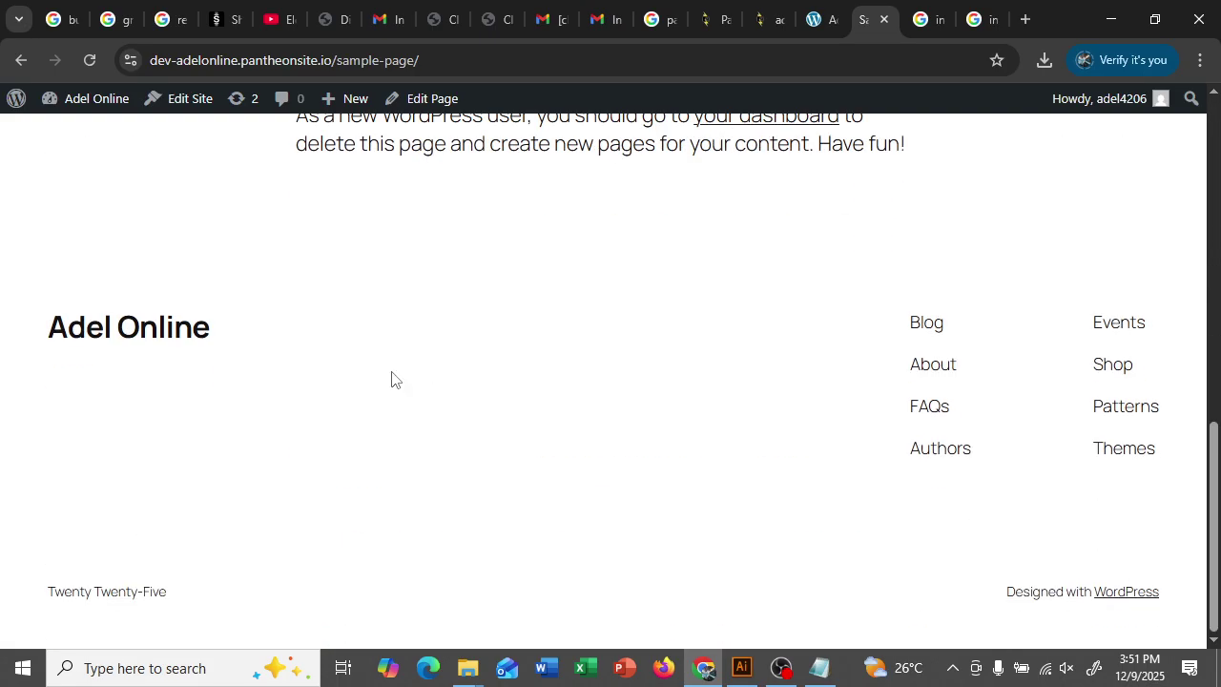
left_click(54, 334)
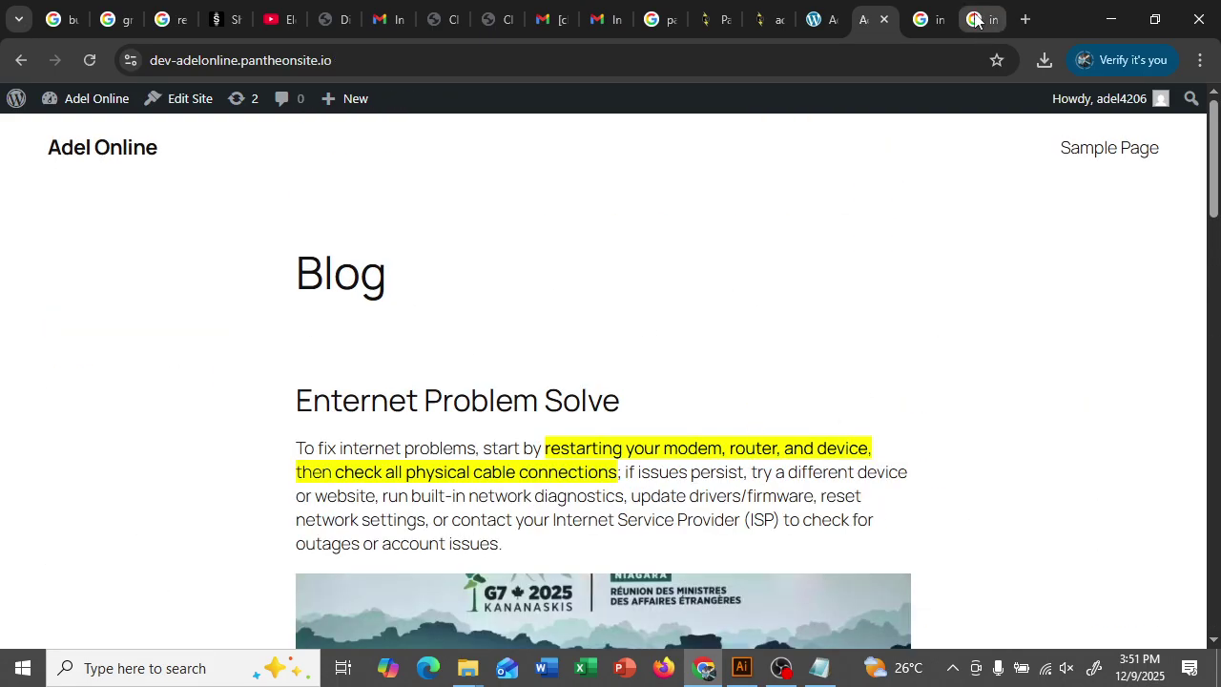
left_click(819, 21)
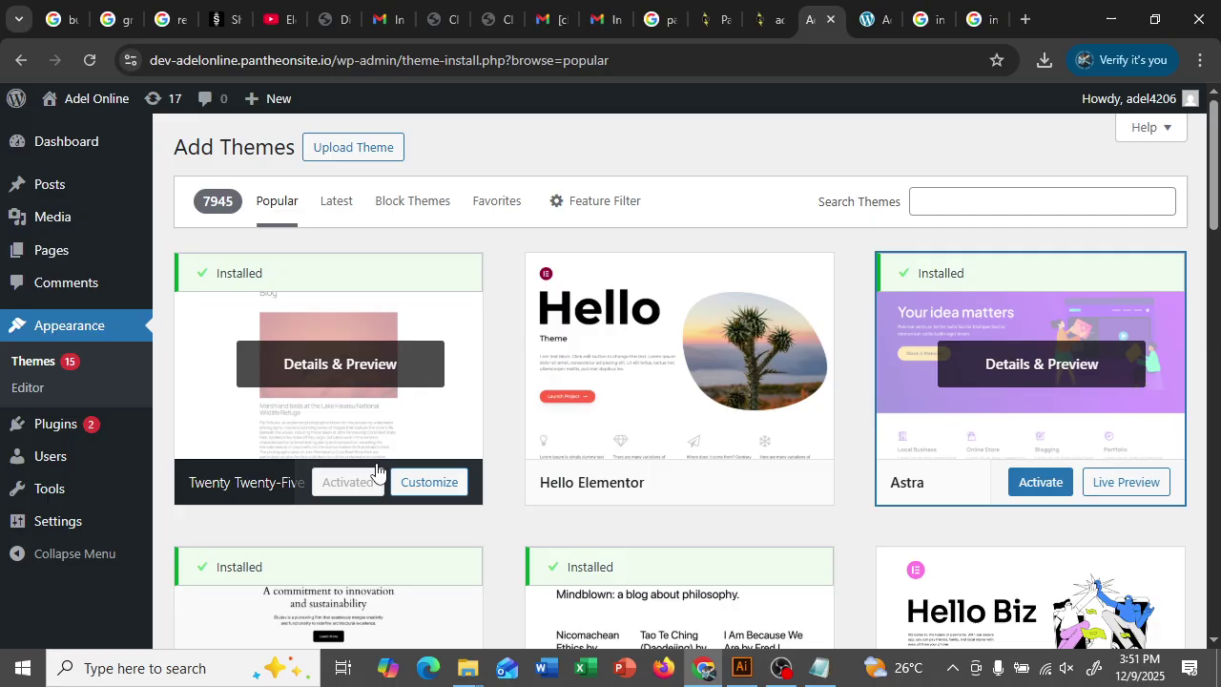
Step: Activate Astra and reload the Adel Online front page to see the posts as Astra cards
left_click(1030, 493)
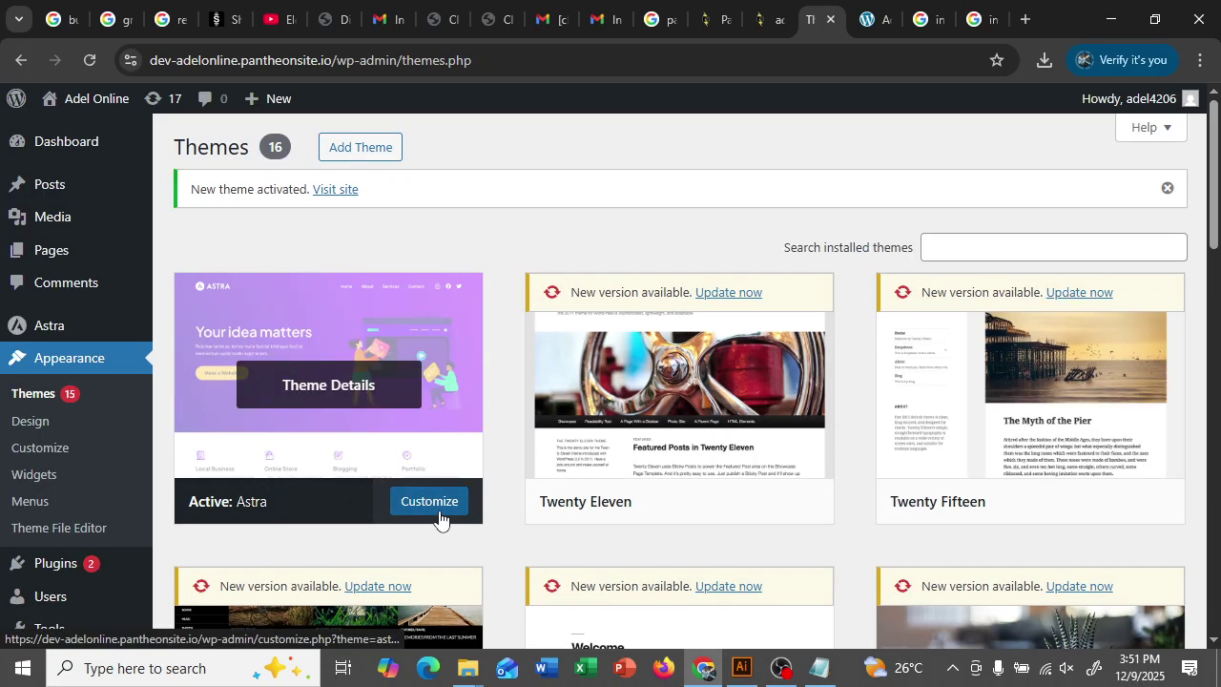
left_click(89, 60)
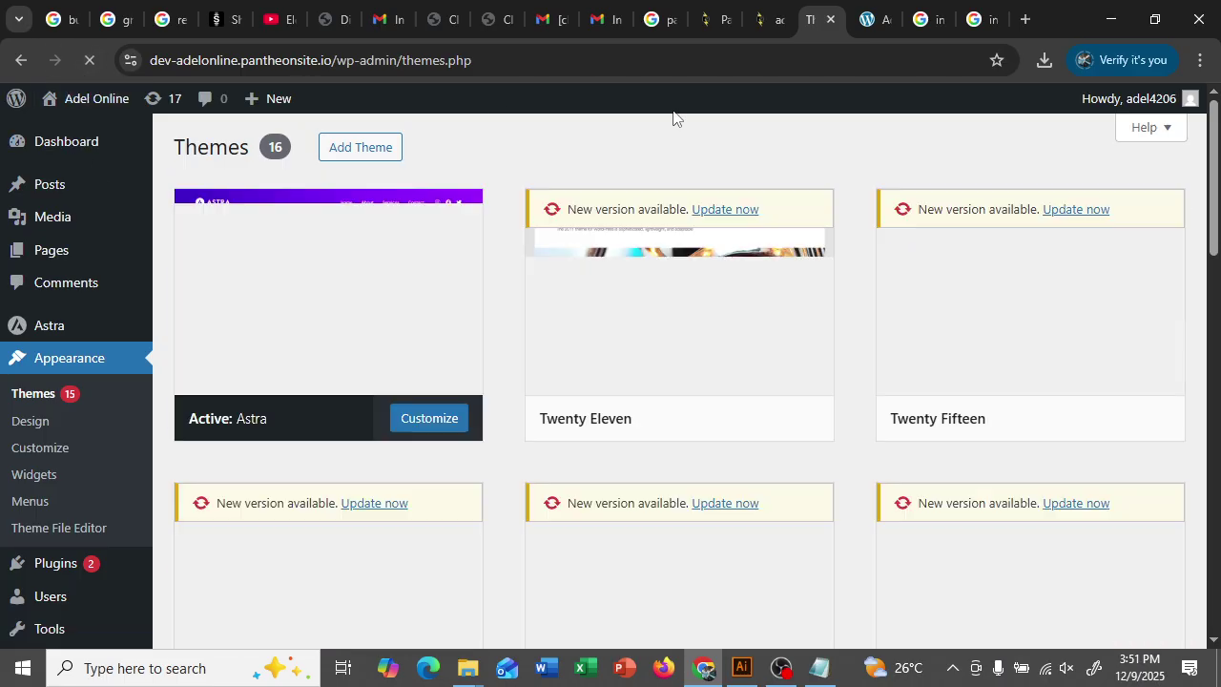
left_click(873, 19)
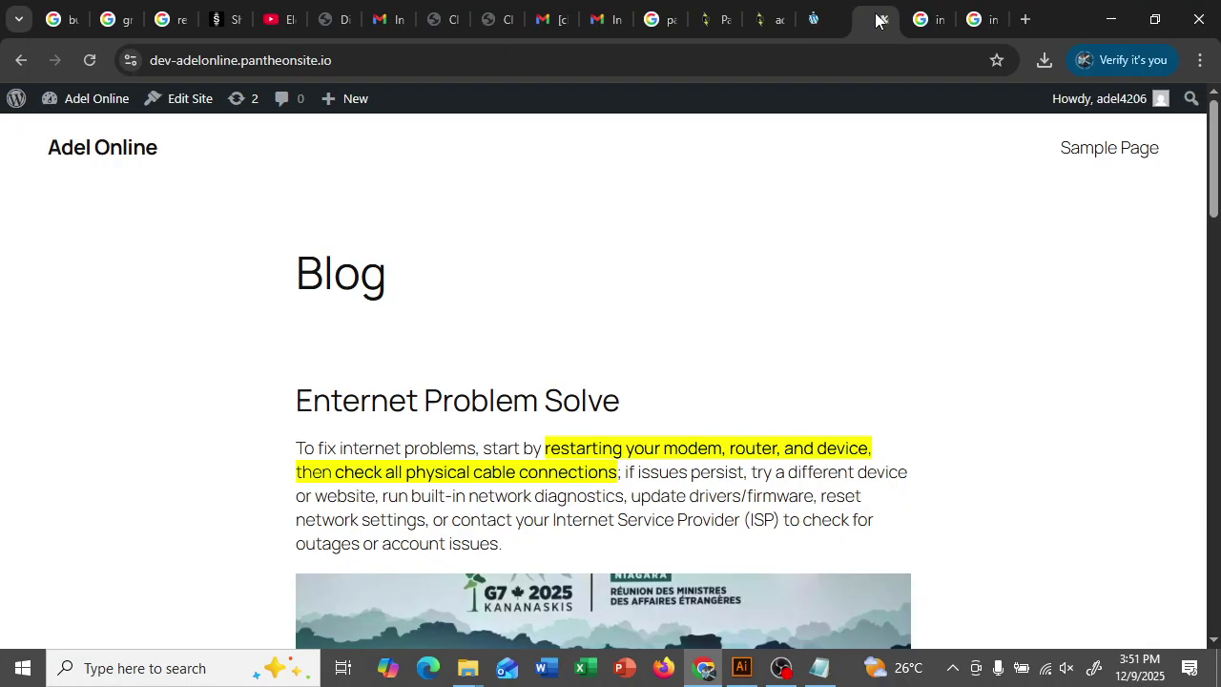
left_click(96, 61)
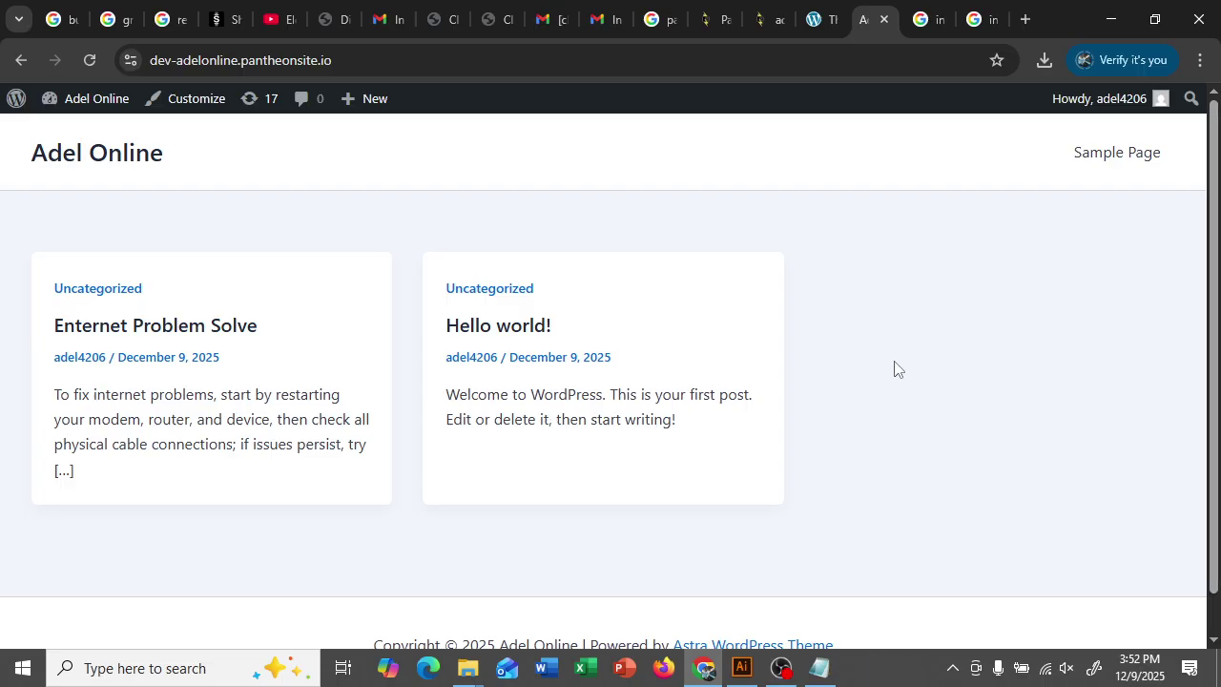
Step: Activate Twenty Seventeen in place of Astra, then return to the Adel Online home page tab
left_click(826, 24)
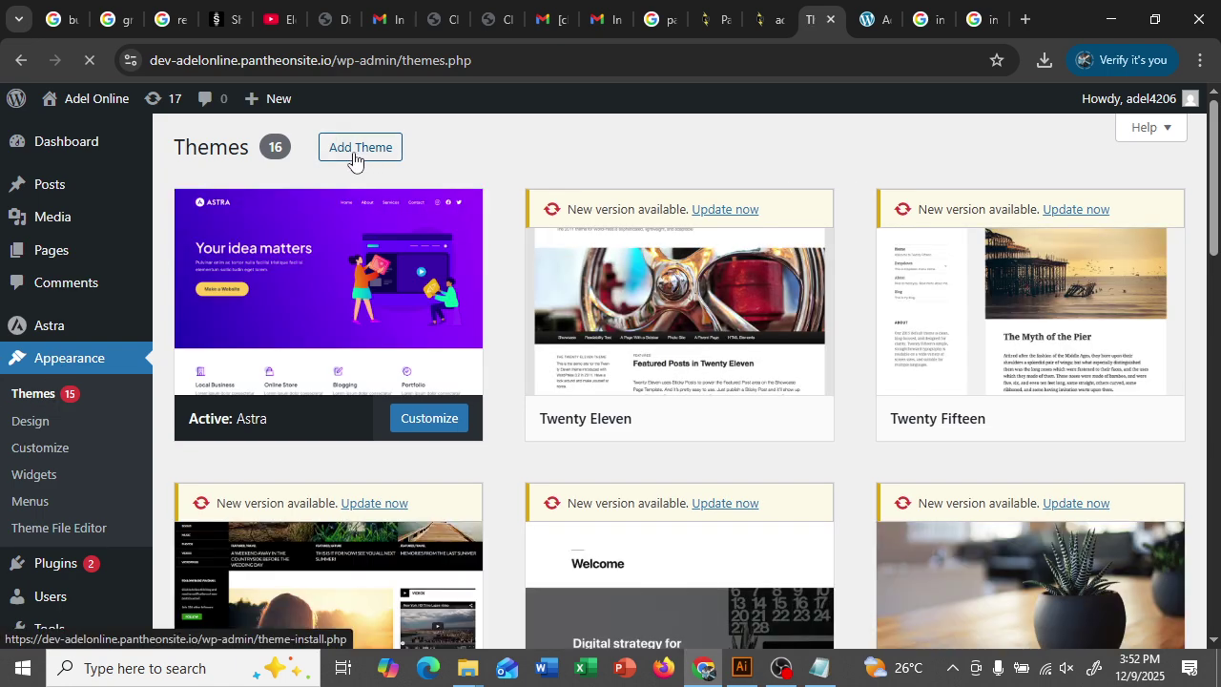
scroll(518, 368, "down", 5)
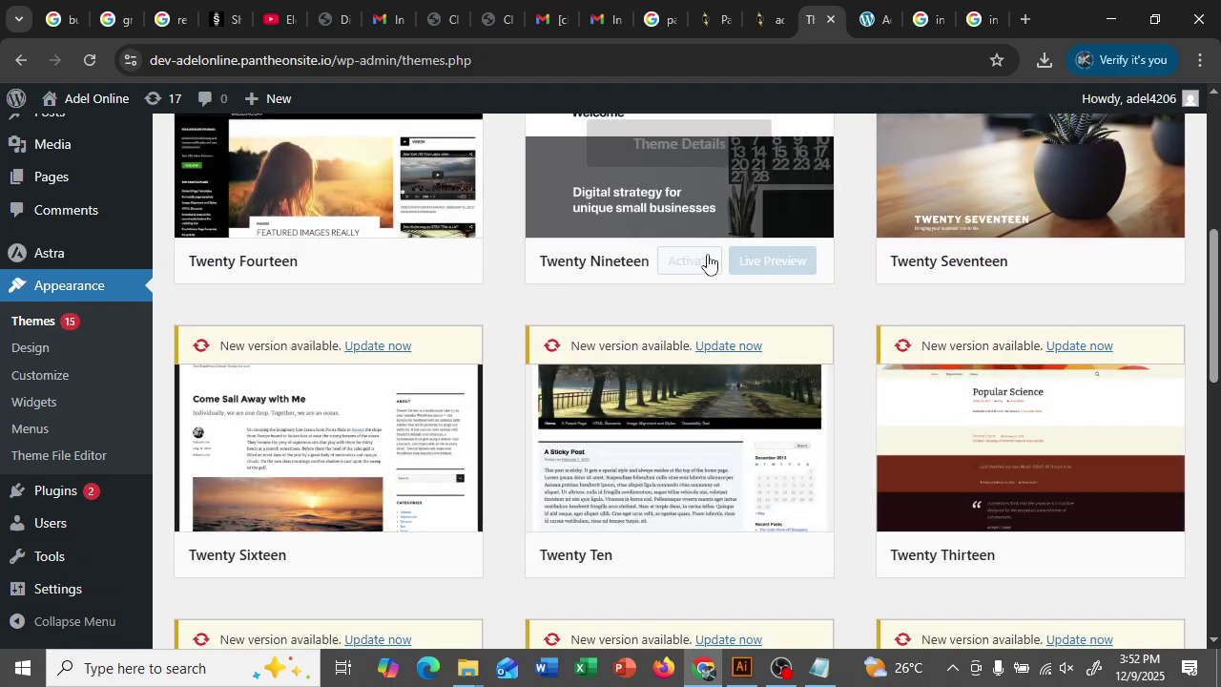
scroll(413, 293, "up", 2)
scroll(413, 294, "up", 2)
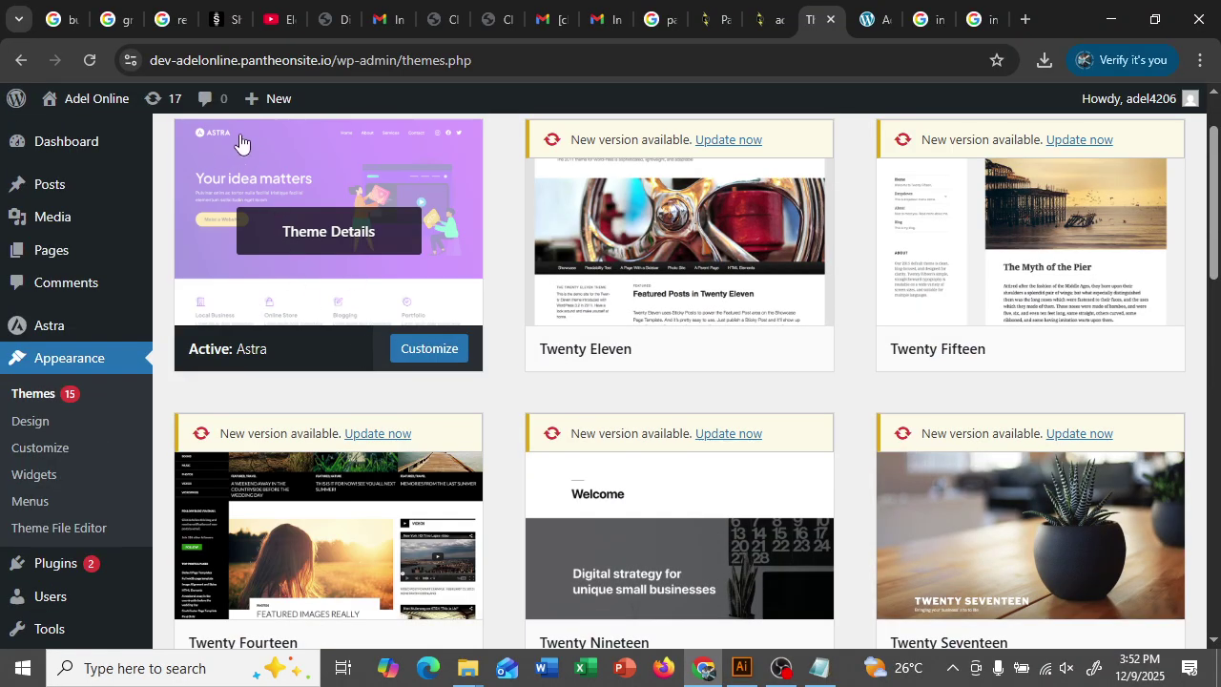
scroll(853, 375, "down", 2)
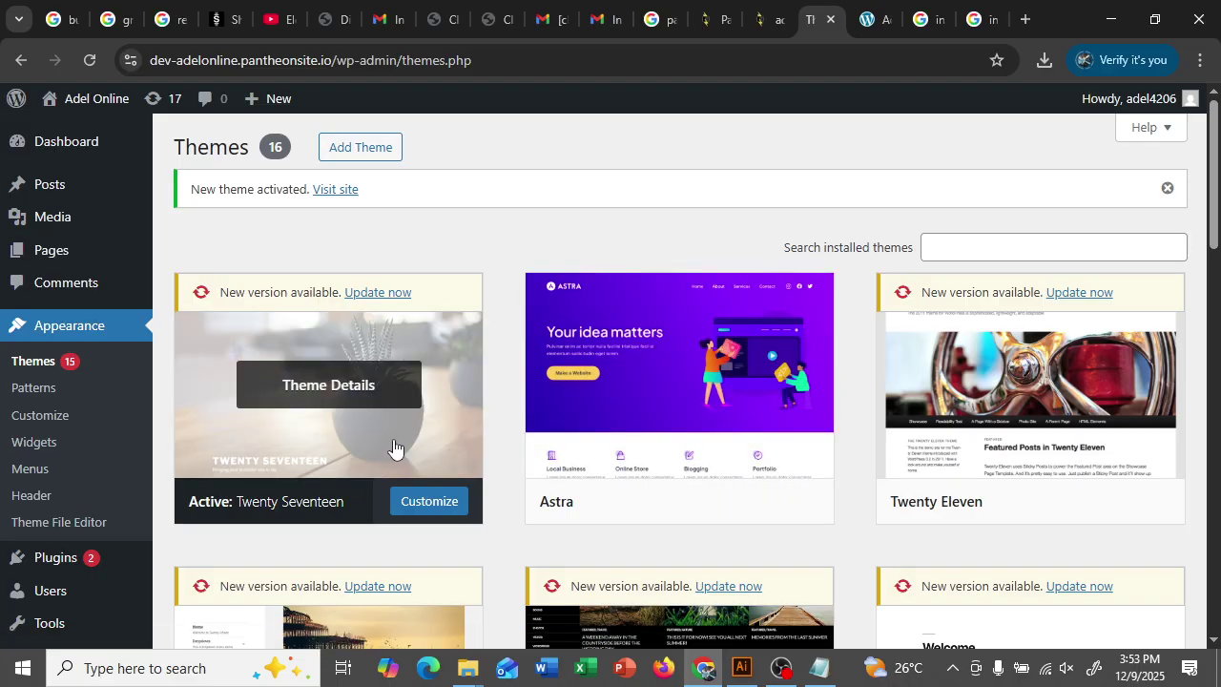
left_click(871, 26)
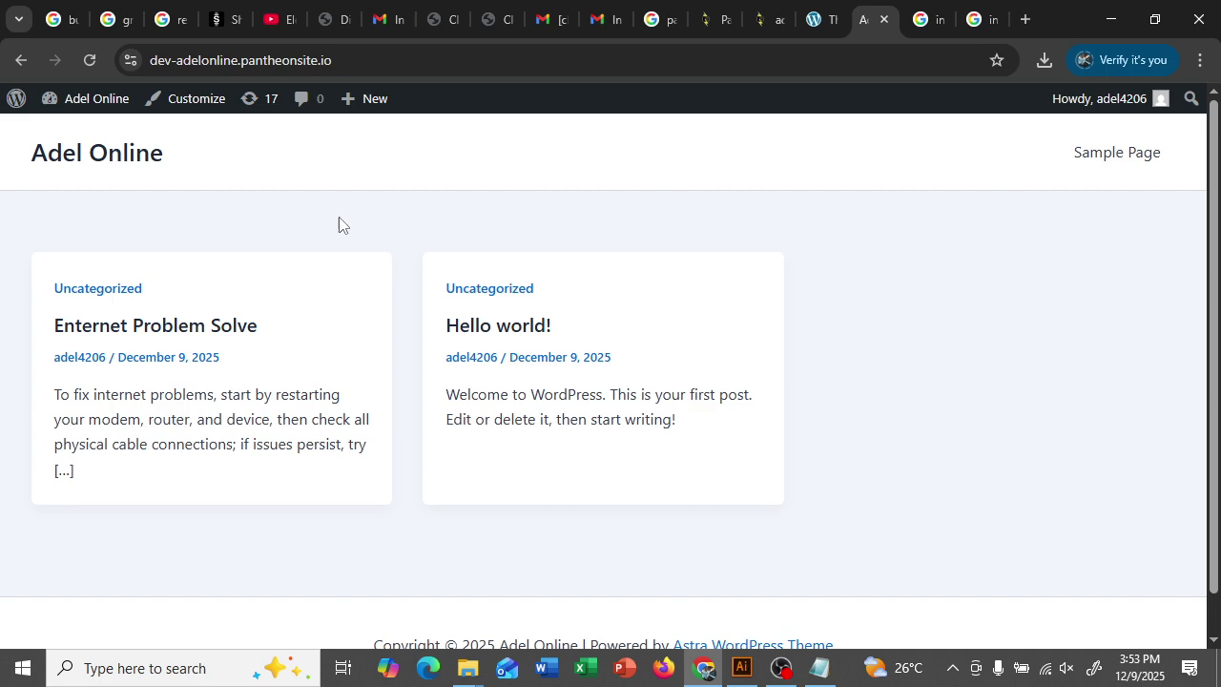
Step: Reload the site and scroll through the Enternet Problem Solve post in Twenty Seventeen, then return to Themes
left_click(90, 57)
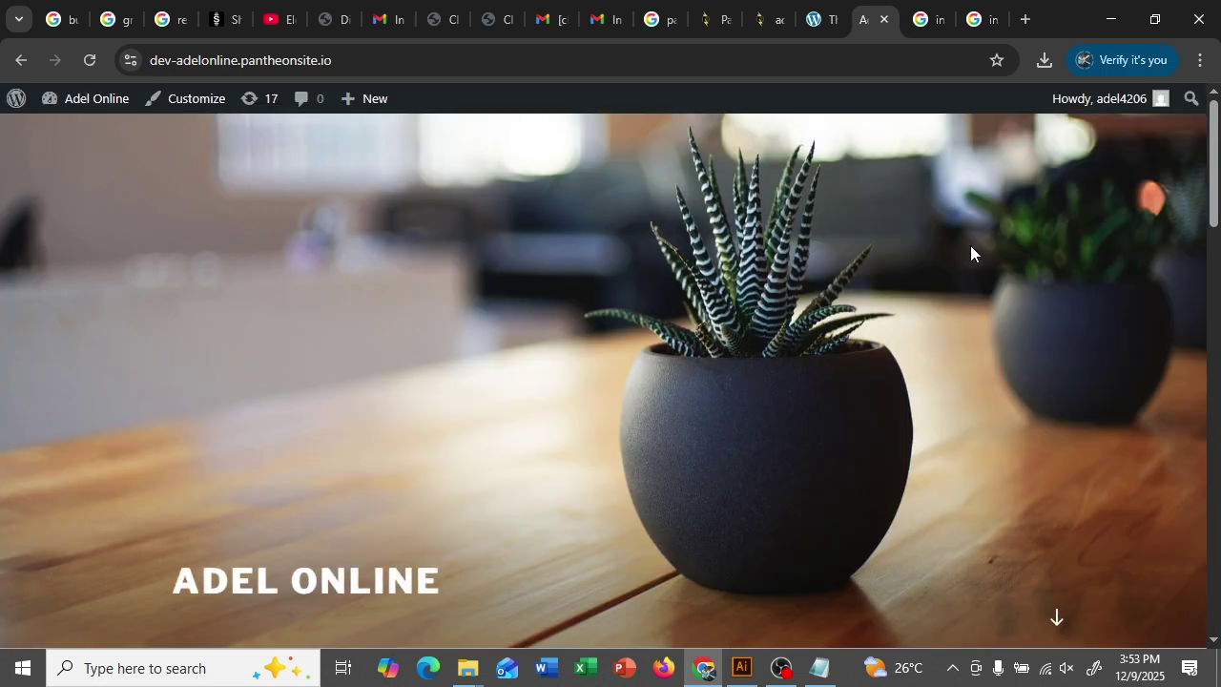
scroll(970, 247, "down", 7)
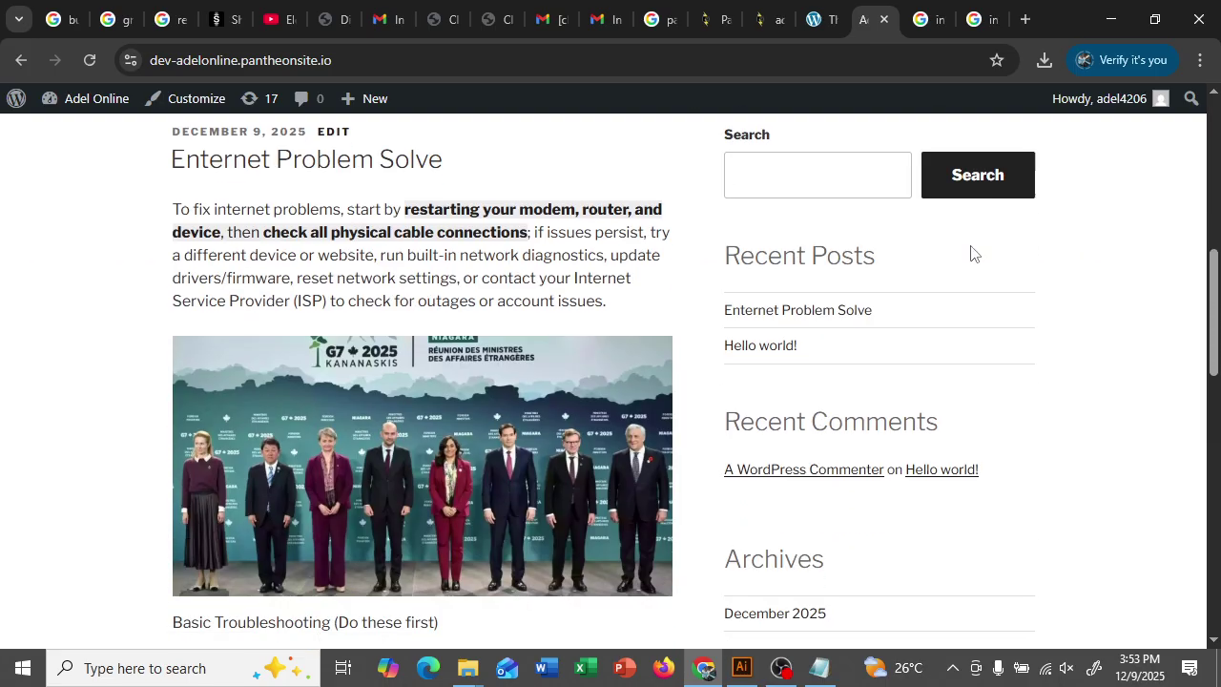
scroll(969, 253, "down", 7)
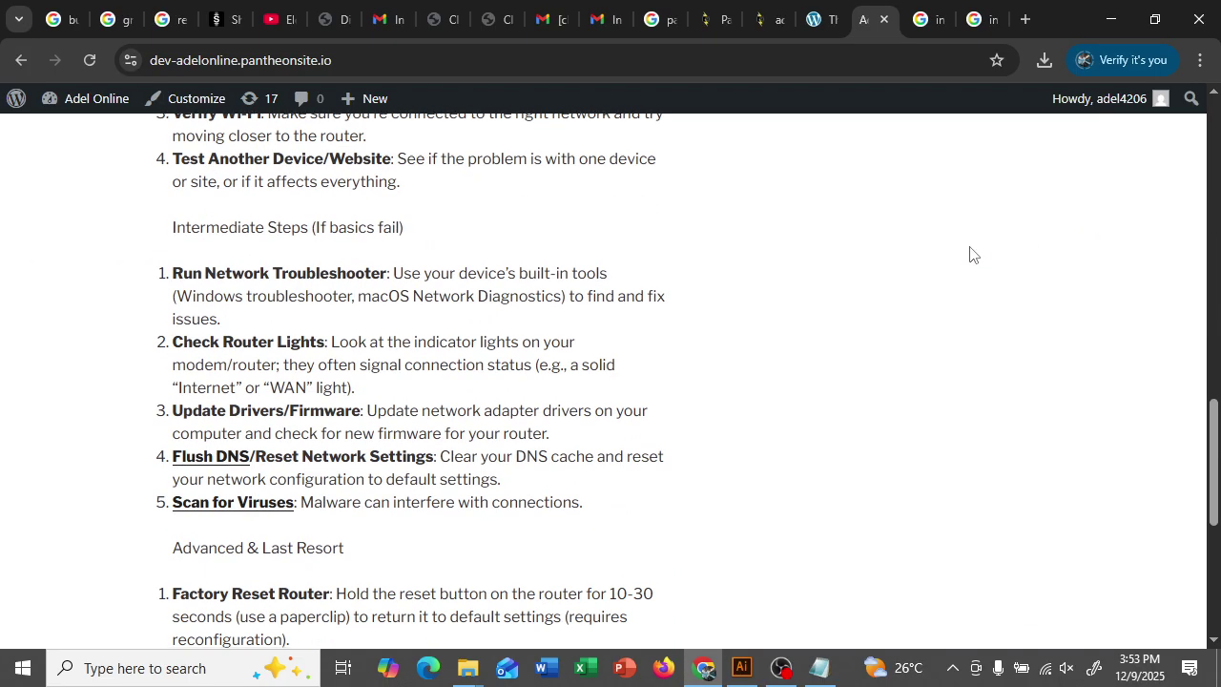
scroll(970, 254, "down", 5)
scroll(970, 254, "up", 15)
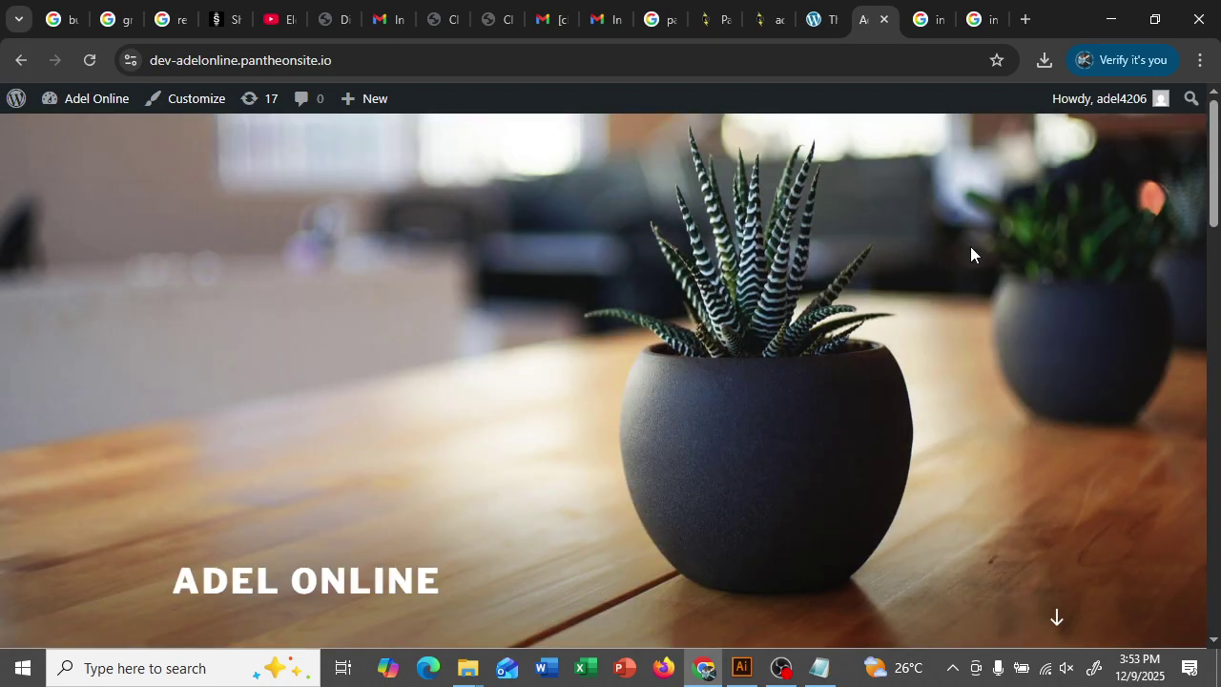
scroll(445, 461, "down", 1)
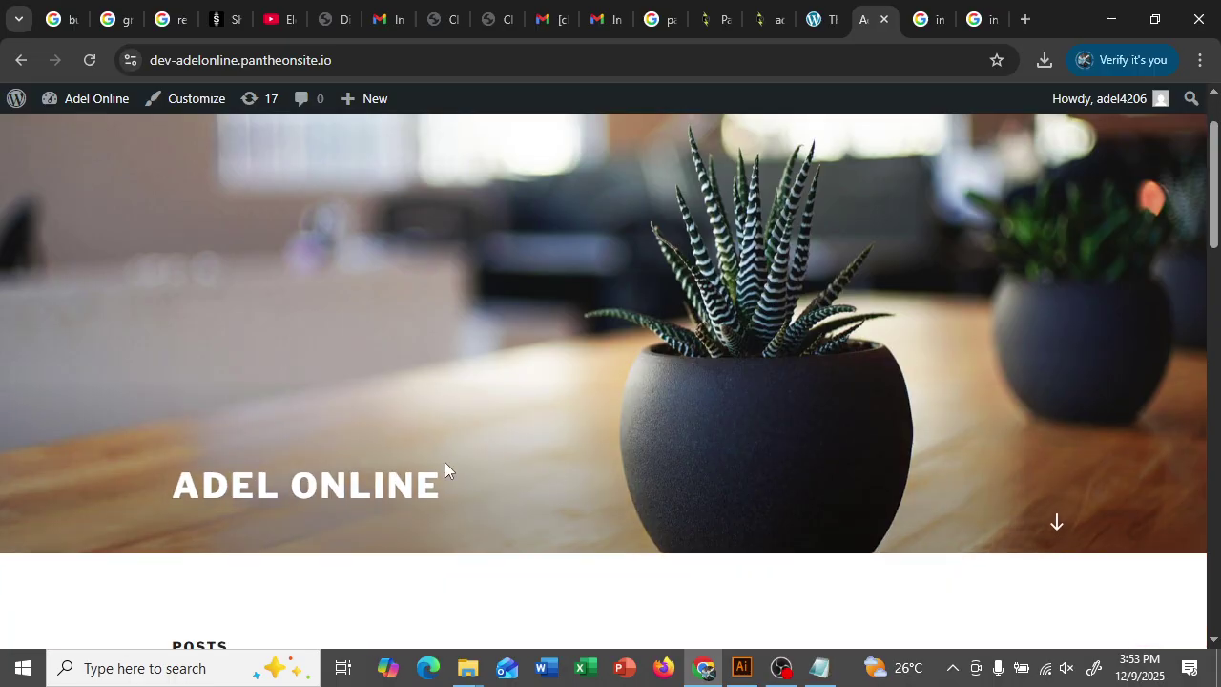
scroll(534, 532, "down", 15)
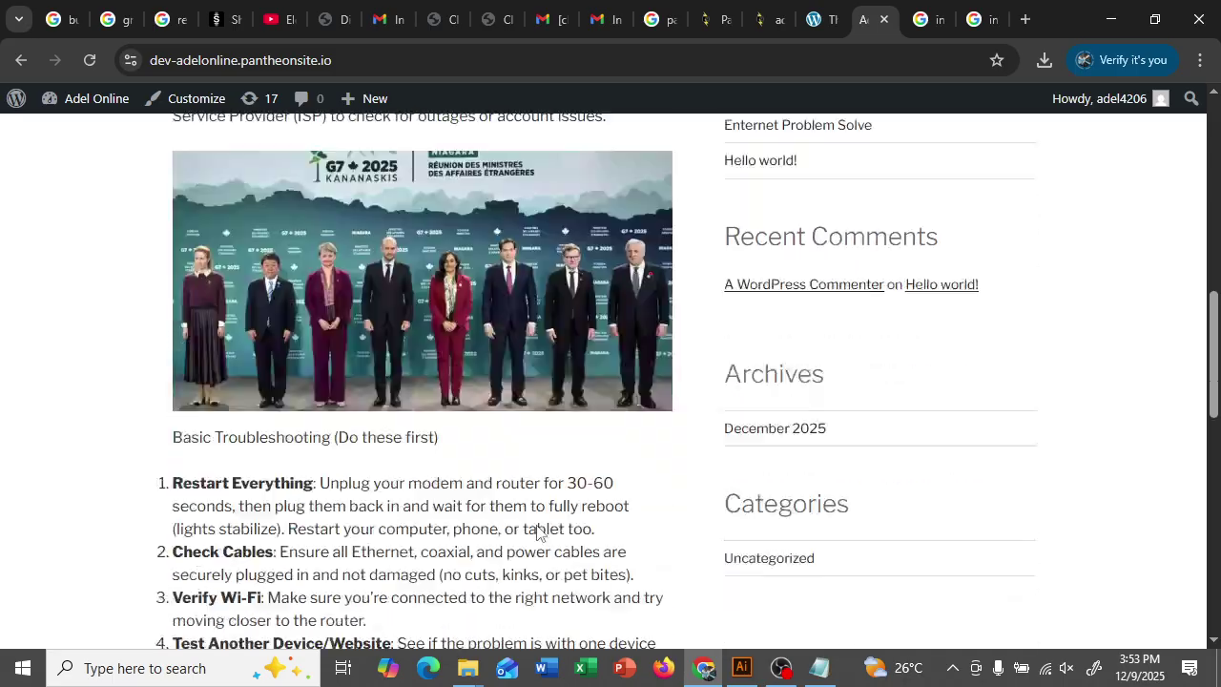
scroll(534, 544, "down", 2)
scroll(537, 537, "up", 7)
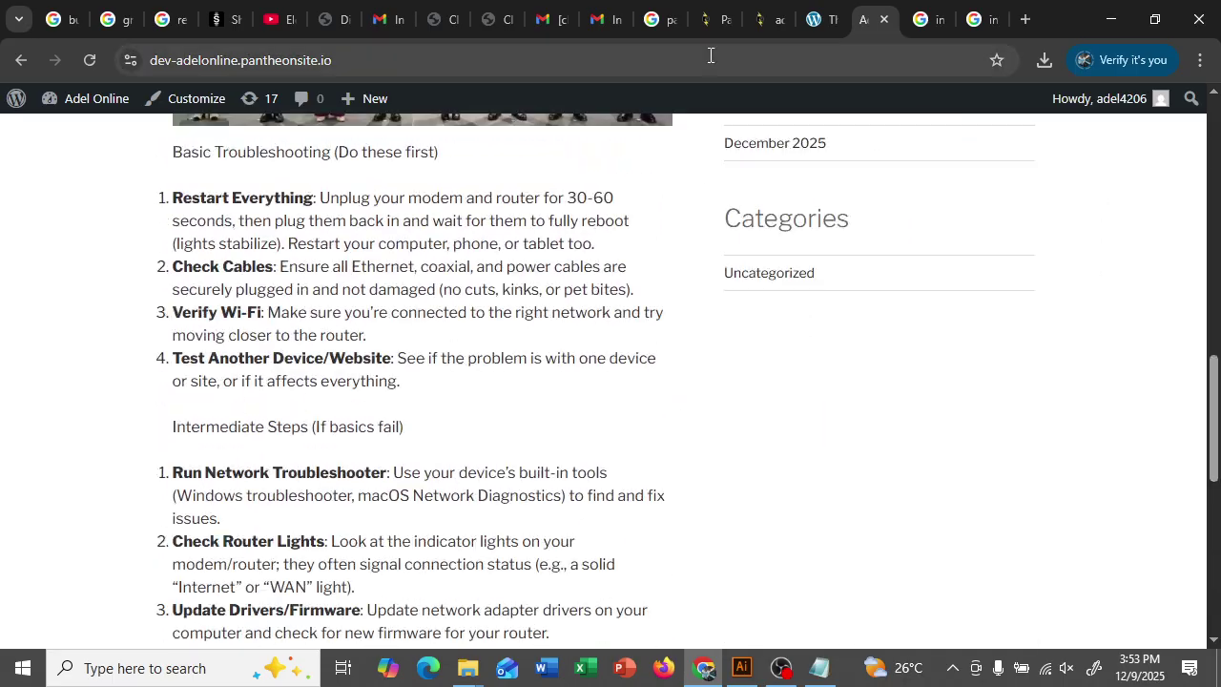
left_click(821, 21)
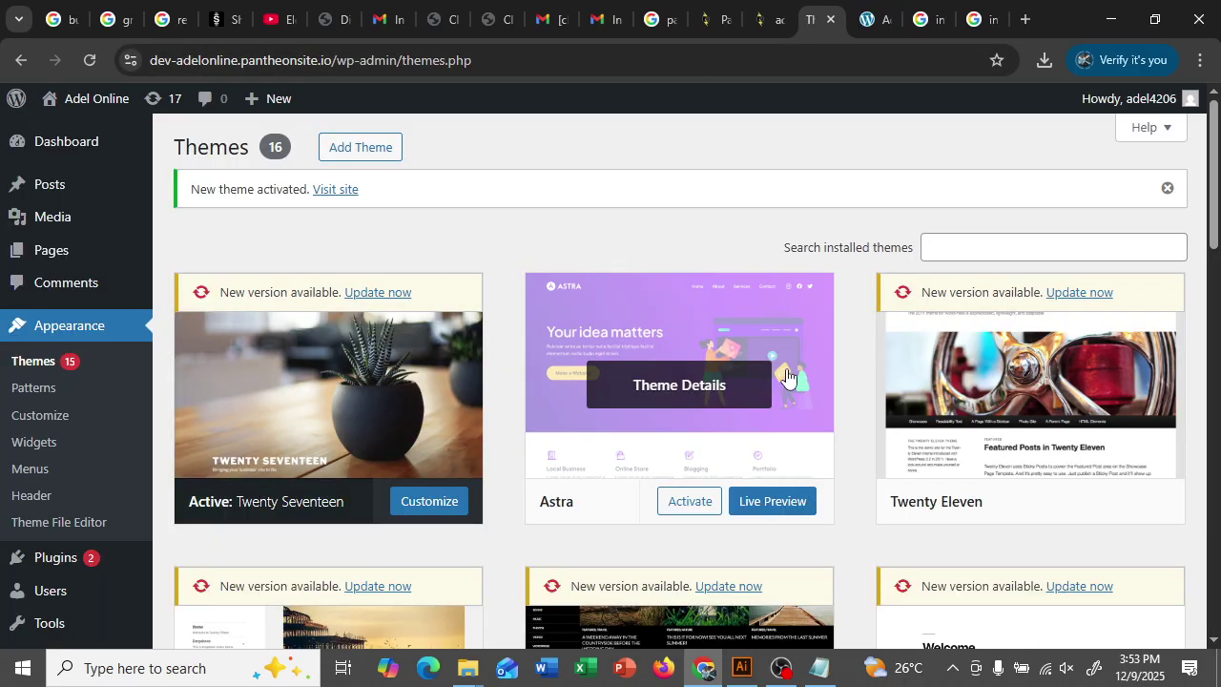
Step: Activate the Twenty Eleven theme and switch to the Adel Online front page
scroll(887, 362, "down", 2)
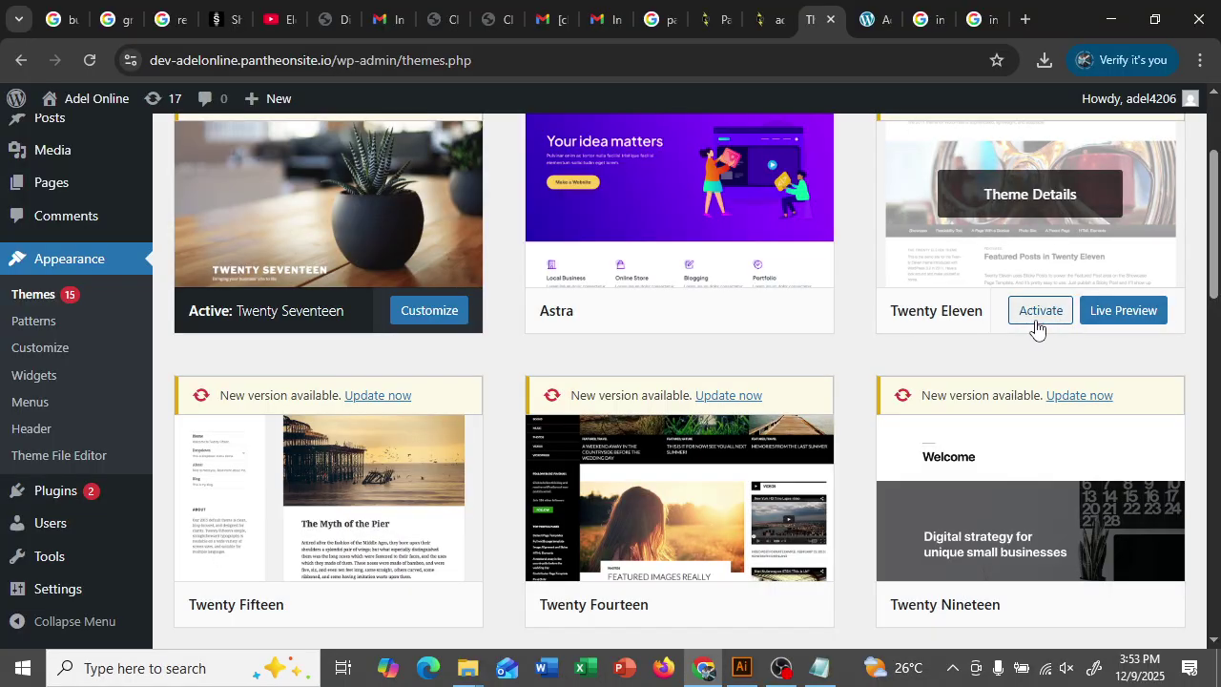
left_click(1038, 311)
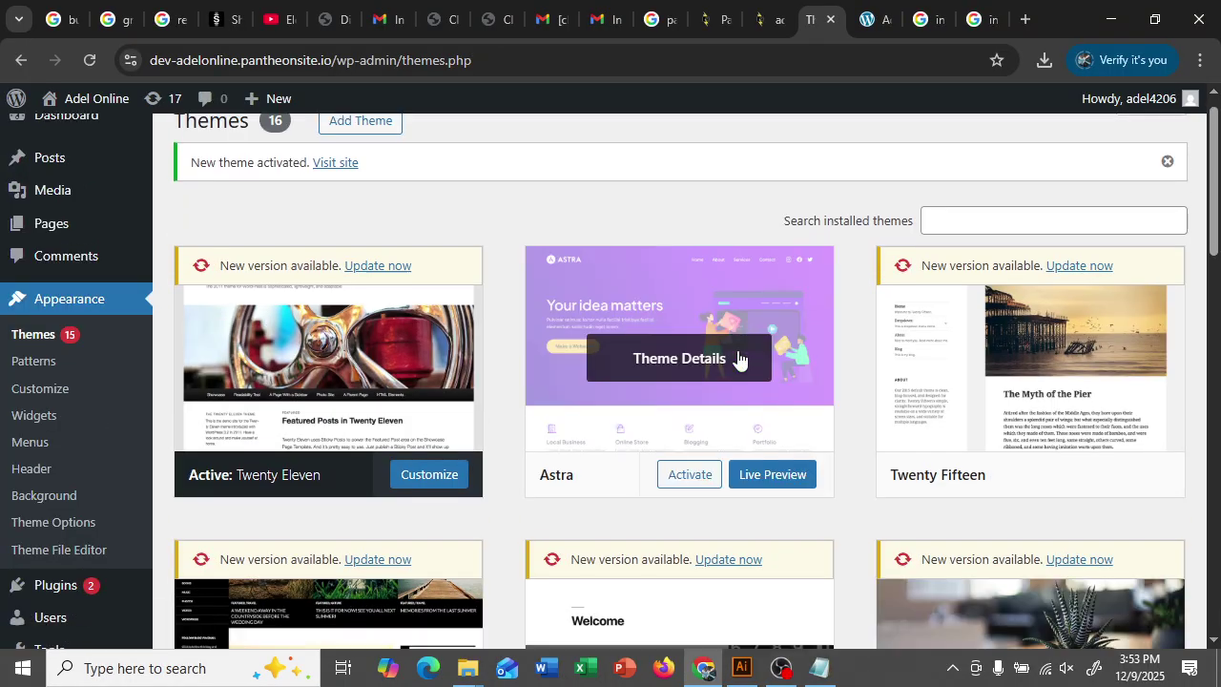
scroll(735, 360, "down", 3)
left_click(882, 21)
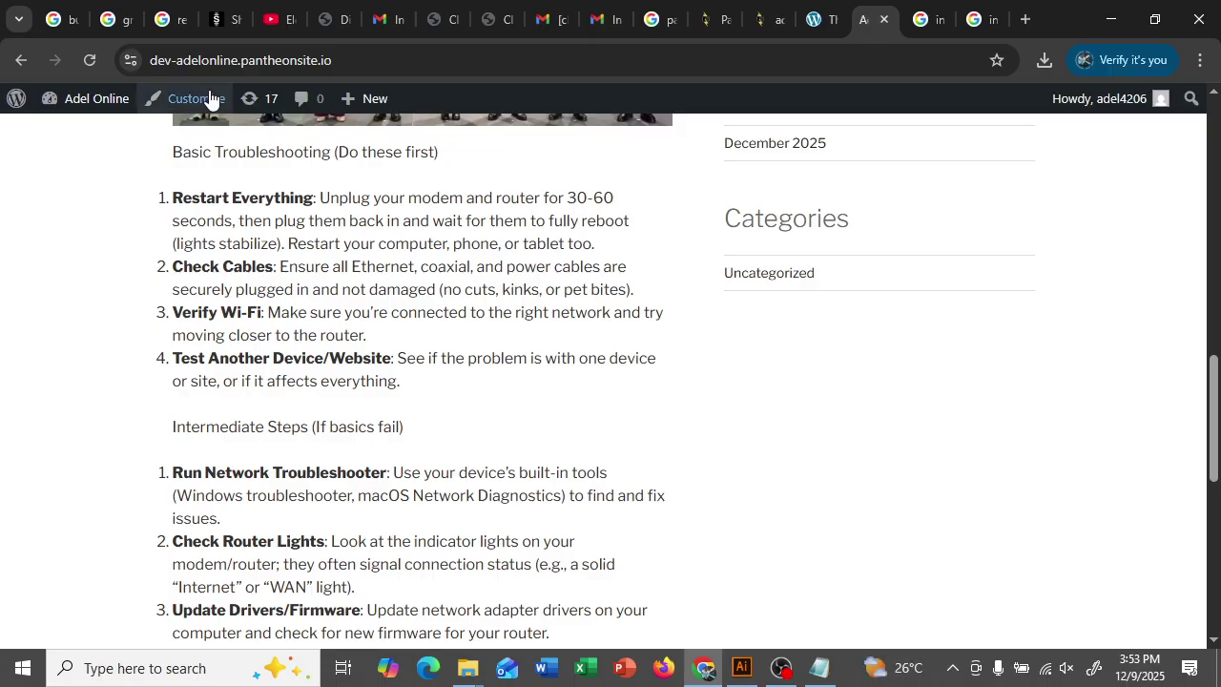
scroll(395, 195, "up", 8)
left_click(802, 26)
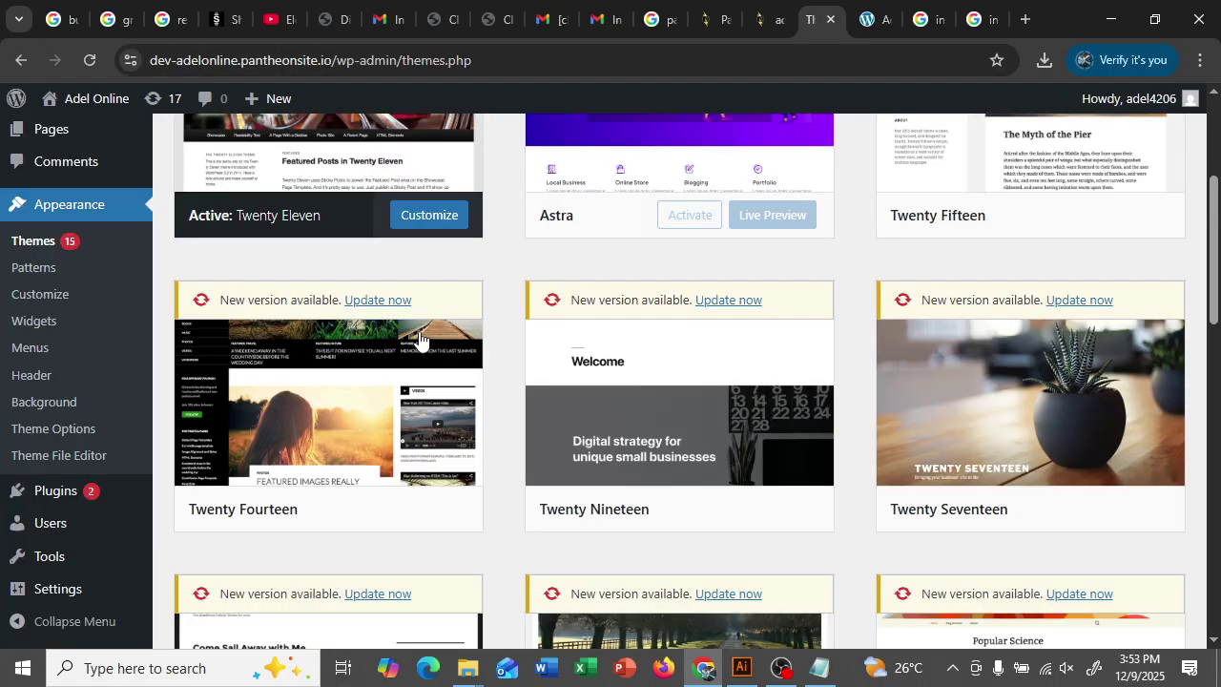
left_click(879, 20)
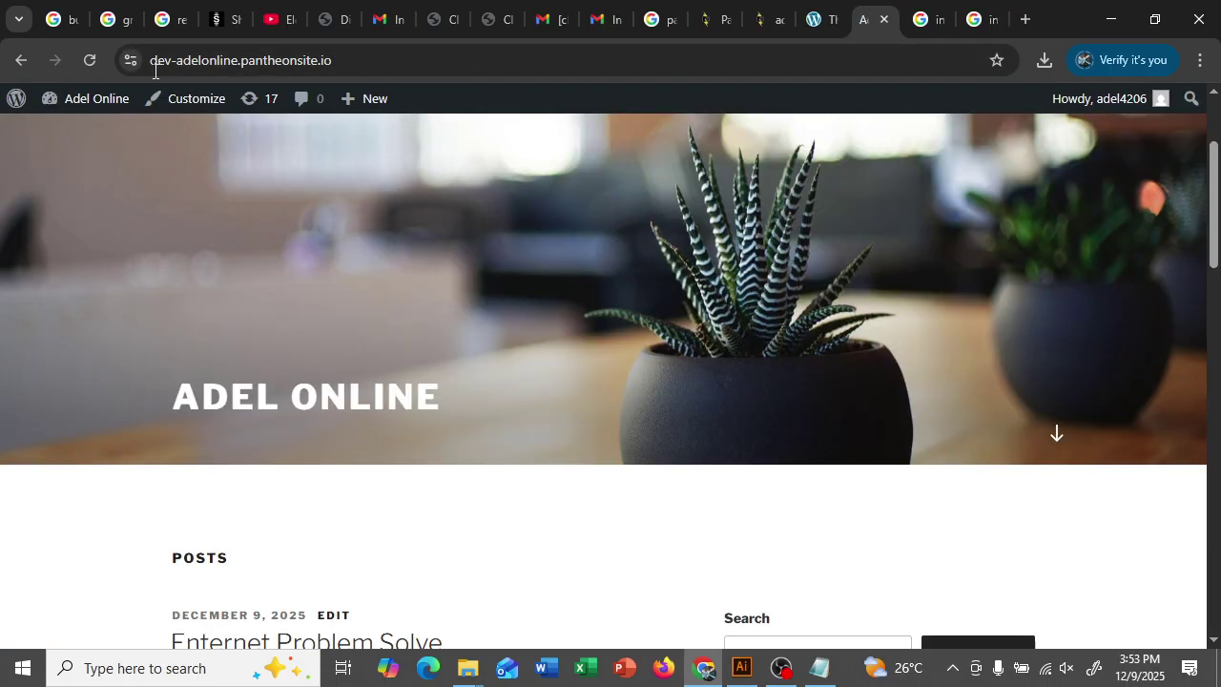
Step: Reload the site and review the posts under Twenty Eleven's lantern header, then return to Themes
left_click(96, 58)
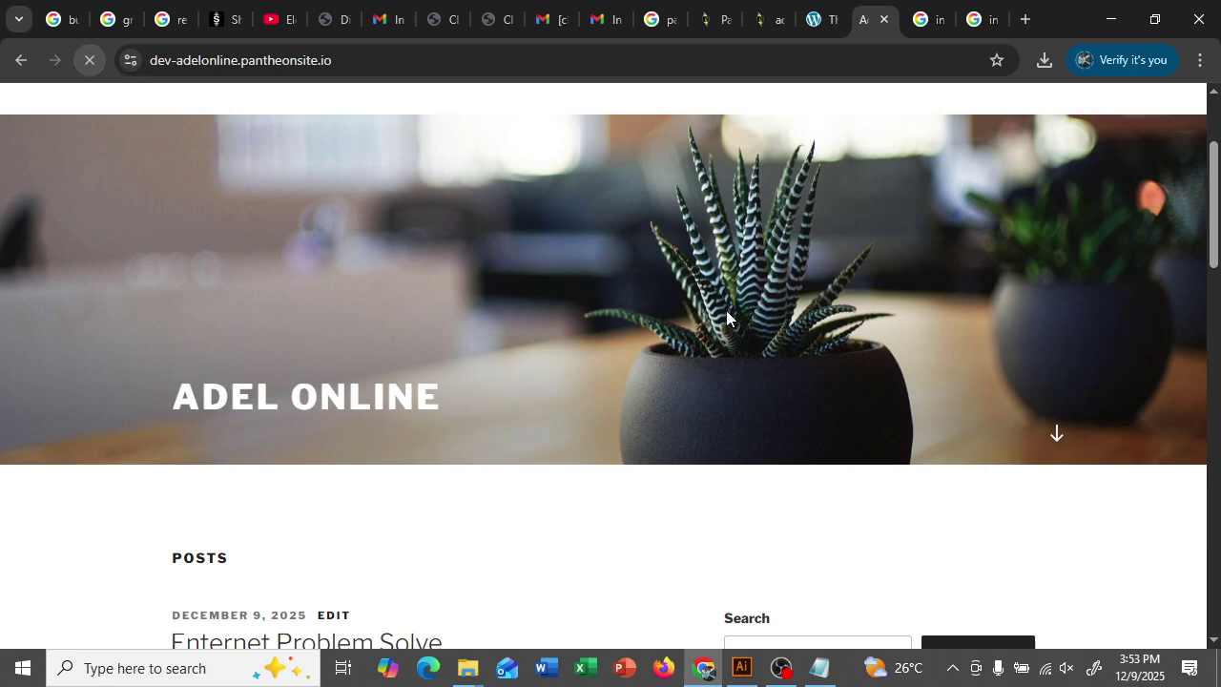
scroll(570, 353, "up", 2)
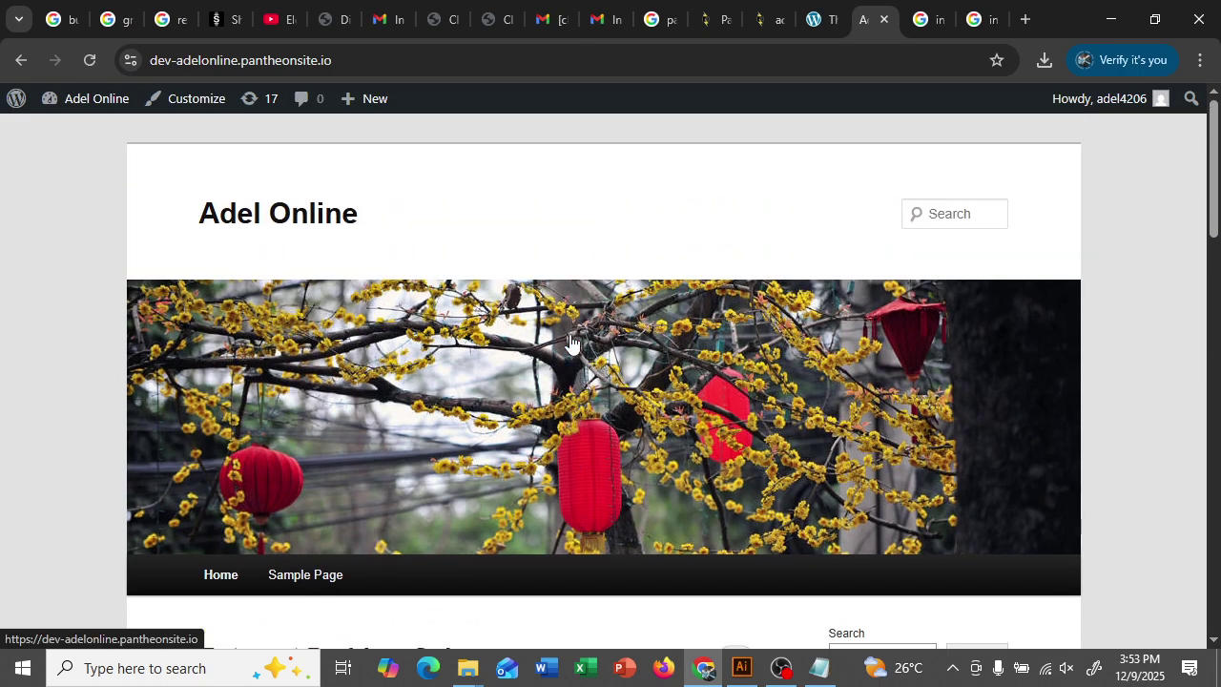
scroll(570, 342, "down", 20)
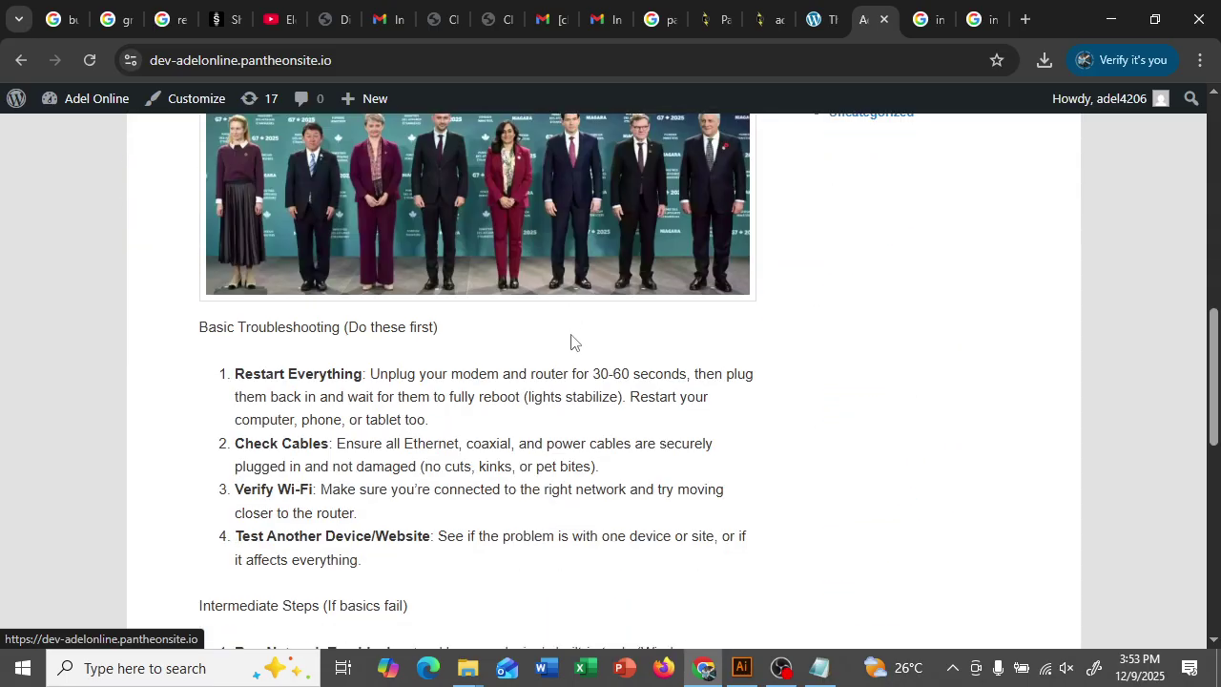
scroll(571, 341, "up", 20)
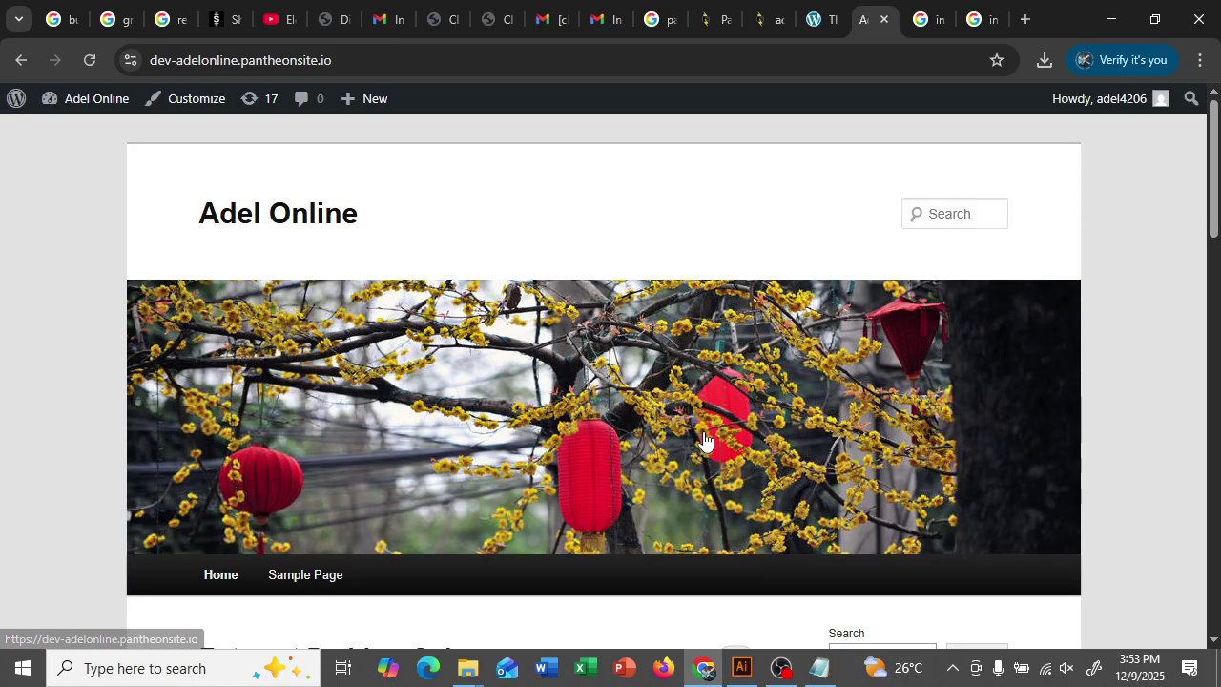
scroll(1087, 238, "down", 1)
scroll(1088, 244, "down", 18)
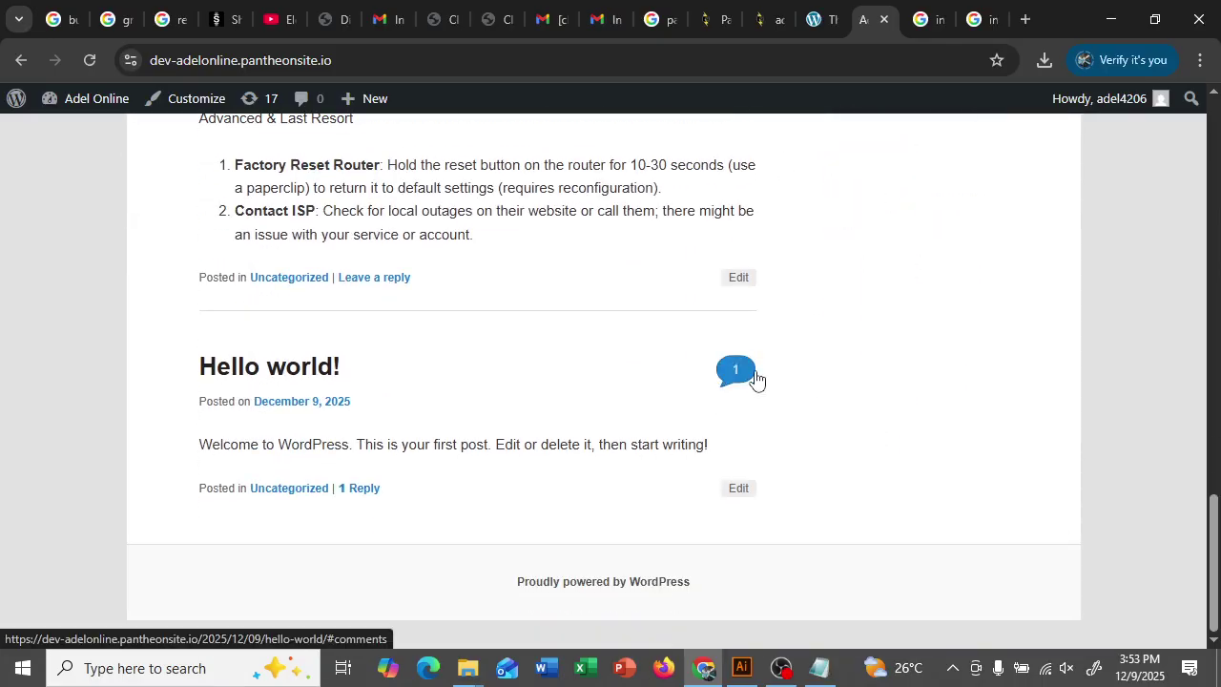
scroll(619, 439, "up", 7)
scroll(595, 367, "up", 12)
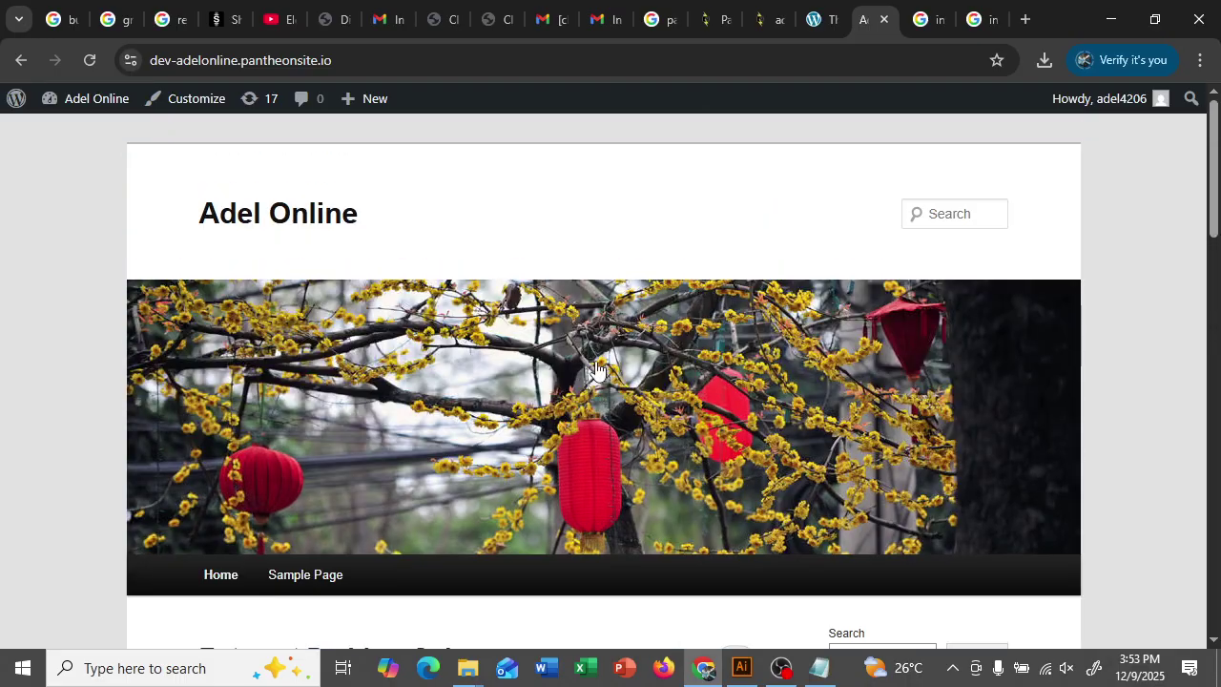
left_click(820, 21)
scroll(503, 249, "up", 3)
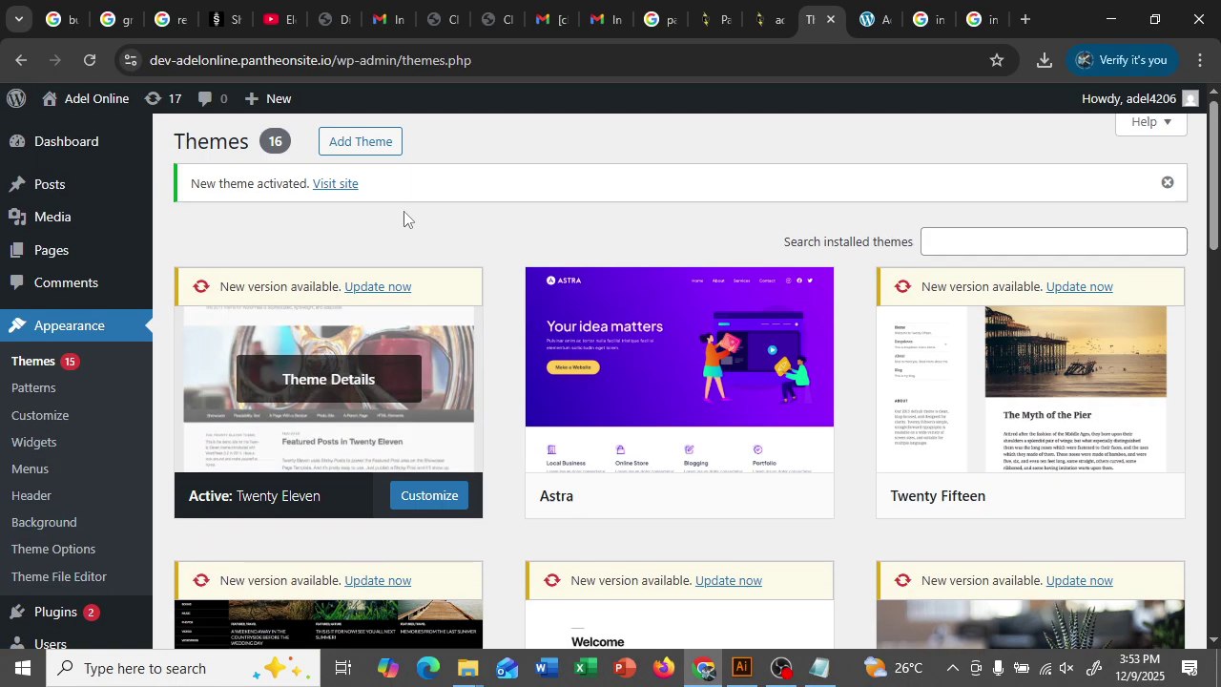
Step: Search Add Themes for 'food' and install the Seafood Shop theme
left_click(357, 149)
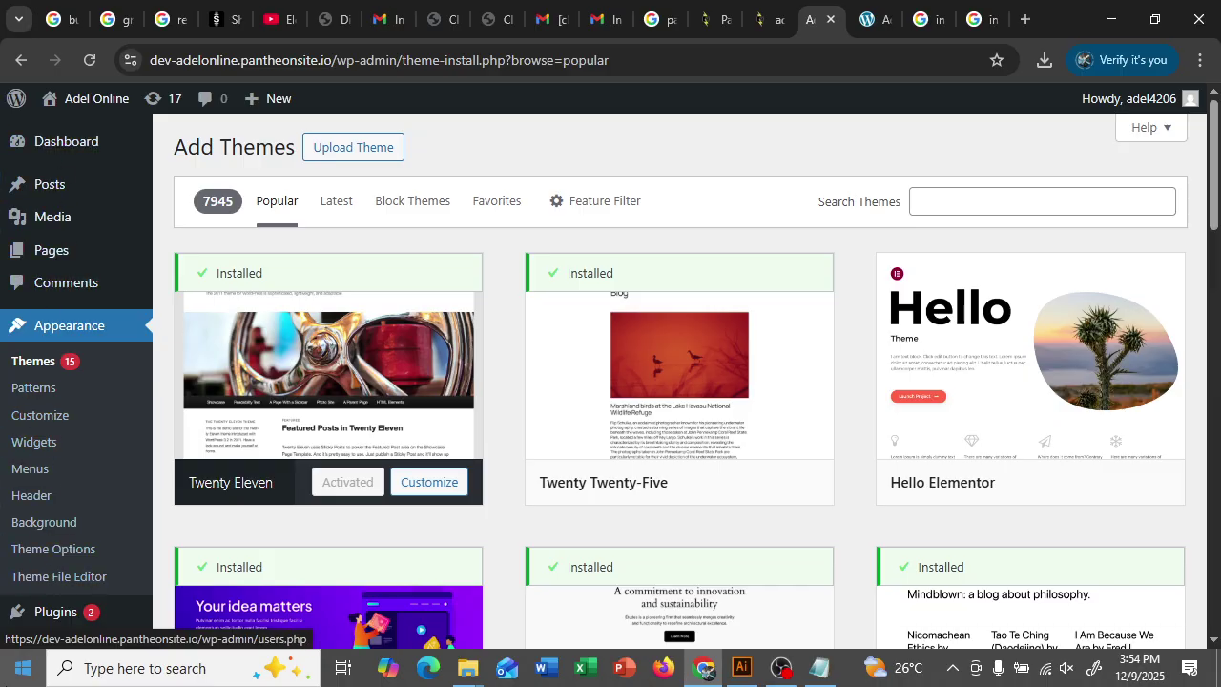
scroll(930, 302, "down", 1)
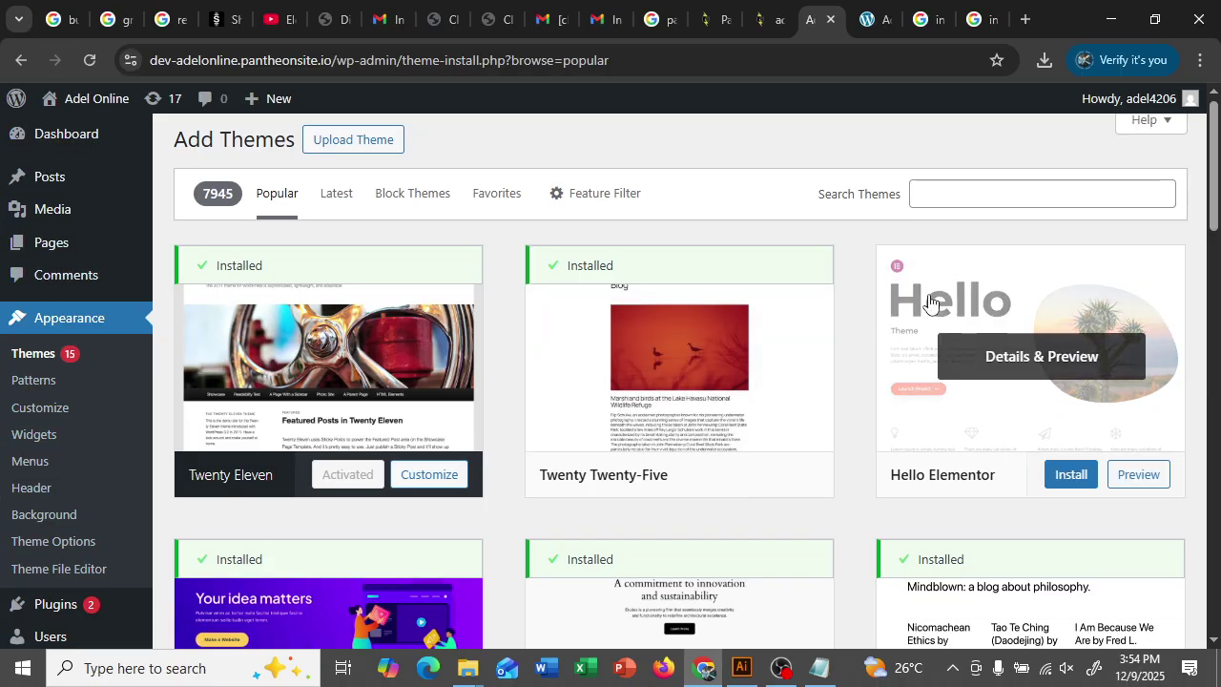
scroll(930, 301, "down", 7)
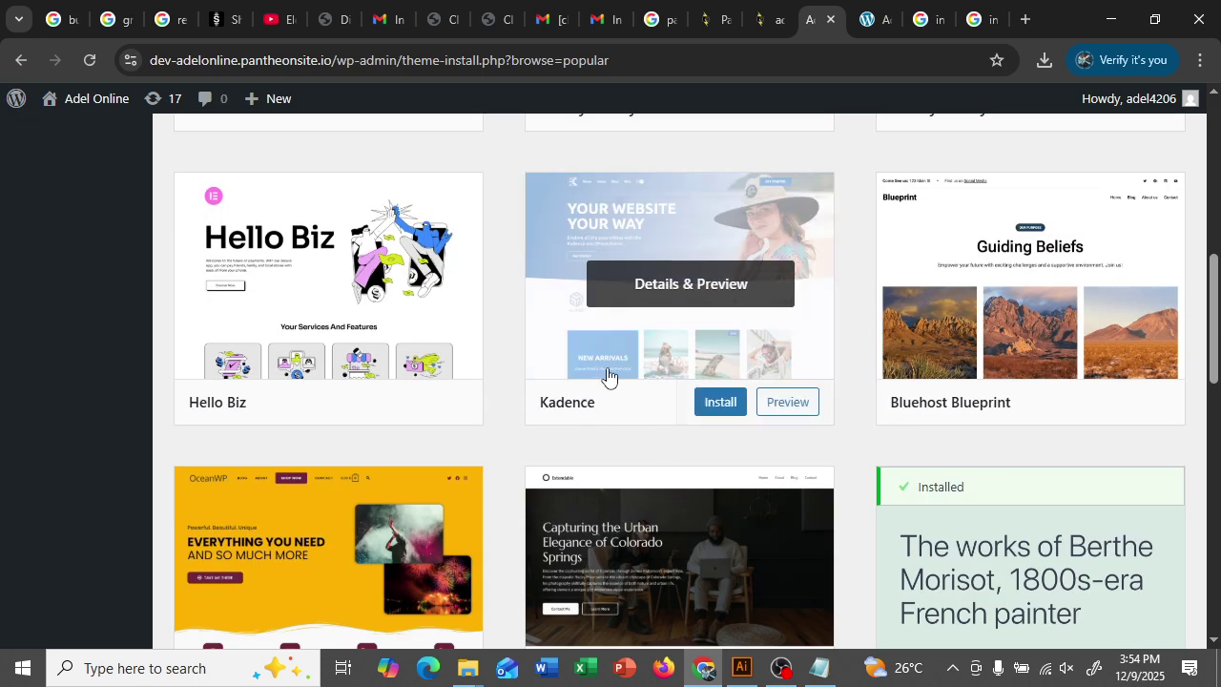
scroll(729, 334, "up", 8)
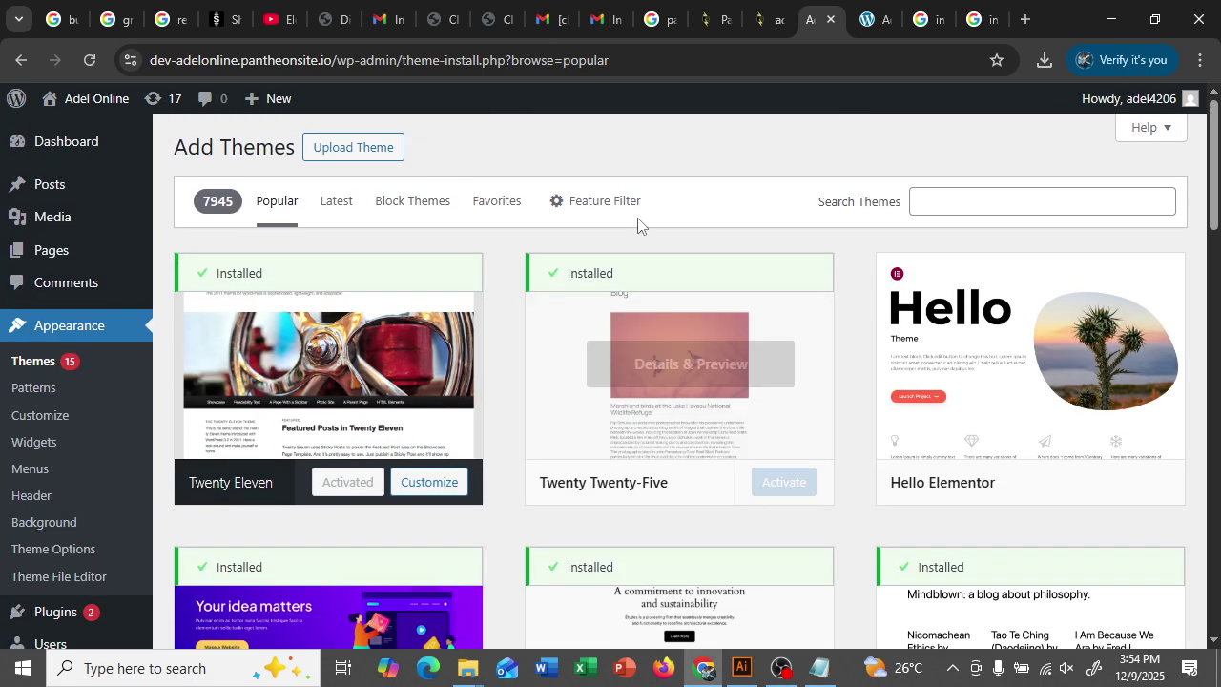
left_click(1039, 198)
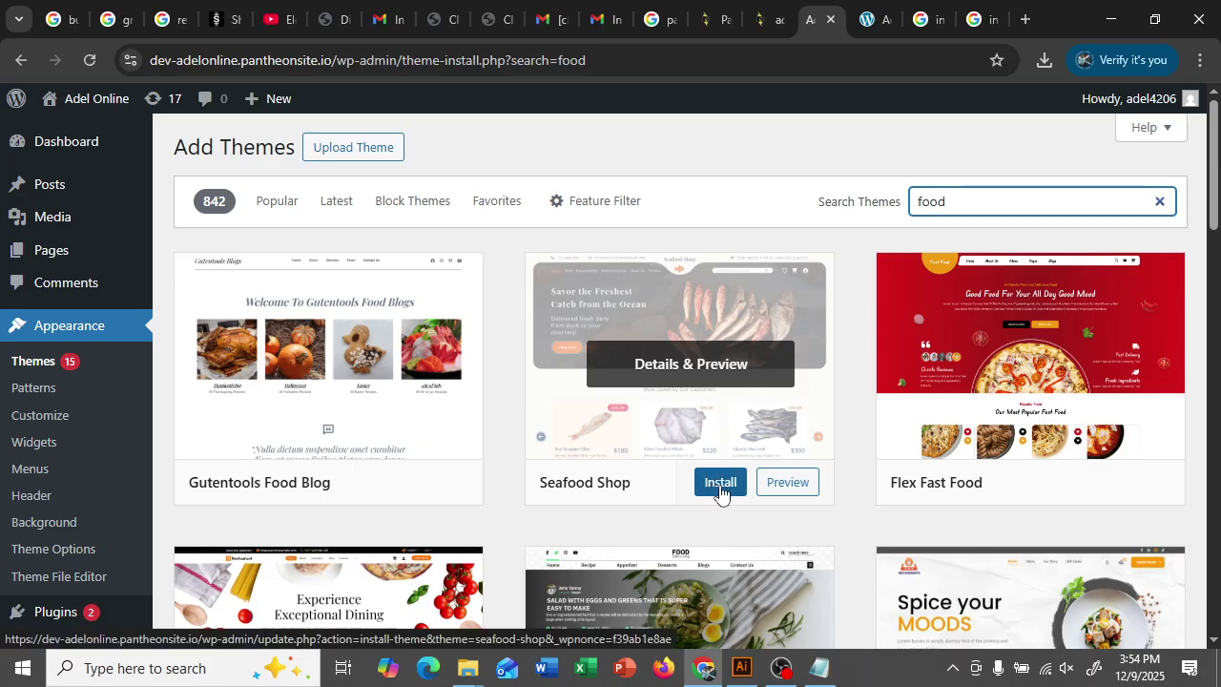
left_click(715, 492)
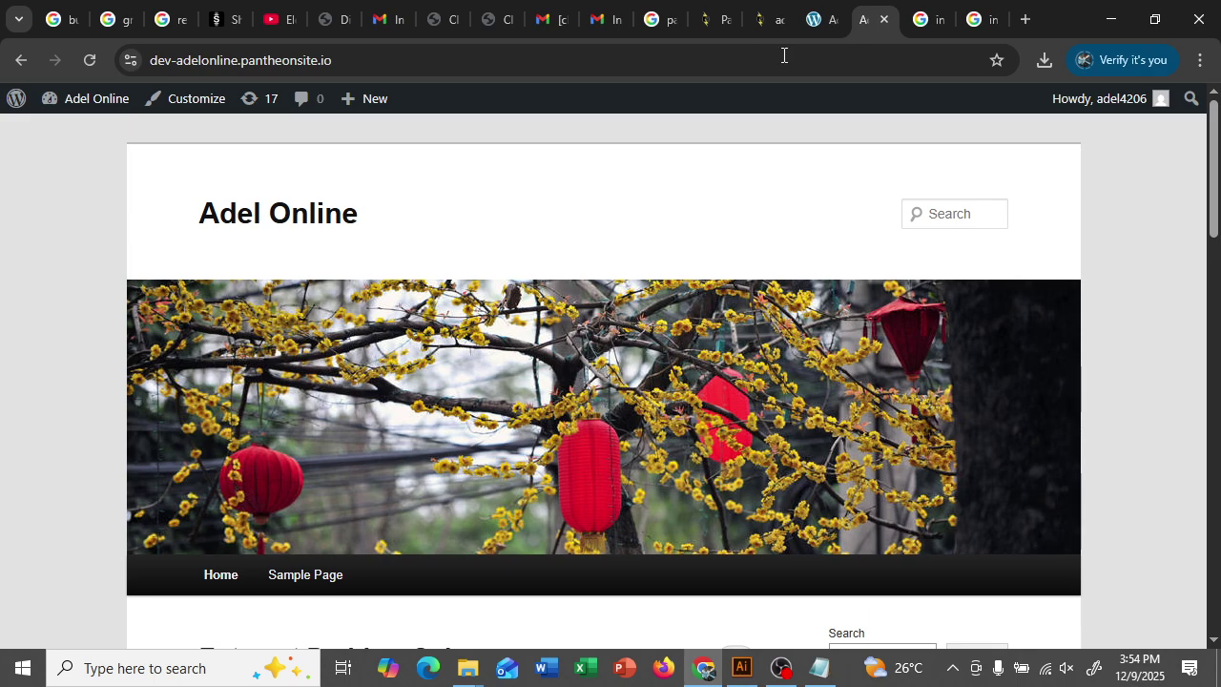
left_click(873, 19)
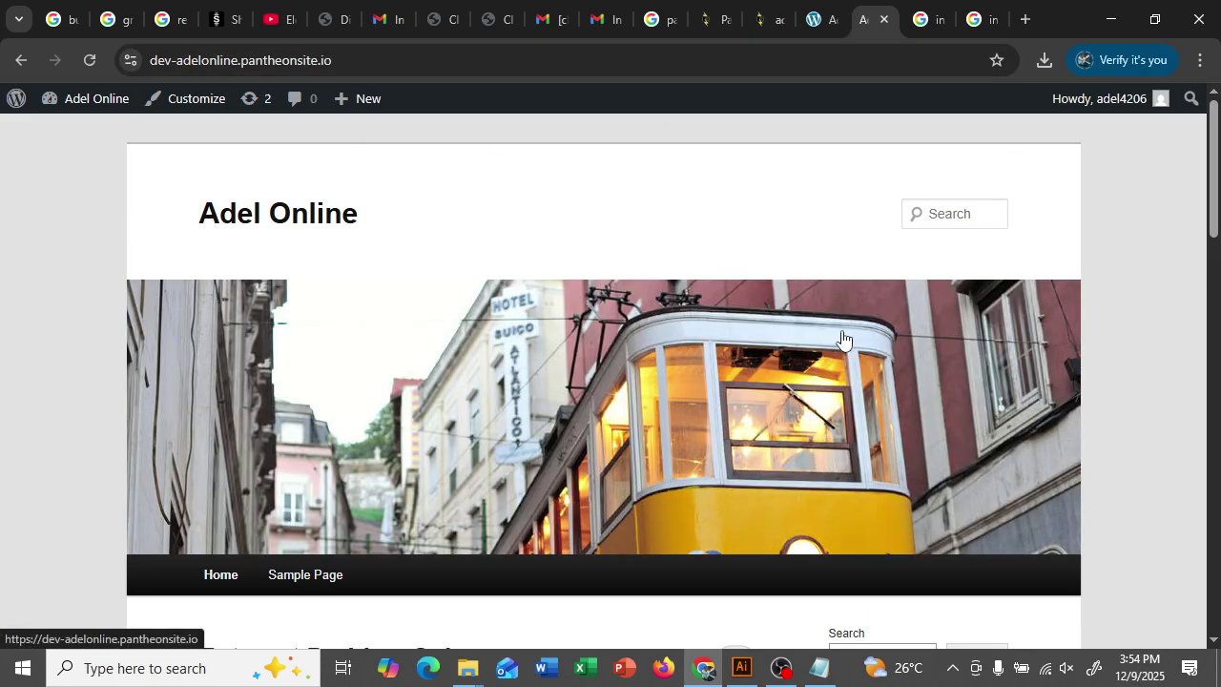
Step: Activate Seafood Shop 0.3.3 from the search results and bring up the Adel Online site tab
scroll(842, 338, "down", 5)
scroll(842, 321, "up", 5)
left_click(817, 25)
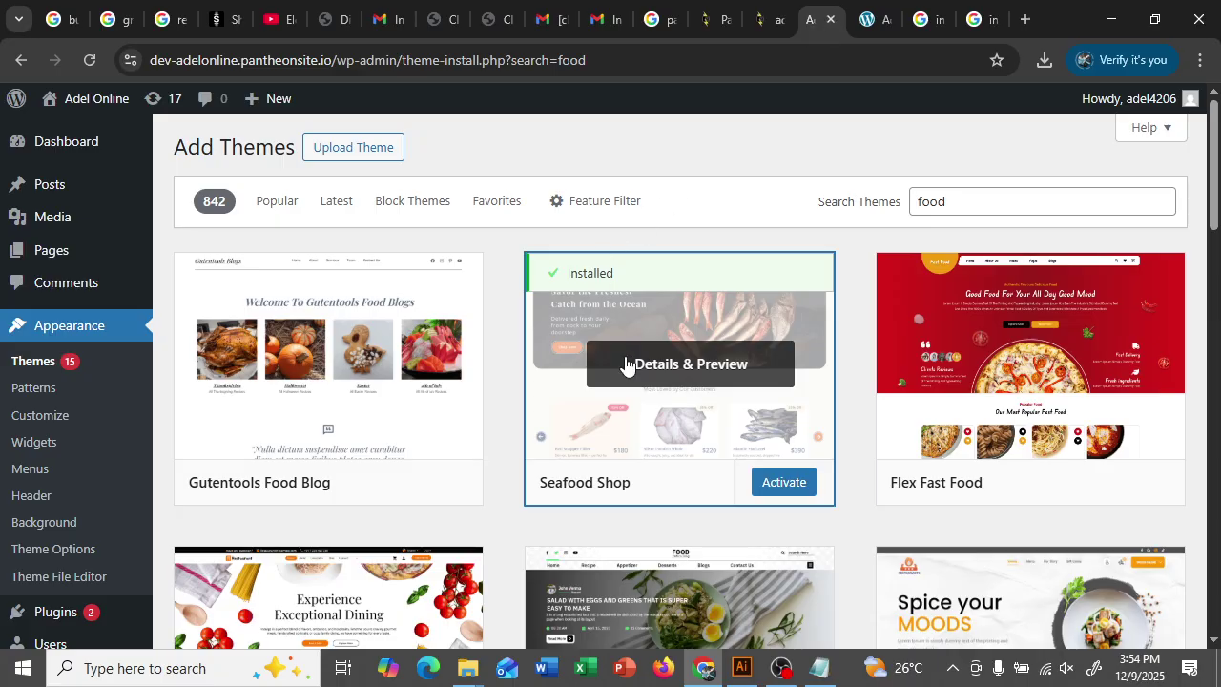
left_click(789, 492)
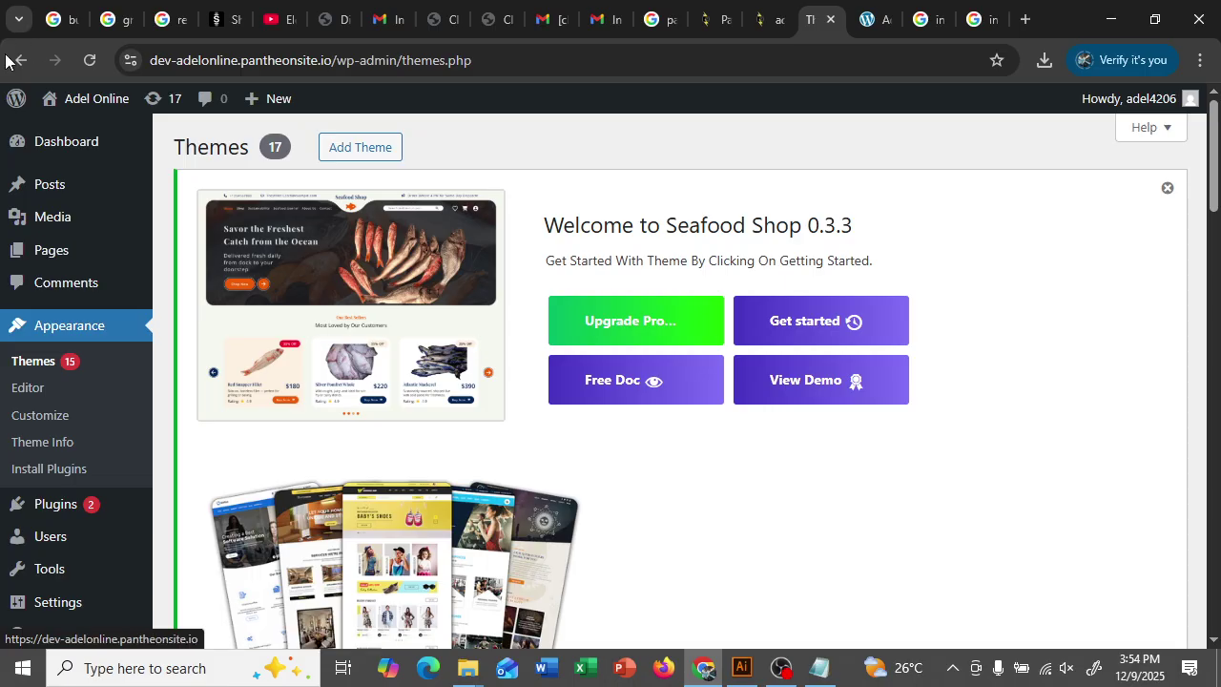
key("ctrl+Tab")
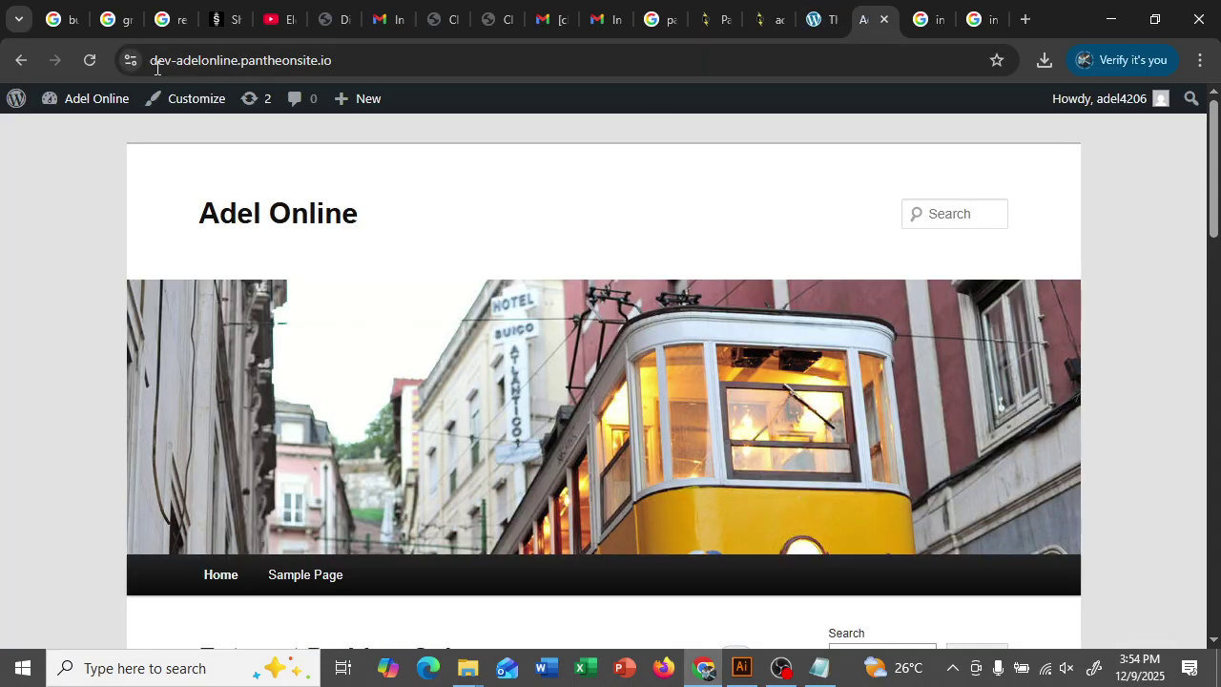
Step: Reload the front page in the Seafood Shop design and scroll from hero to footer and back
left_click(92, 57)
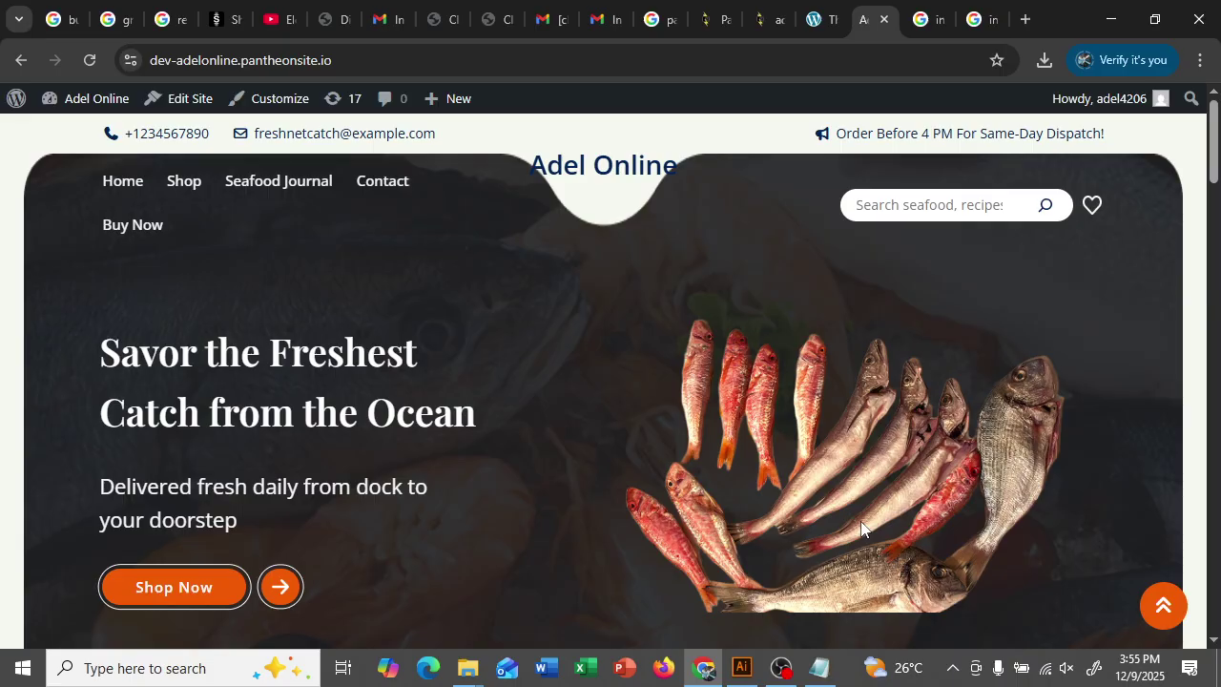
scroll(725, 439, "down", 5)
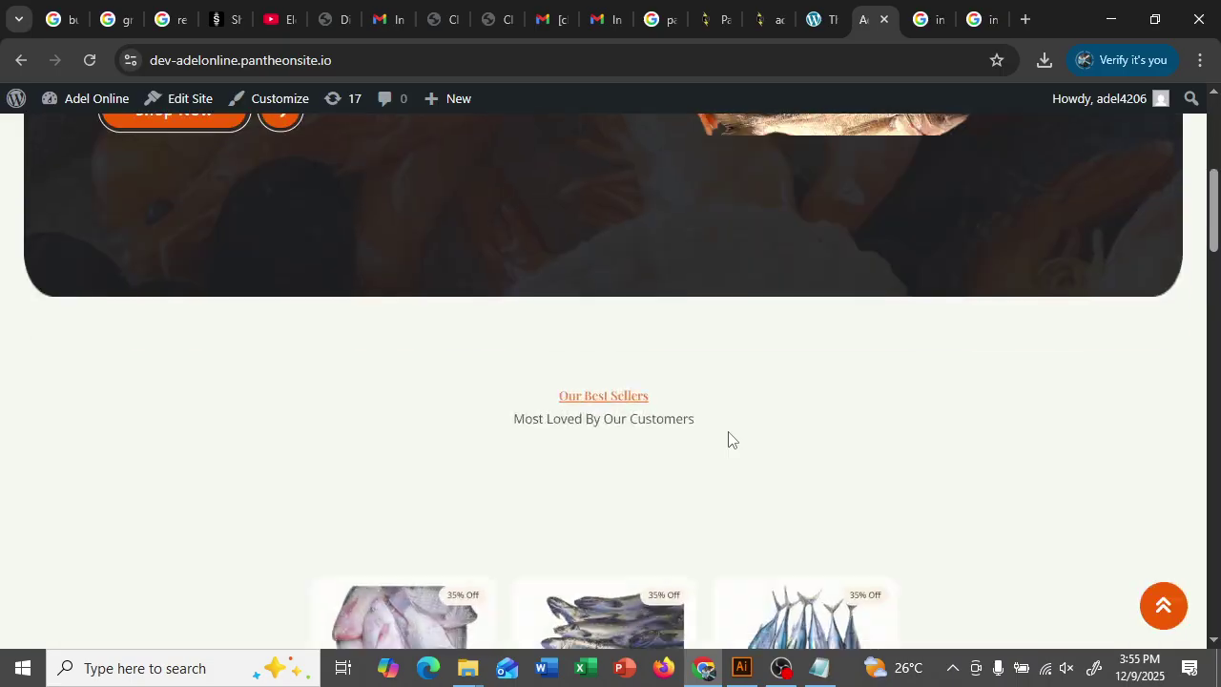
scroll(728, 438, "down", 6)
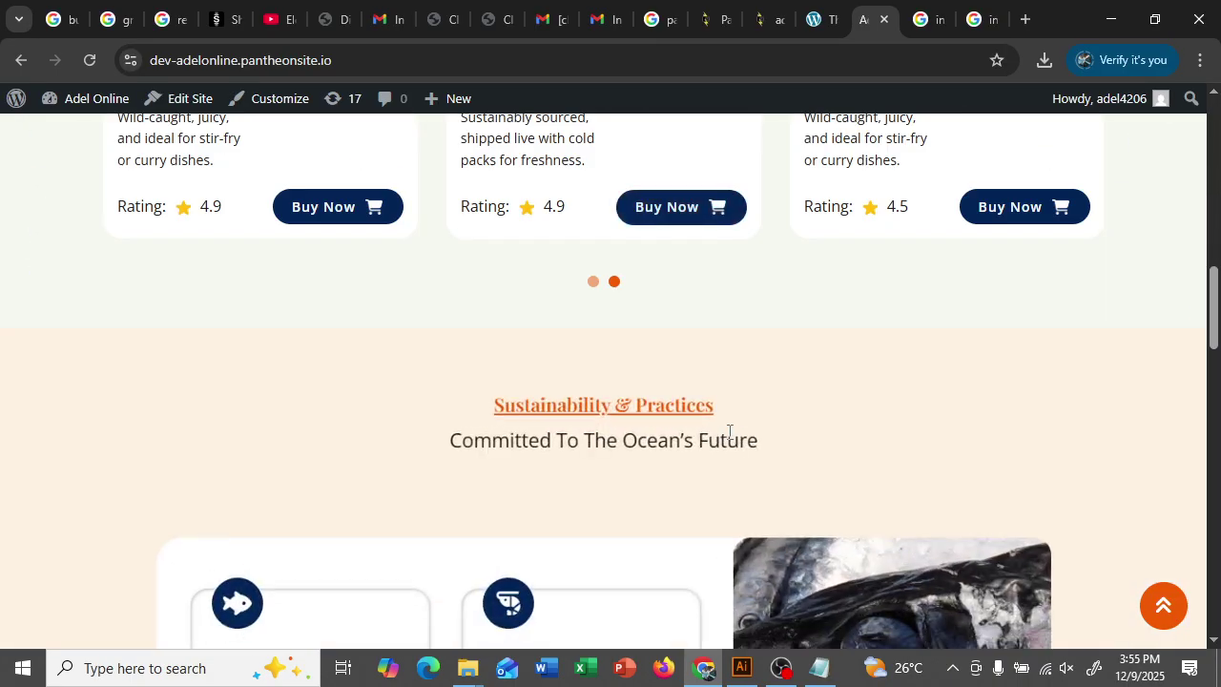
scroll(727, 436, "down", 5)
scroll(728, 437, "down", 15)
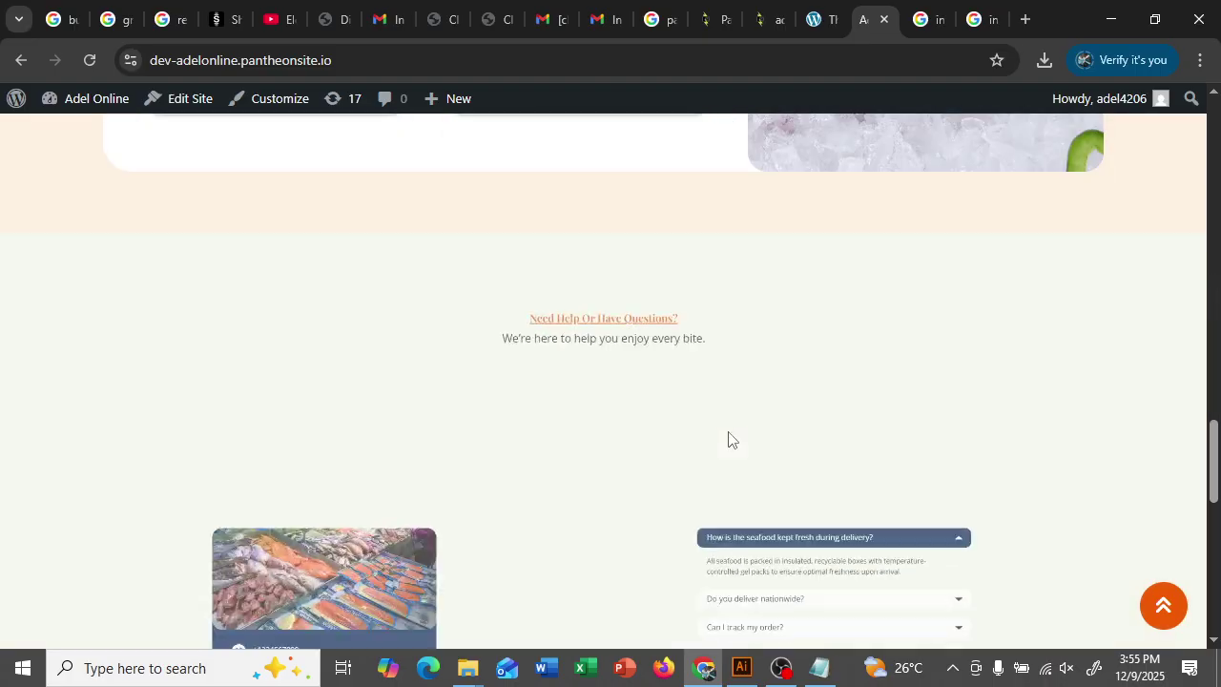
scroll(682, 518, "down", 3)
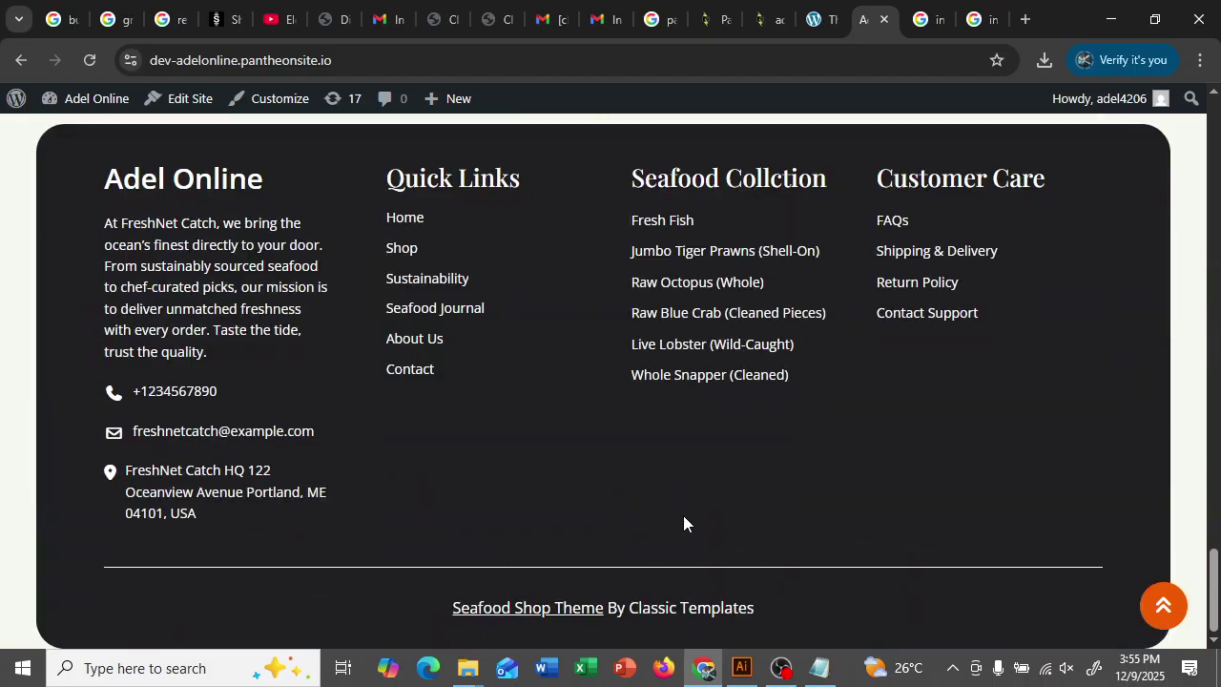
scroll(681, 548, "up", 15)
scroll(687, 540, "up", 10)
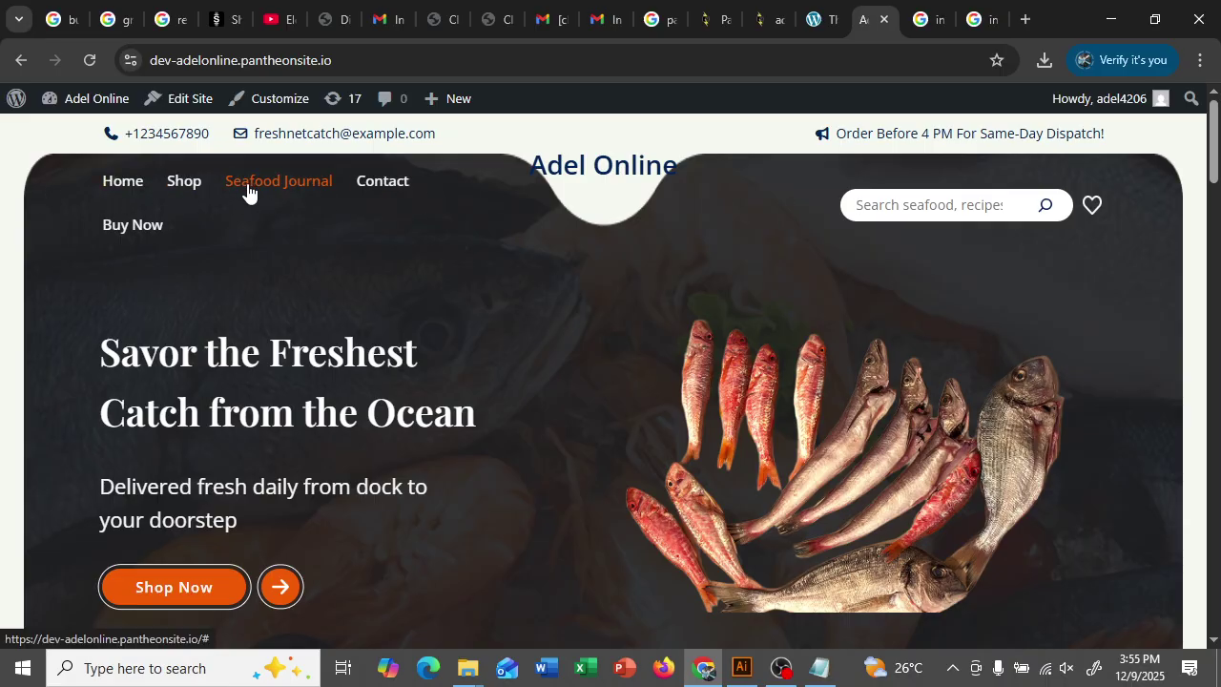
scroll(223, 245, "down", 9)
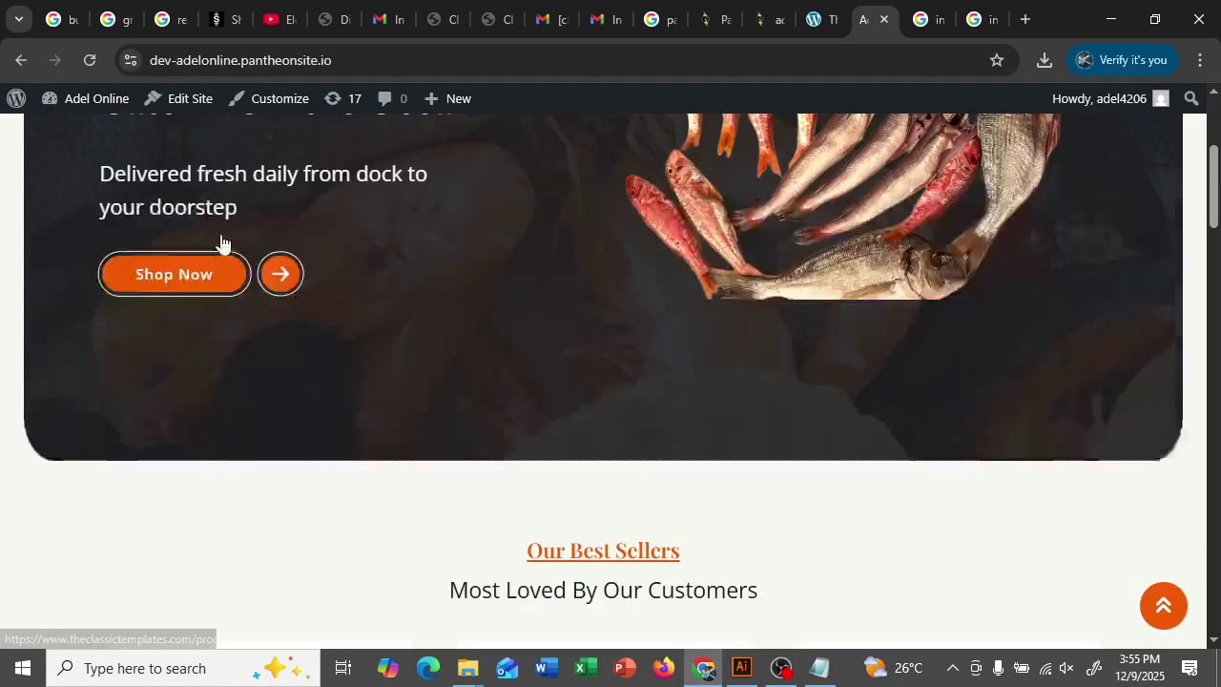
scroll(357, 435, "down", 15)
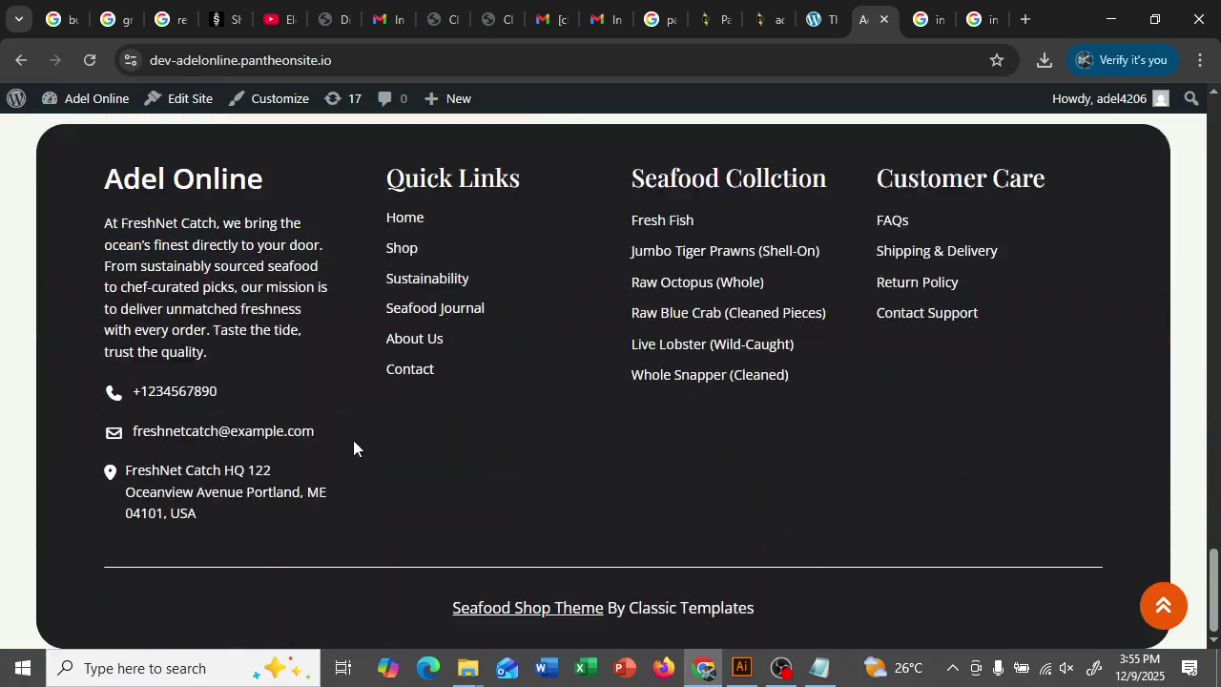
scroll(354, 436, "up", 5)
scroll(376, 448, "up", 10)
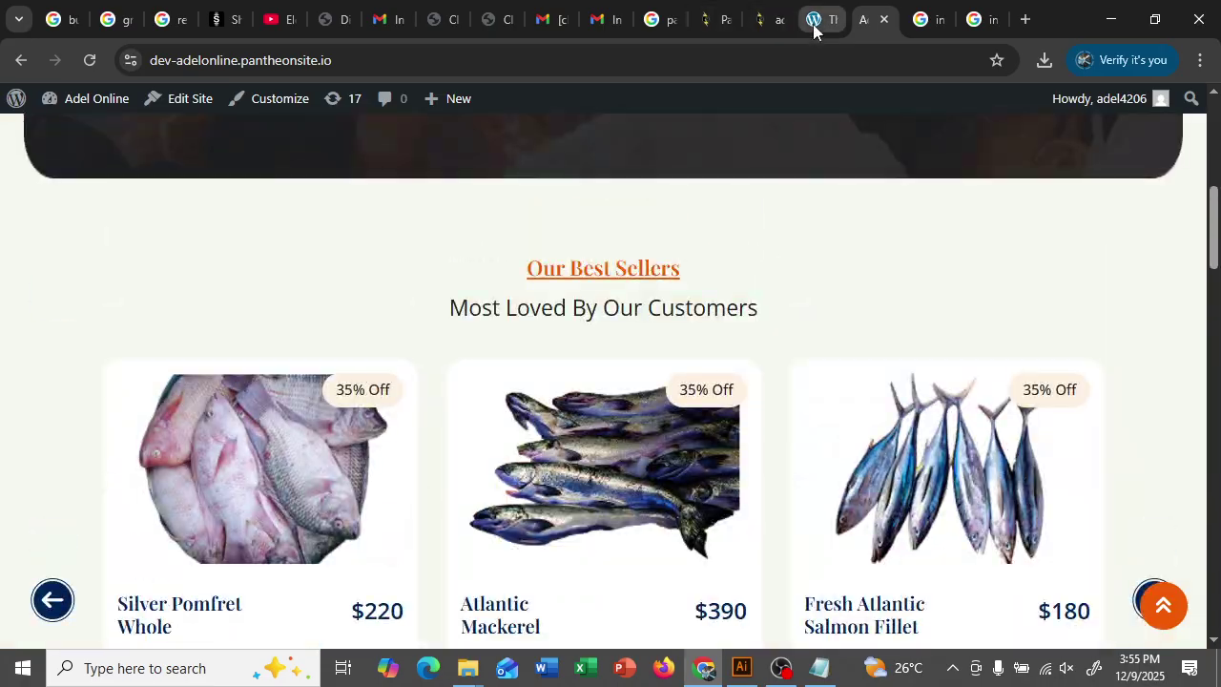
left_click(811, 21)
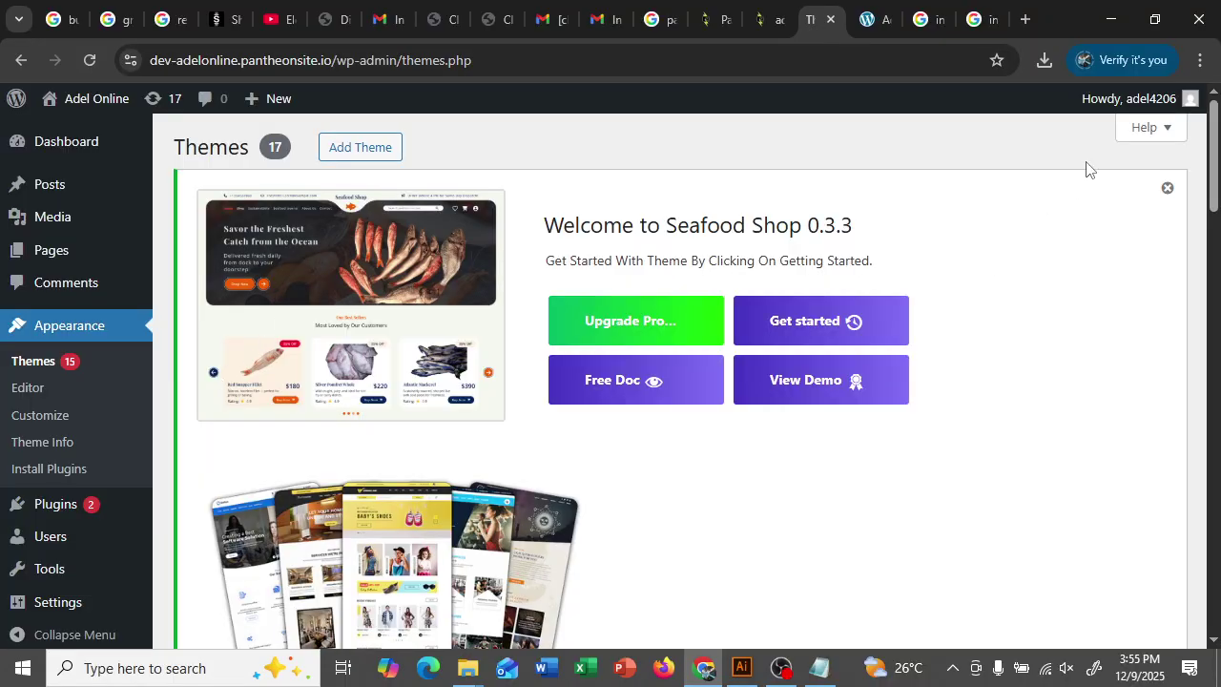
Step: Install Extendable from the popular themes, activate it, and view the Enternet Problem Solve post
left_click(36, 338)
left_click(347, 147)
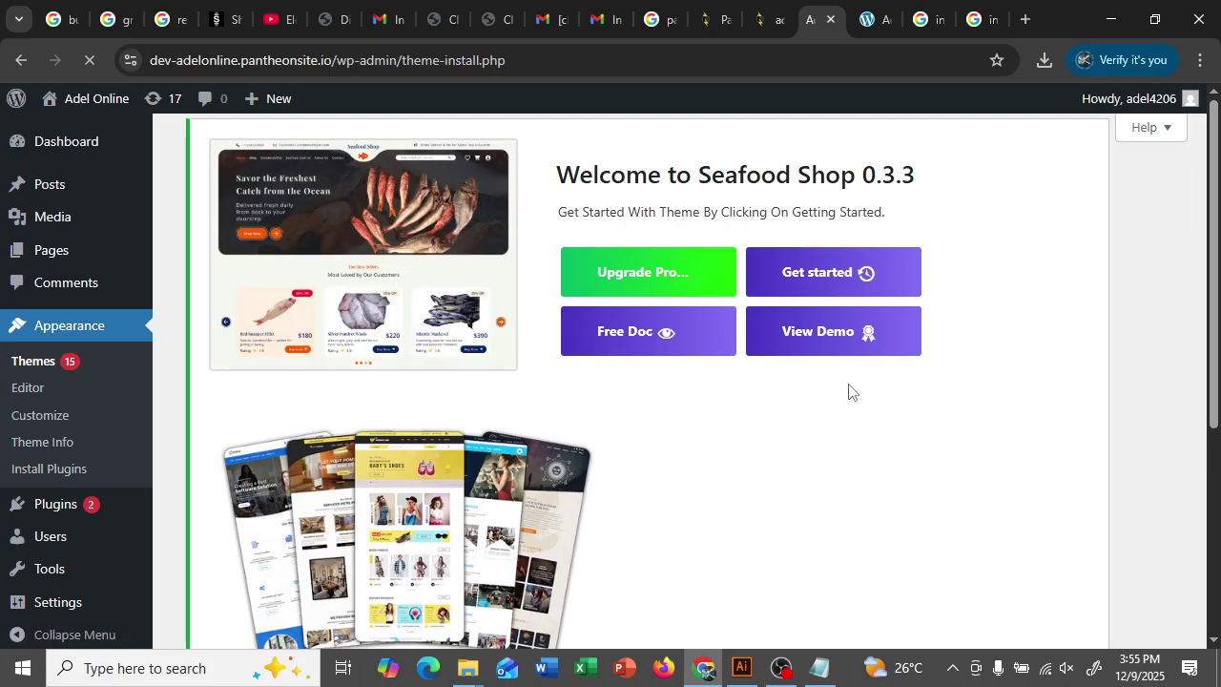
scroll(594, 439, "down", 10)
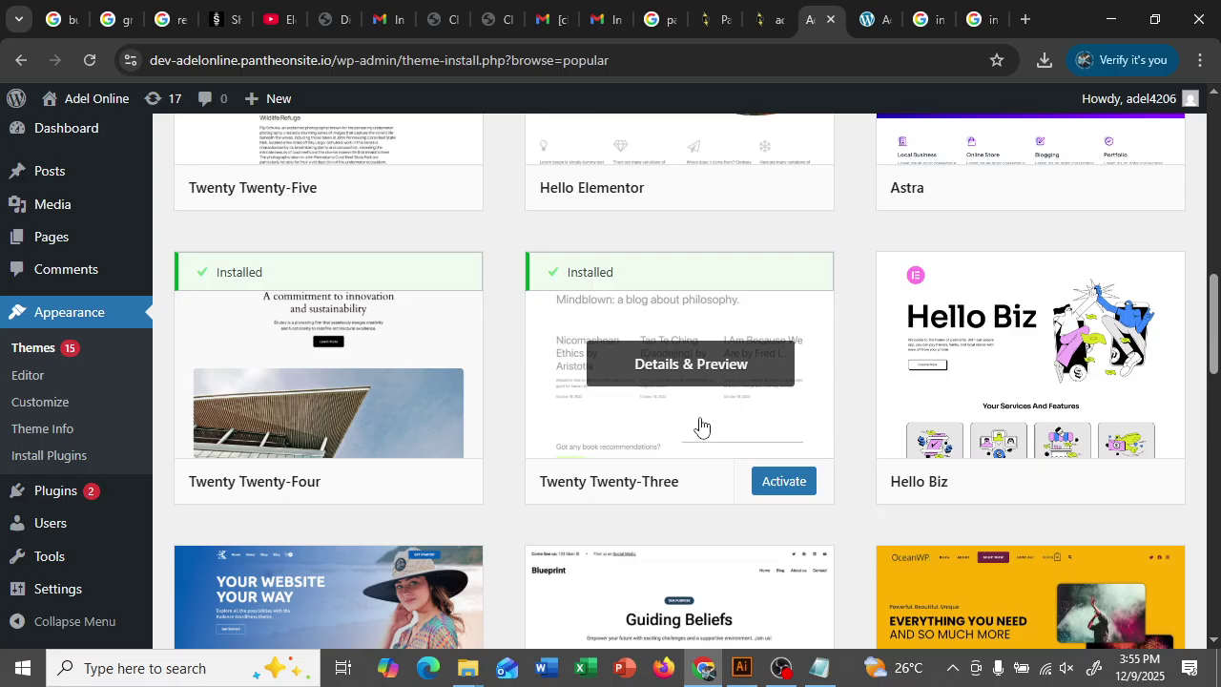
scroll(953, 431, "down", 5)
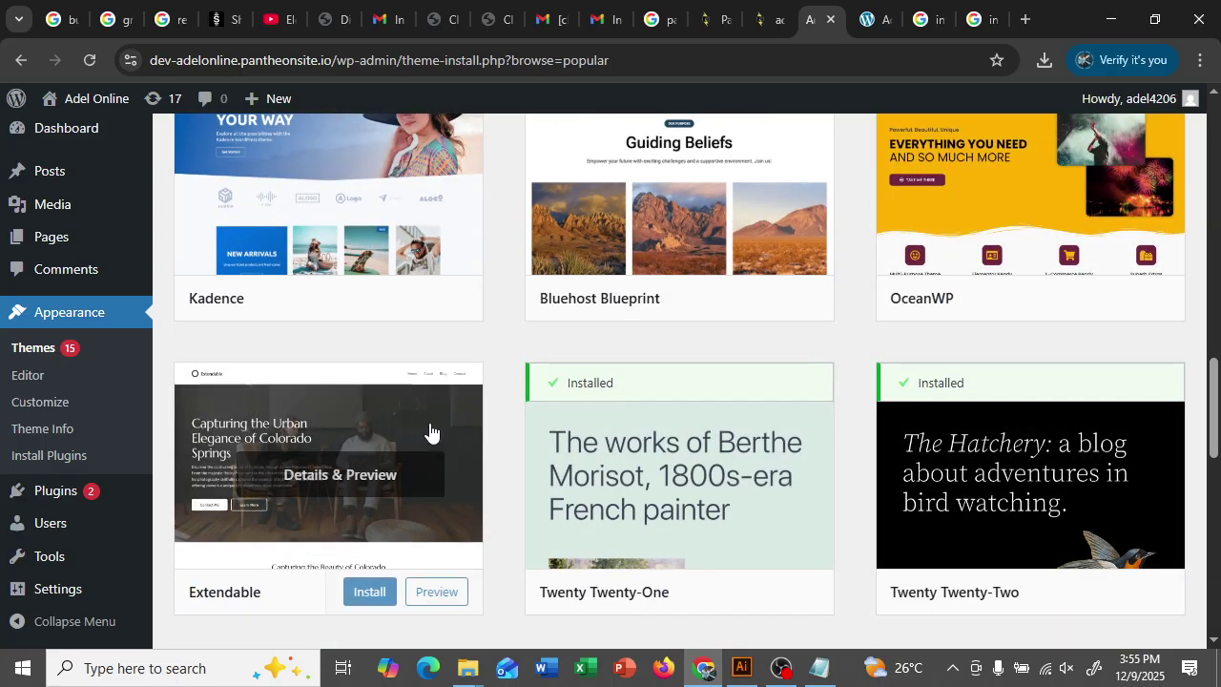
scroll(410, 439, "down", 2)
left_click(361, 402)
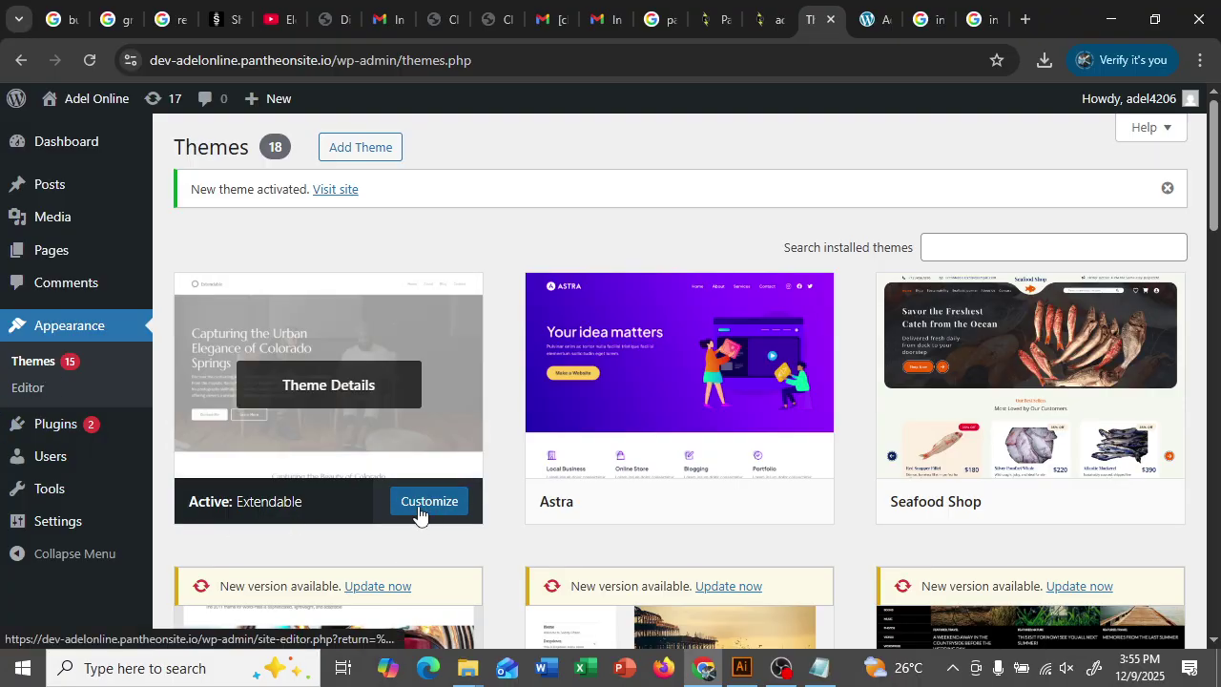
left_click(869, 21)
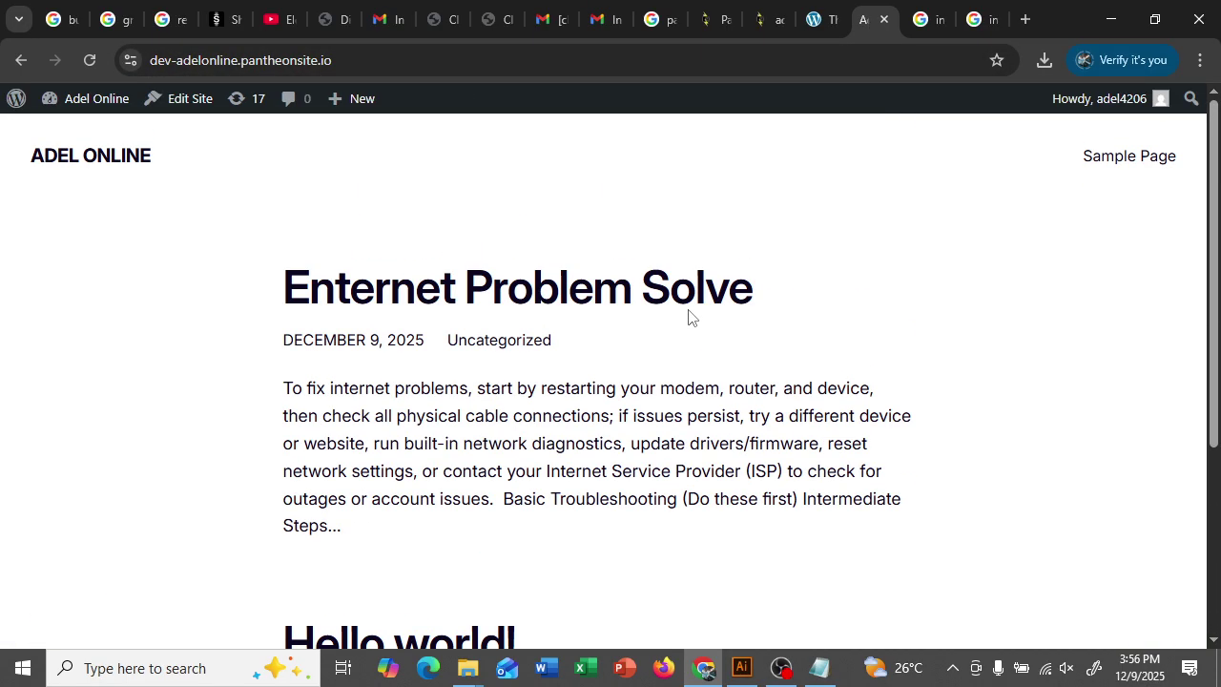
scroll(688, 319, "down", 3)
scroll(686, 343, "up", 3)
scroll(679, 353, "down", 3)
scroll(673, 358, "up", 3)
left_click(818, 19)
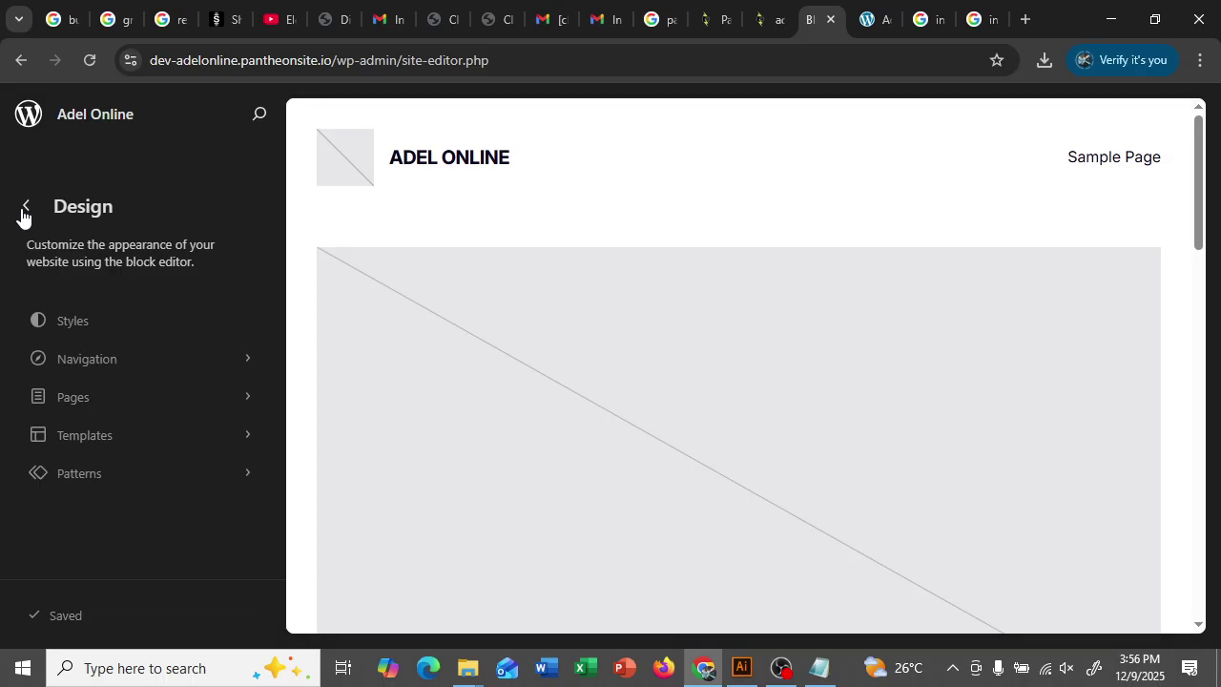
left_click(21, 60)
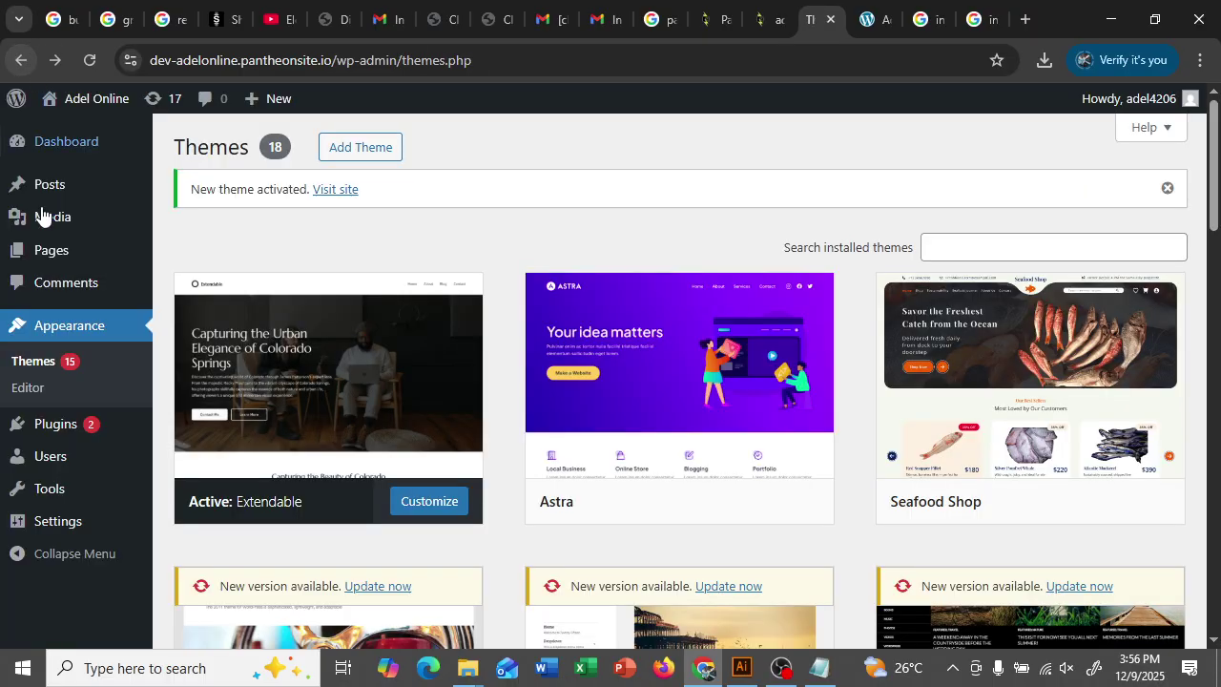
mouse_move(74, 429)
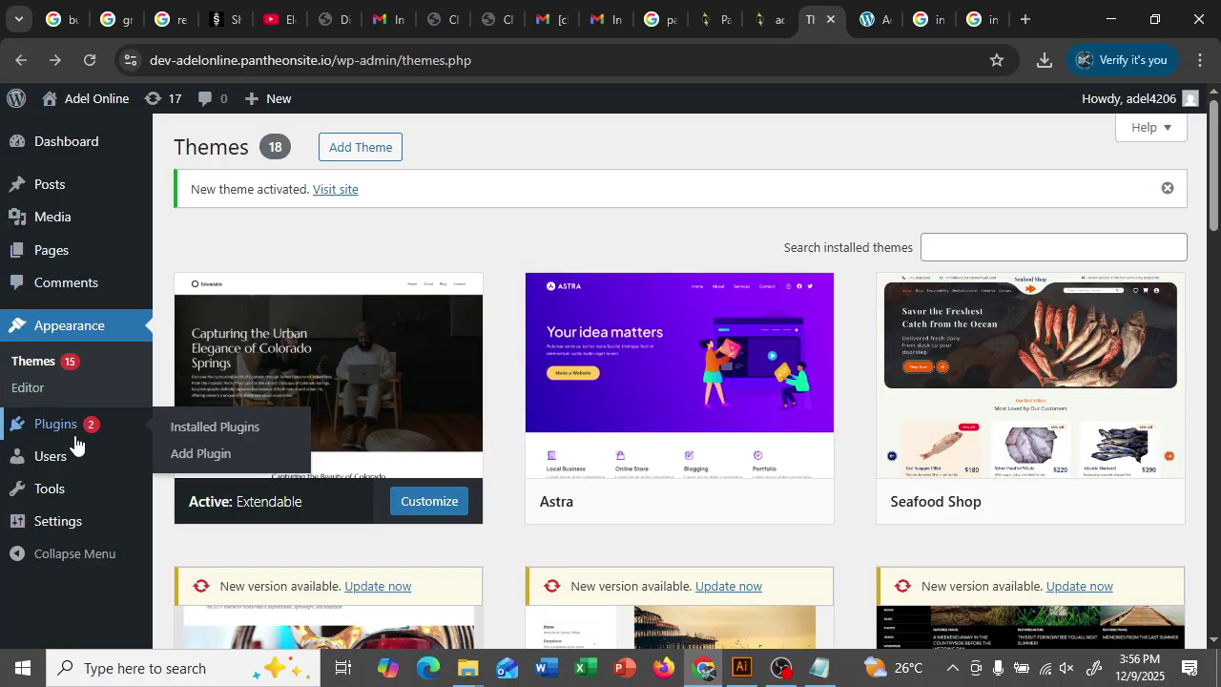
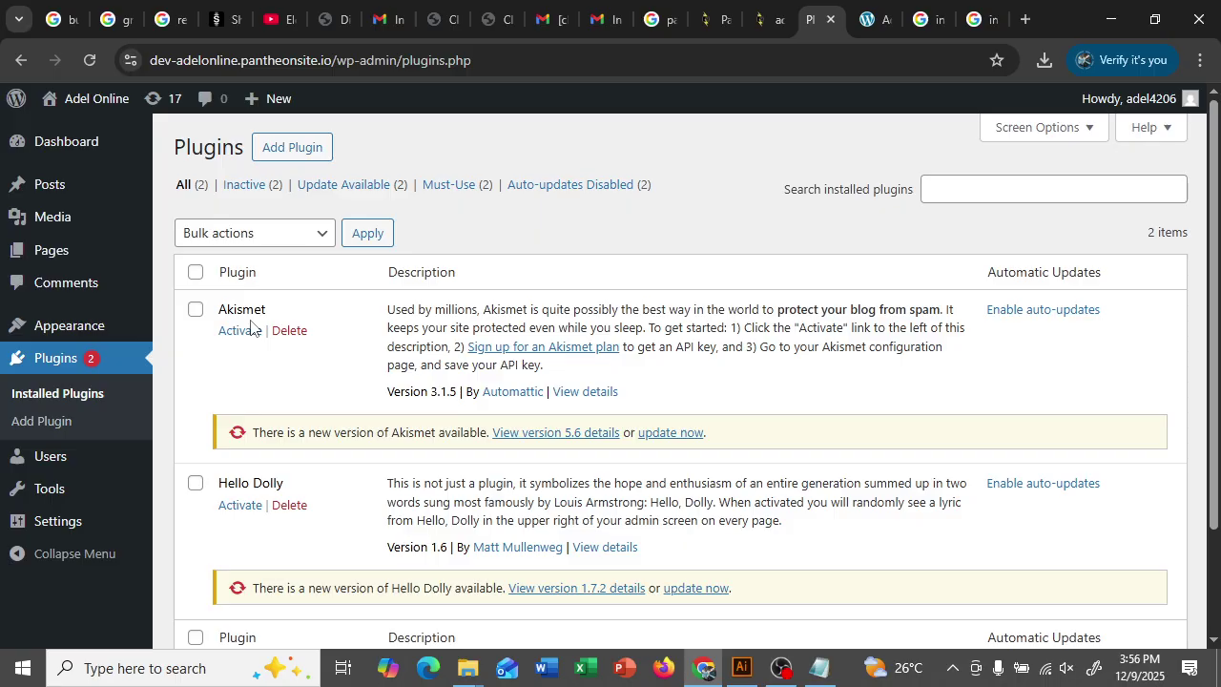
Step: Bulk-delete both Akismet and Hello Dolly, confirming the deletion, then switch to the front-page tab
scroll(277, 351, "down", 3)
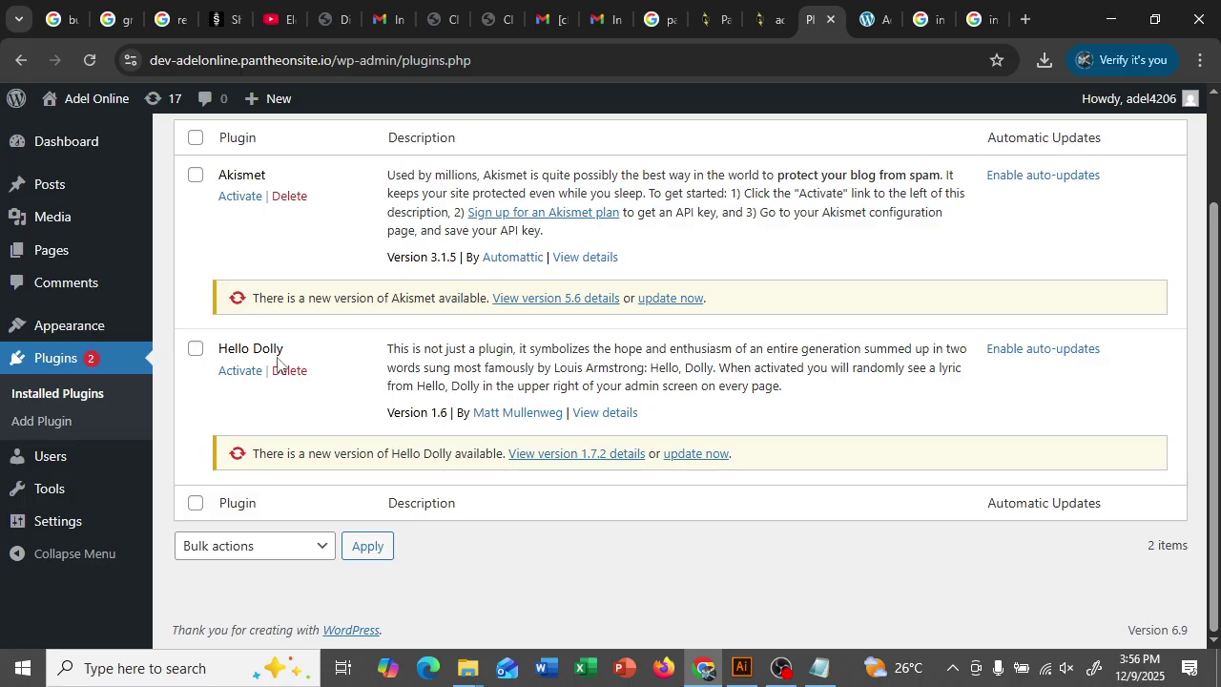
scroll(267, 403, "up", 1)
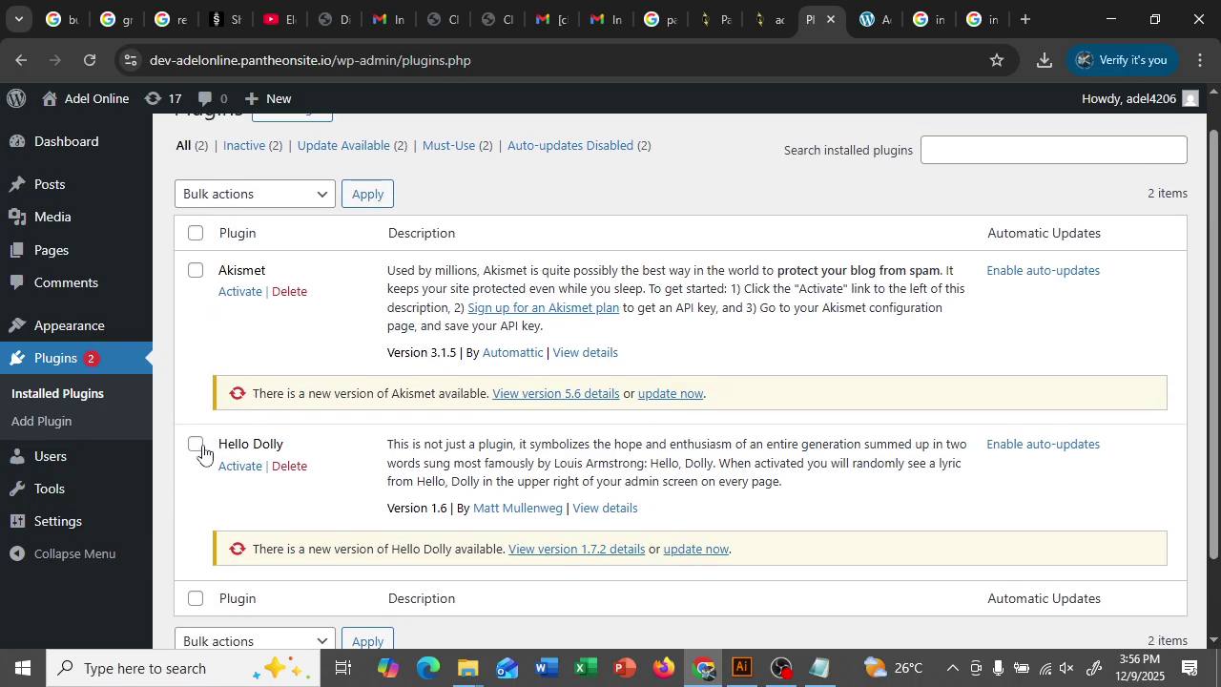
left_click(196, 272)
left_click(307, 195)
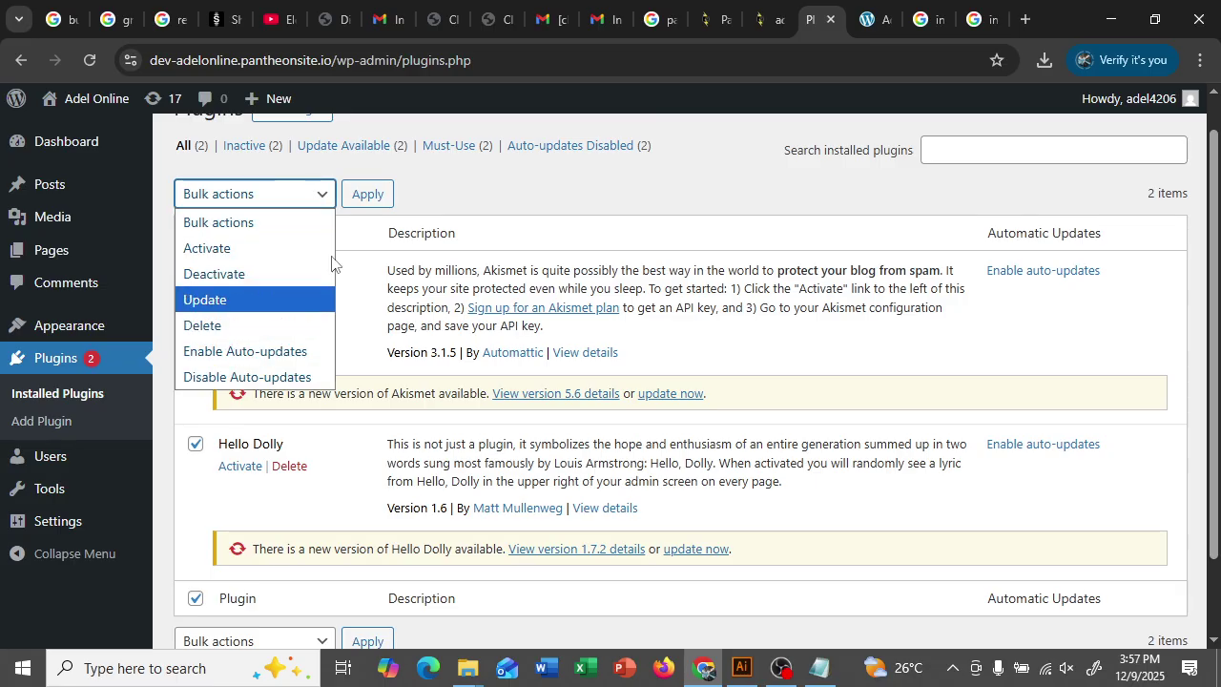
left_click(499, 194)
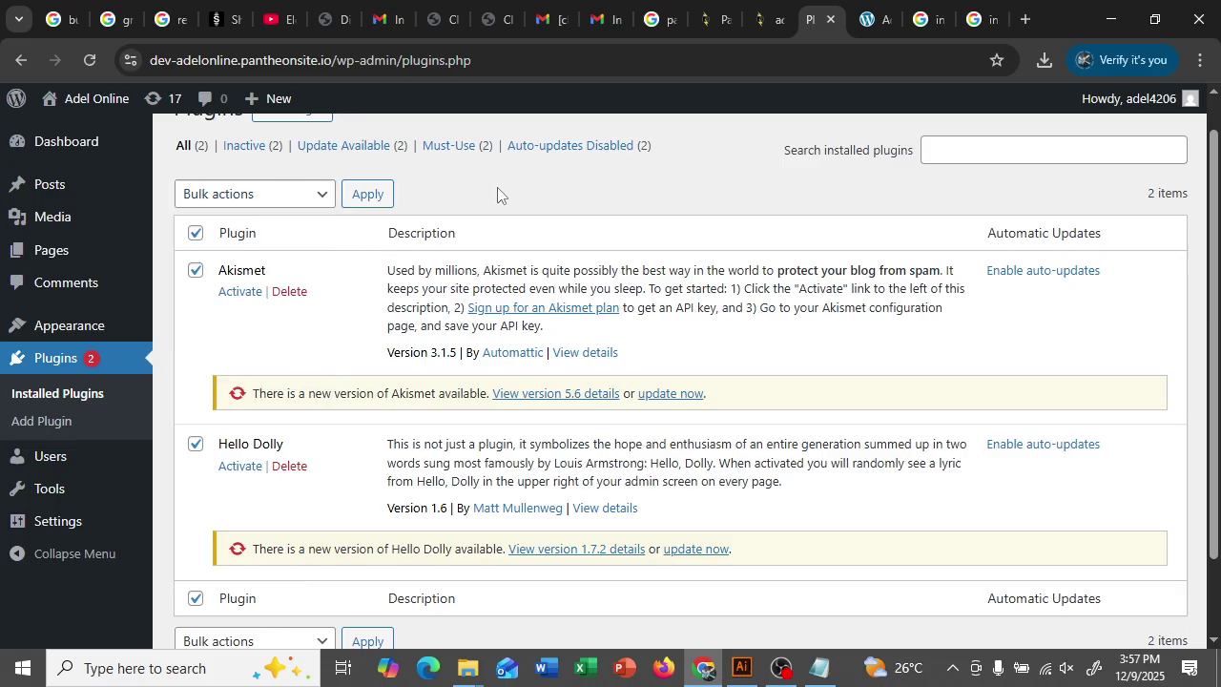
left_click(323, 199)
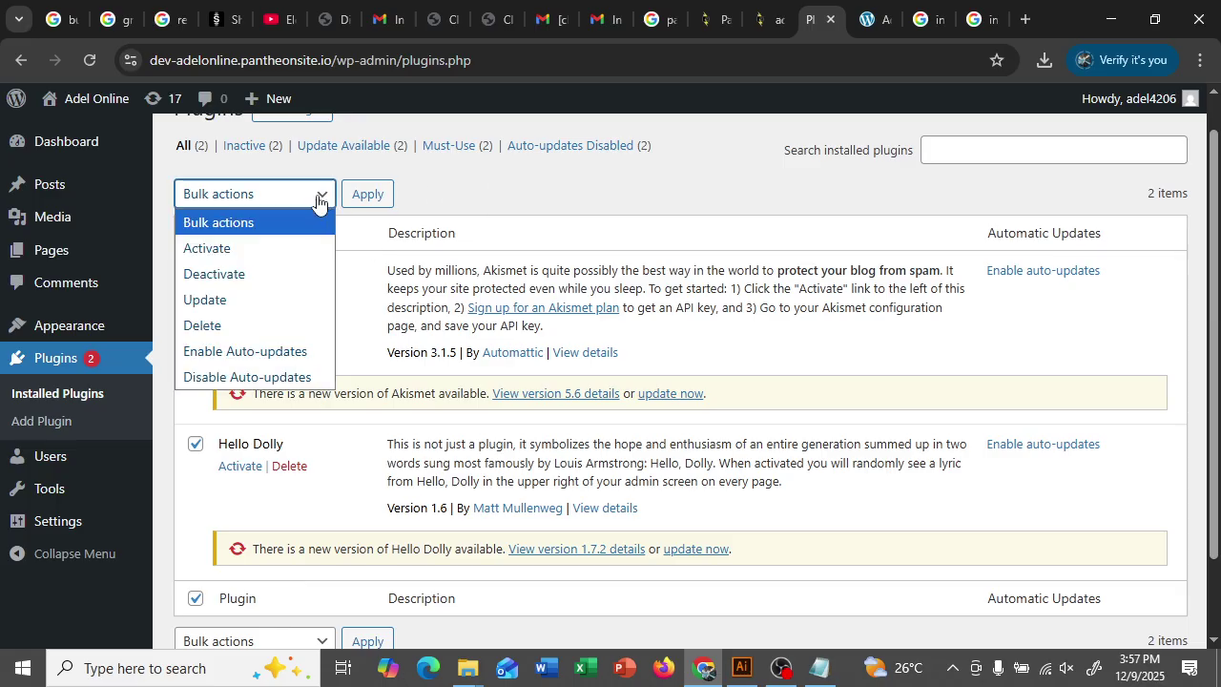
left_click(267, 326)
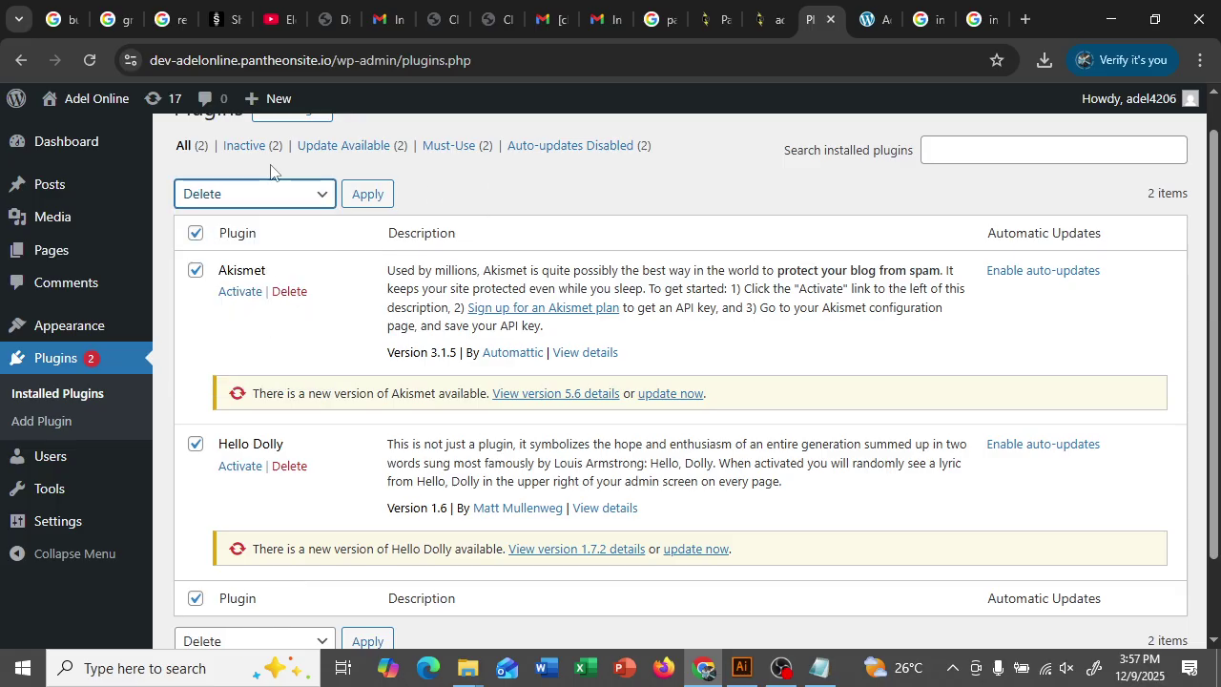
left_click(368, 194)
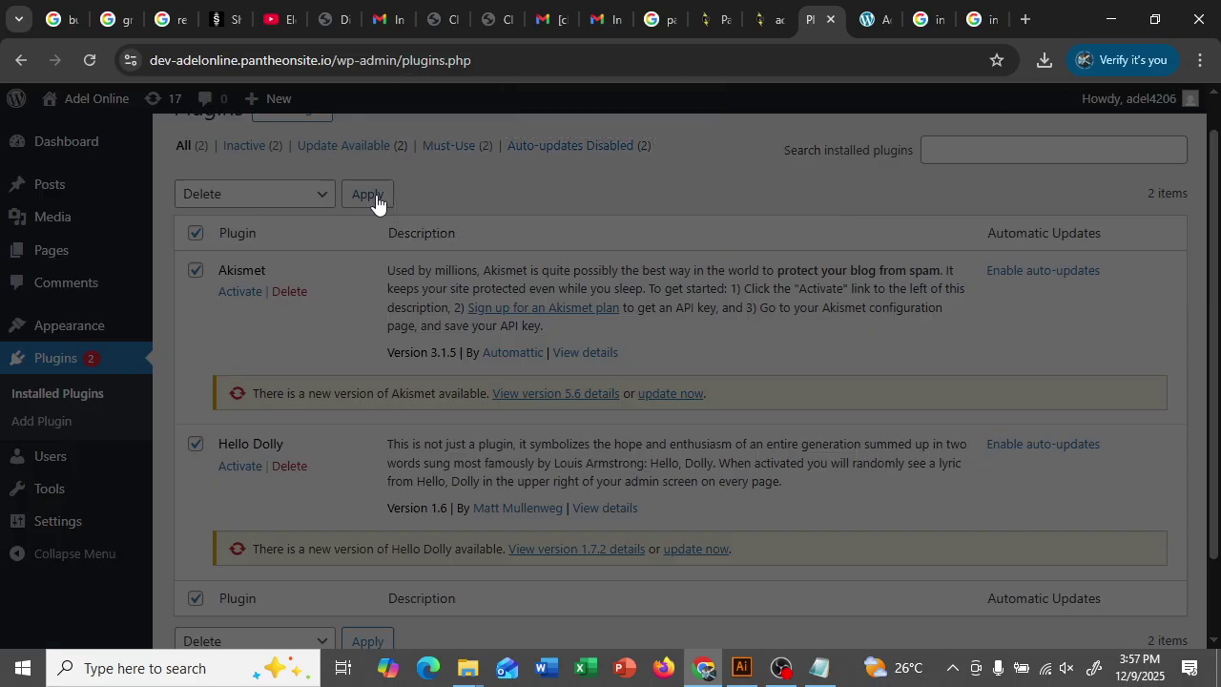
left_click(693, 200)
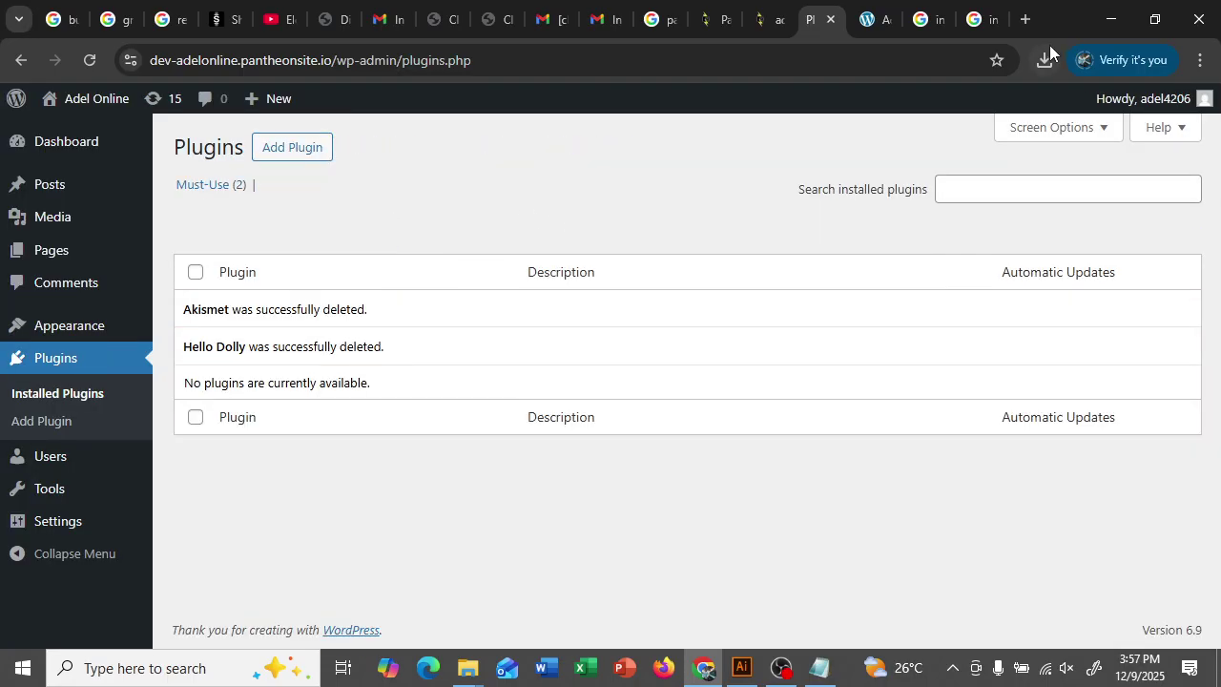
left_click(878, 21)
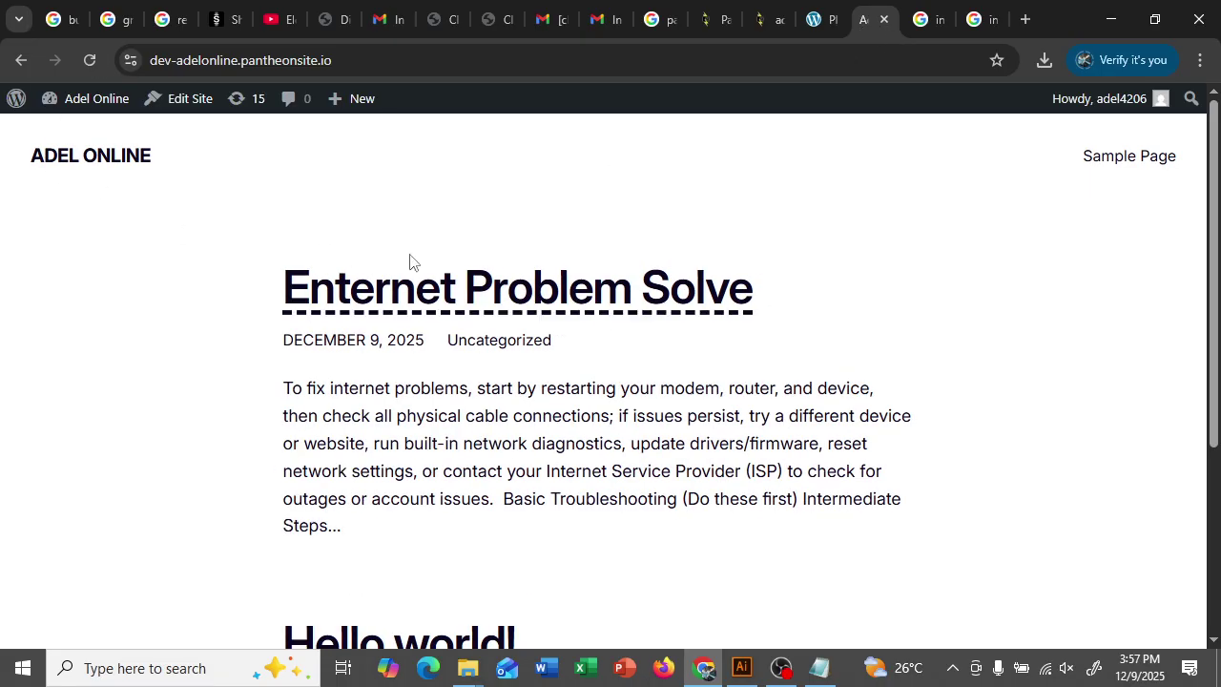
Step: Glance over the 'Enternet Problem Solve' front page, then go back to the Plugins admin tab
scroll(522, 316, "down", 3)
scroll(523, 335, "up", 3)
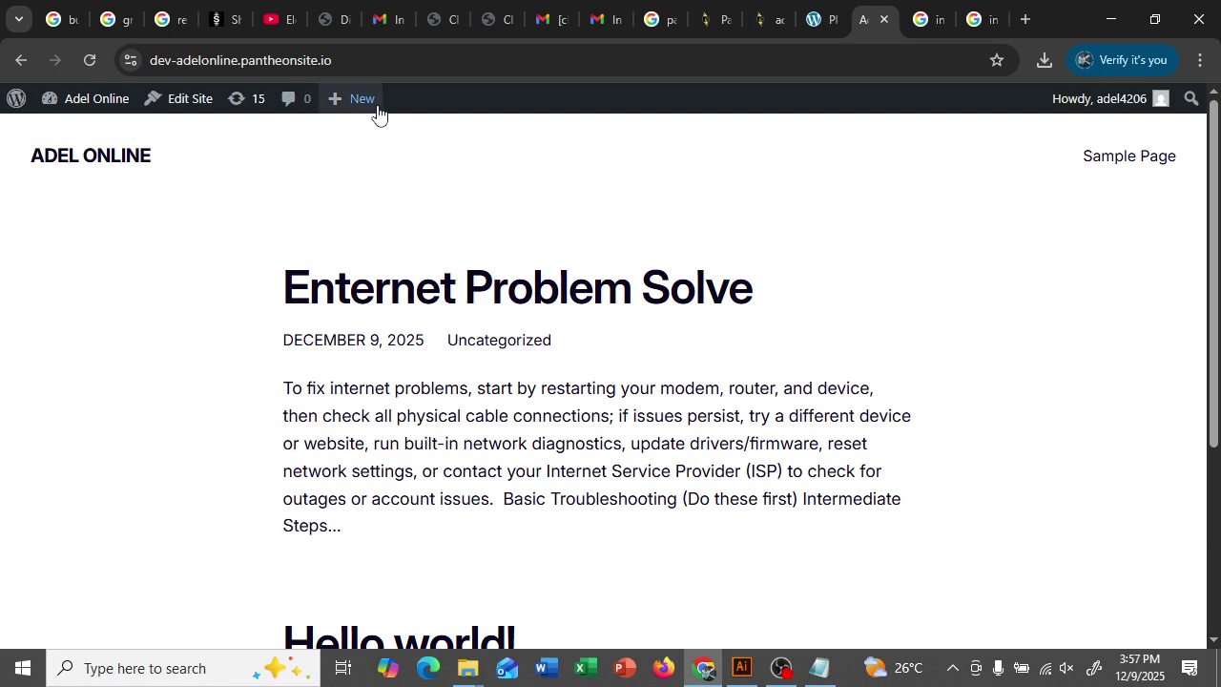
left_click(819, 14)
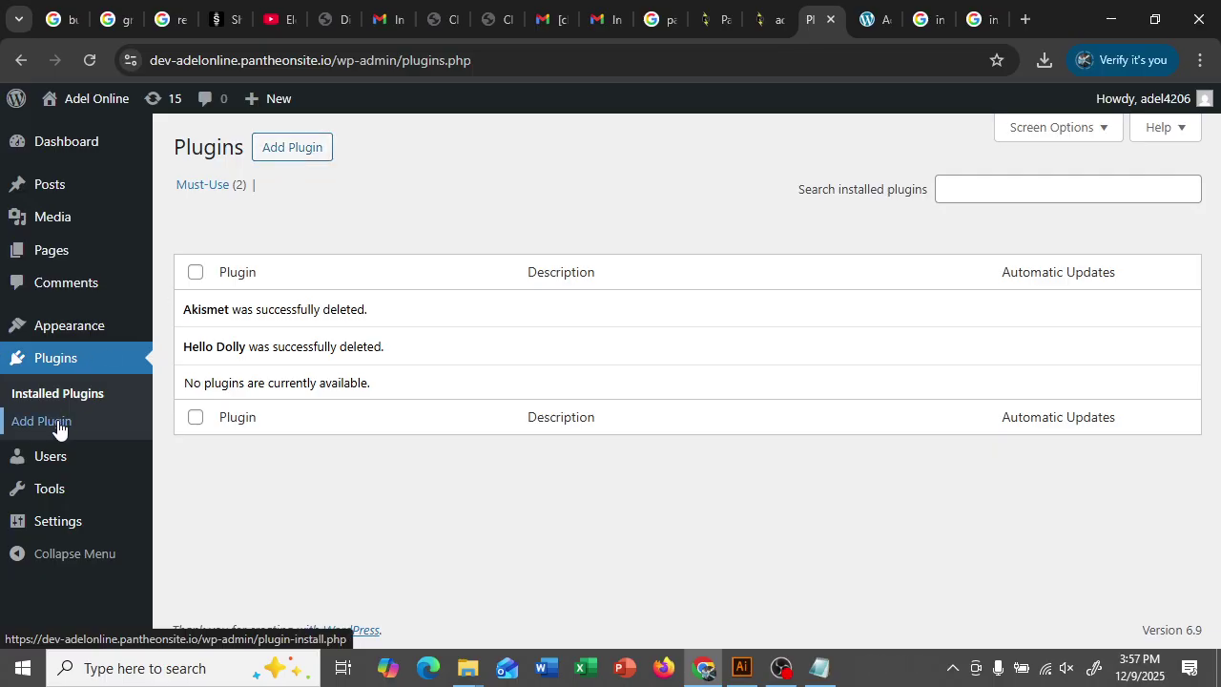
Step: Search Add Plugins for elementor and browse the results, led by Elementor Website Builder
left_click(296, 147)
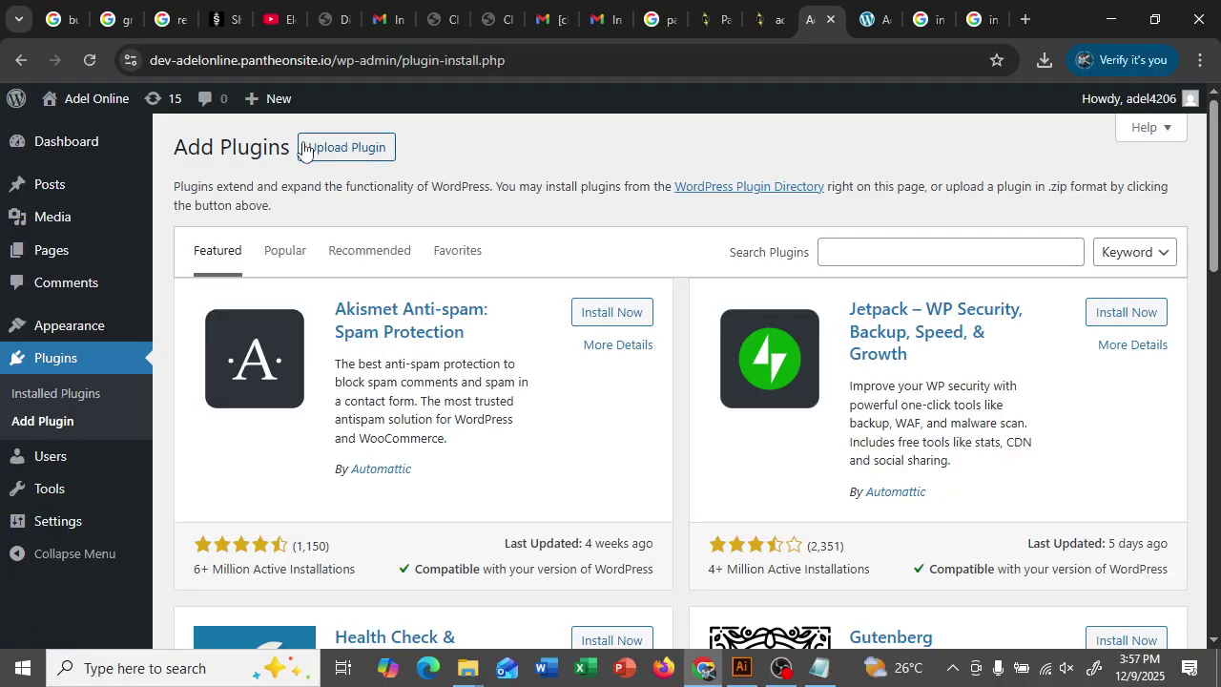
scroll(404, 360, "down", 3)
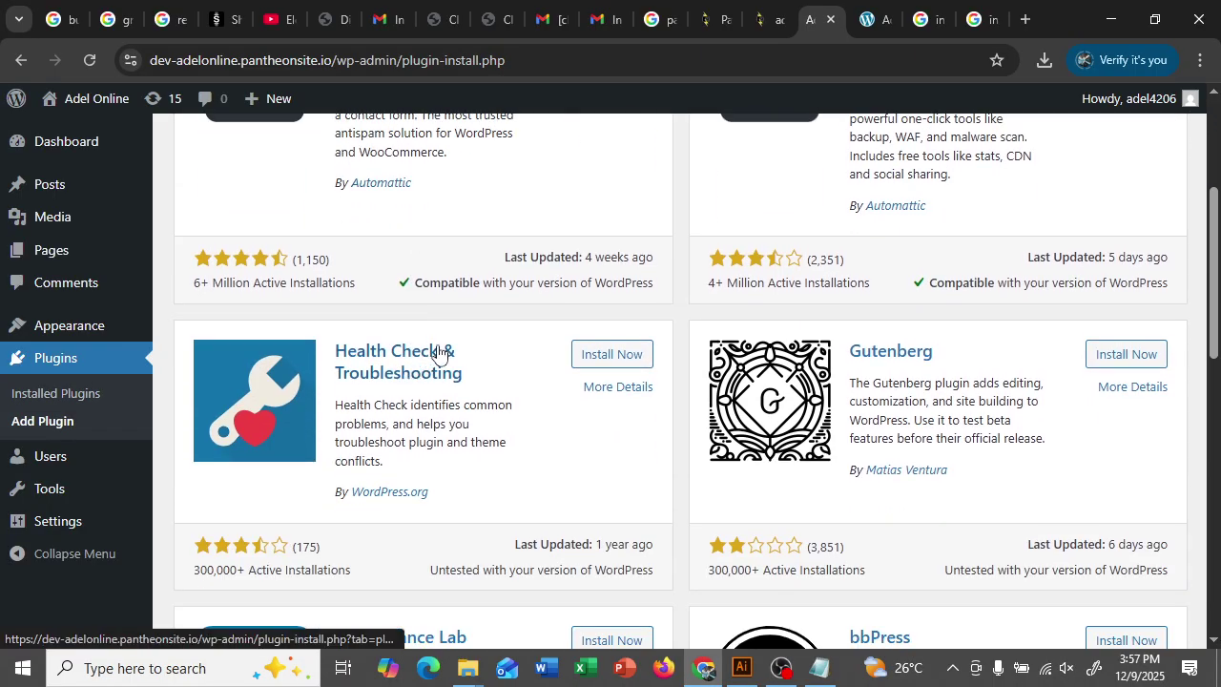
scroll(763, 331, "down", 10)
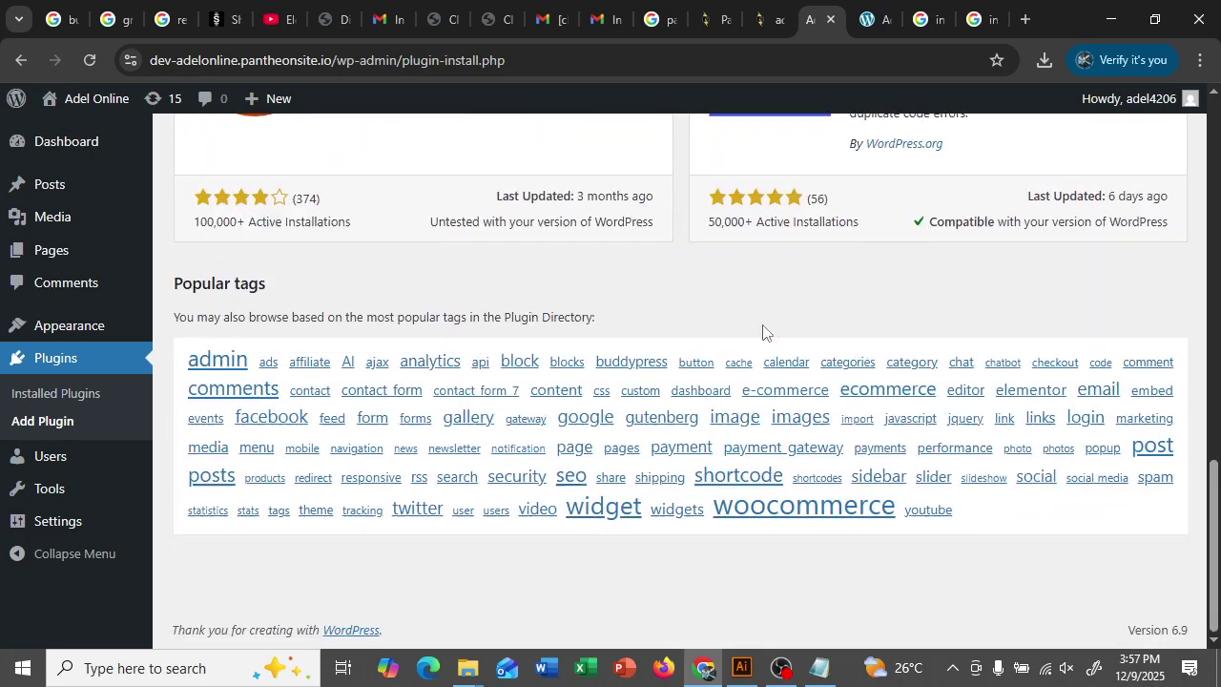
scroll(751, 336, "up", 13)
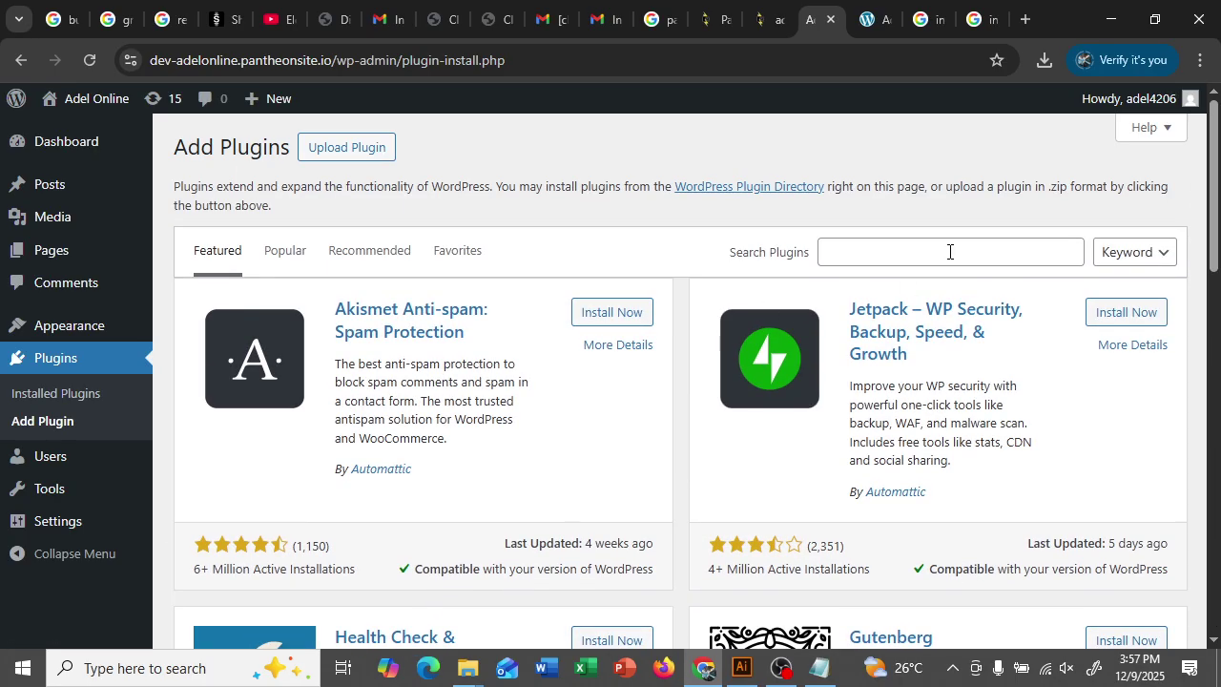
left_click(947, 250)
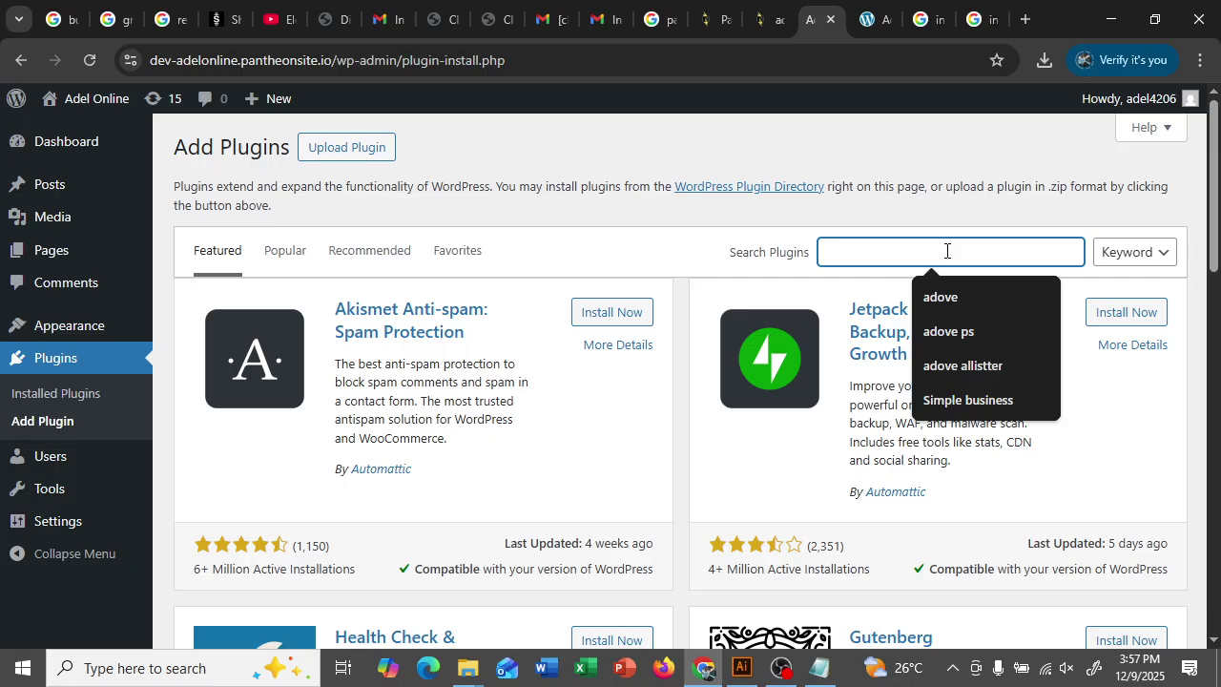
type("elementor")
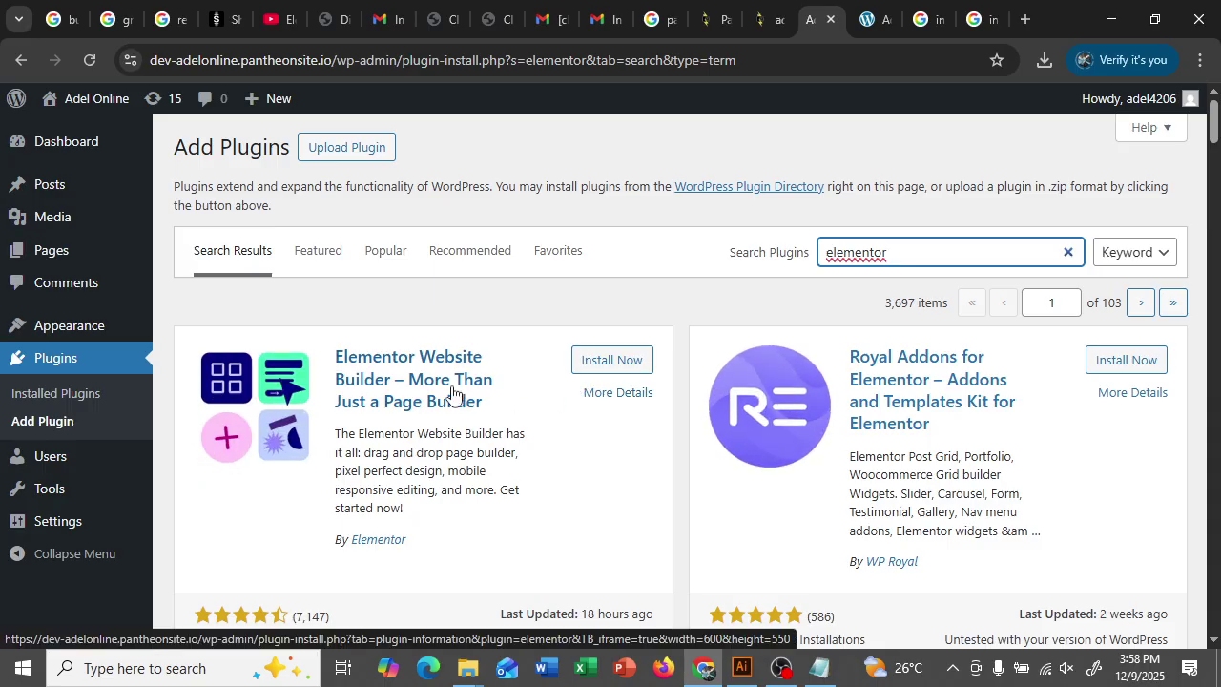
scroll(1001, 424, "down", 4)
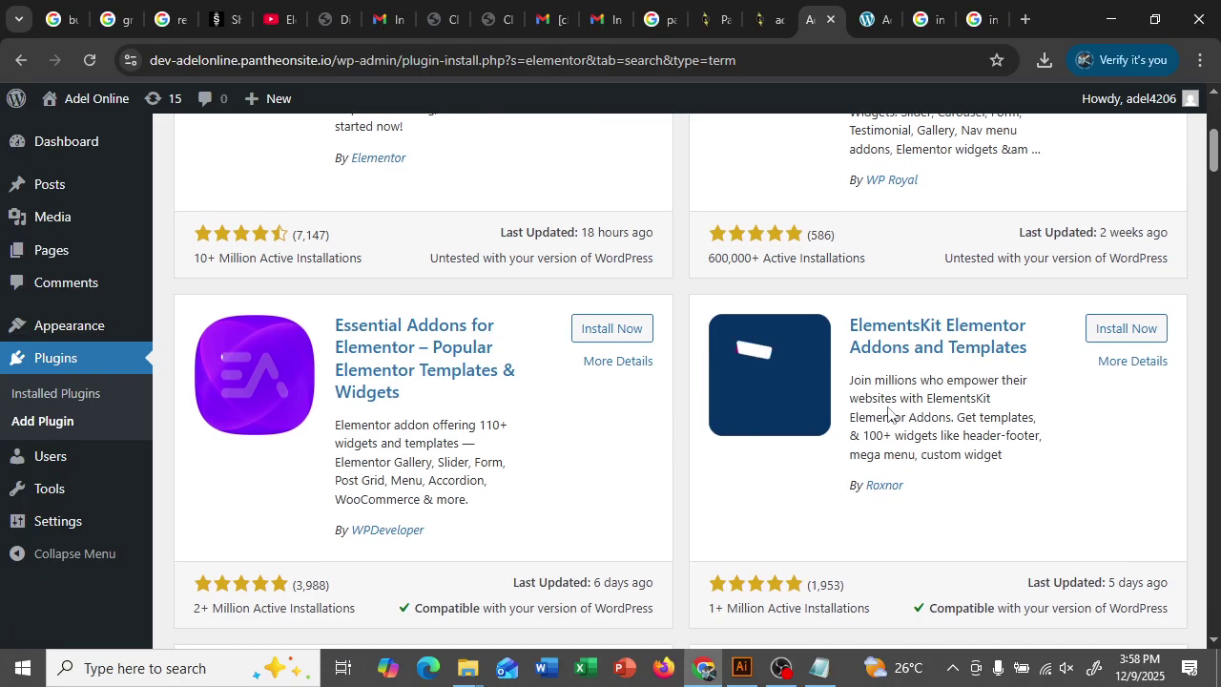
scroll(892, 332, "down", 1)
scroll(892, 333, "down", 5)
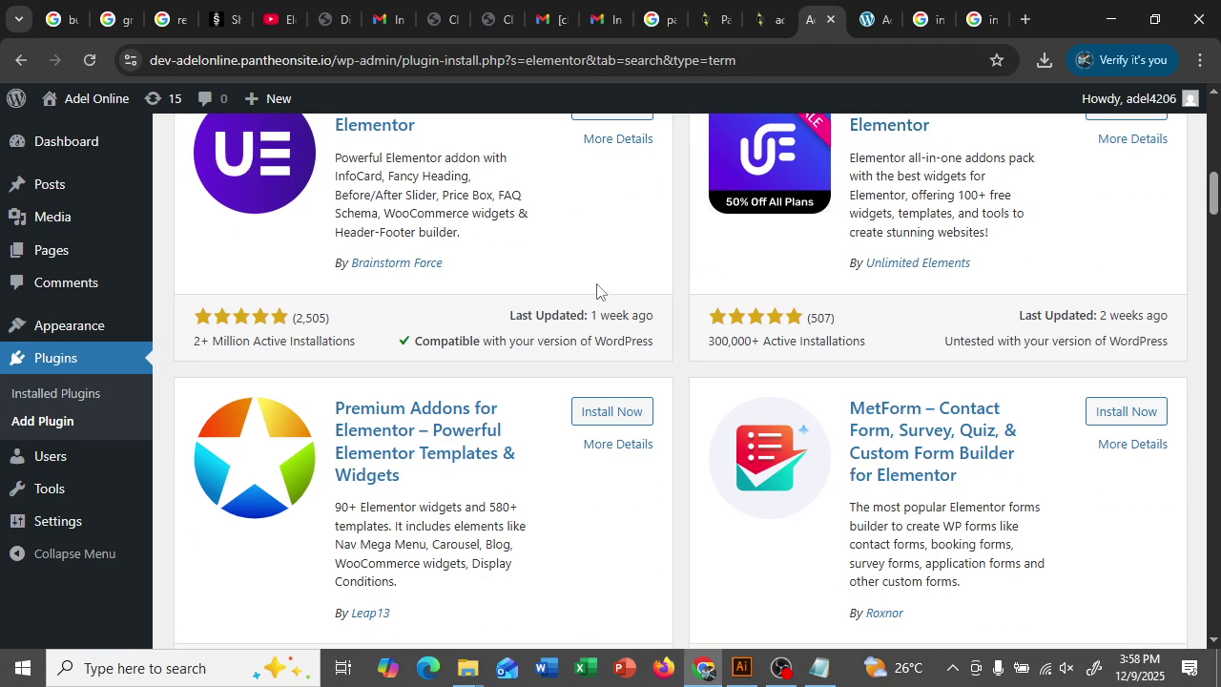
scroll(596, 291, "up", 10)
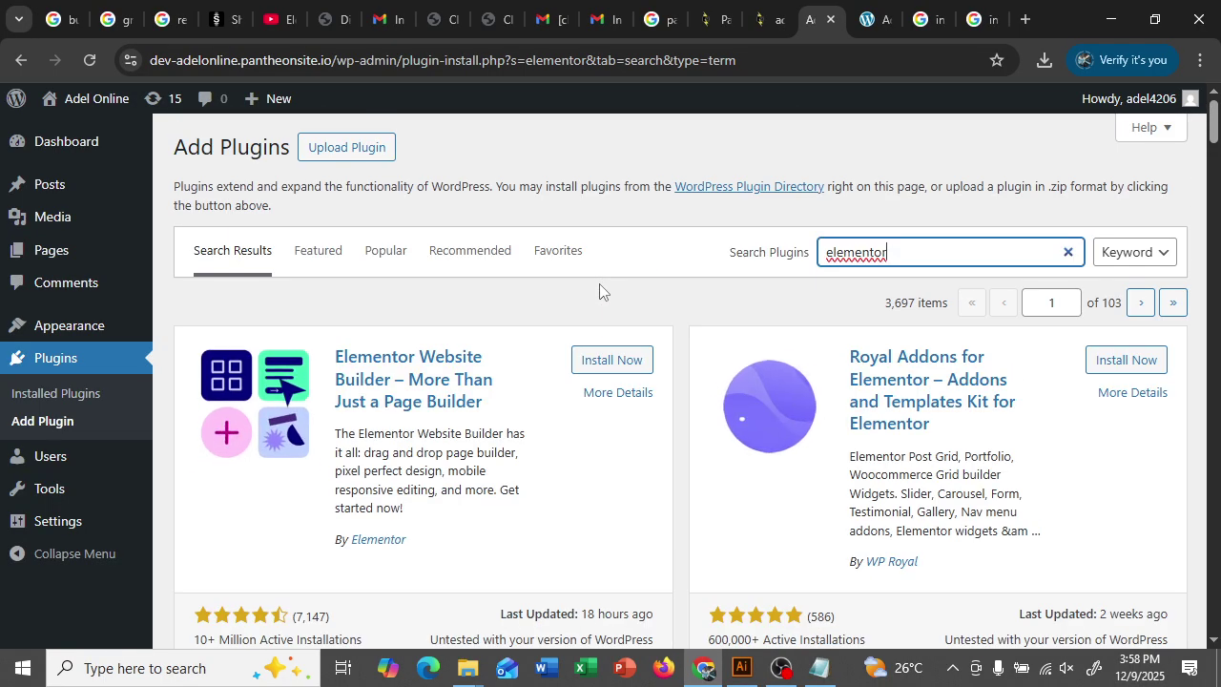
scroll(599, 291, "down", 10)
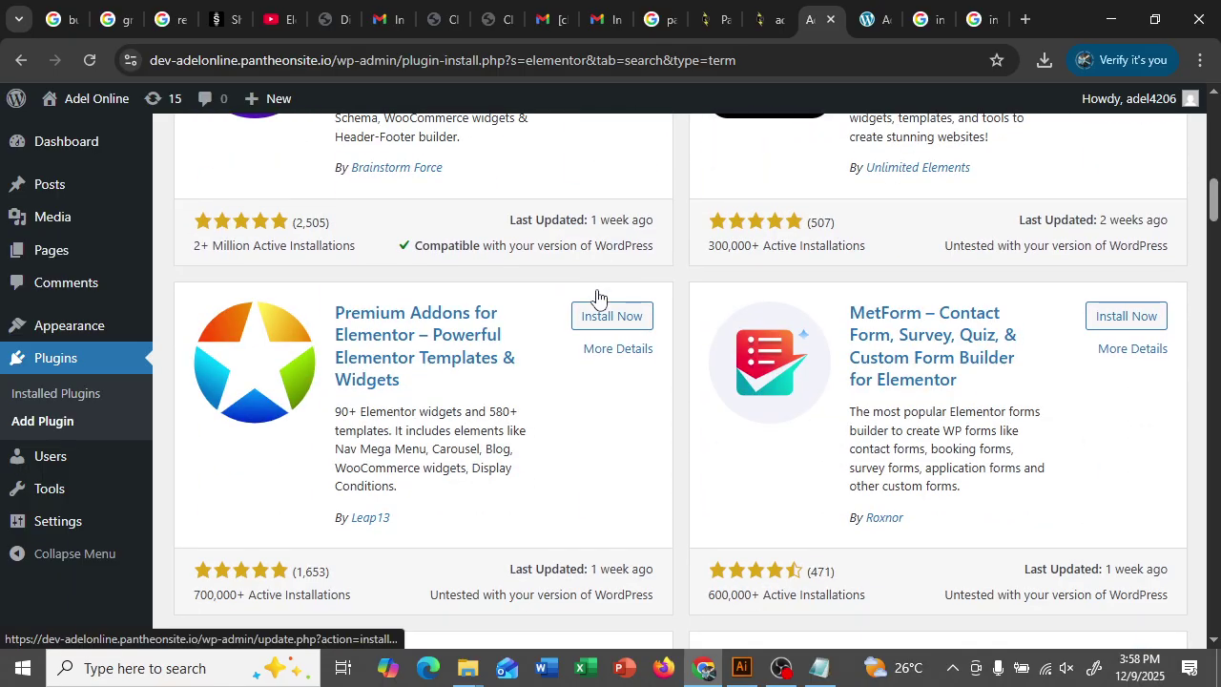
scroll(596, 296, "up", 10)
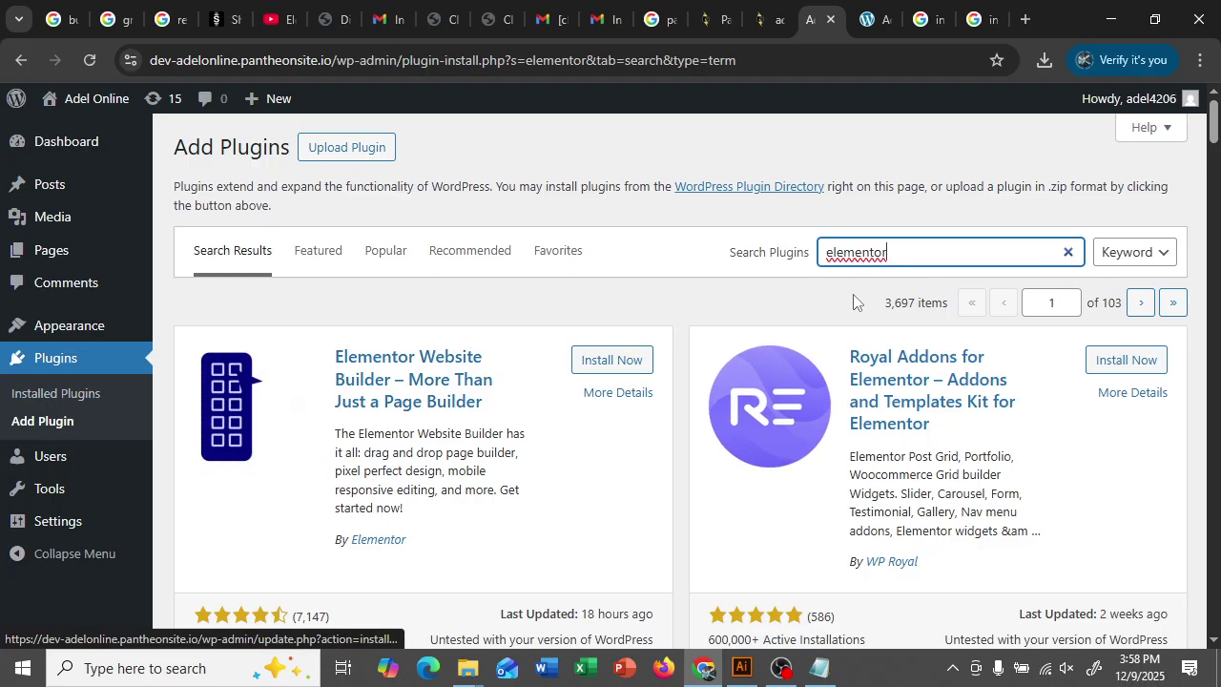
Step: Install Elementor Website Builder, skip its setup wizard, and view the Installed Plugins list
left_click(609, 362)
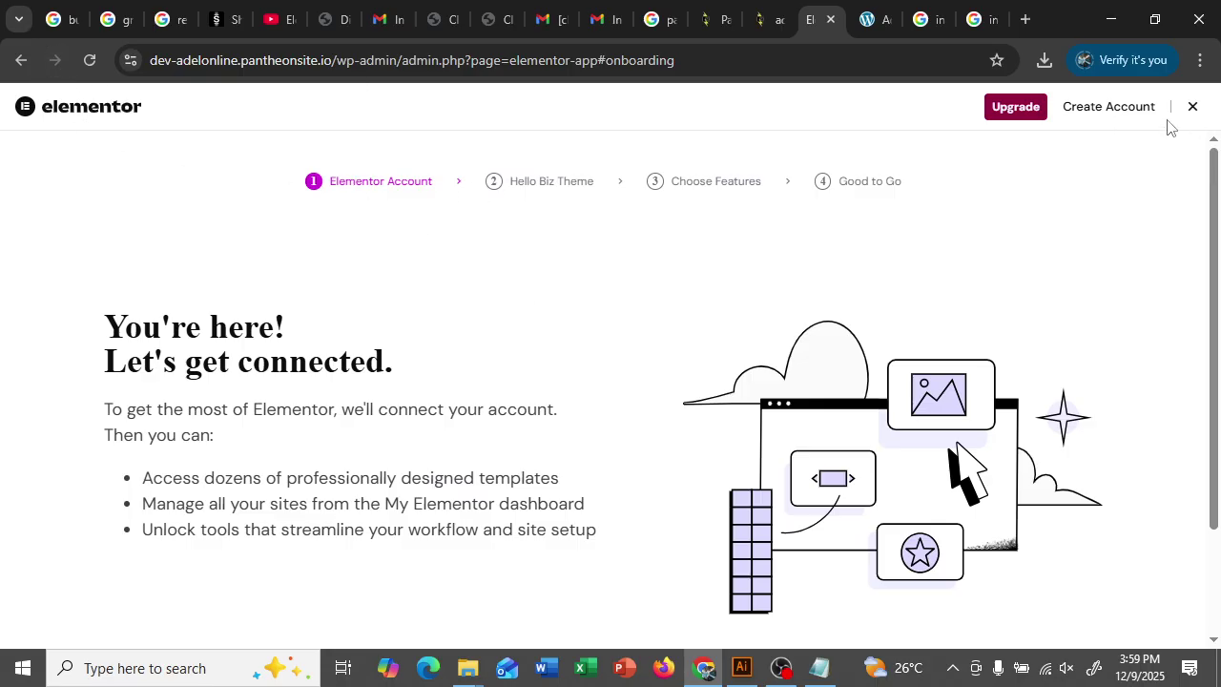
left_click(1200, 111)
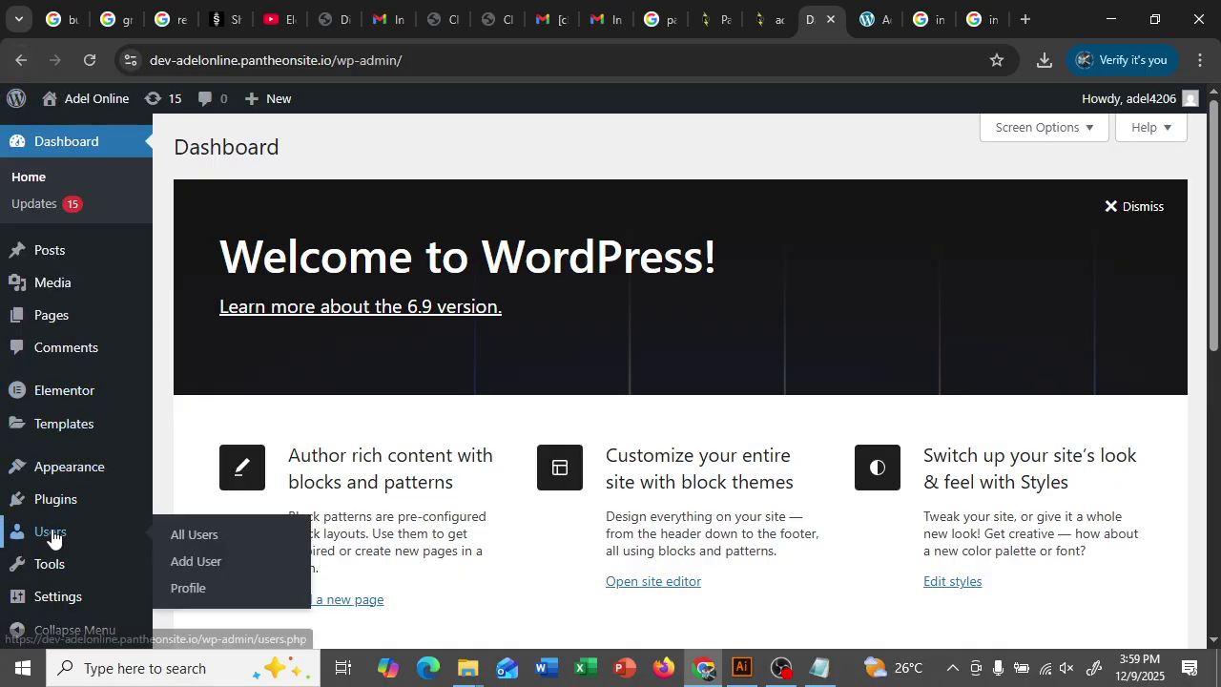
left_click(62, 510)
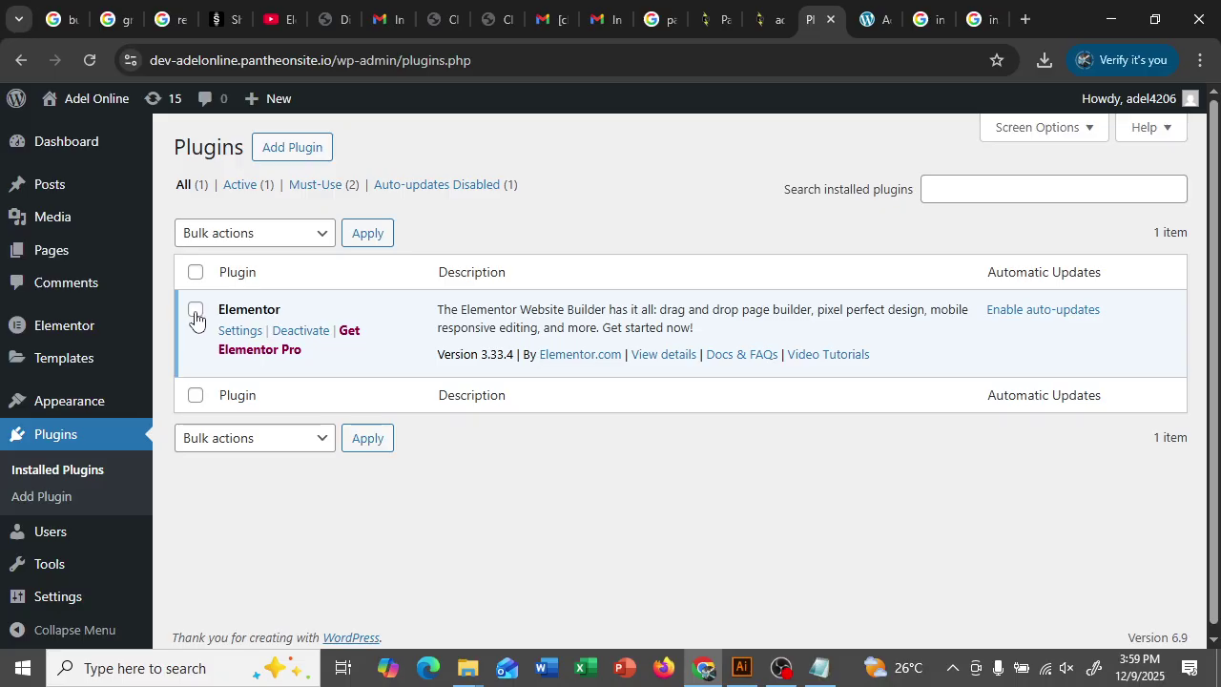
Step: Bulk-deactivate Elementor, then reactivate it from its plugin row
left_click(196, 313)
left_click(268, 445)
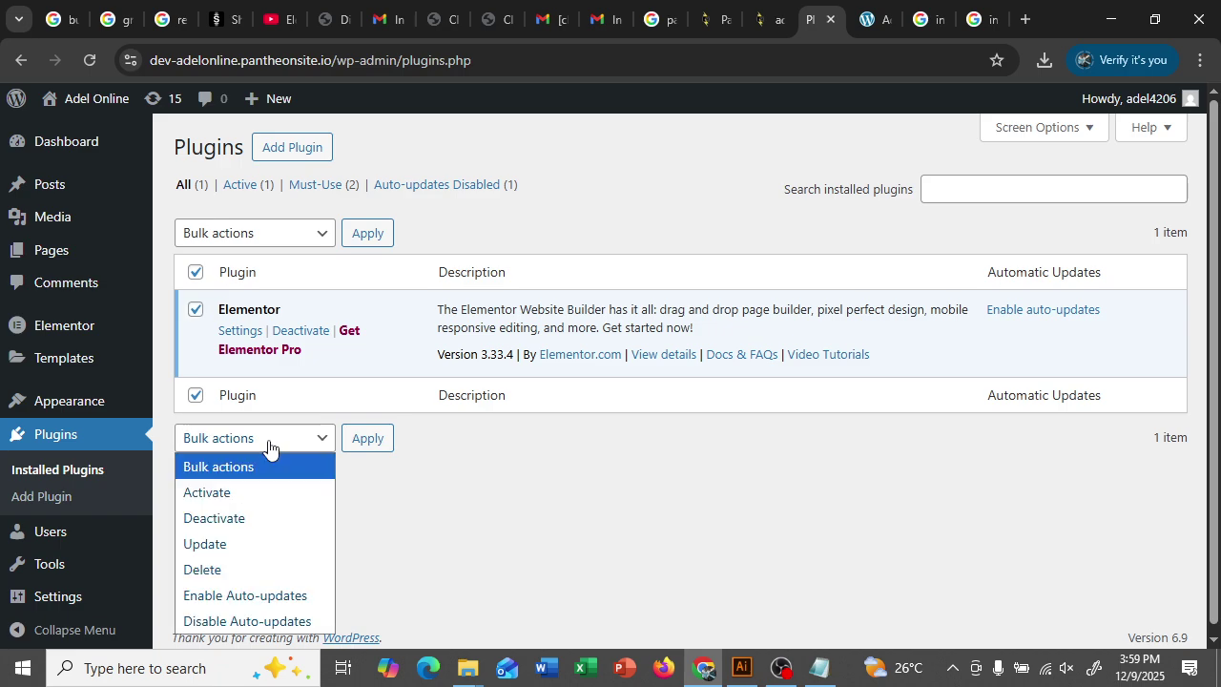
left_click(231, 518)
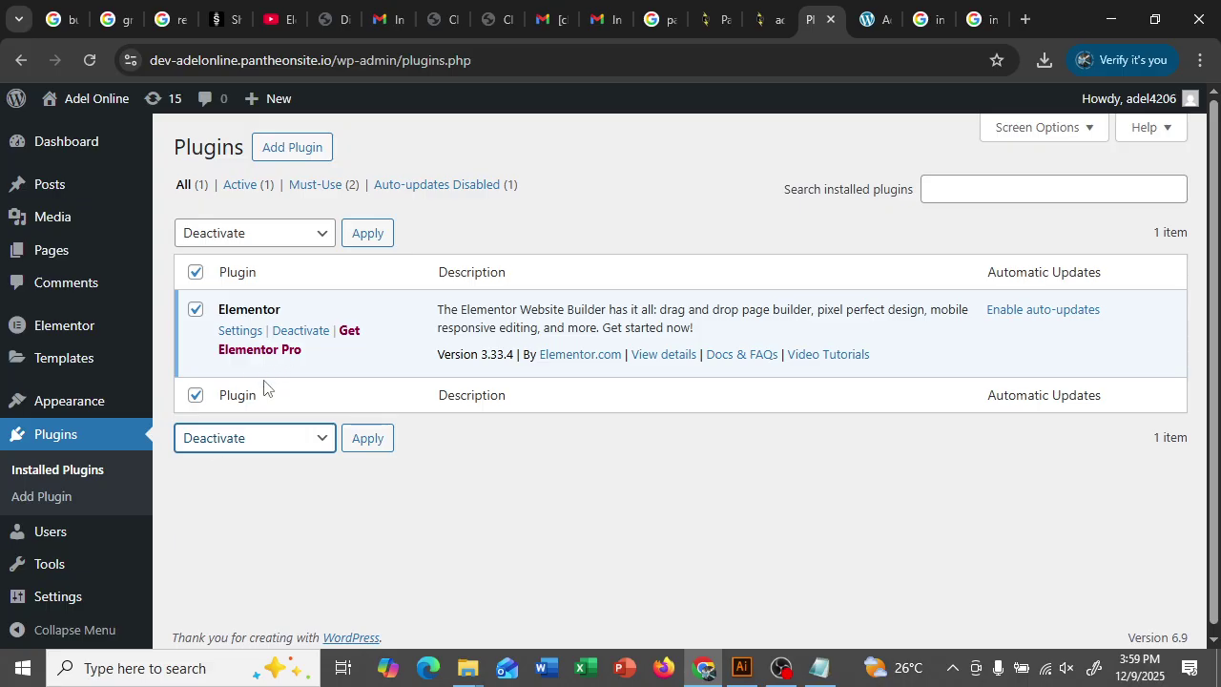
left_click(380, 445)
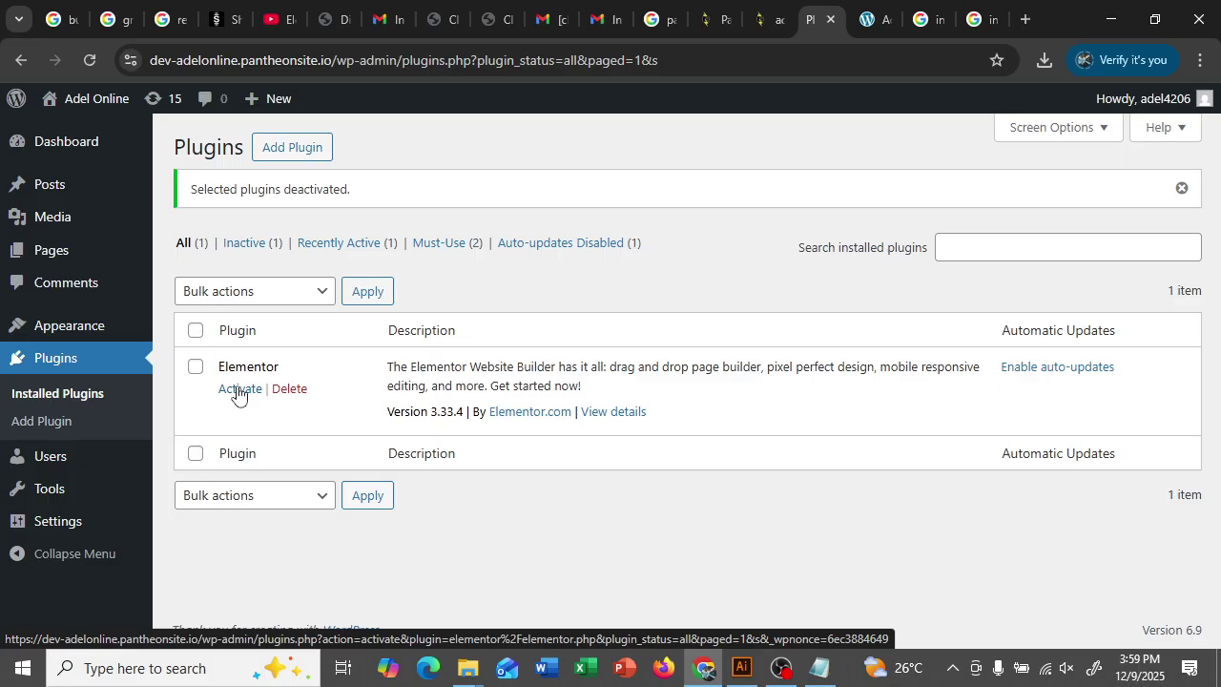
left_click(237, 391)
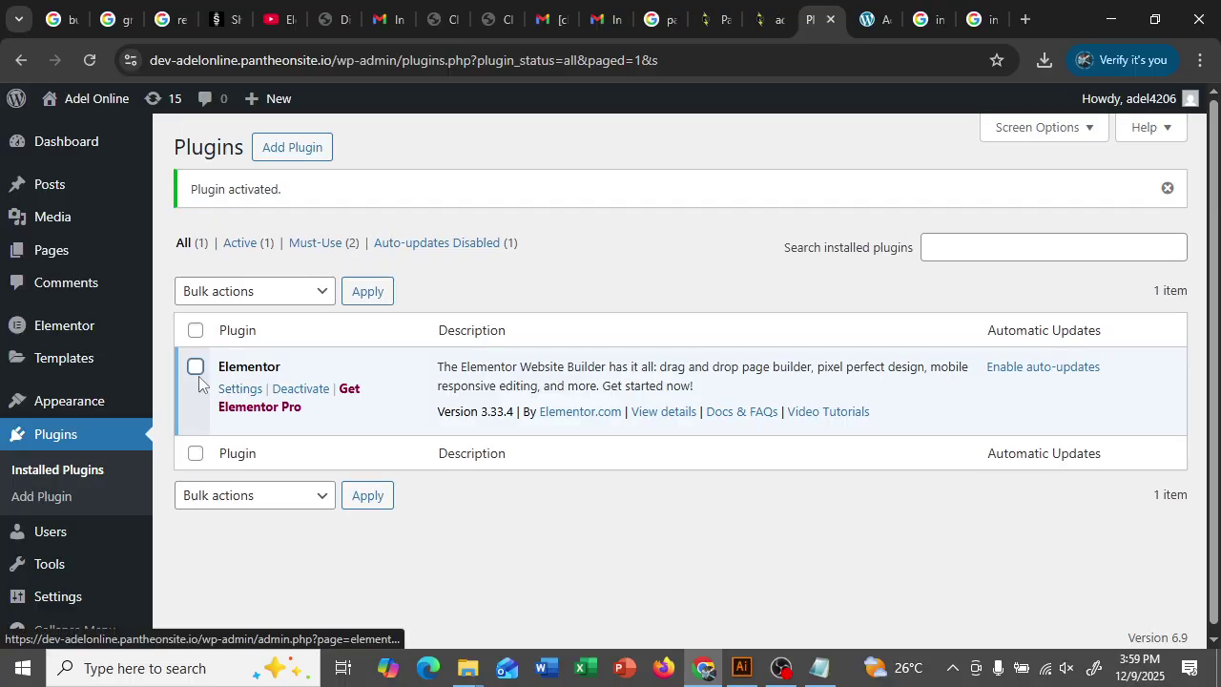
Step: Select Elementor again and bulk-deactivate it a second time
left_click(281, 298)
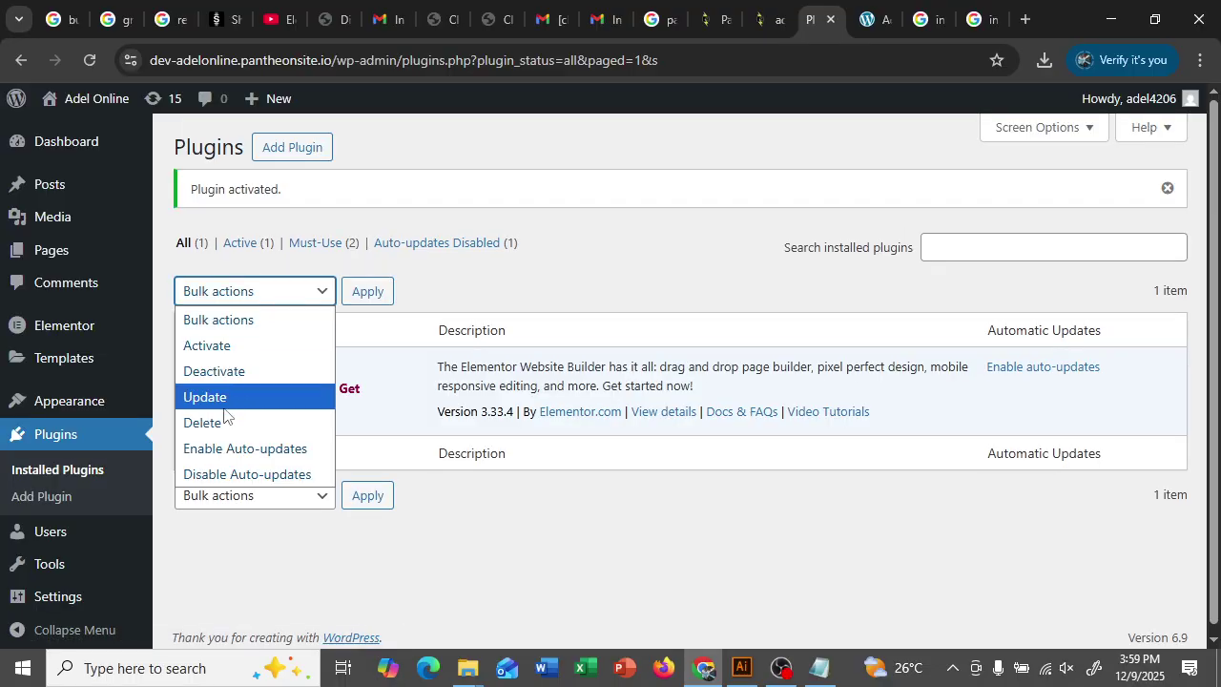
left_click(490, 258)
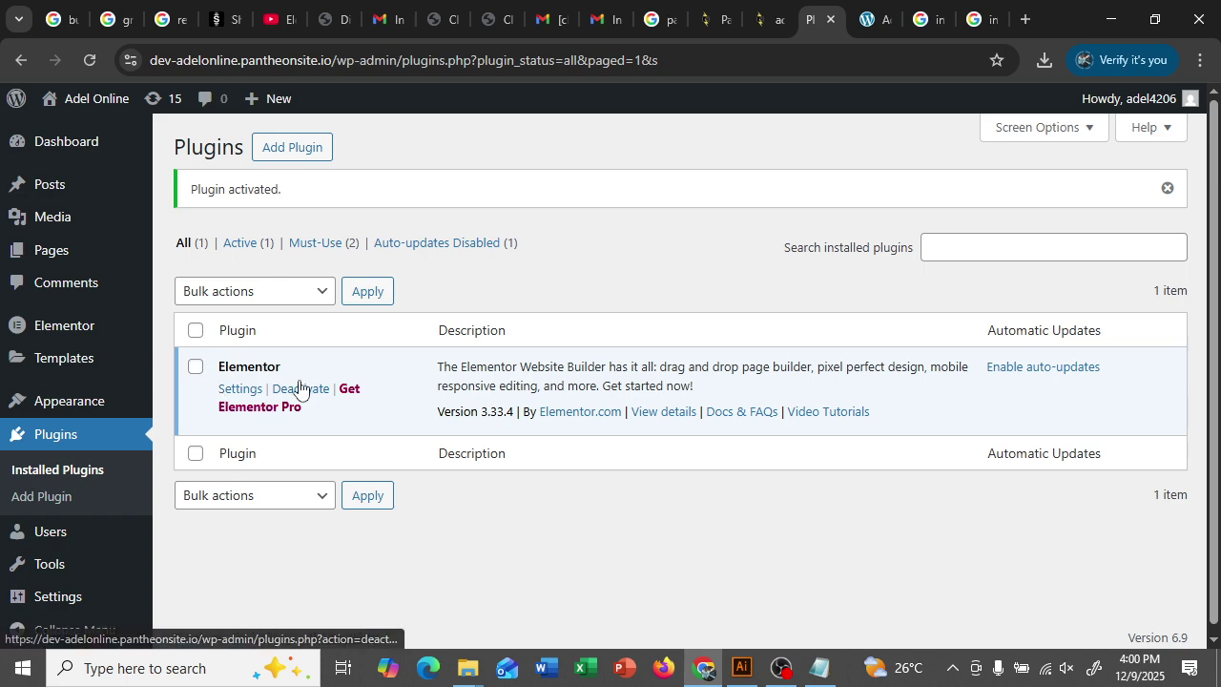
left_click(195, 366)
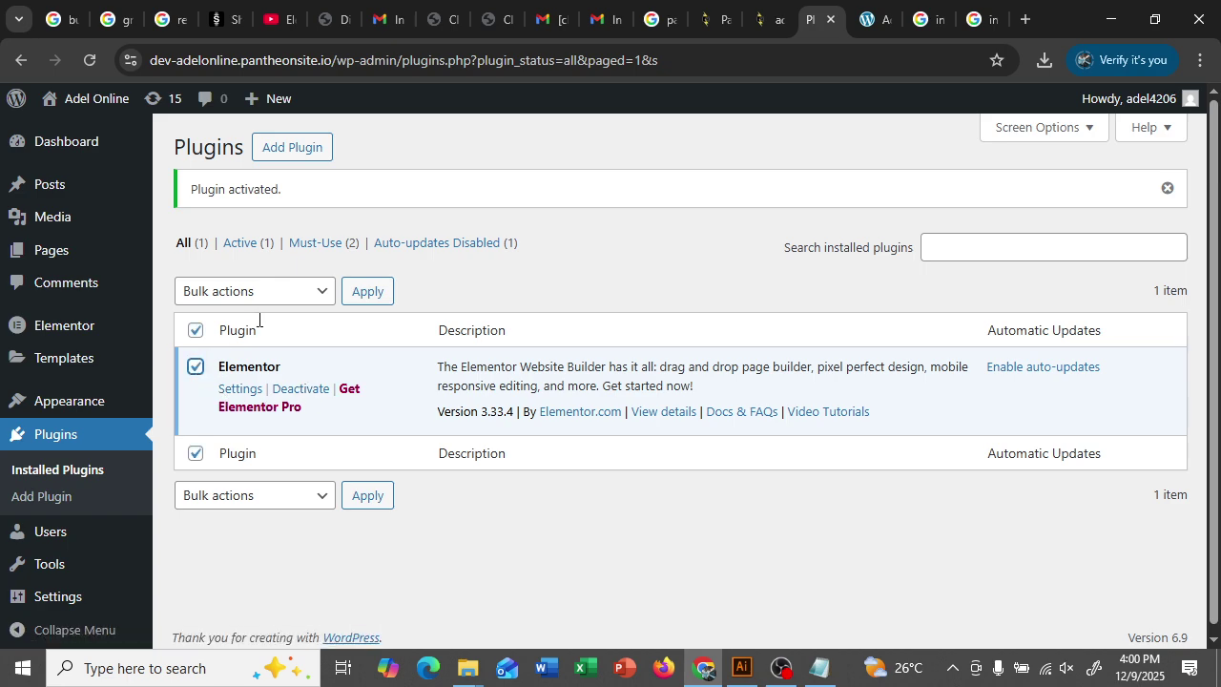
left_click(286, 298)
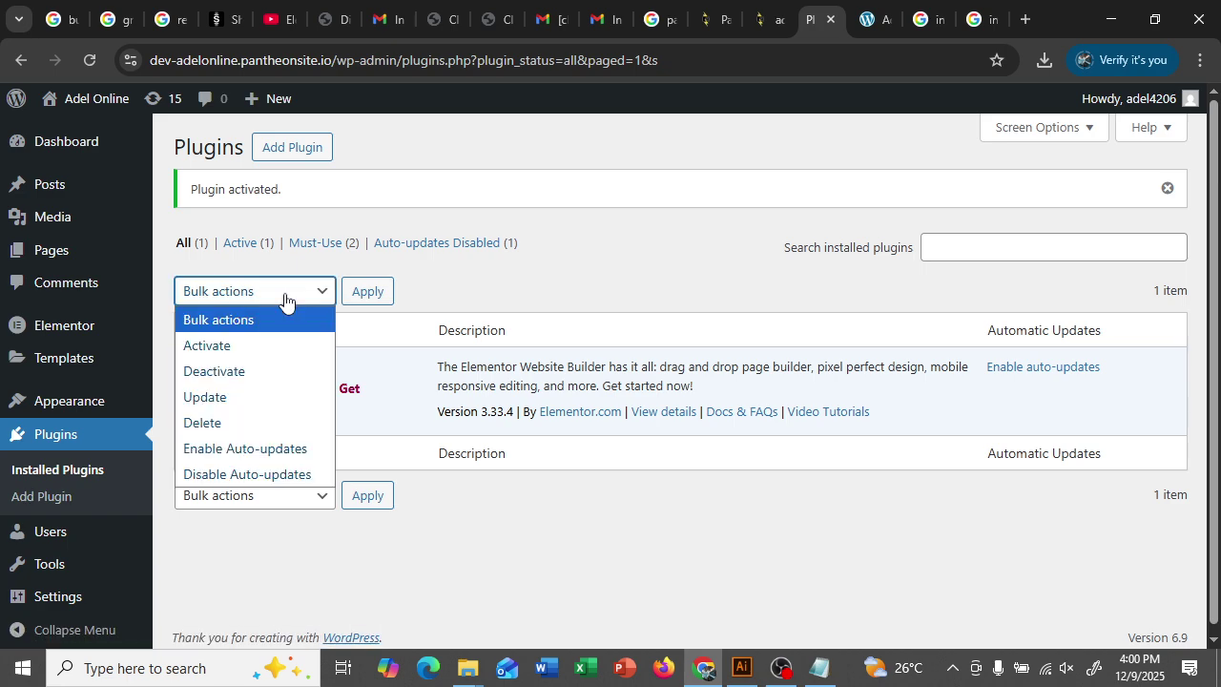
left_click(240, 371)
left_click(364, 496)
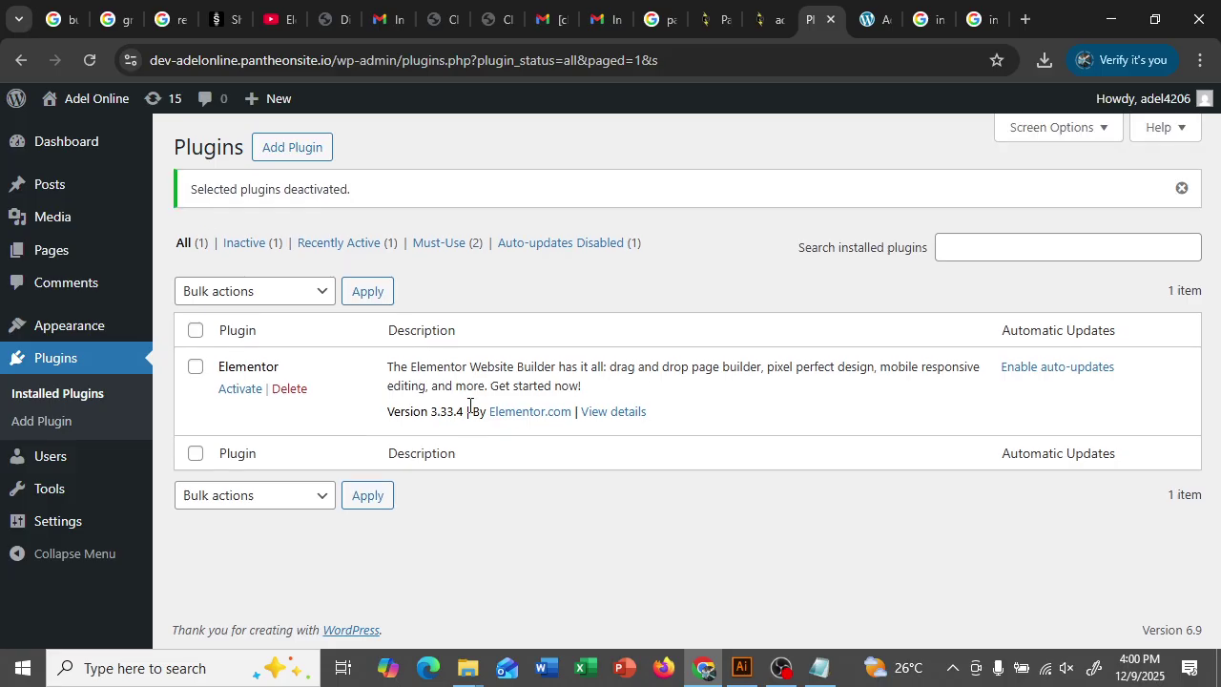
Step: Select Elementor and apply the bulk Activate action so it is active again
left_click(195, 367)
left_click(245, 496)
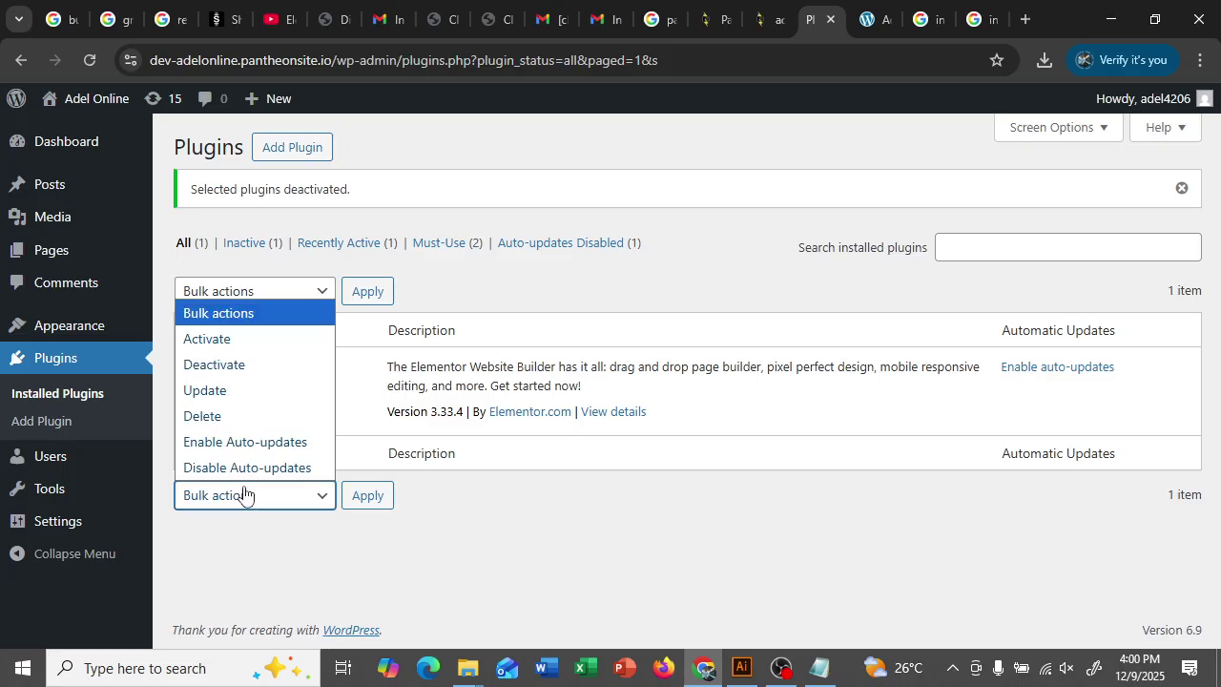
left_click(518, 271)
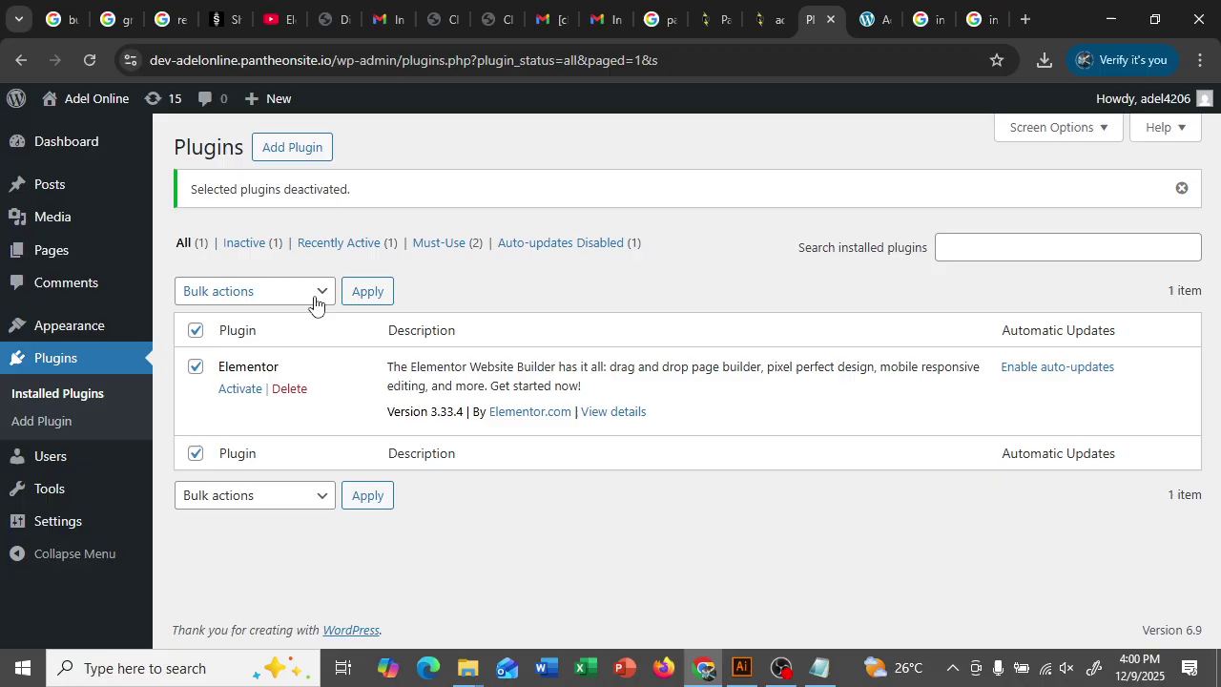
left_click(276, 498)
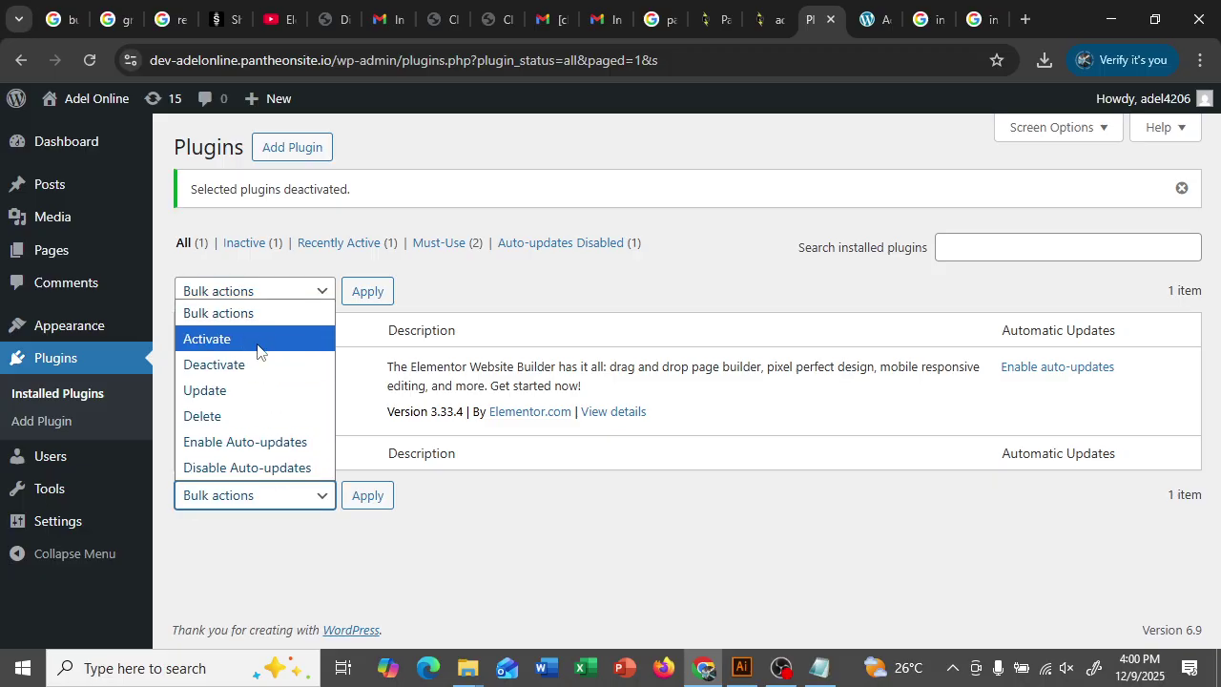
key("Escape")
key("Down")
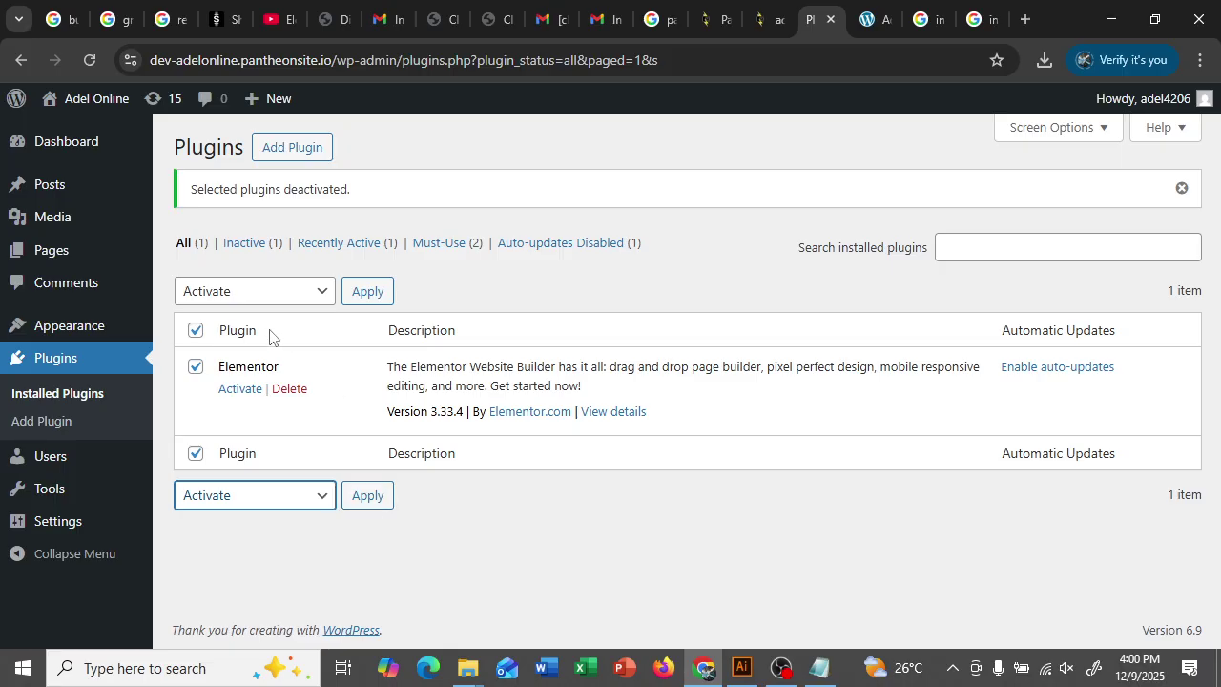
left_click(381, 502)
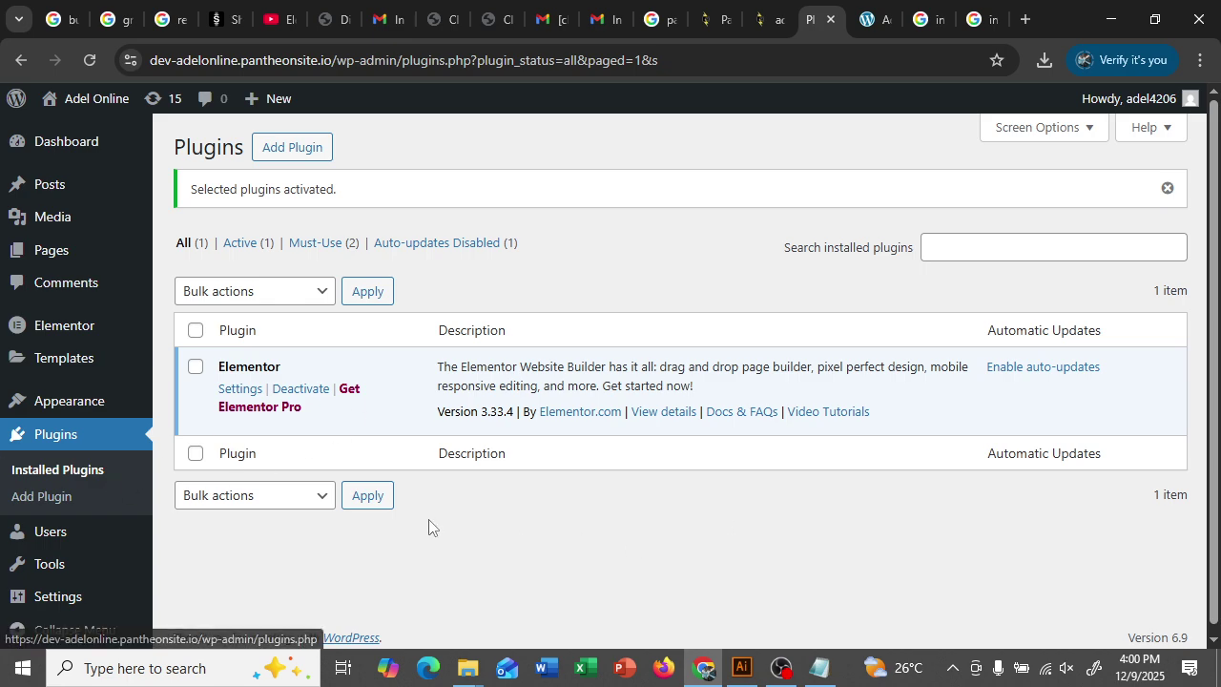
Step: Search the Add Plugins directory for 'classic e'
left_click(292, 143)
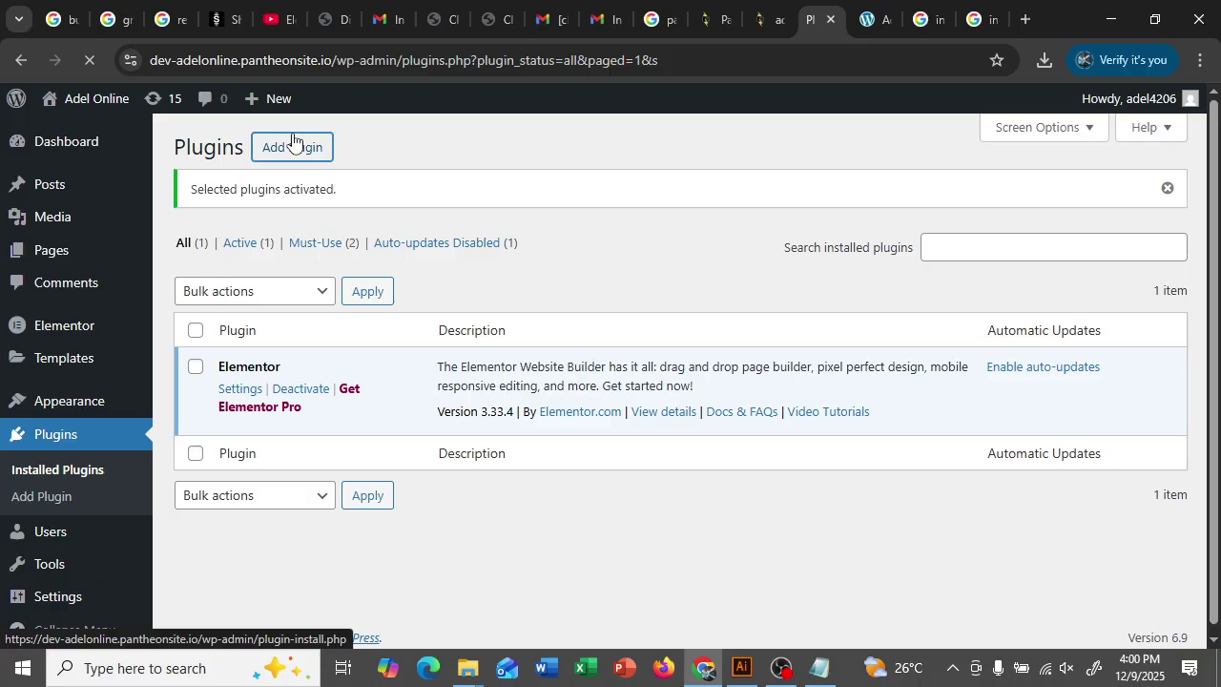
scroll(428, 391, "down", 8)
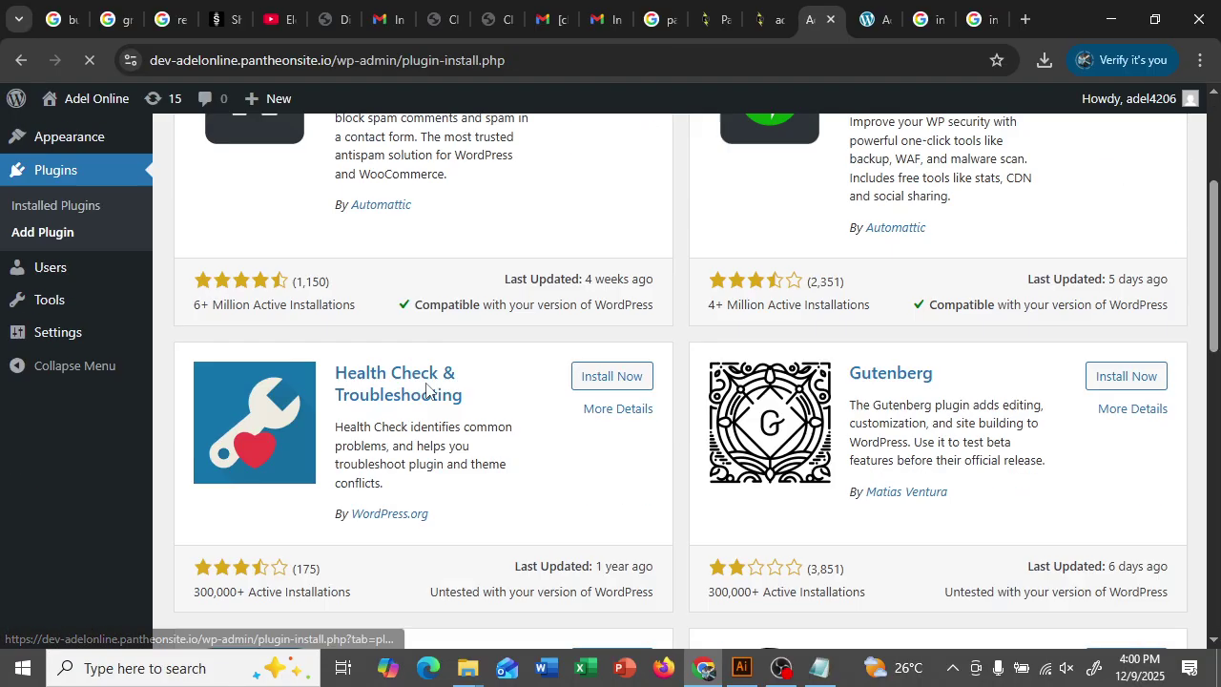
scroll(428, 390, "down", 7)
scroll(434, 386, "up", 12)
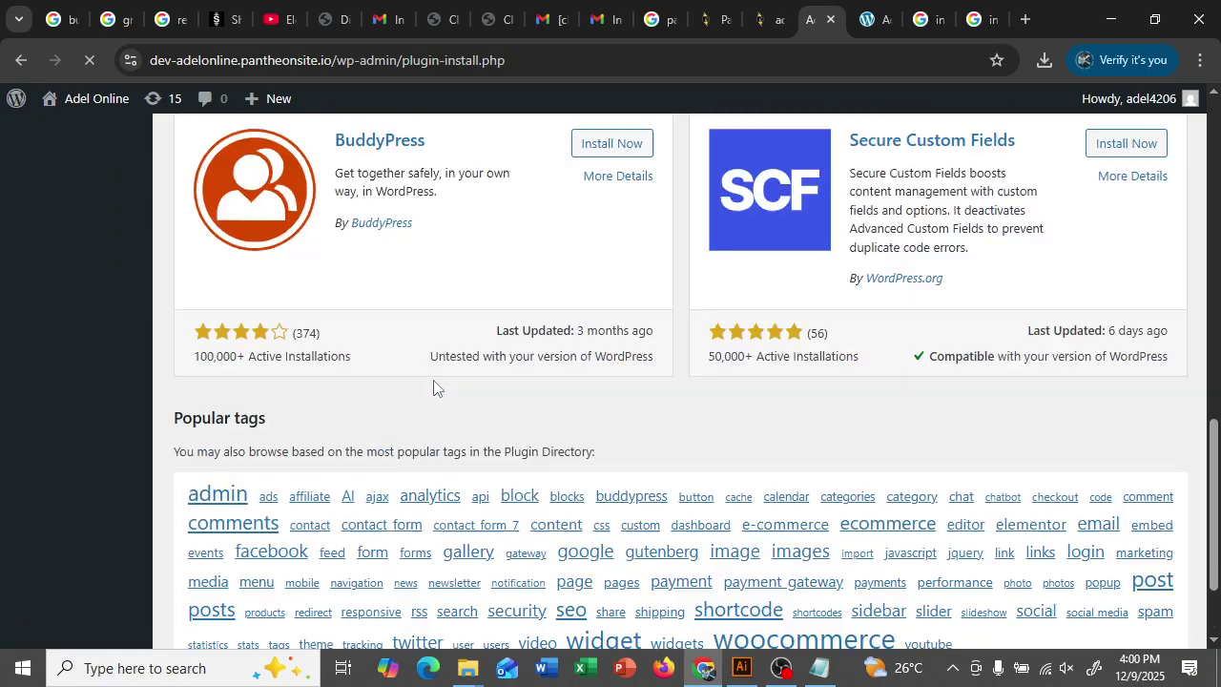
left_click(866, 250)
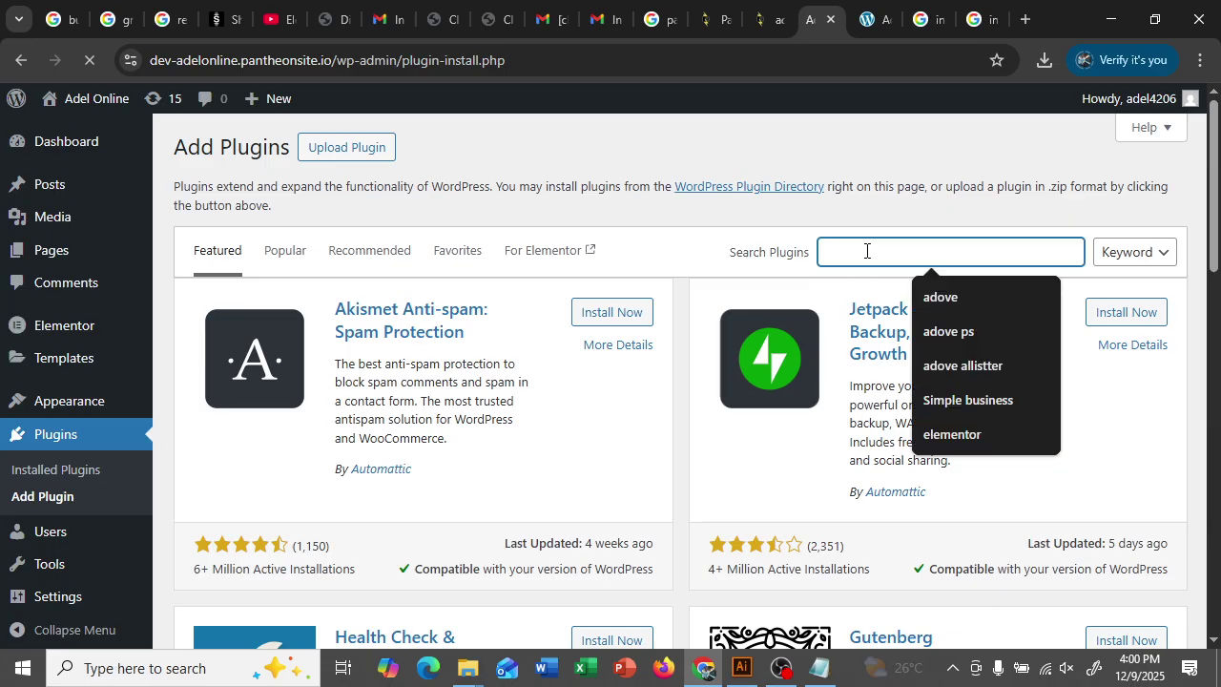
type("cl")
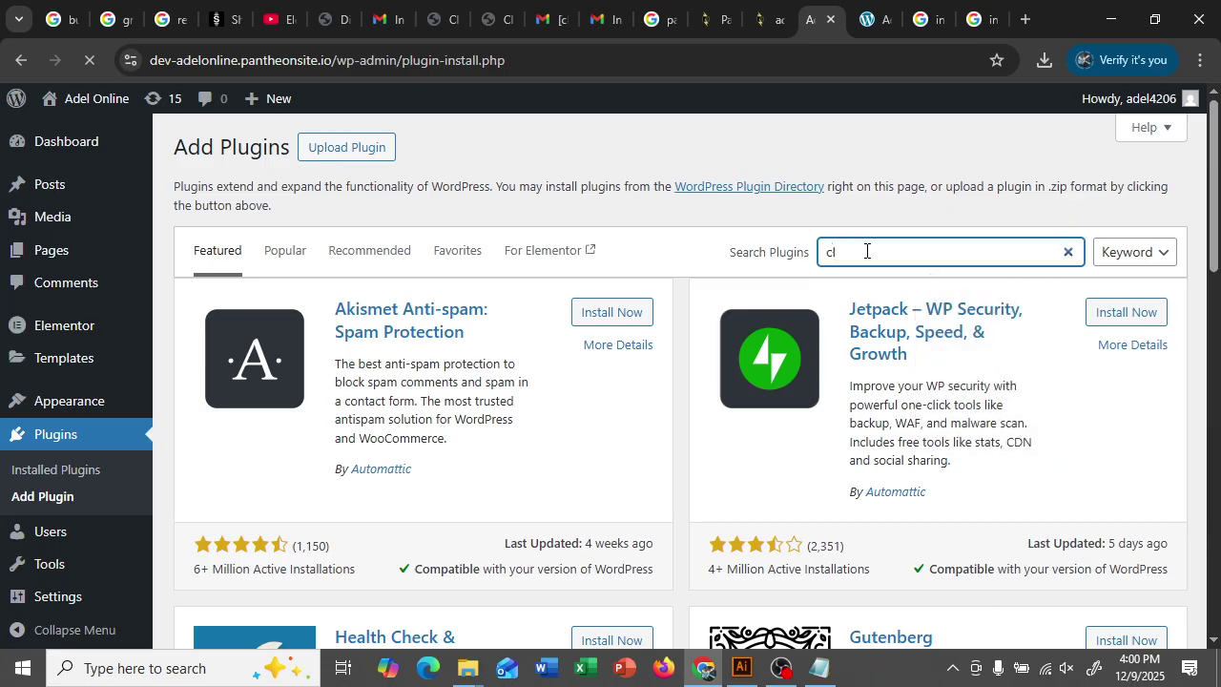
type("assic edito")
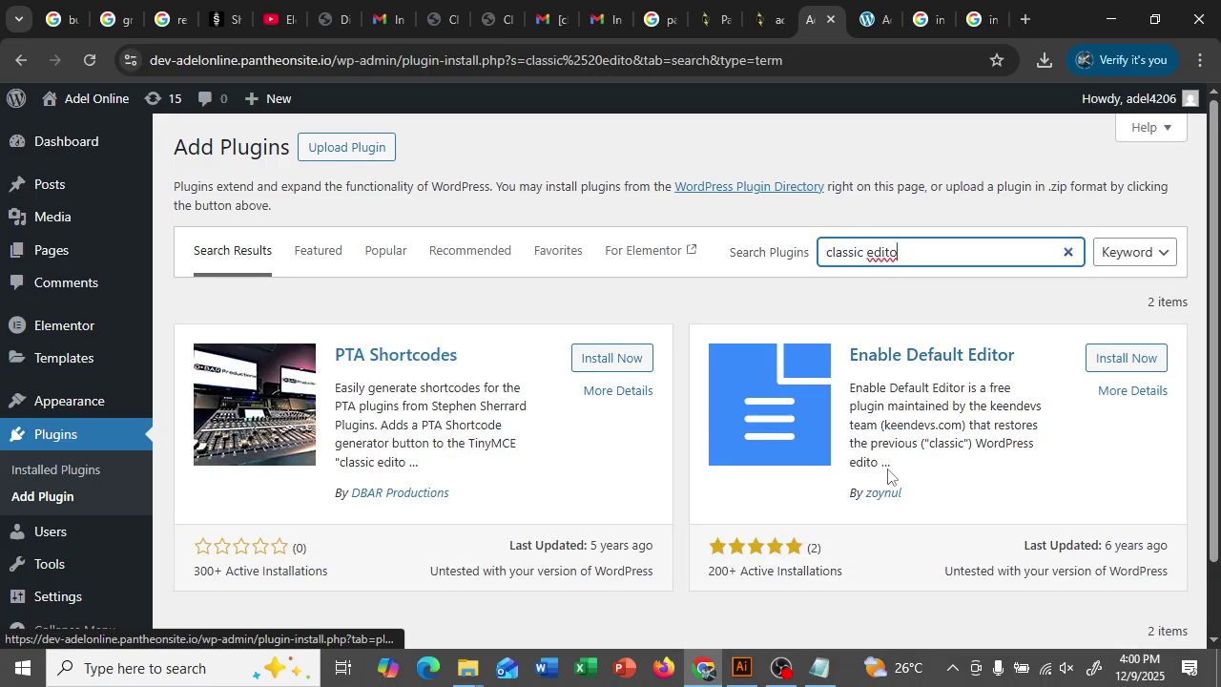
scroll(934, 441, "down", 1)
scroll(897, 246, "up", 1)
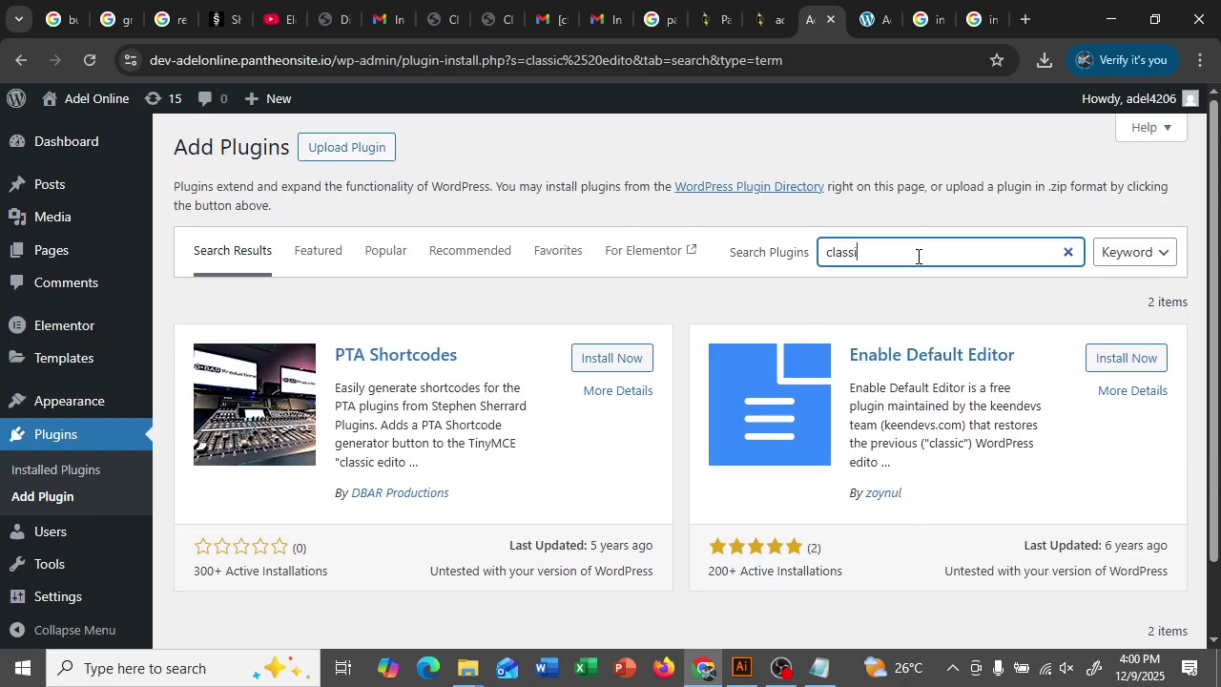
Step: Edit and clear the plugin search text, reloading the search page
key("BackSpace")
key("BackSpace")
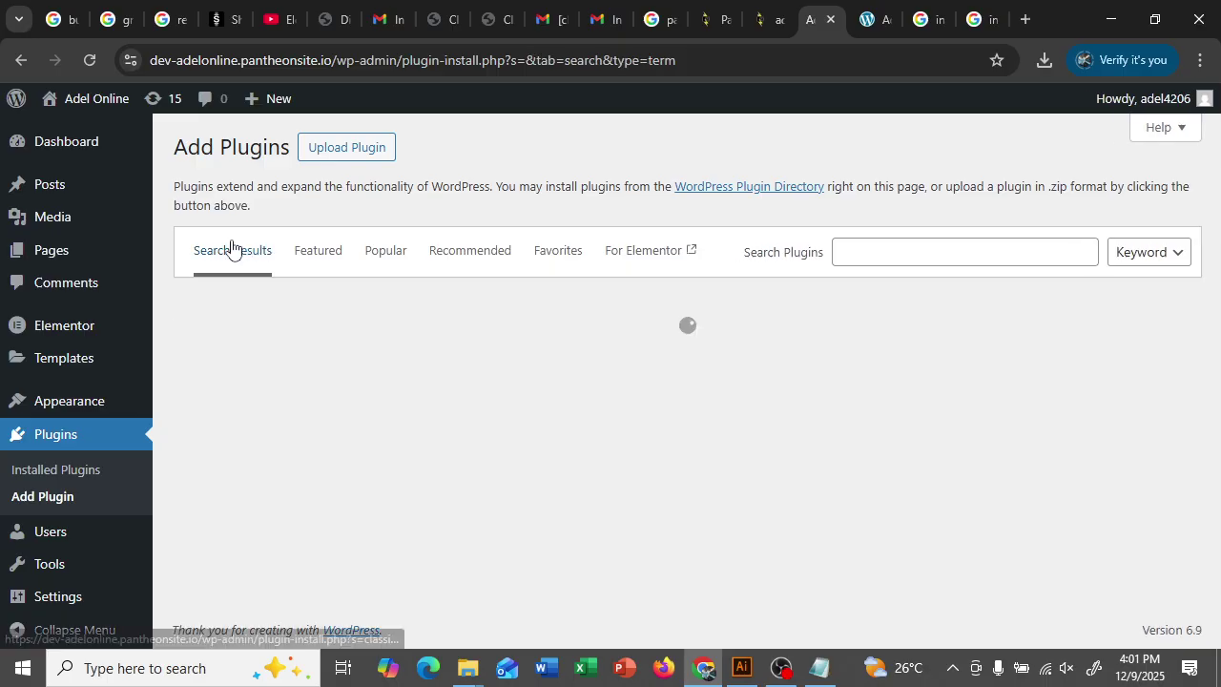
key("alt+Left")
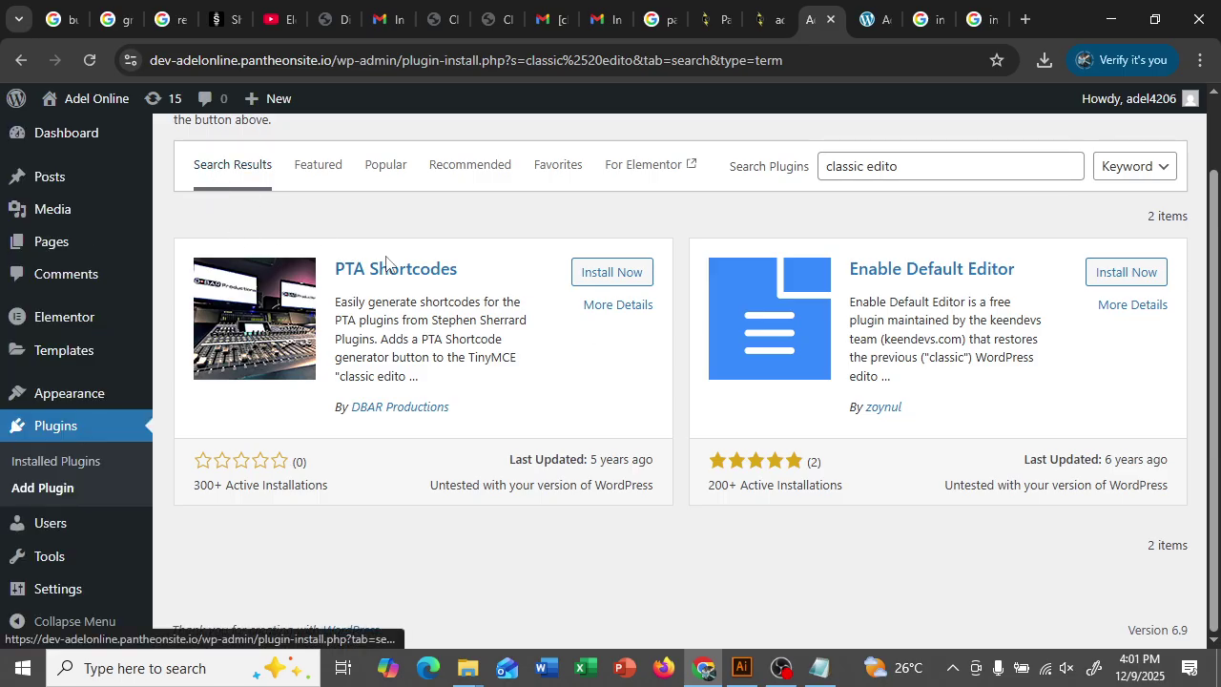
scroll(572, 352, "up", 1)
left_click(984, 262)
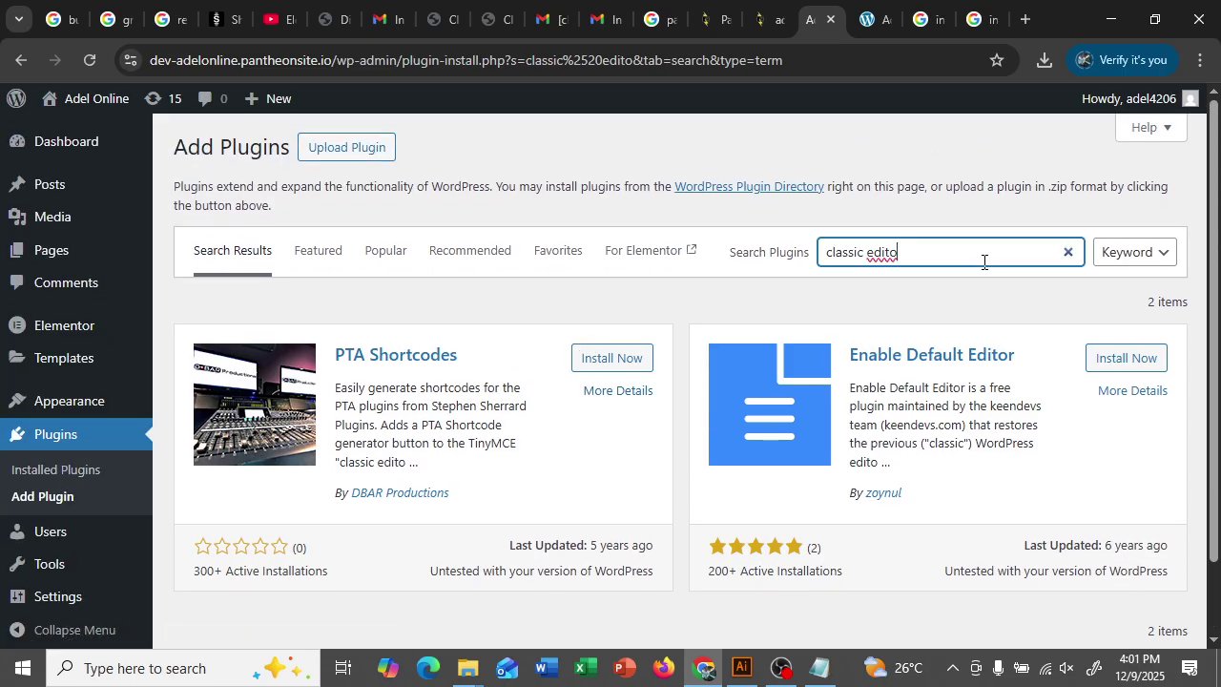
key("BackSpace")
key("BackSpace")
key("BackSpace")
key("BackSpace")
key("BackSpace")
key("BackSpace")
key("BackSpace")
key("BackSpace")
key("BackSpace")
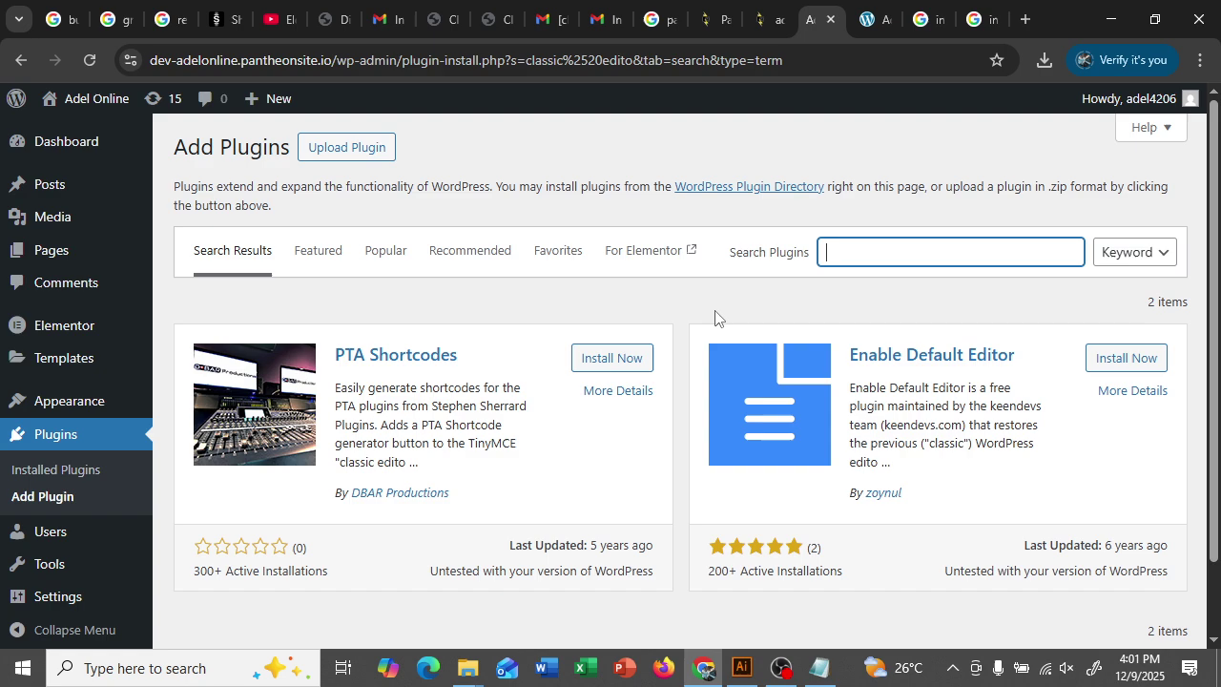
left_click(703, 315)
left_click(86, 57)
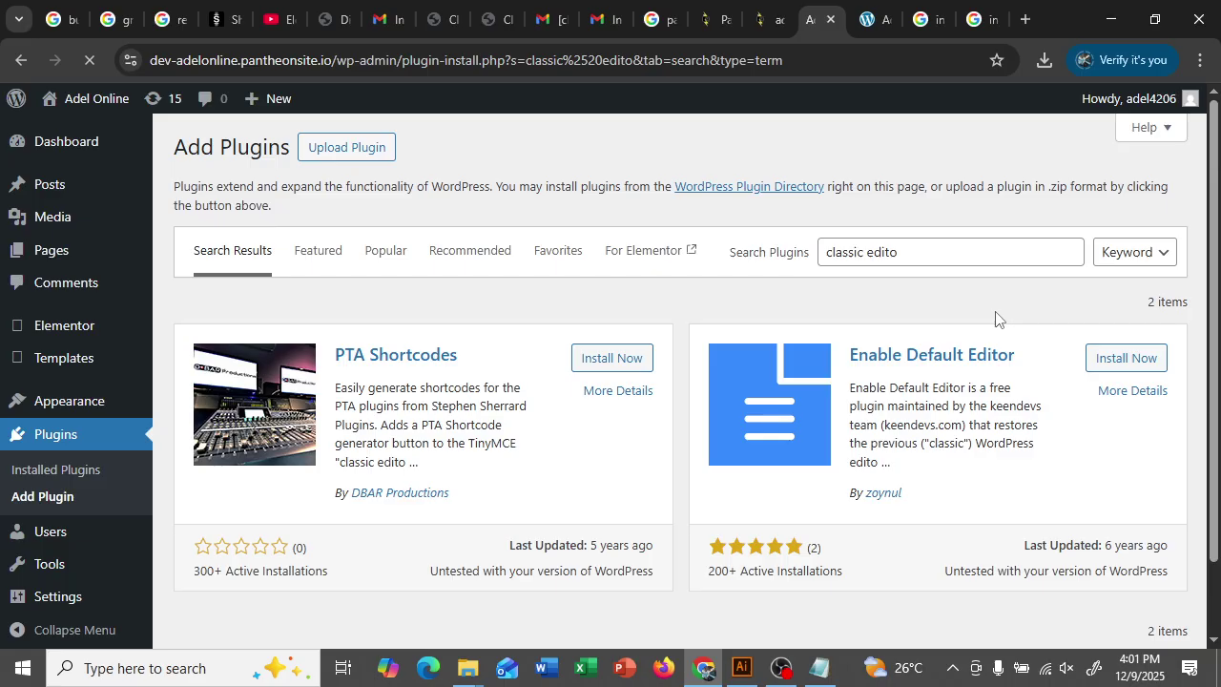
left_click(1068, 253)
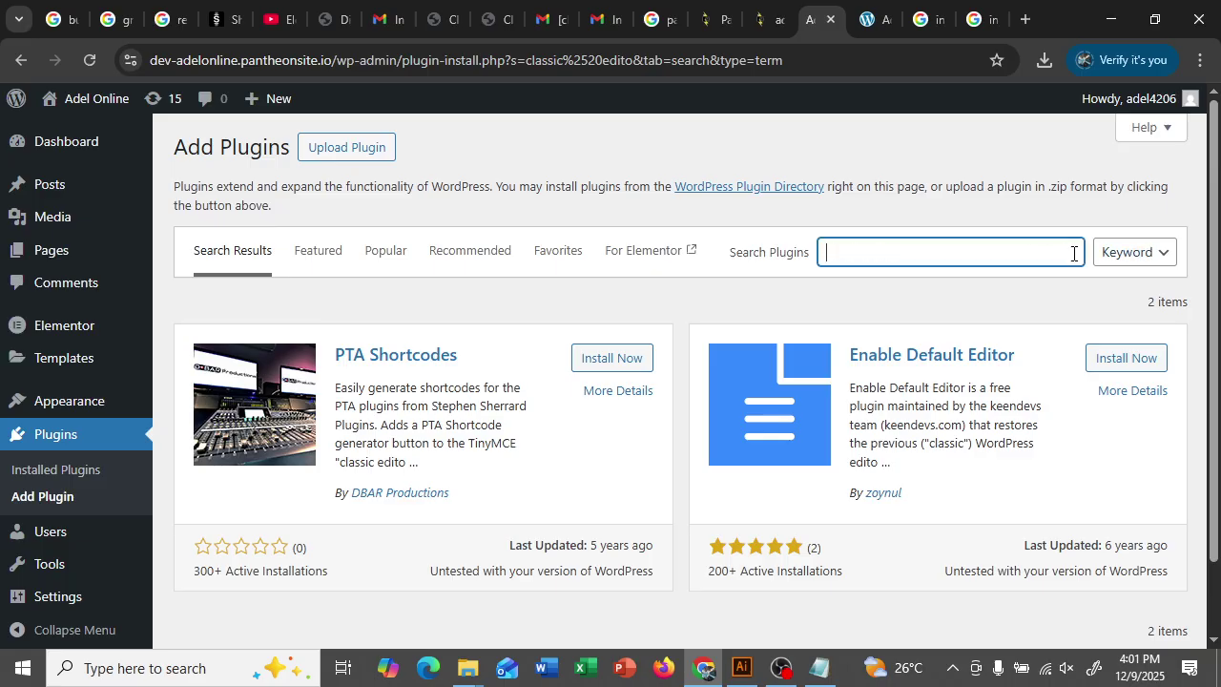
left_click(91, 60)
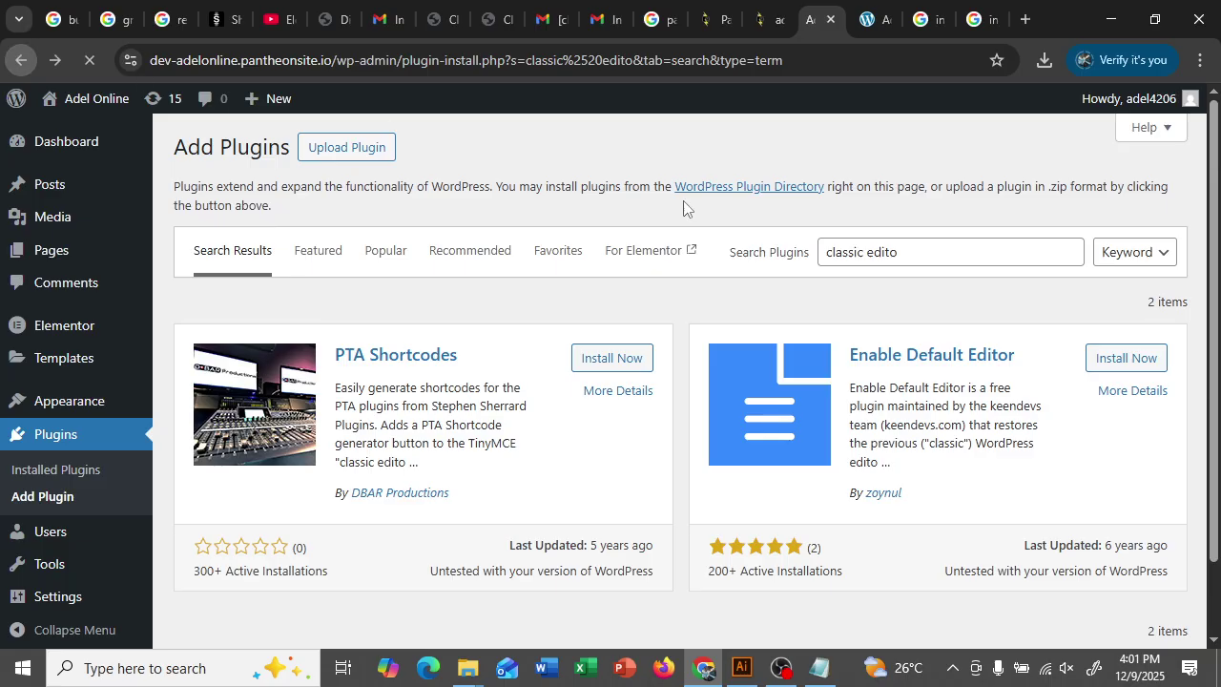
Step: Install Classic Editor 1.6.7 and activate it
scroll(763, 355, "down", 1)
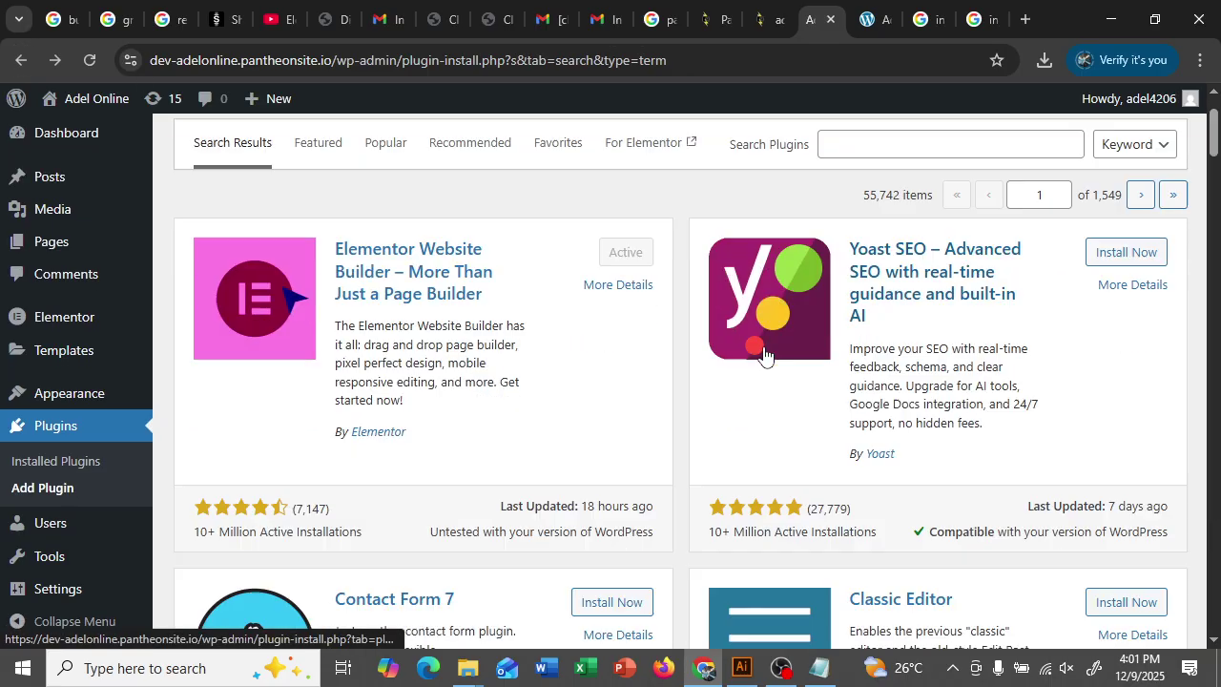
scroll(763, 355, "down", 2)
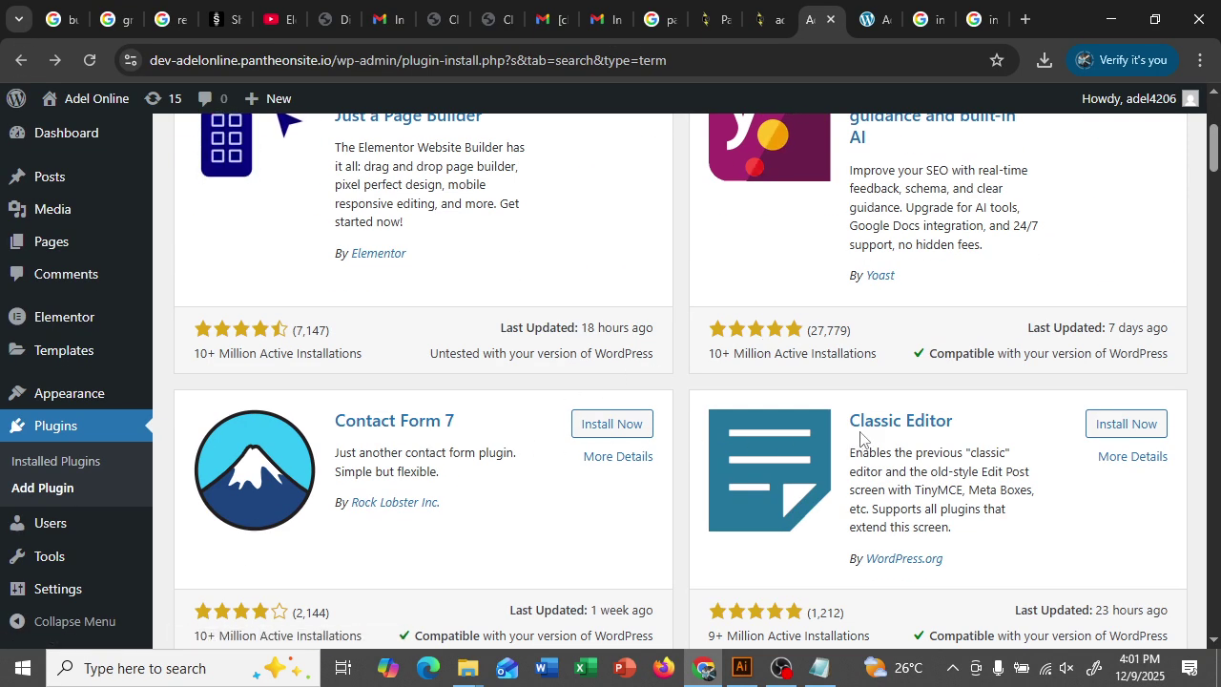
left_click(1117, 428)
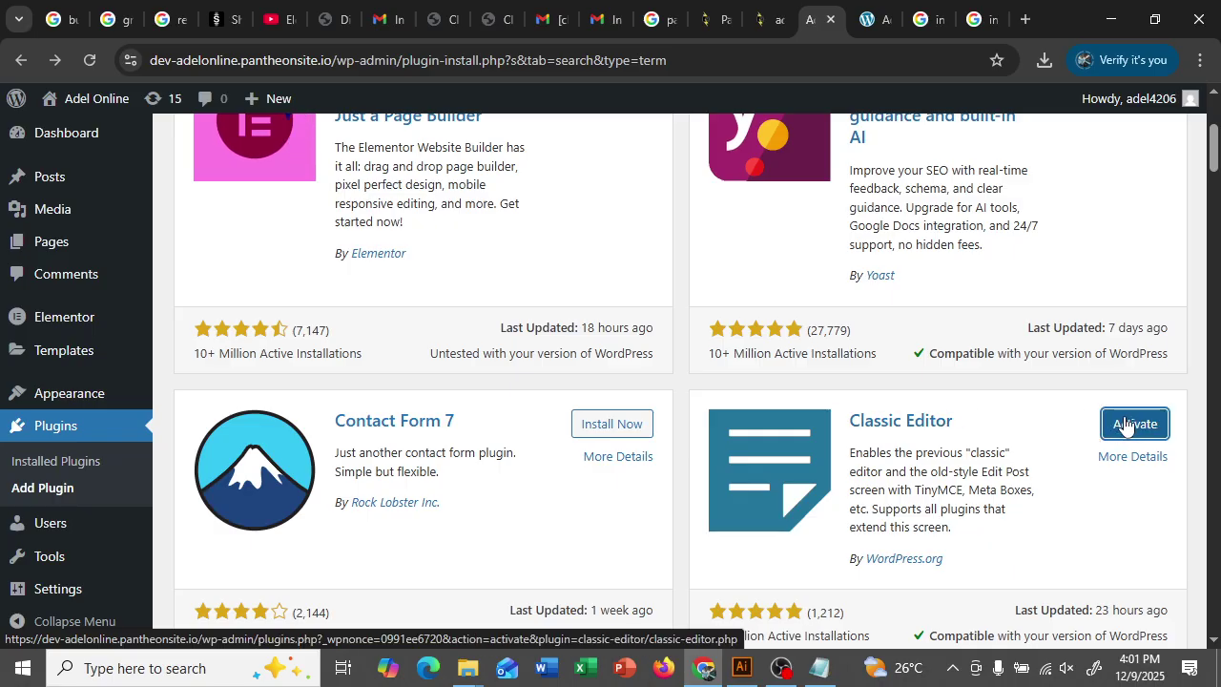
left_click(1126, 425)
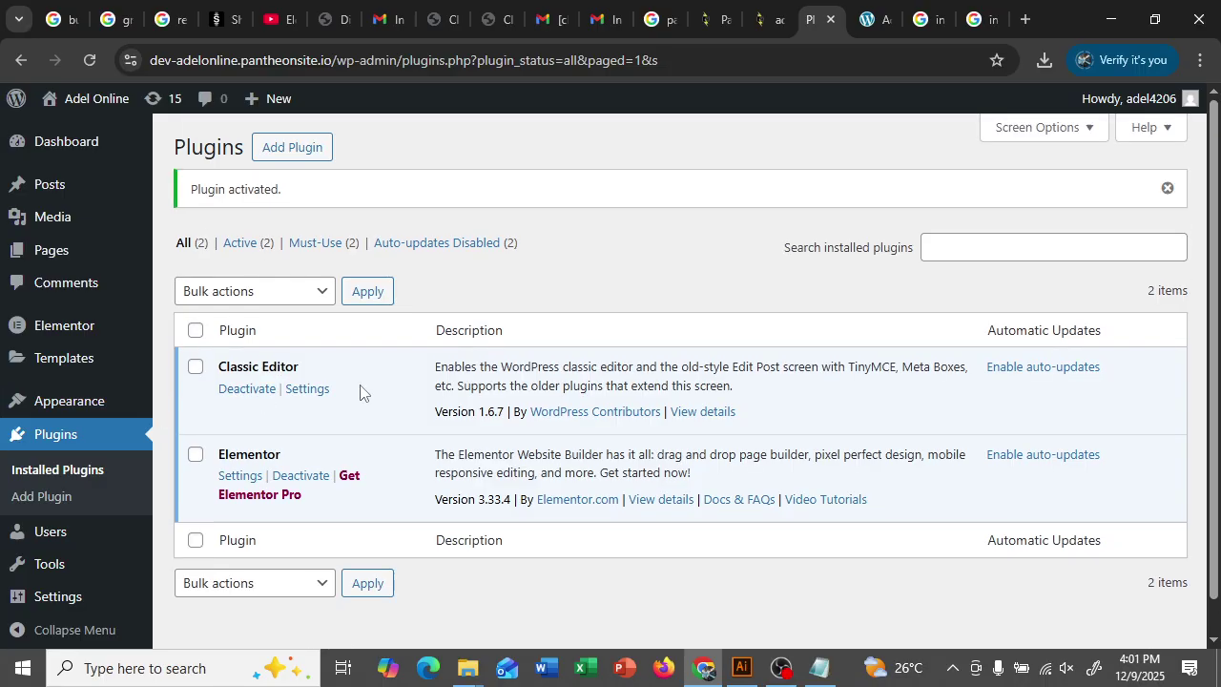
Step: Go from All Users to the Add User form with its auto-generated strong password
scroll(210, 417, "down", 1)
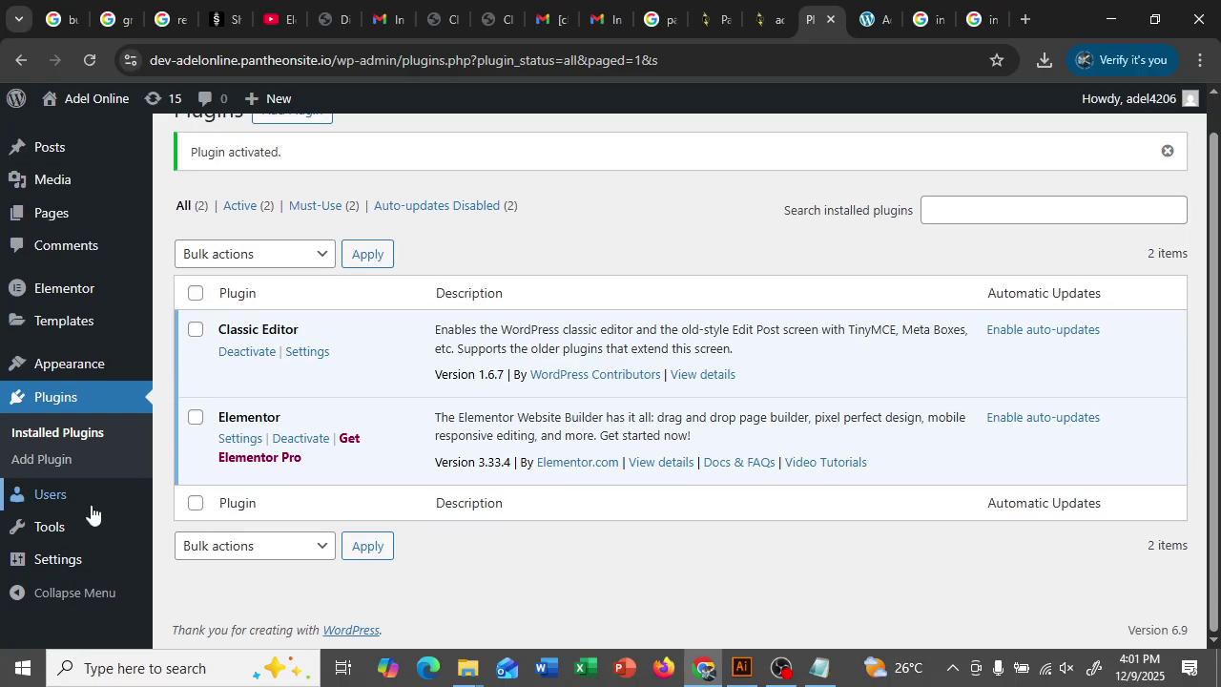
mouse_move(75, 501)
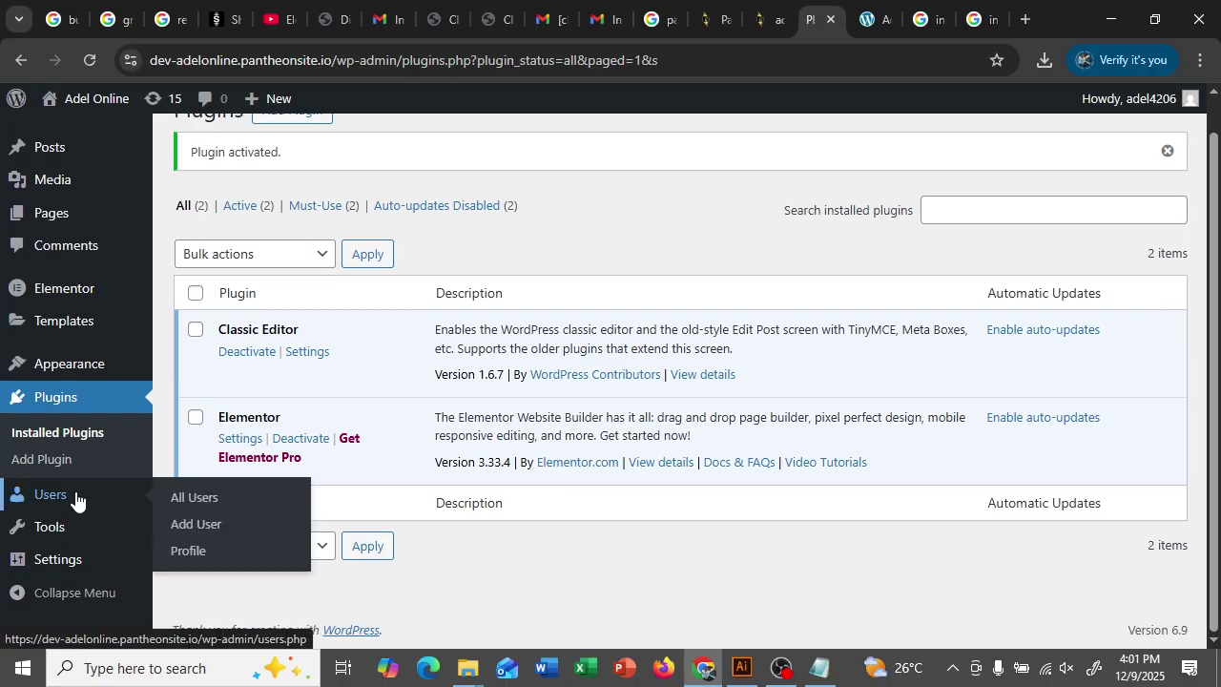
left_click(204, 497)
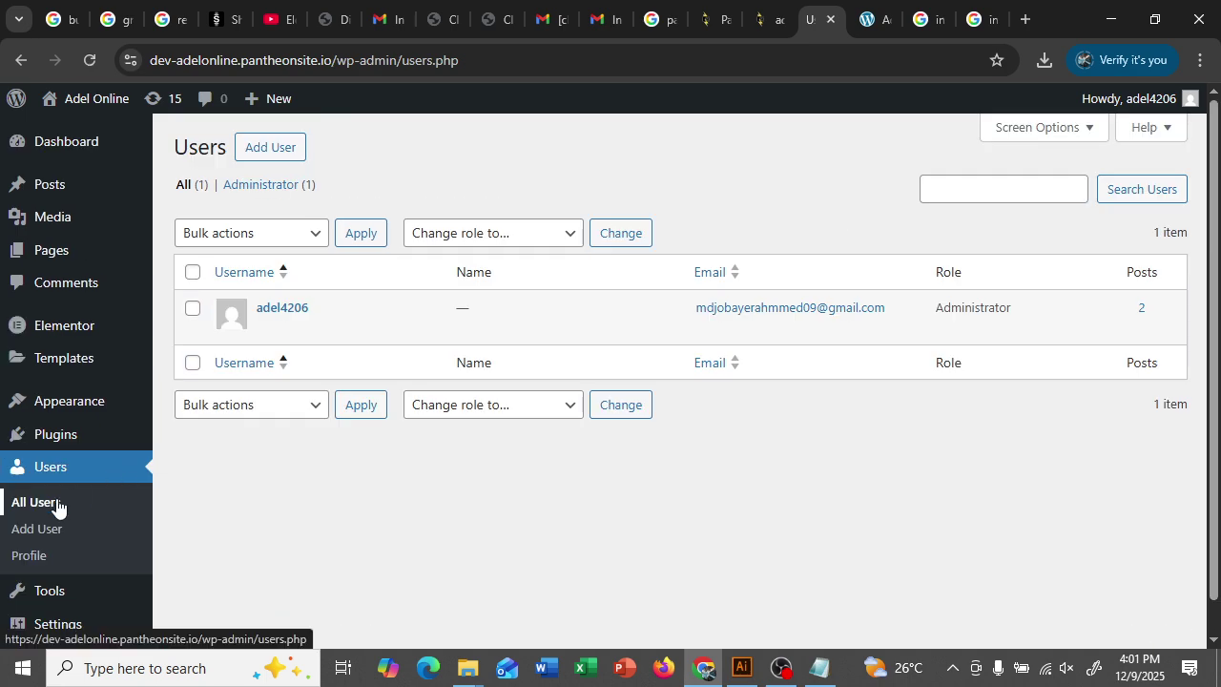
mouse_move(259, 328)
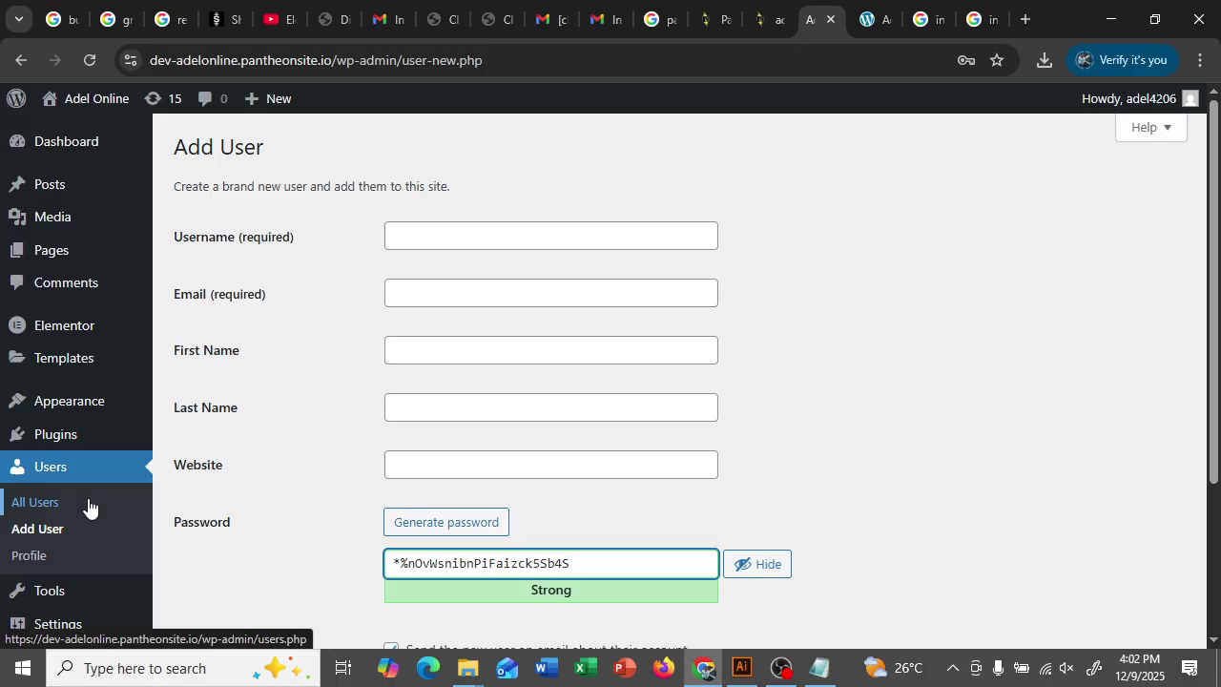
Step: Abandon the unsaved new-user form and scroll through your Profile page
left_click(53, 554)
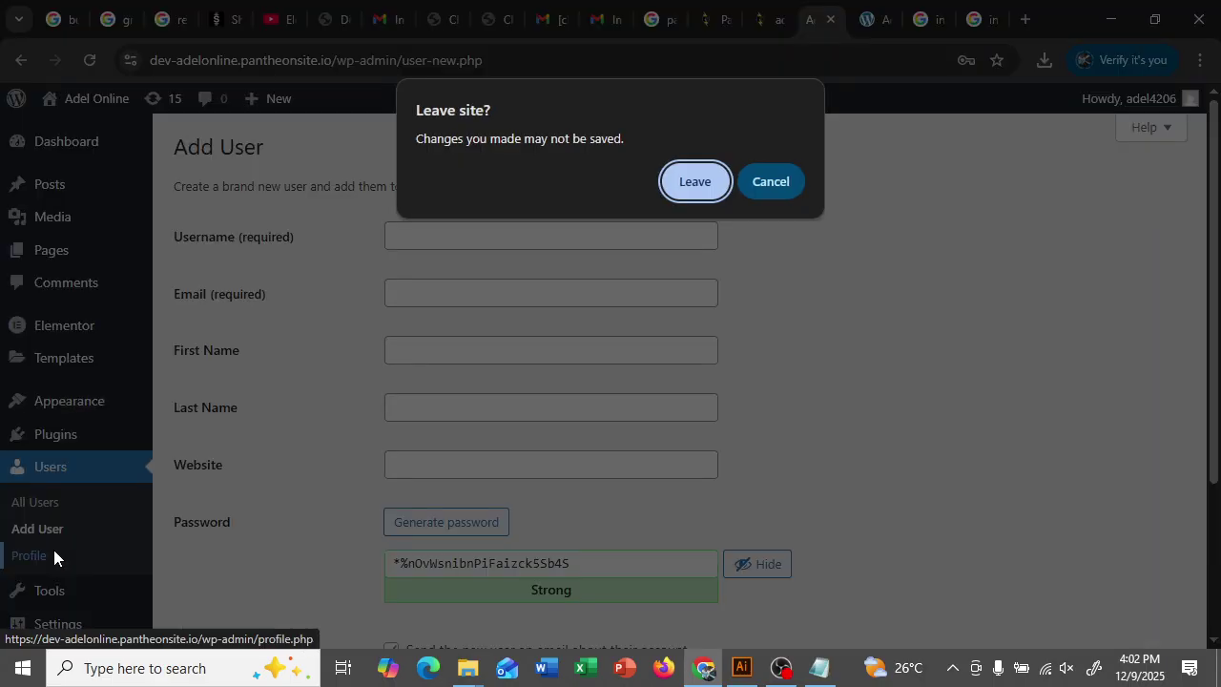
left_click(695, 181)
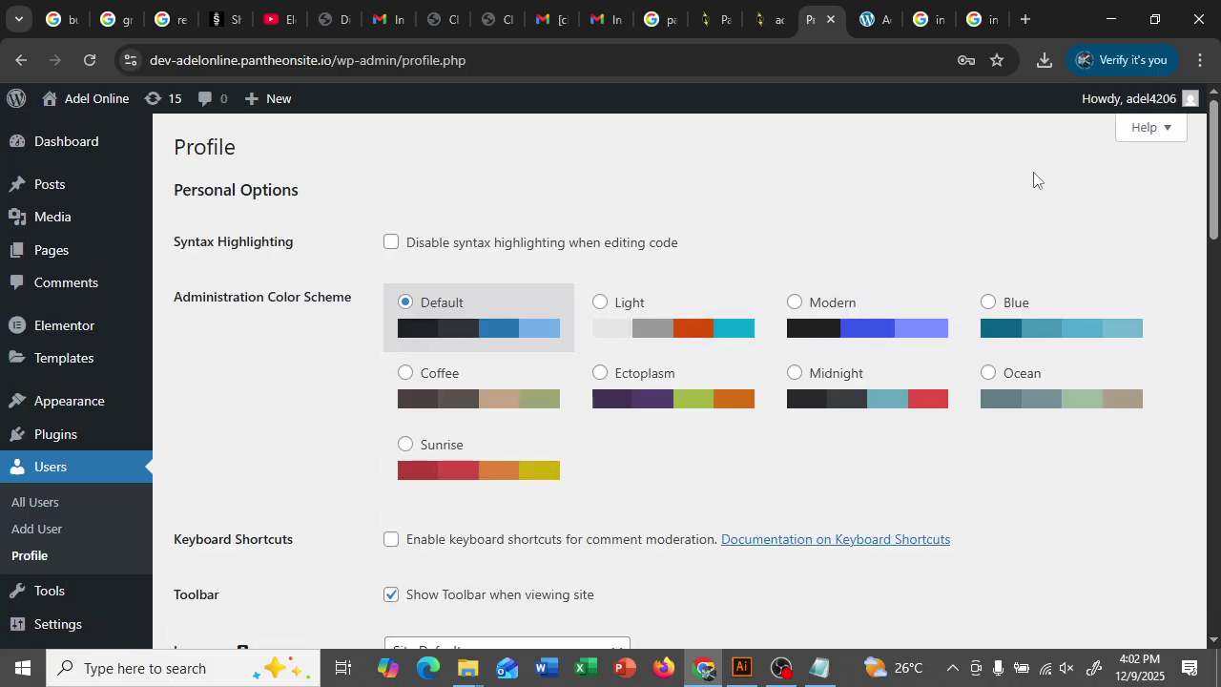
scroll(601, 334, "down", 2)
scroll(488, 375, "down", 5)
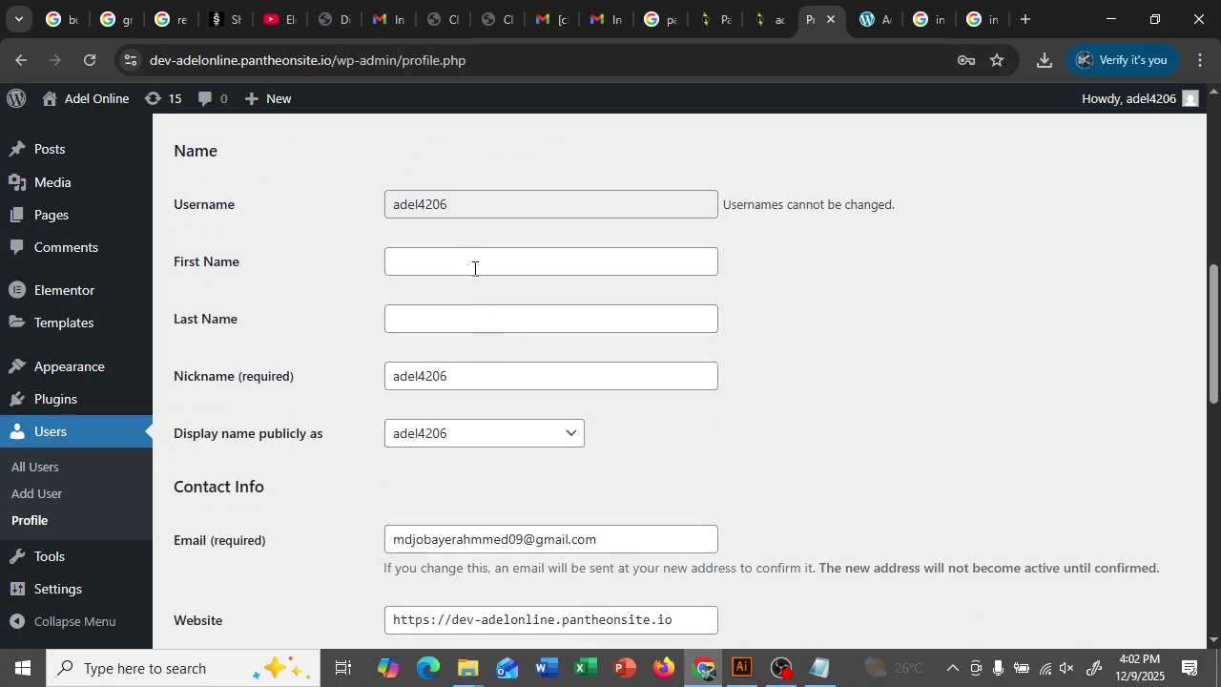
scroll(558, 459, "down", 6)
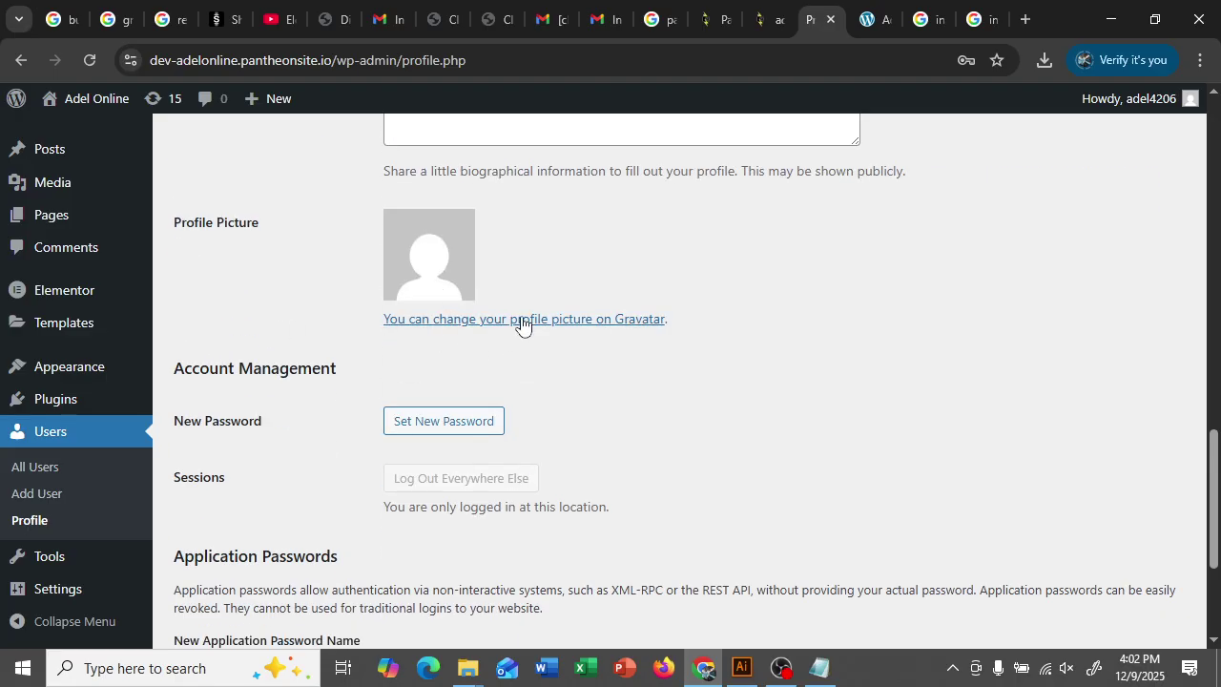
Step: Open the Gravatar profile-picture link, then return to the Profile page
left_click(539, 319)
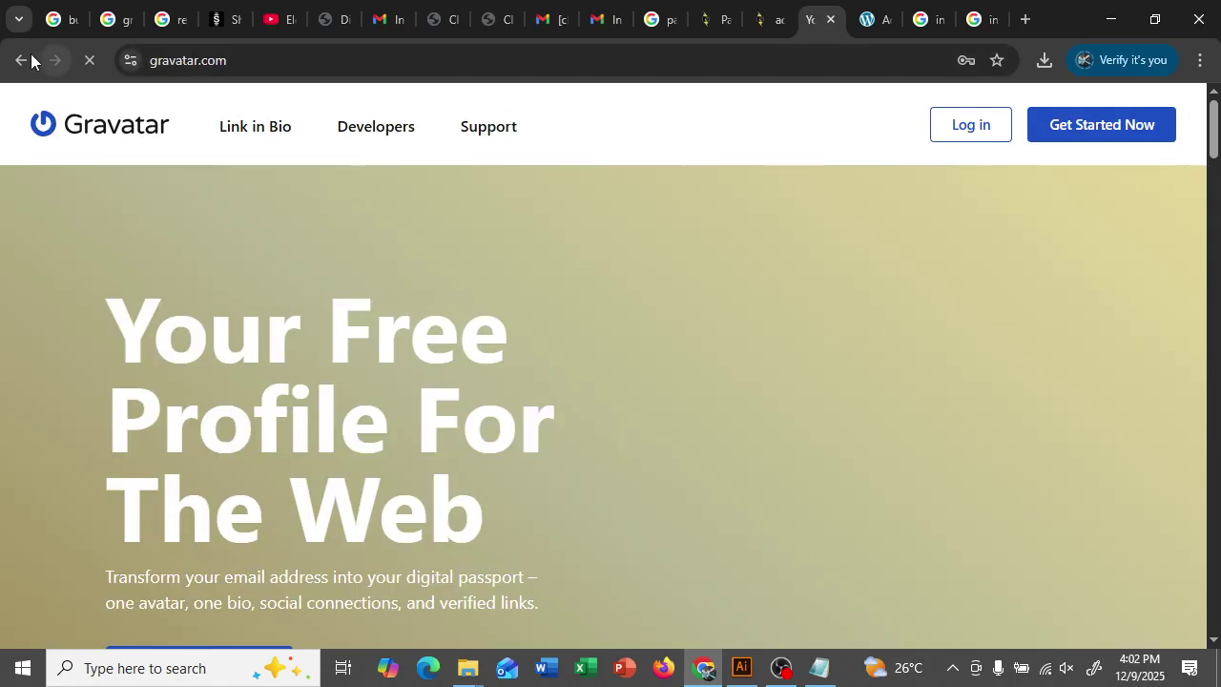
left_click(21, 61)
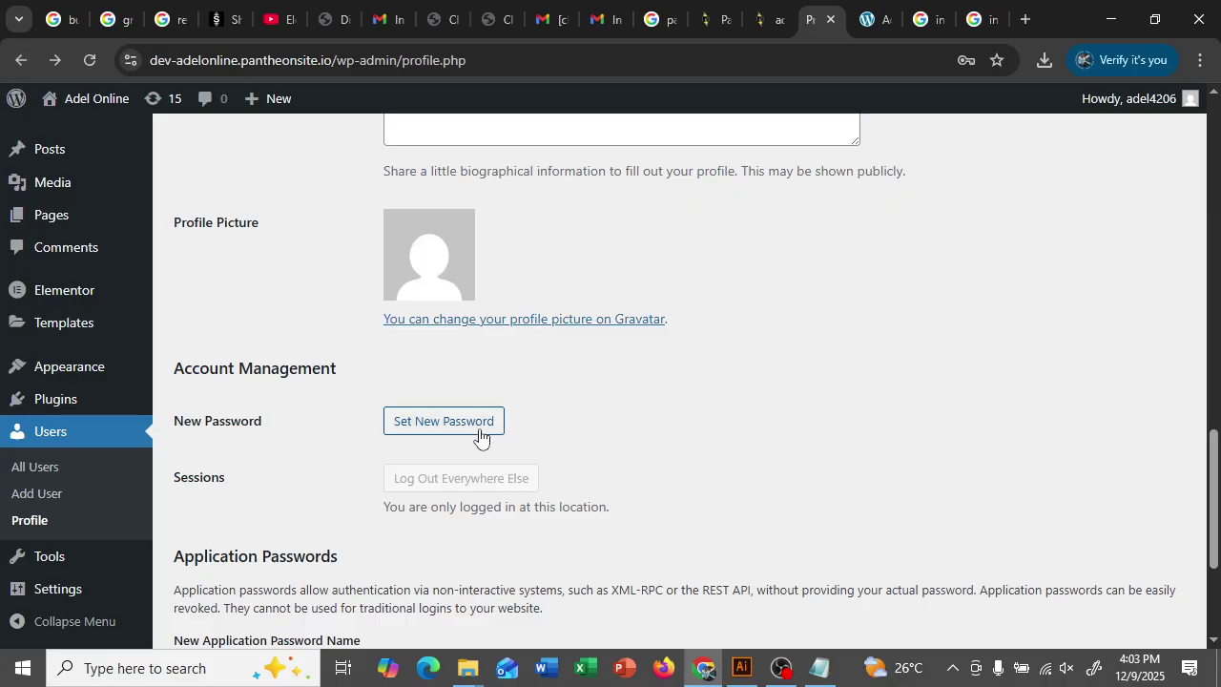
scroll(480, 436, "down", 3)
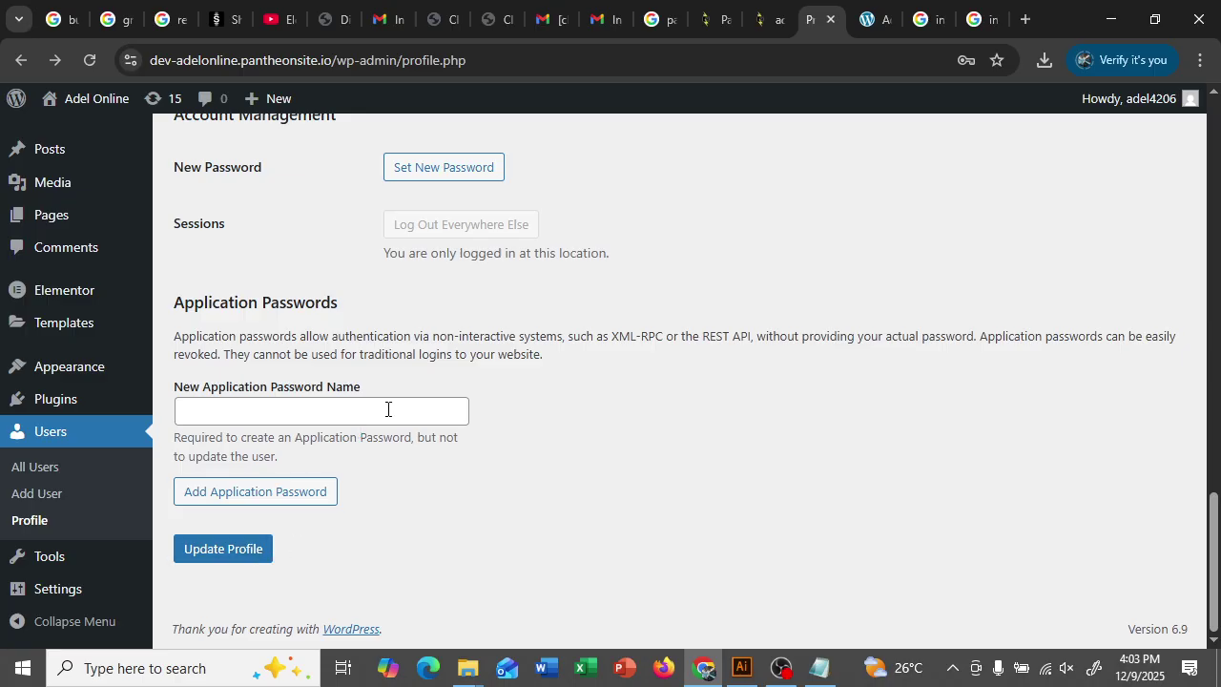
scroll(387, 408, "up", 15)
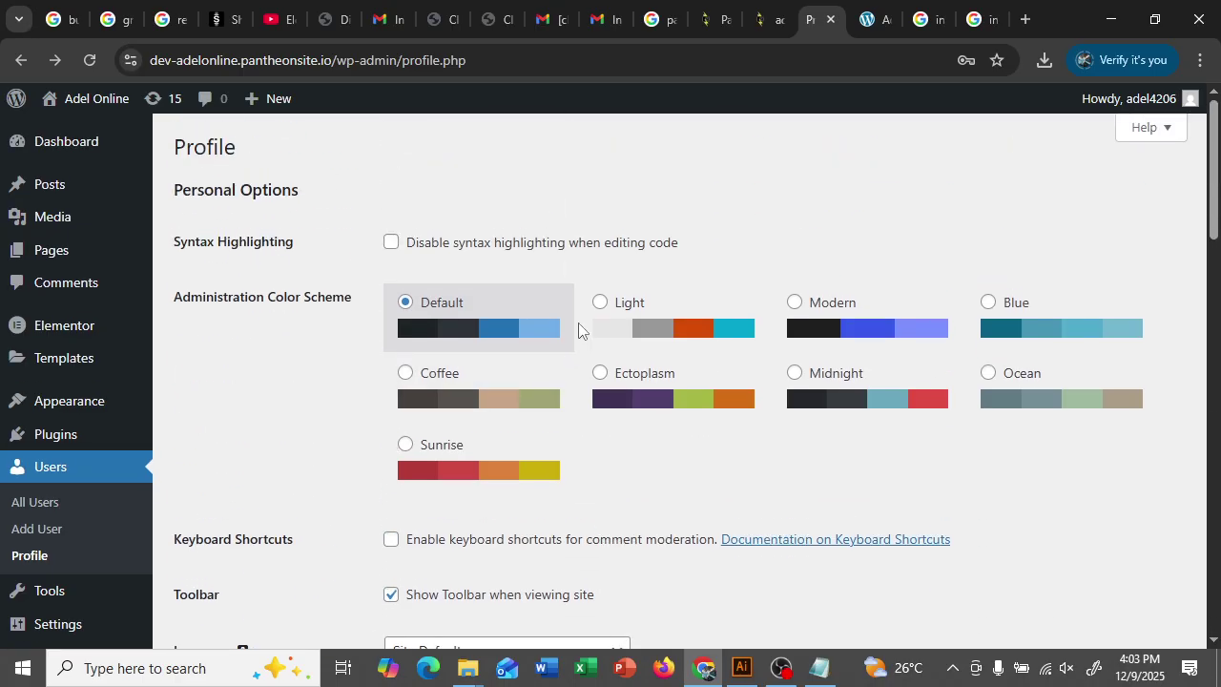
Step: Try the Light, Modern, Blue, Coffee and Ectoplasm colour schemes, settling on Midnight
left_click(599, 301)
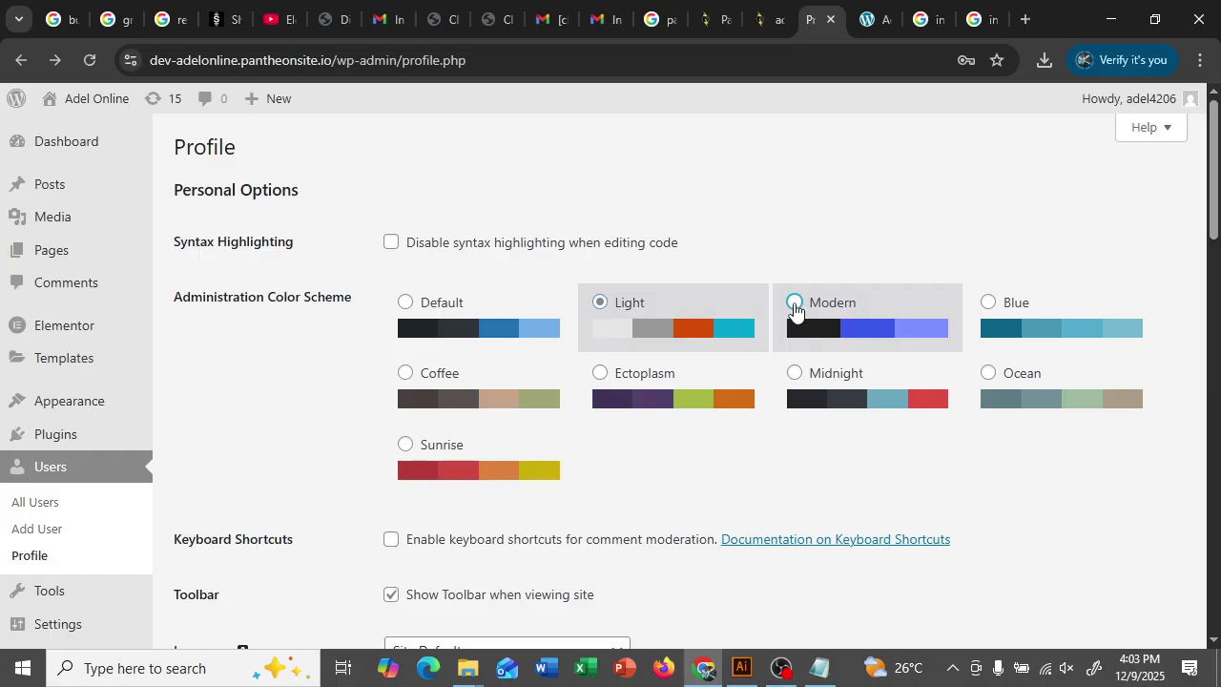
left_click(794, 303)
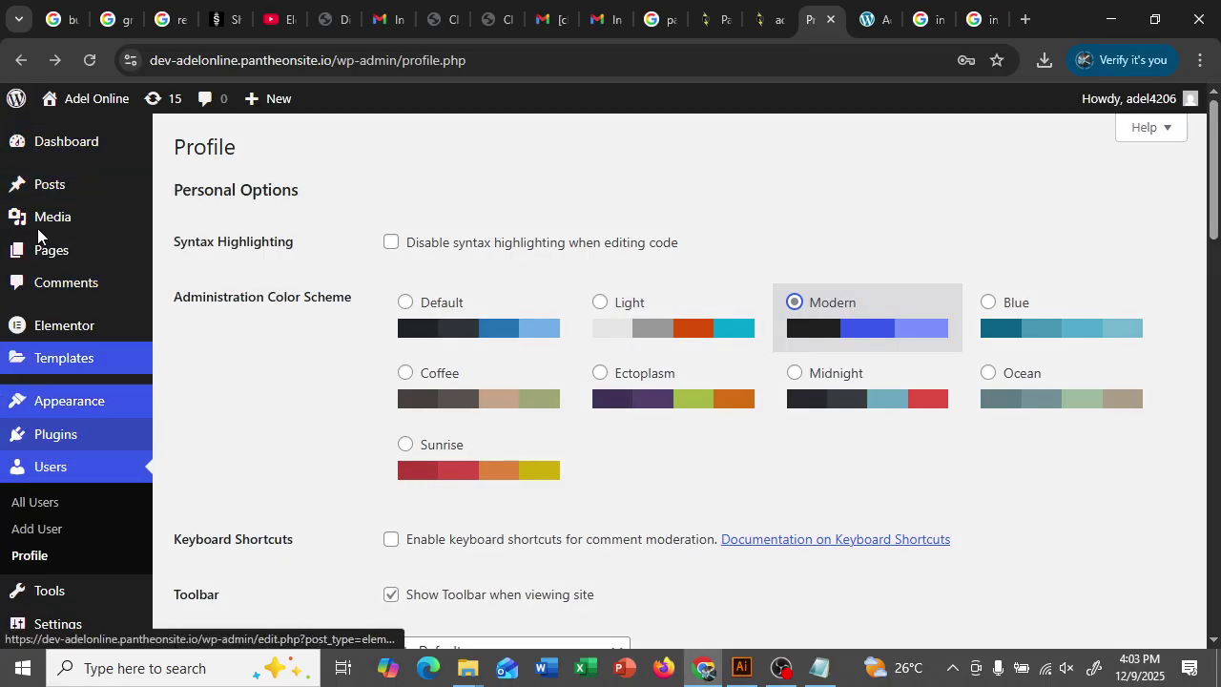
left_click(407, 303)
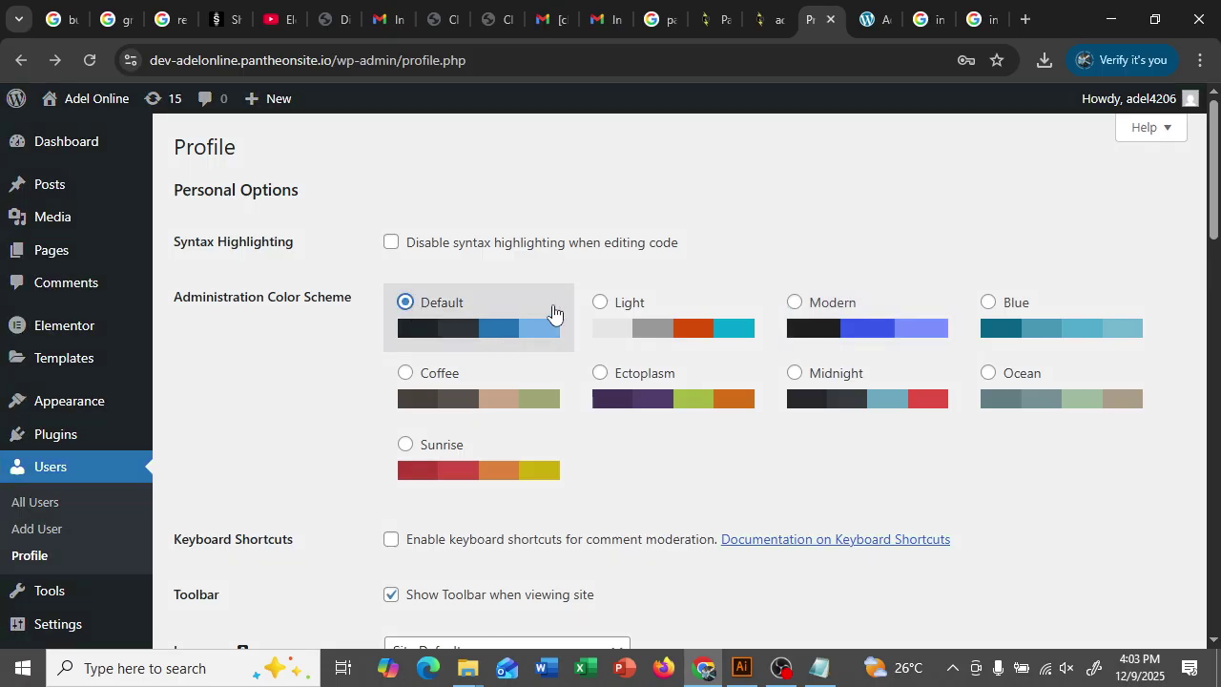
mouse_move(71, 439)
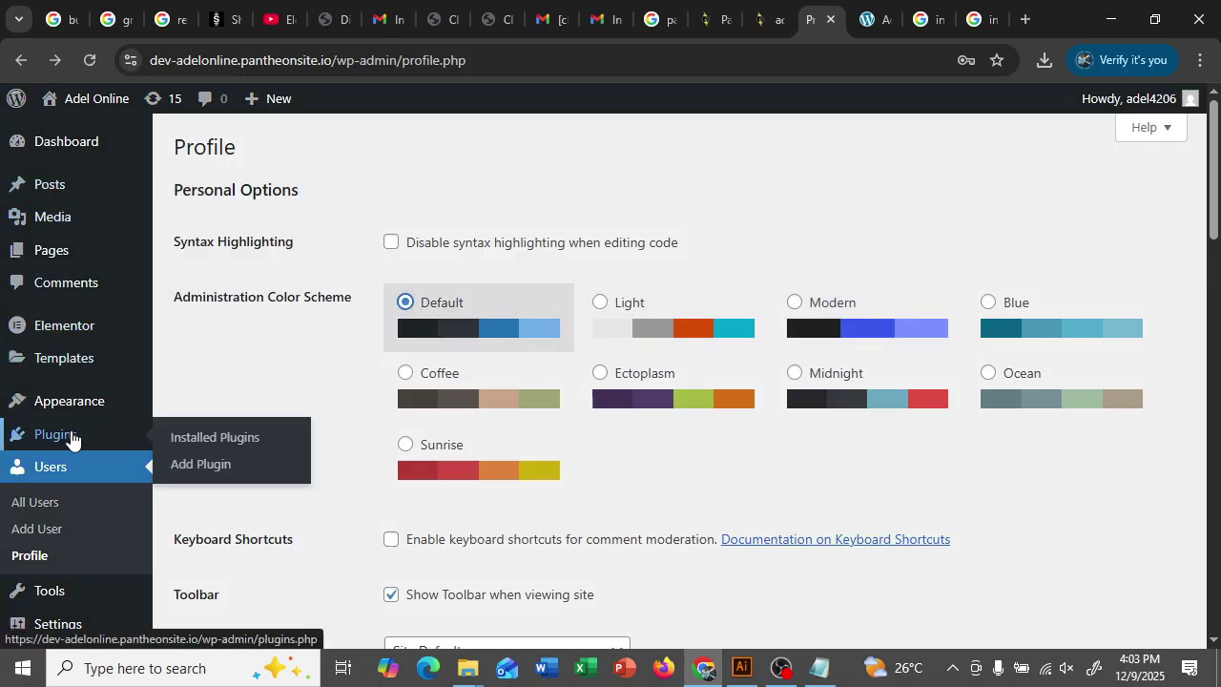
left_click(617, 309)
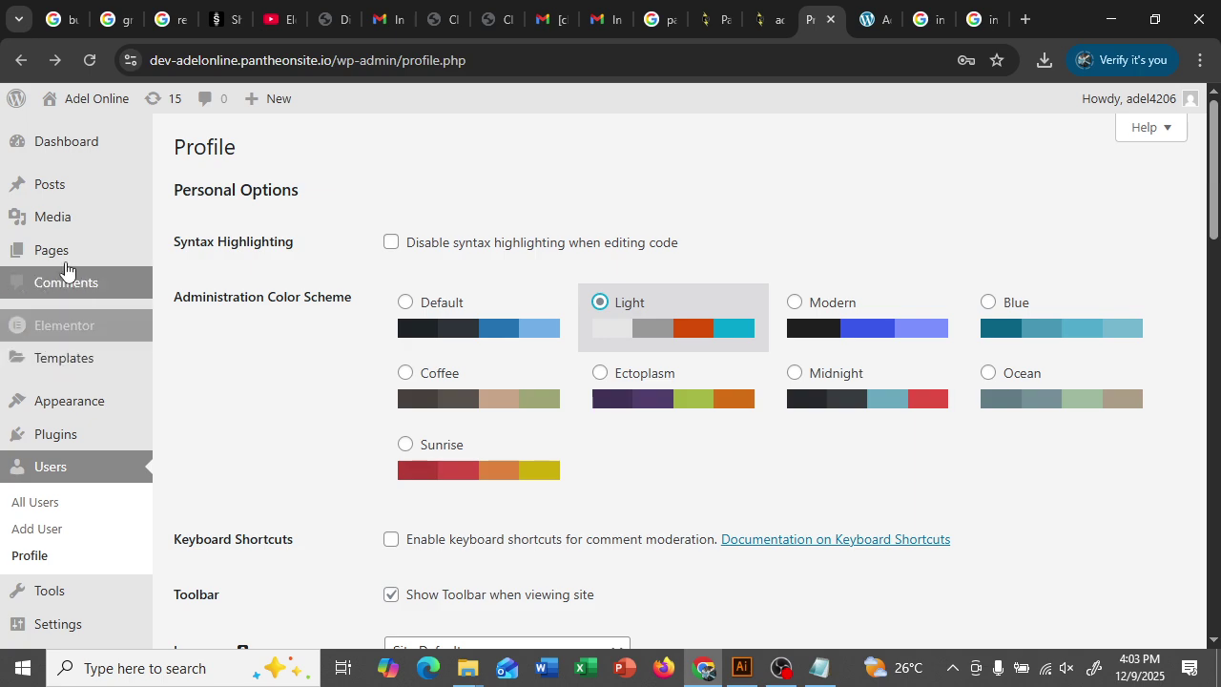
left_click(807, 307)
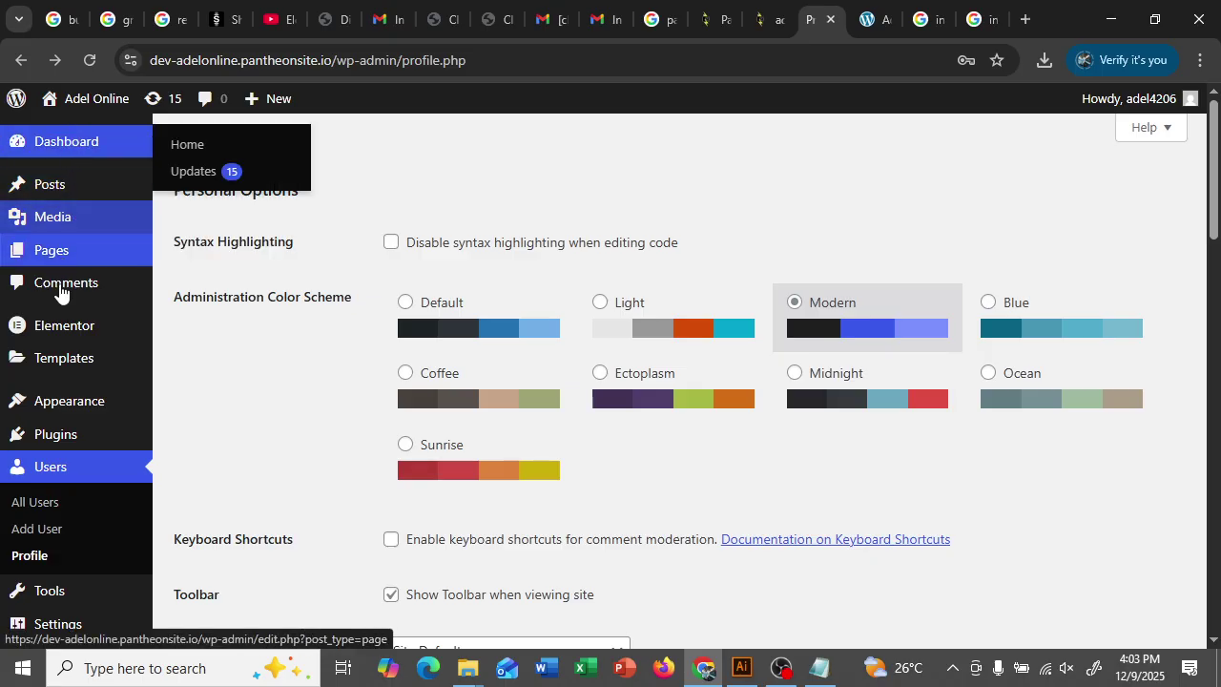
mouse_move(57, 412)
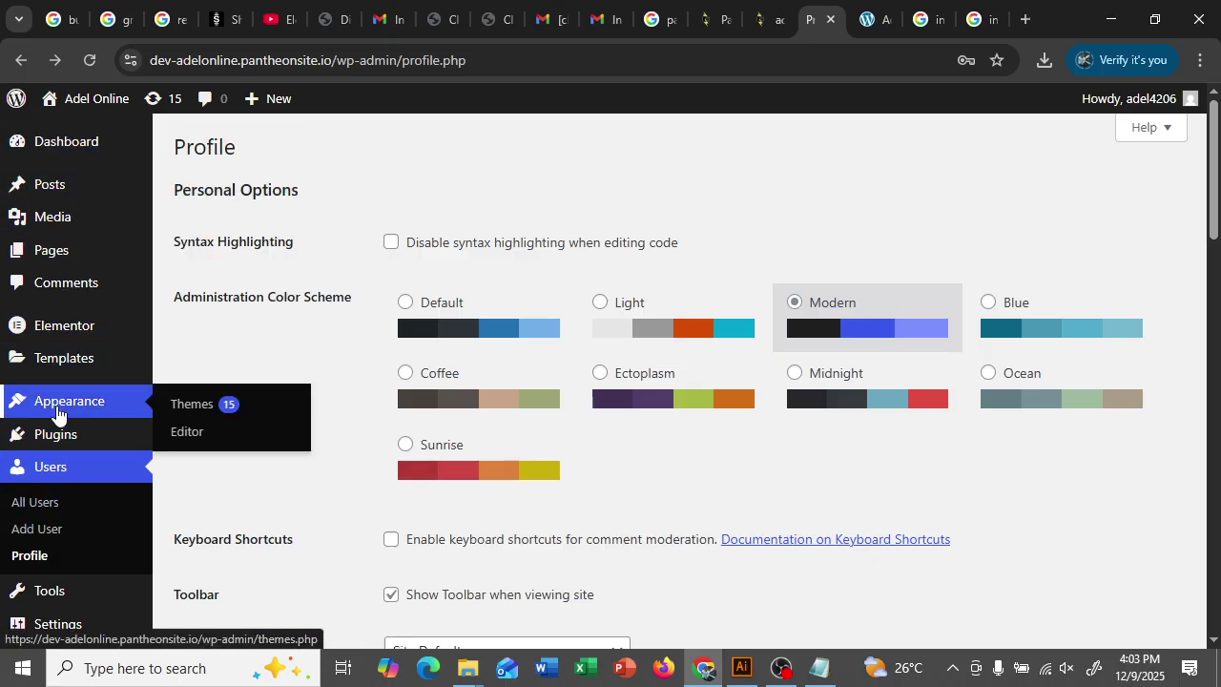
mouse_move(62, 372)
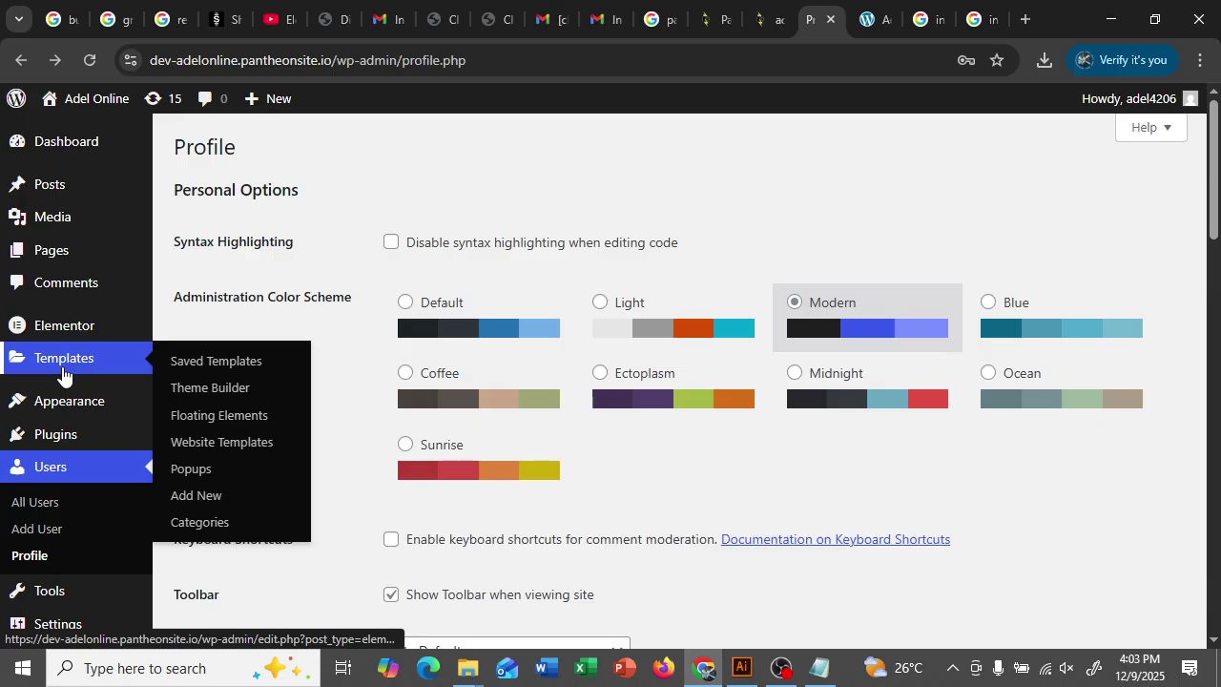
mouse_move(65, 331)
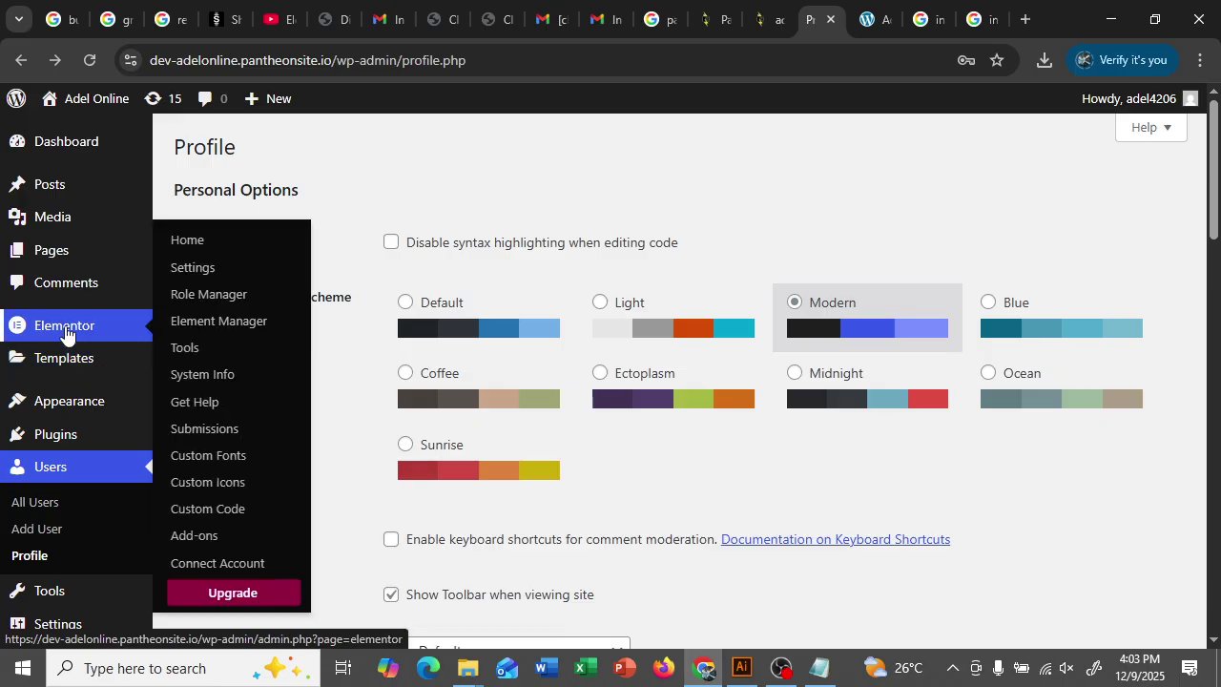
mouse_move(74, 212)
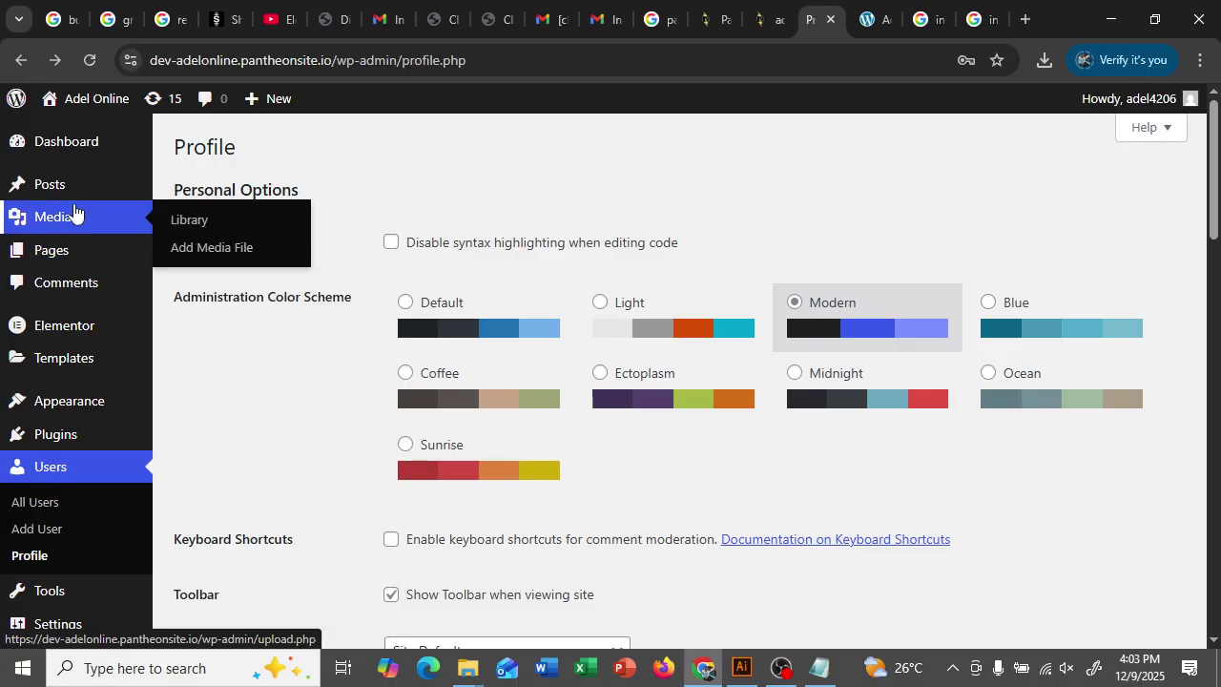
left_click(992, 303)
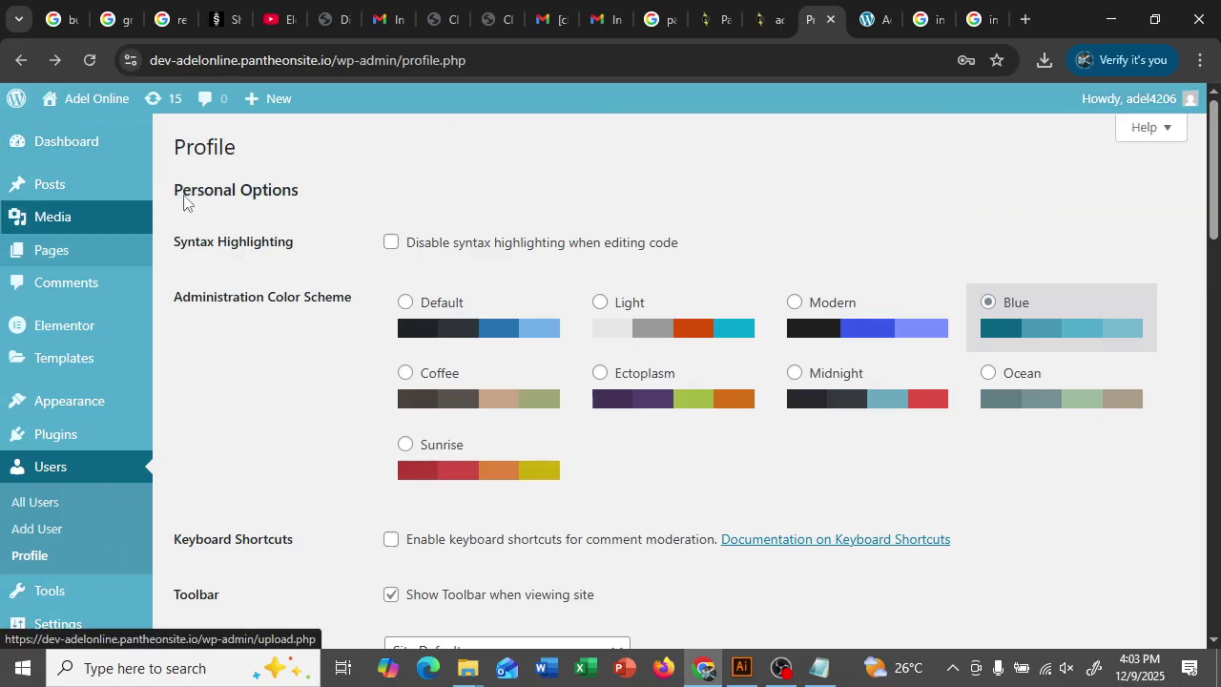
left_click(477, 411)
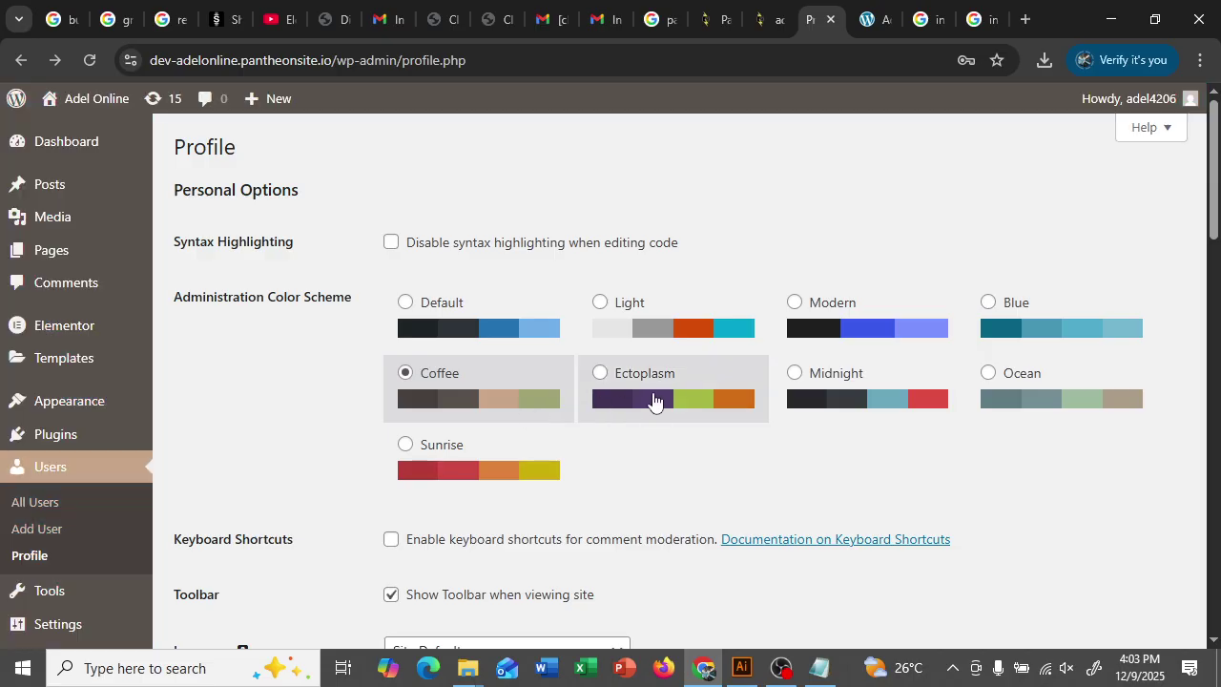
left_click(653, 400)
left_click(848, 408)
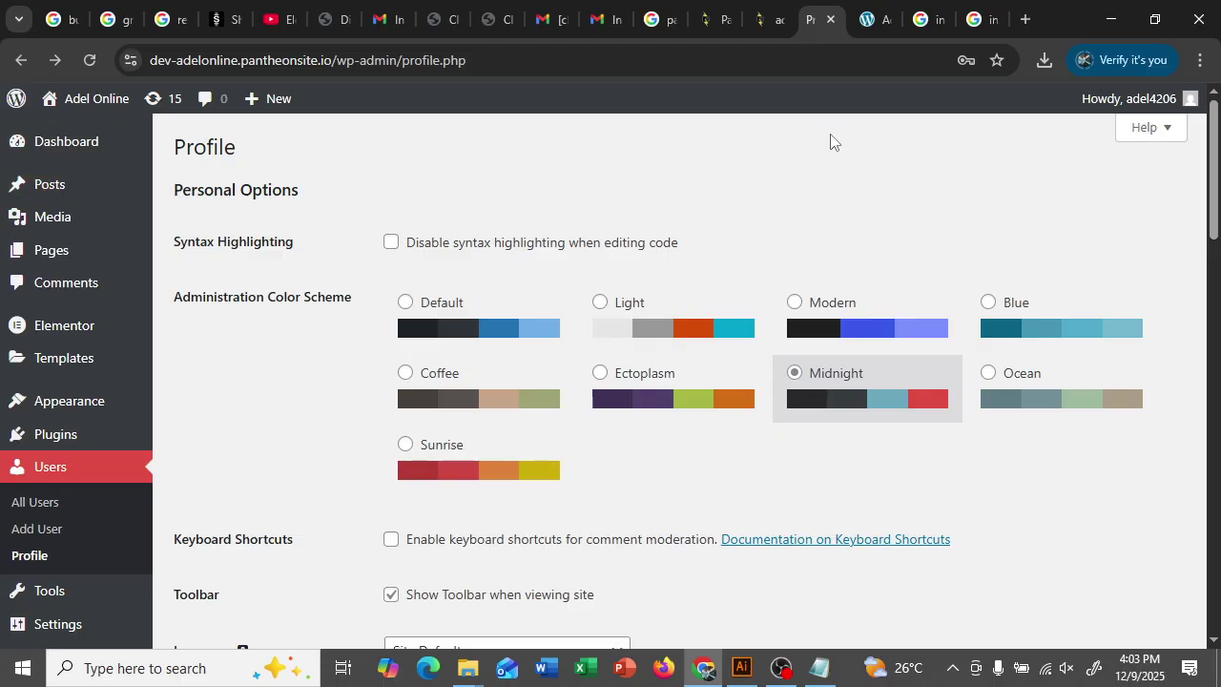
Step: Go to Settings > General, confirming to leave the Profile page
scroll(43, 539, "down", 1)
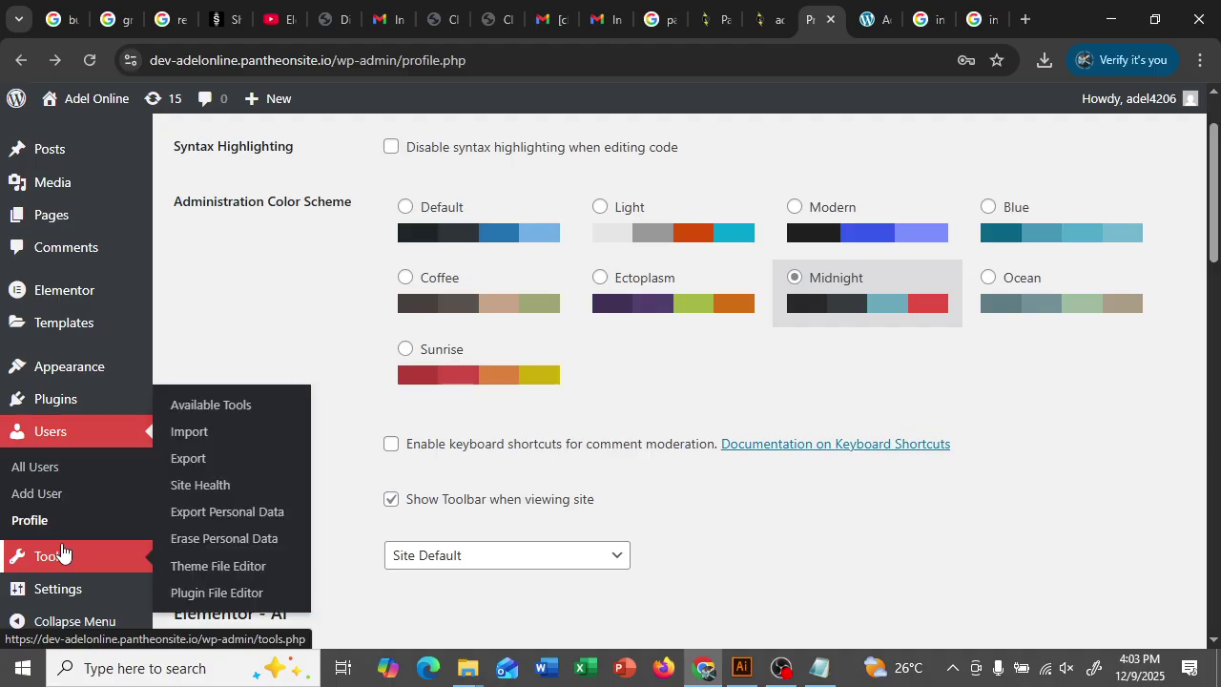
mouse_move(86, 565)
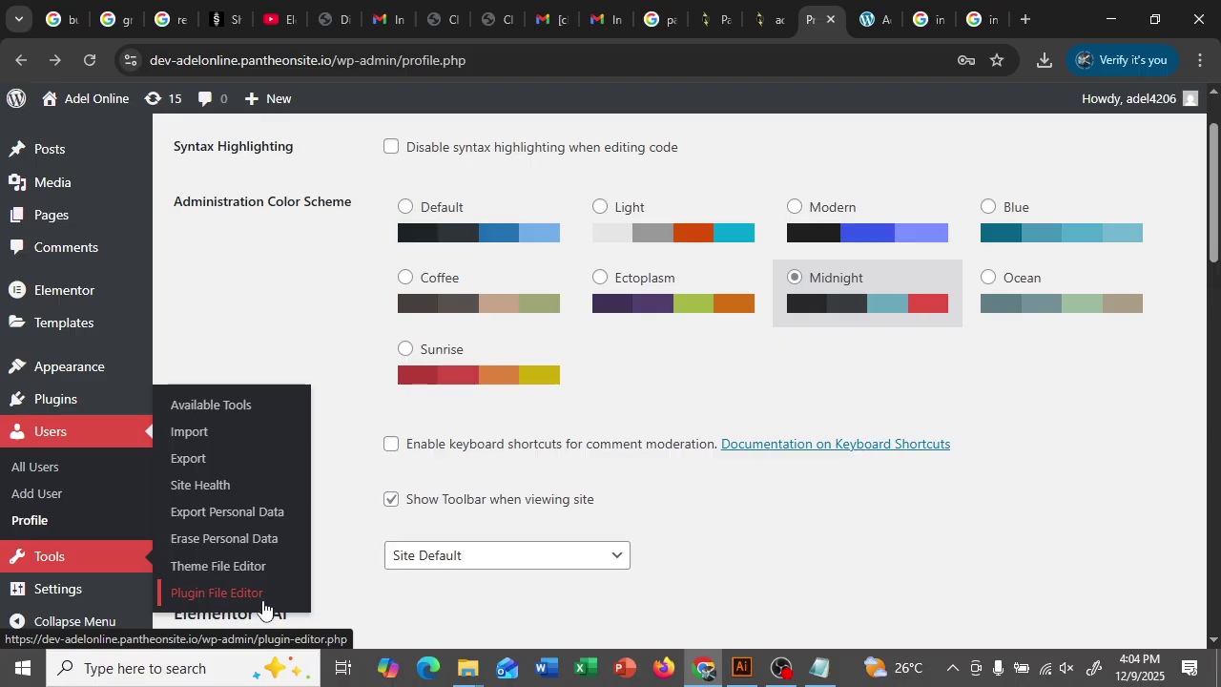
left_click(88, 594)
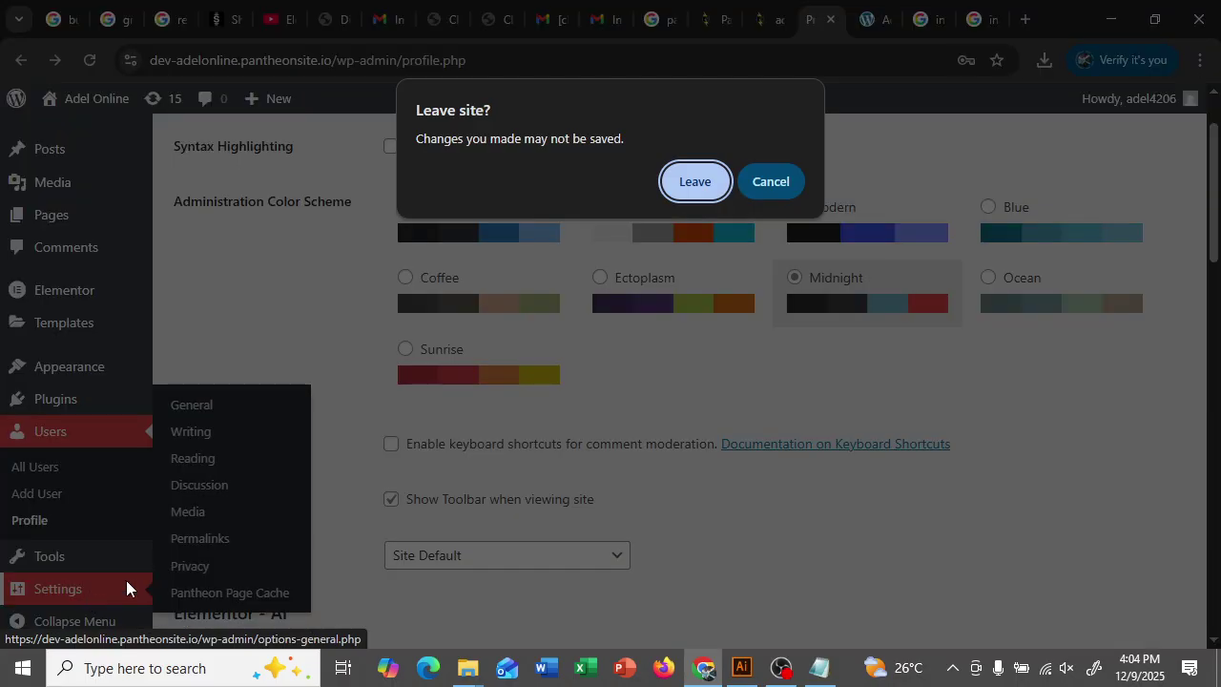
left_click(694, 181)
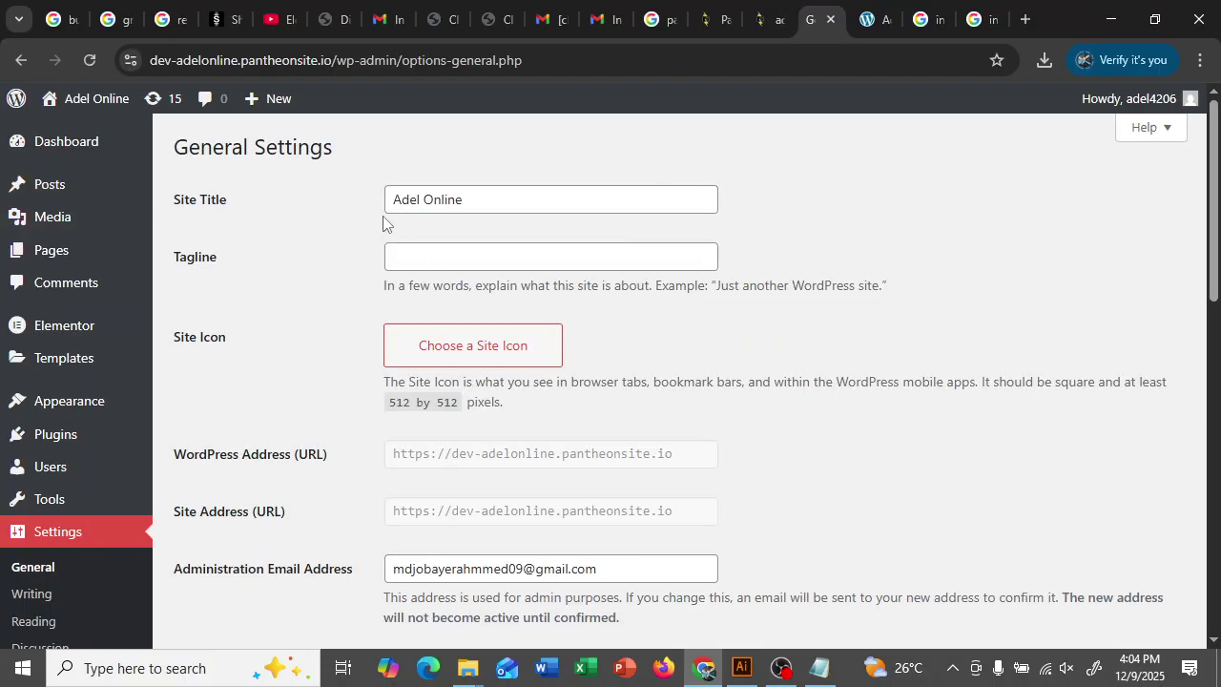
Step: Select the 'Adel Online' title, focus the empty tagline, and open the Site Icon media library
left_click_drag(485, 210, 384, 217)
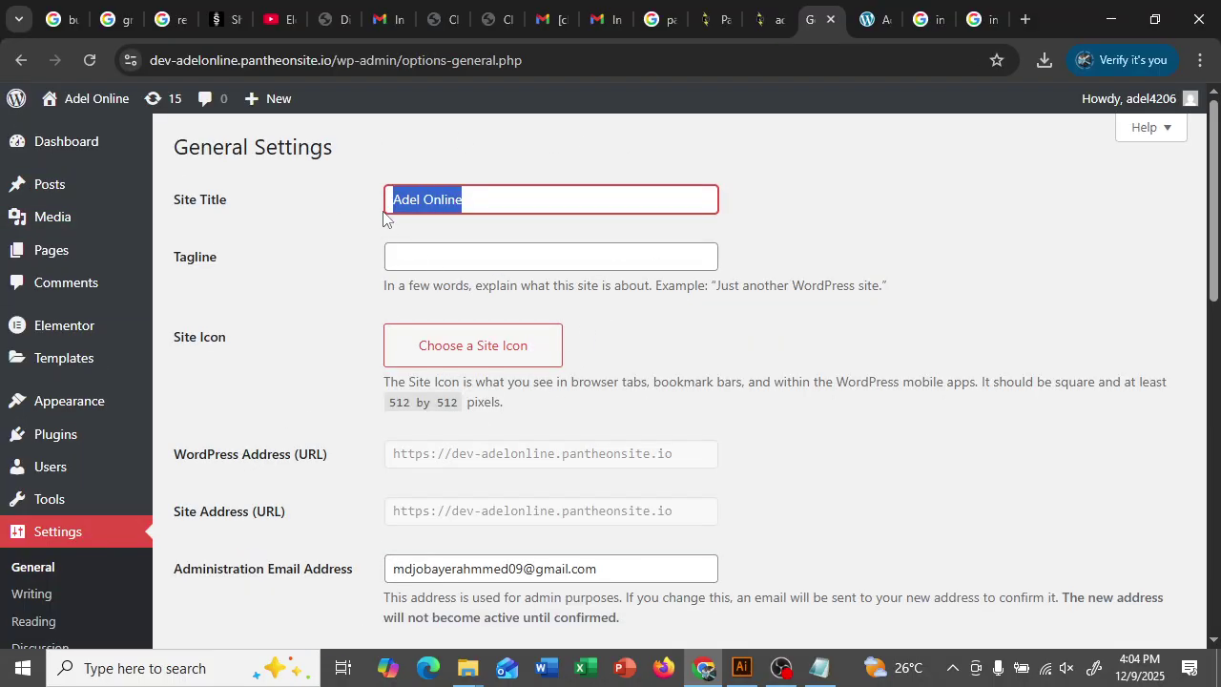
left_click(505, 199)
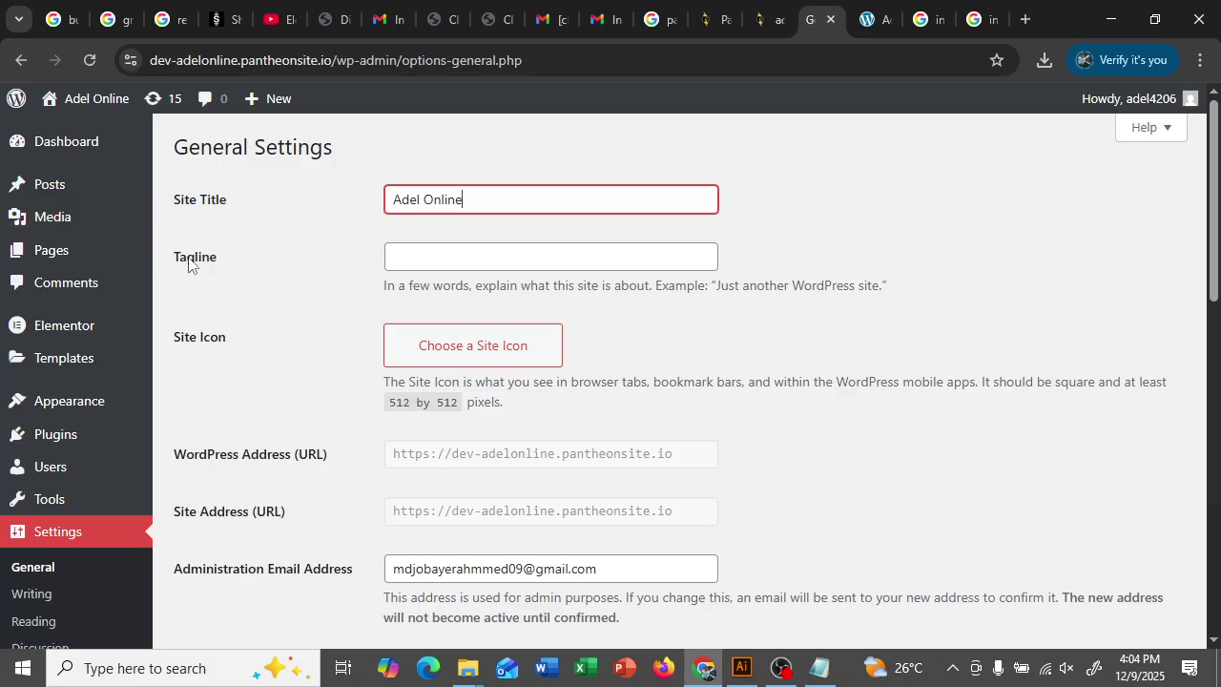
left_click(487, 259)
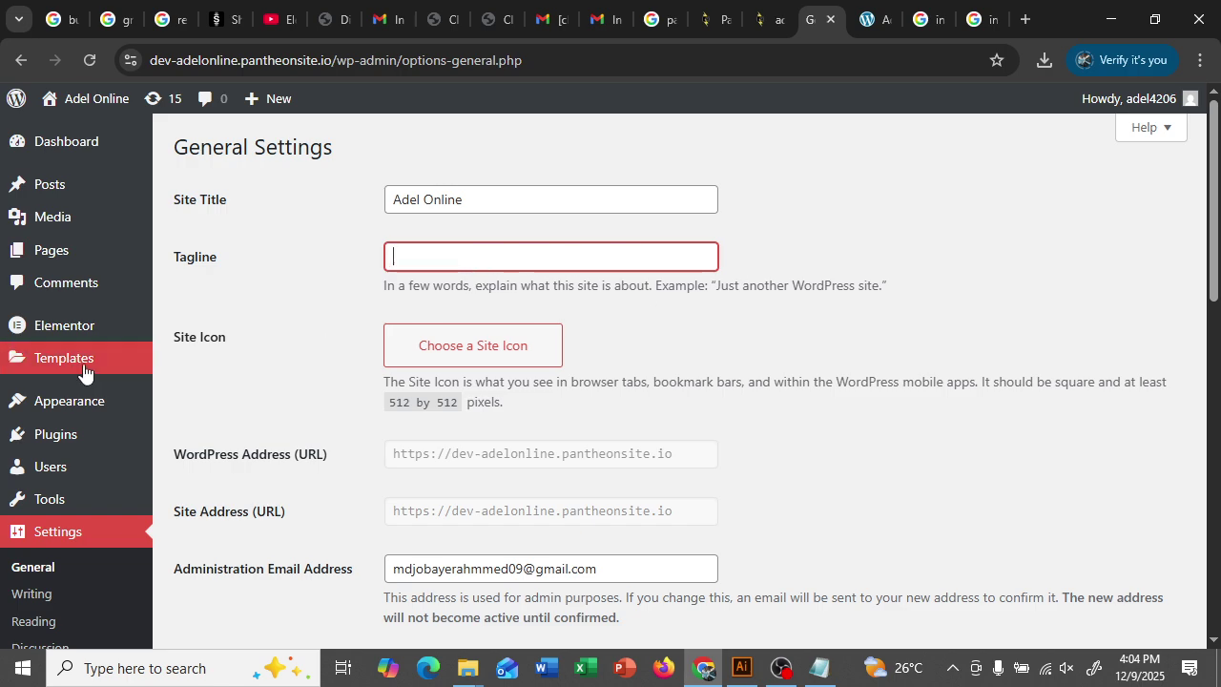
left_click(436, 354)
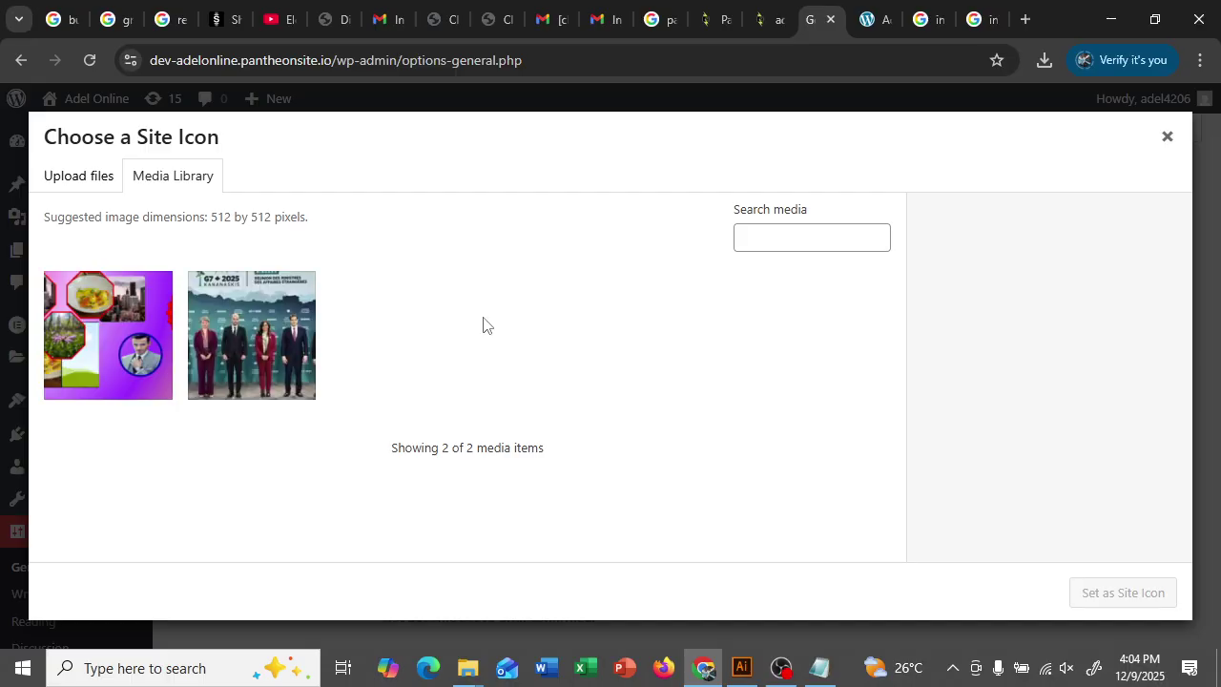
Step: Close the site icon picker and scroll down General Settings past the administration email
left_click(1167, 142)
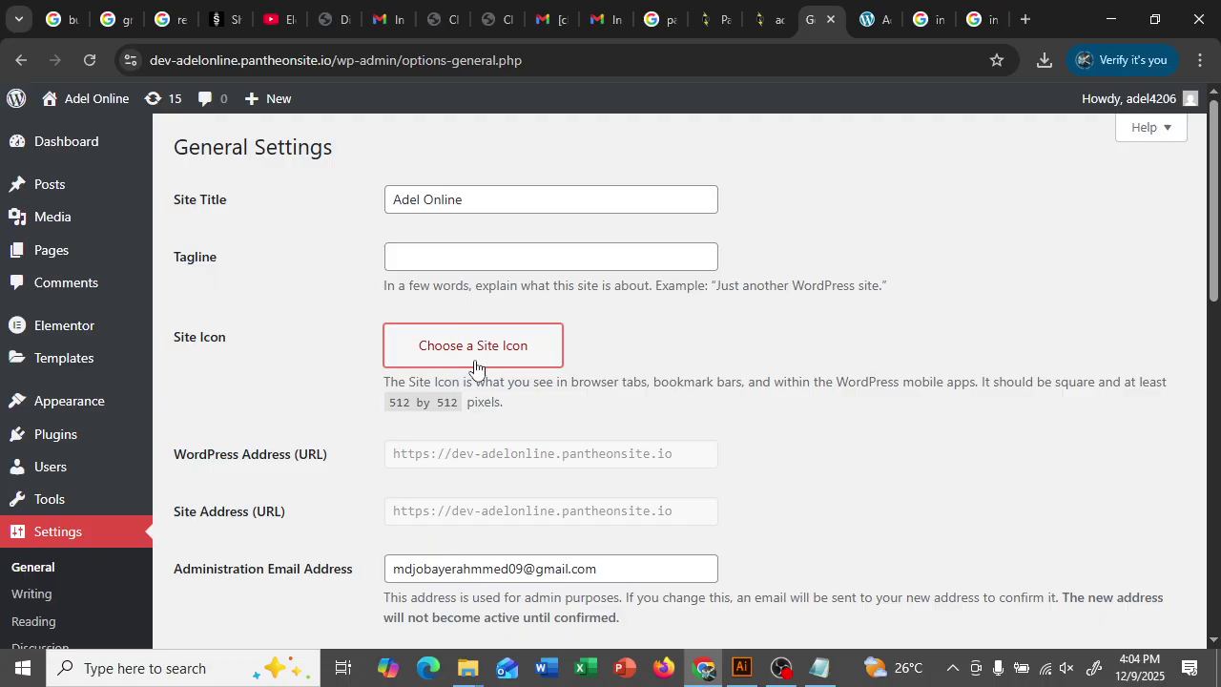
scroll(381, 372, "down", 2)
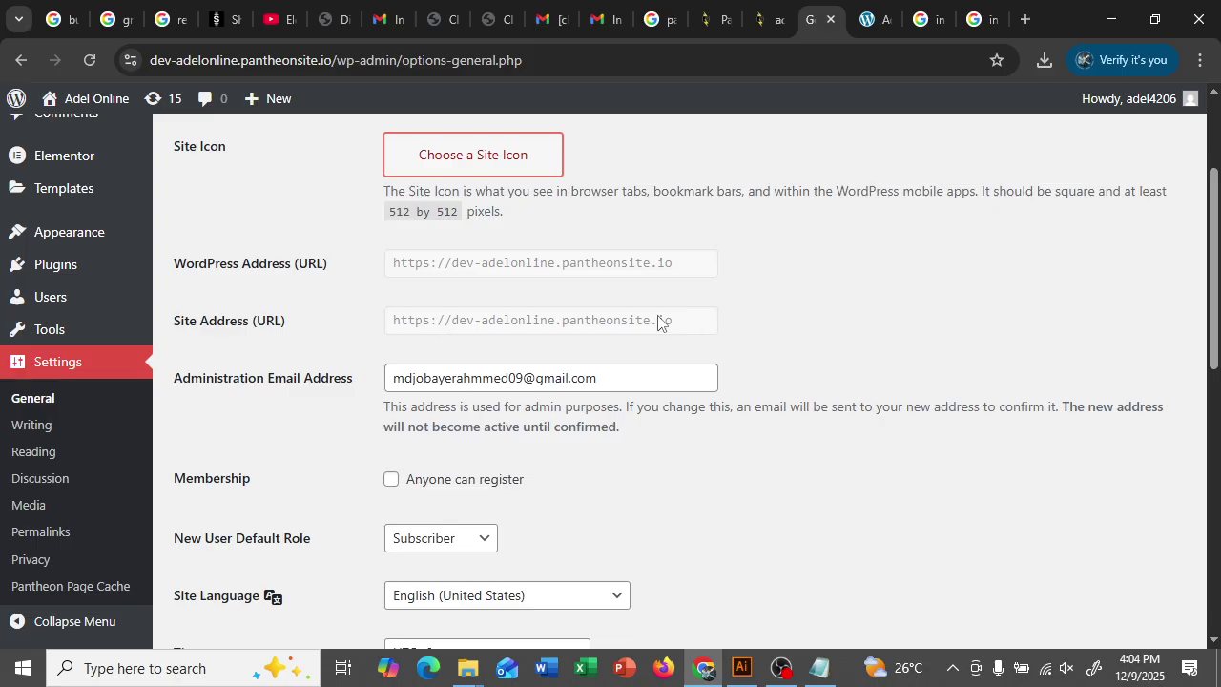
scroll(526, 346, "down", 1)
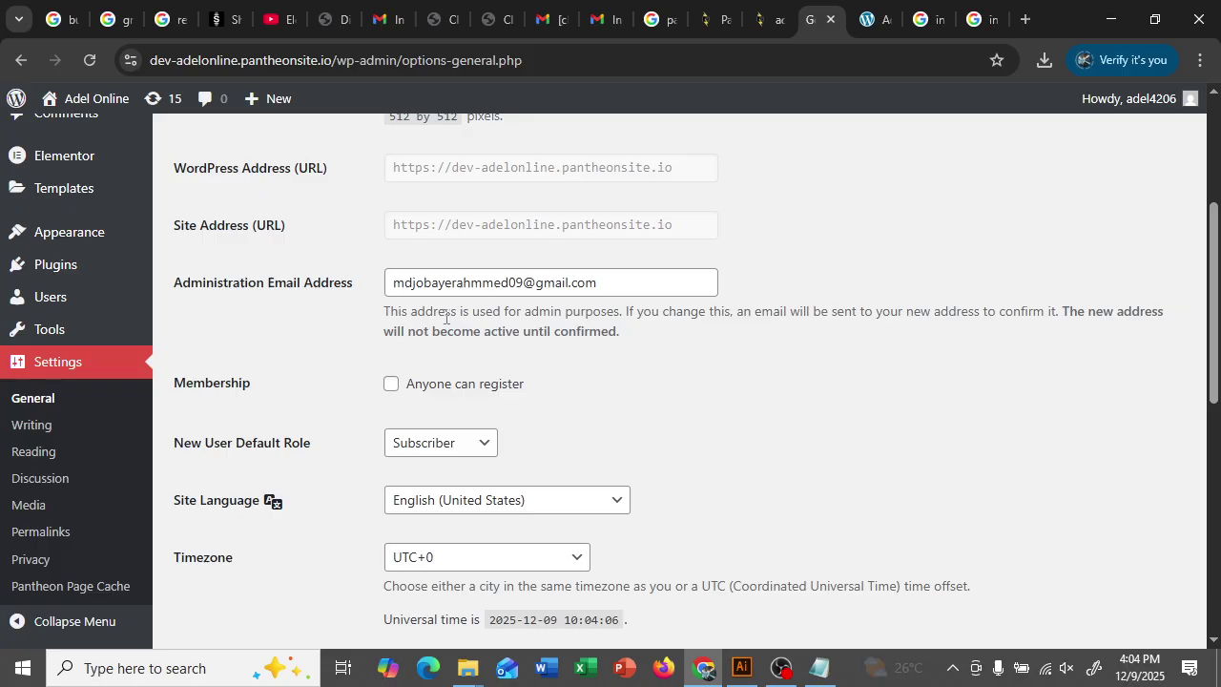
left_click_drag(614, 282, 382, 282)
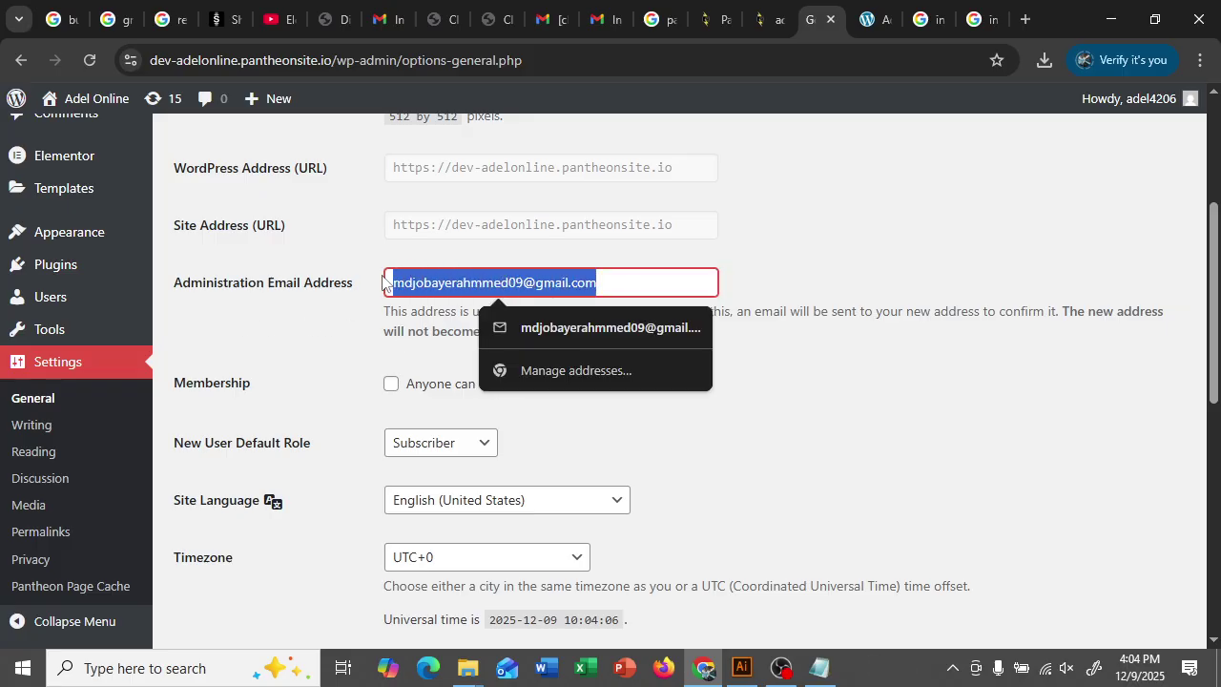
left_click(784, 254)
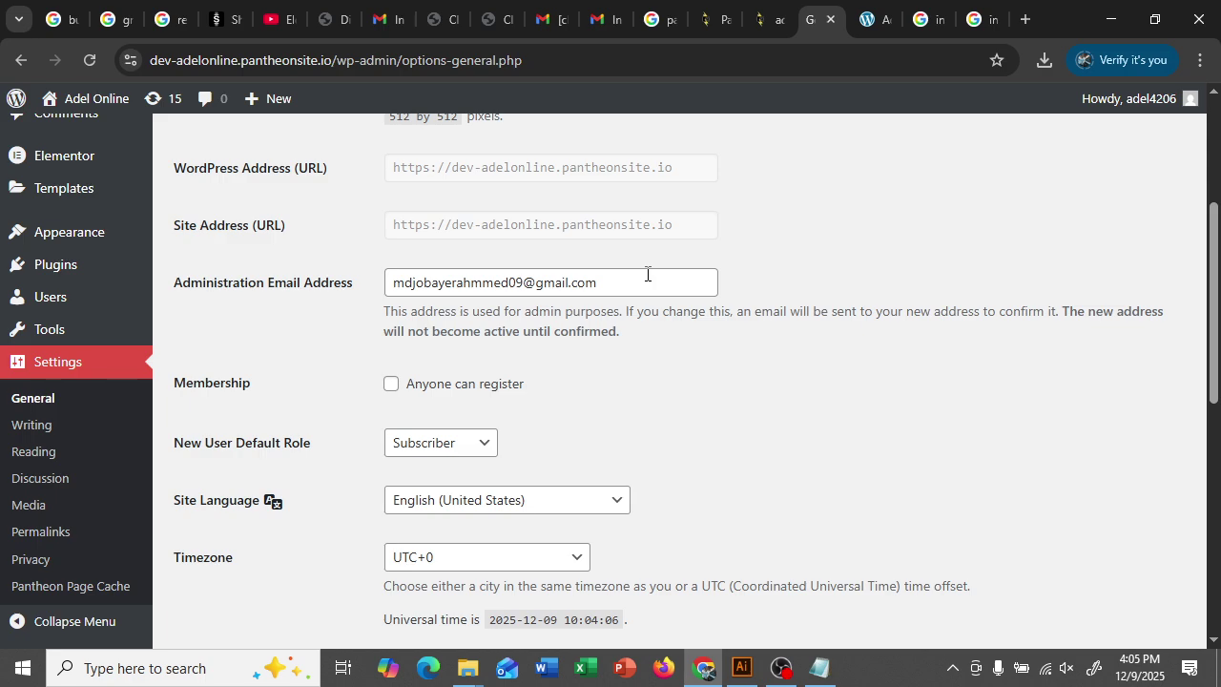
scroll(634, 286, "down", 1)
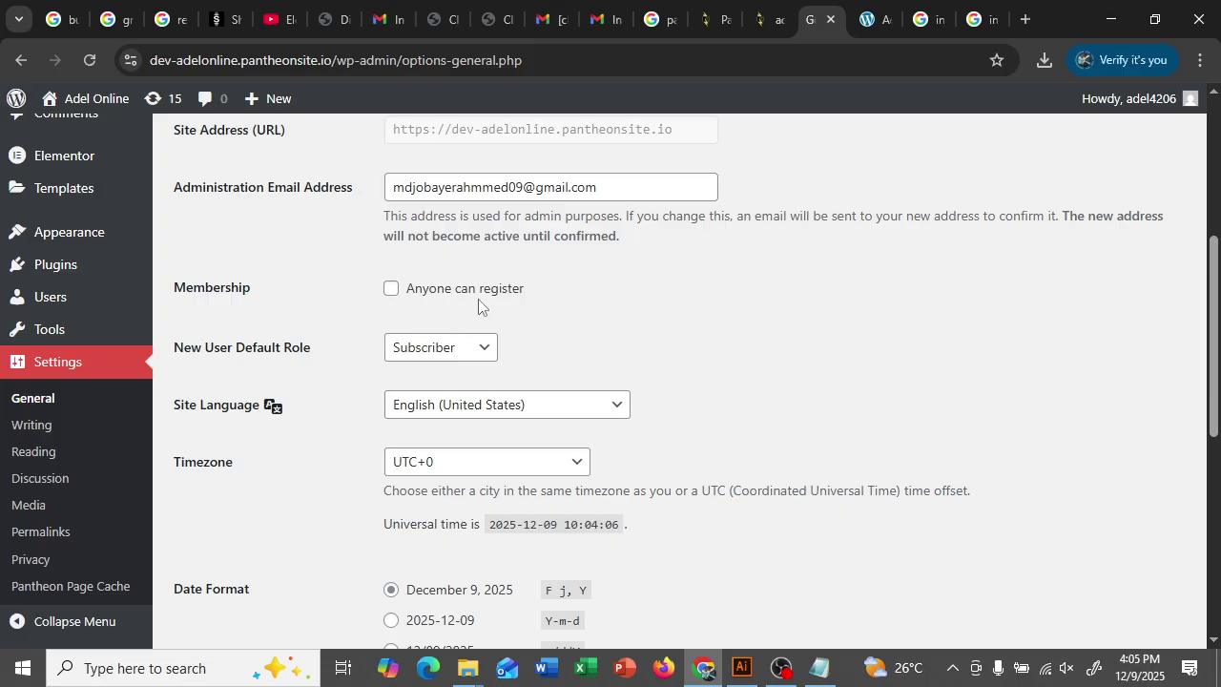
Step: Leave 'Anyone can register' off and keep Subscriber as the default new-user role
left_click(392, 290)
left_click(392, 290)
left_click(476, 355)
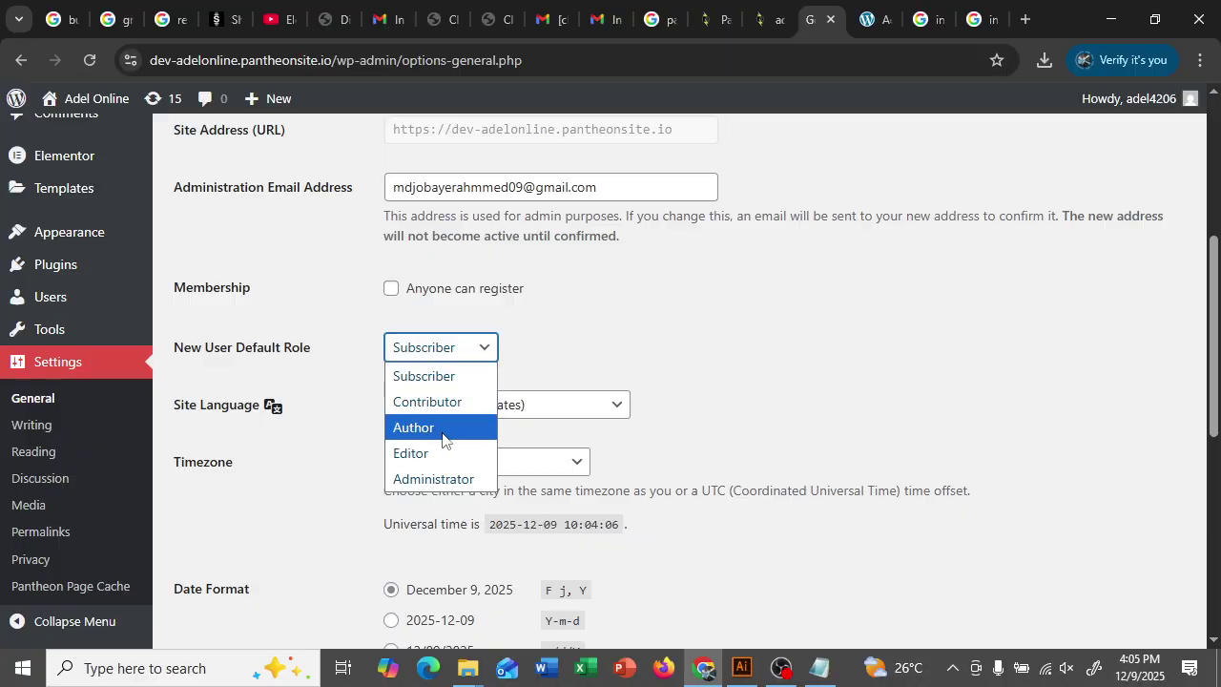
left_click(586, 370)
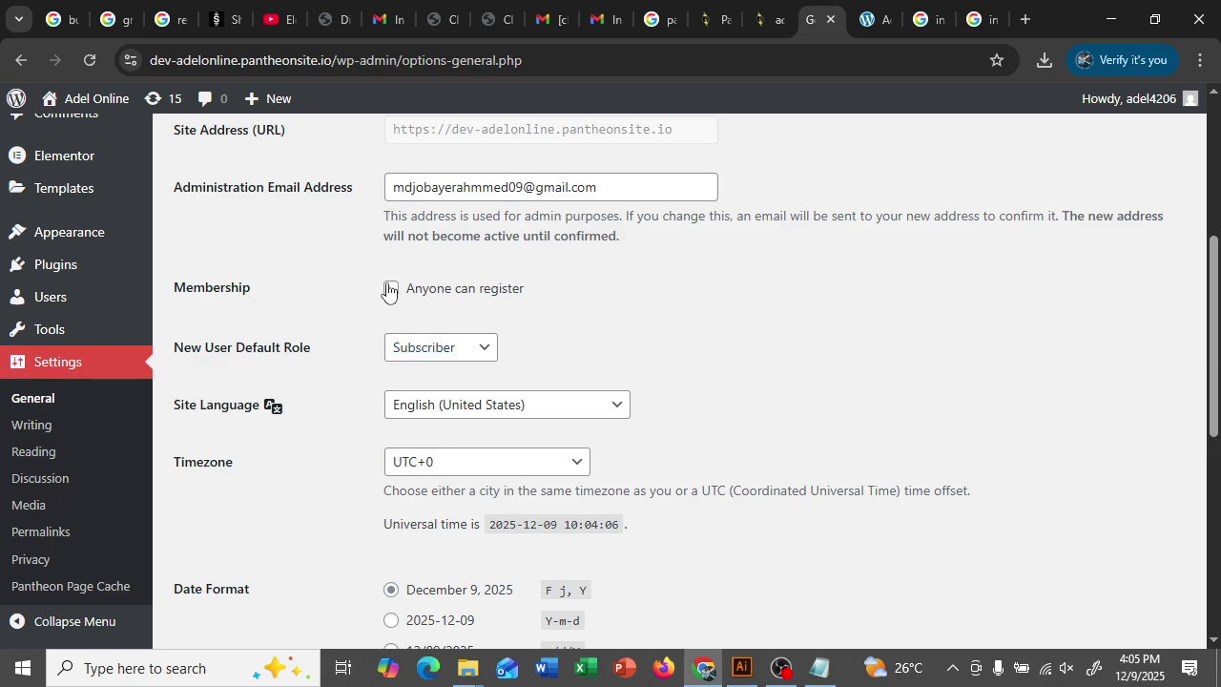
Step: Briefly switch the site language to অসমীয়া, then restore English (United States)
left_click(550, 412)
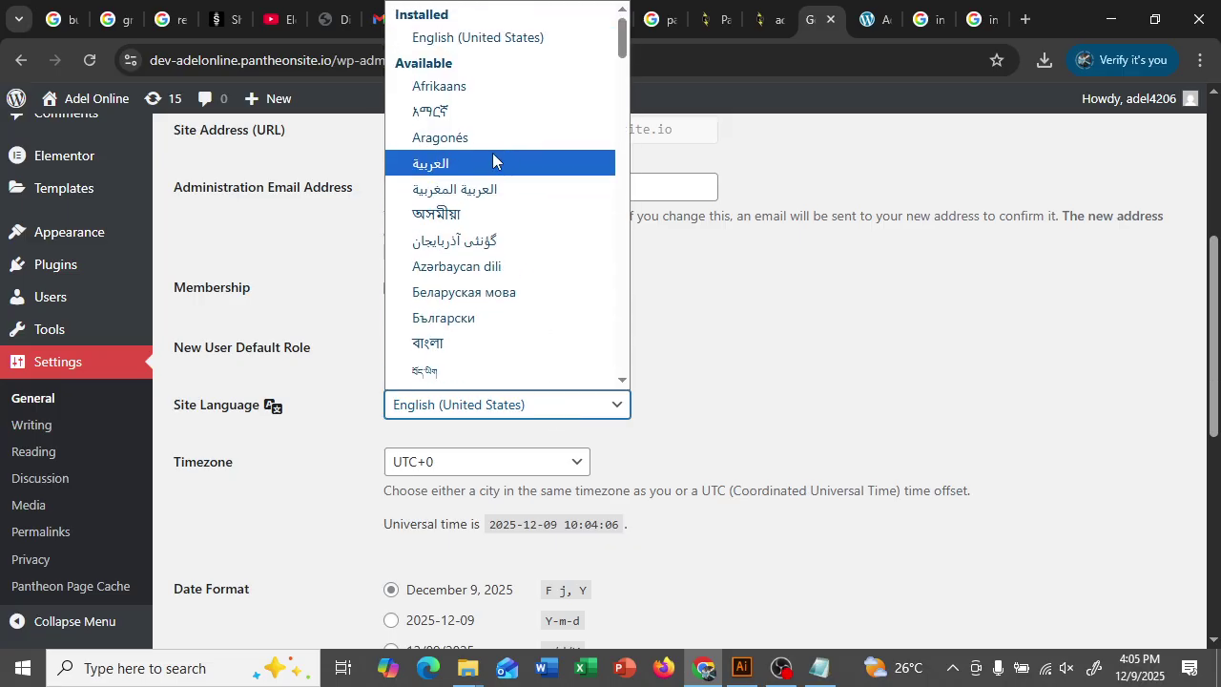
left_click(520, 38)
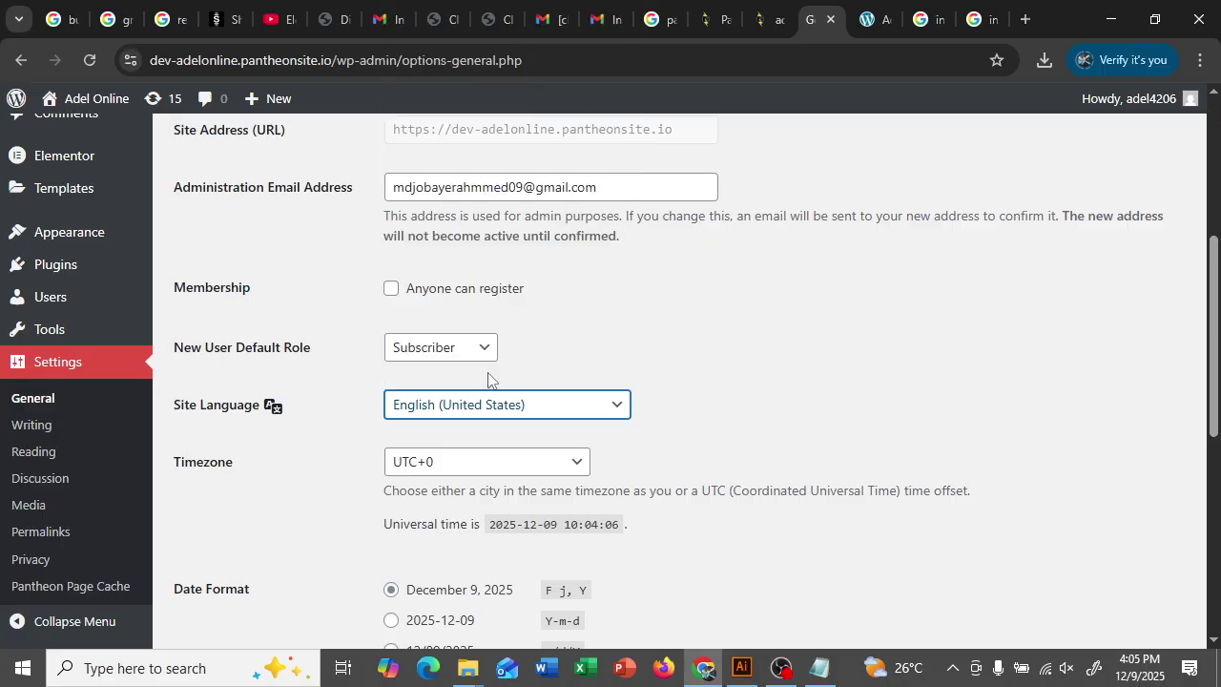
left_click(572, 405)
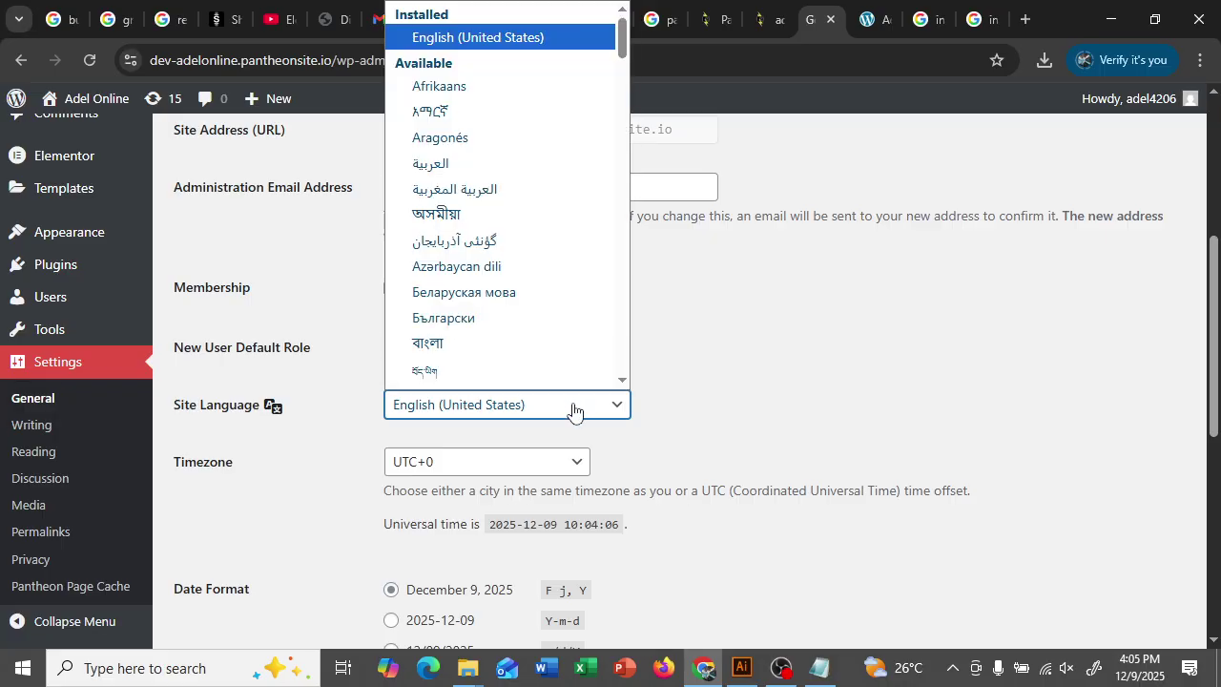
scroll(573, 265, "down", 1)
left_click(548, 197)
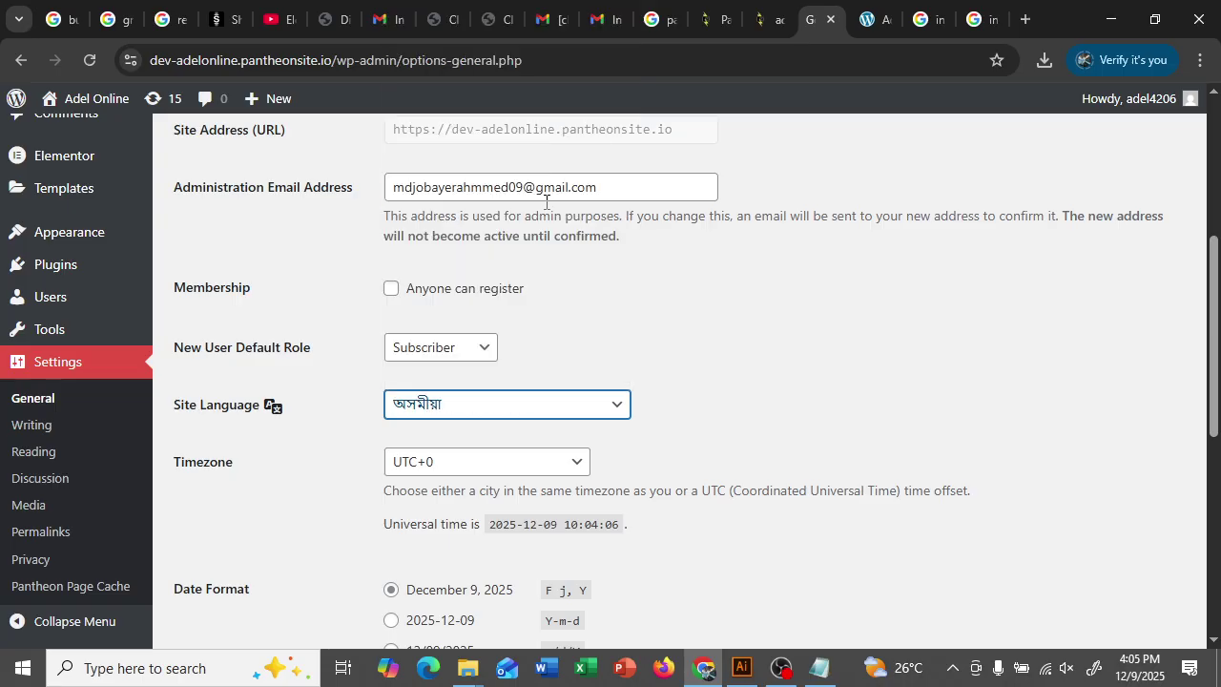
left_click(589, 404)
left_click(512, 15)
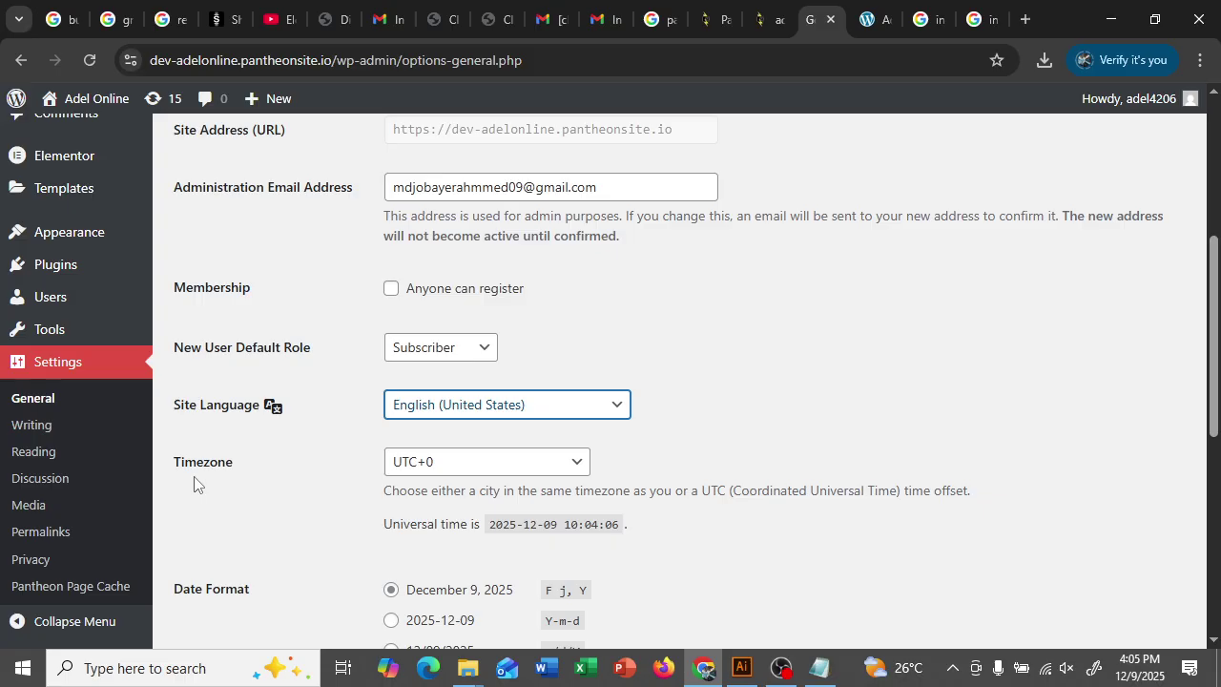
Step: Keep UTC+0 as the timezone and save the General Settings
left_click(525, 463)
left_click(529, 465)
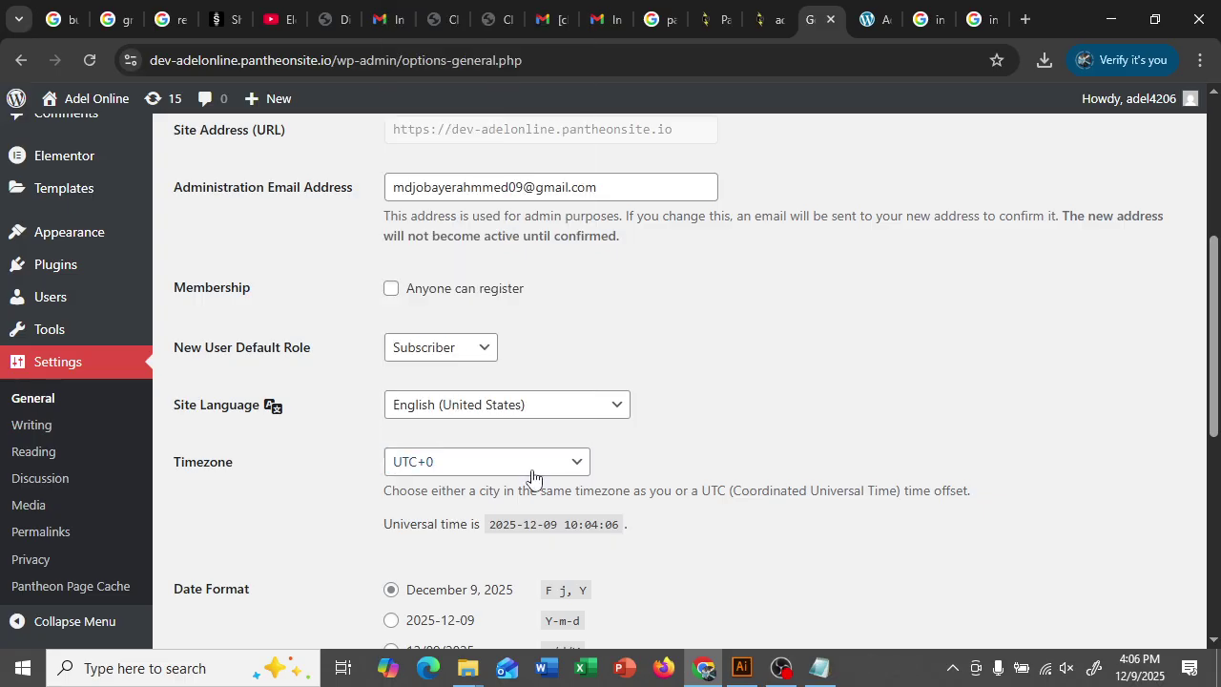
scroll(562, 464, "down", 1)
scroll(562, 465, "down", 2)
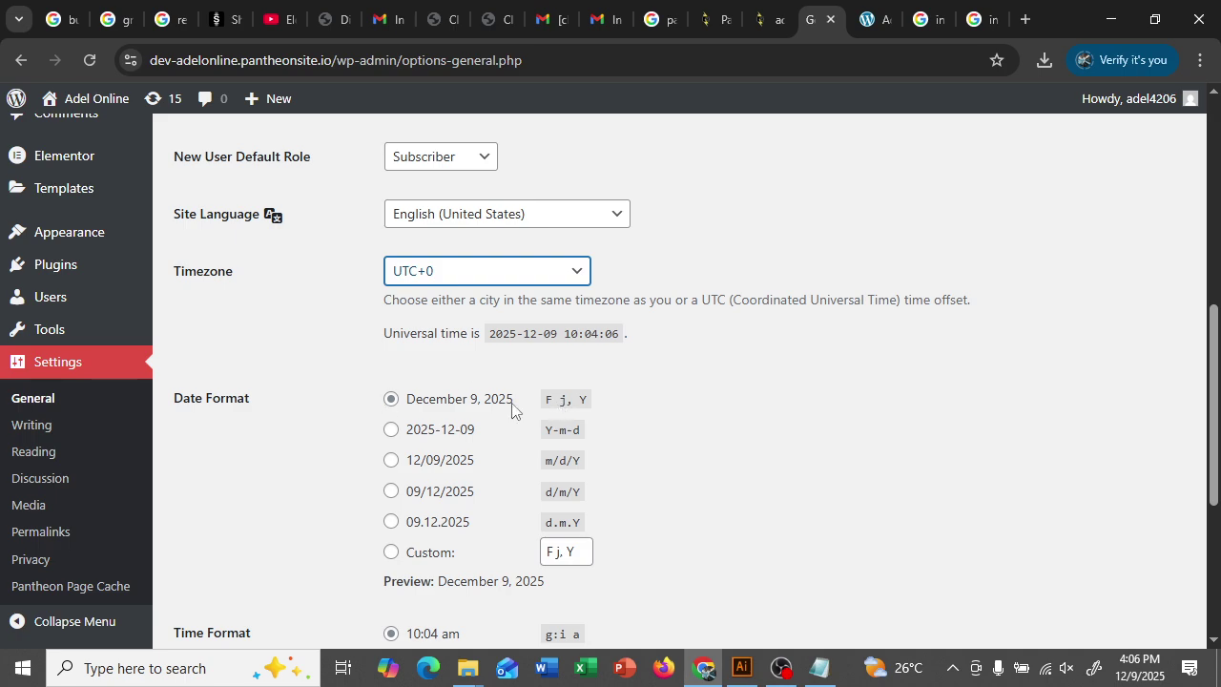
scroll(511, 411, "down", 3)
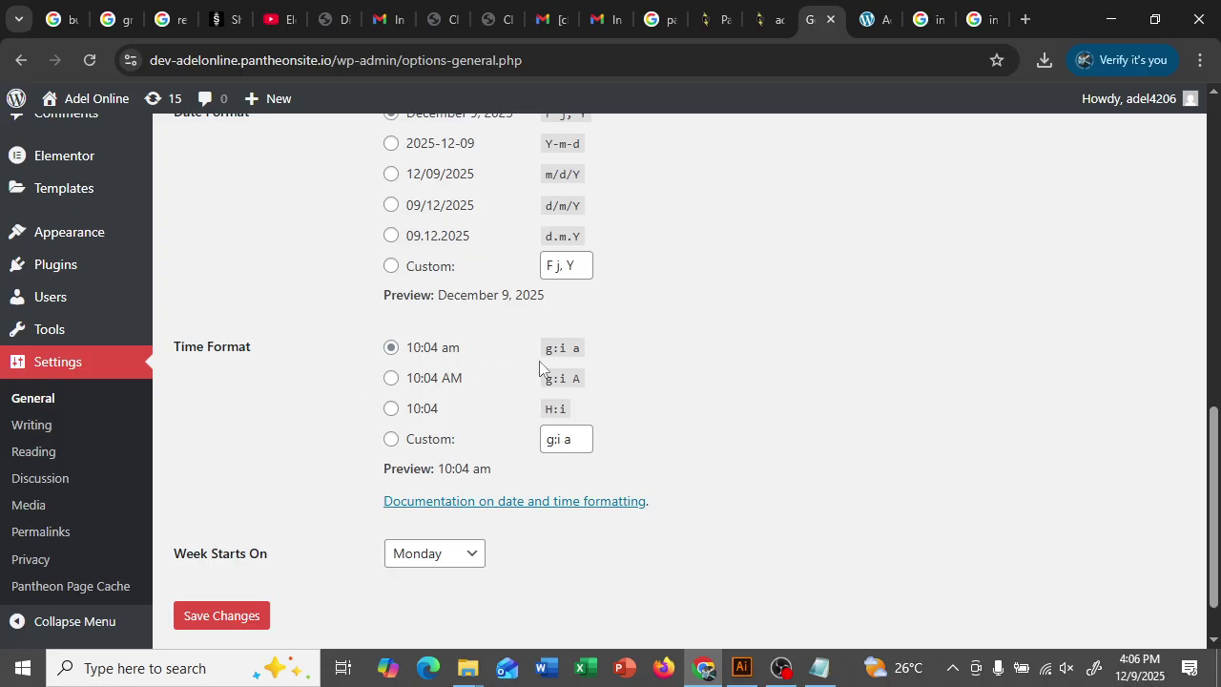
scroll(535, 361, "up", 2)
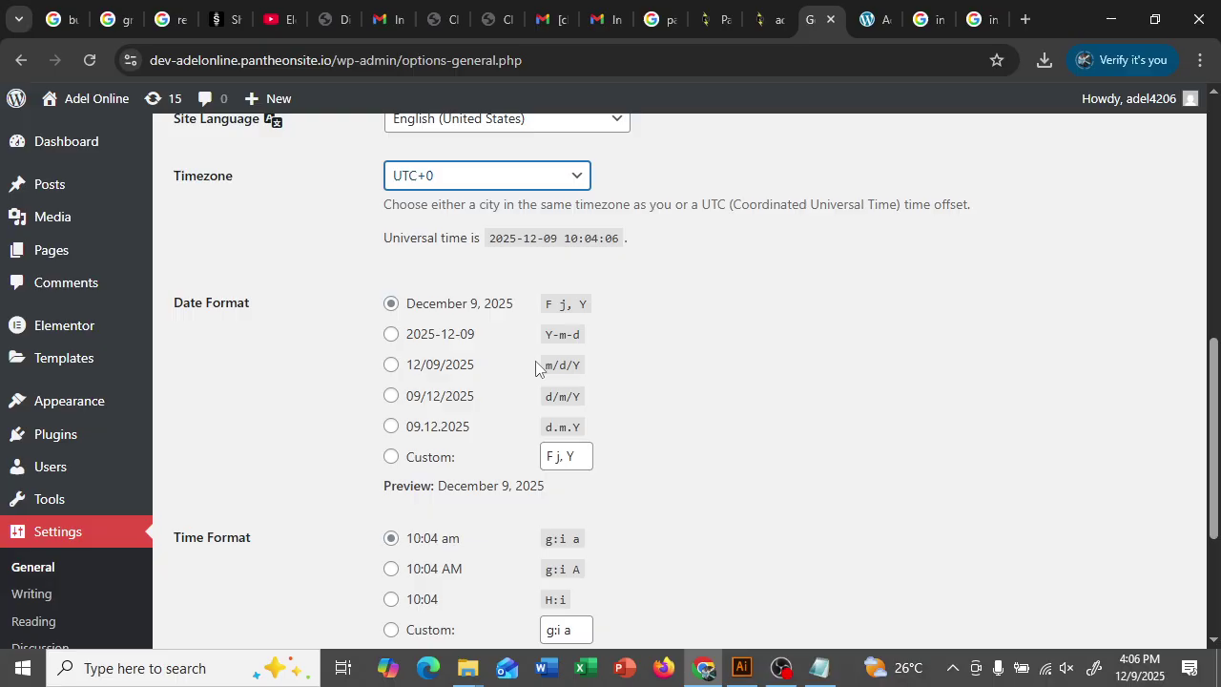
scroll(463, 422, "down", 3)
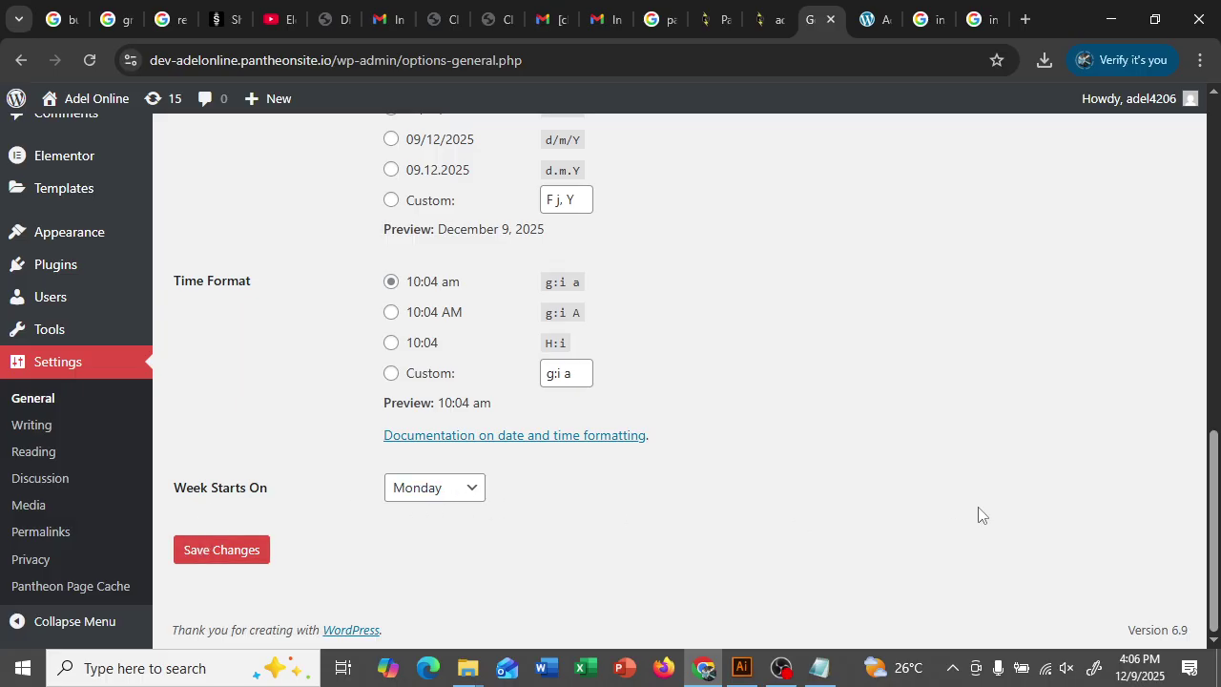
left_click(246, 561)
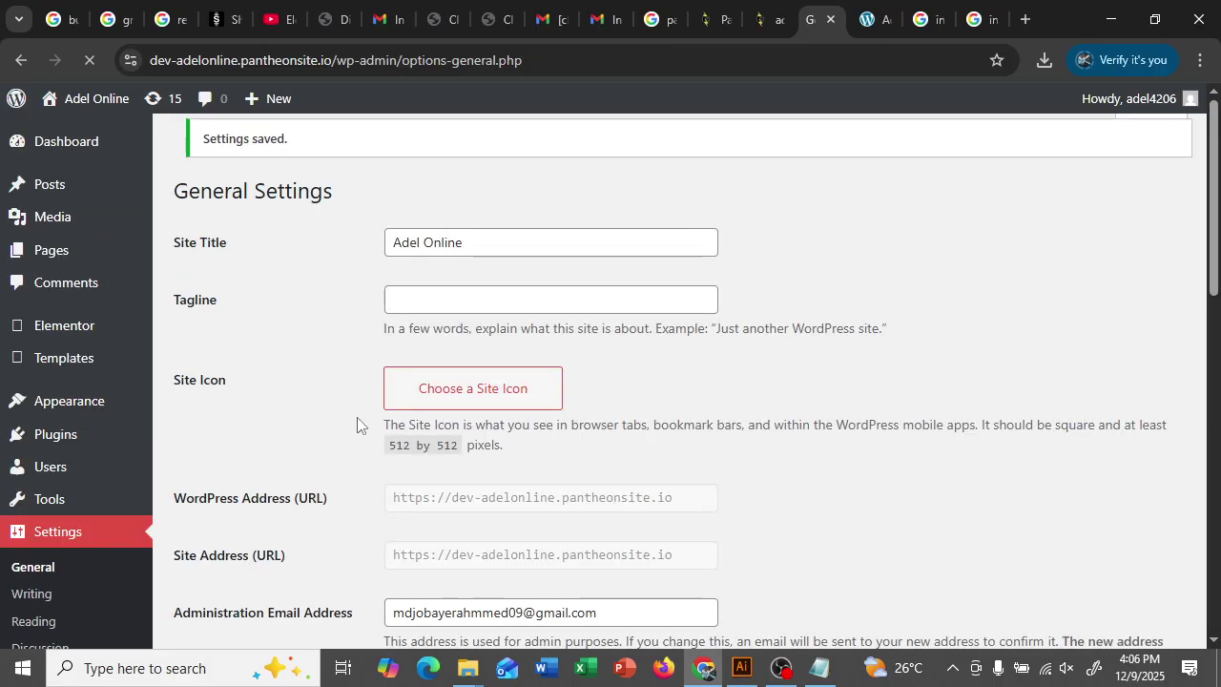
Step: Set the tagline to 'bangladesh is our mother land' and save again
left_click(544, 303)
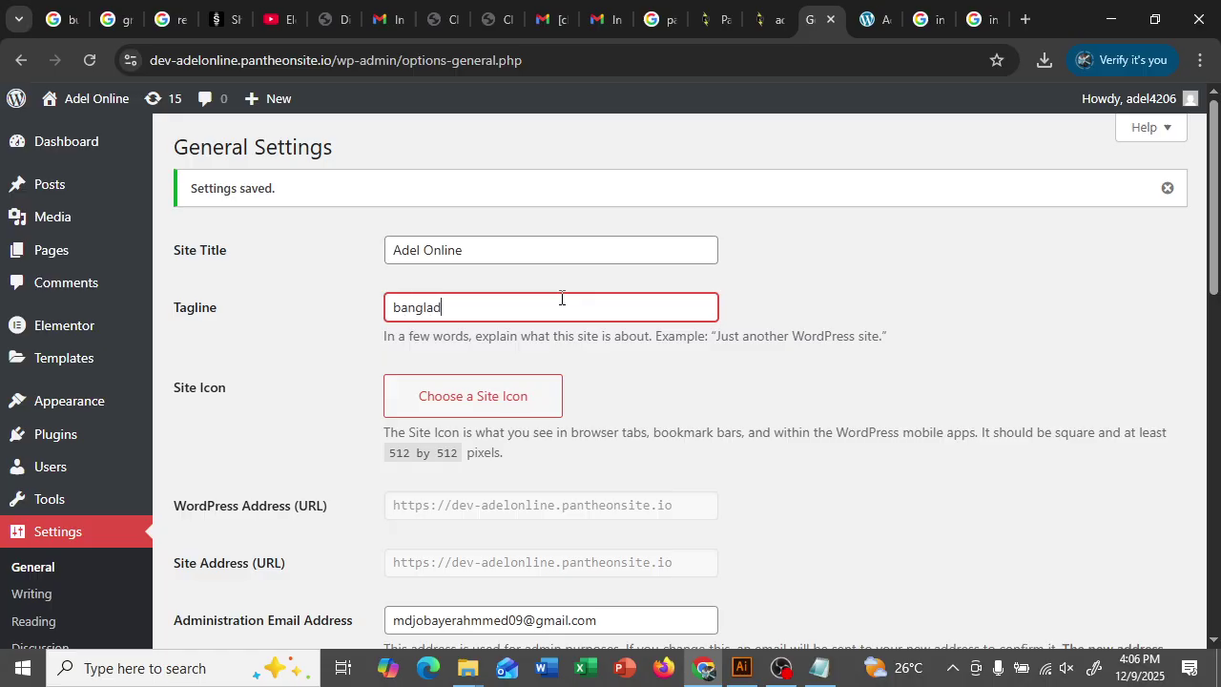
type("bangladesh is our mother land")
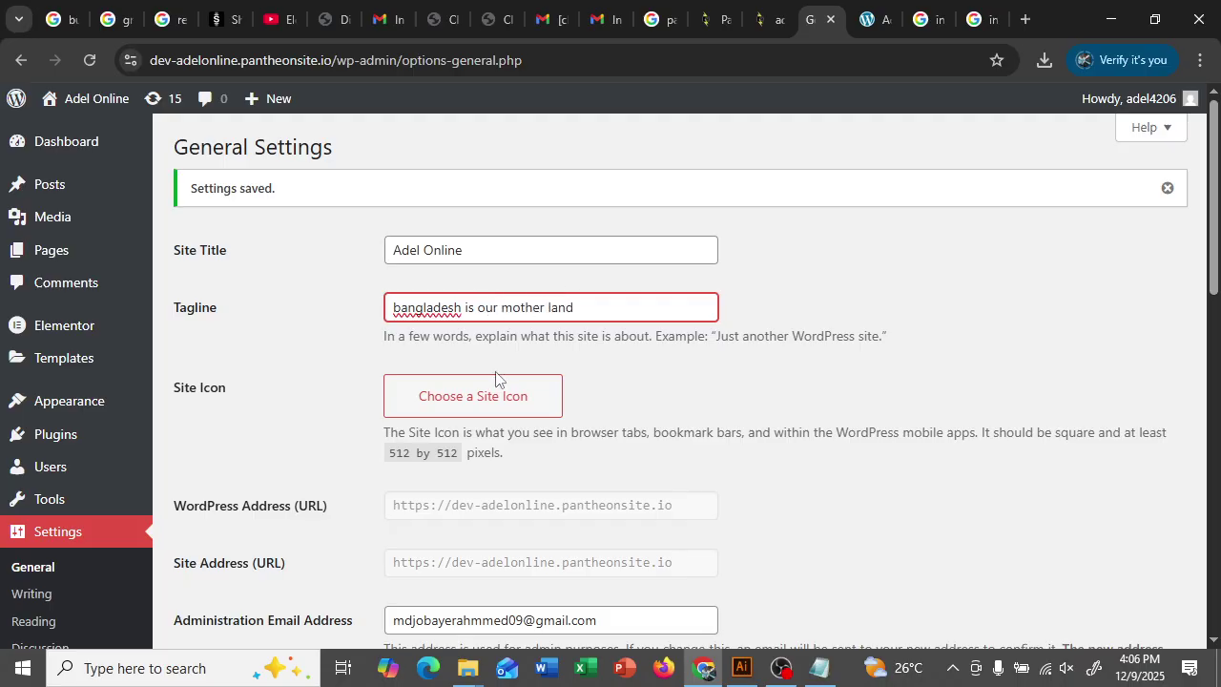
scroll(496, 382, "down", 10)
left_click(188, 551)
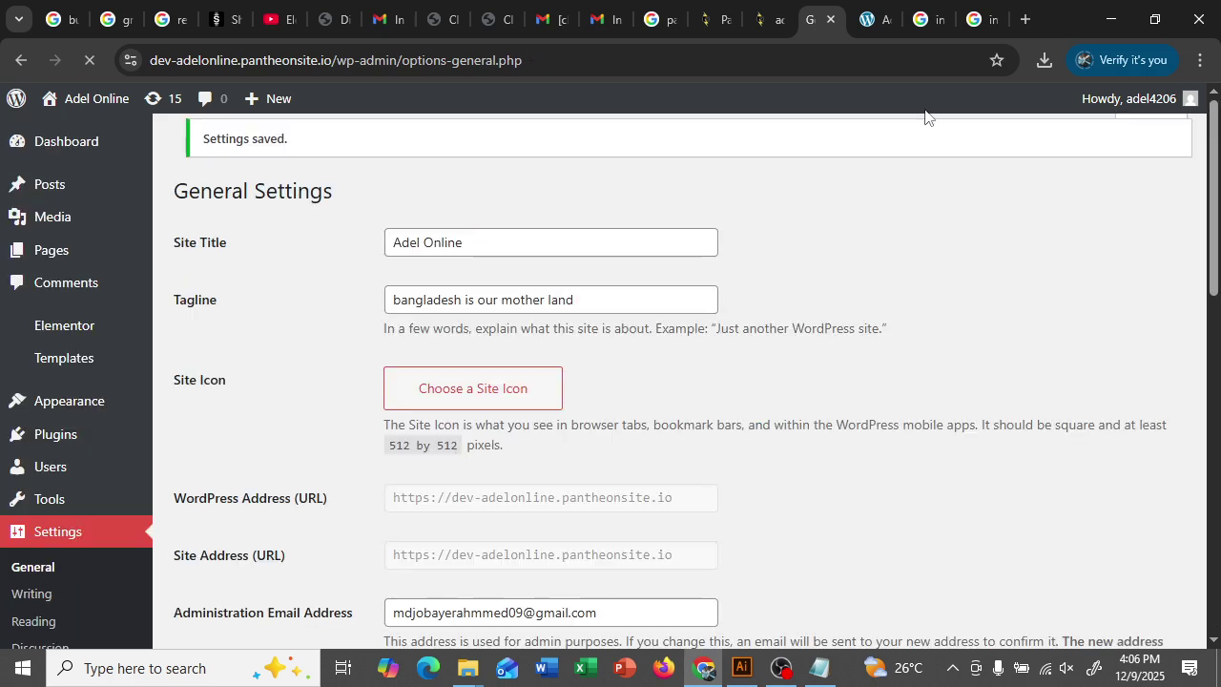
Step: Switch to the site's front page and reload it to review the posts
left_click(893, 24)
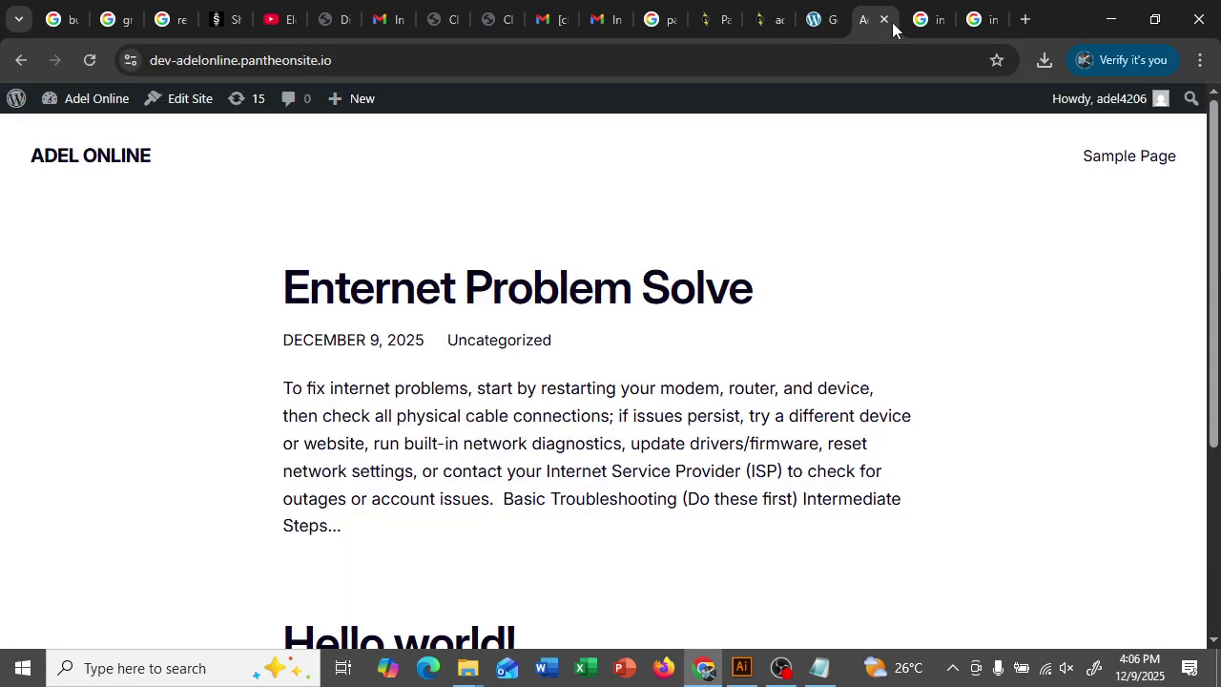
left_click(101, 55)
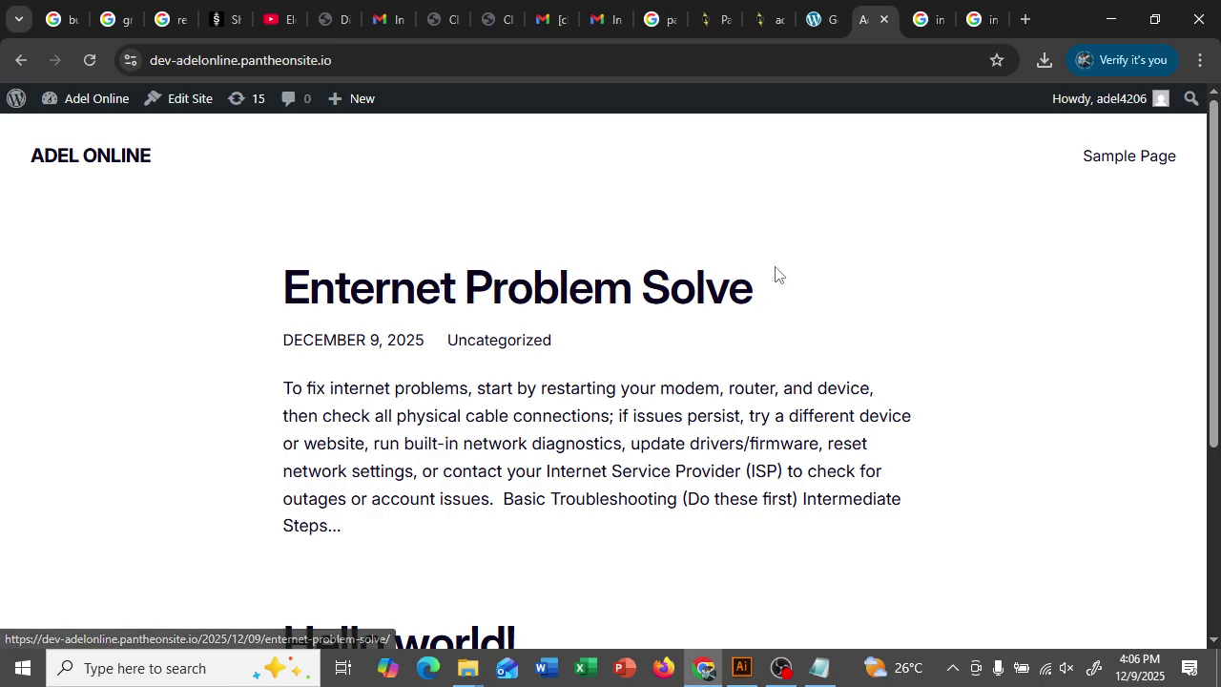
scroll(775, 274, "down", 3)
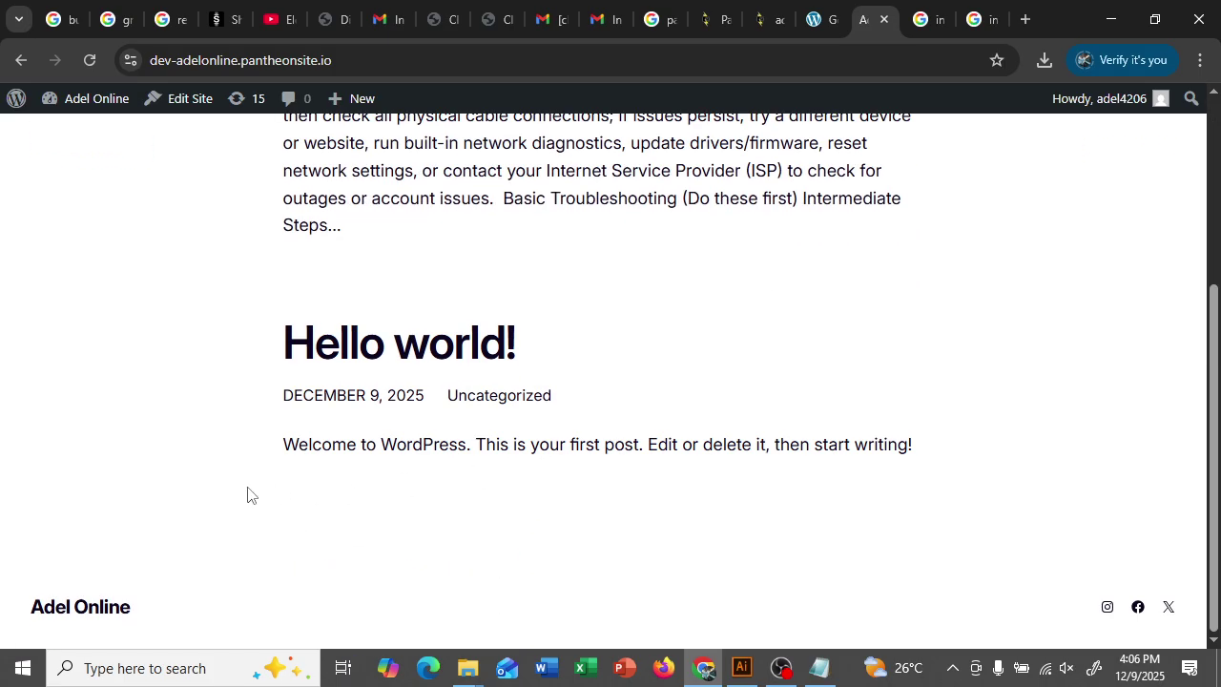
scroll(266, 486, "up", 3)
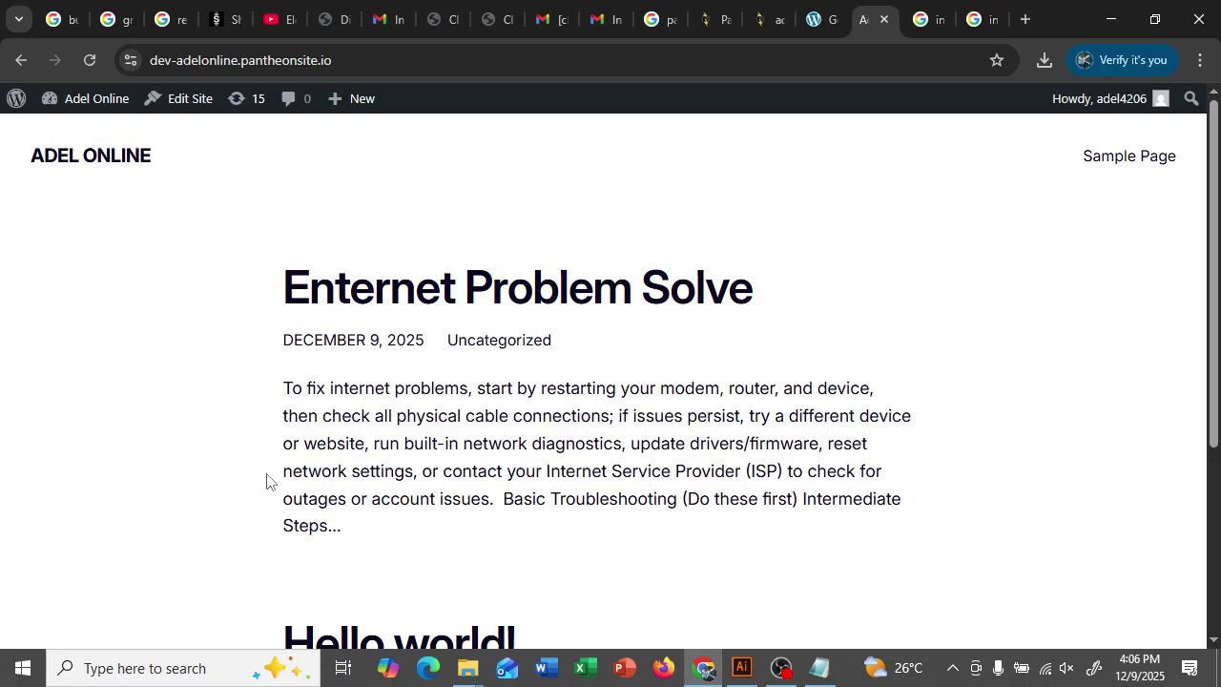
scroll(104, 236, "down", 1)
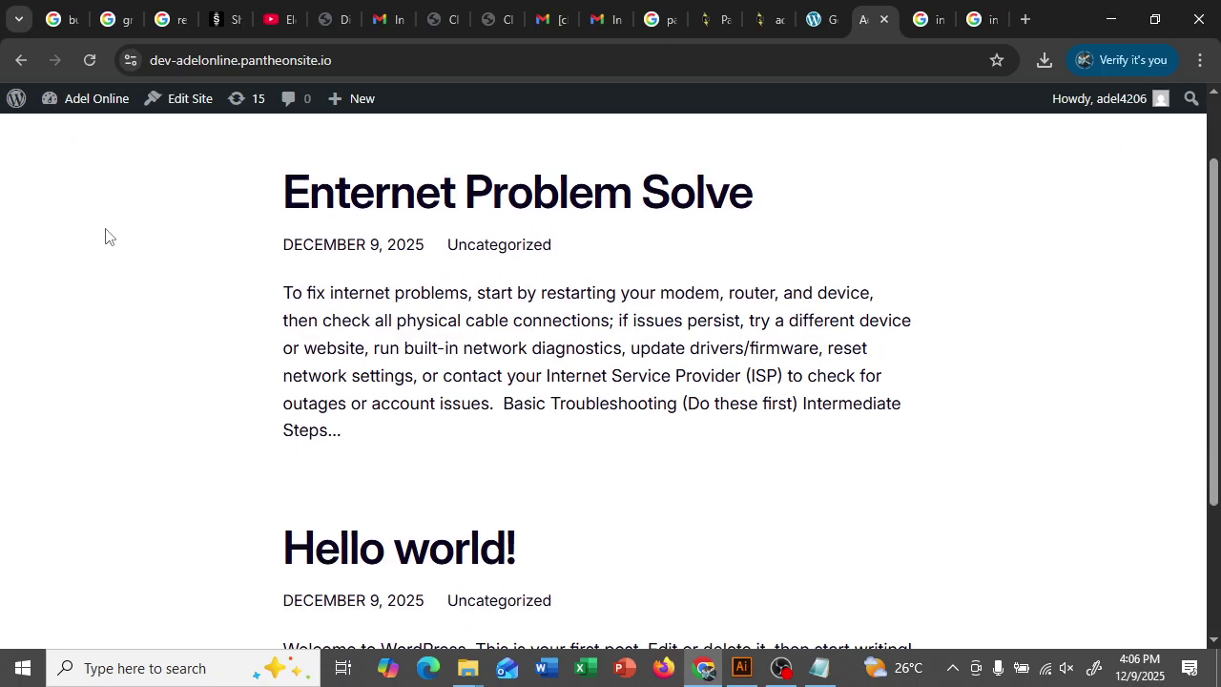
scroll(231, 279, "down", 2)
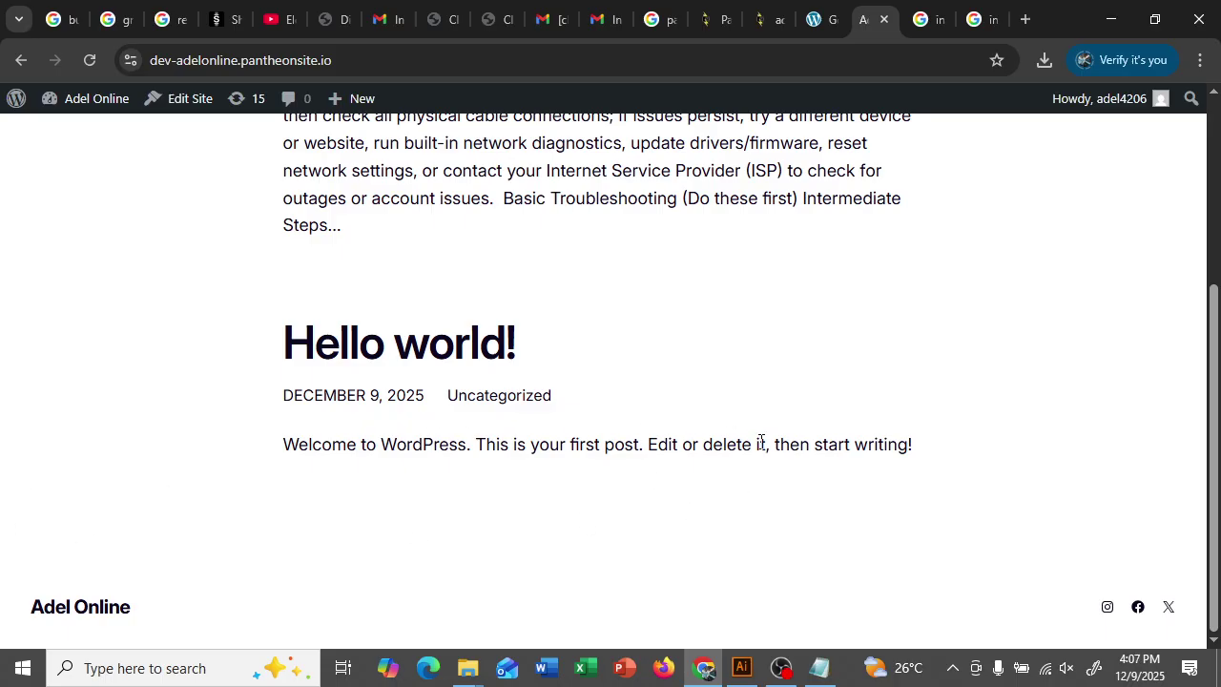
scroll(300, 390, "up", 3)
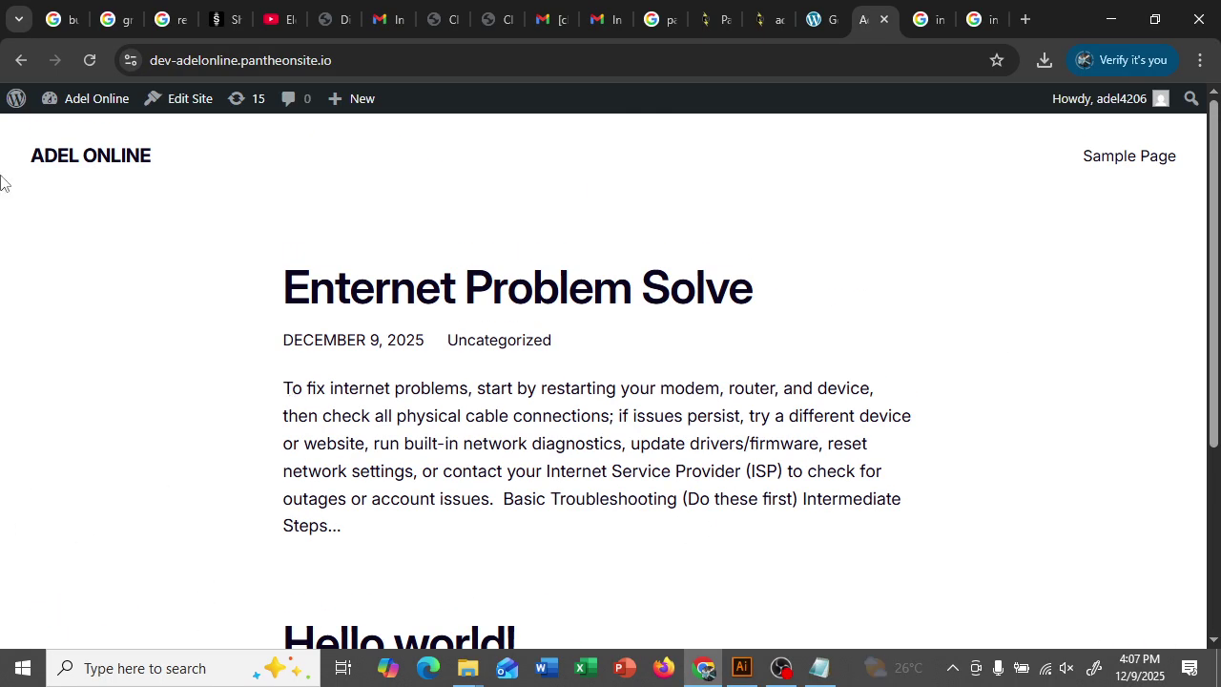
Step: Reload the front page again, open the home page via the site title, then return to General Settings
left_click(89, 62)
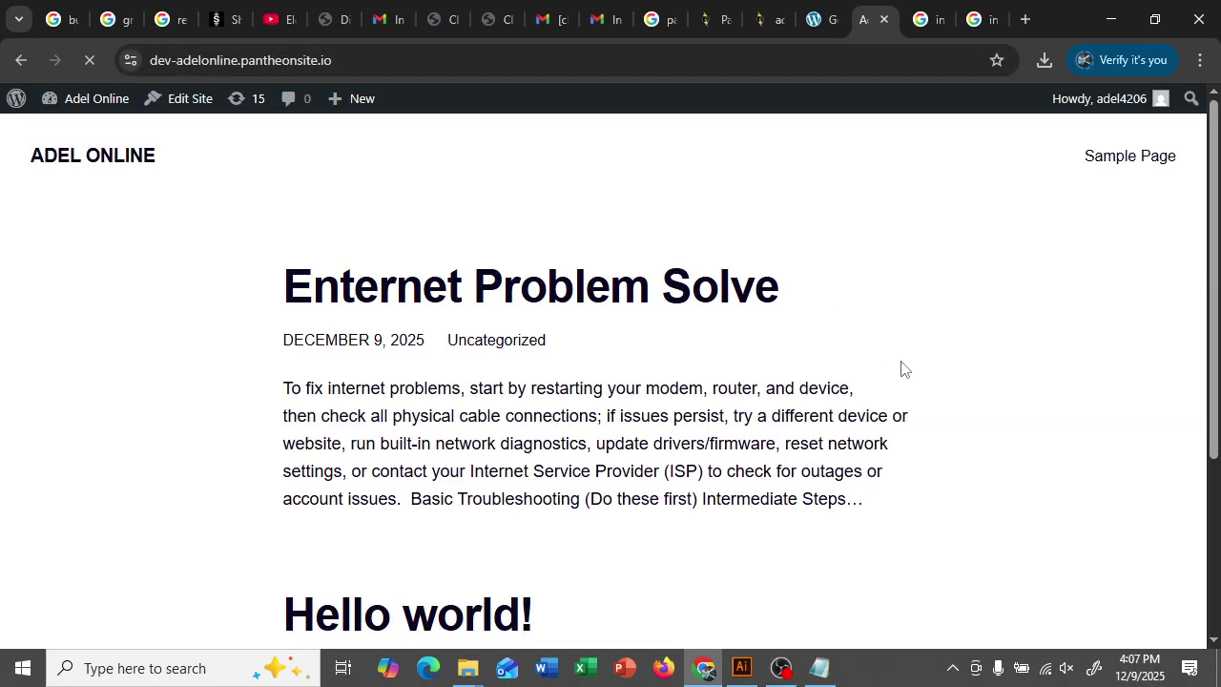
scroll(900, 368, "down", 3)
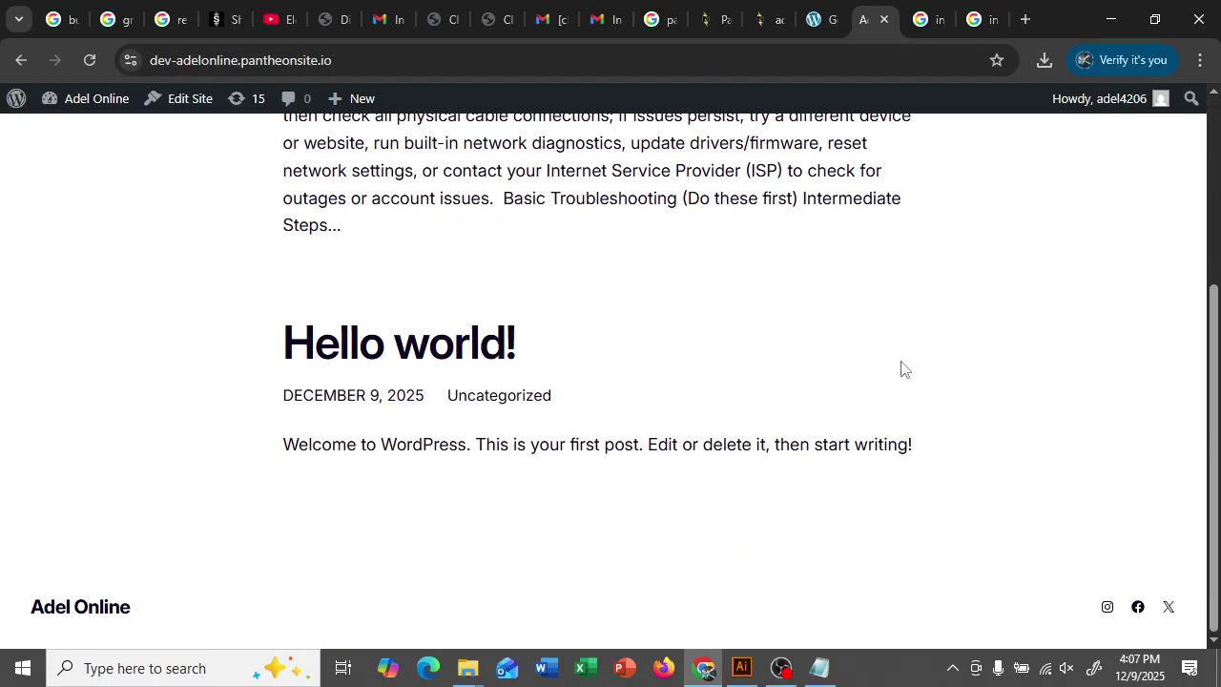
scroll(191, 224, "up", 3)
left_click(131, 155)
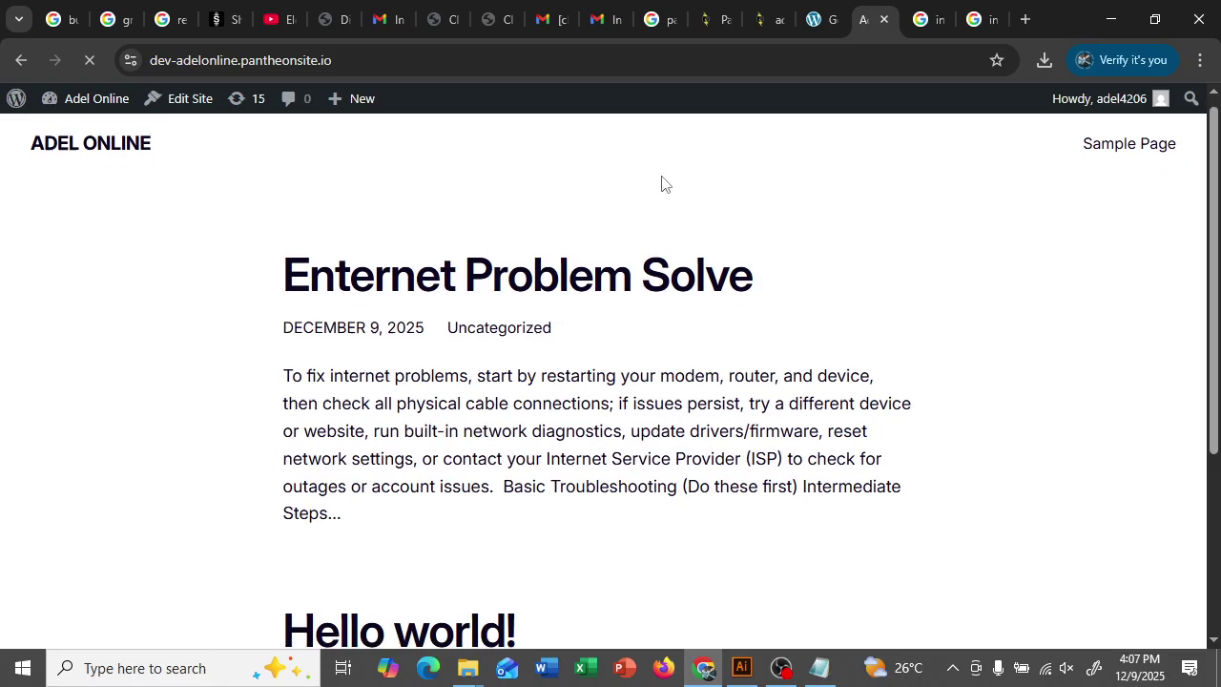
scroll(665, 183, "down", 3)
scroll(663, 181, "up", 3)
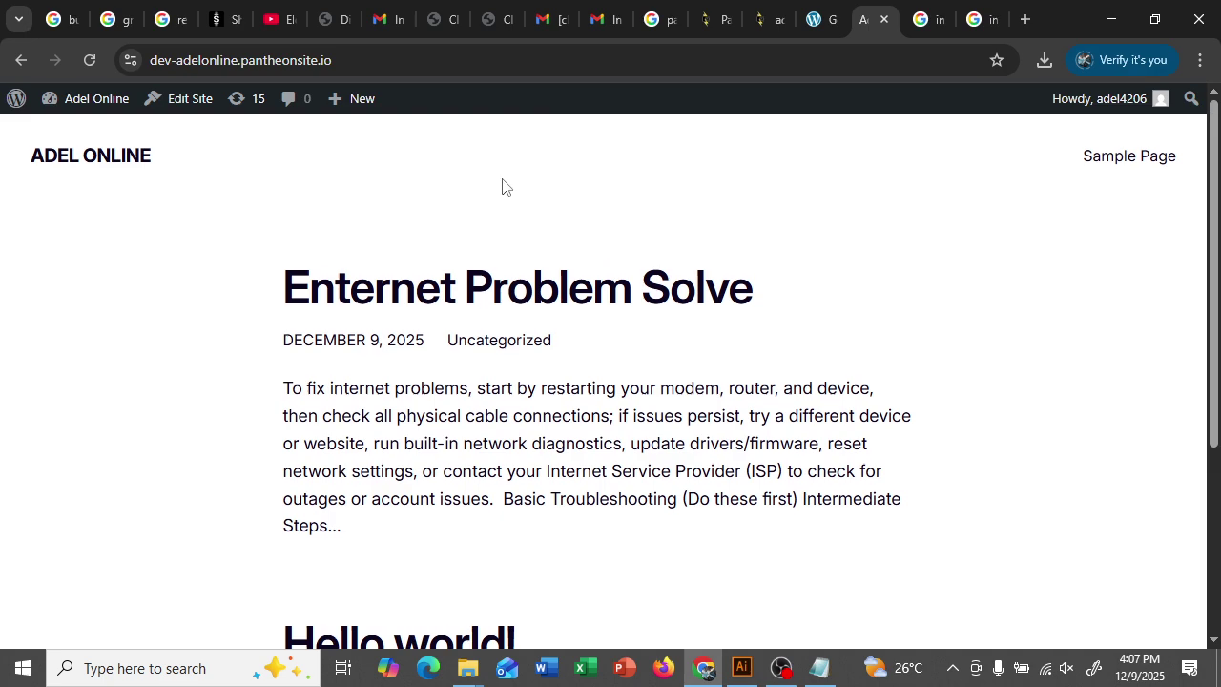
left_click(813, 19)
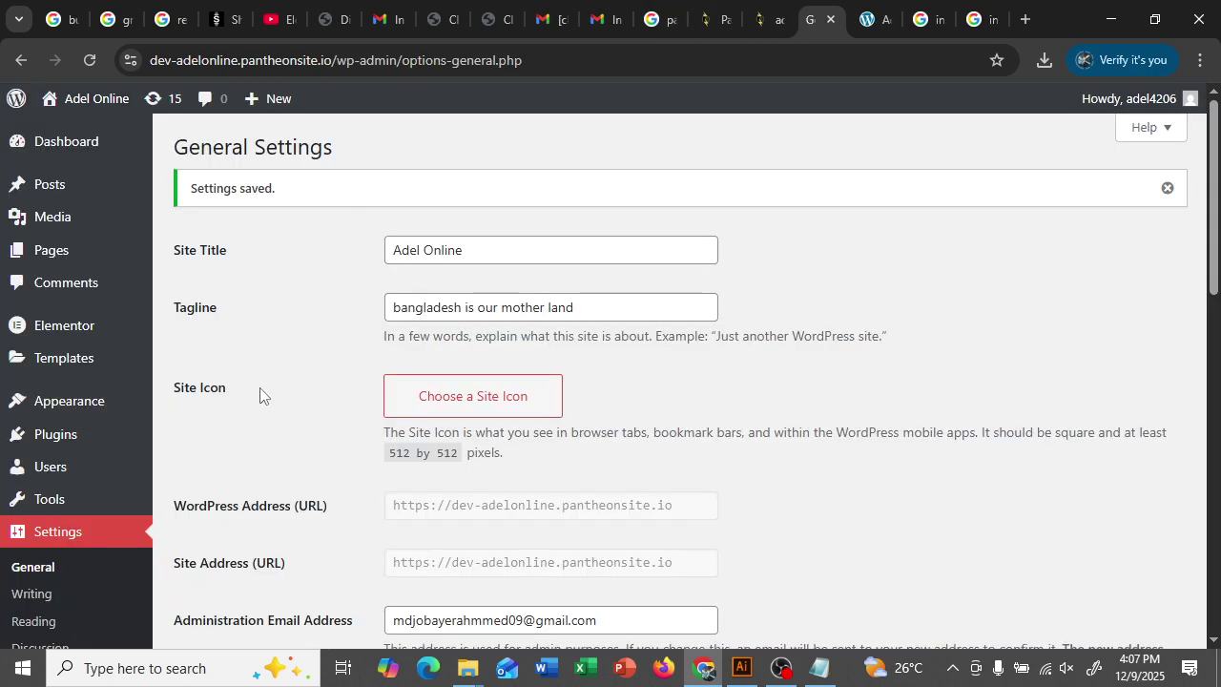
Step: Reload General Settings, then browse the Writing and Reading settings pages
scroll(16, 595, "down", 1)
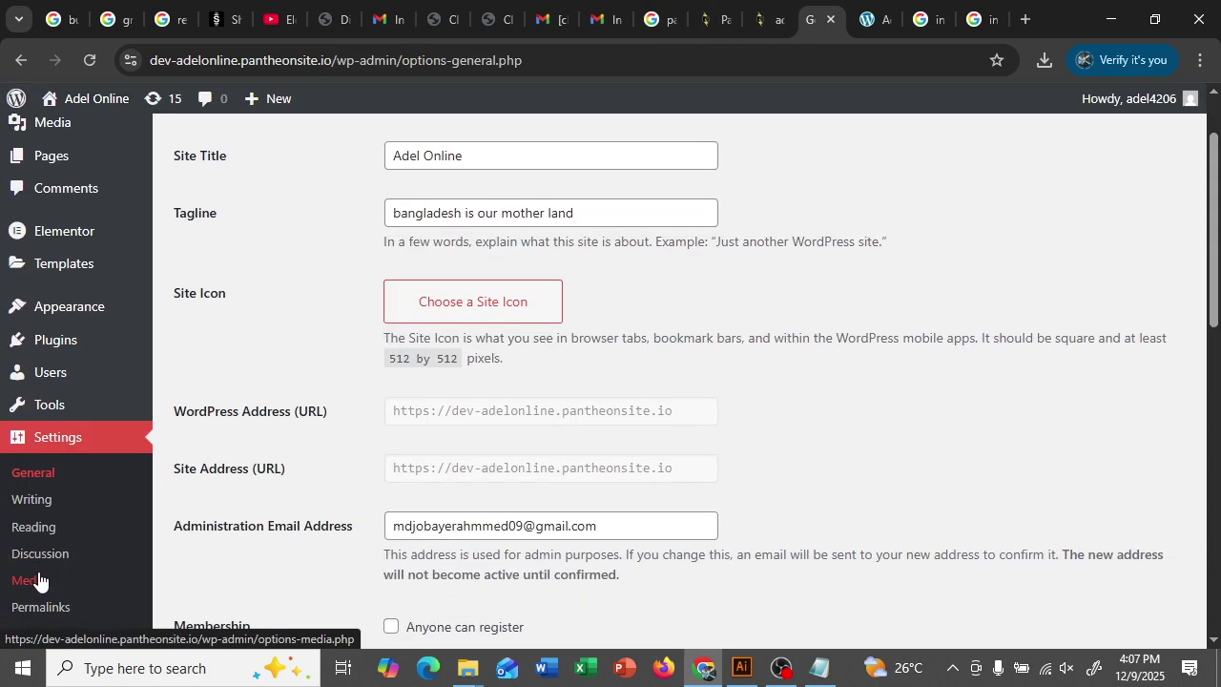
left_click(58, 470)
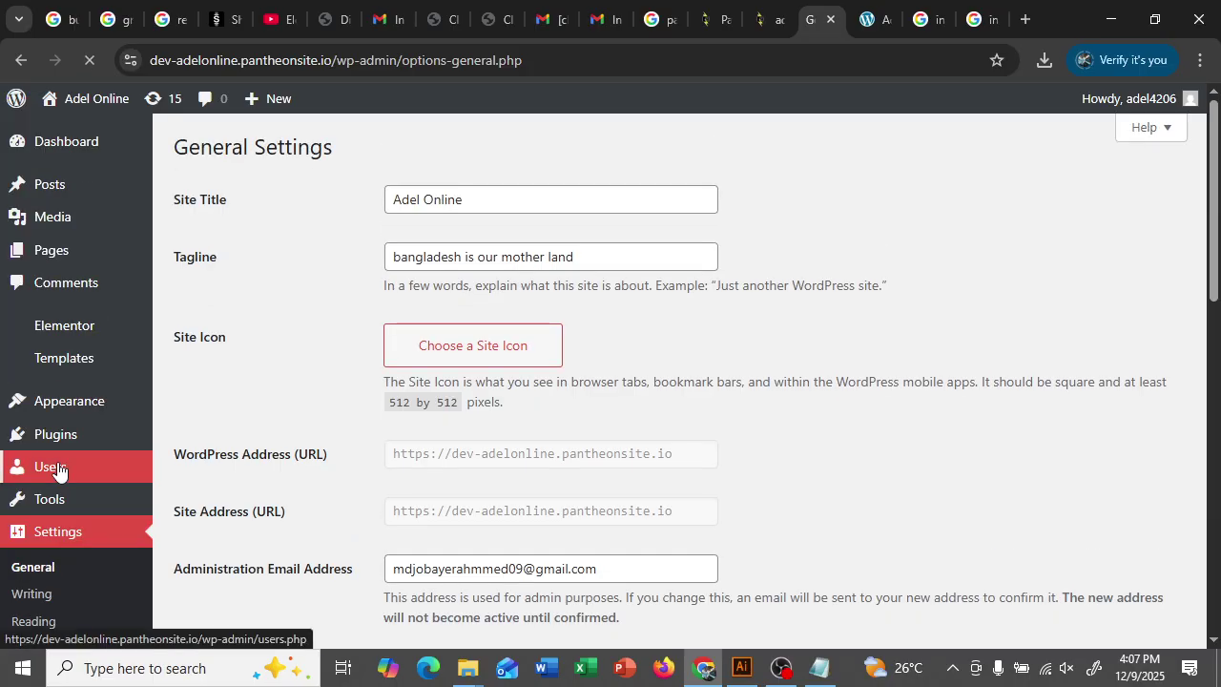
scroll(292, 419, "down", 2)
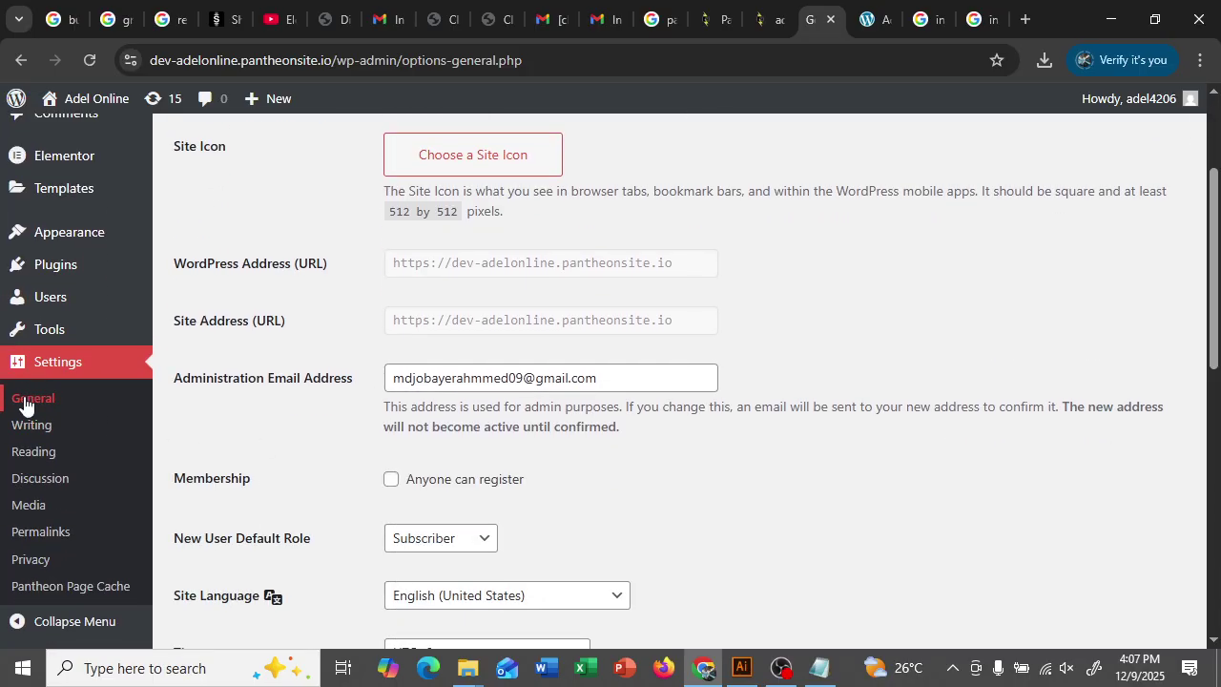
left_click(41, 431)
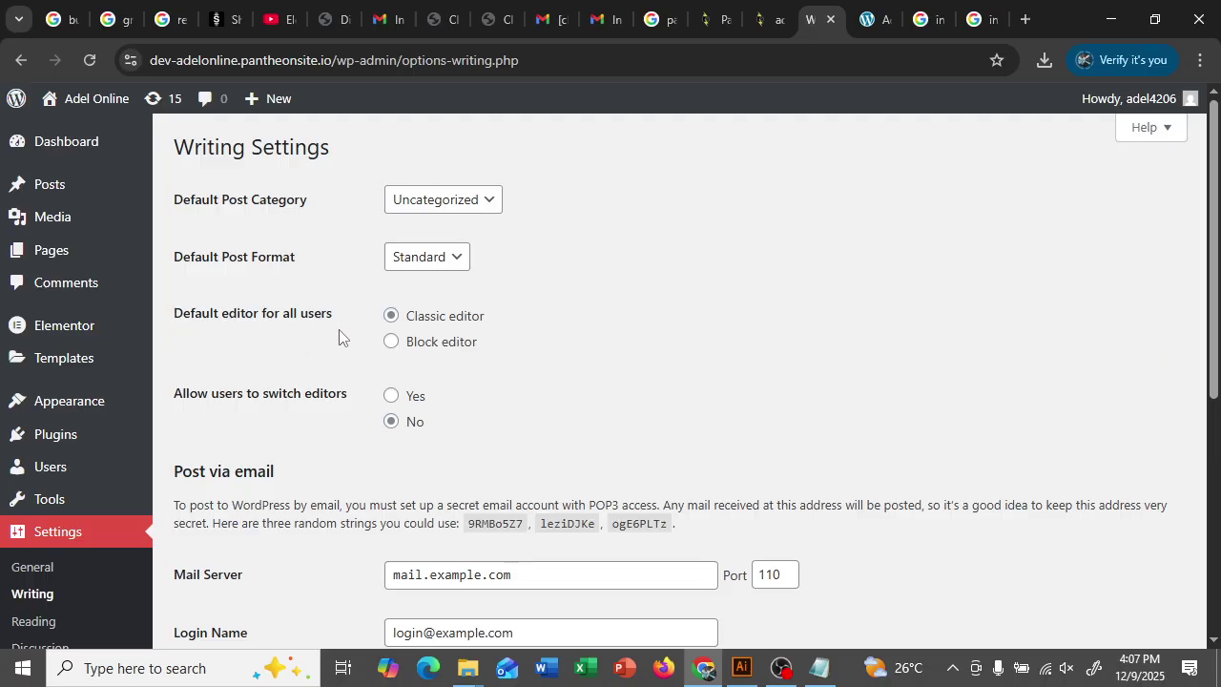
scroll(347, 335, "down", 5)
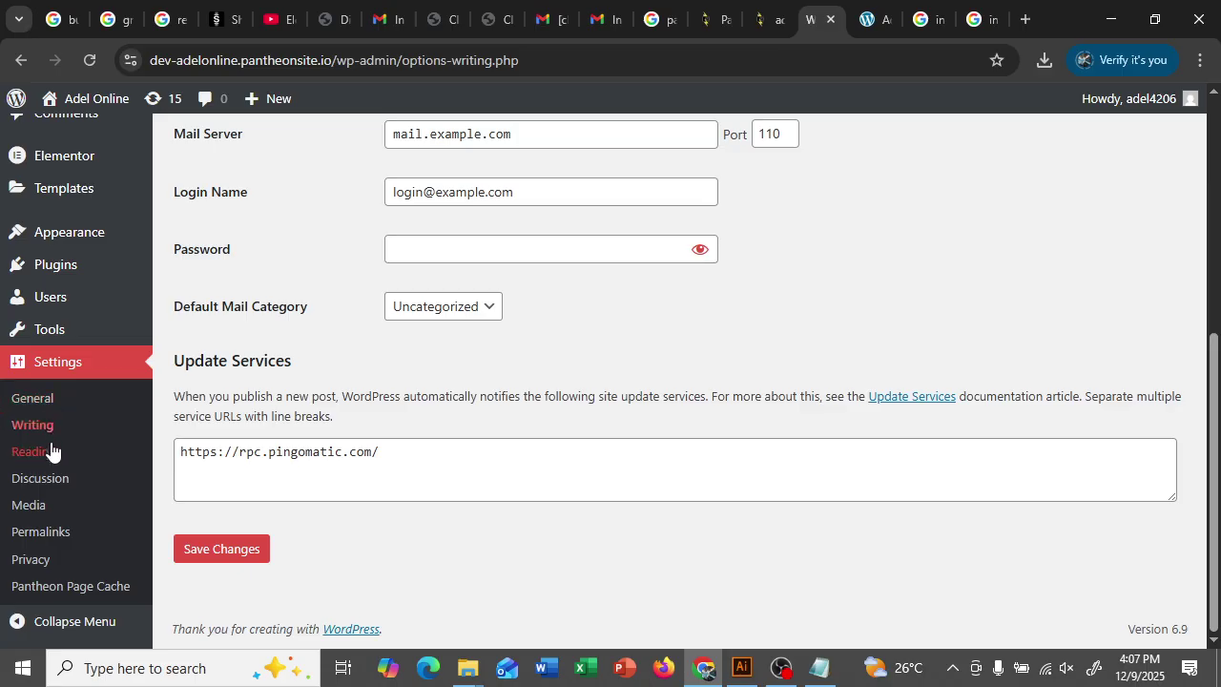
left_click(51, 454)
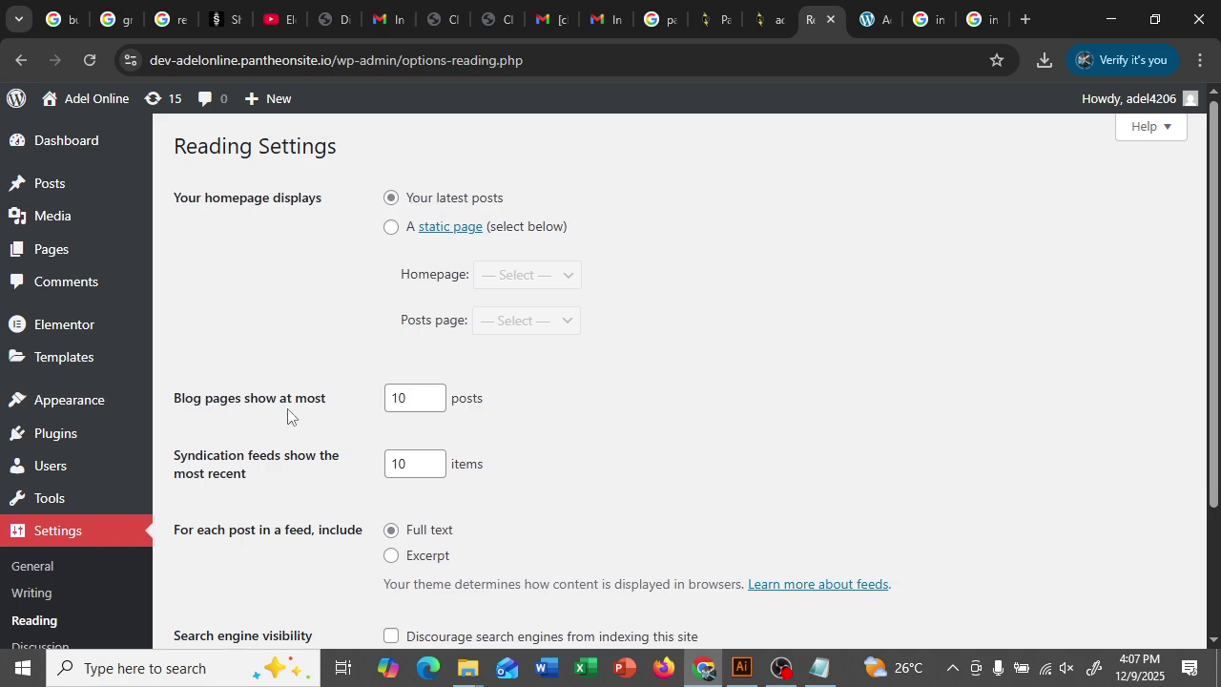
Step: Browse the Discussion and Media settings, ending on Permalink Settings
scroll(286, 416, "down", 2)
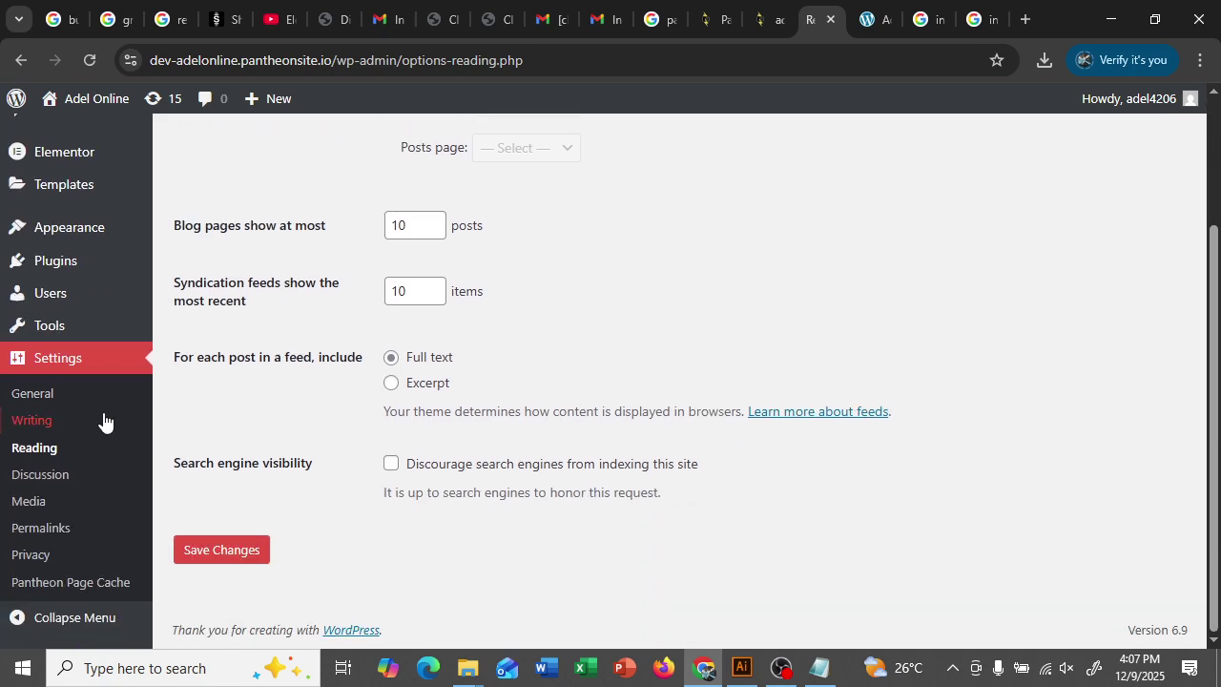
left_click(48, 485)
scroll(382, 286, "down", 4)
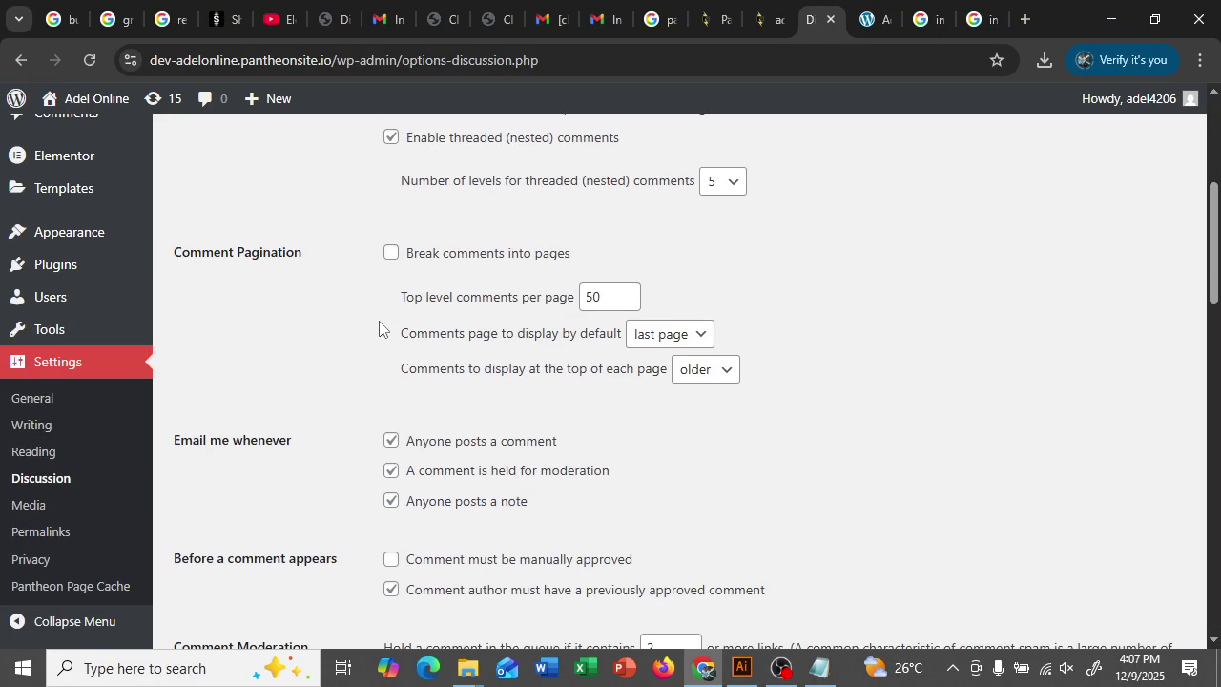
left_click(66, 508)
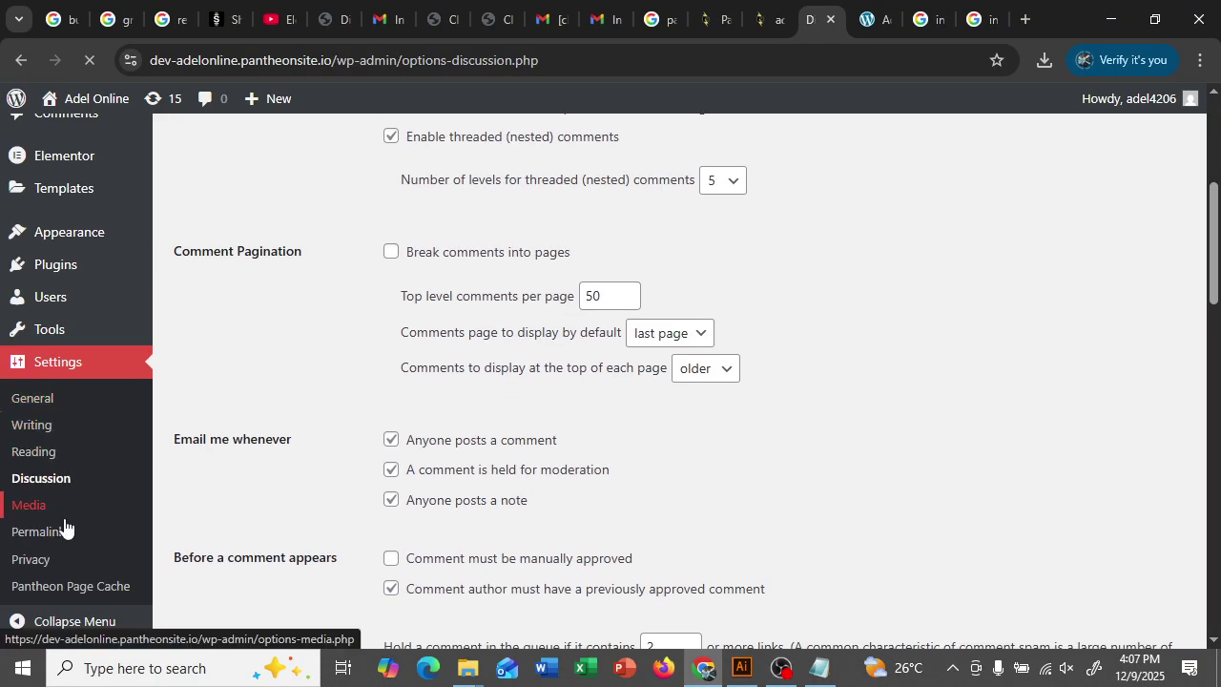
scroll(55, 567, "down", 2)
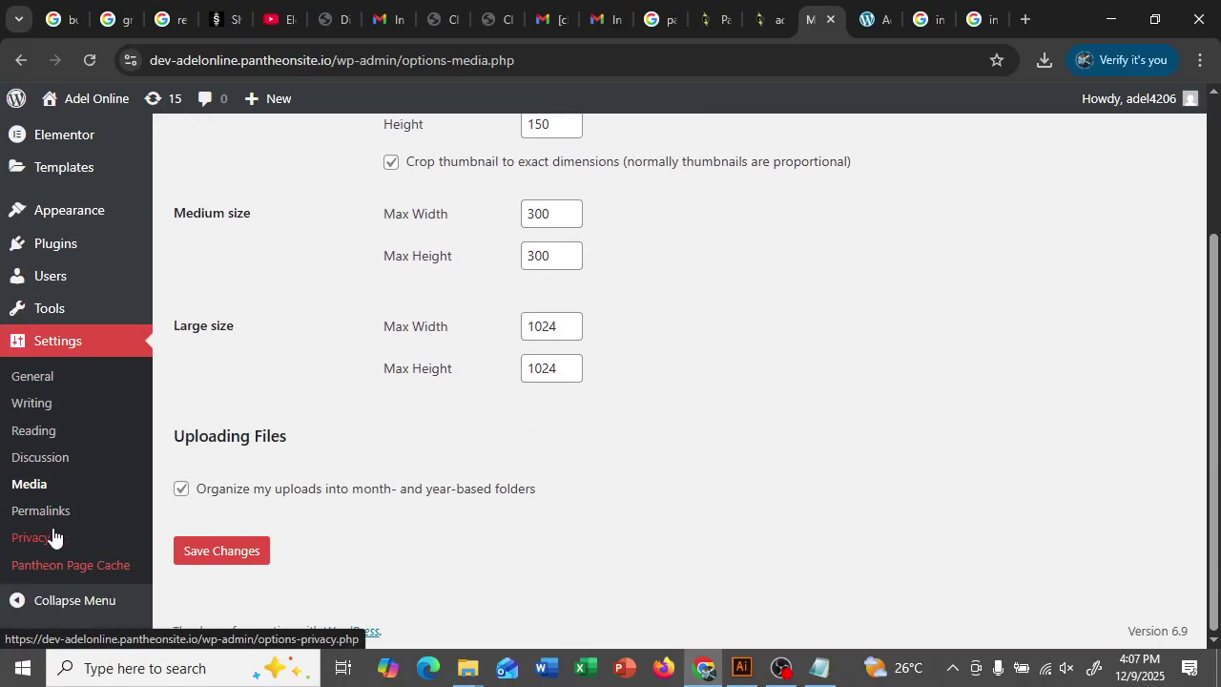
left_click(70, 513)
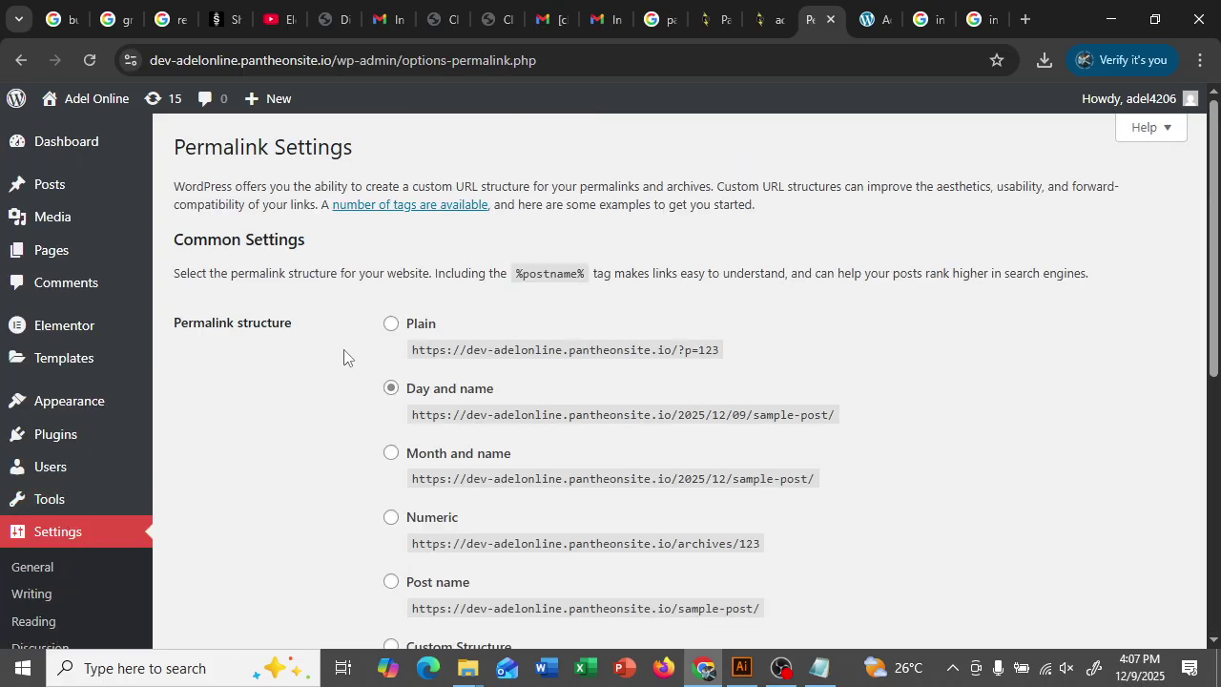
Step: Collapse and re-expand the admin menu, then save the Day and name permalink structure
scroll(344, 362, "down", 3)
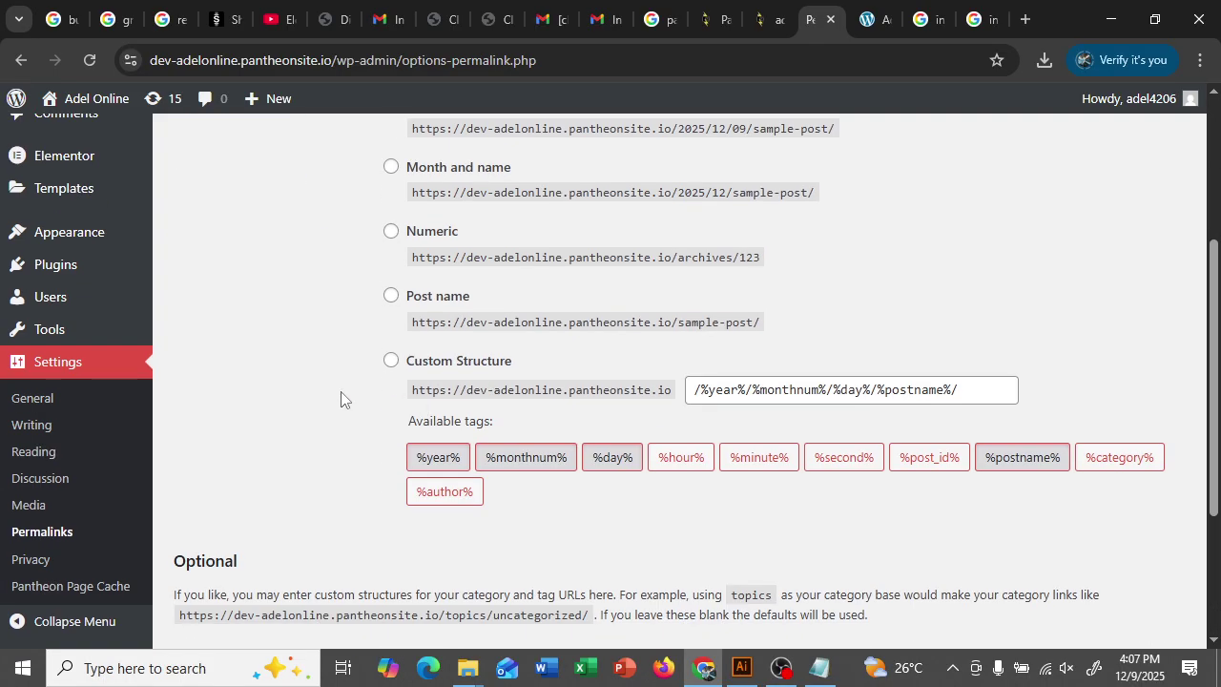
scroll(79, 550, "down", 3)
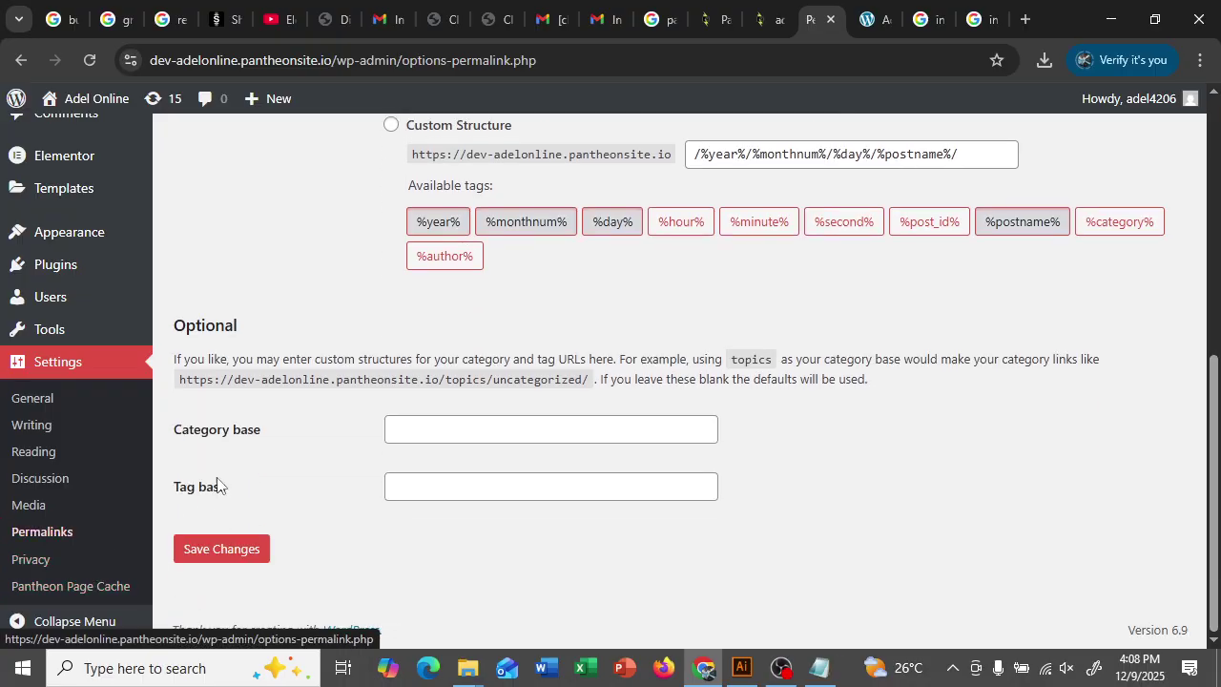
left_click(26, 623)
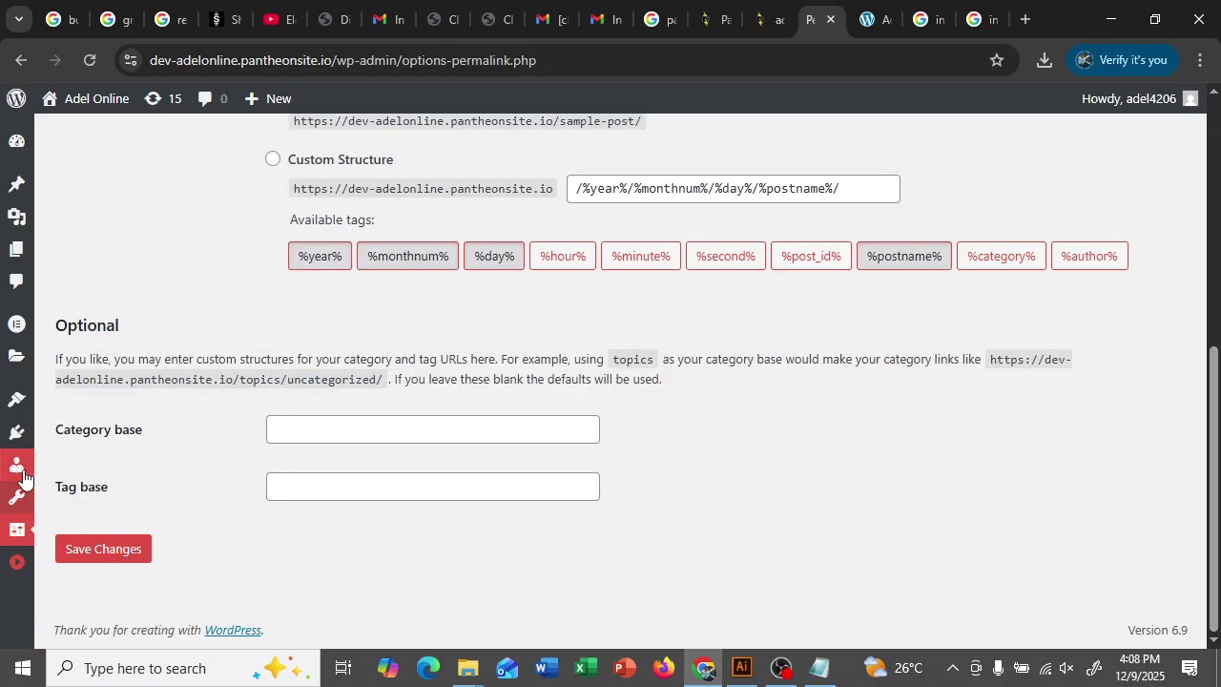
left_click(11, 565)
scroll(85, 571, "down", 1)
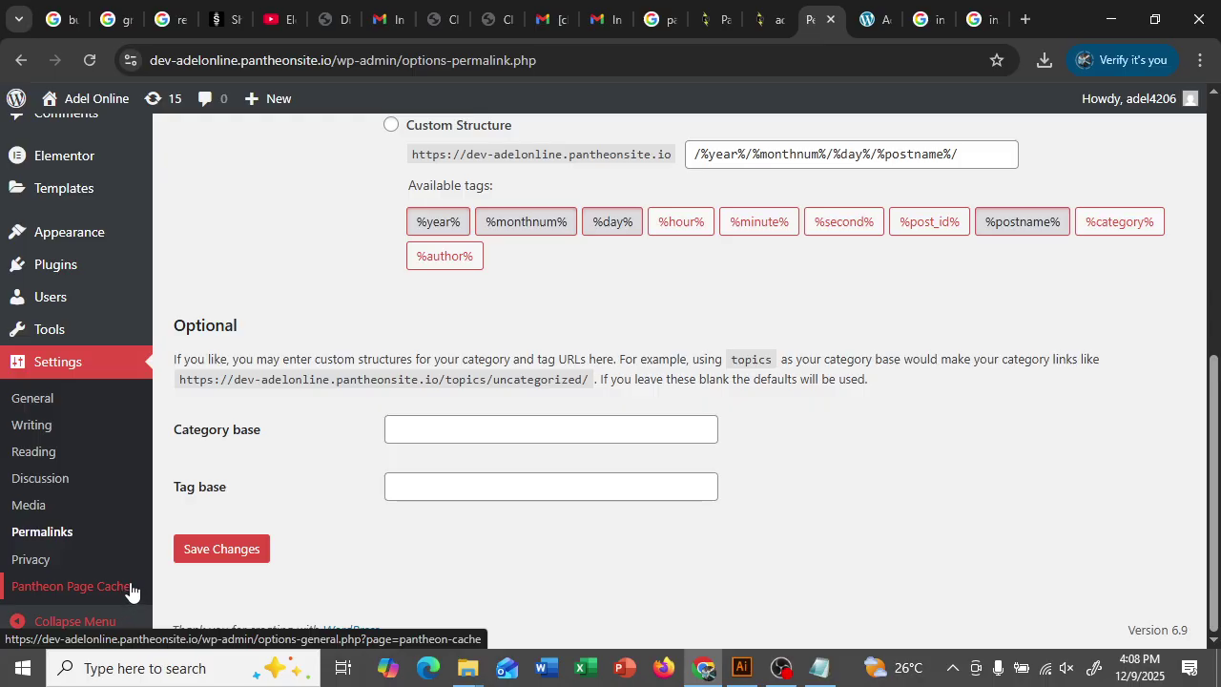
left_click(201, 557)
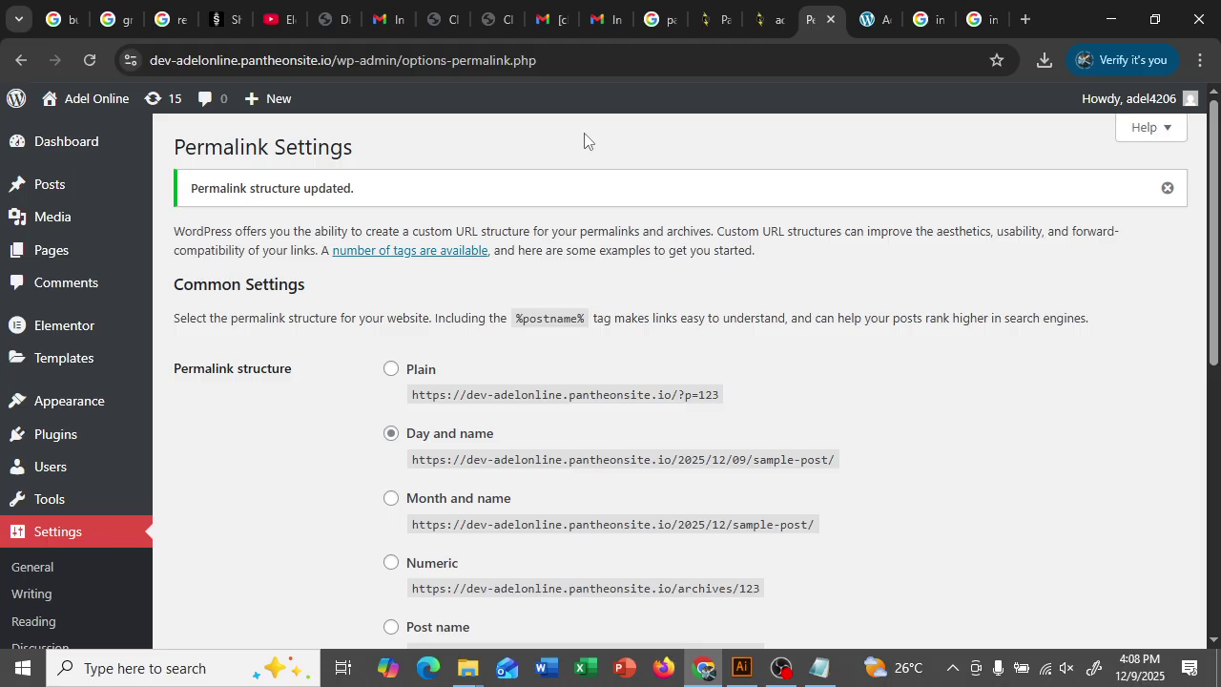
Step: Check the site's front page and come back to Permalink Settings
mouse_move(62, 134)
left_click(870, 21)
left_click(825, 32)
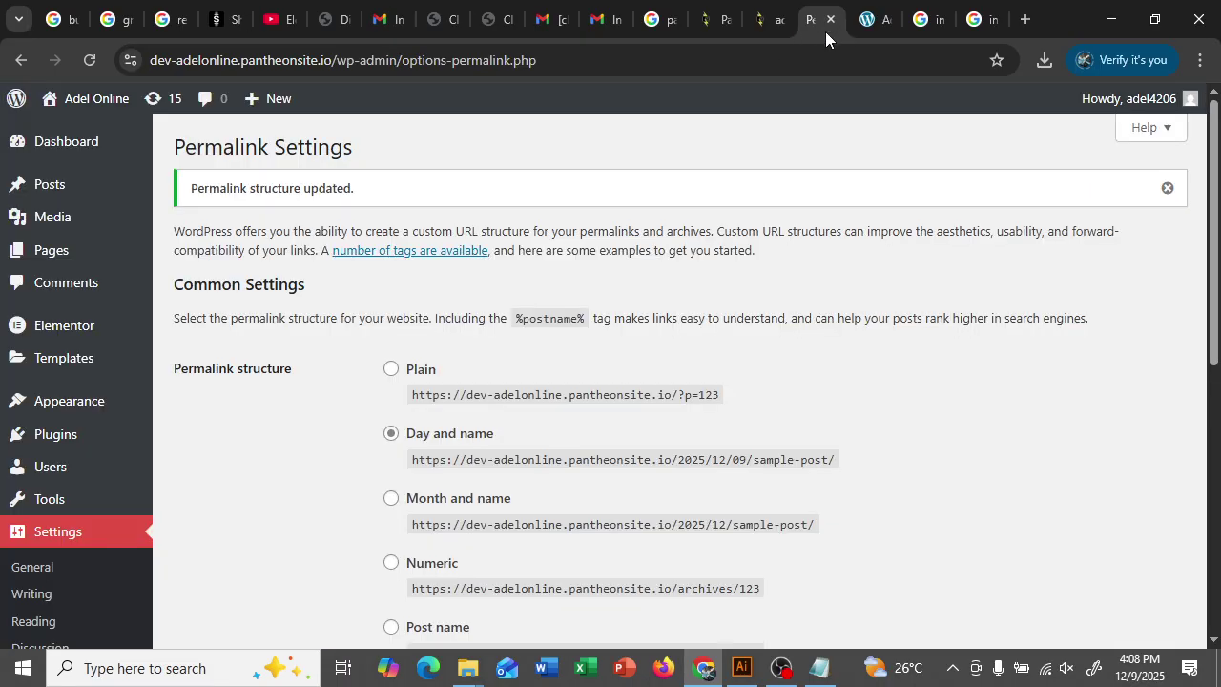